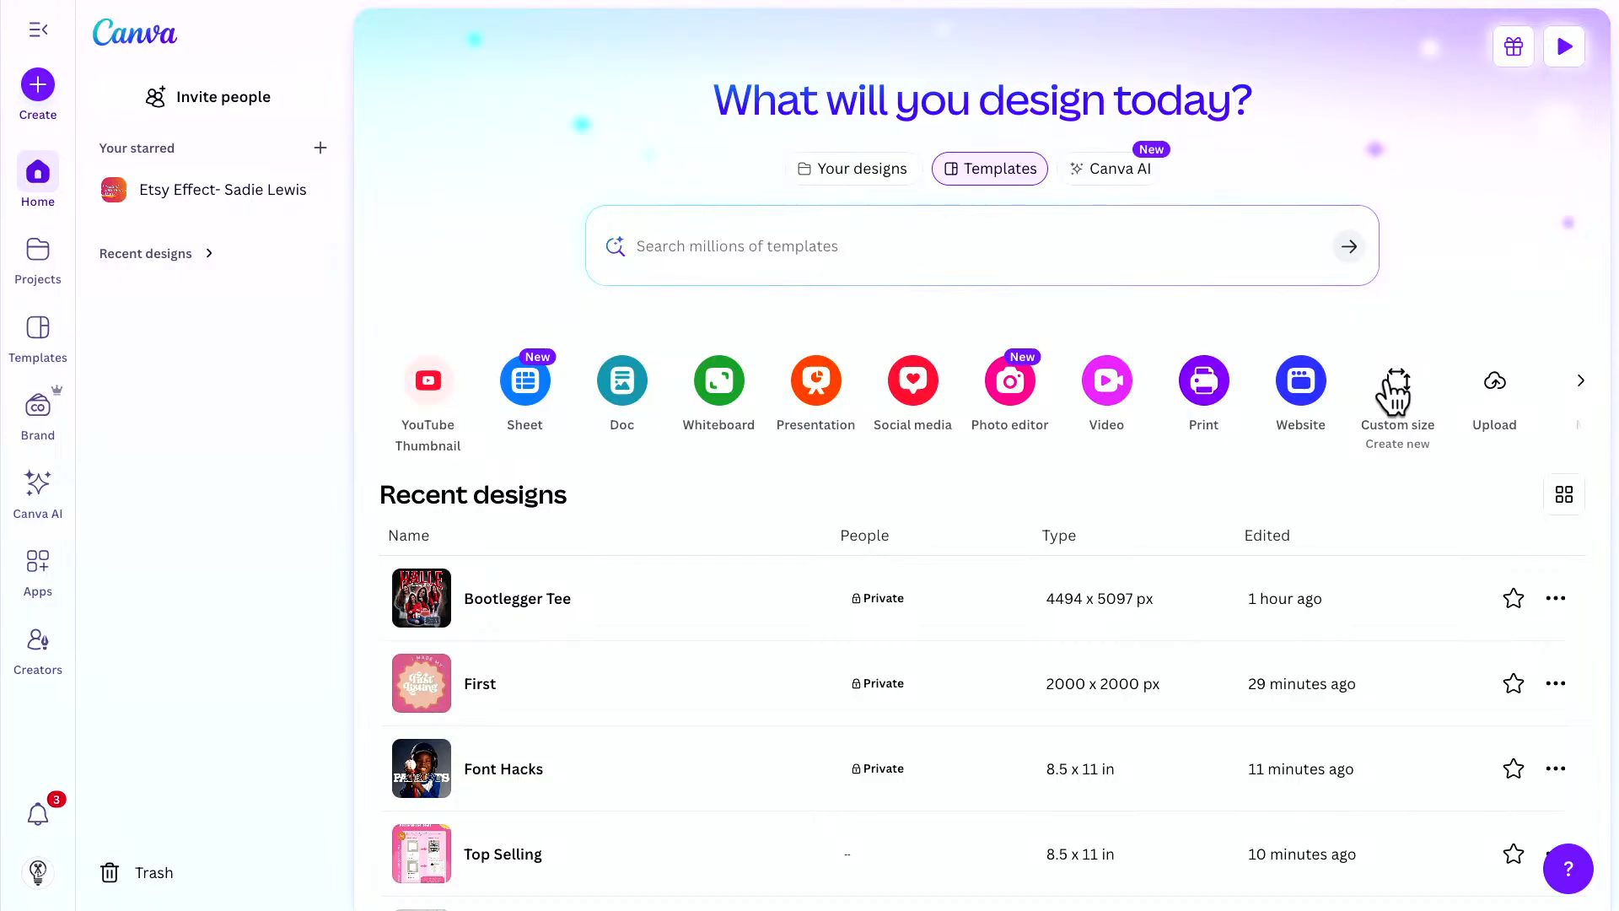
# Create a new custom-size design 11 in wide by 11 in high
pyautogui.click(1395, 392)
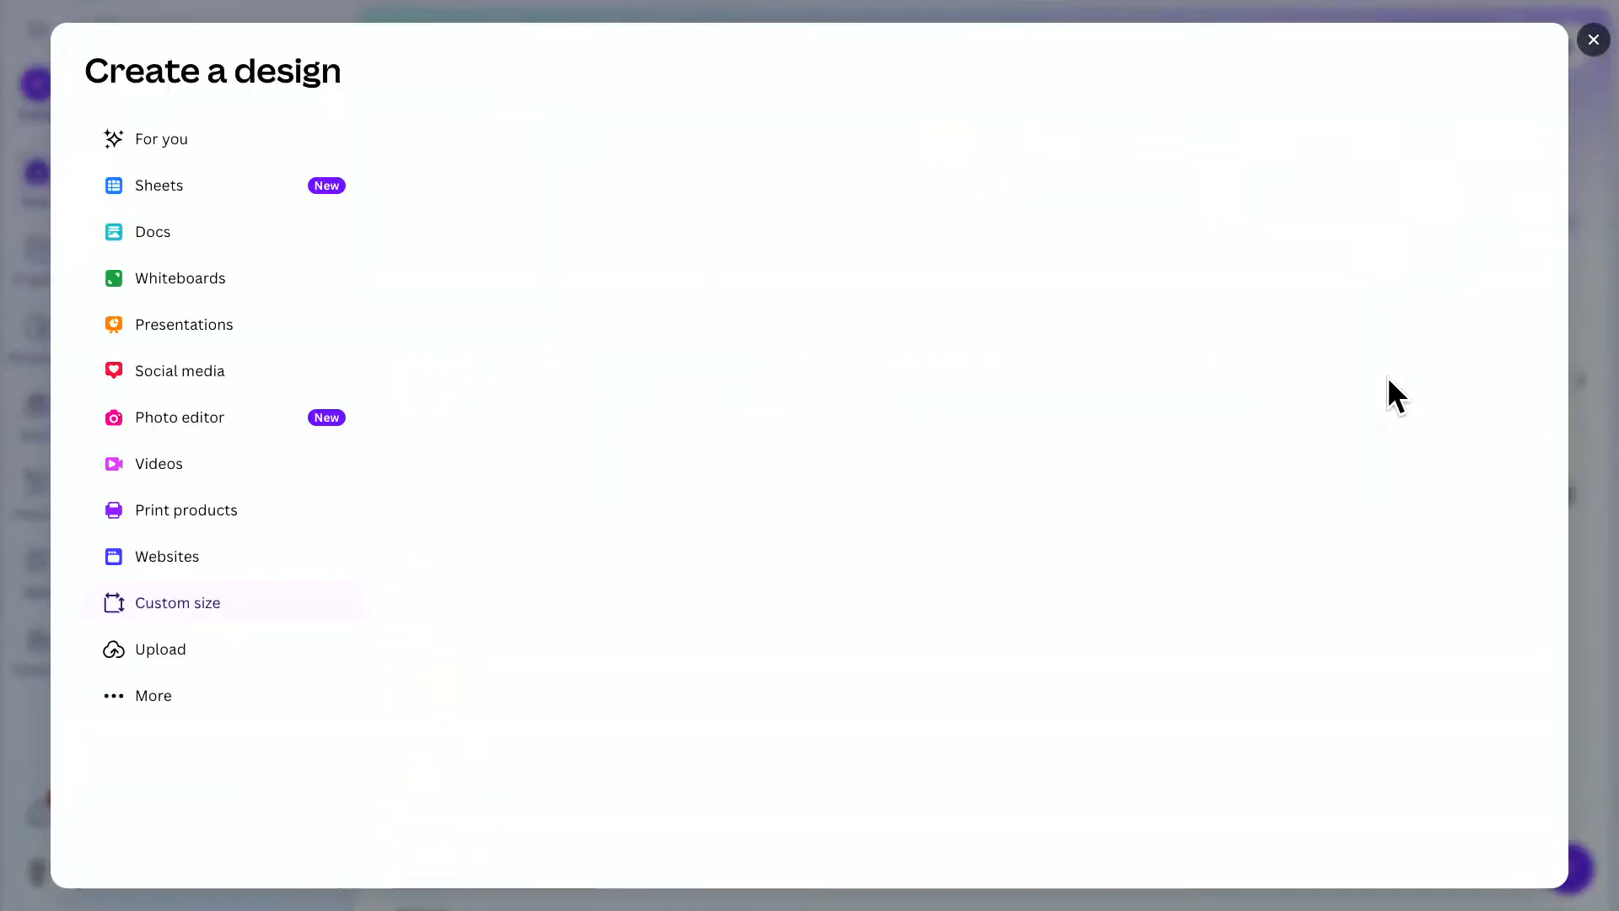
pyautogui.click(814, 188)
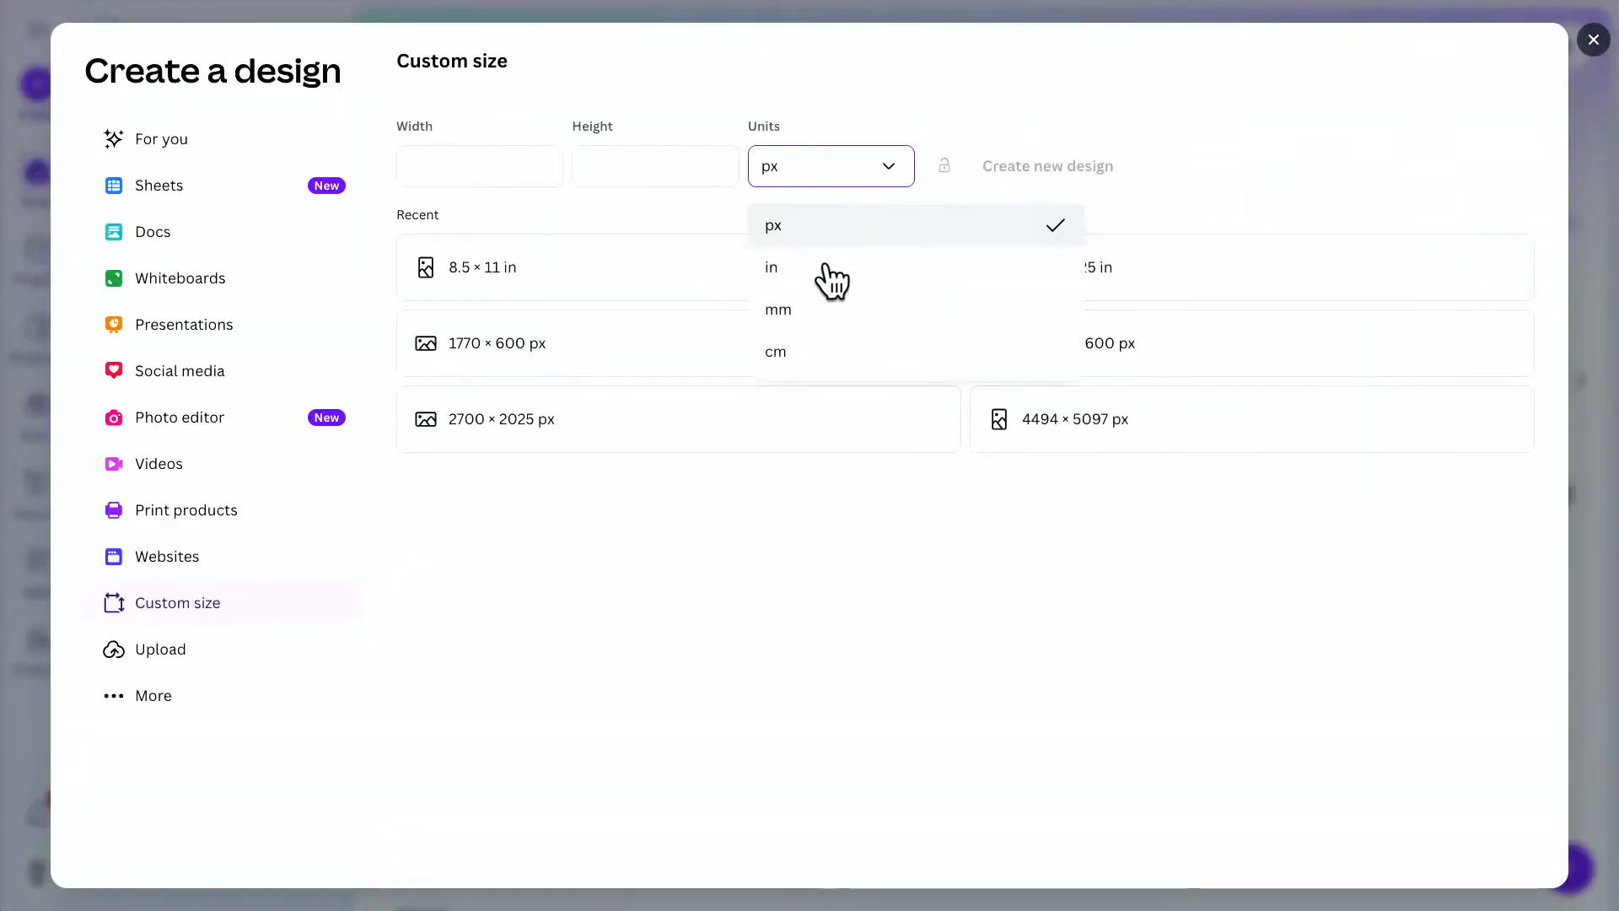
pyautogui.click(832, 274)
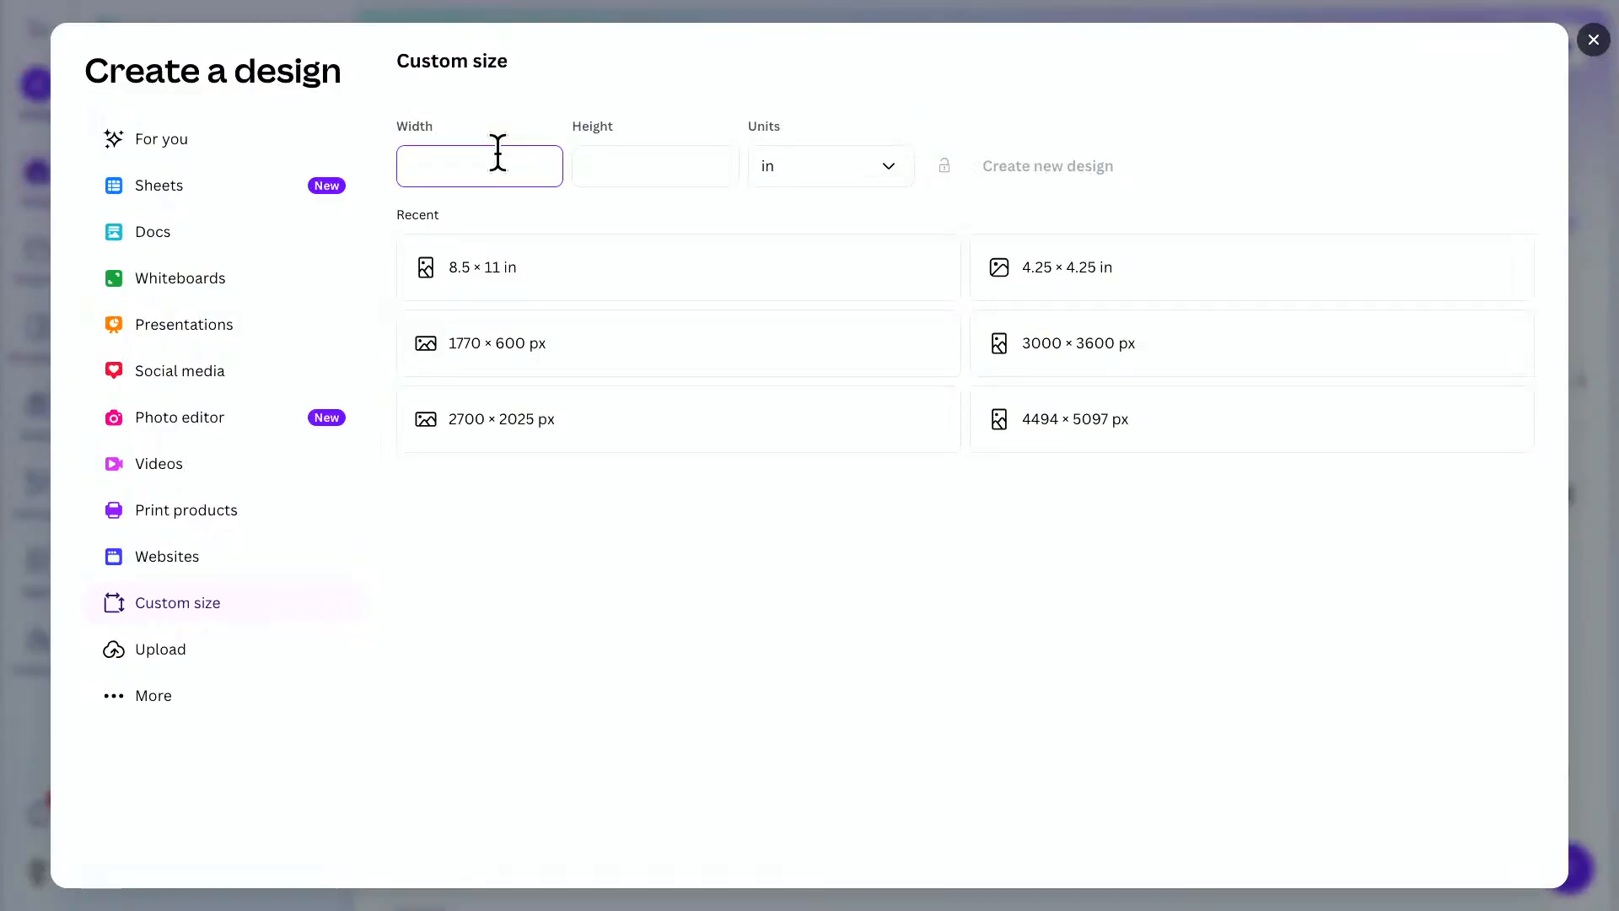
pyautogui.write('11')
pyautogui.press('Tab')
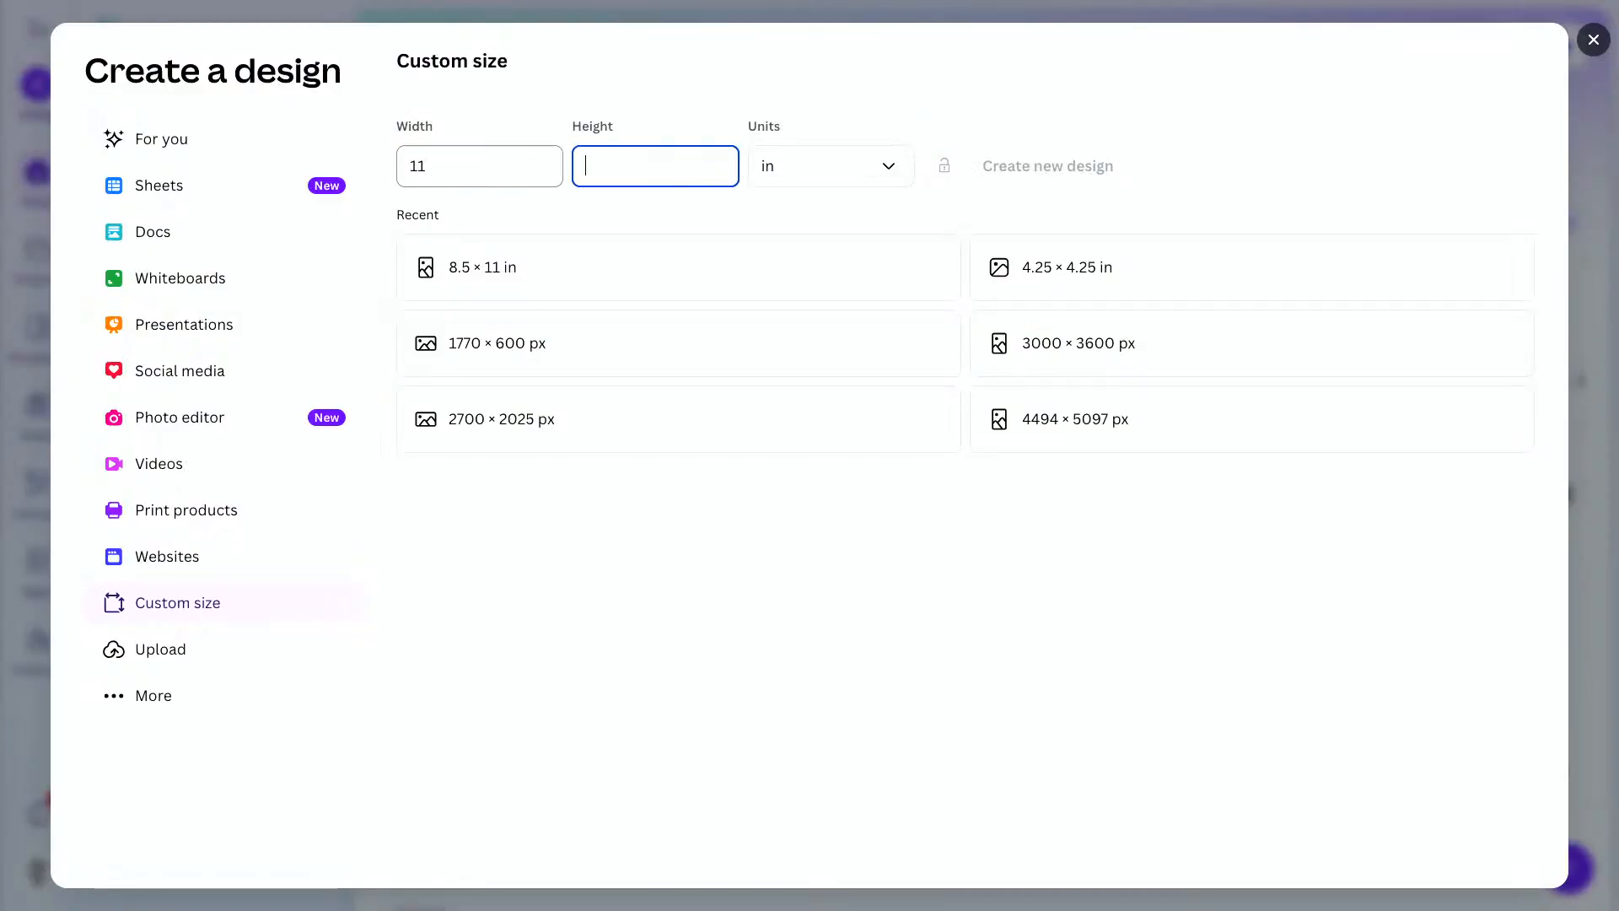
pyautogui.write('11')
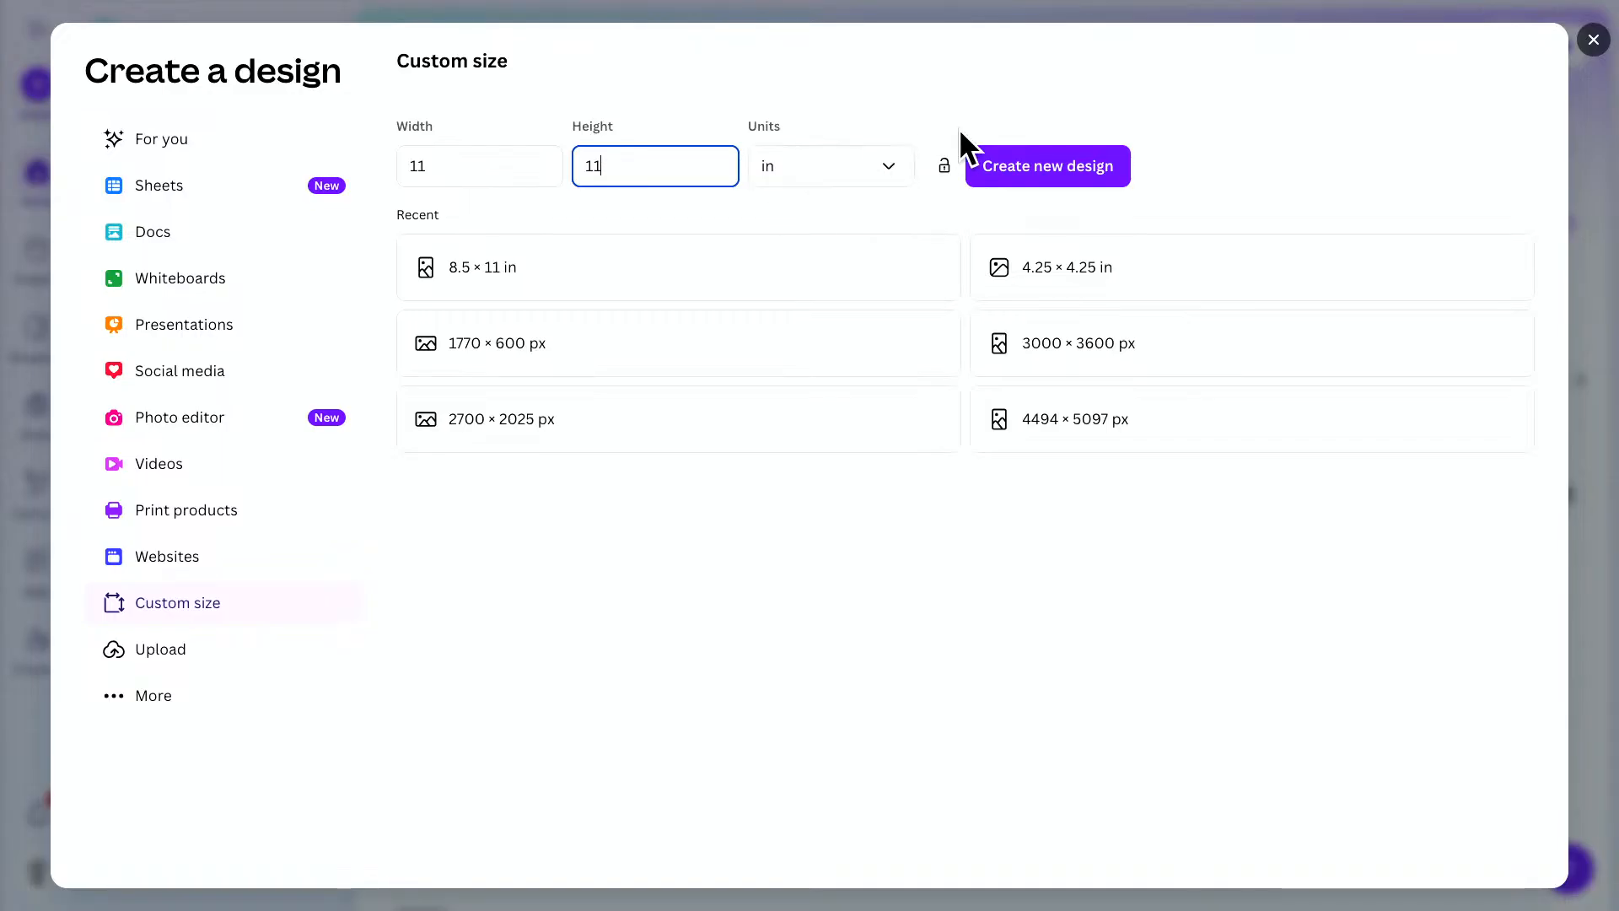
pyautogui.click(815, 179)
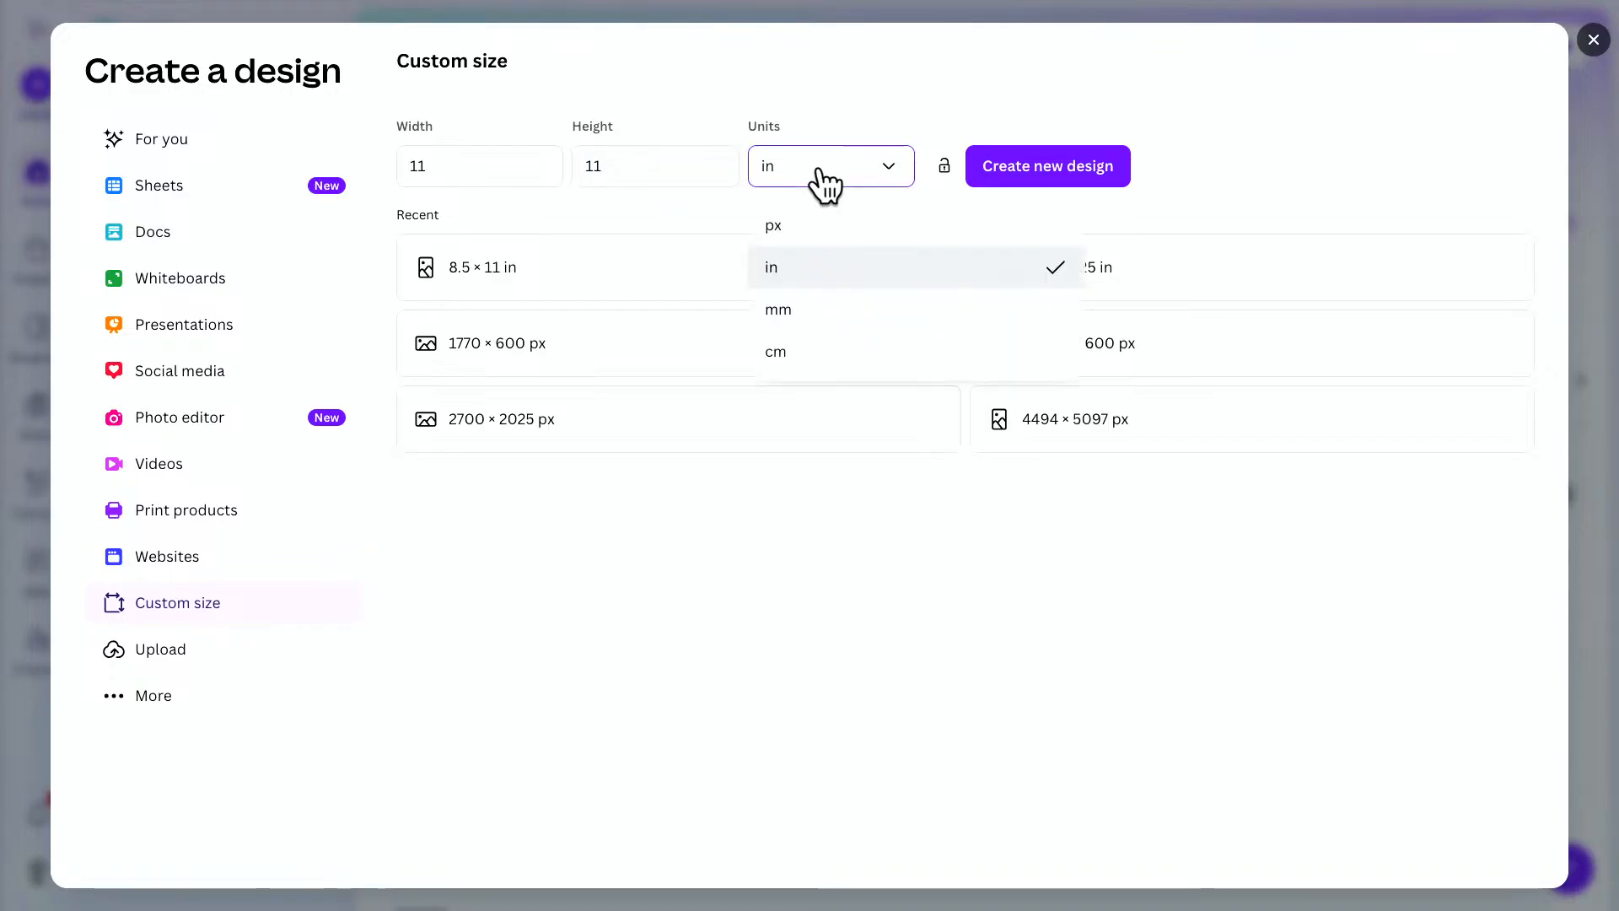
pyautogui.click(817, 253)
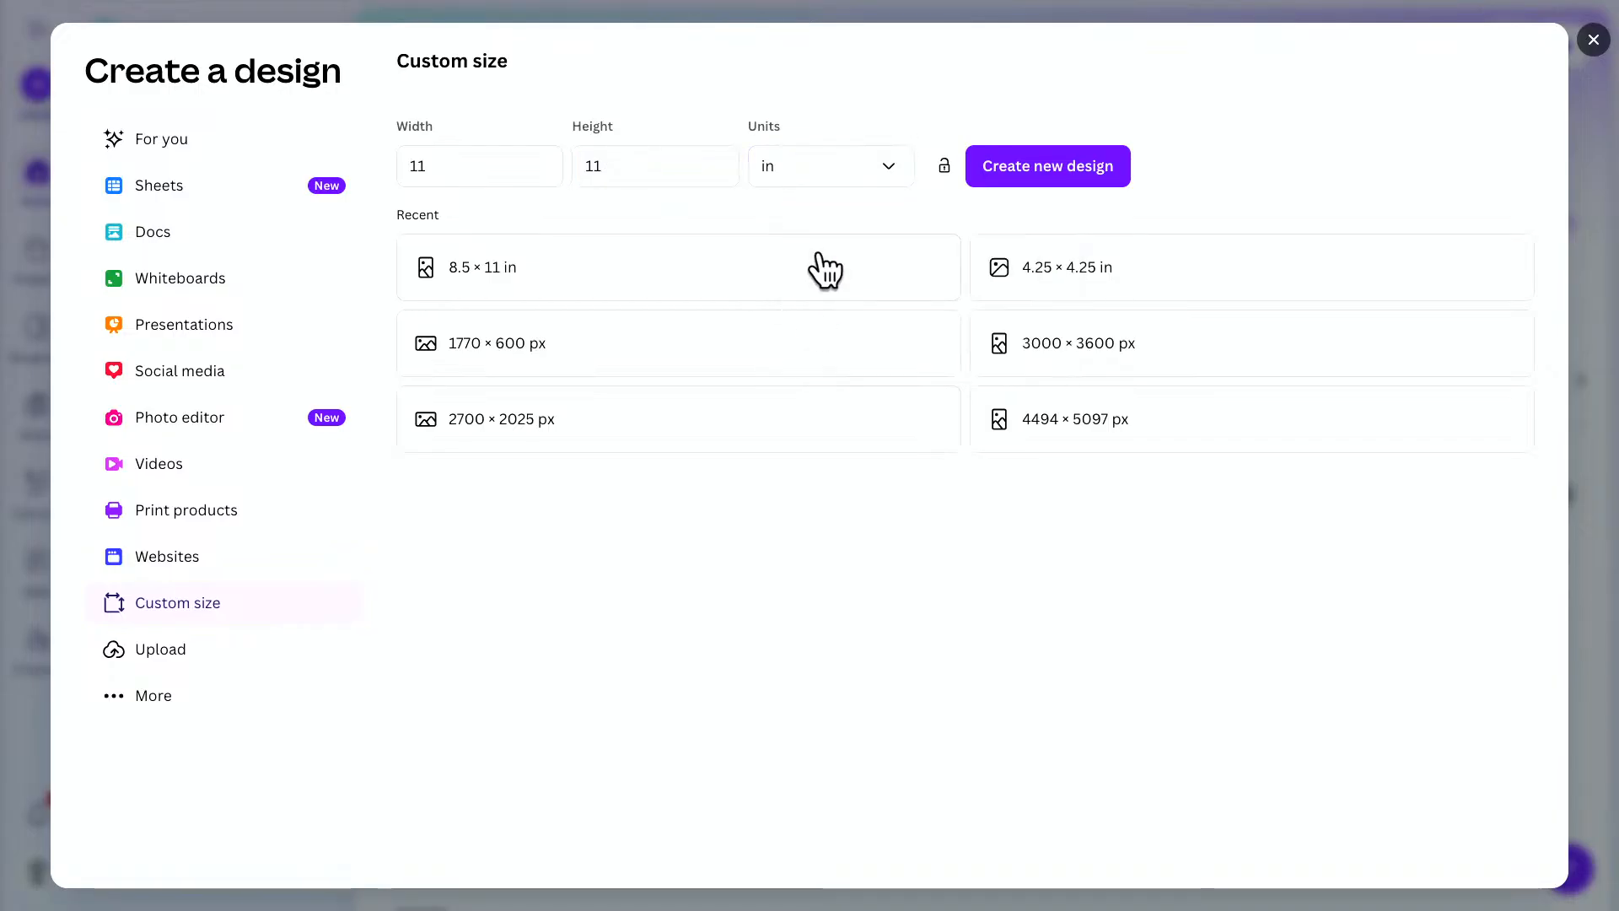
pyautogui.click(1109, 176)
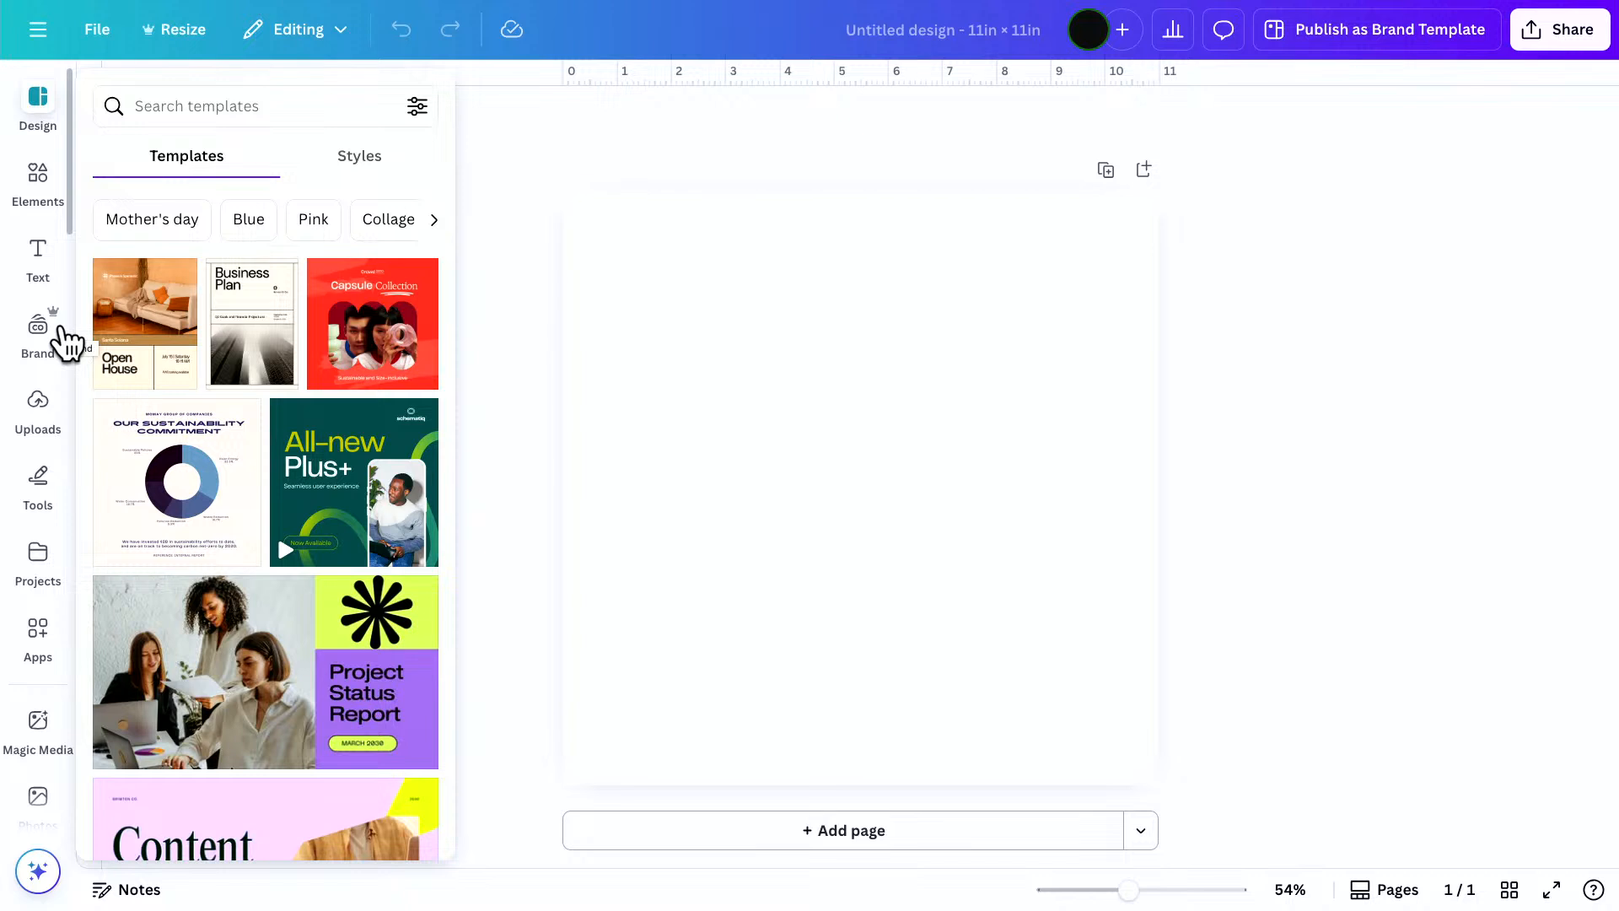
# Search the elements library for "graduation photos" and show all the photo results
pyautogui.click(37, 178)
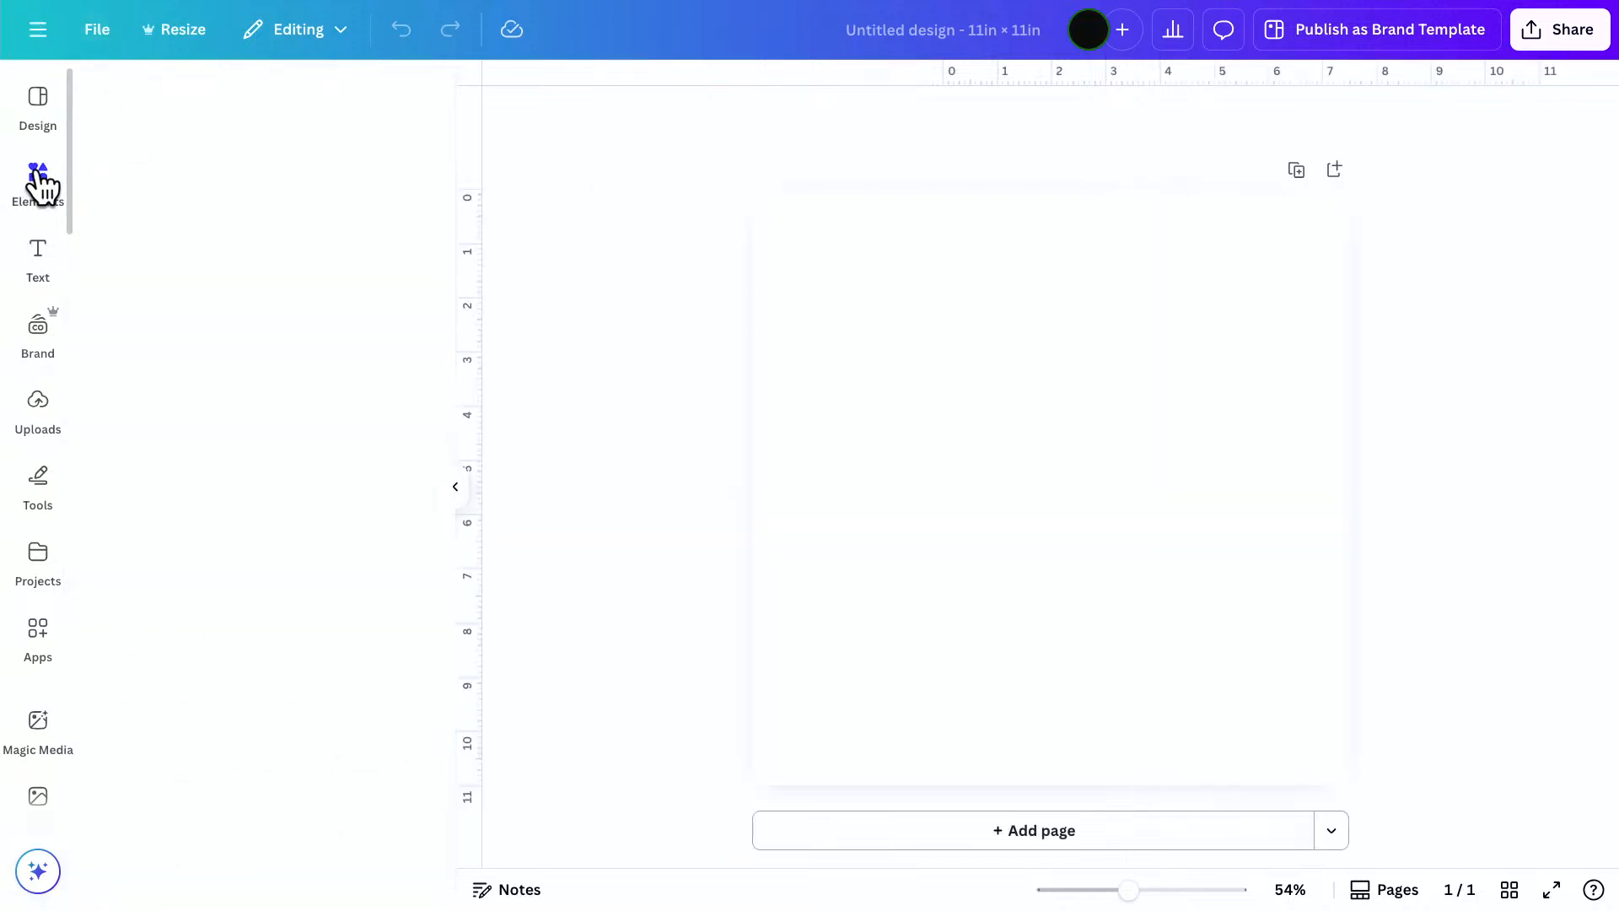
pyautogui.click(203, 97)
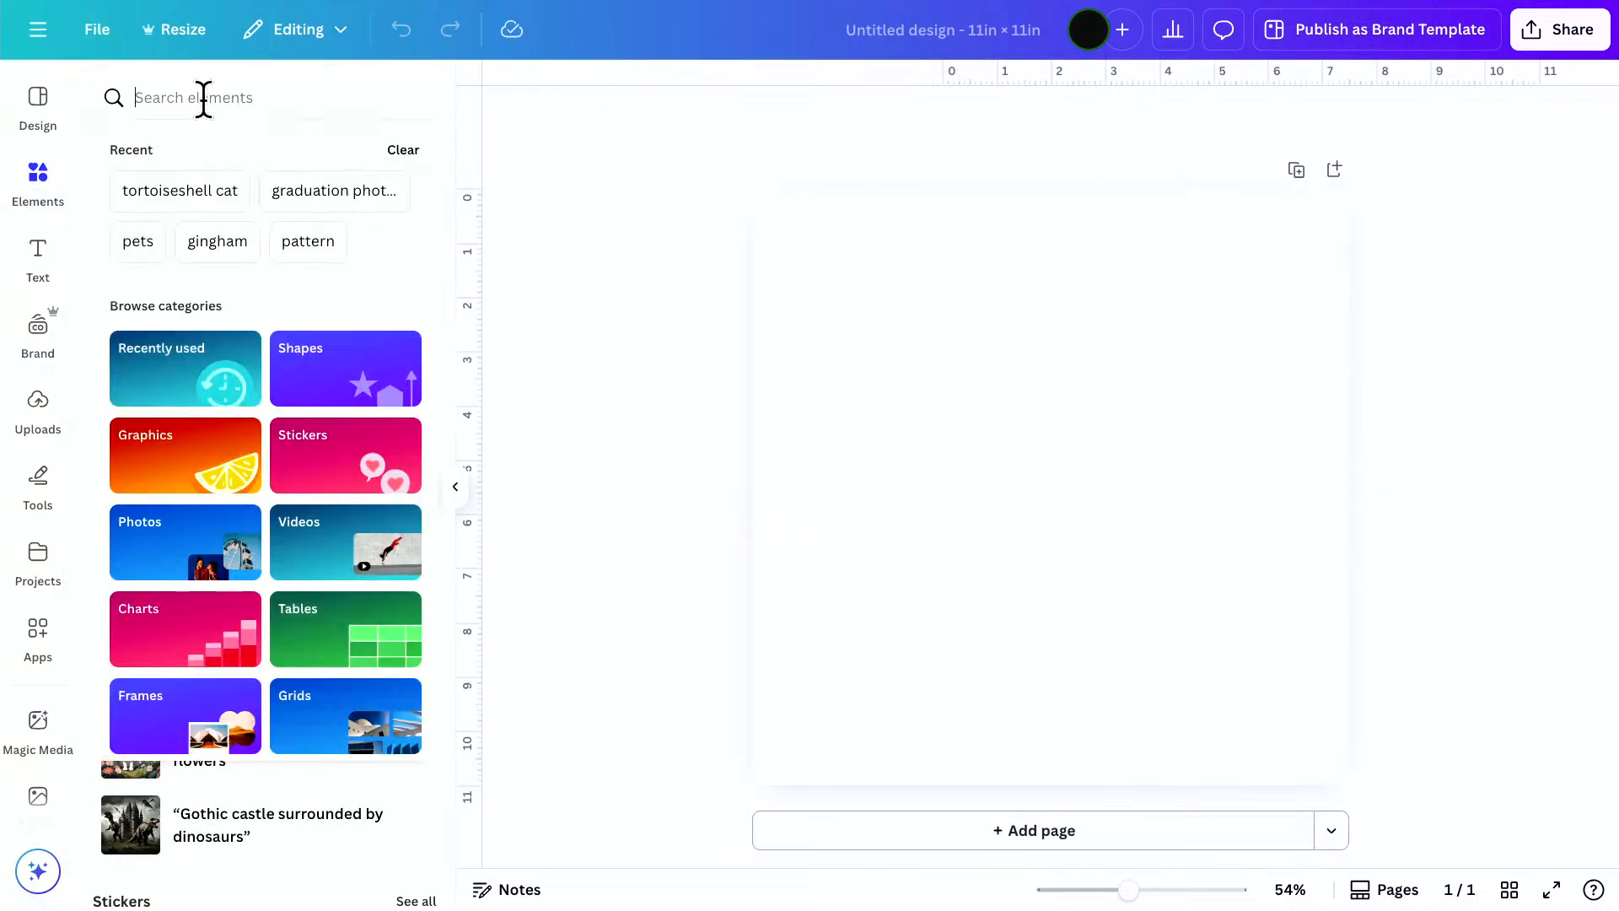
pyautogui.write('graduation ph')
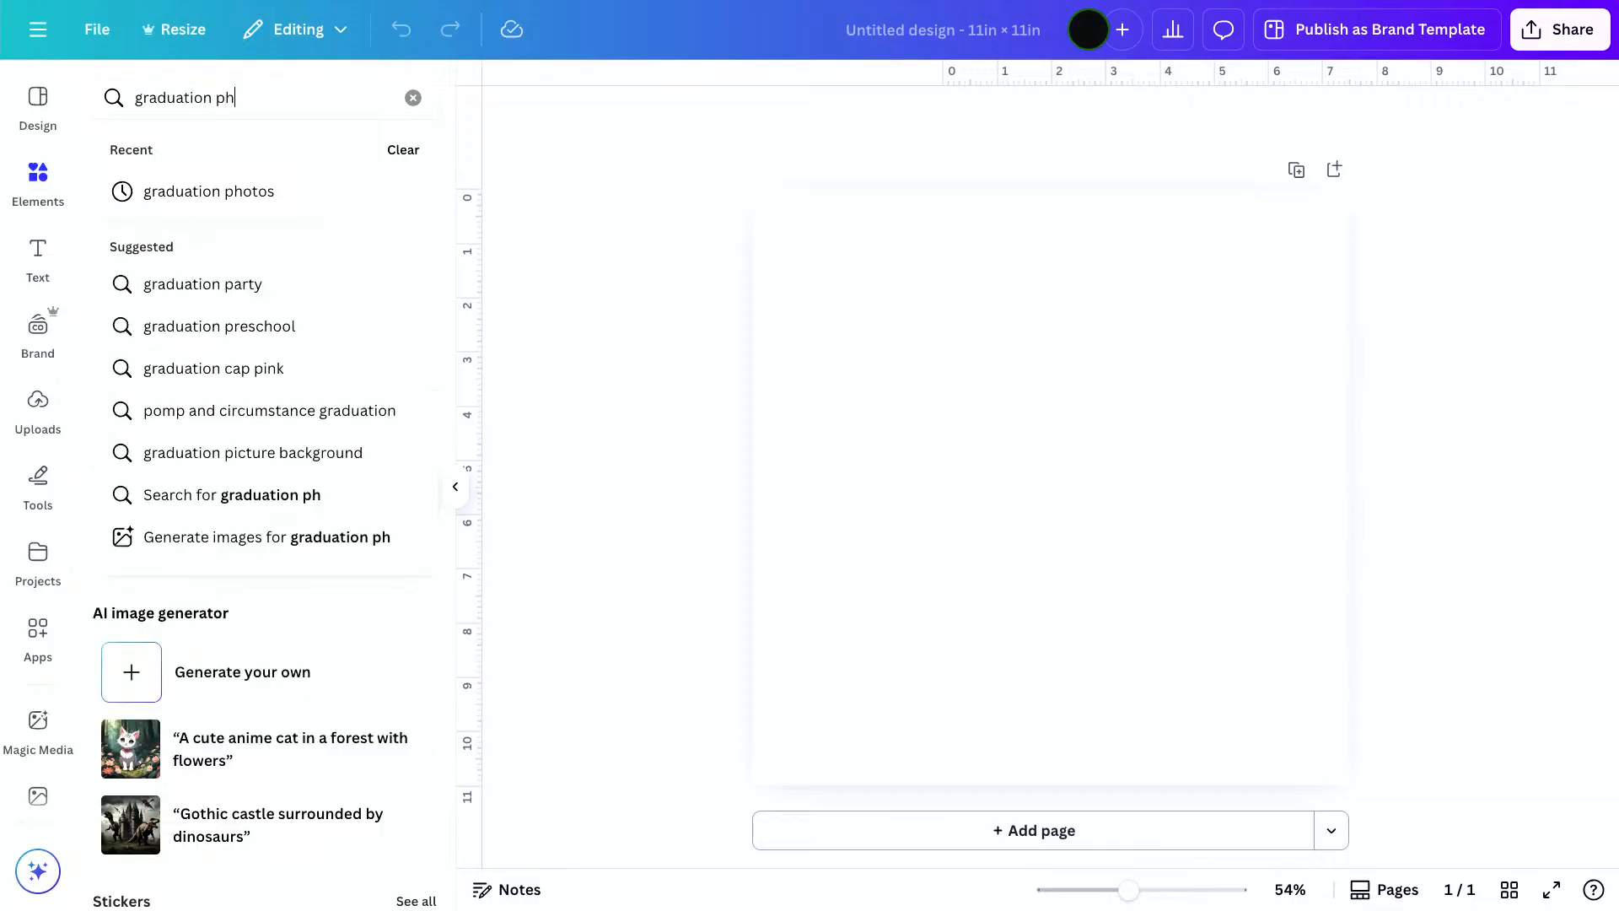
pyautogui.write('otos')
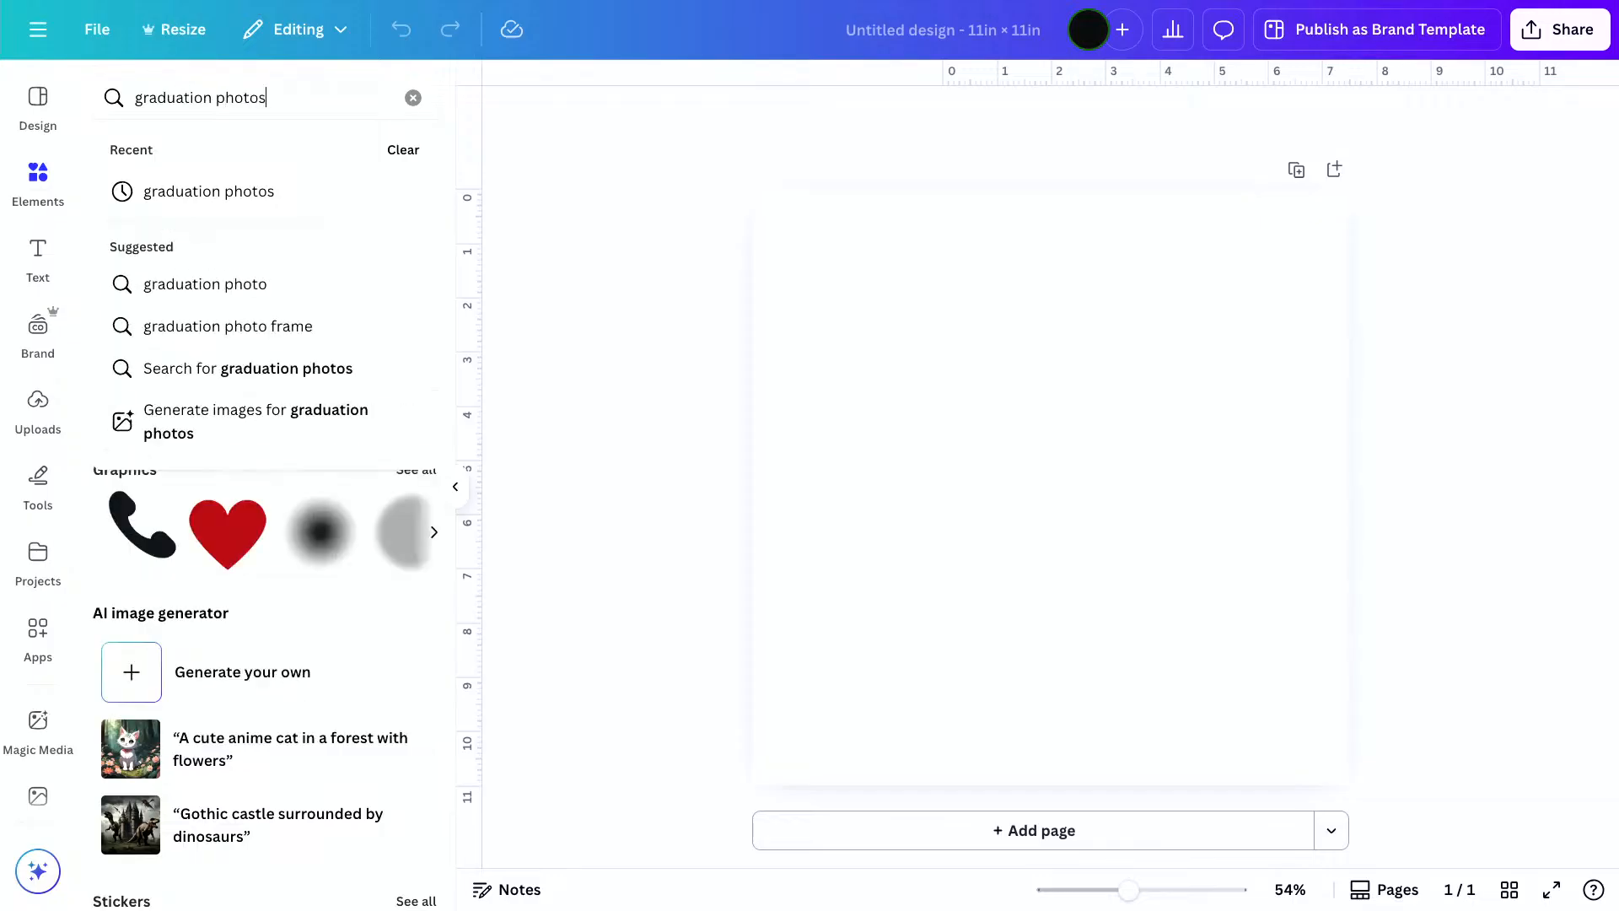
pyautogui.press('Return')
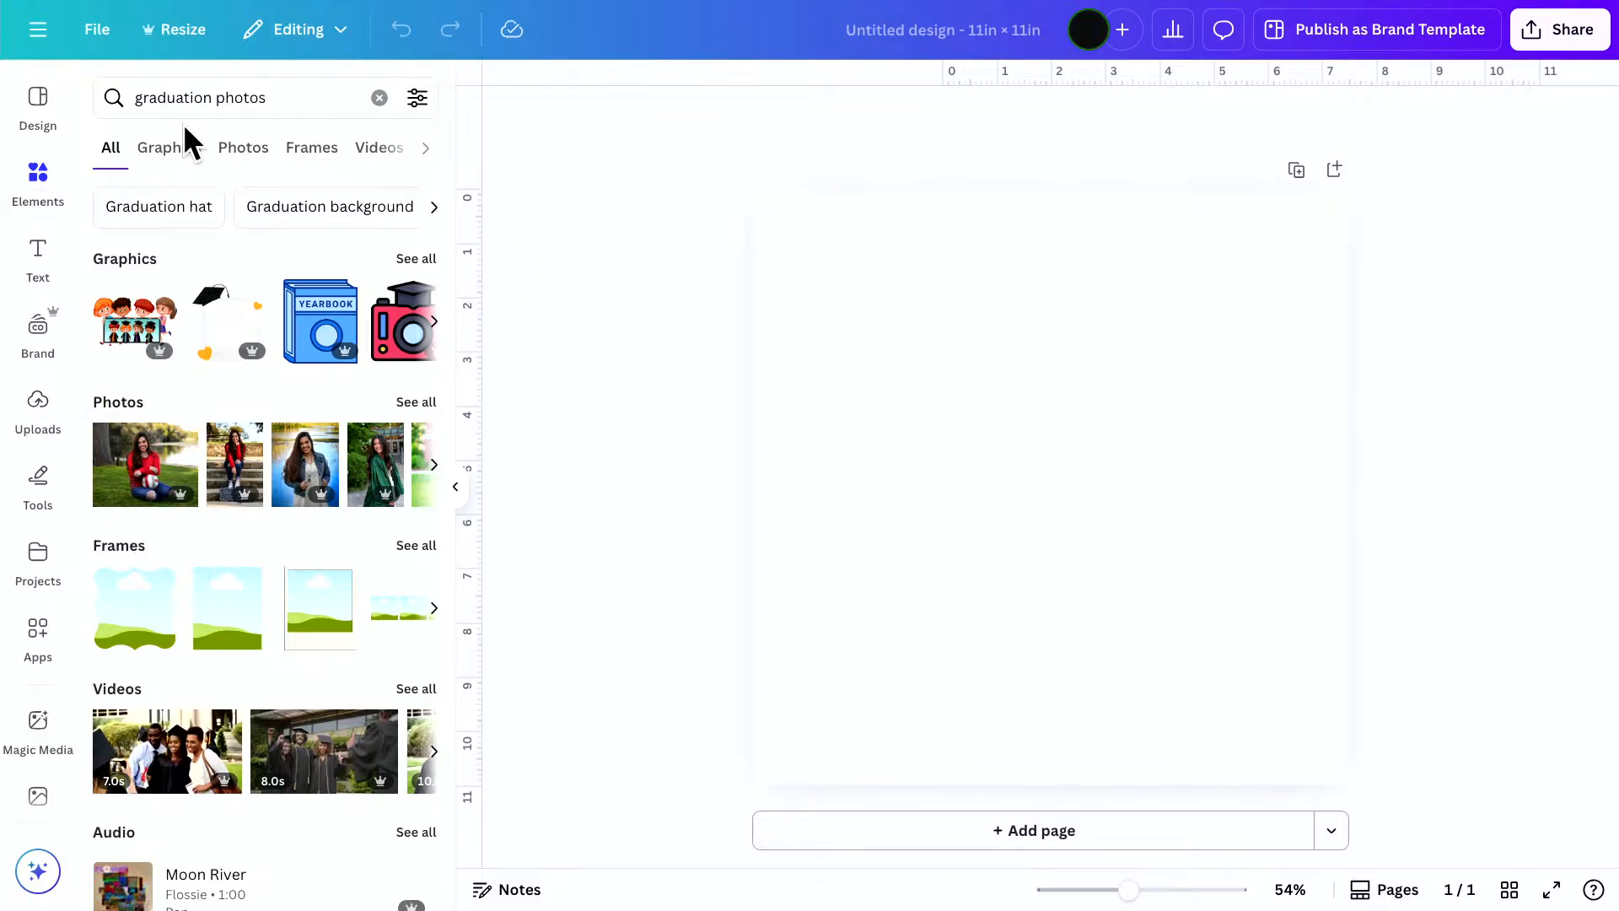
pyautogui.click(419, 403)
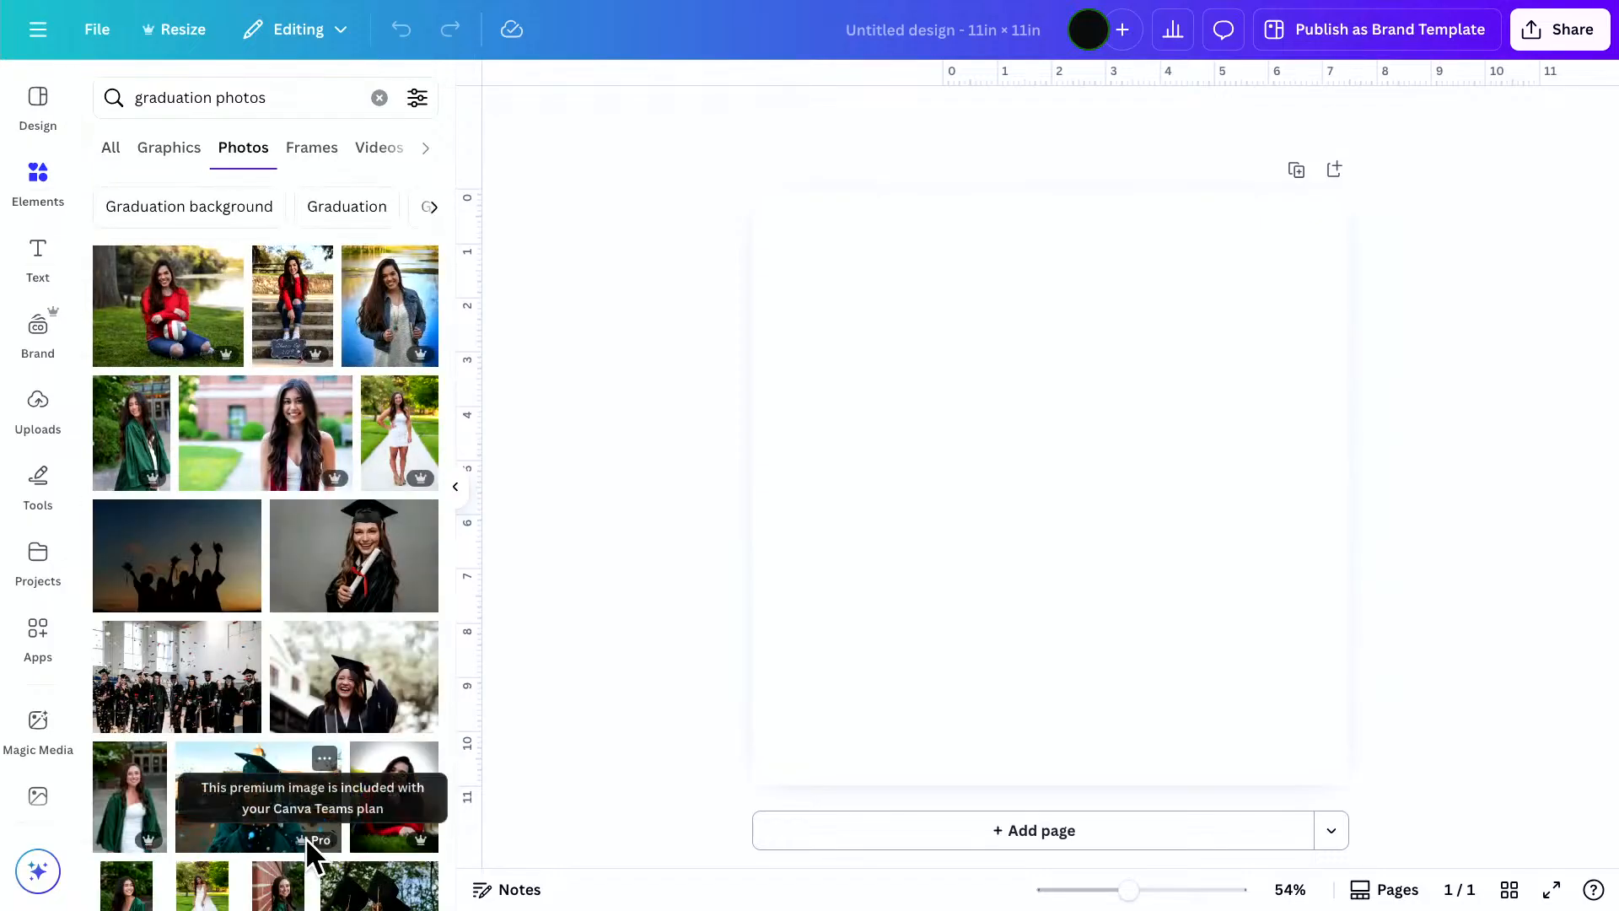
# Place the photo of the woman holding a volleyball in the page's upper-left area with its background removed
pyautogui.scroll(-3, 312, 852)
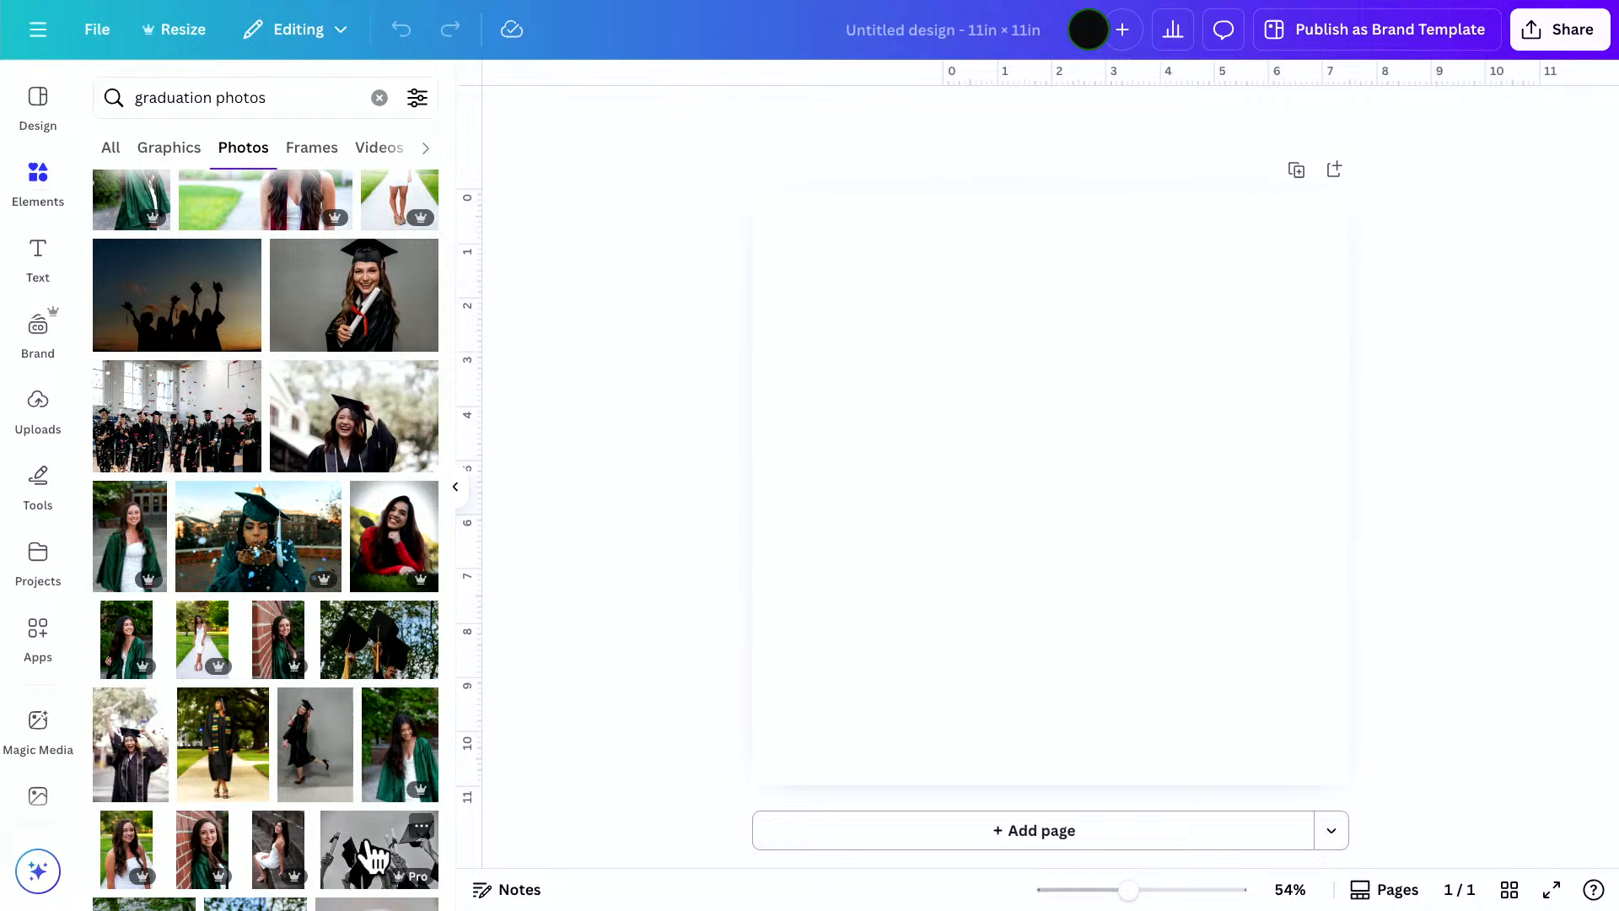
pyautogui.scroll(3, 215, 662)
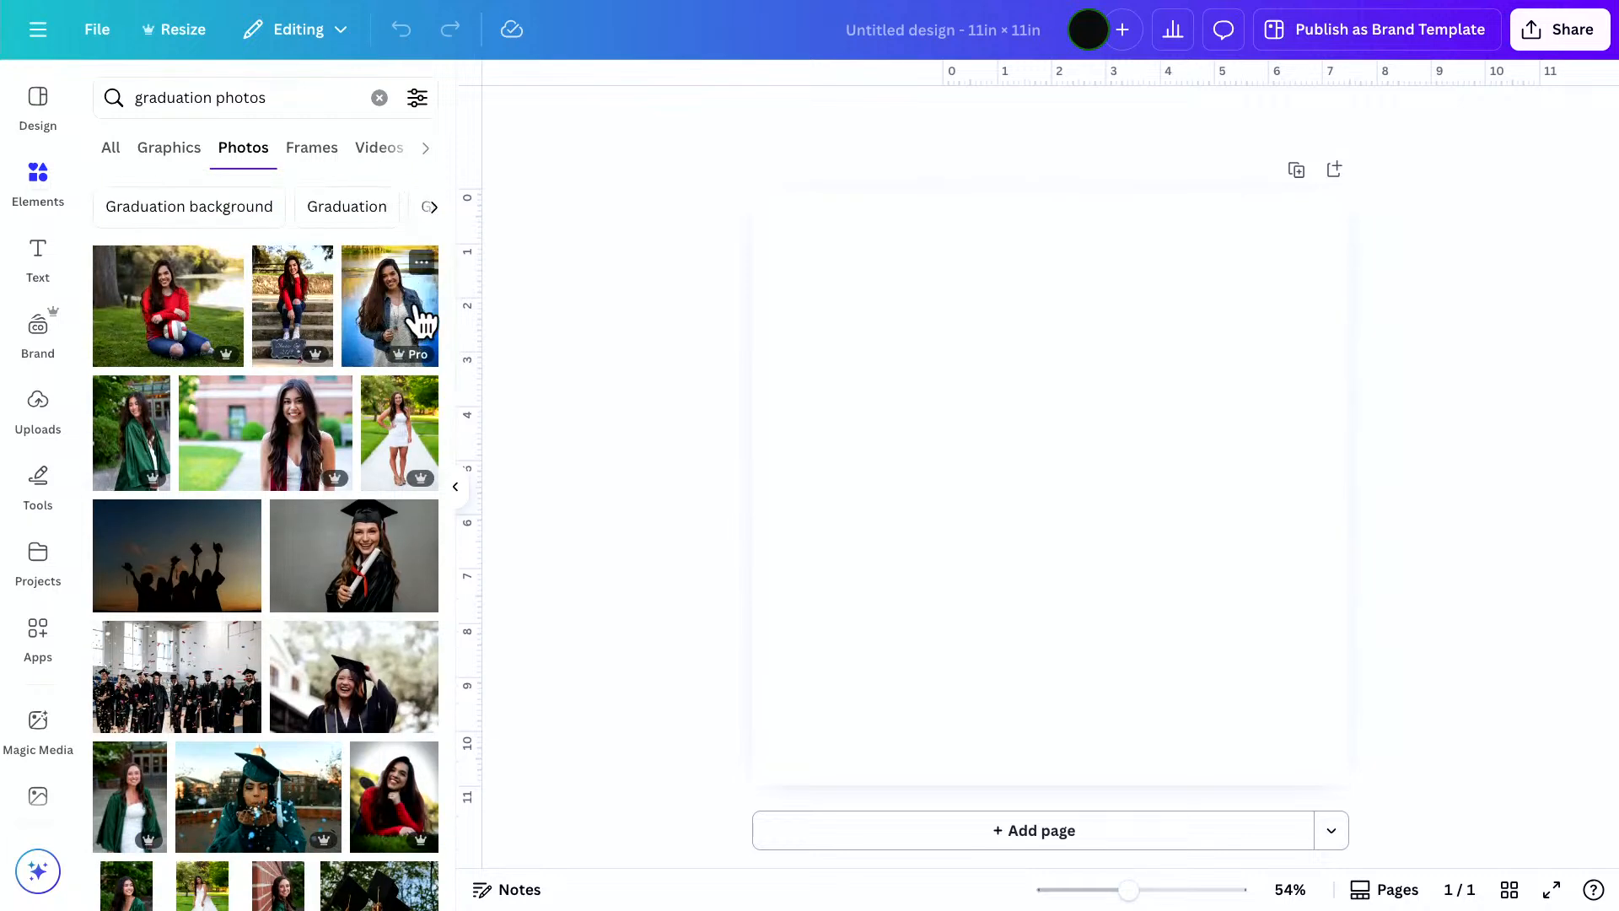
pyautogui.click(150, 305)
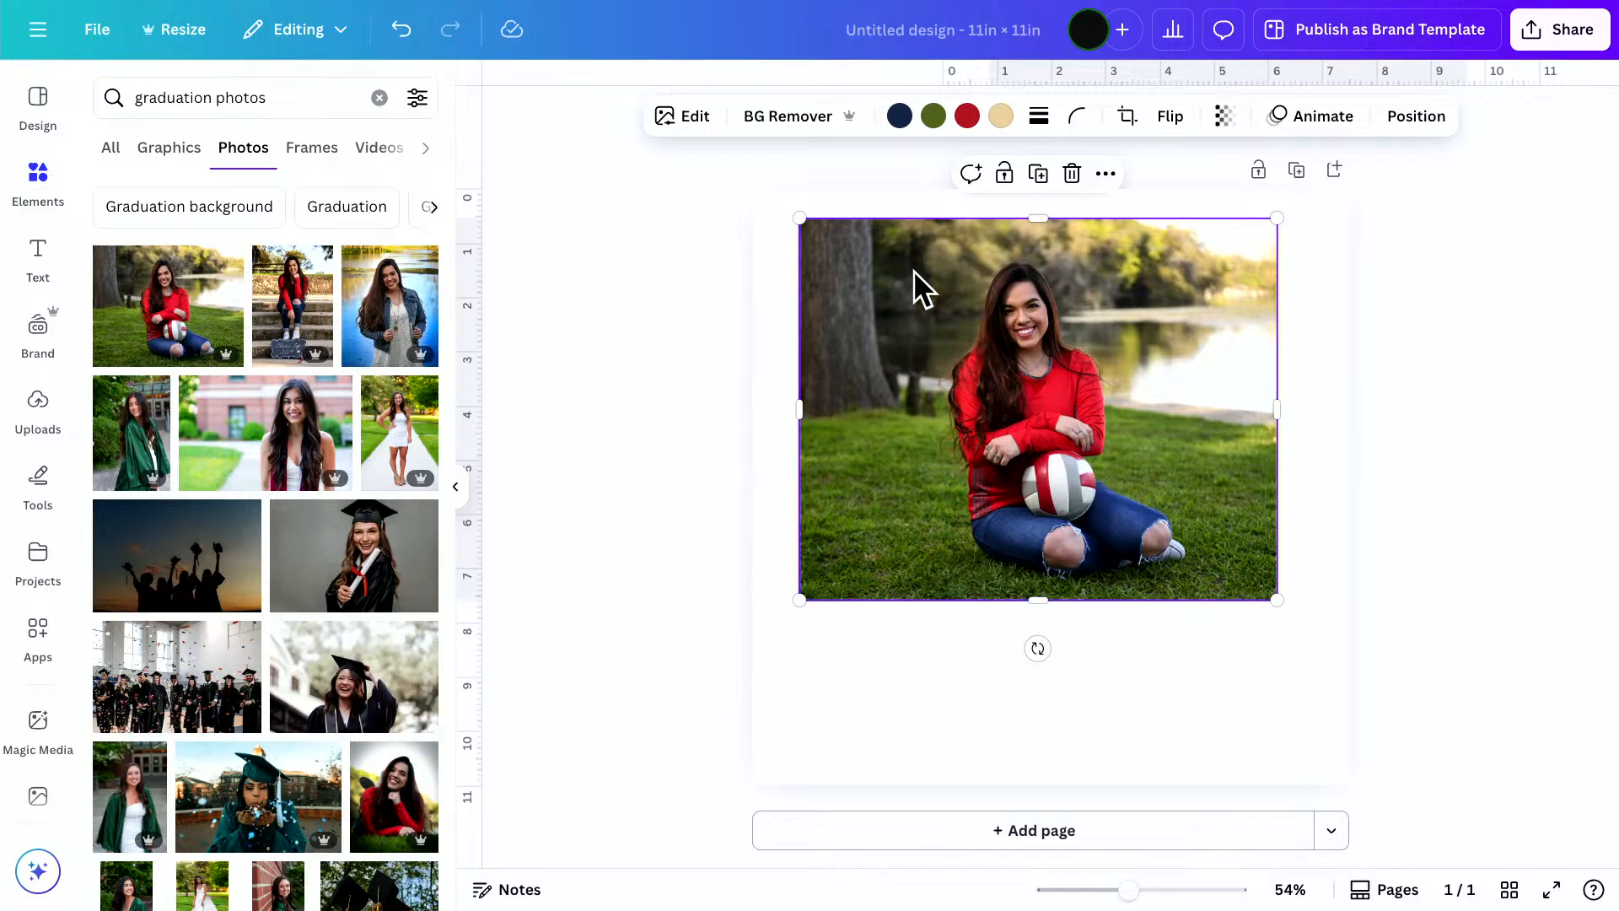
pyautogui.moveTo(918, 332); pyautogui.dragTo(923, 407)
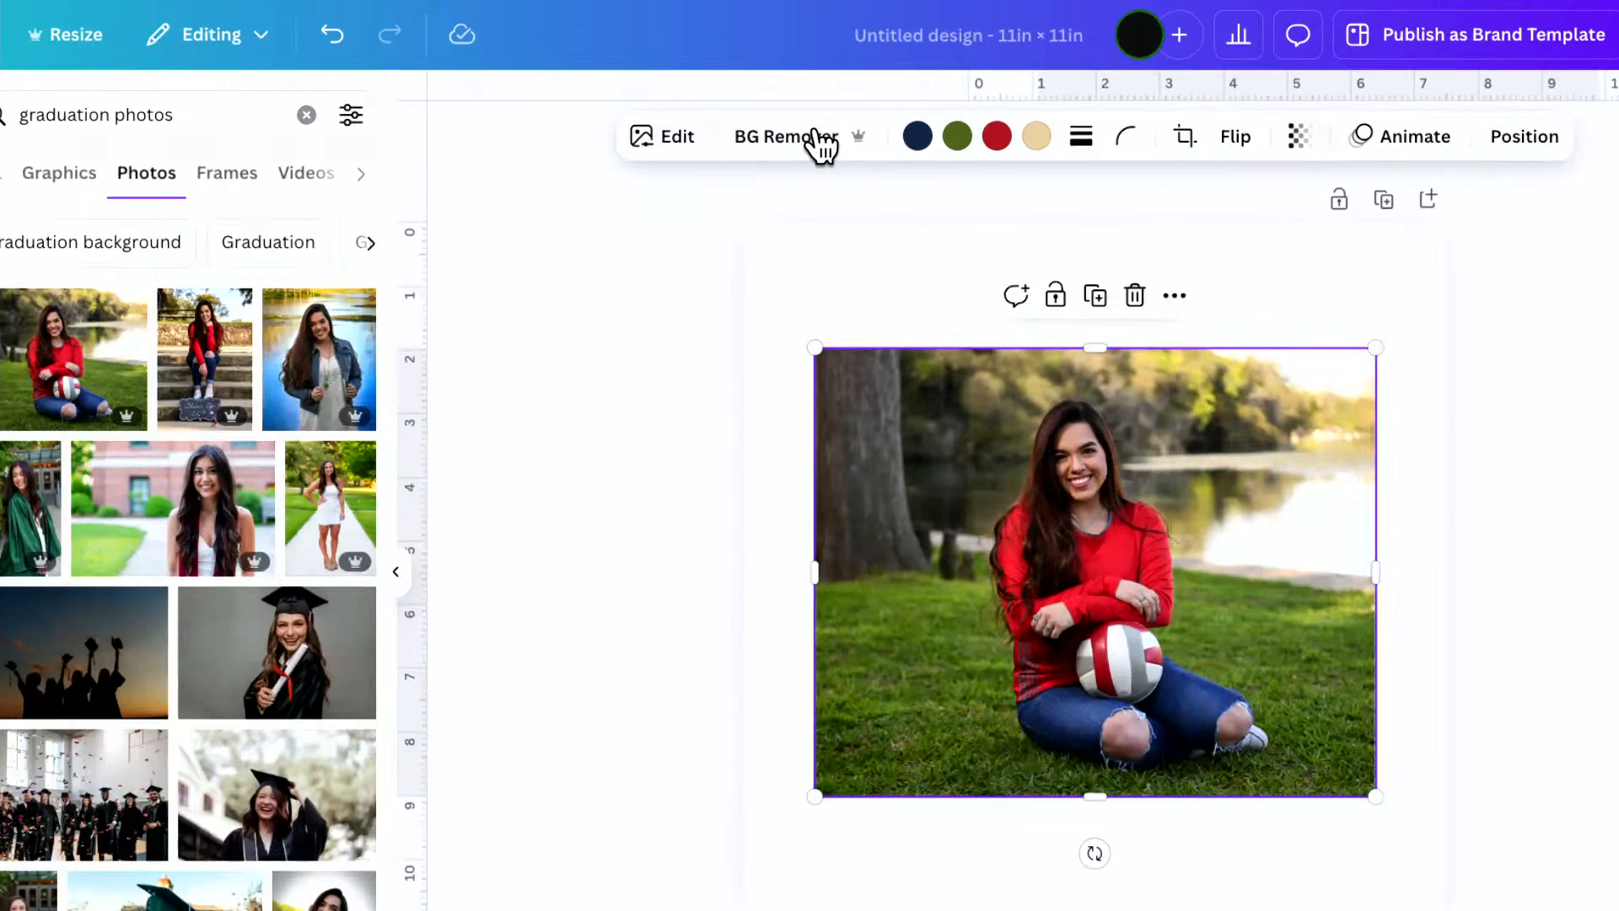
pyautogui.click(814, 140)
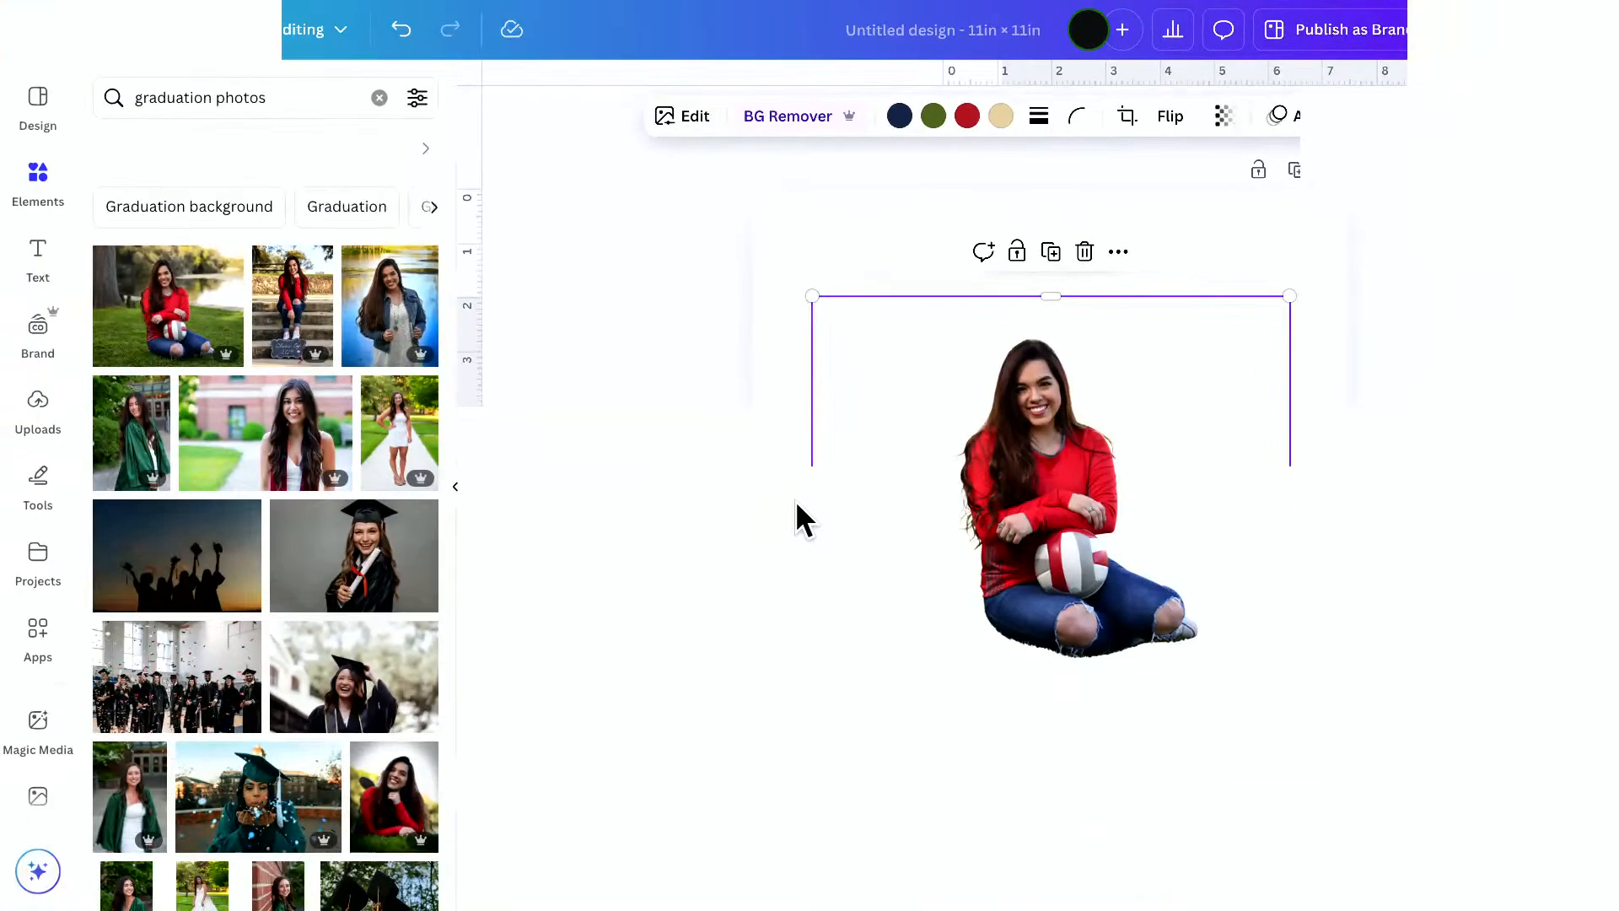
pyautogui.moveTo(1051, 559); pyautogui.dragTo(892, 478)
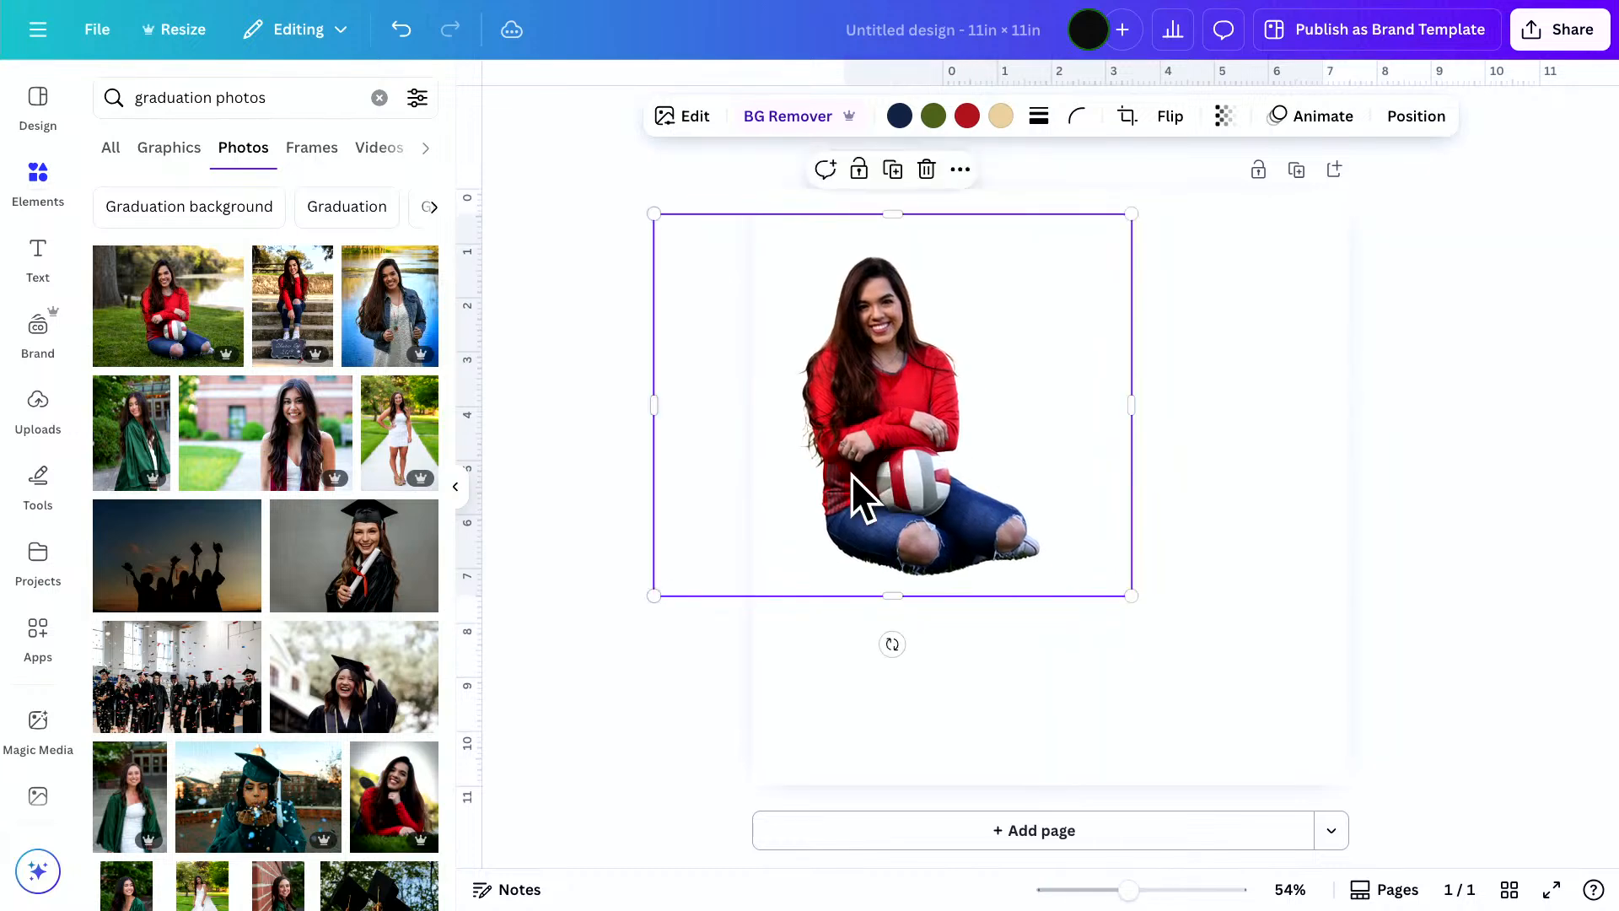
# Add the photo of the woman seated on steps at the page's right side and remove its background
pyautogui.click(285, 316)
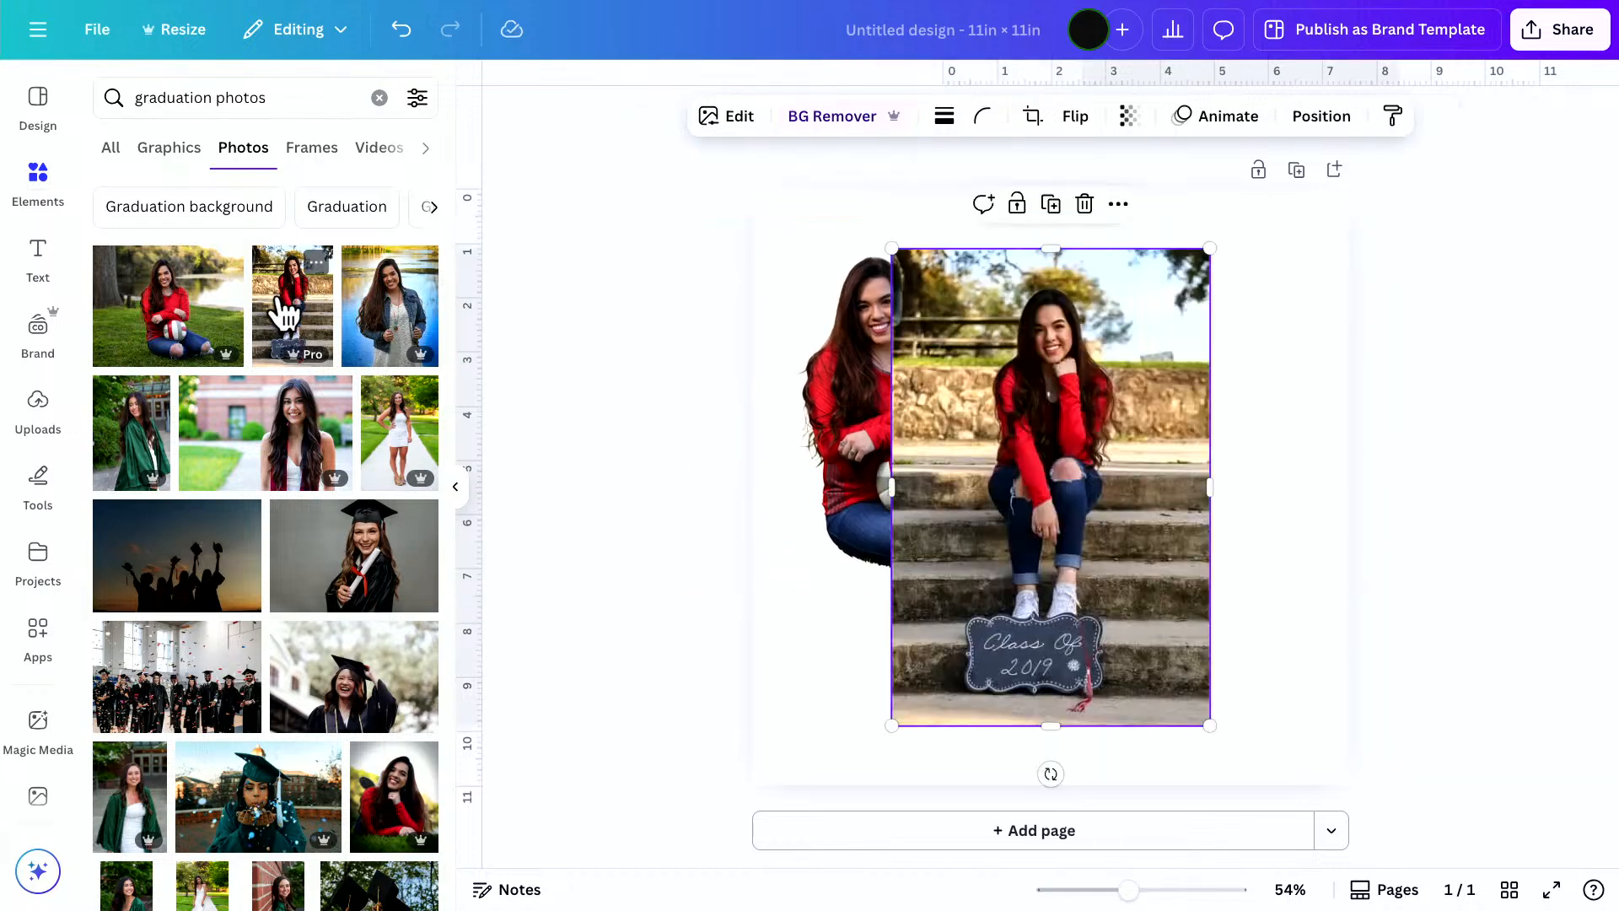
pyautogui.moveTo(1067, 656); pyautogui.dragTo(1151, 662)
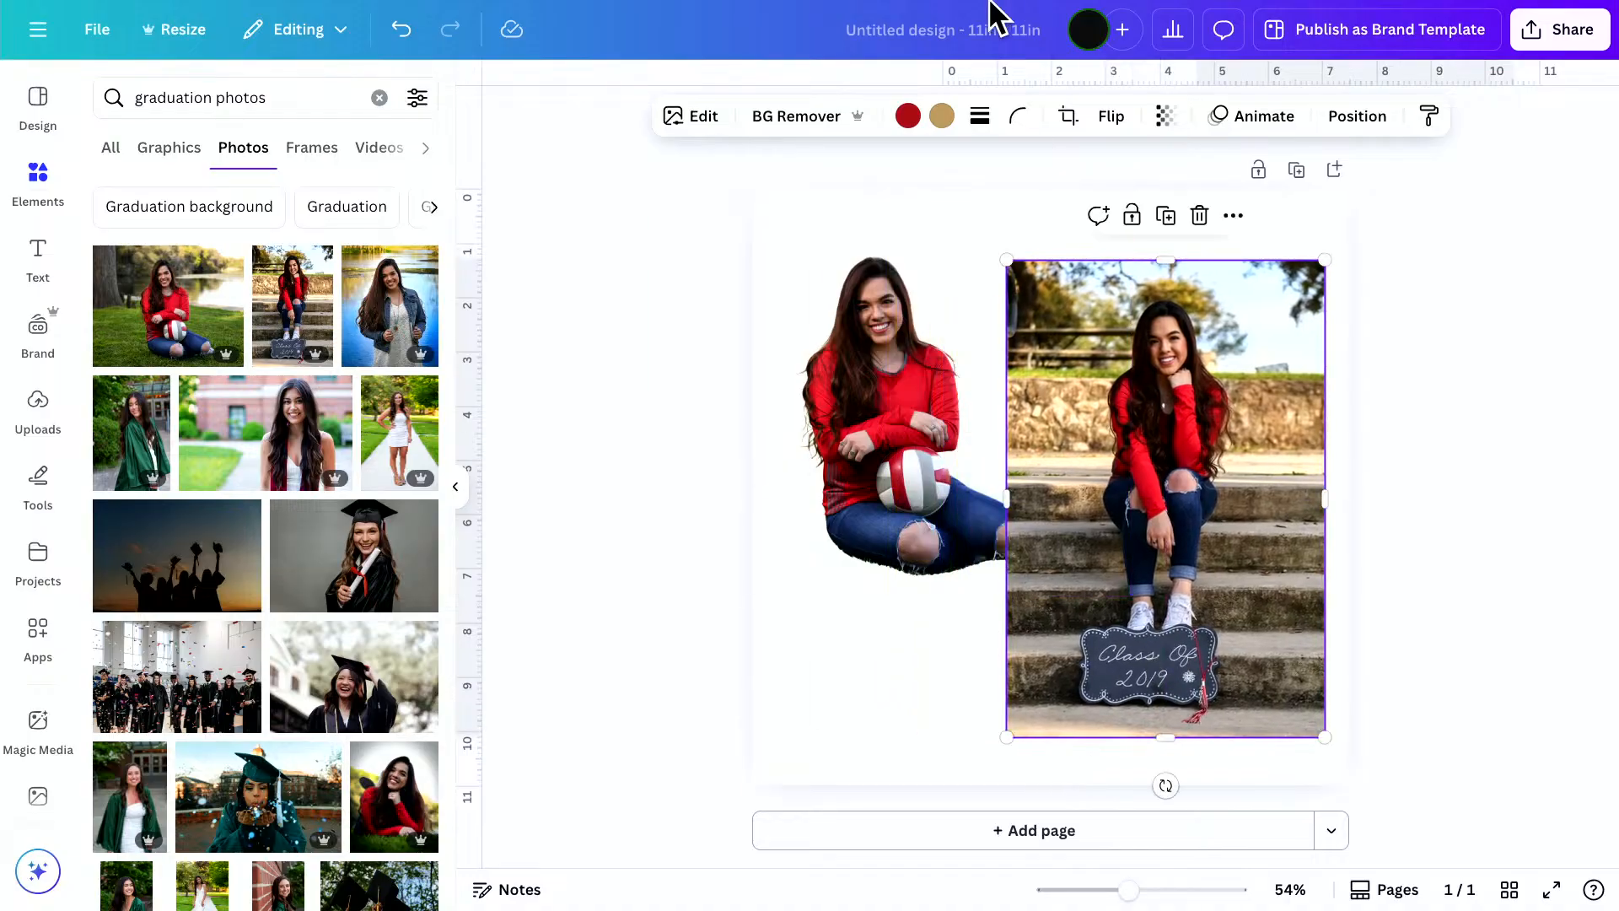
pyautogui.click(817, 135)
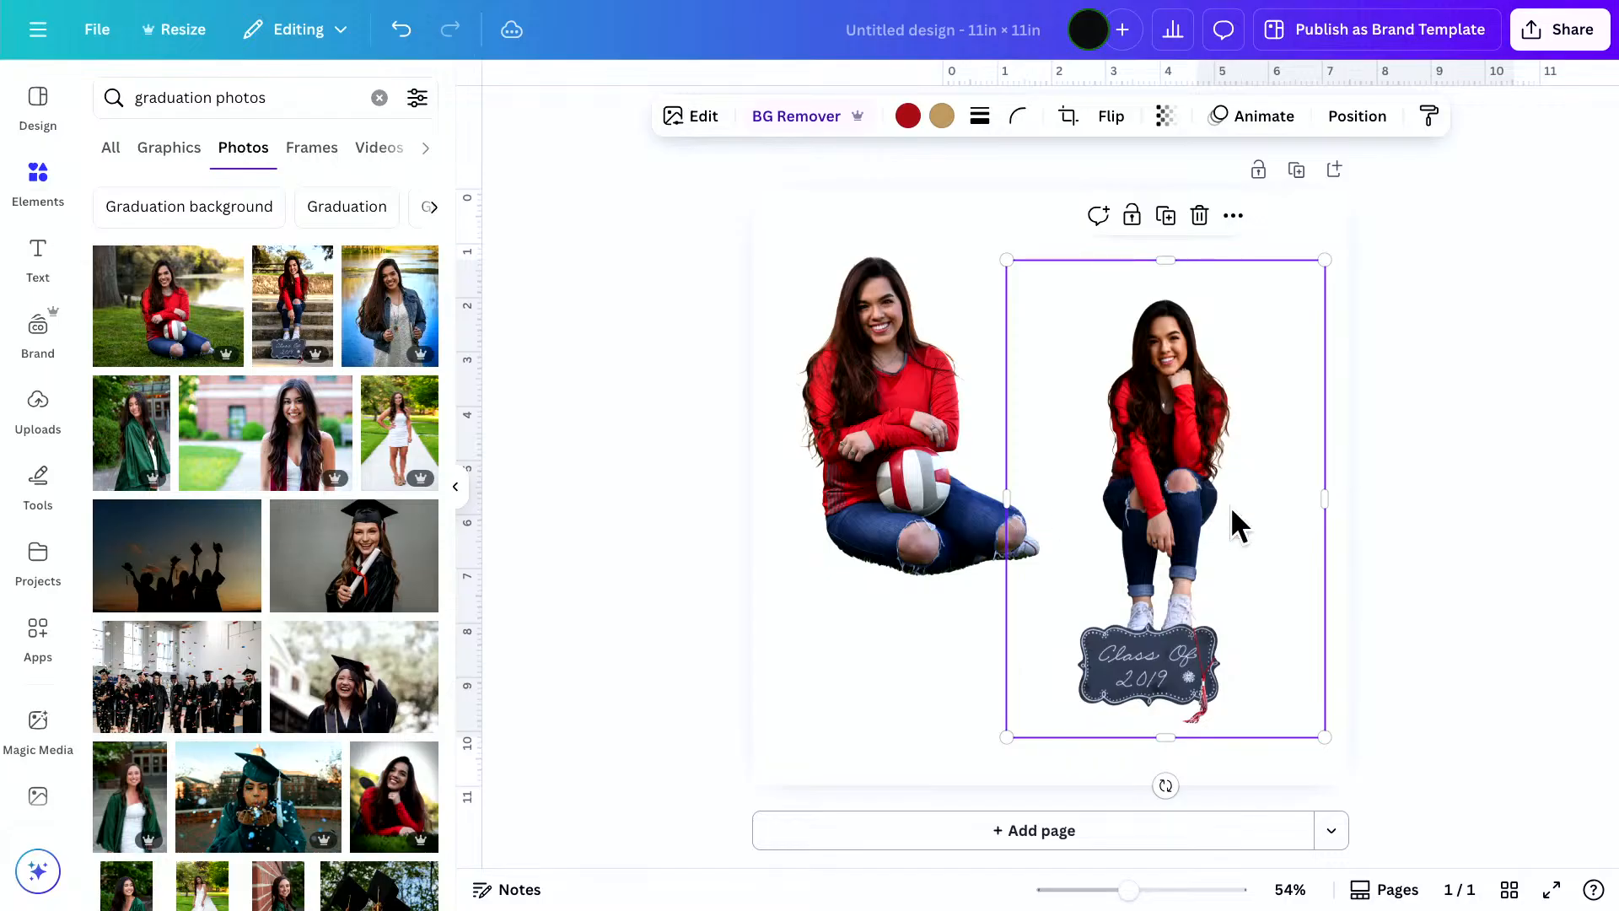
# Crop the right, left and upper edges of the seated "Class Of 2019" cutout closer to the figure
pyautogui.moveTo(1323, 500); pyautogui.dragTo(1243, 501)
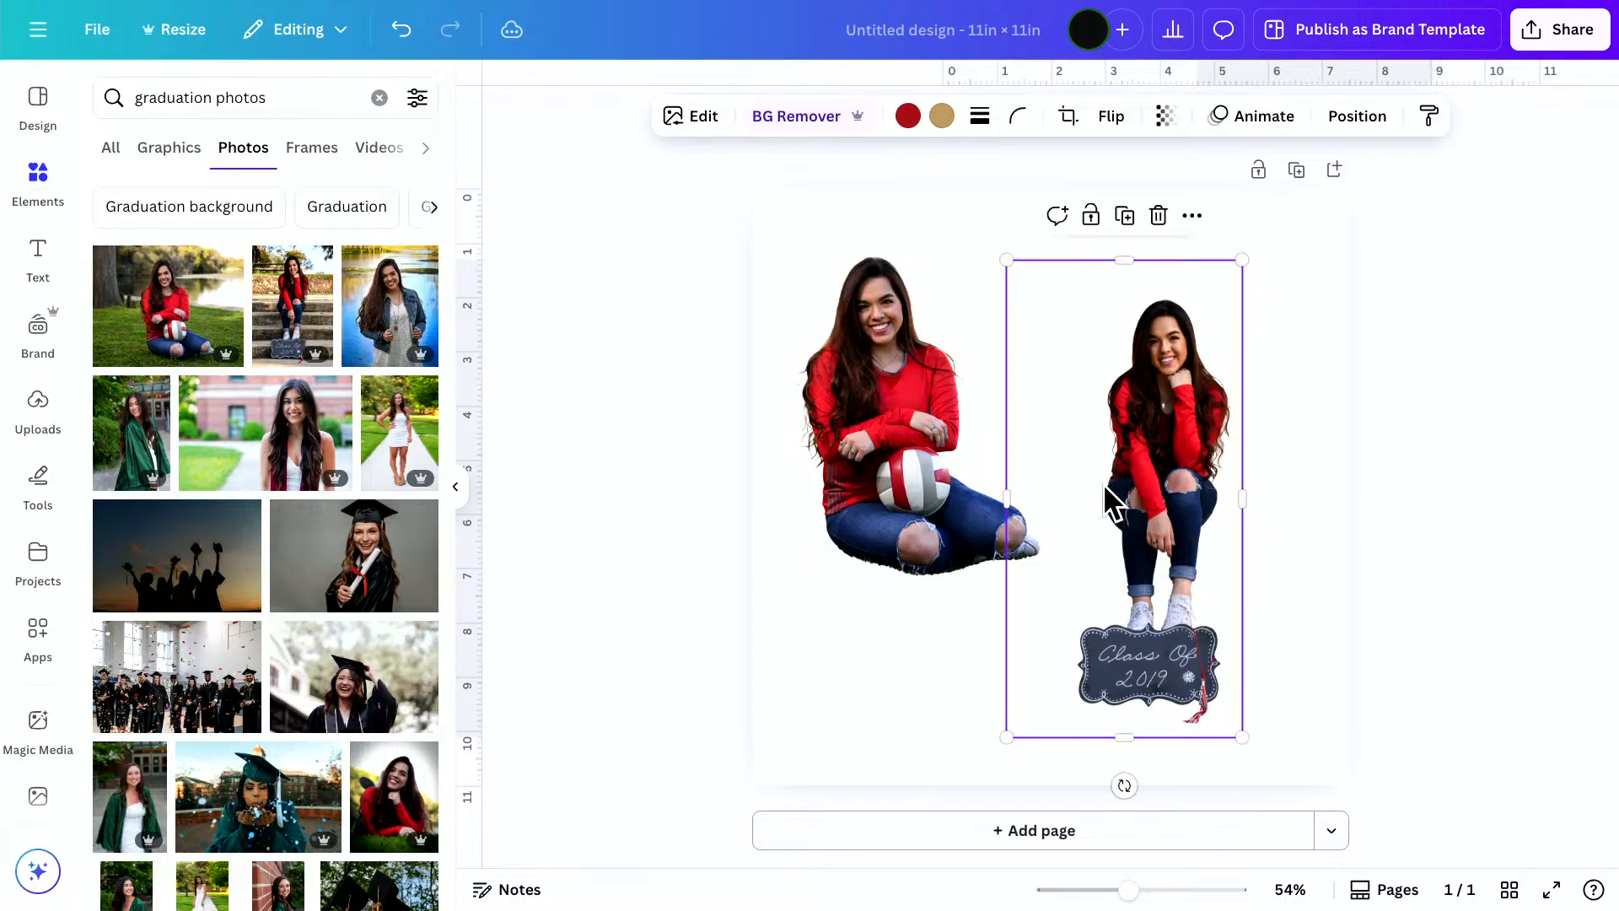
pyautogui.moveTo(1012, 497); pyautogui.dragTo(1066, 499)
pyautogui.moveTo(1152, 260); pyautogui.dragTo(1149, 295)
# Crop all four sides of the volleyball cutout closer to the figure
pyautogui.click(908, 415)
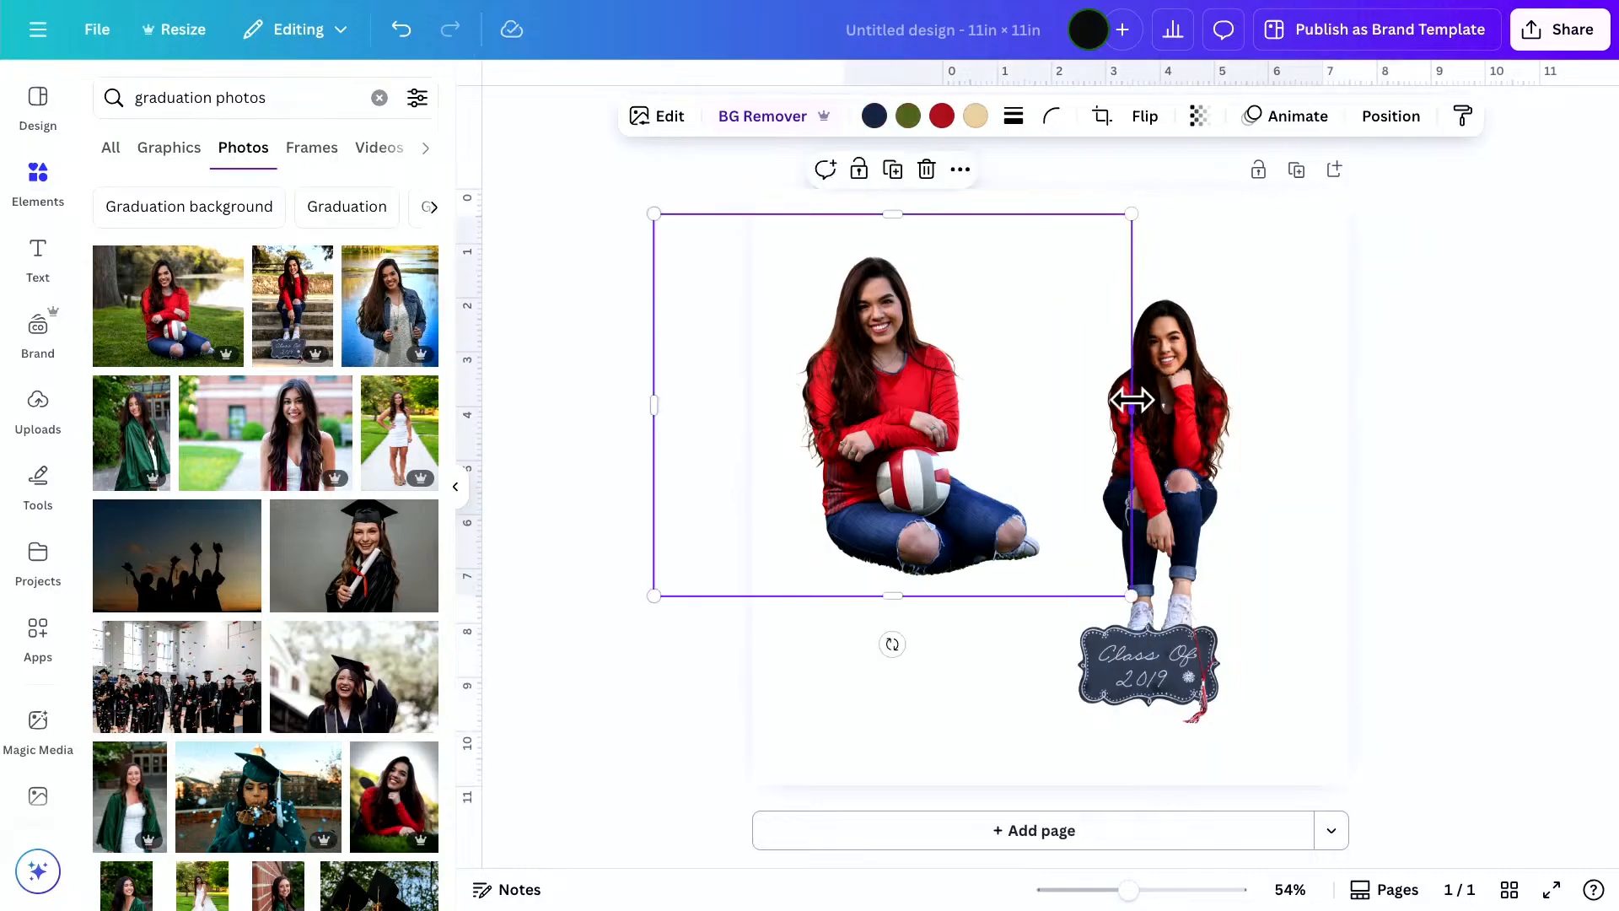
pyautogui.moveTo(1129, 406); pyautogui.dragTo(1050, 408)
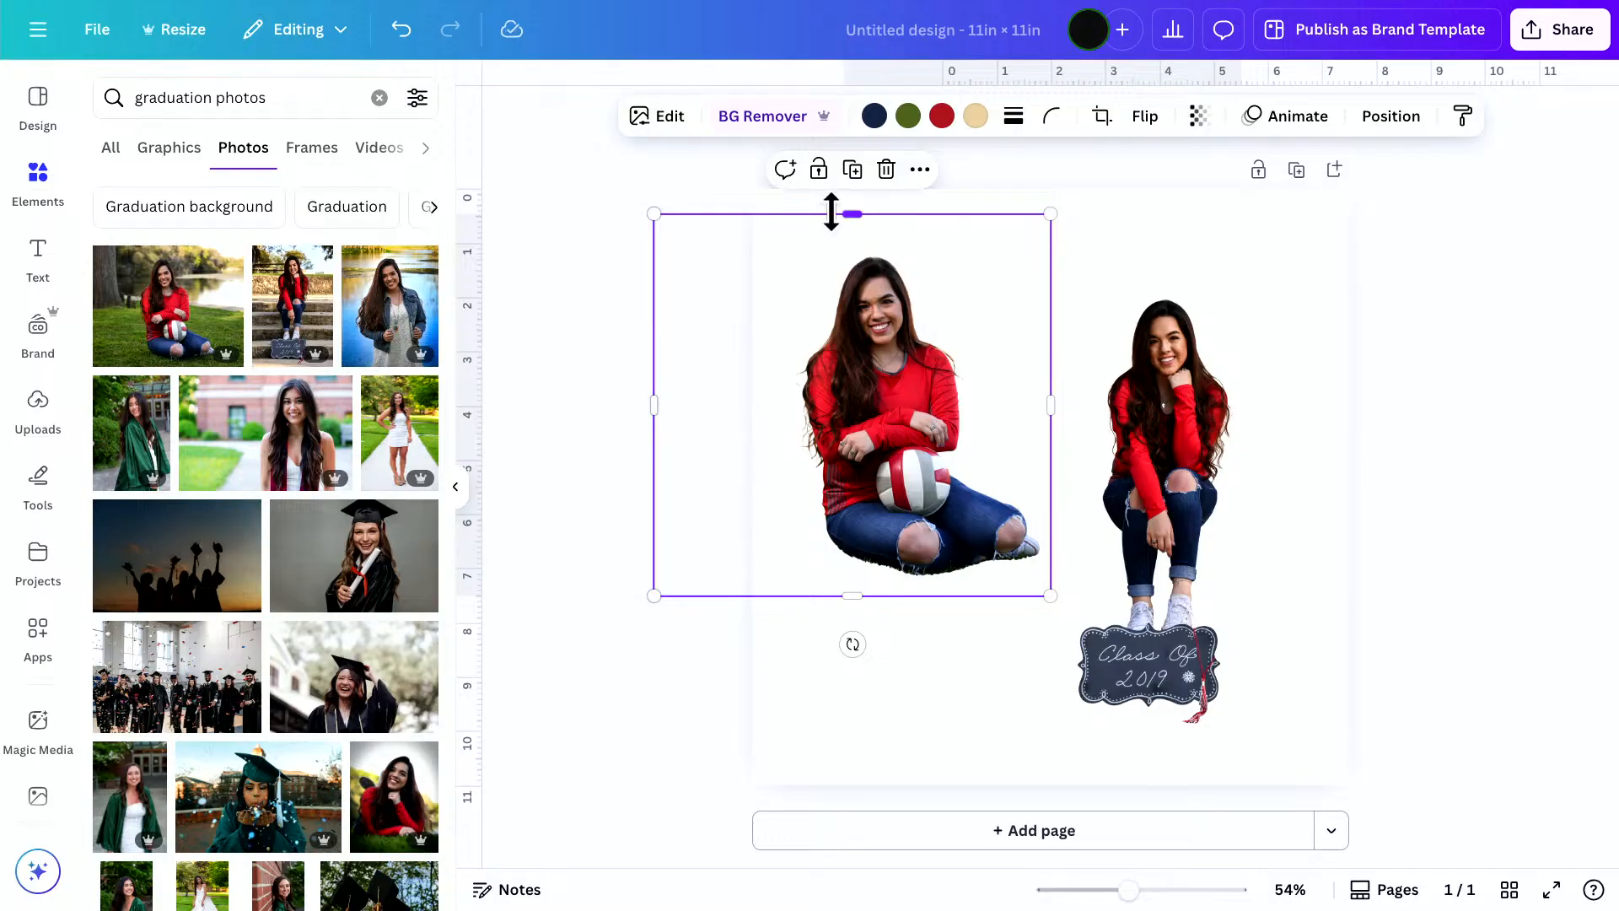
pyautogui.moveTo(849, 215); pyautogui.dragTo(846, 250)
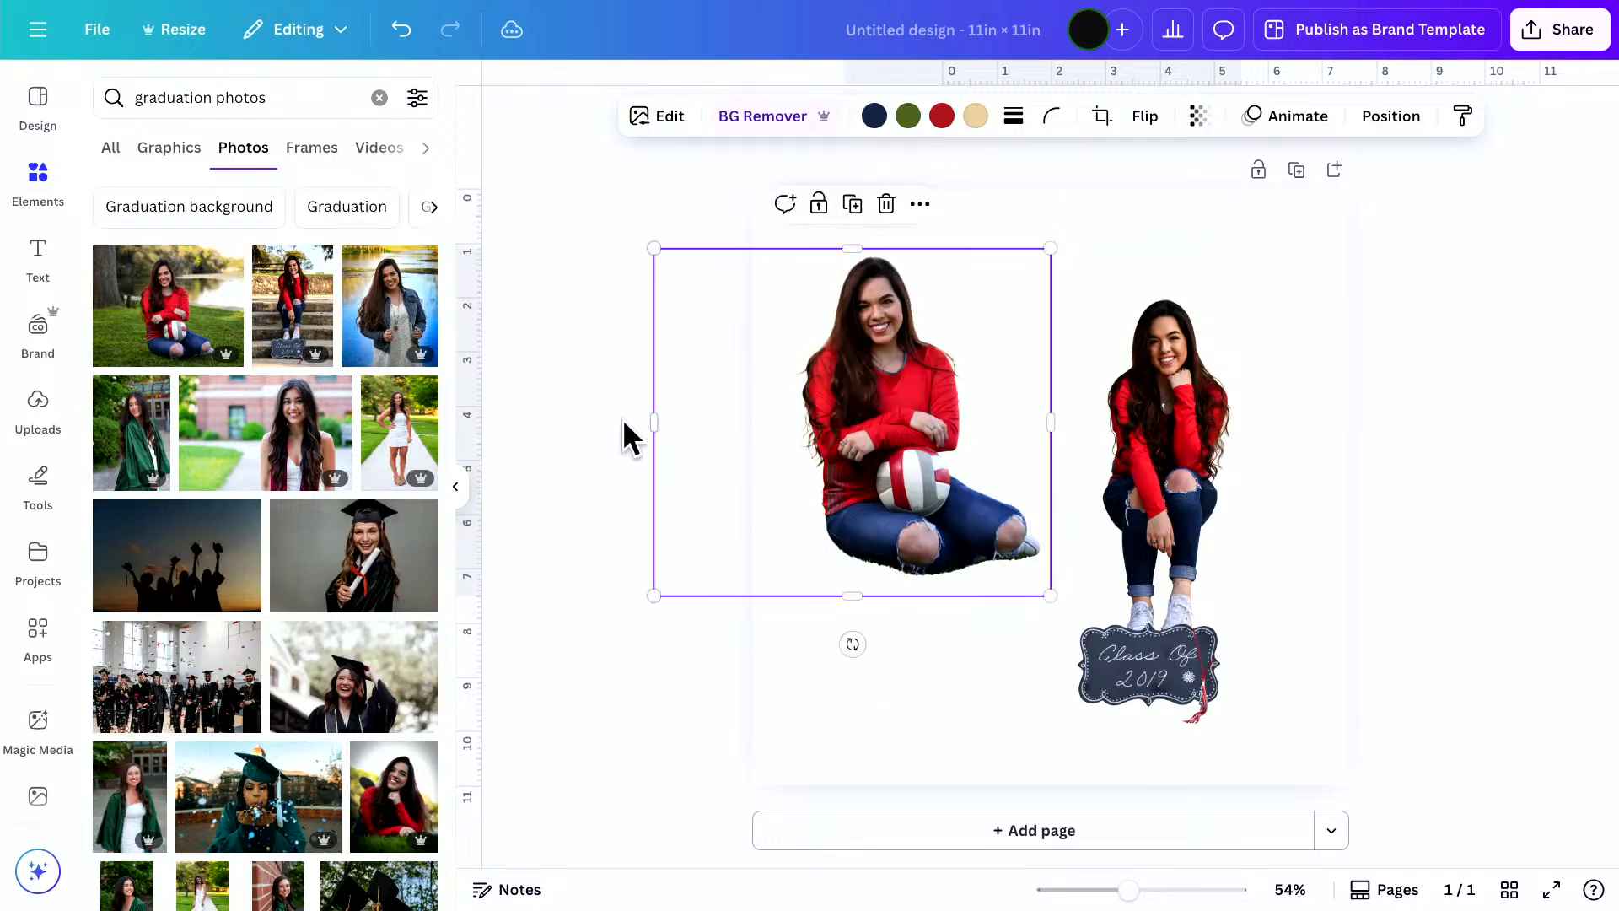
pyautogui.moveTo(651, 423); pyautogui.dragTo(779, 430)
pyautogui.moveTo(915, 596); pyautogui.dragTo(907, 590)
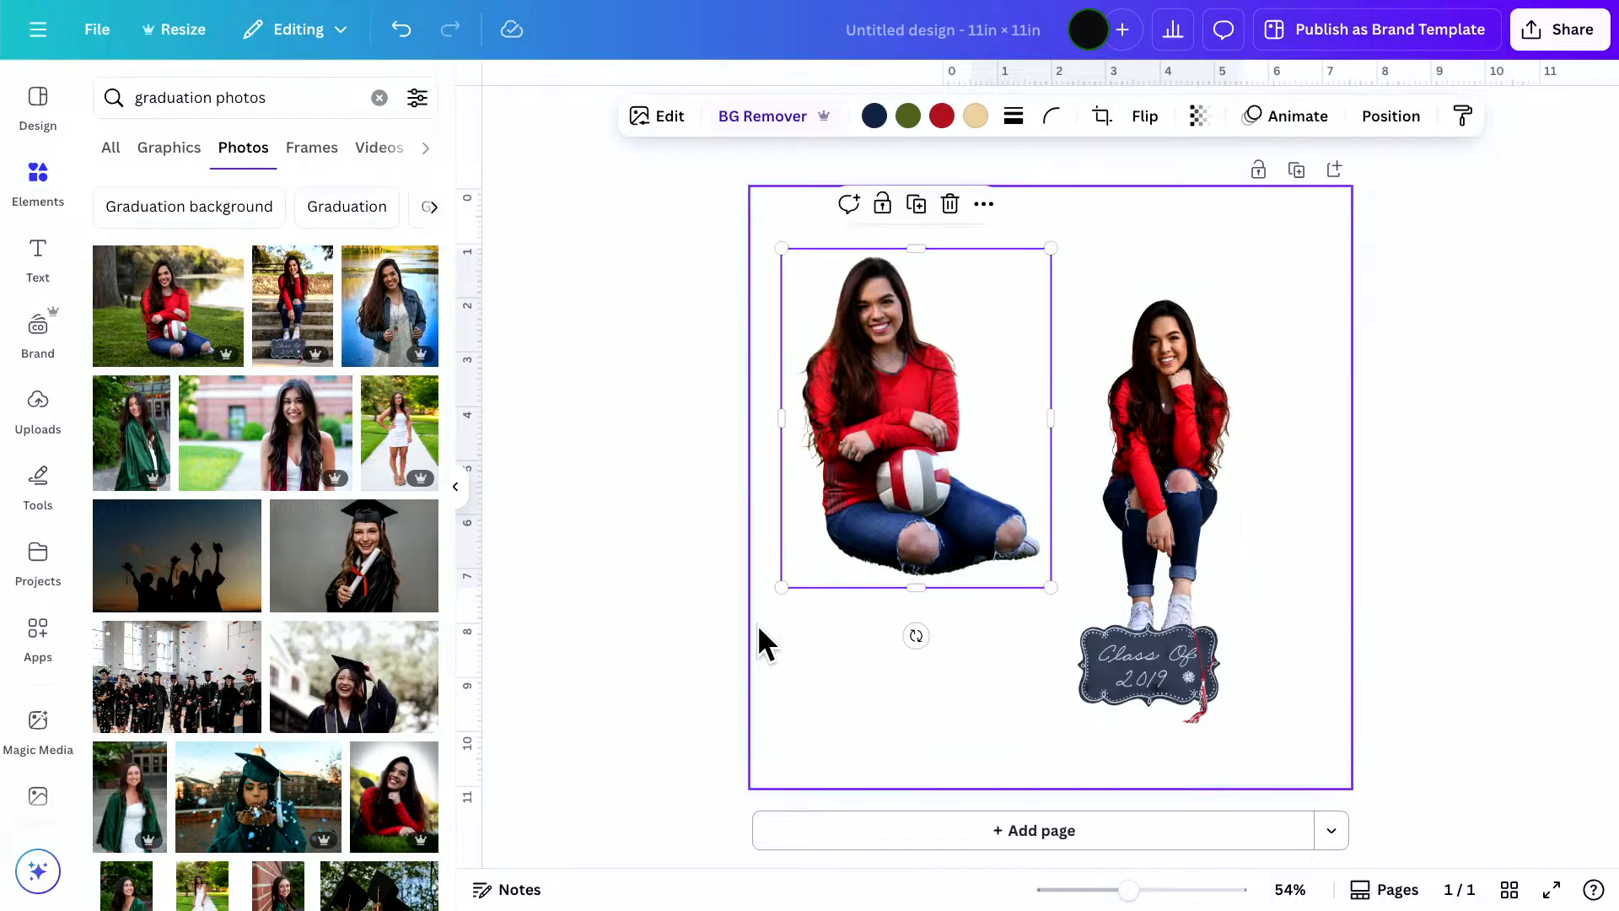
# Add the photo of the woman lying on grass, remove its background and place it low in front of the other cutouts
pyautogui.click(388, 822)
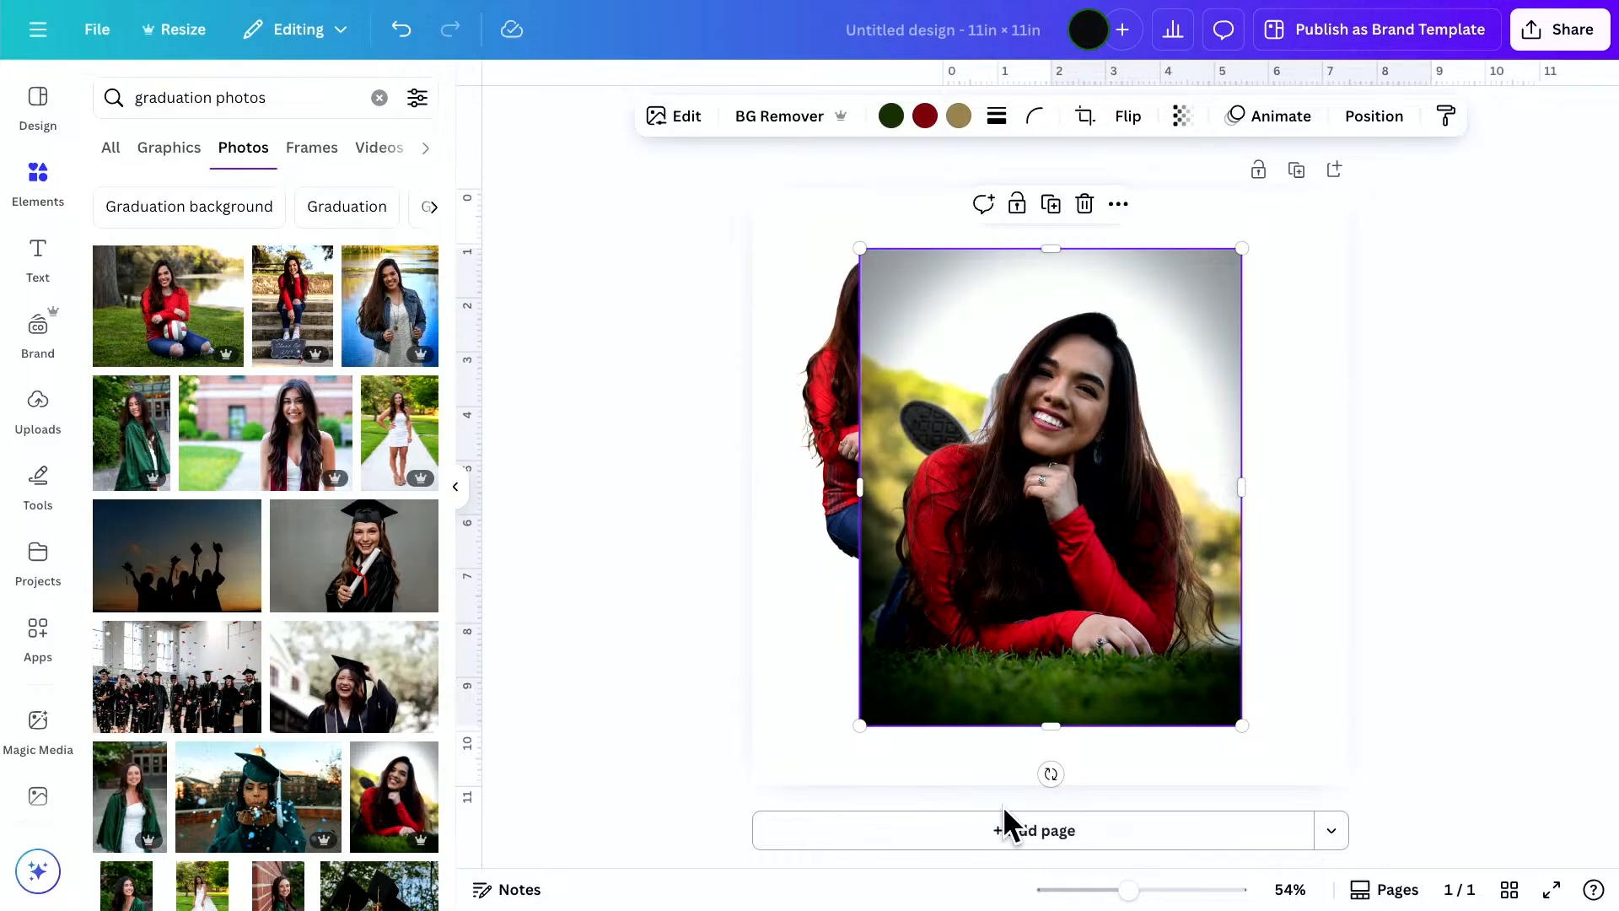
pyautogui.click(777, 122)
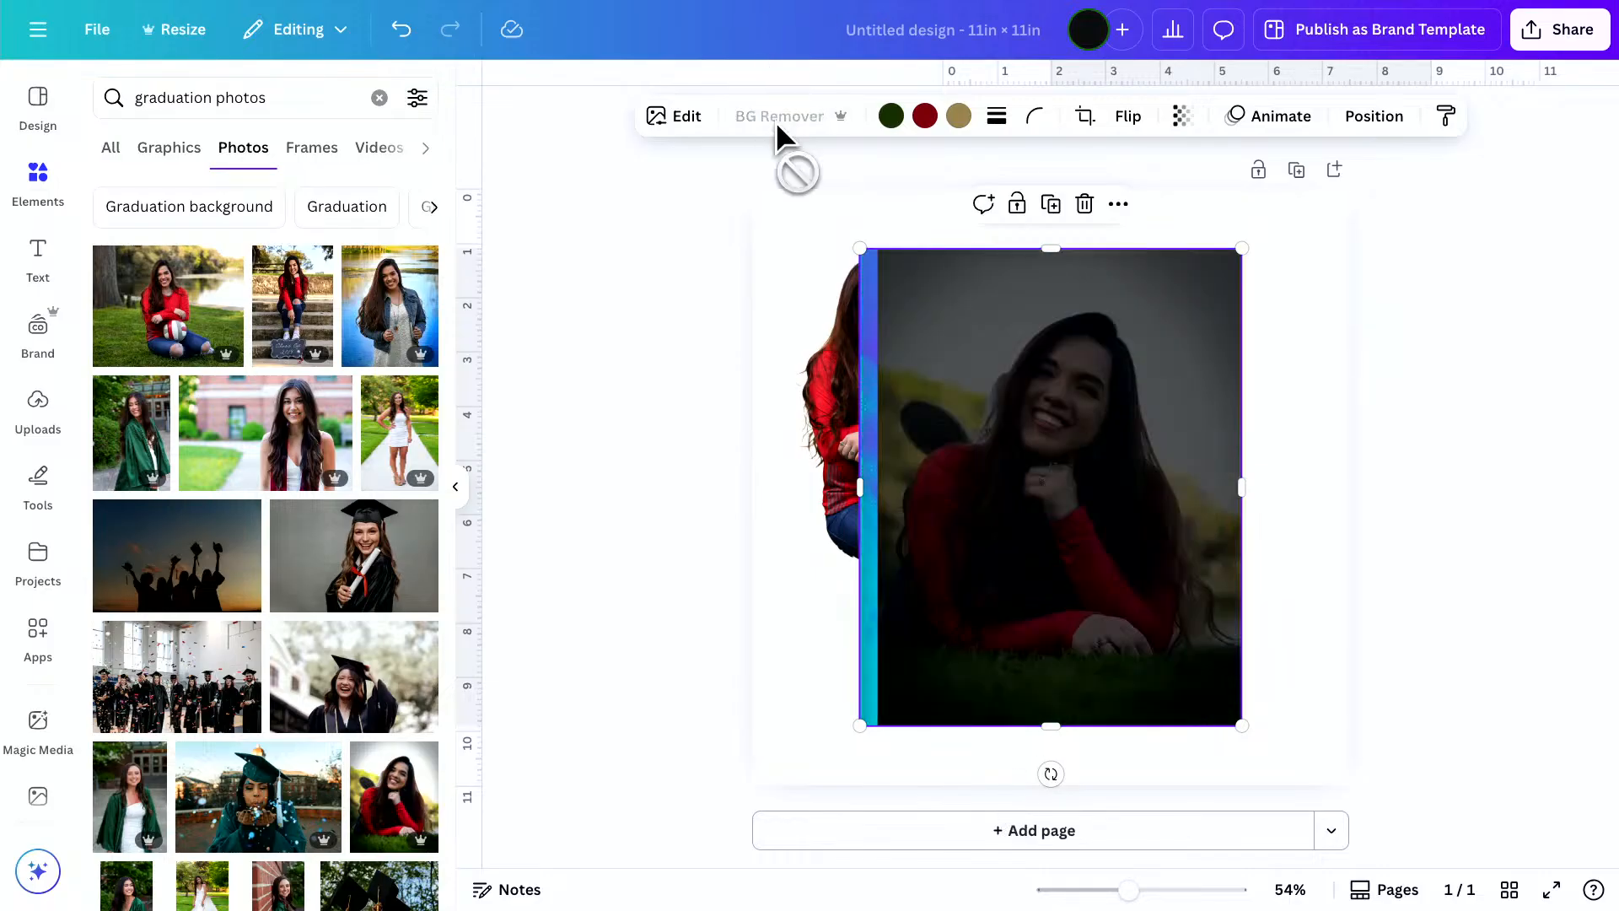
pyautogui.moveTo(1109, 463); pyautogui.dragTo(1043, 532)
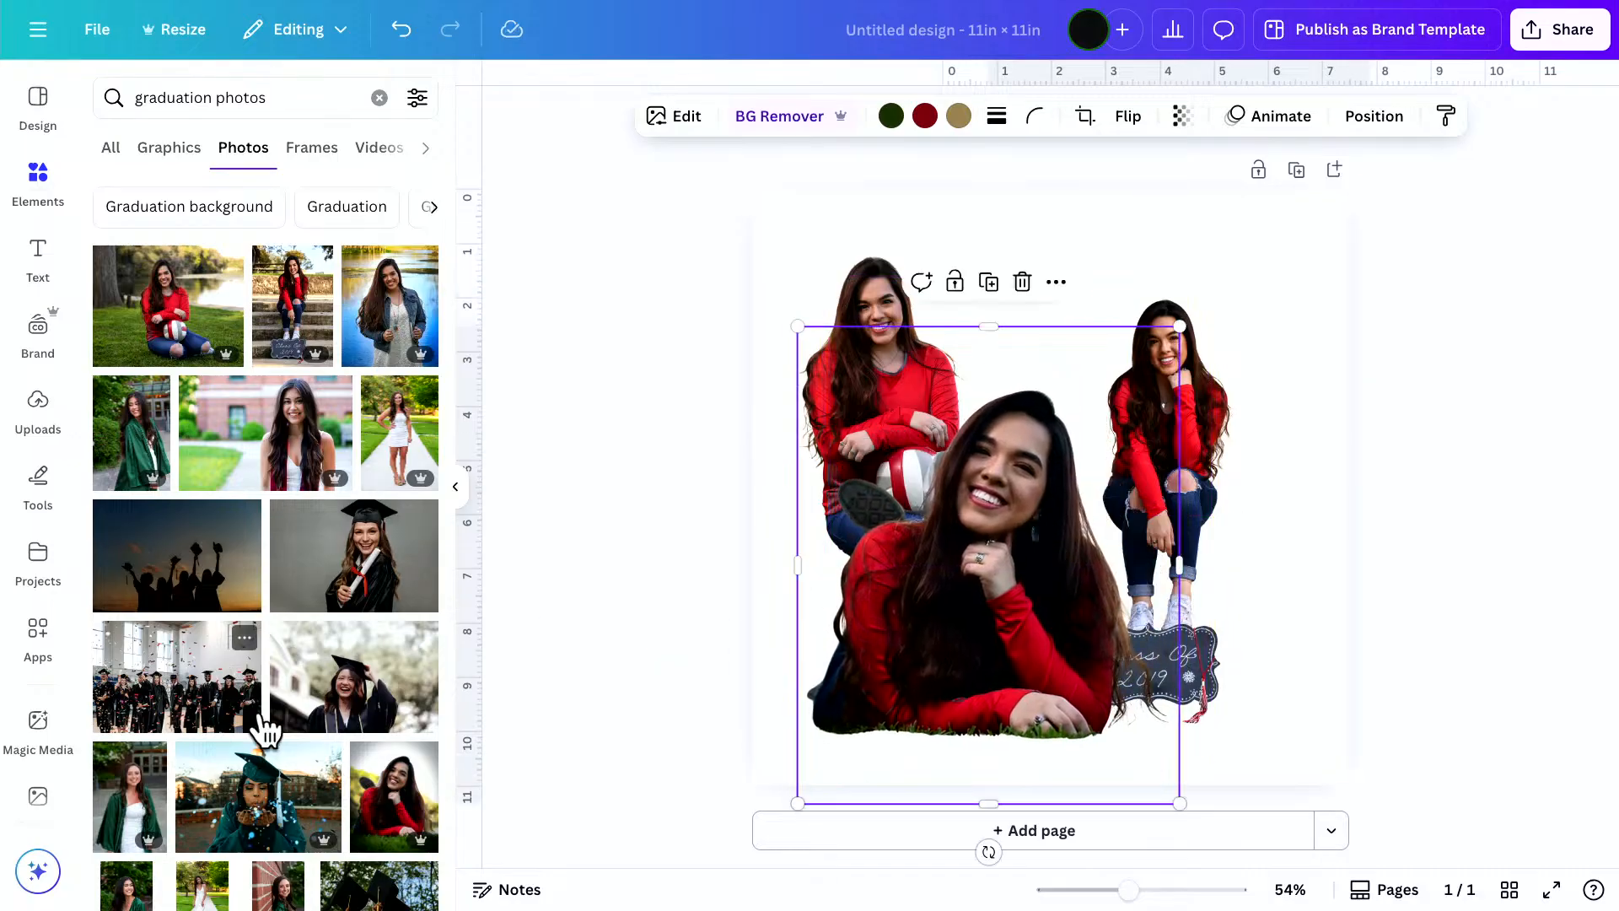
# Browse the graduation photo results for further portraits suitable for the collage
pyautogui.scroll(-5, 403, 843)
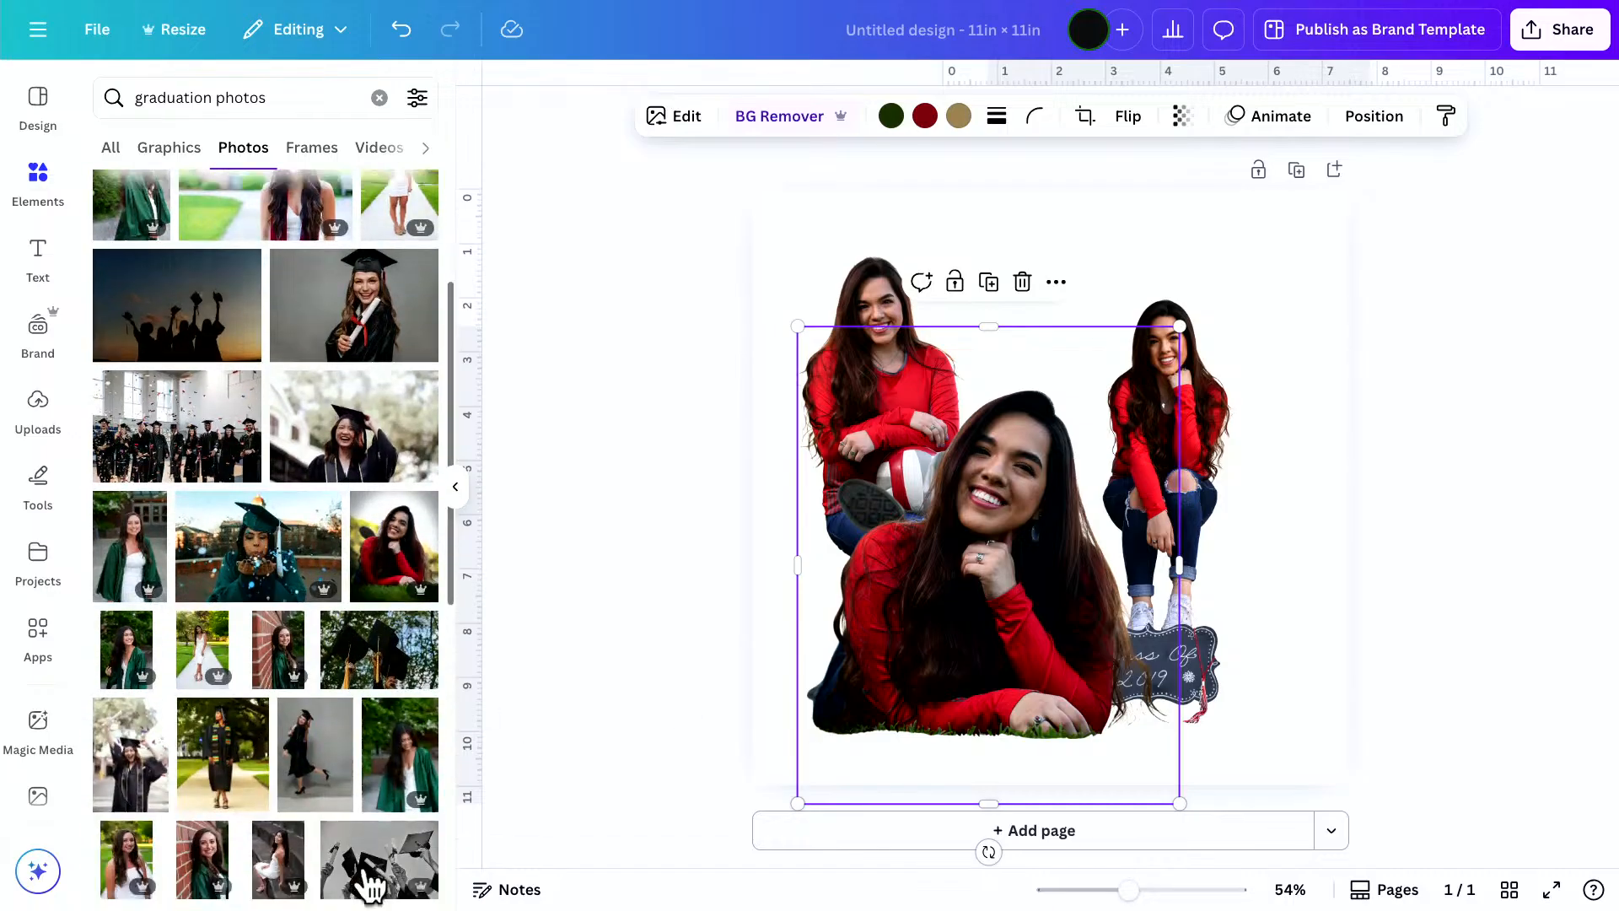
pyautogui.scroll(-2, 329, 594)
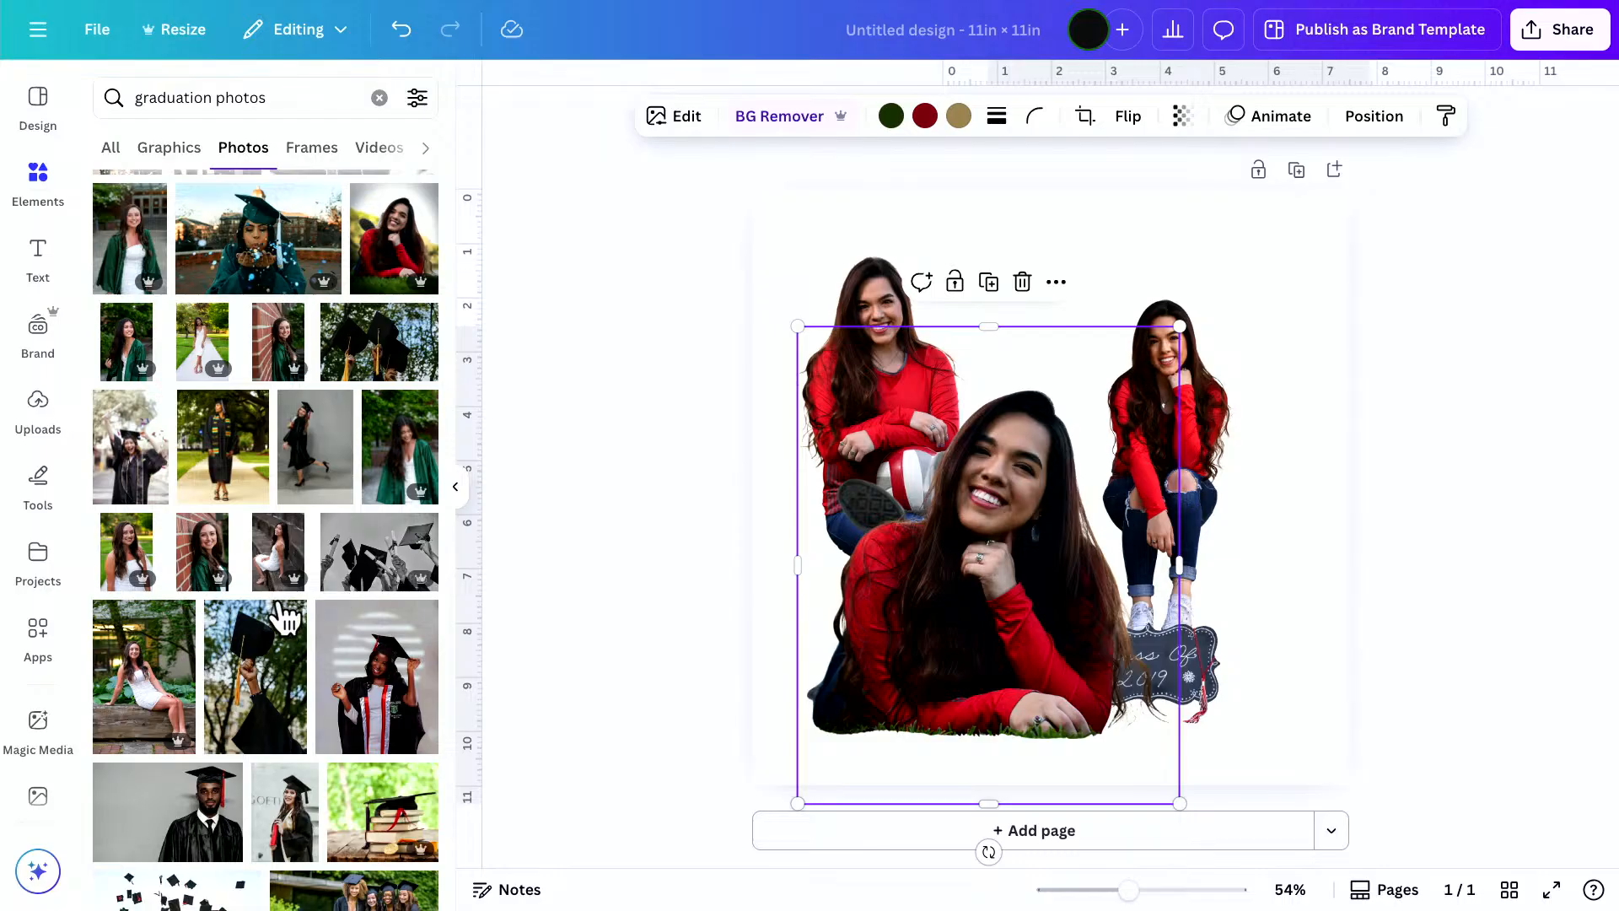
pyautogui.scroll(-1, 285, 620)
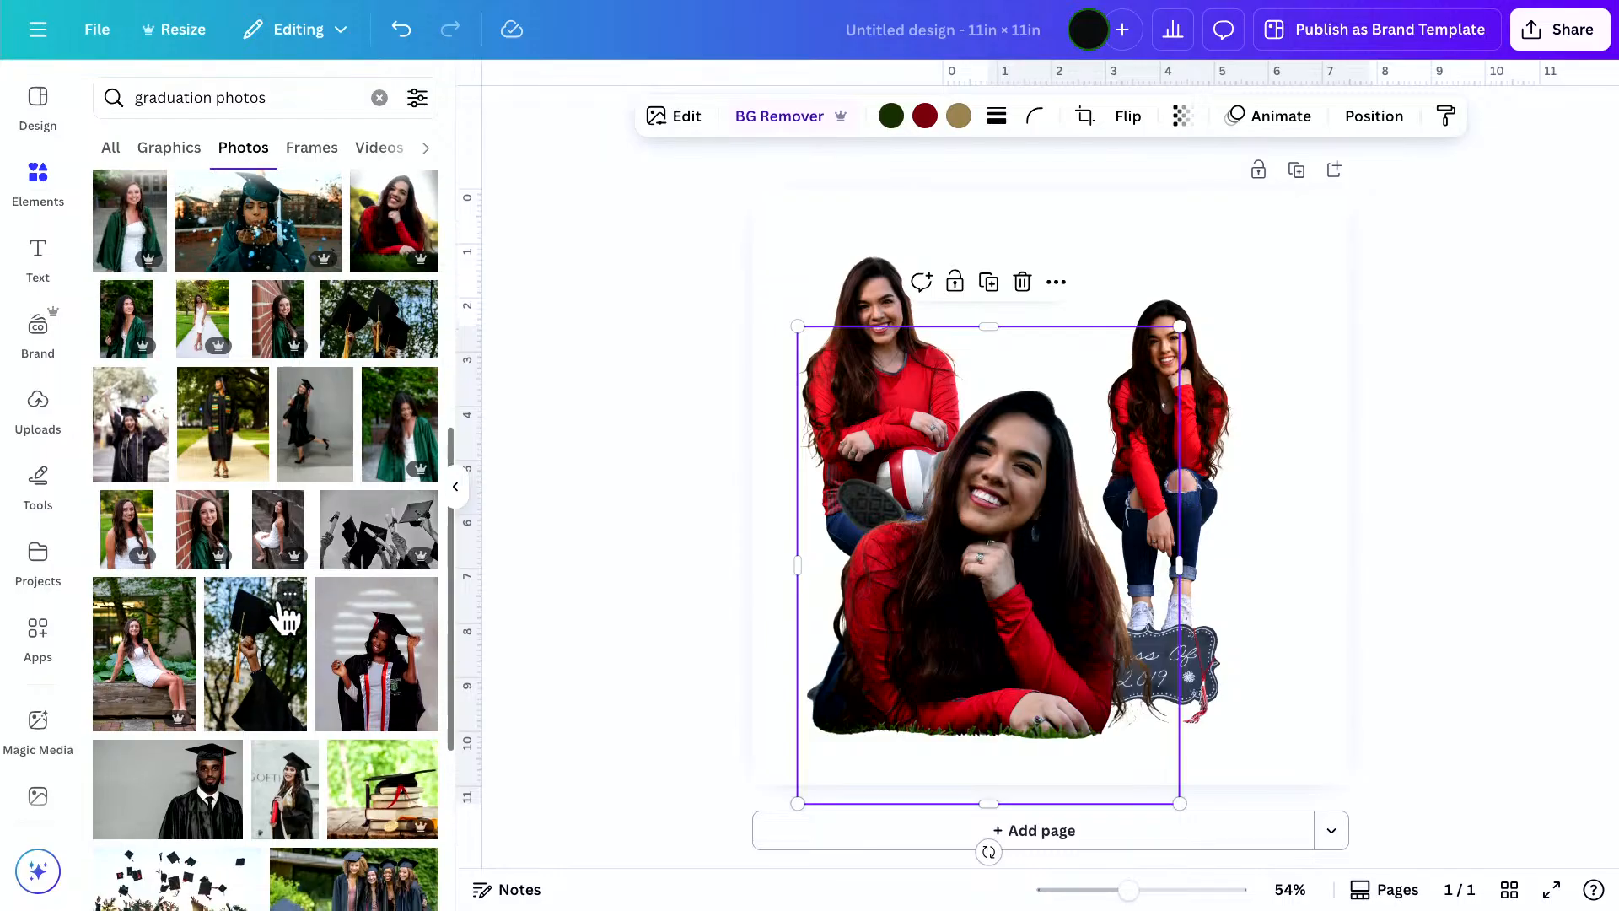
pyautogui.scroll(-7, 285, 620)
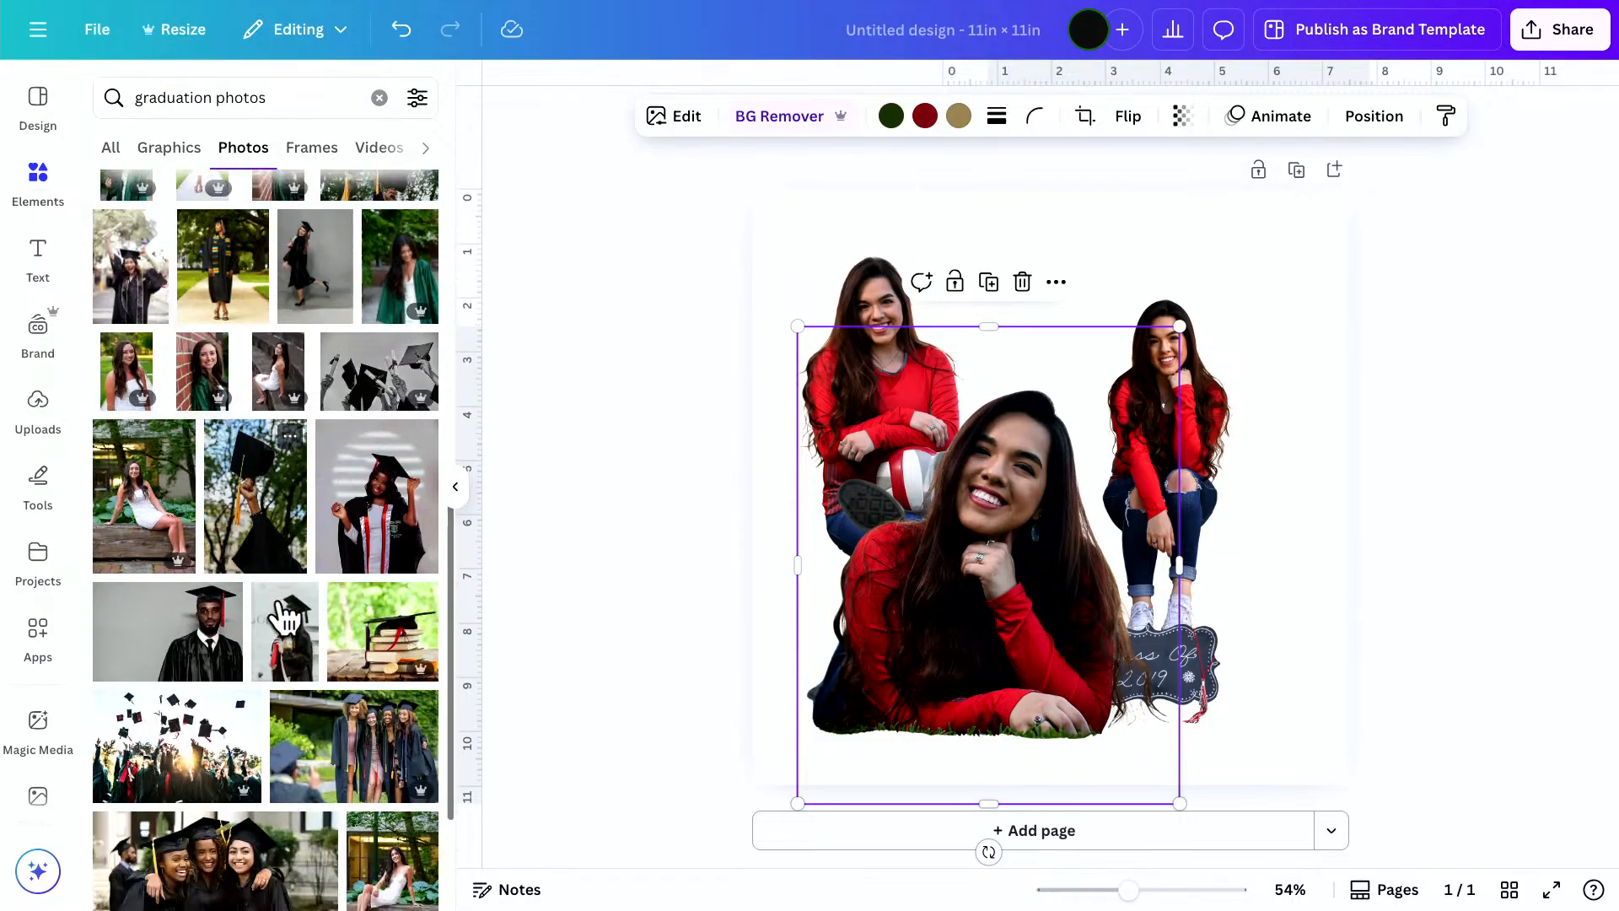
pyautogui.scroll(-2, 285, 620)
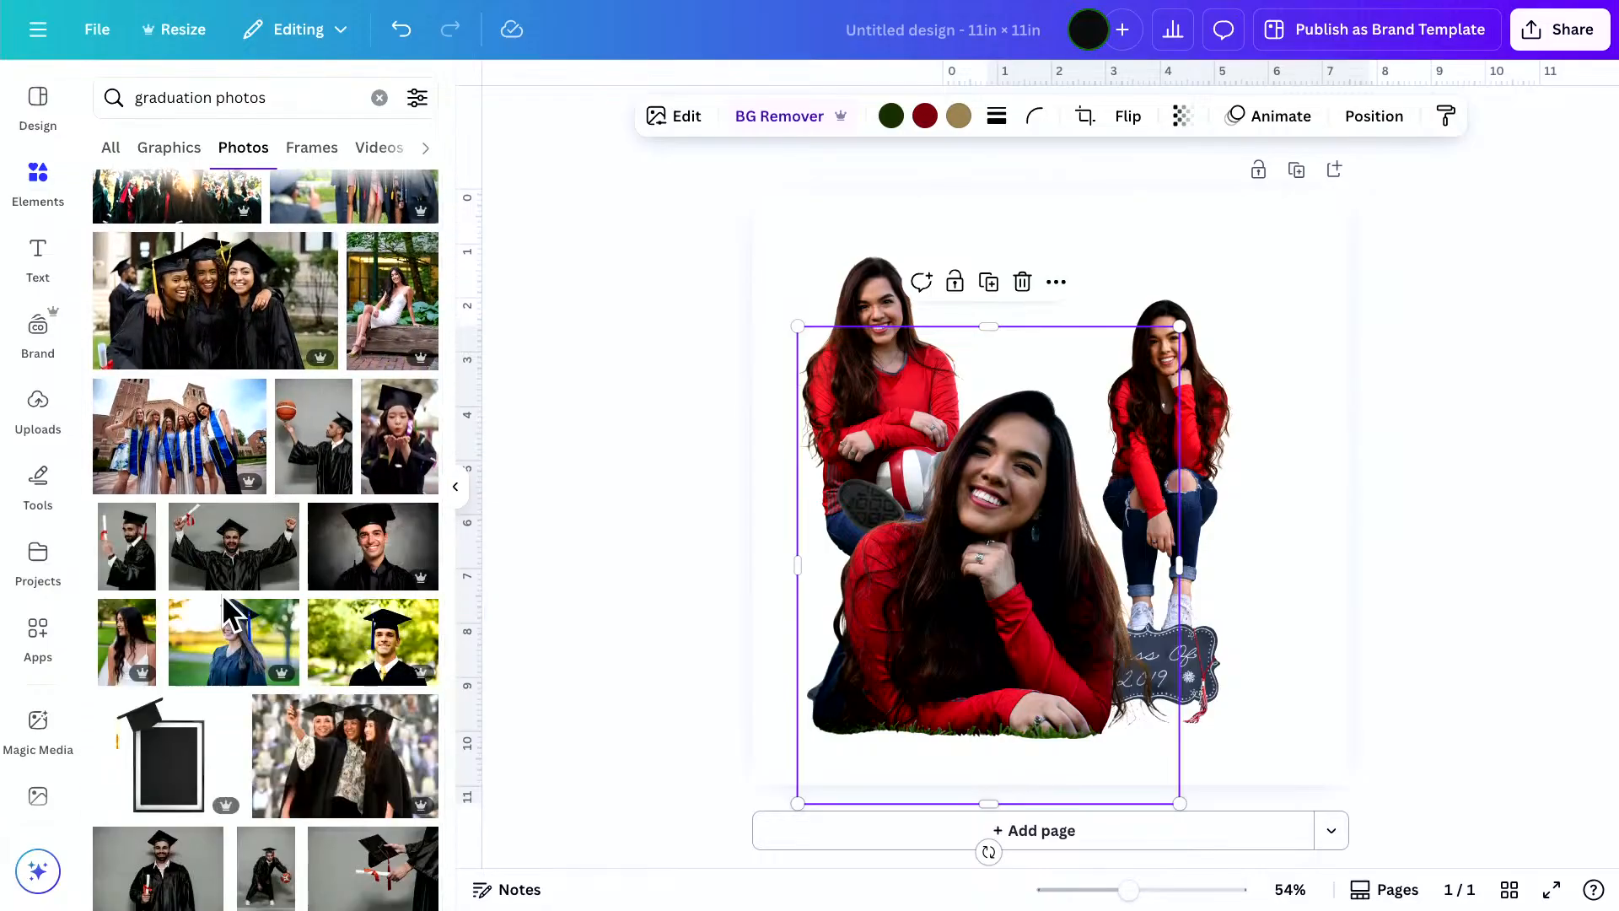
pyautogui.scroll(-6, 224, 597)
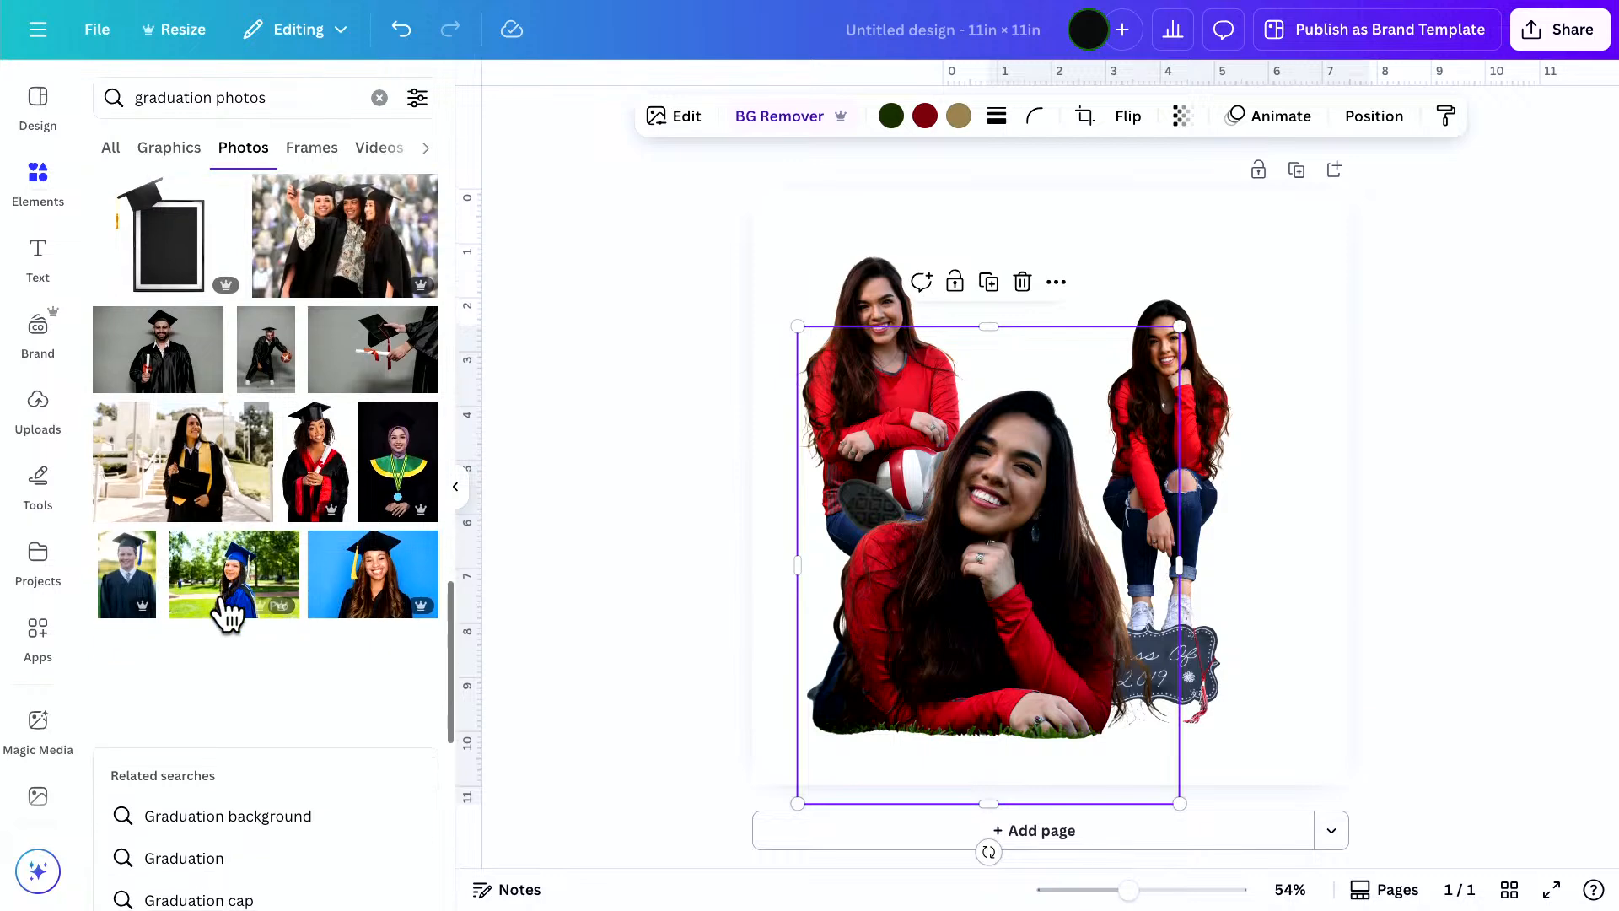
pyautogui.scroll(-5, 112, 690)
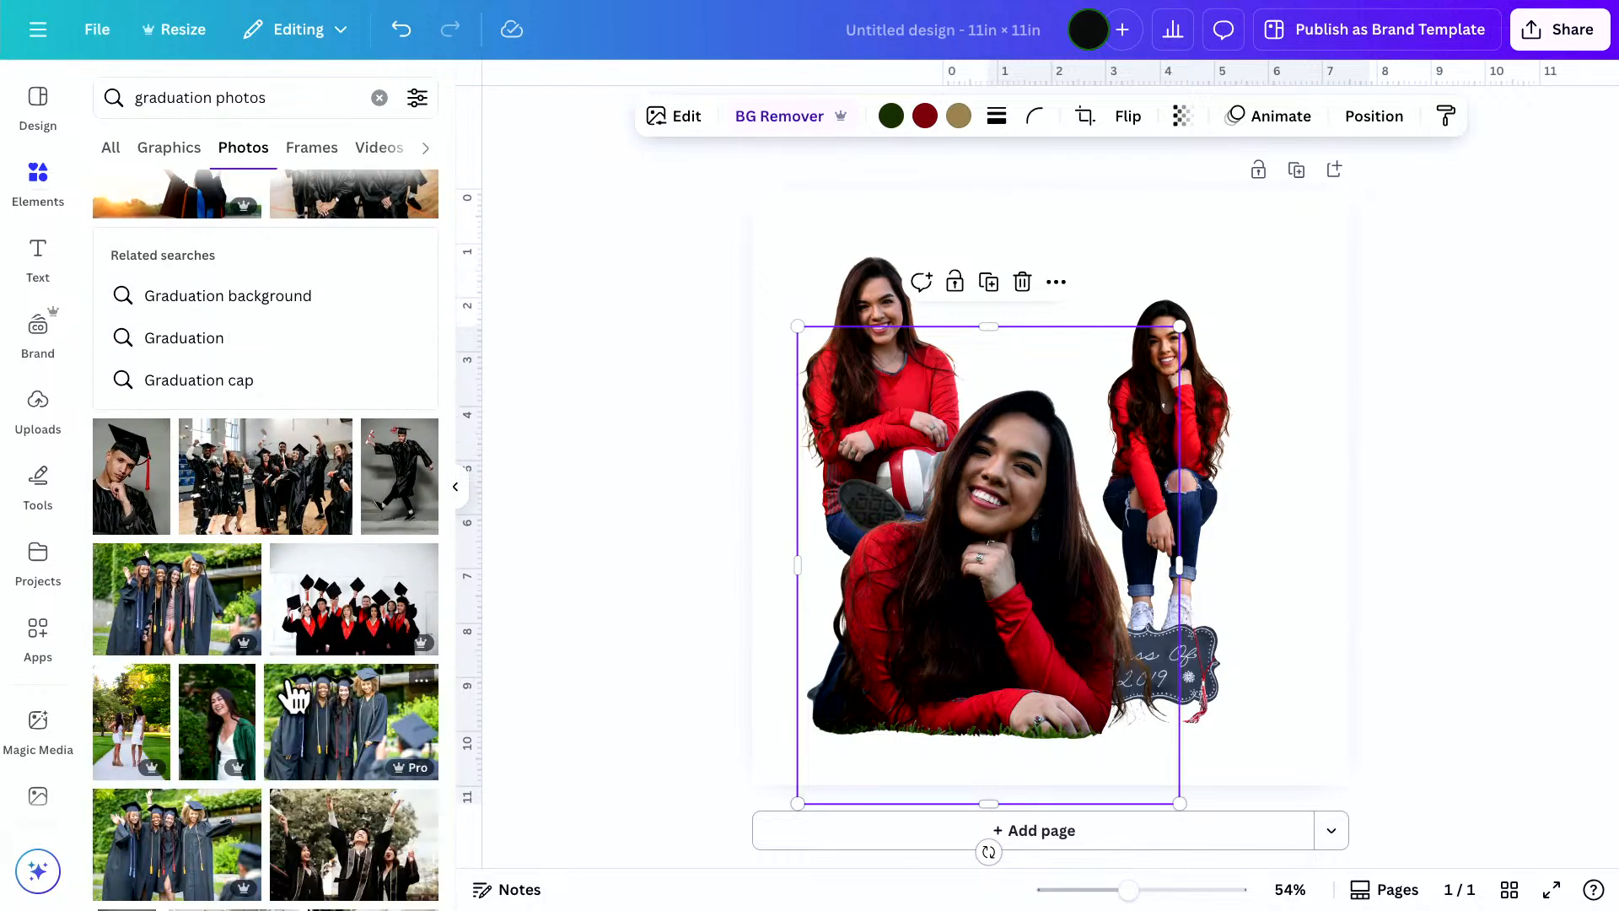
pyautogui.scroll(15, 291, 696)
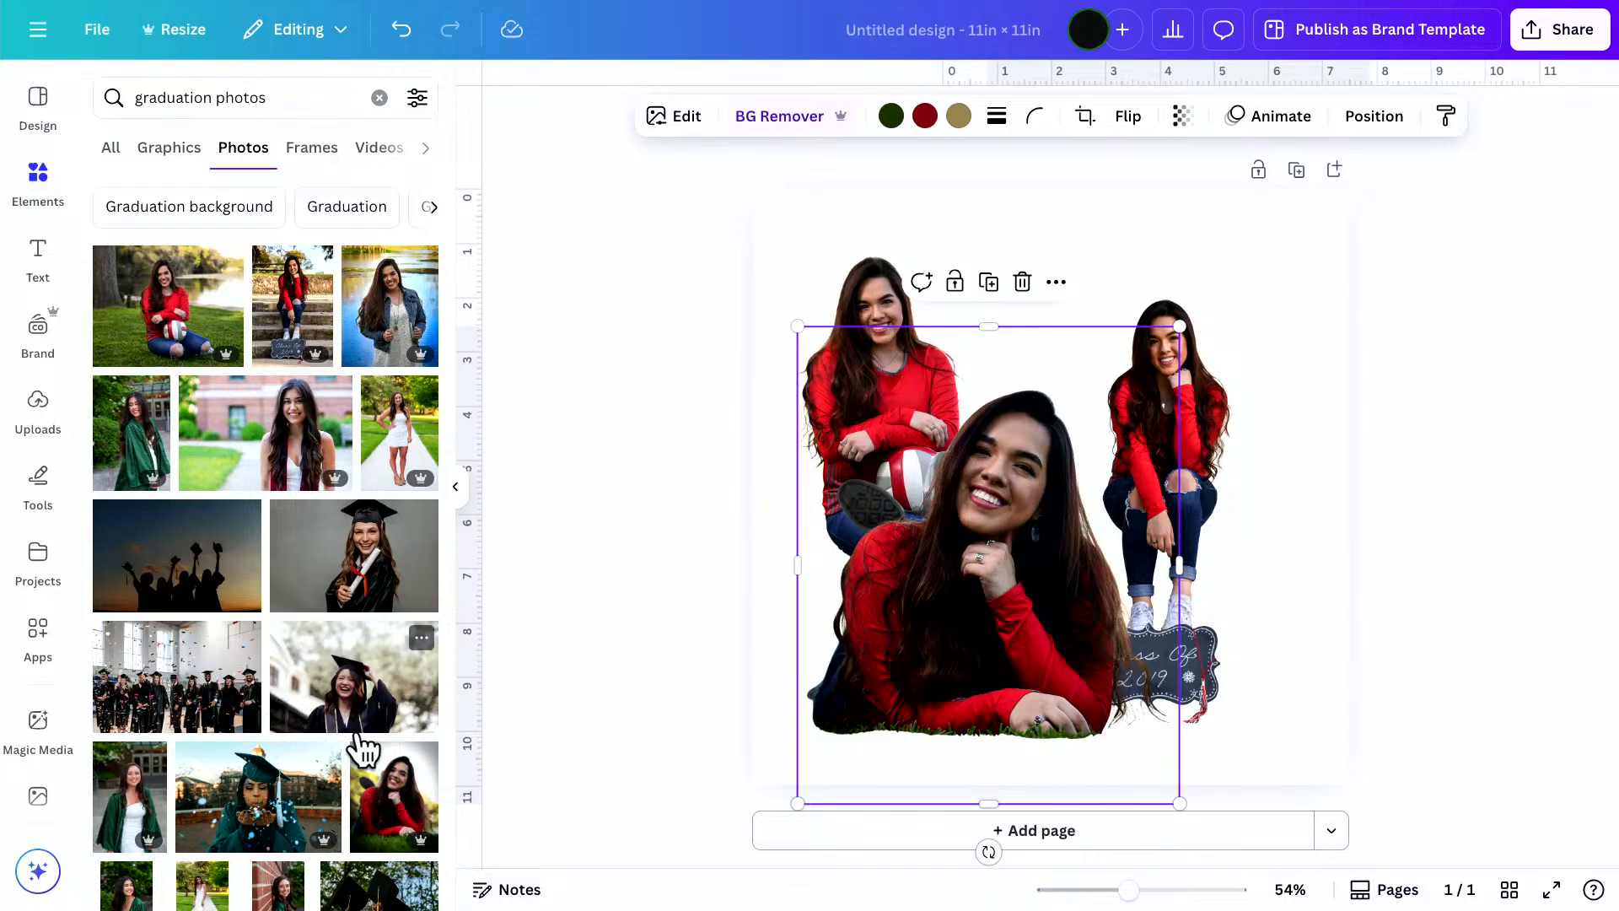
pyautogui.scroll(-3, 188, 771)
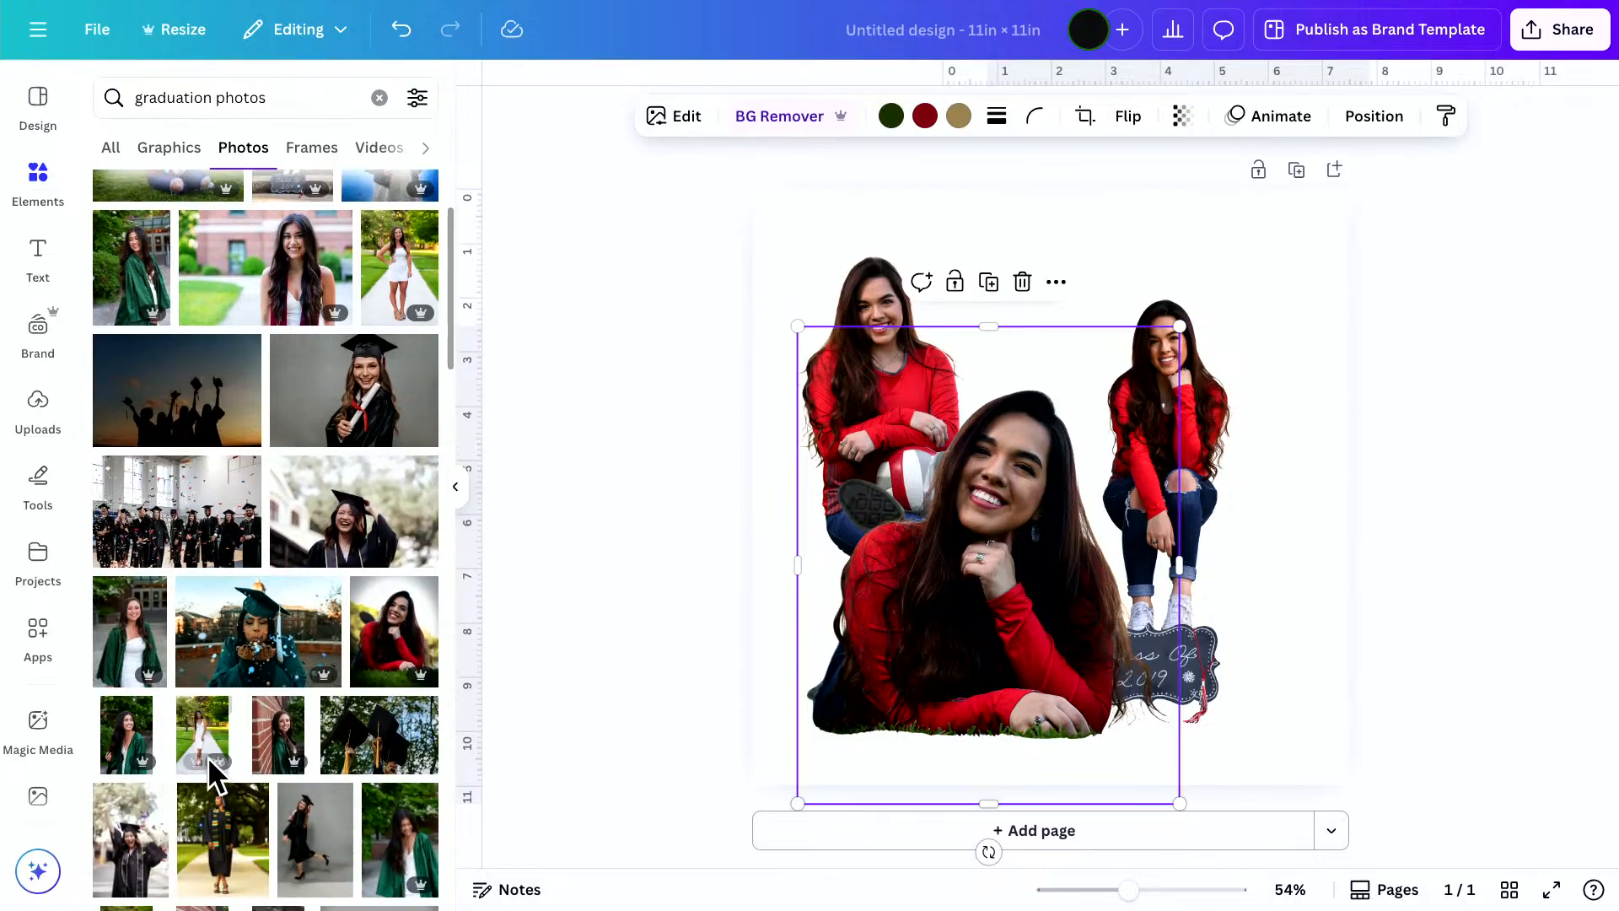
pyautogui.scroll(-2, 223, 767)
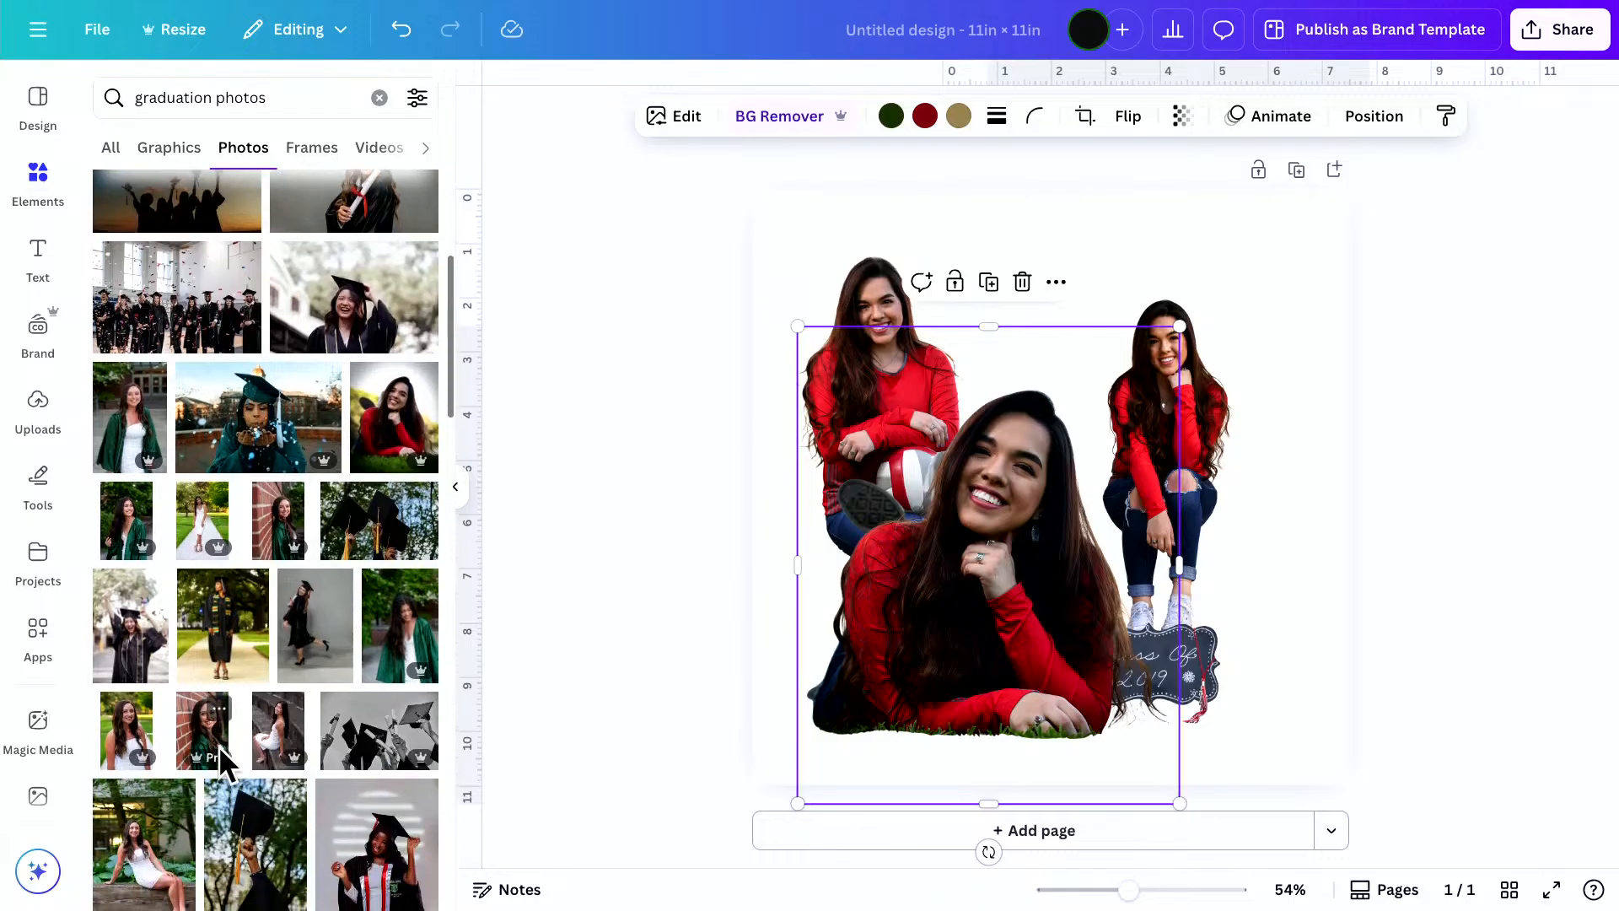
pyautogui.scroll(-2, 130, 793)
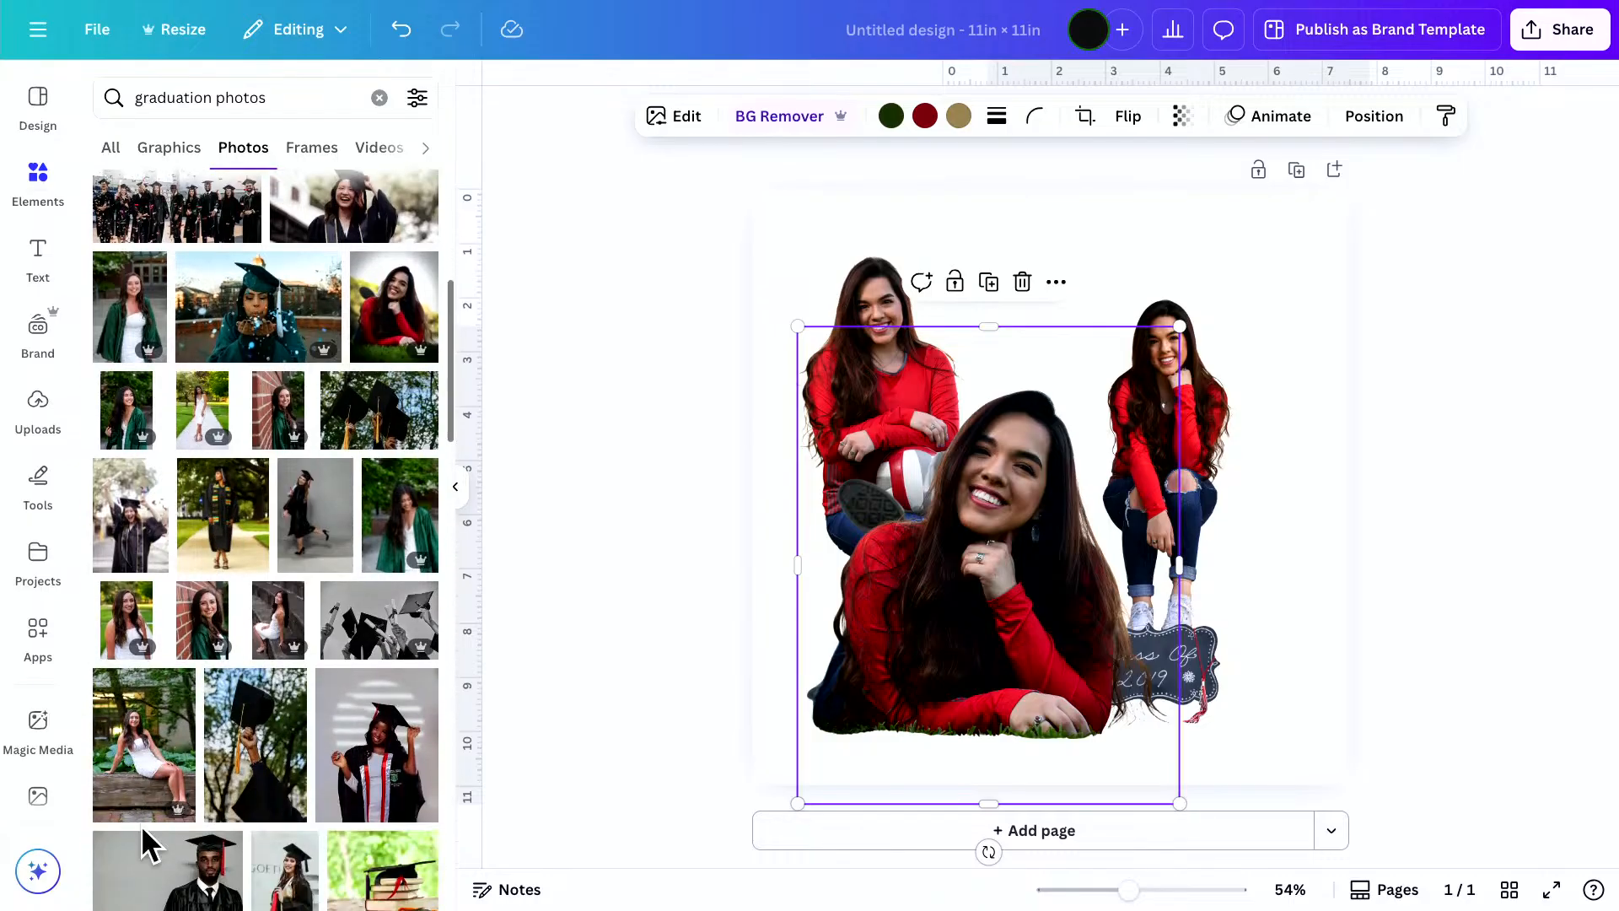
pyautogui.scroll(-5, 141, 830)
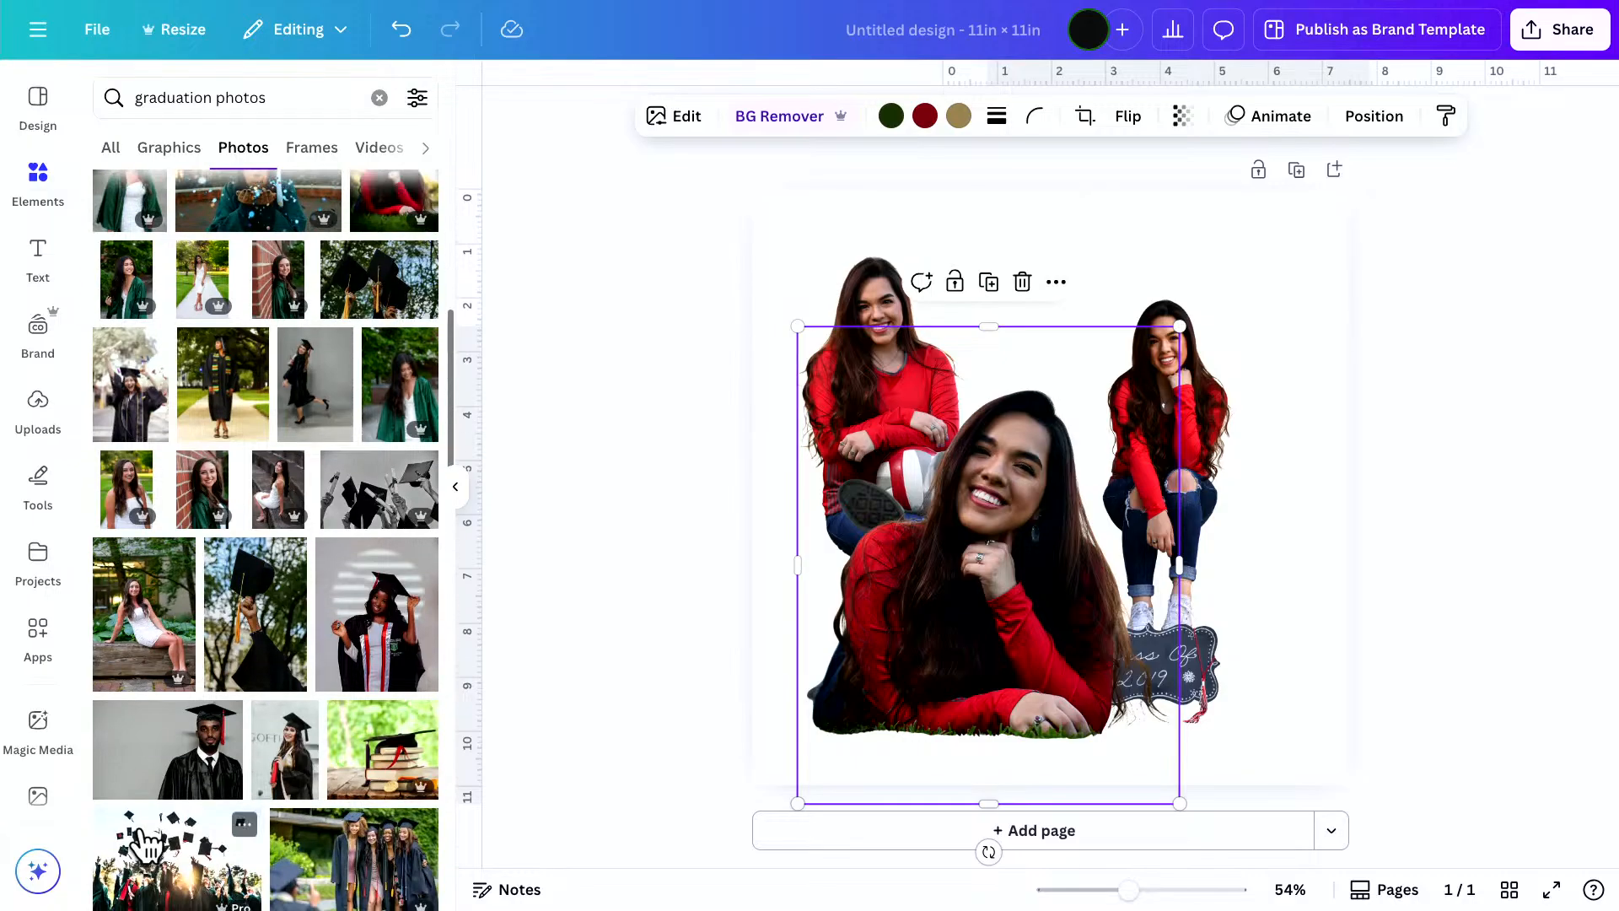
pyautogui.scroll(-2, 214, 782)
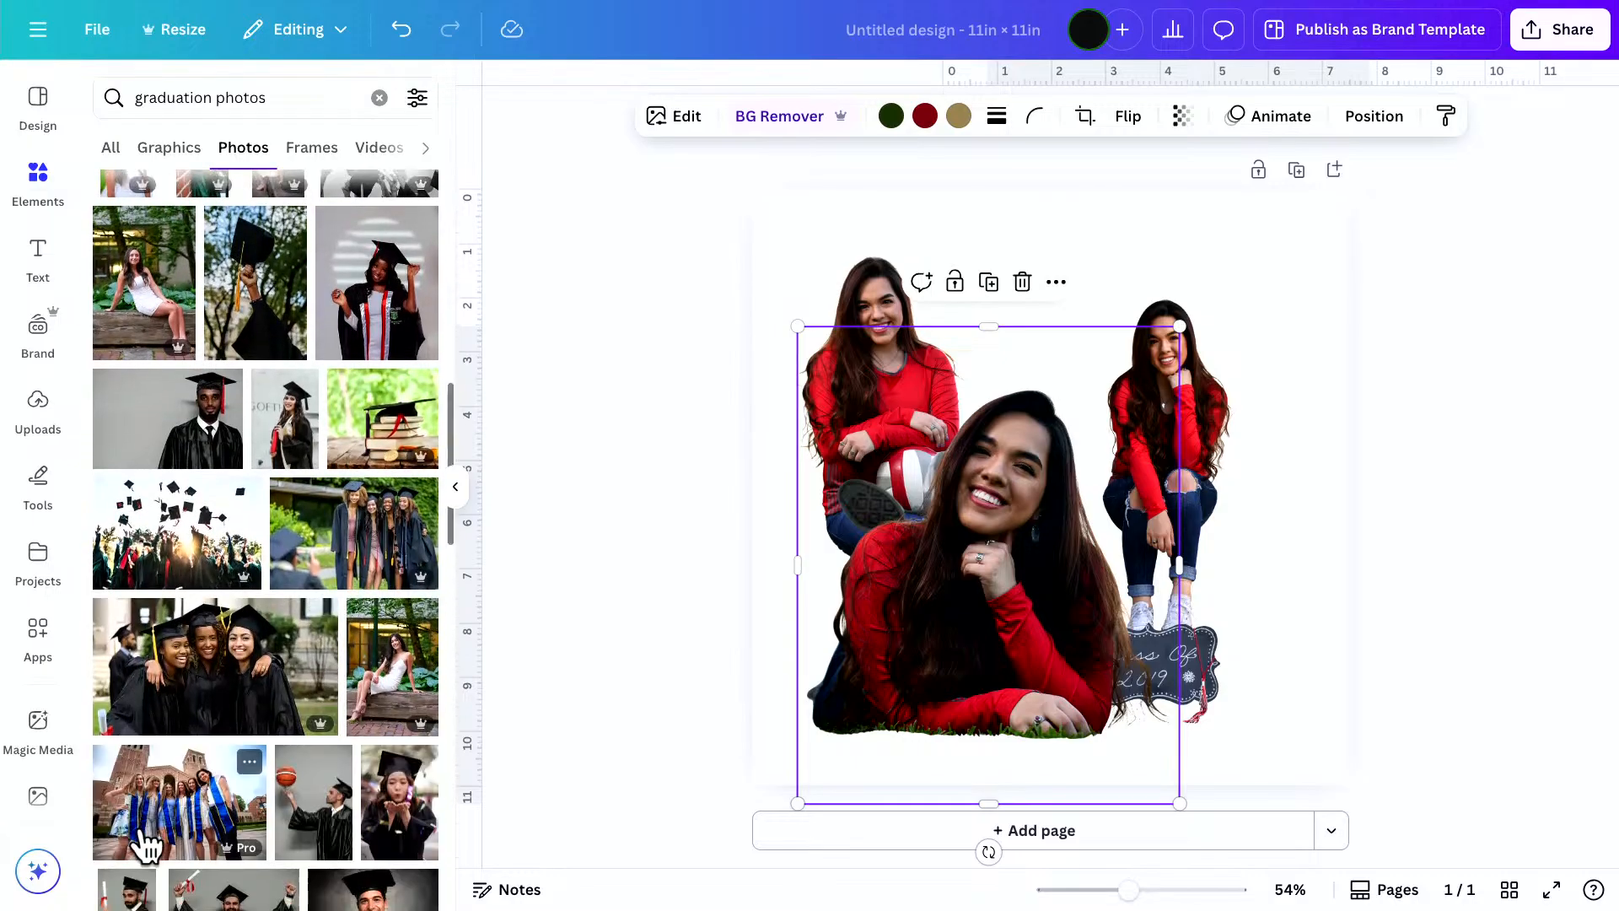
pyautogui.scroll(-3, 214, 784)
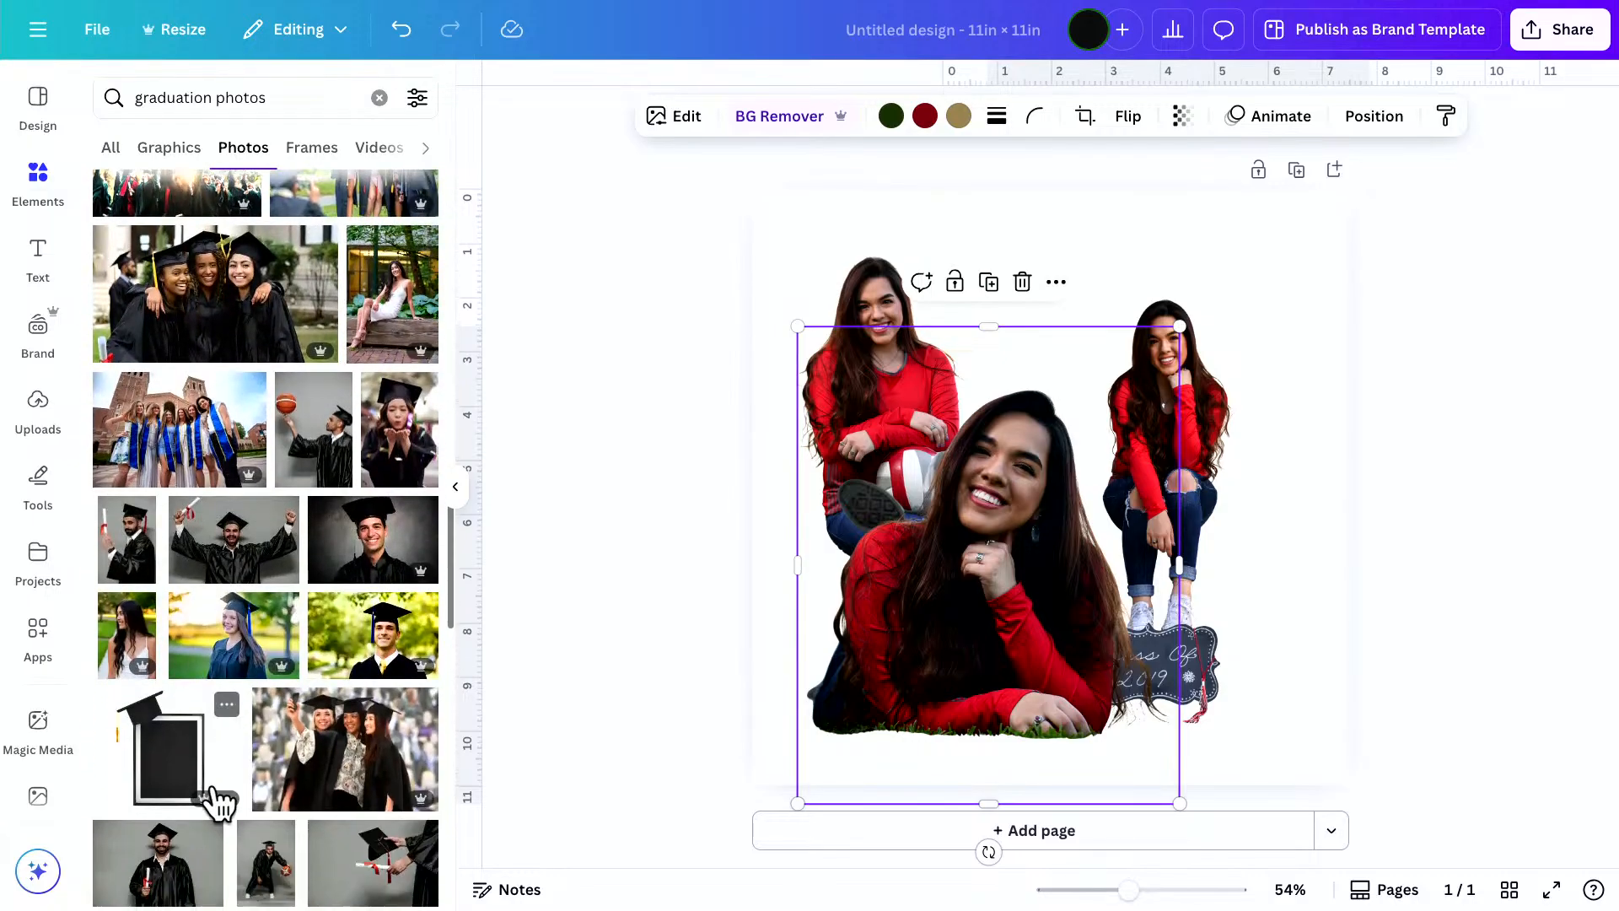
pyautogui.scroll(-3, 220, 807)
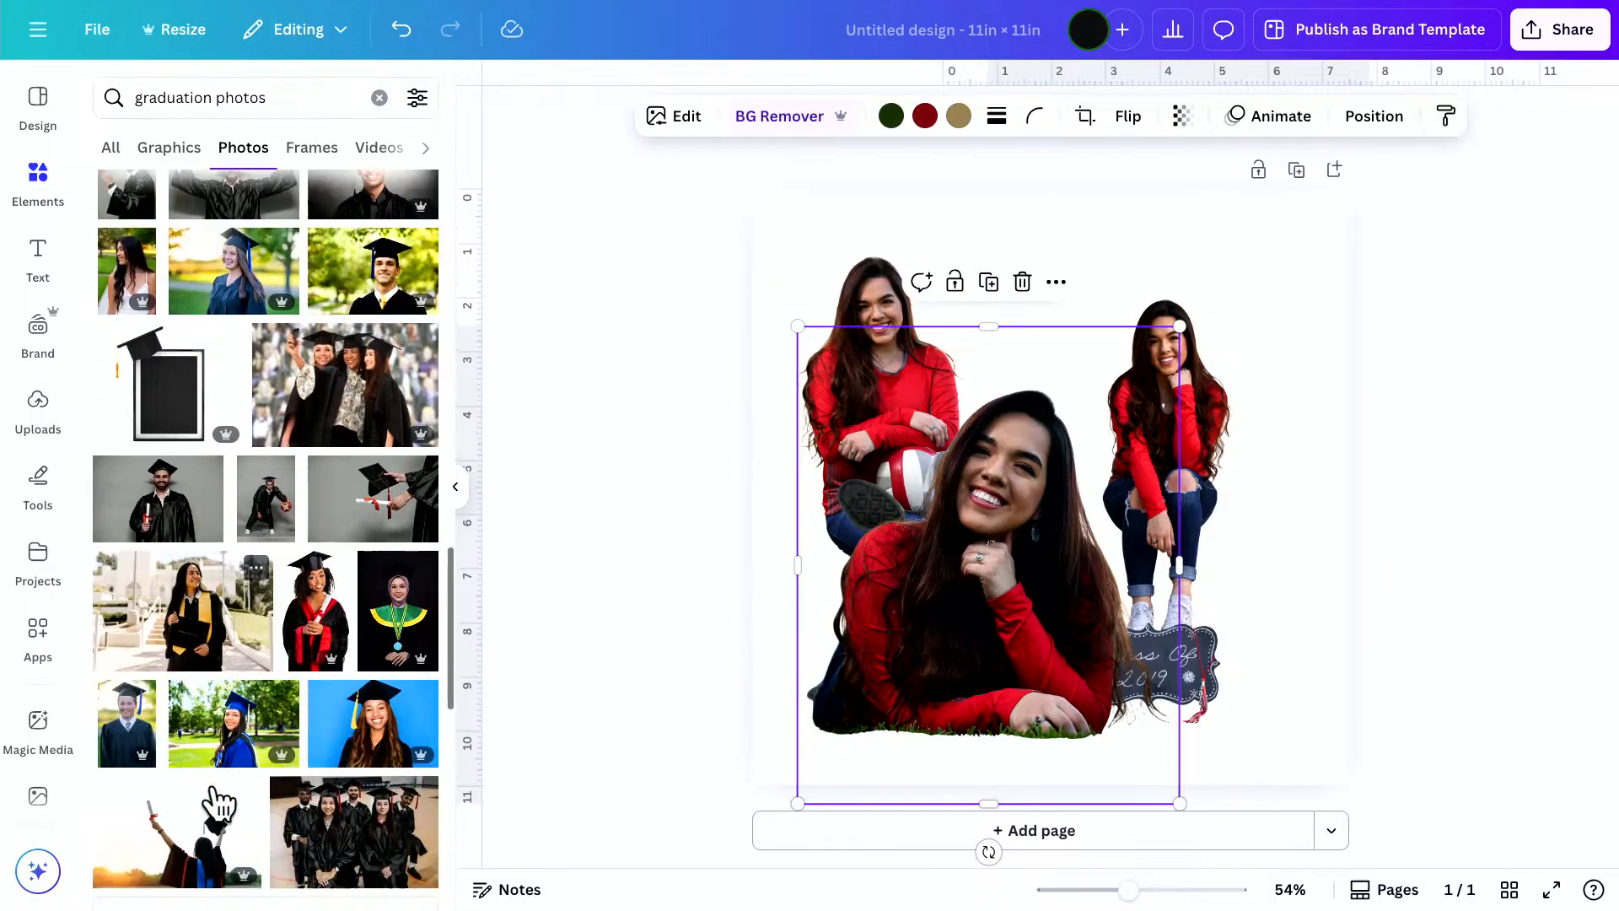
# Delete all three photo cutouts from the page and return to the start of the graduation photo results
pyautogui.moveTo(1318, 441); pyautogui.dragTo(661, 649)
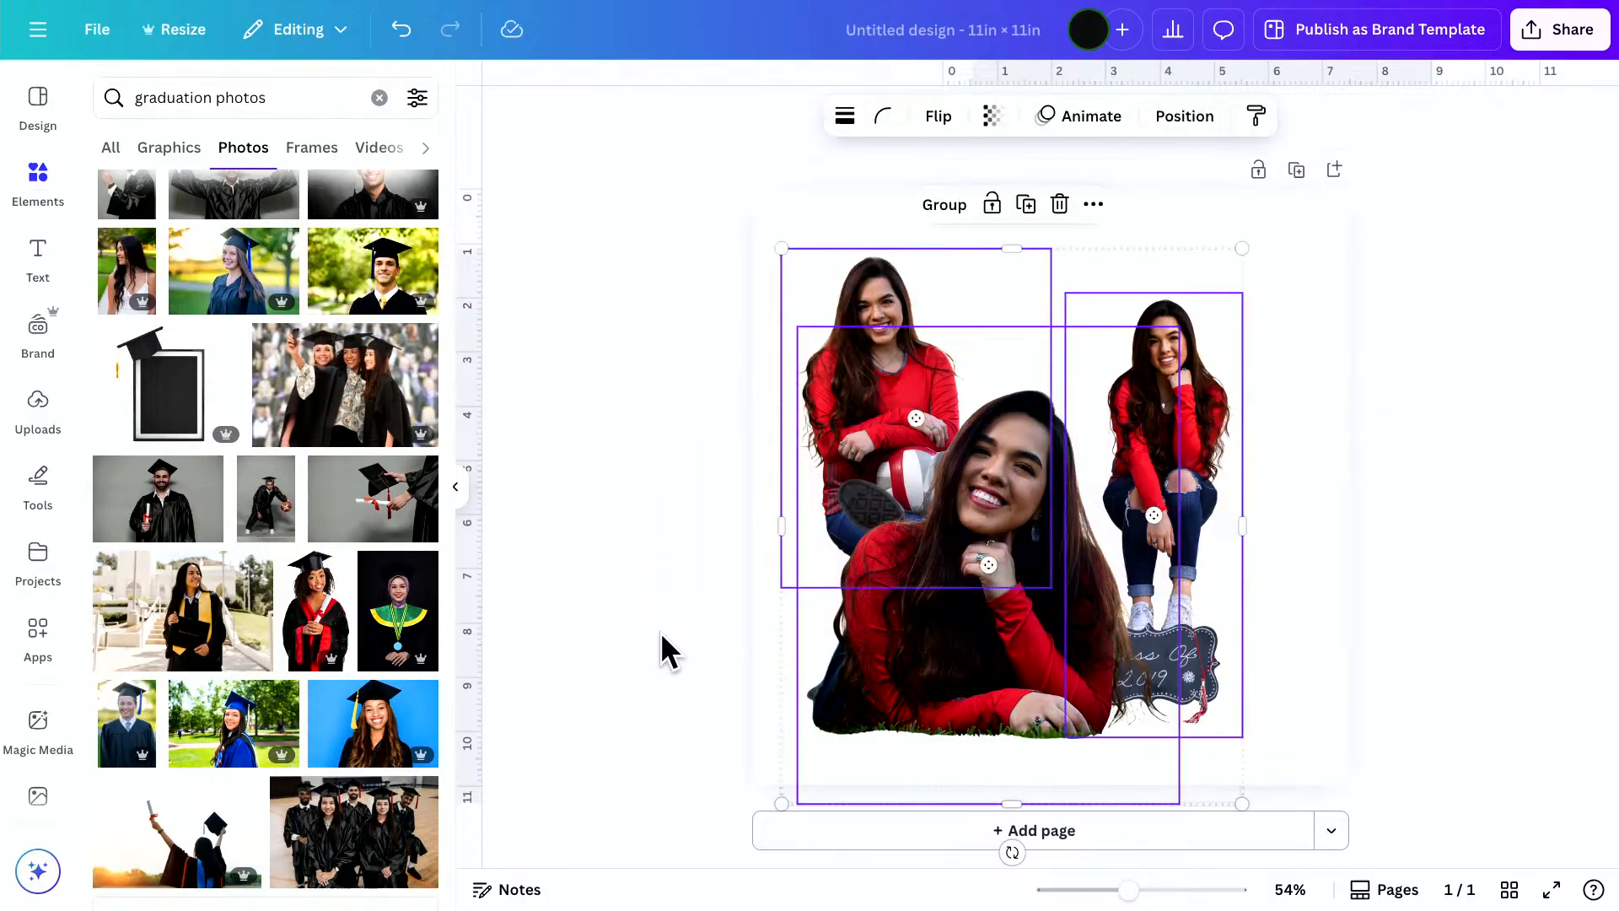
pyautogui.press('Delete')
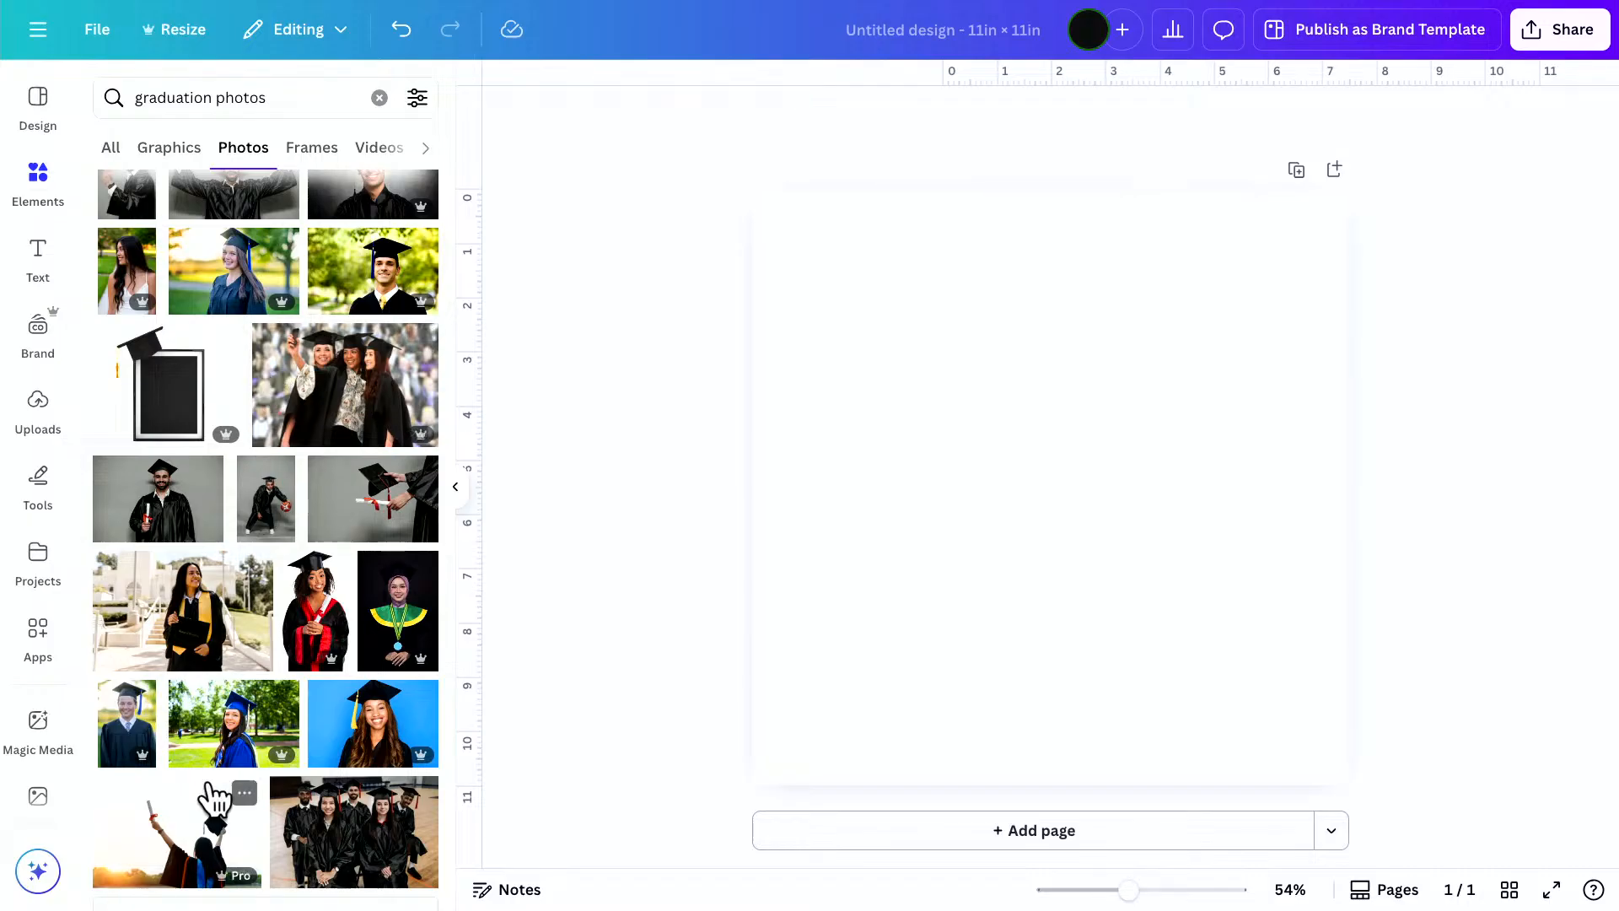
pyautogui.scroll(2, 224, 750)
pyautogui.scroll(10, 229, 700)
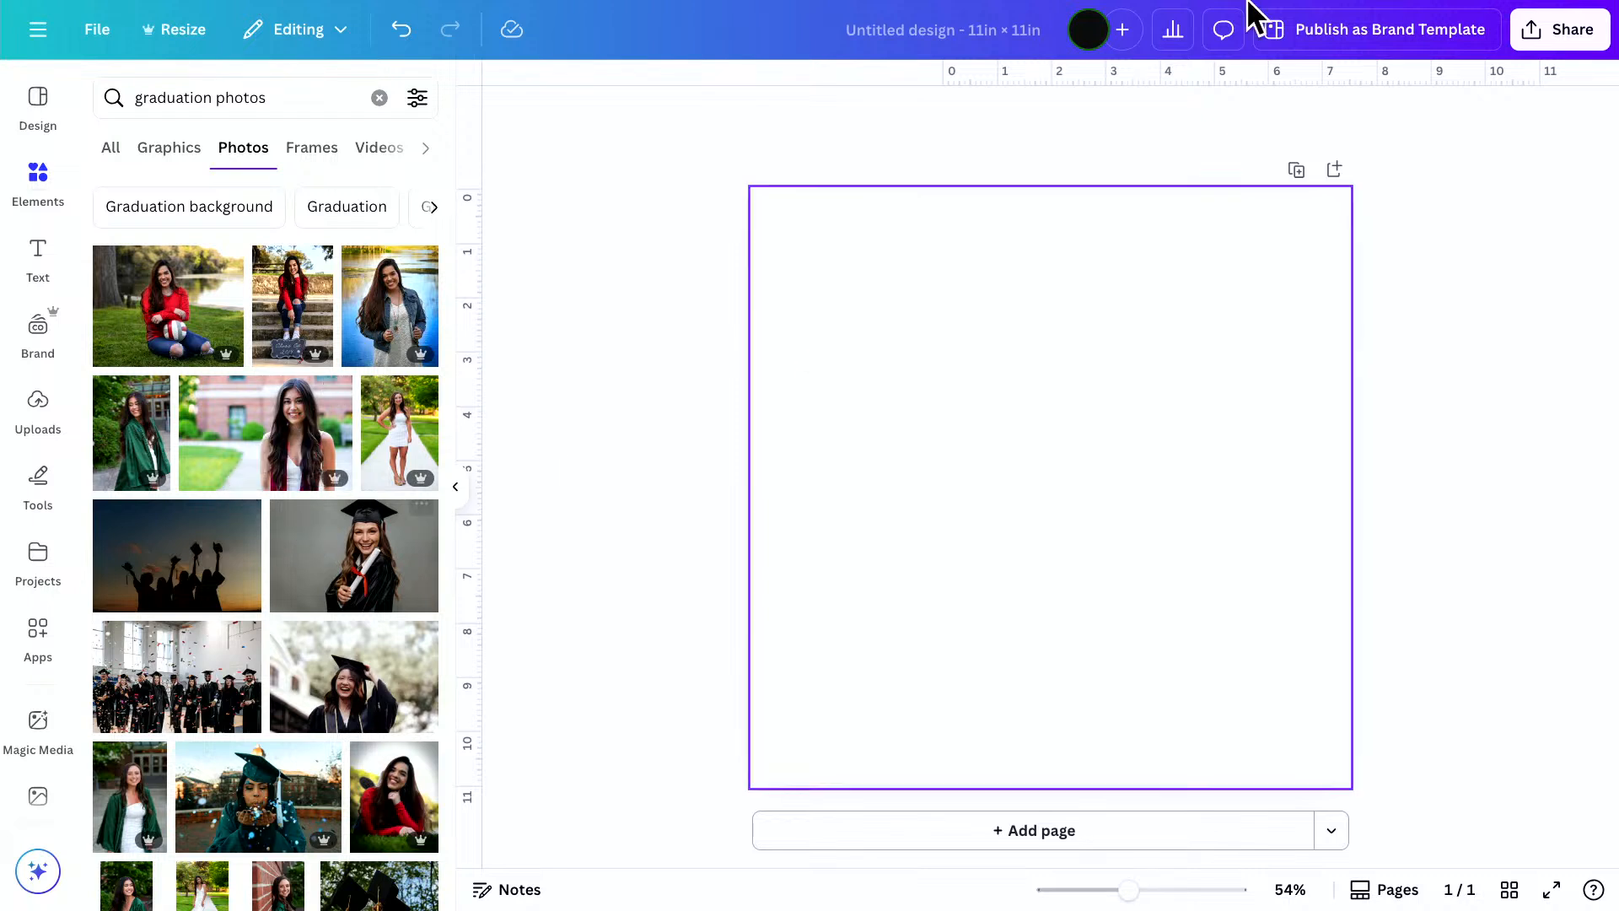
# Accept the AirDrop photo into Downloads, open IMG_7887.JPG in Preview and resize its window to fit the portrait tightly
pyautogui.moveTo(1464, 10)
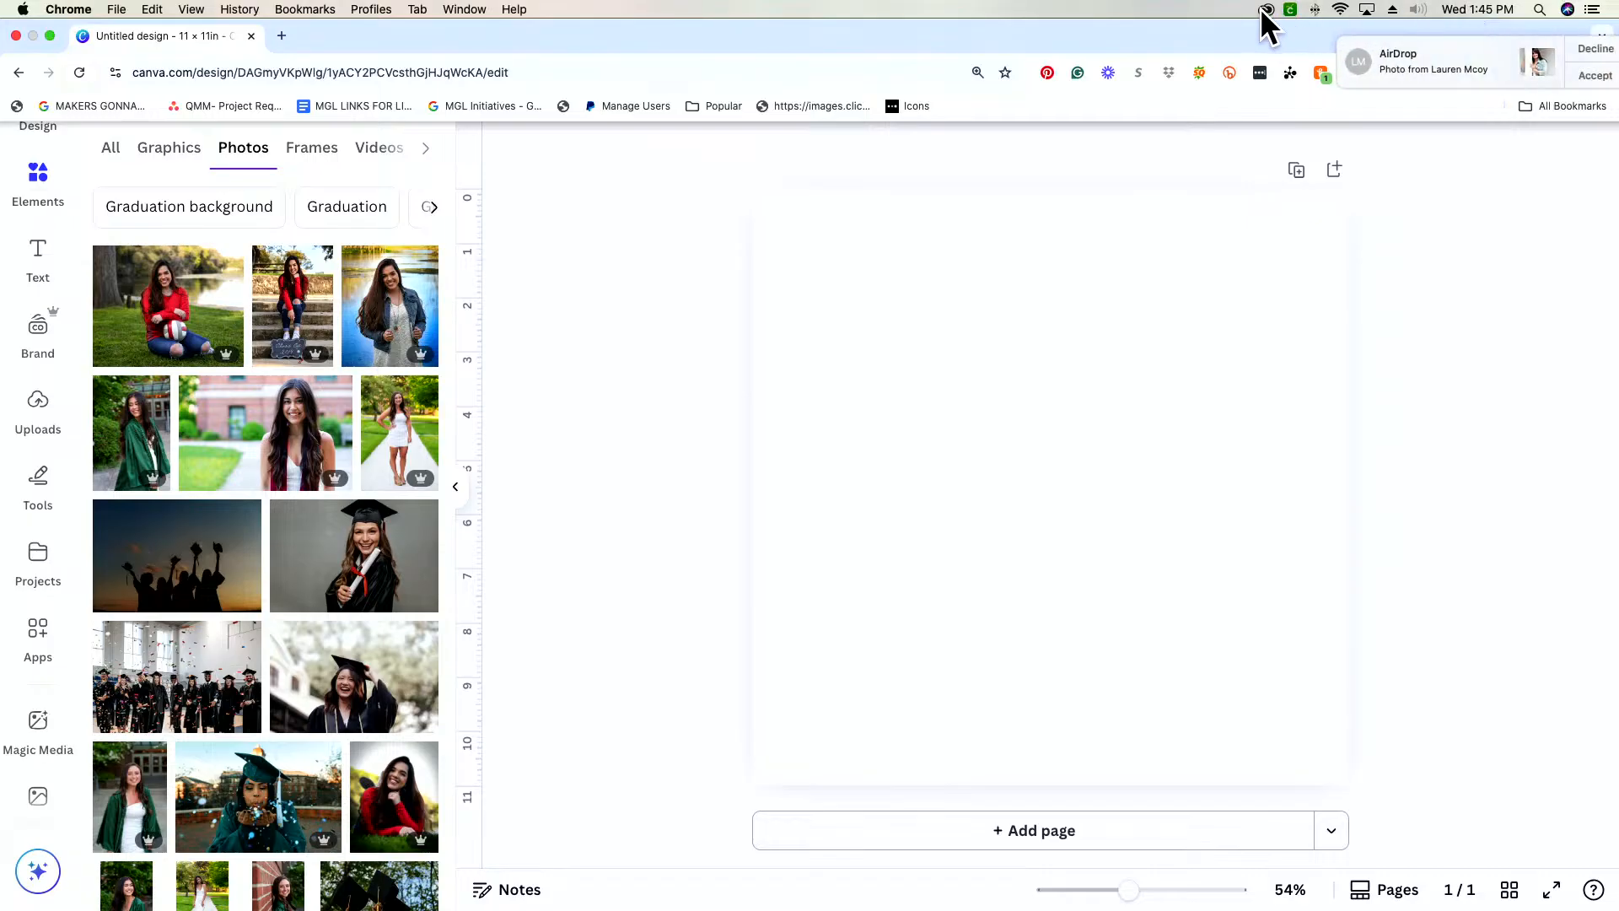
pyautogui.click(1556, 74)
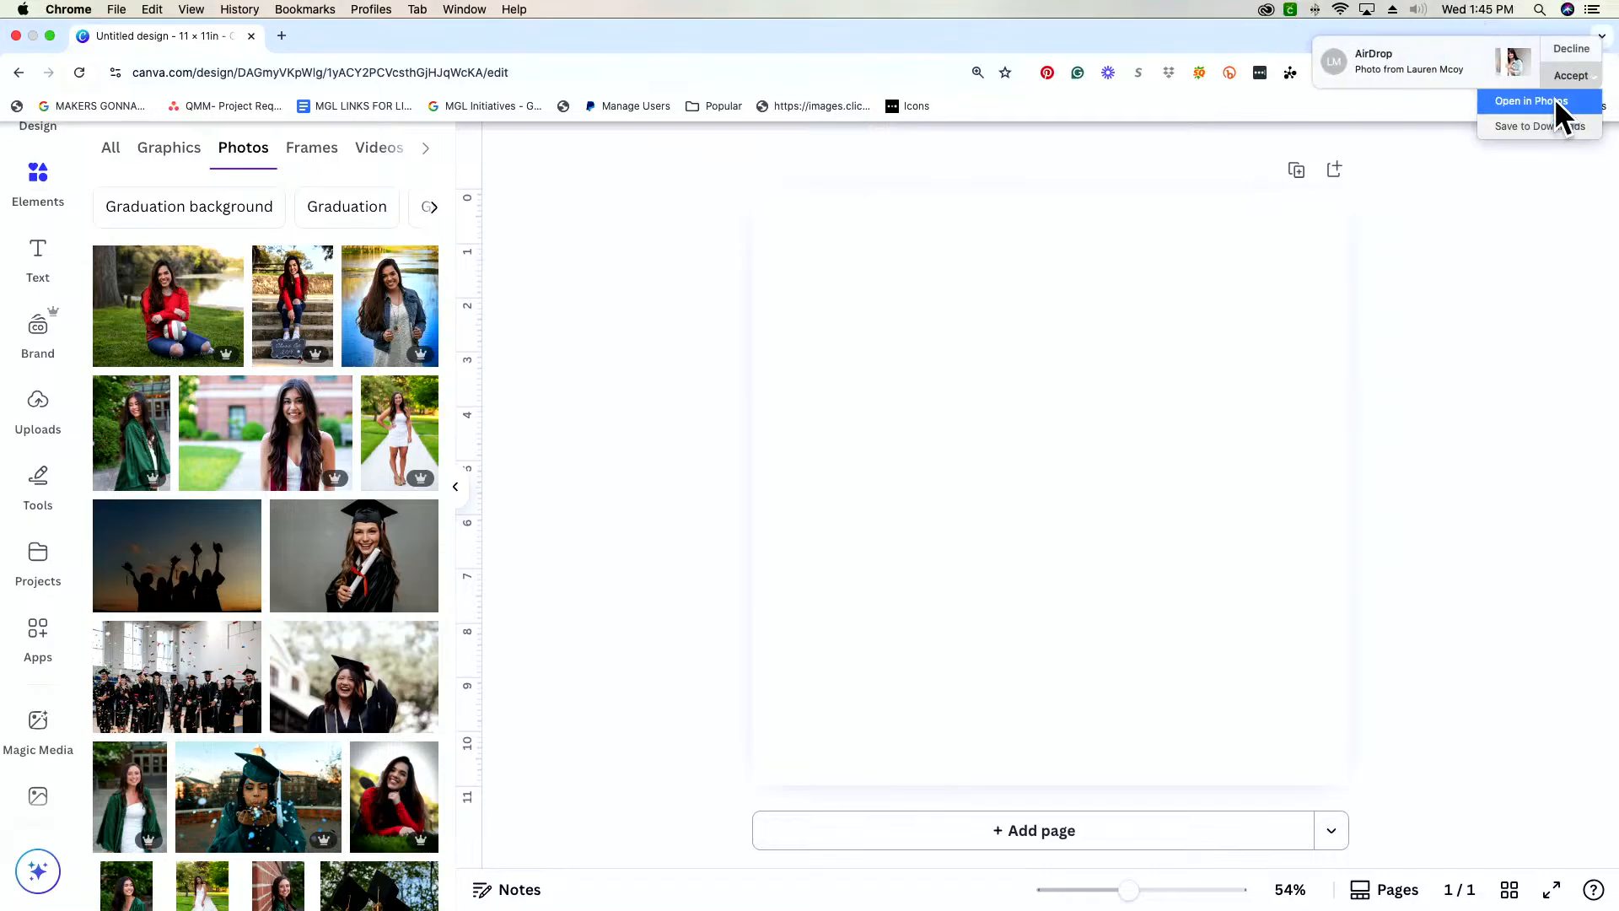
pyautogui.click(1550, 126)
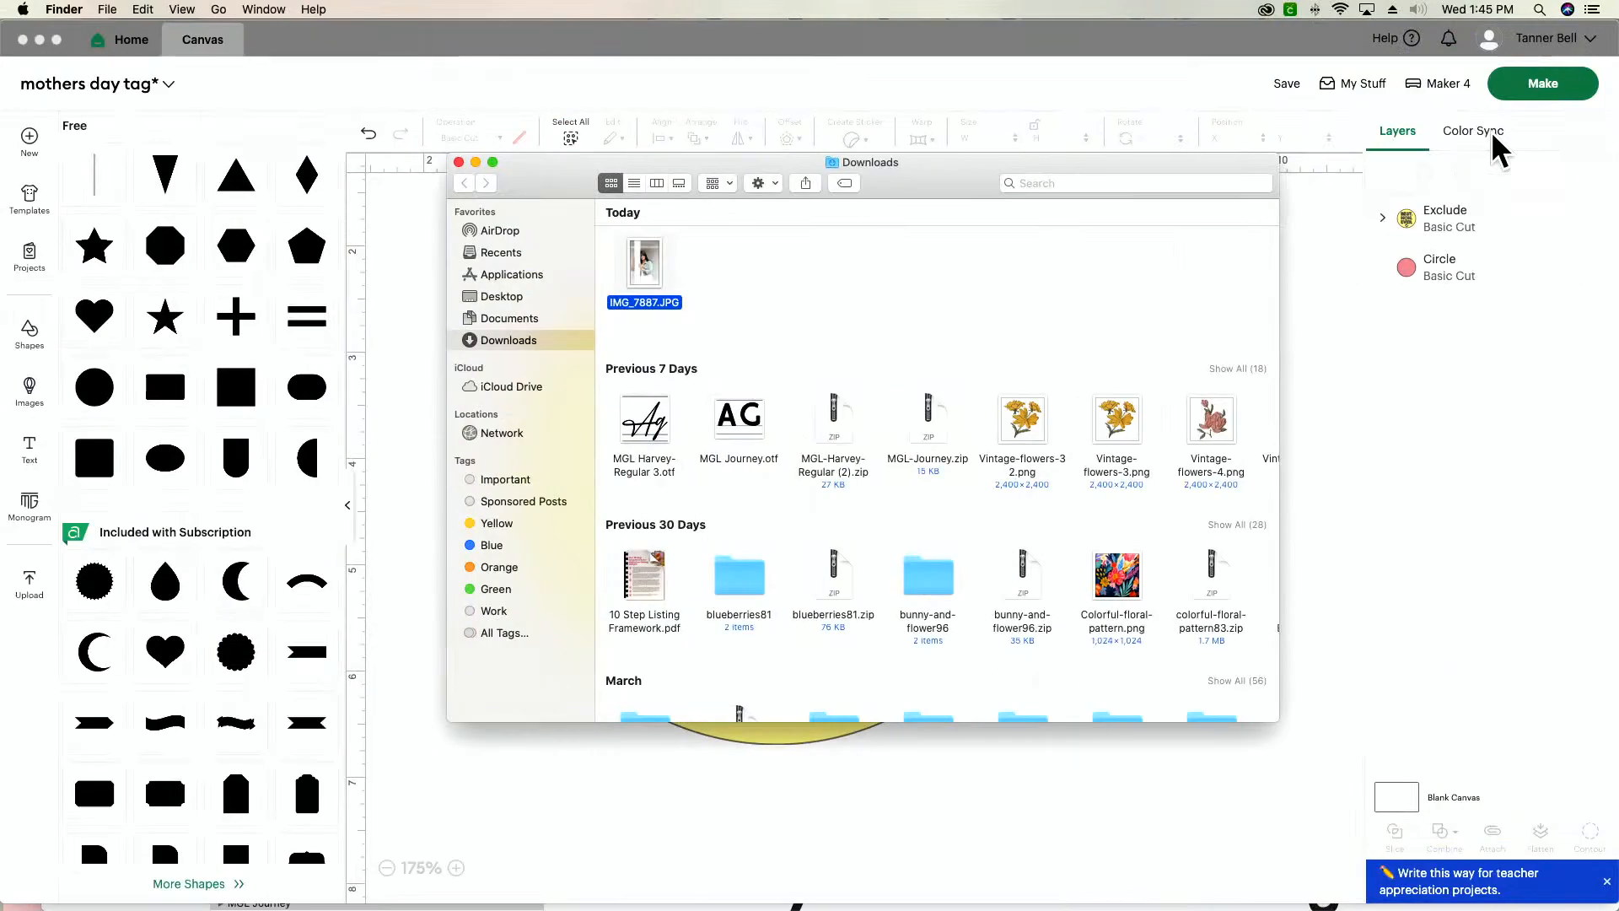
pyautogui.doubleClick(645, 265)
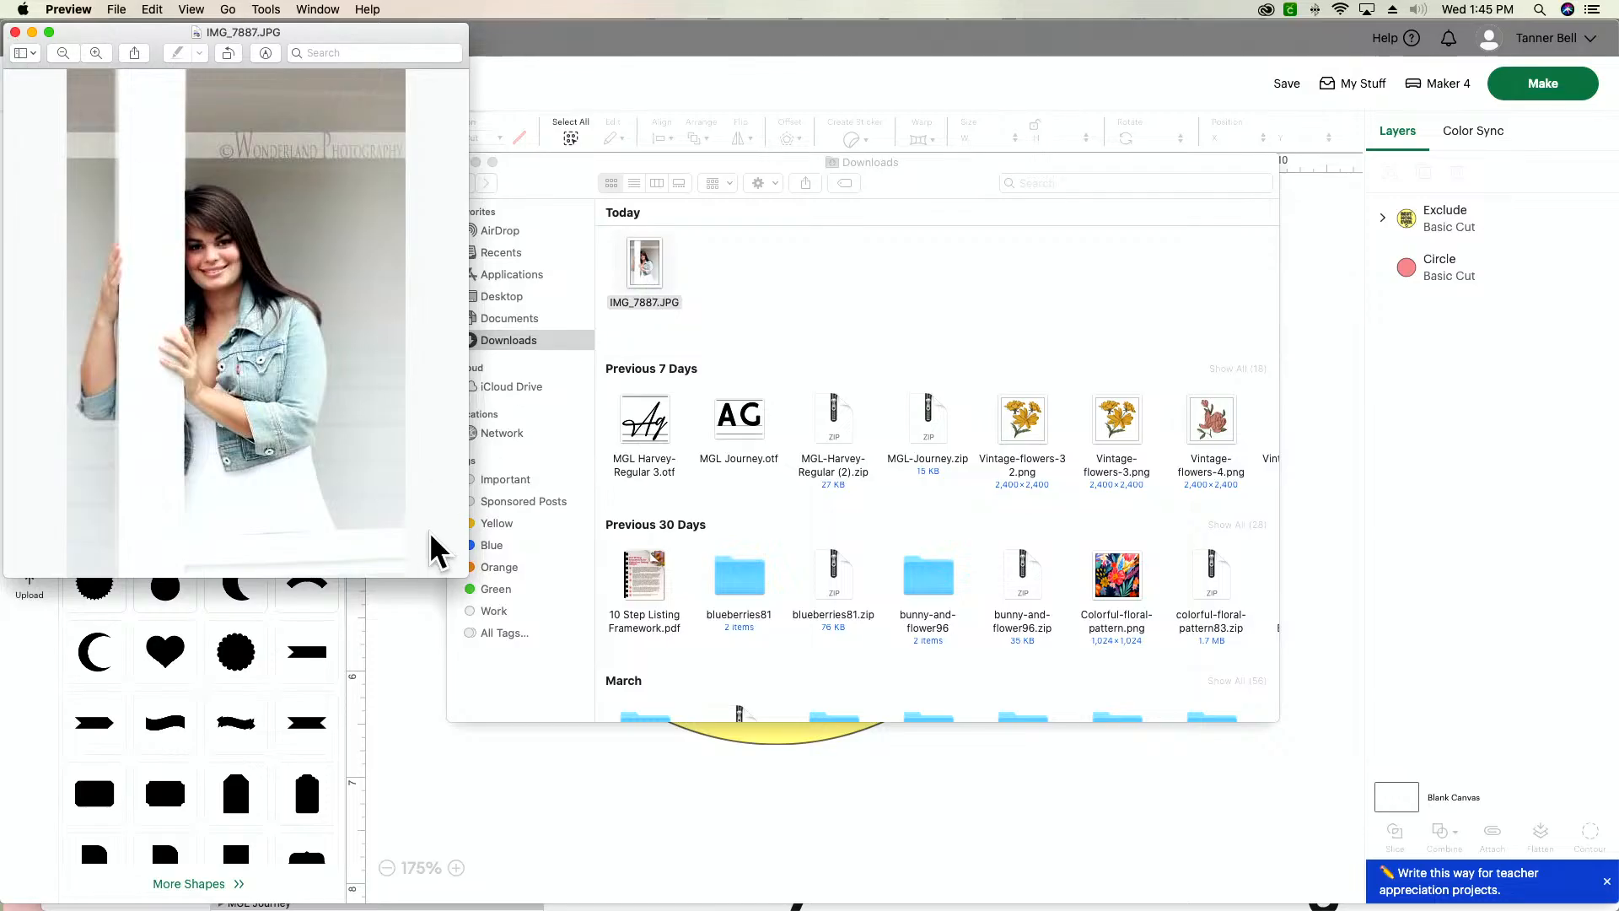
pyautogui.moveTo(467, 577); pyautogui.dragTo(988, 900)
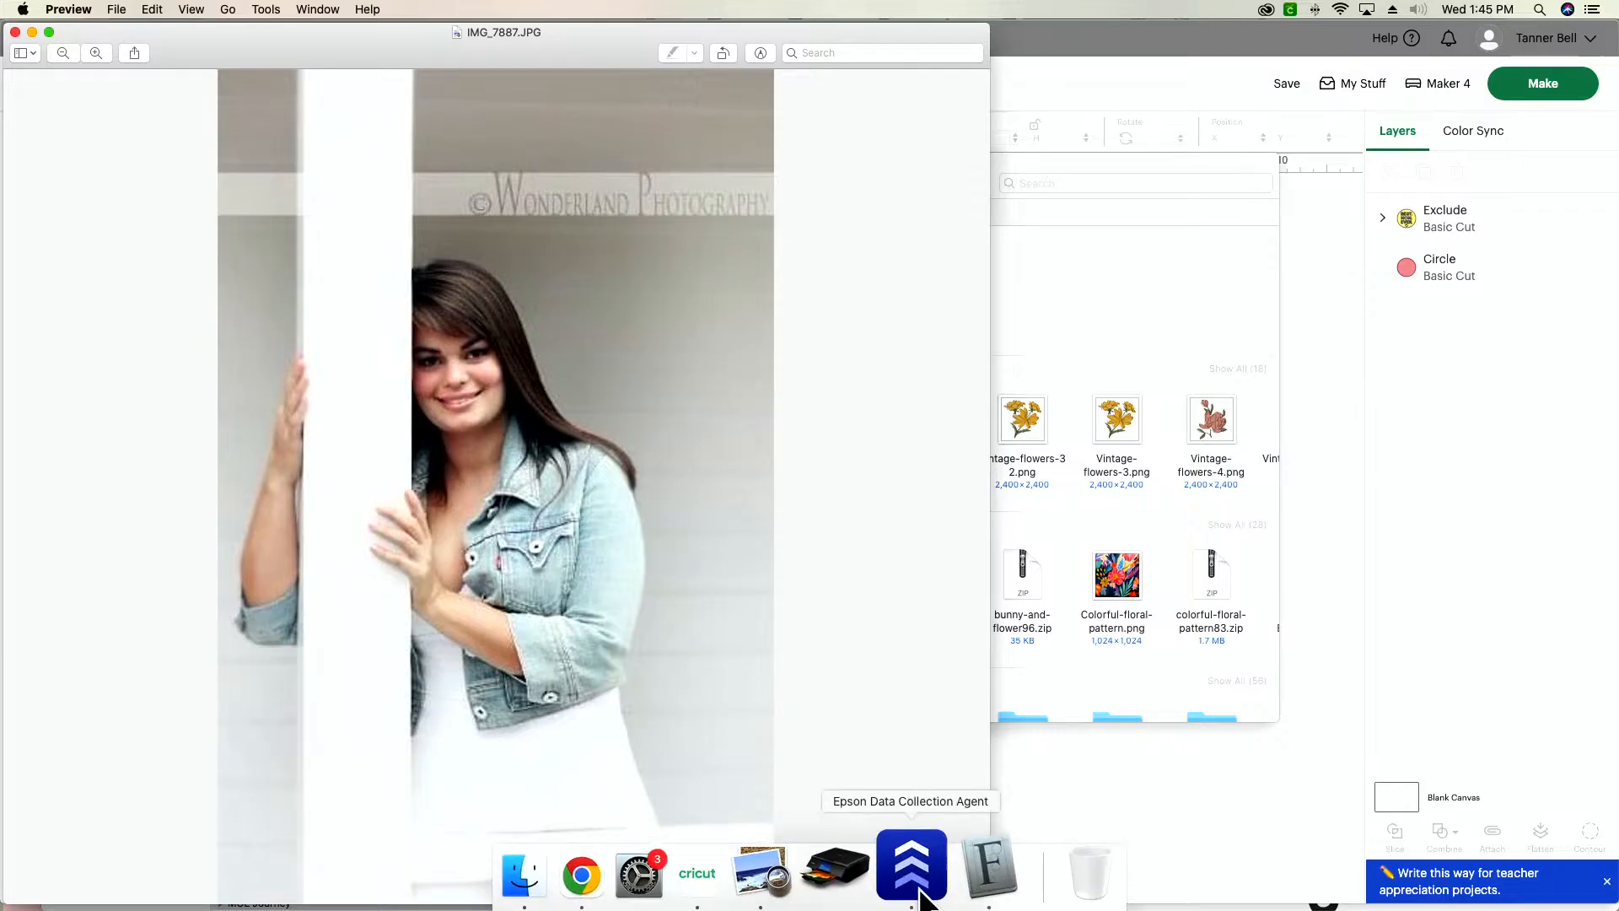
pyautogui.moveTo(992, 741); pyautogui.dragTo(558, 768)
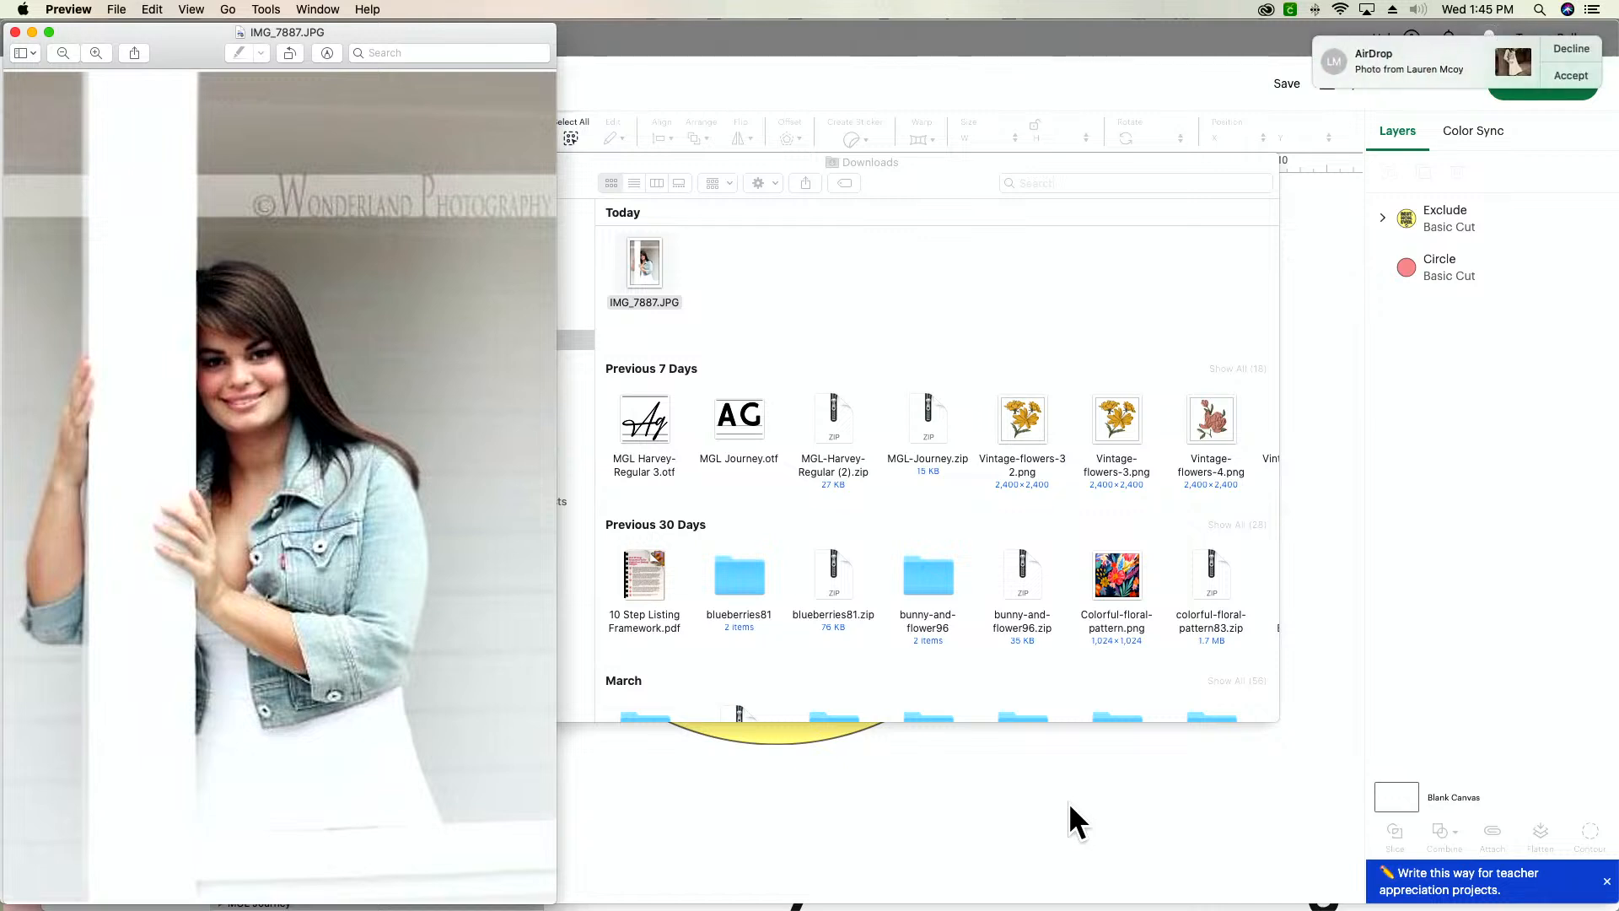
# Save the second AirDrop photo to Downloads, open IMG_7884.JPG and enlarge its preview window
pyautogui.click(1588, 74)
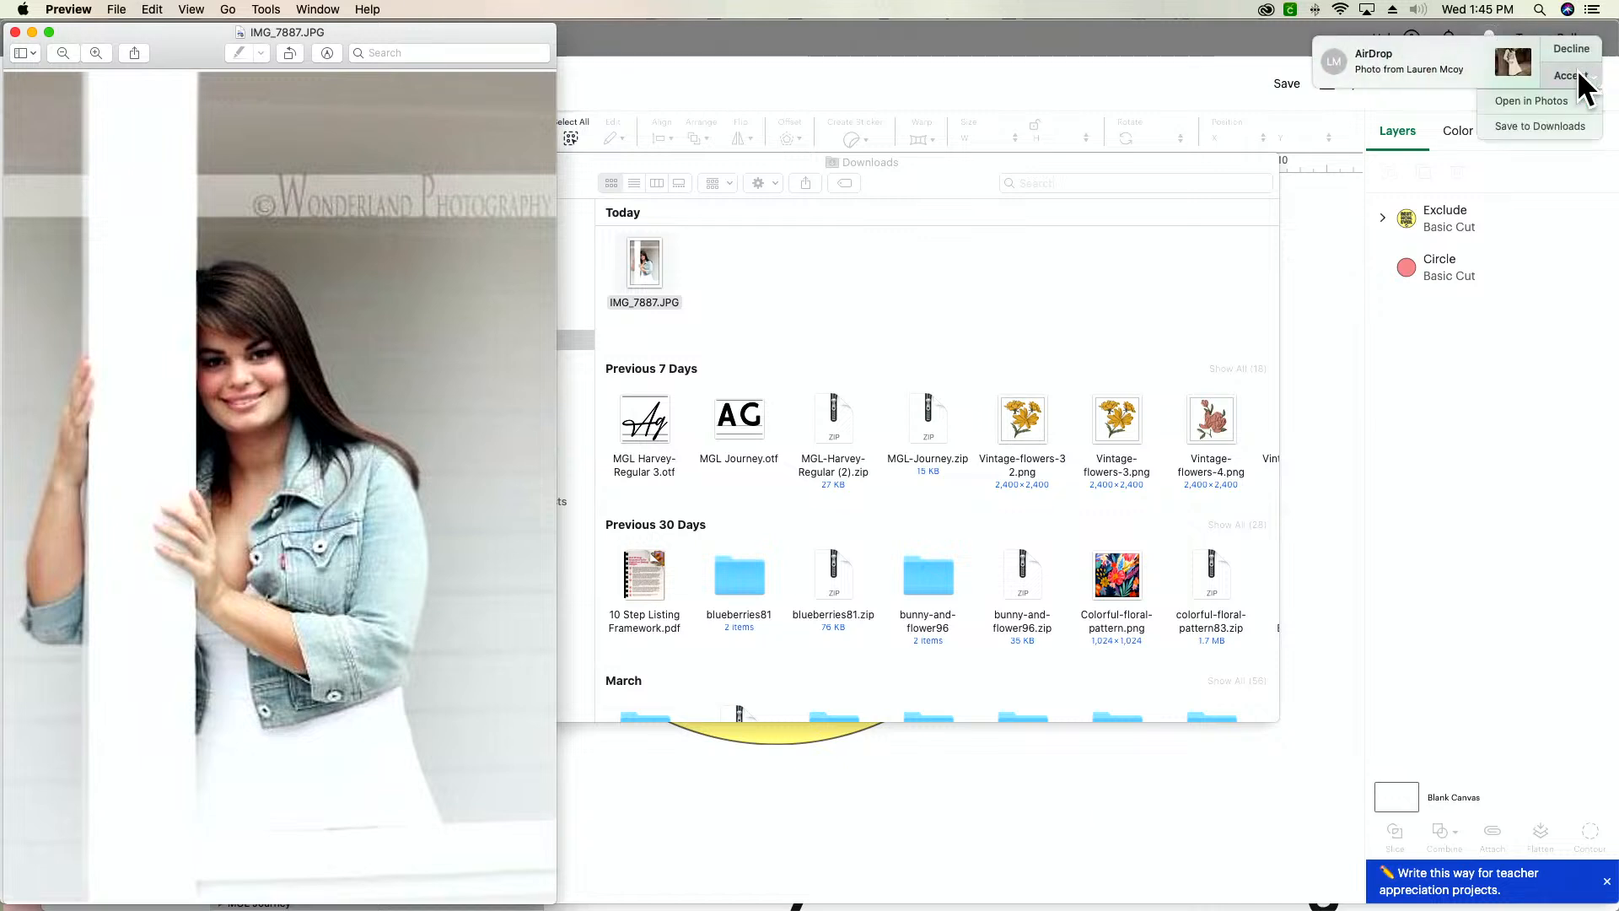
pyautogui.click(1570, 124)
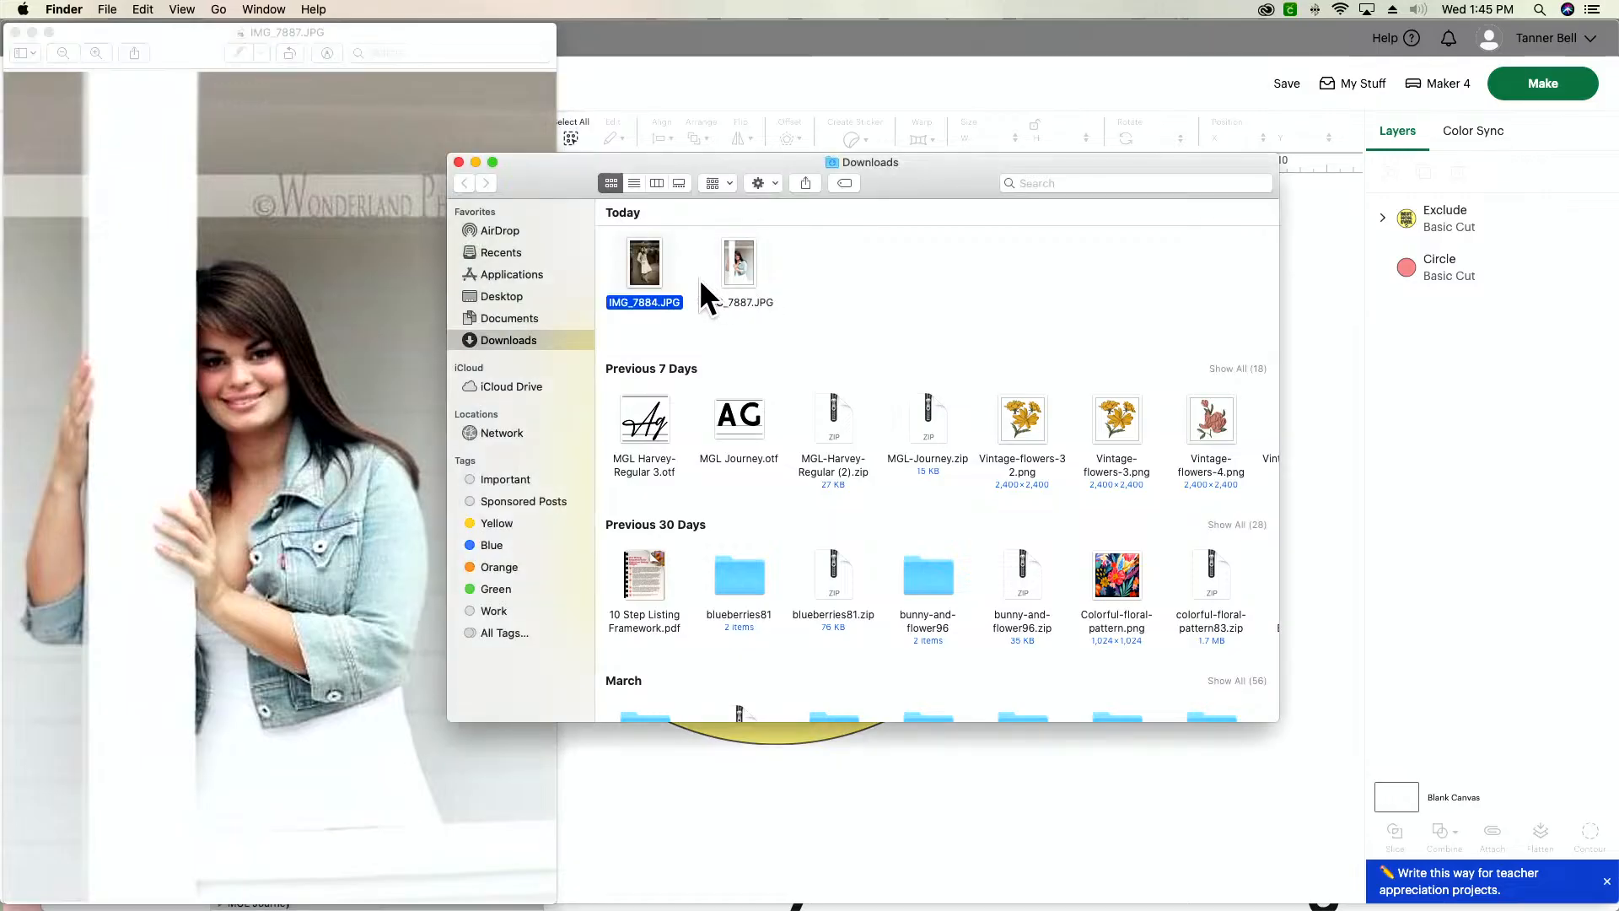
pyautogui.doubleClick(641, 263)
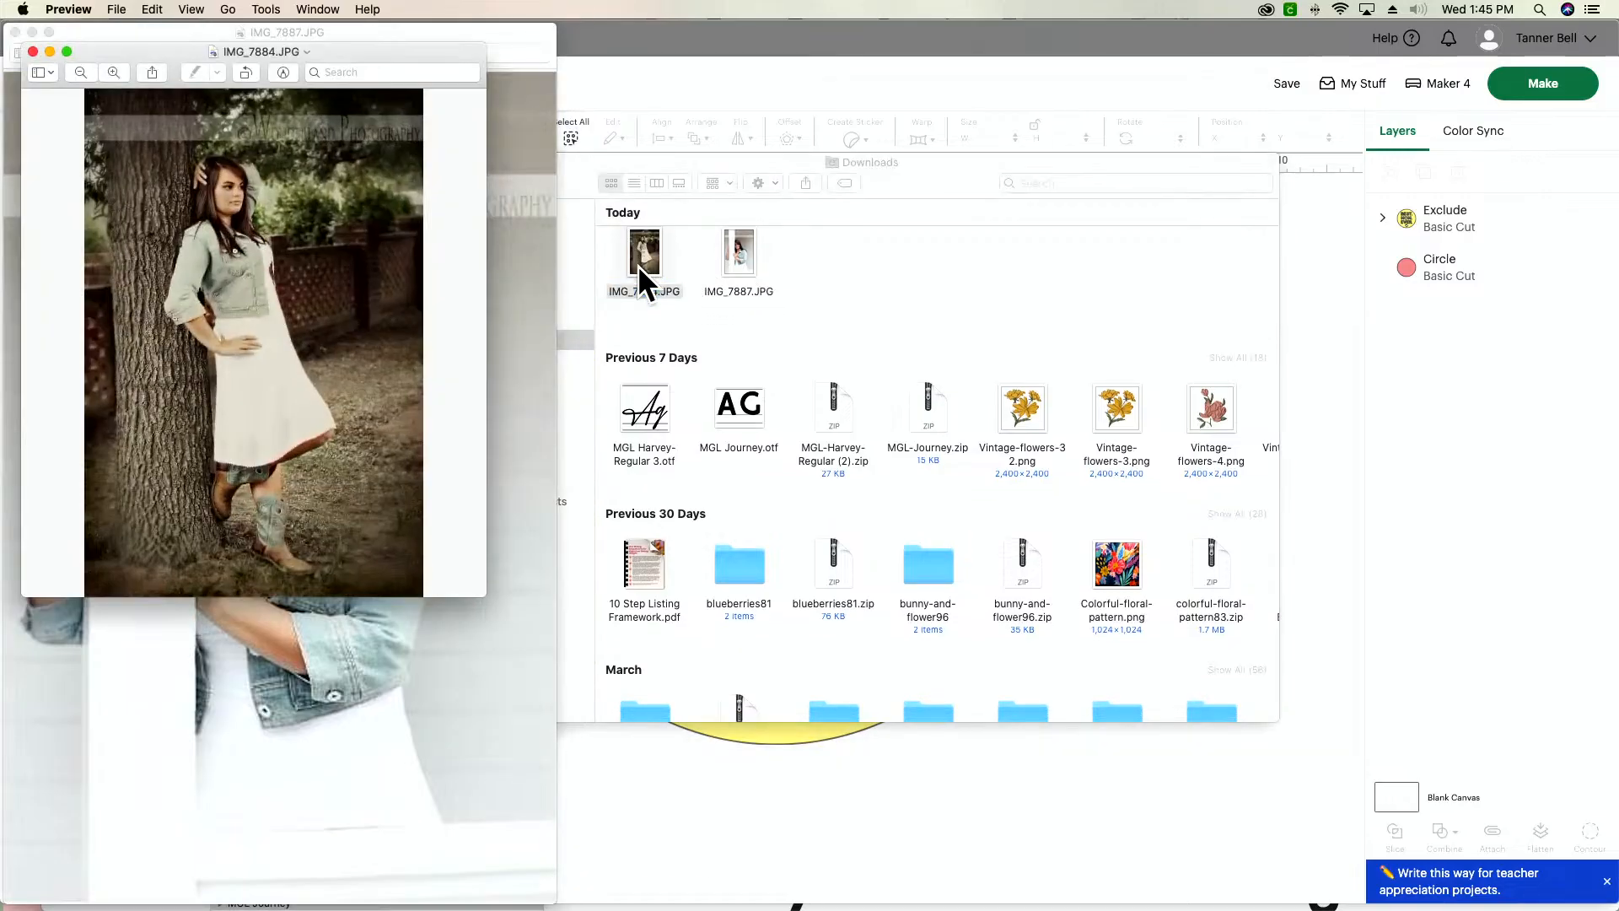
pyautogui.moveTo(479, 595); pyautogui.dragTo(767, 909)
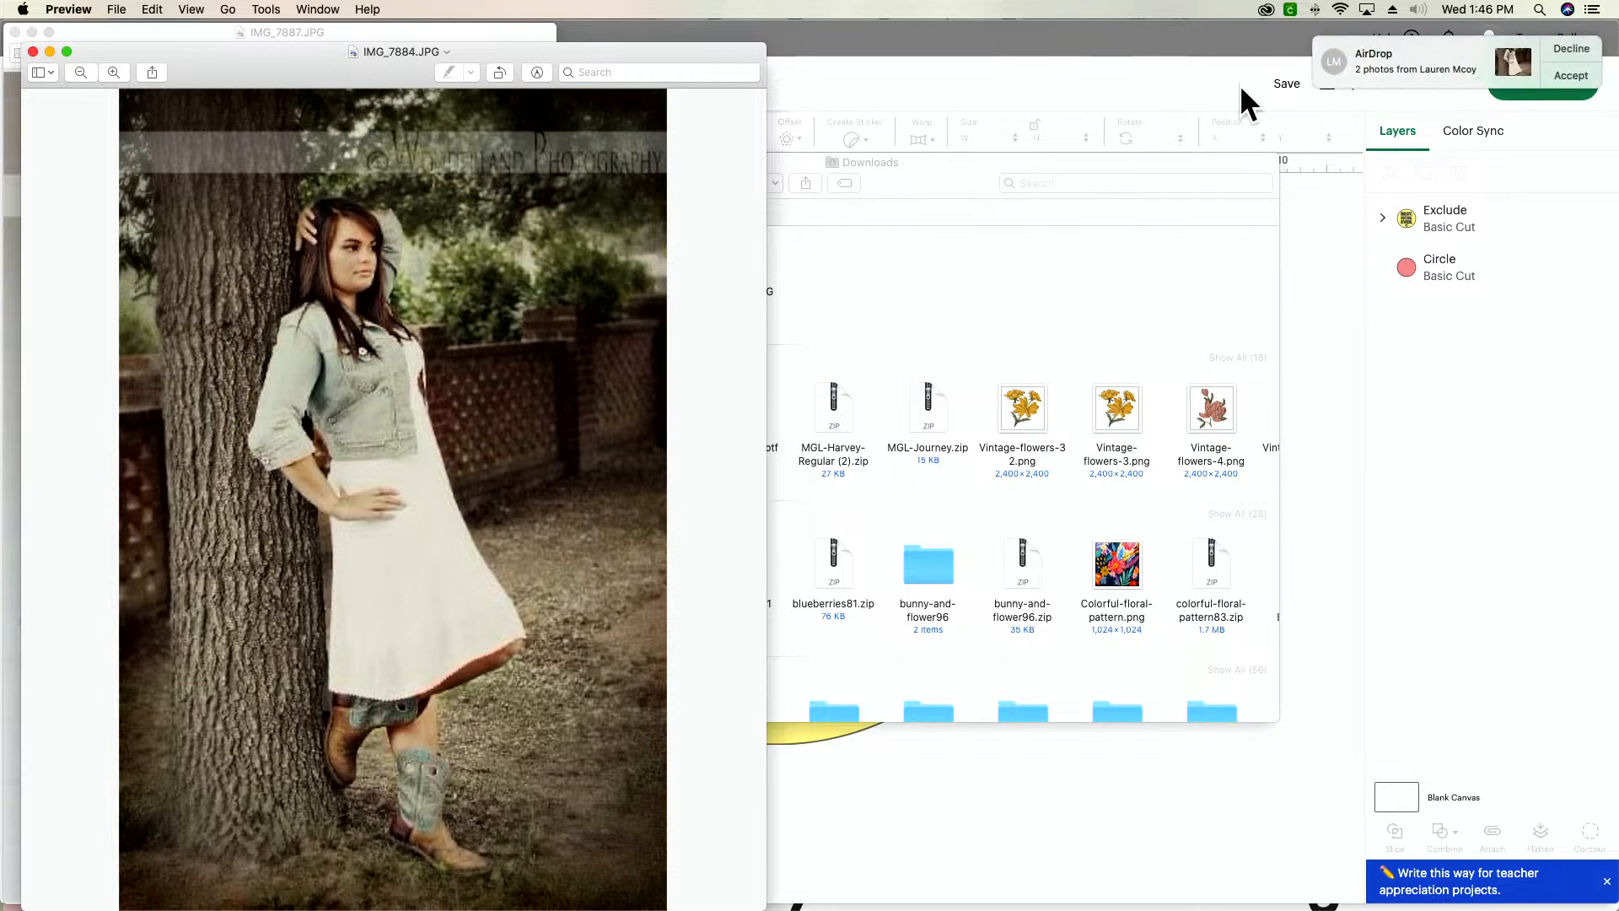
# Save the two further AirDrop photos to Downloads, open IMG_7898.JPG and enlarge its preview window
pyautogui.click(1570, 74)
pyautogui.click(1564, 119)
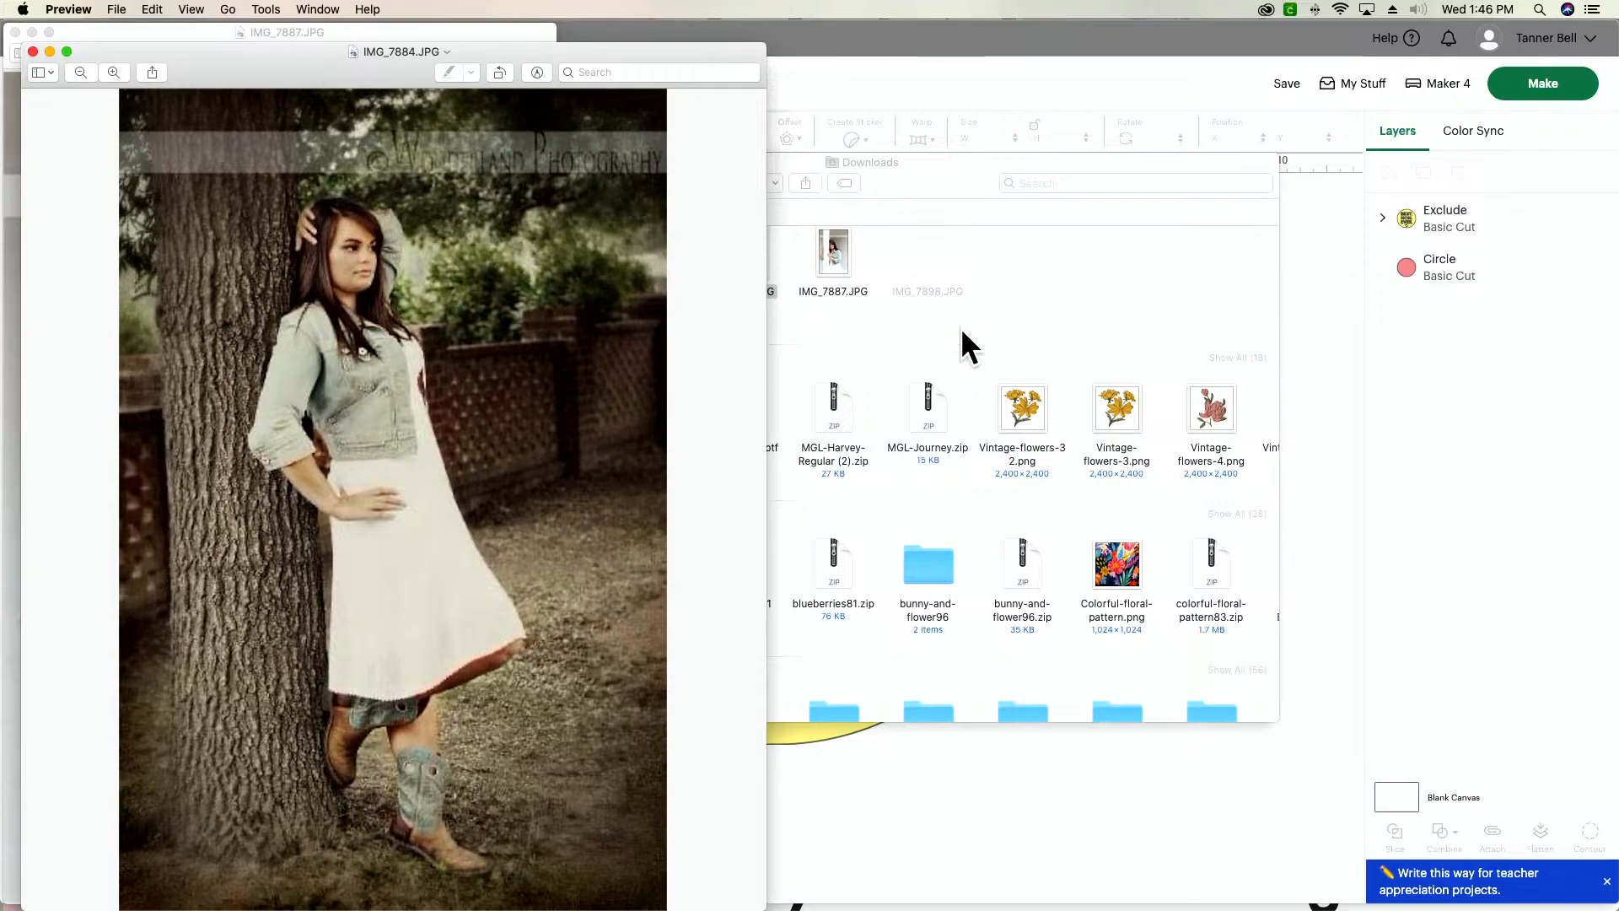
pyautogui.click(927, 329)
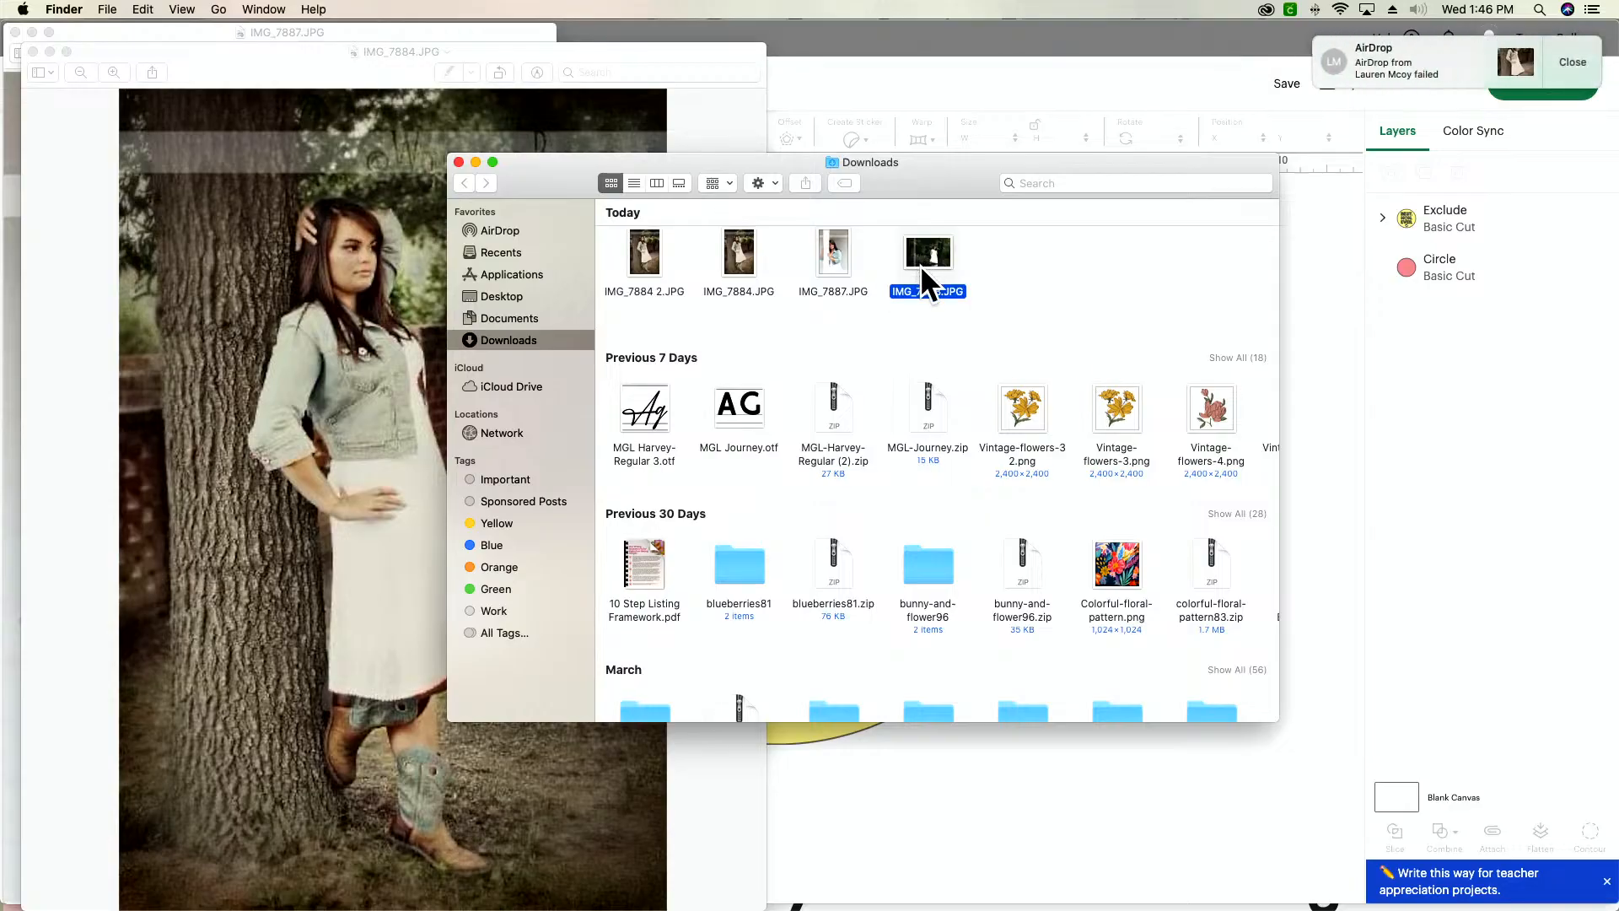
pyautogui.doubleClick(923, 253)
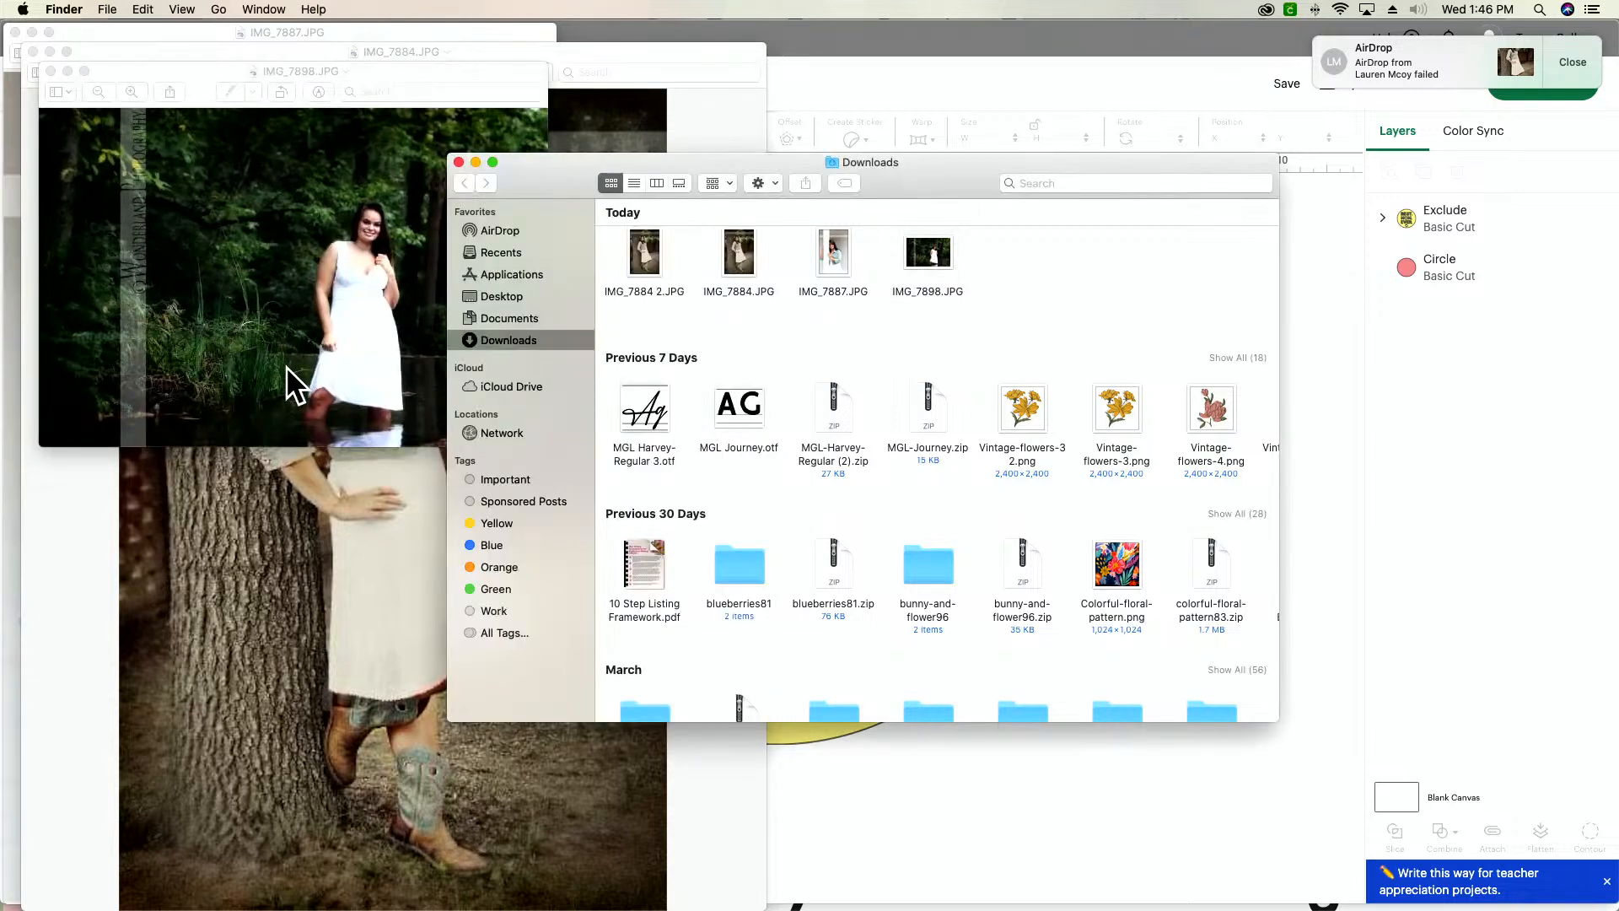
pyautogui.moveTo(560, 463); pyautogui.dragTo(1070, 908)
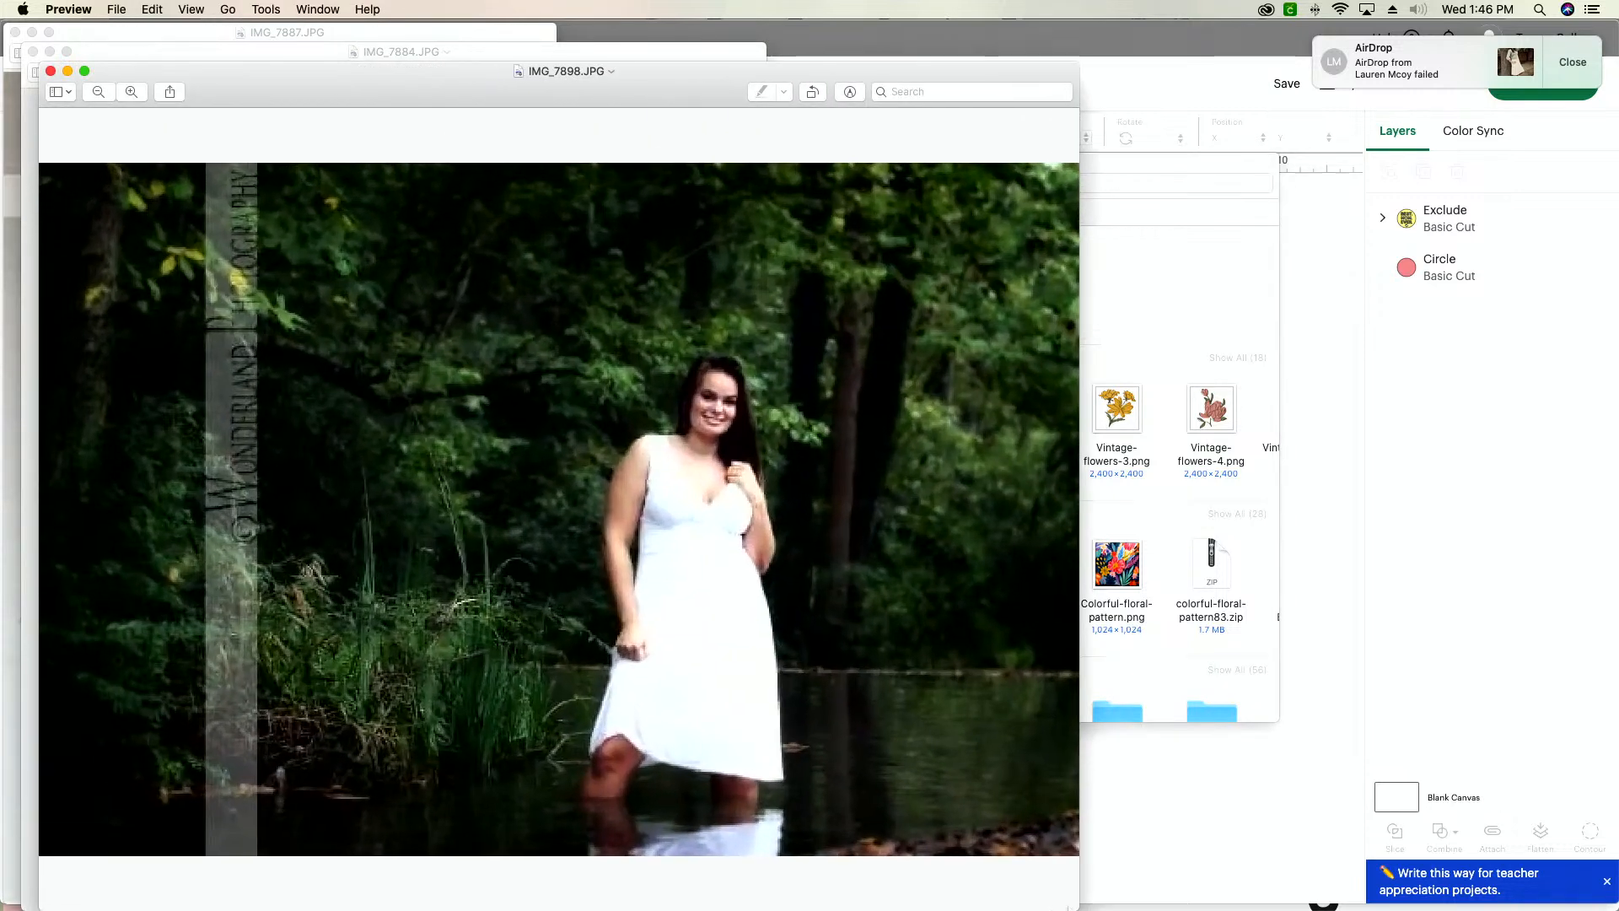
# Close the previews of IMG_7898.JPG, IMG_7884.JPG and IMG_7887.JPG and switch back to the Canva design
pyautogui.click(1194, 267)
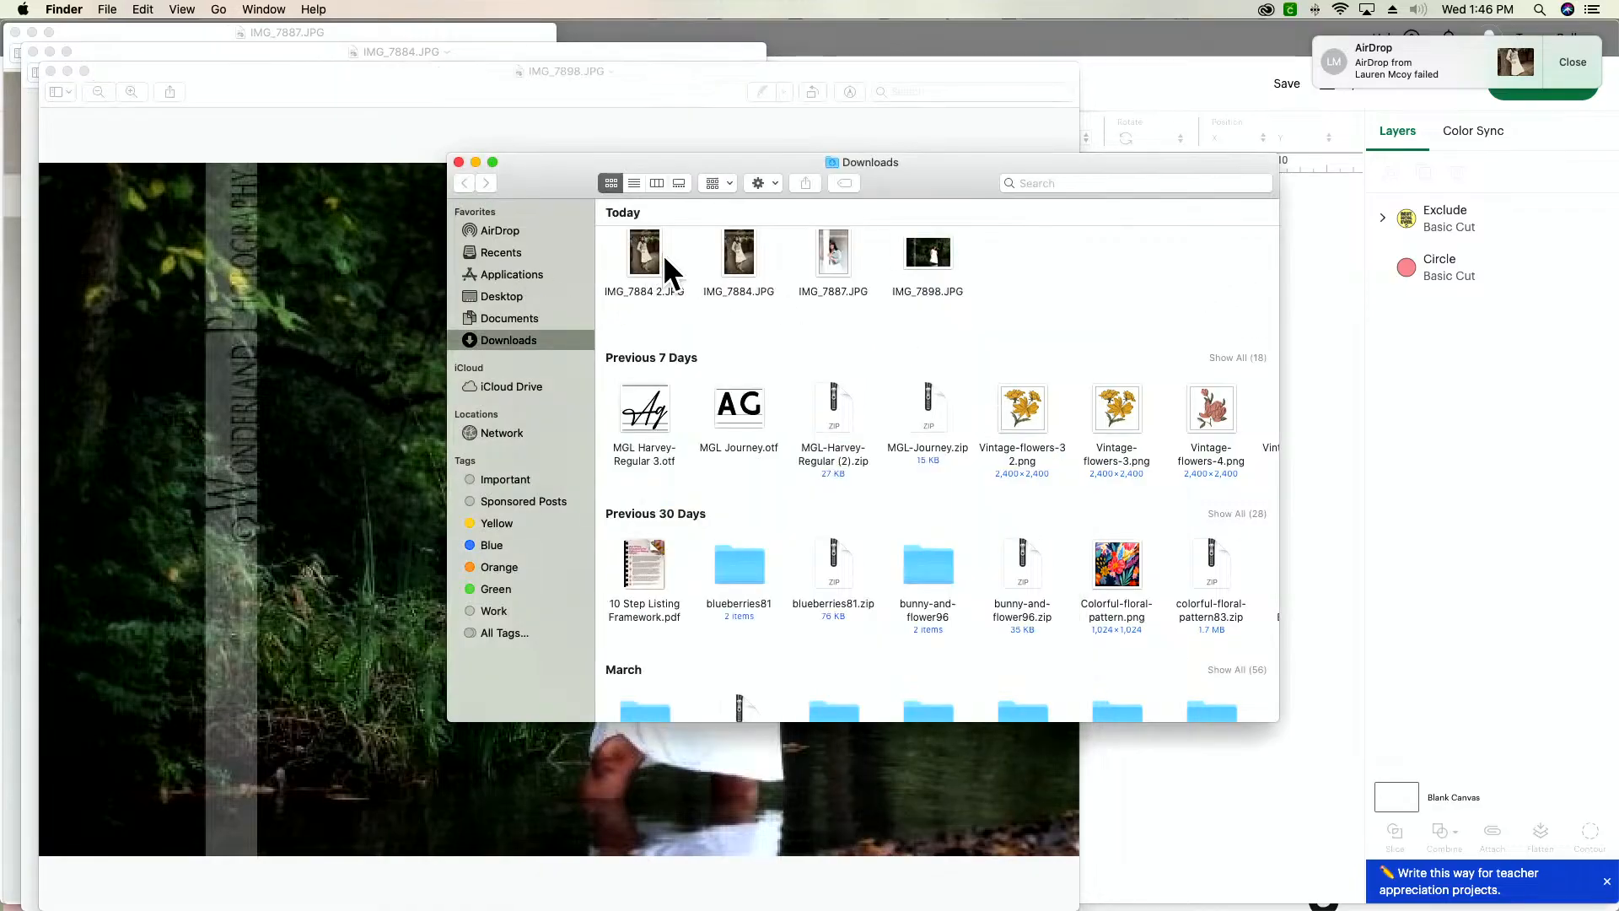
pyautogui.click(349, 343)
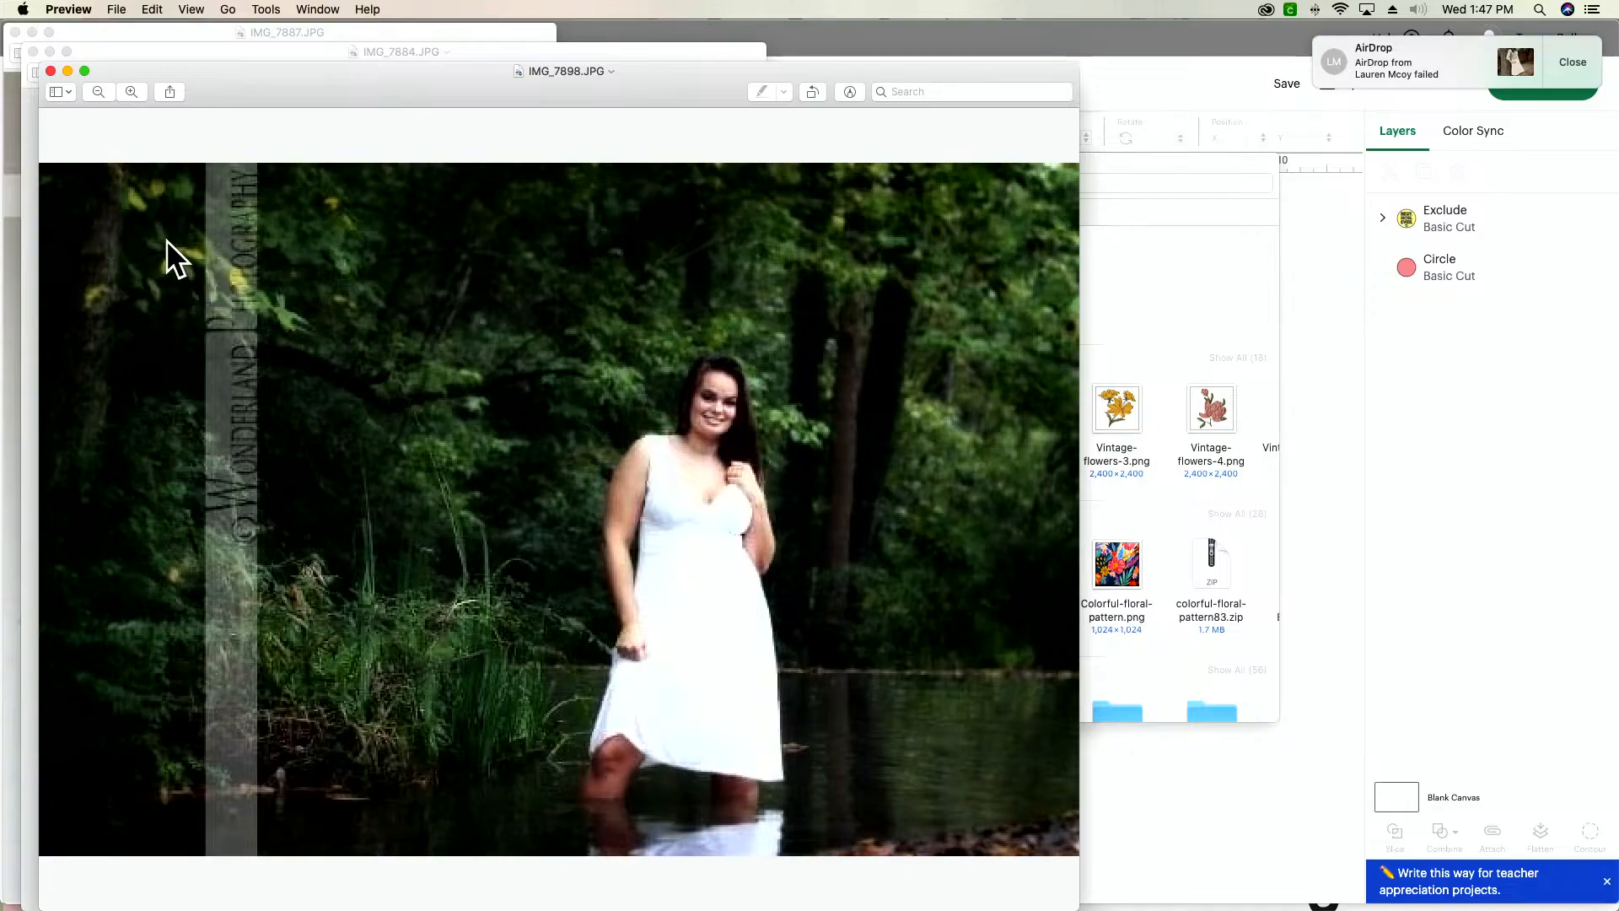
pyautogui.click(51, 71)
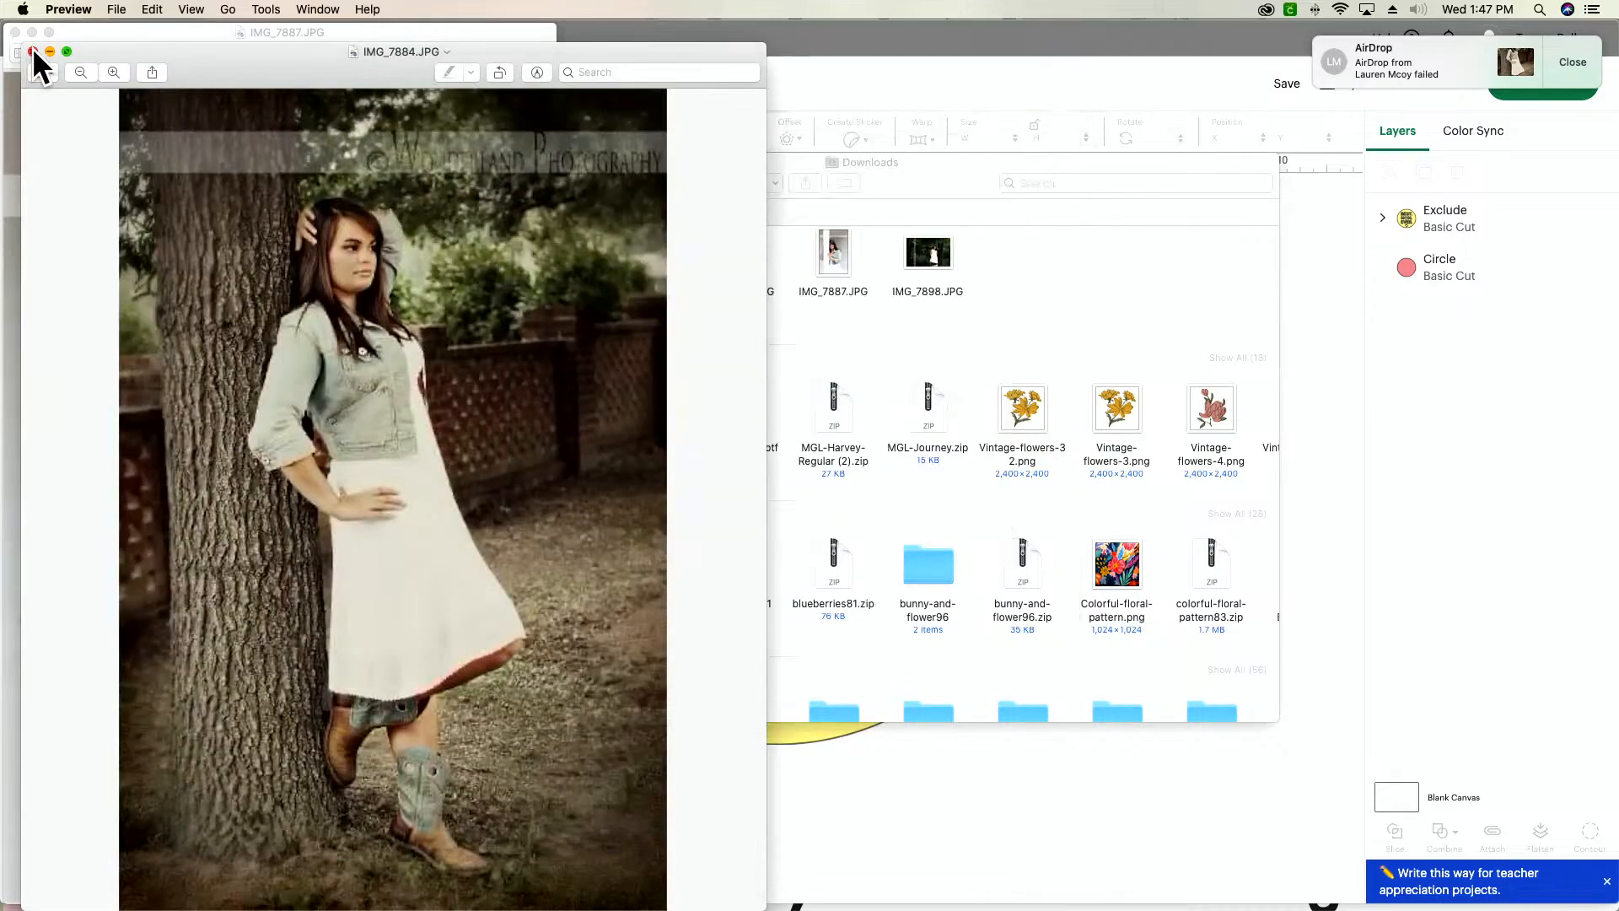
pyautogui.click(32, 51)
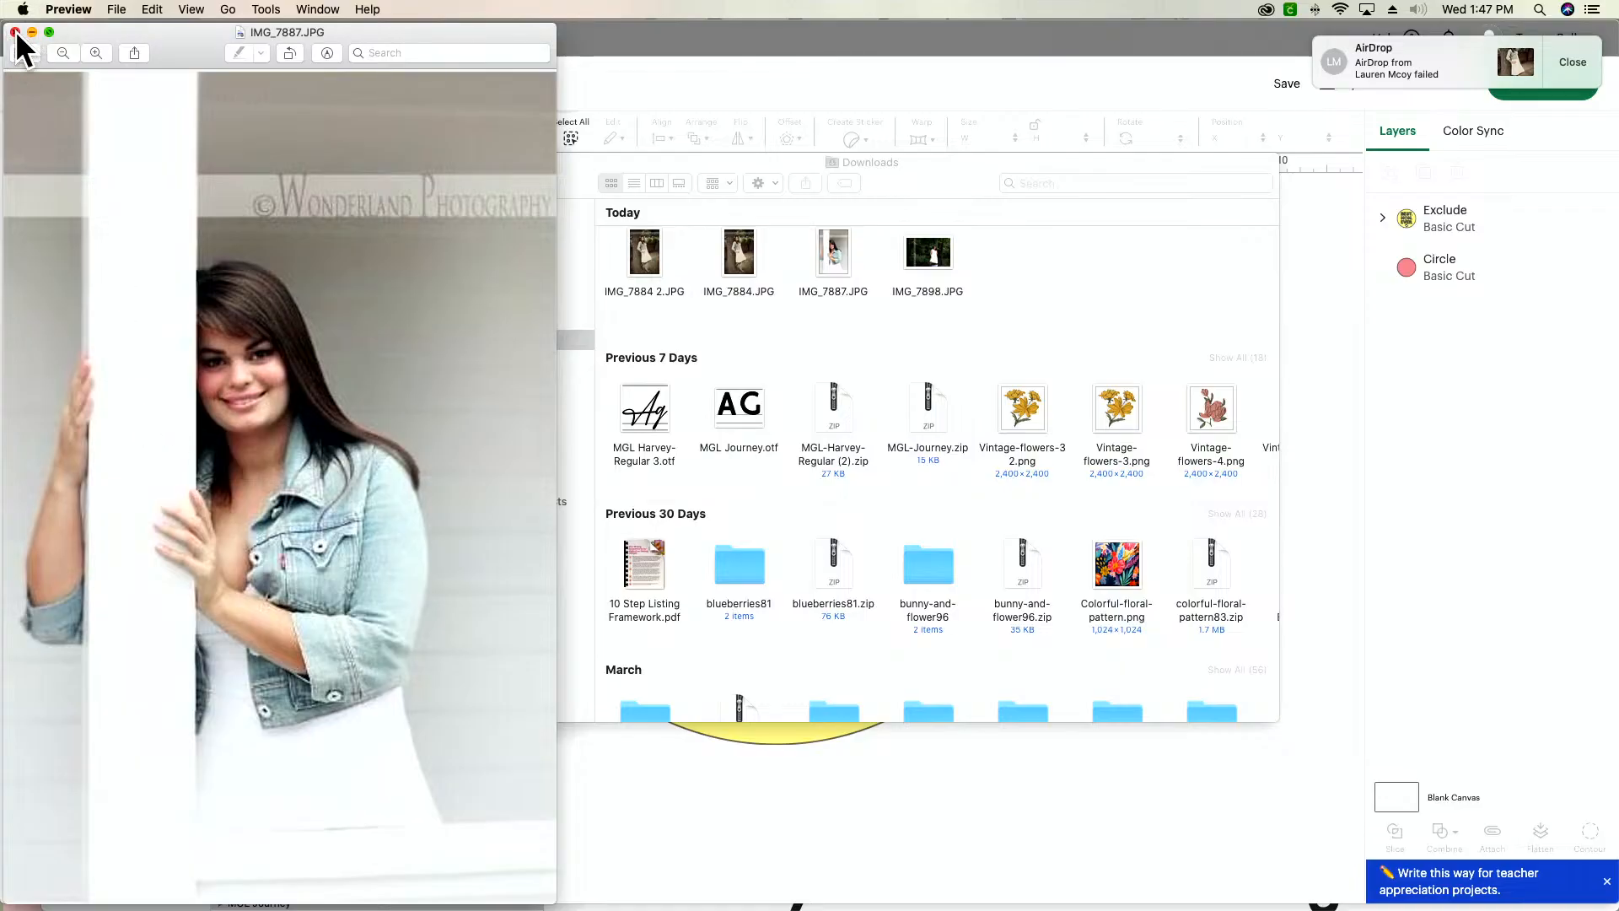
pyautogui.click(15, 32)
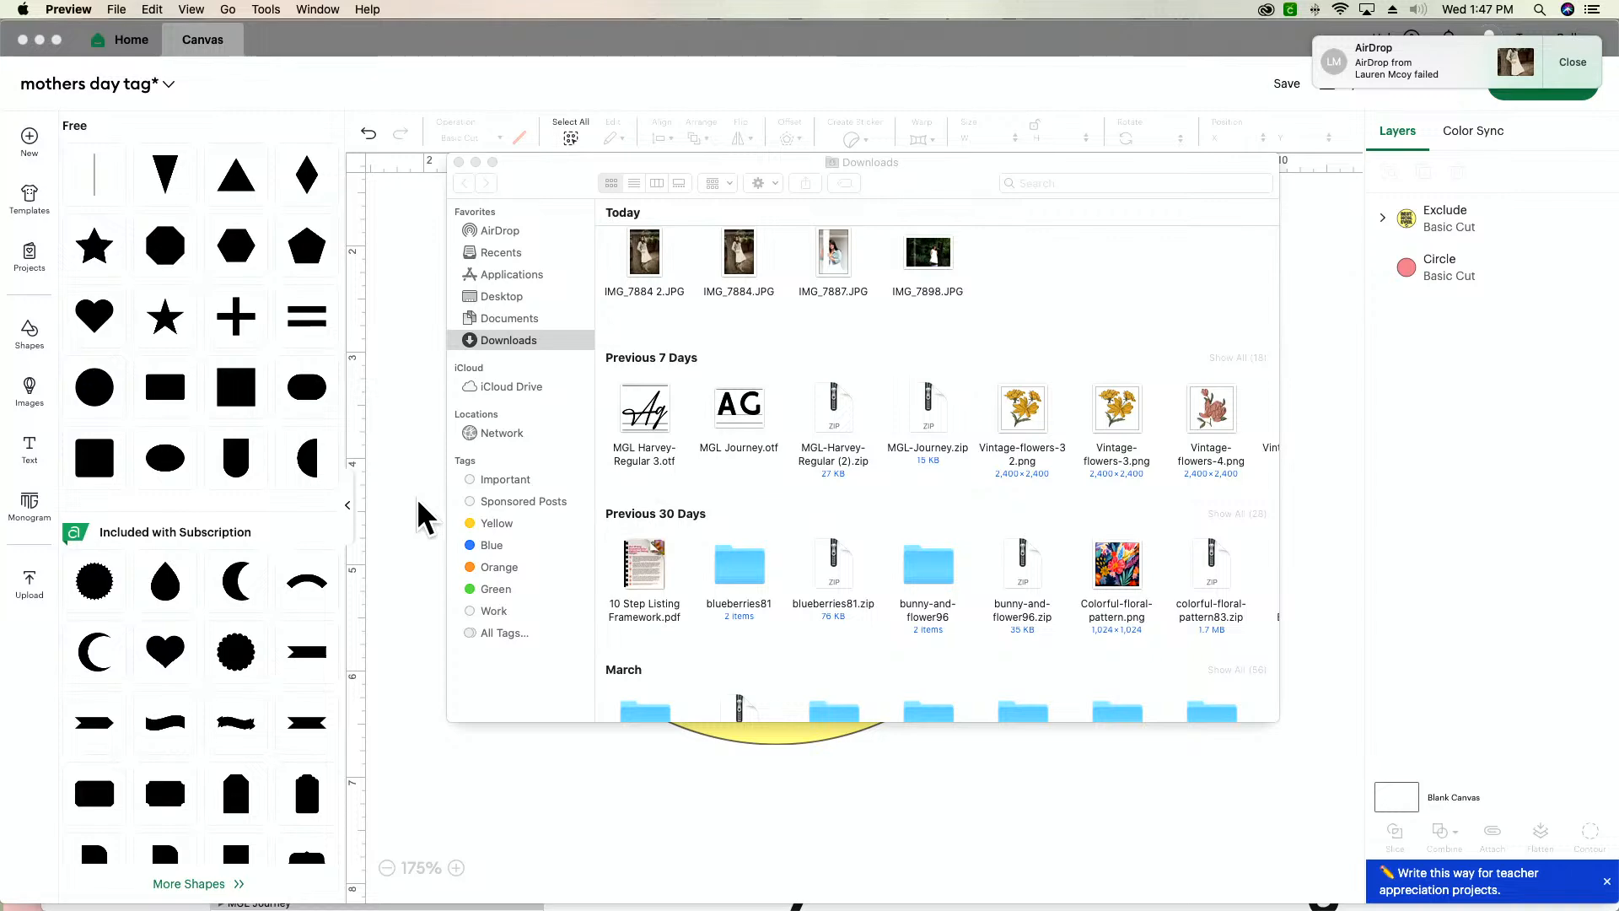
pyautogui.click(625, 873)
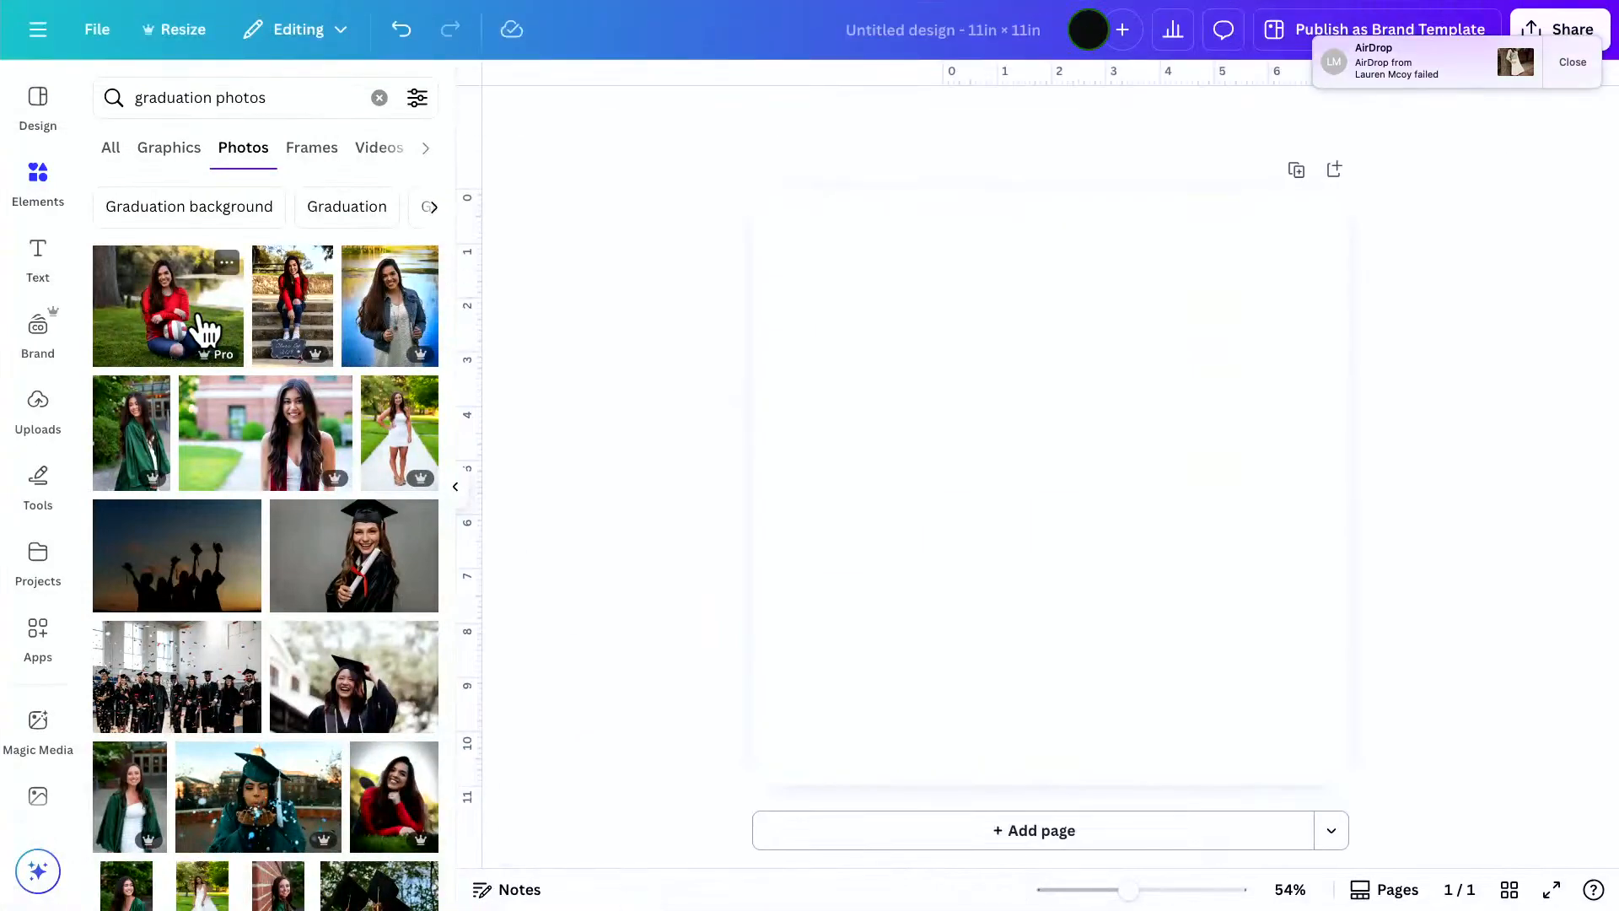
# Add three graduation photos of the woman in the red sweater: with the volleyball, on the steps and lying on the grass
pyautogui.click(202, 329)
pyautogui.click(291, 328)
pyautogui.scroll(-3, 235, 472)
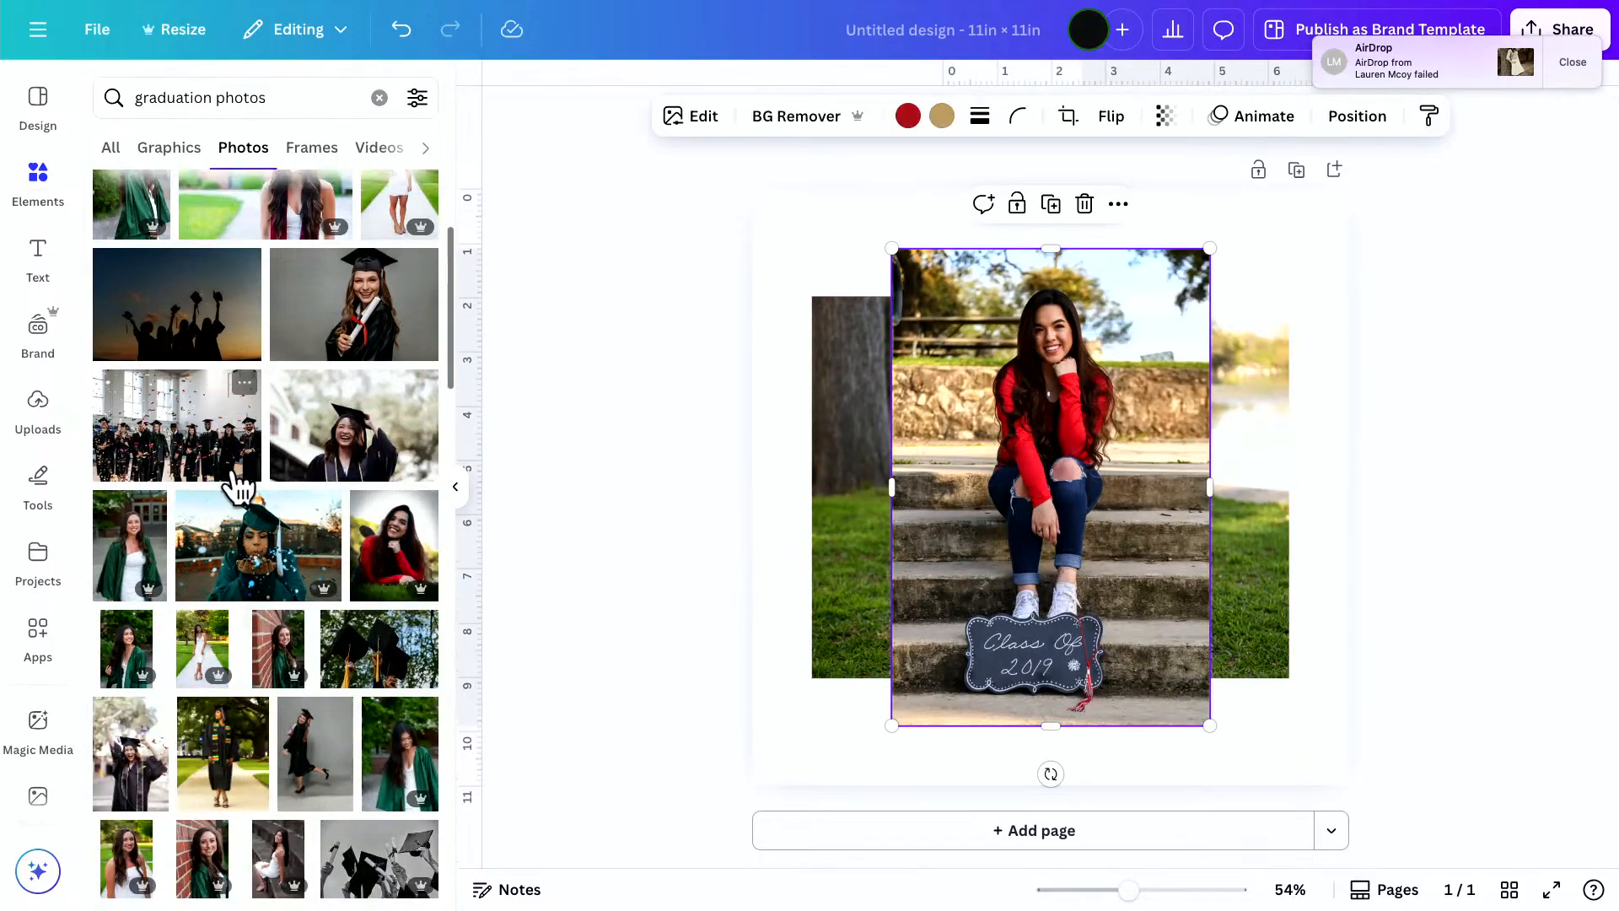
pyautogui.click(417, 540)
pyautogui.scroll(-5, 384, 548)
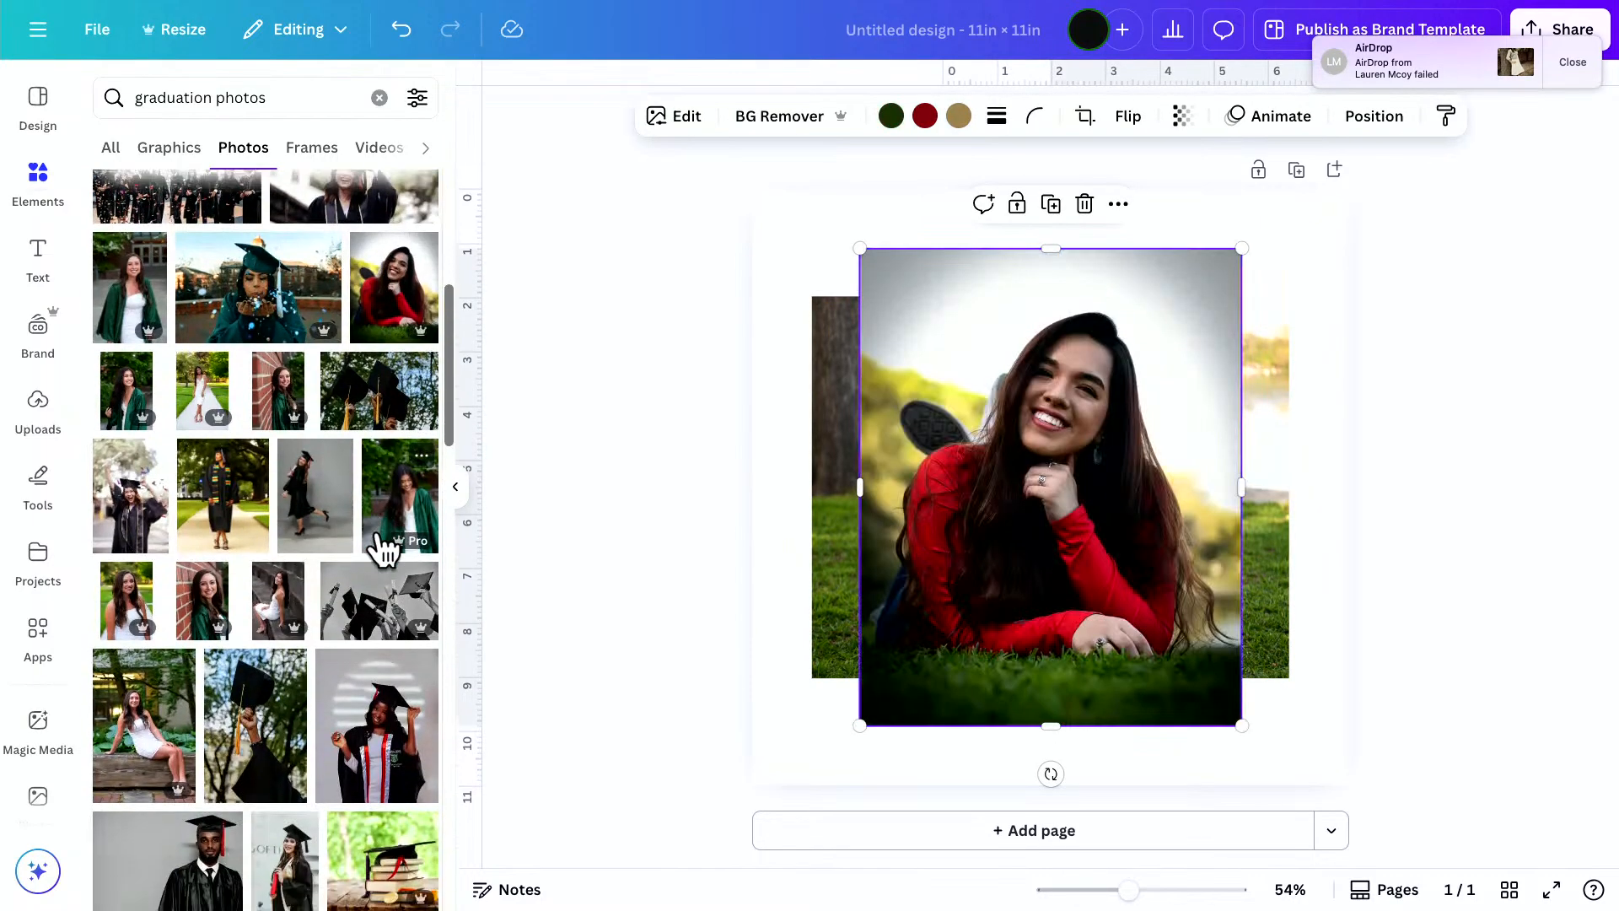
pyautogui.scroll(-4, 385, 553)
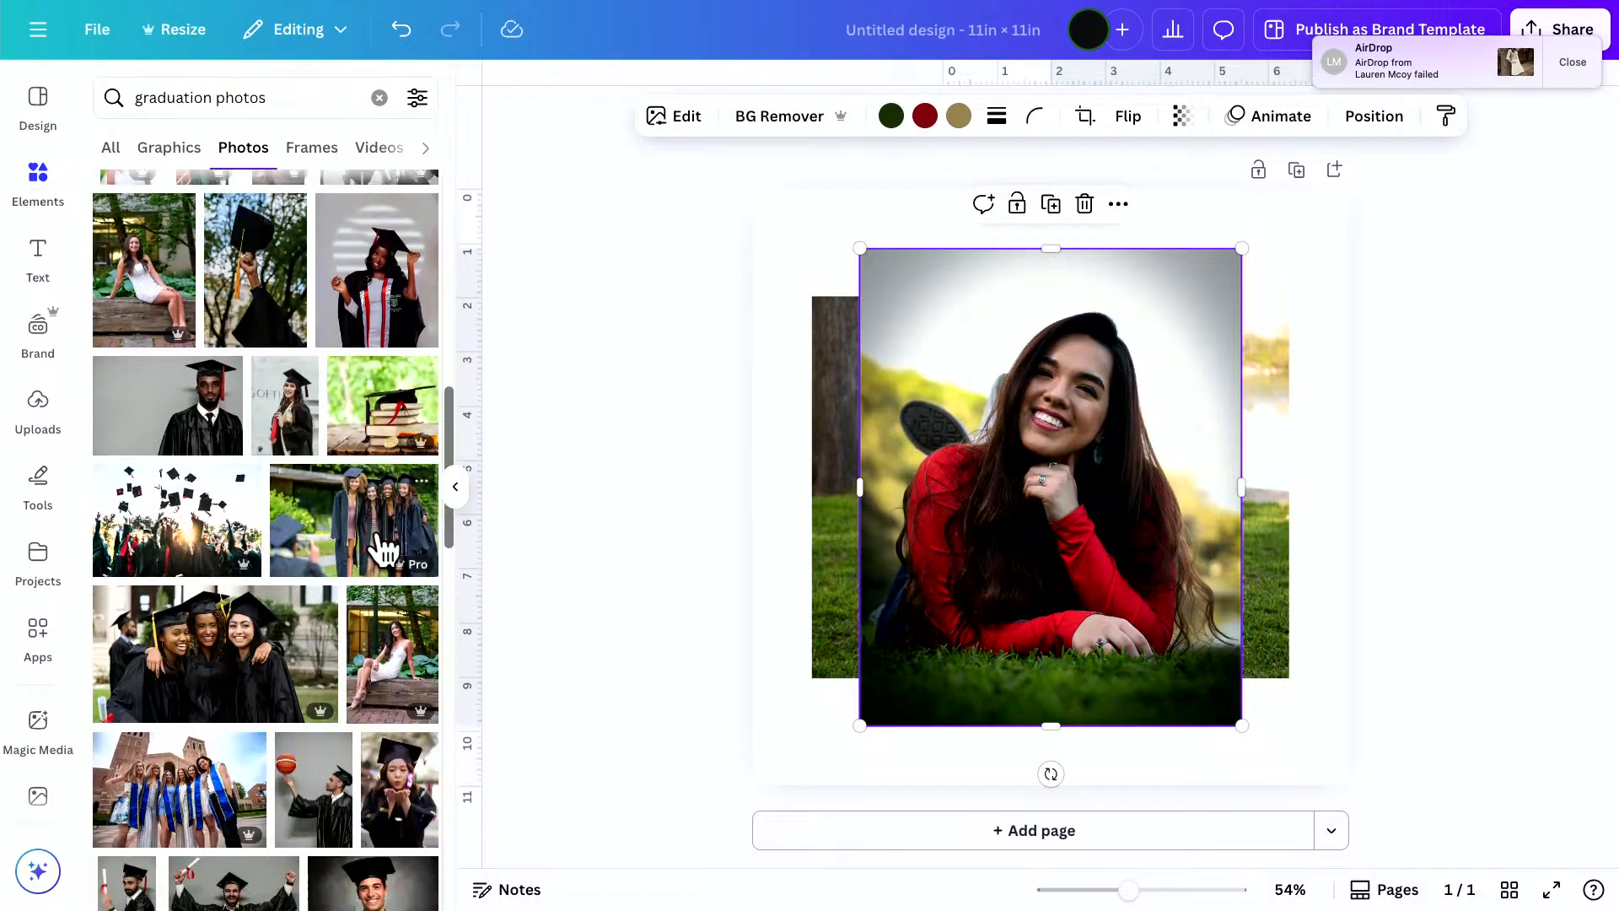
pyautogui.scroll(-5, 385, 549)
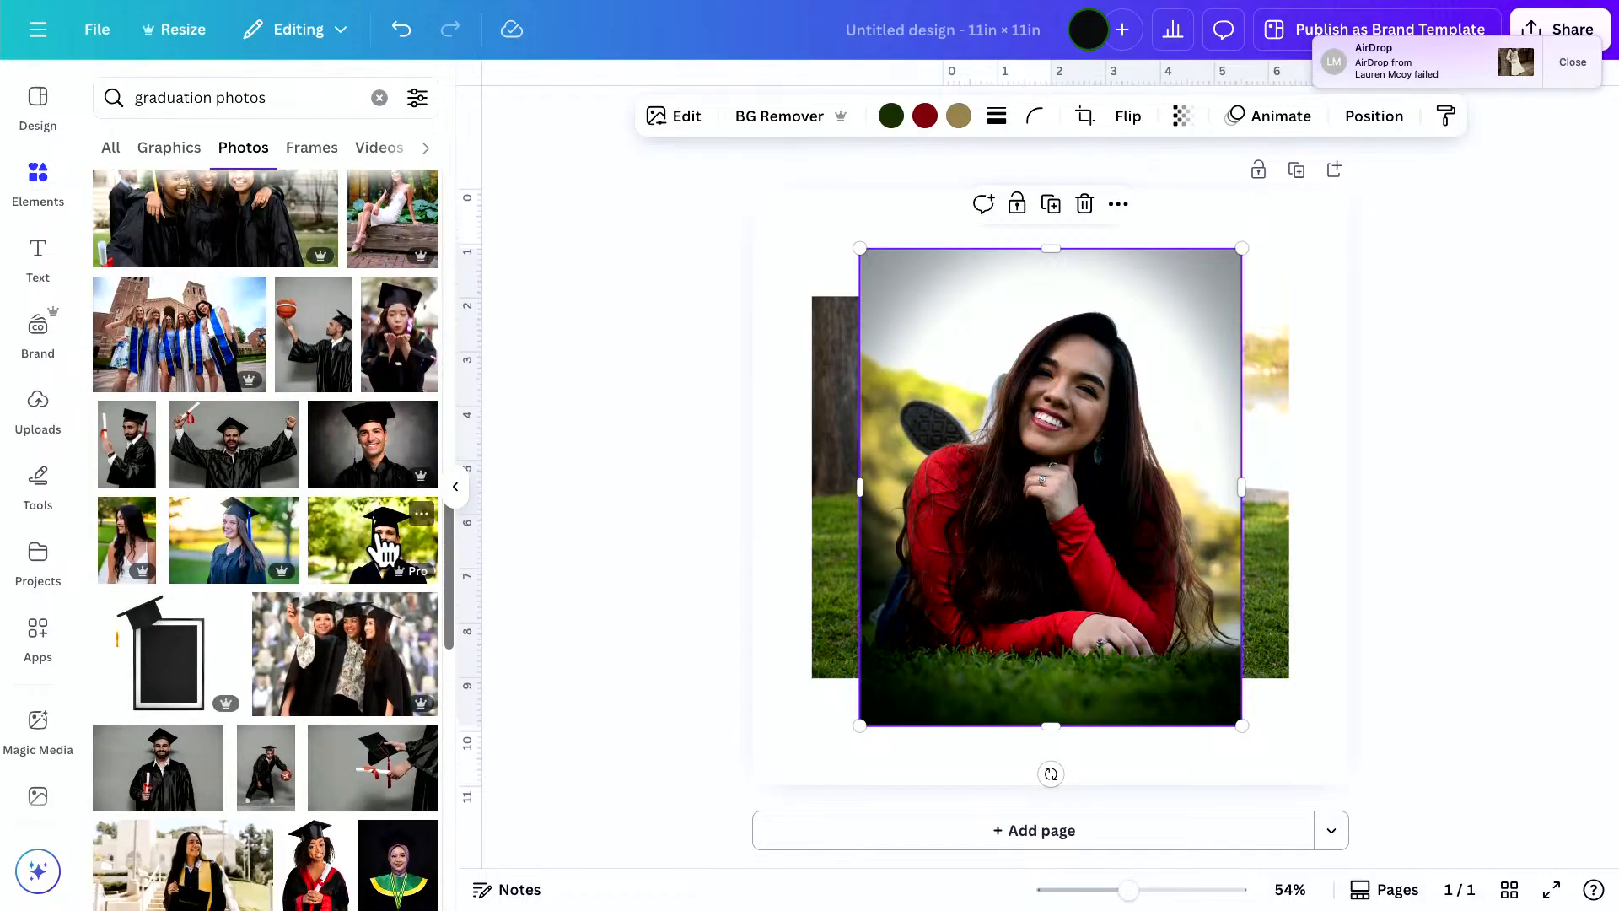
pyautogui.scroll(-2, 325, 489)
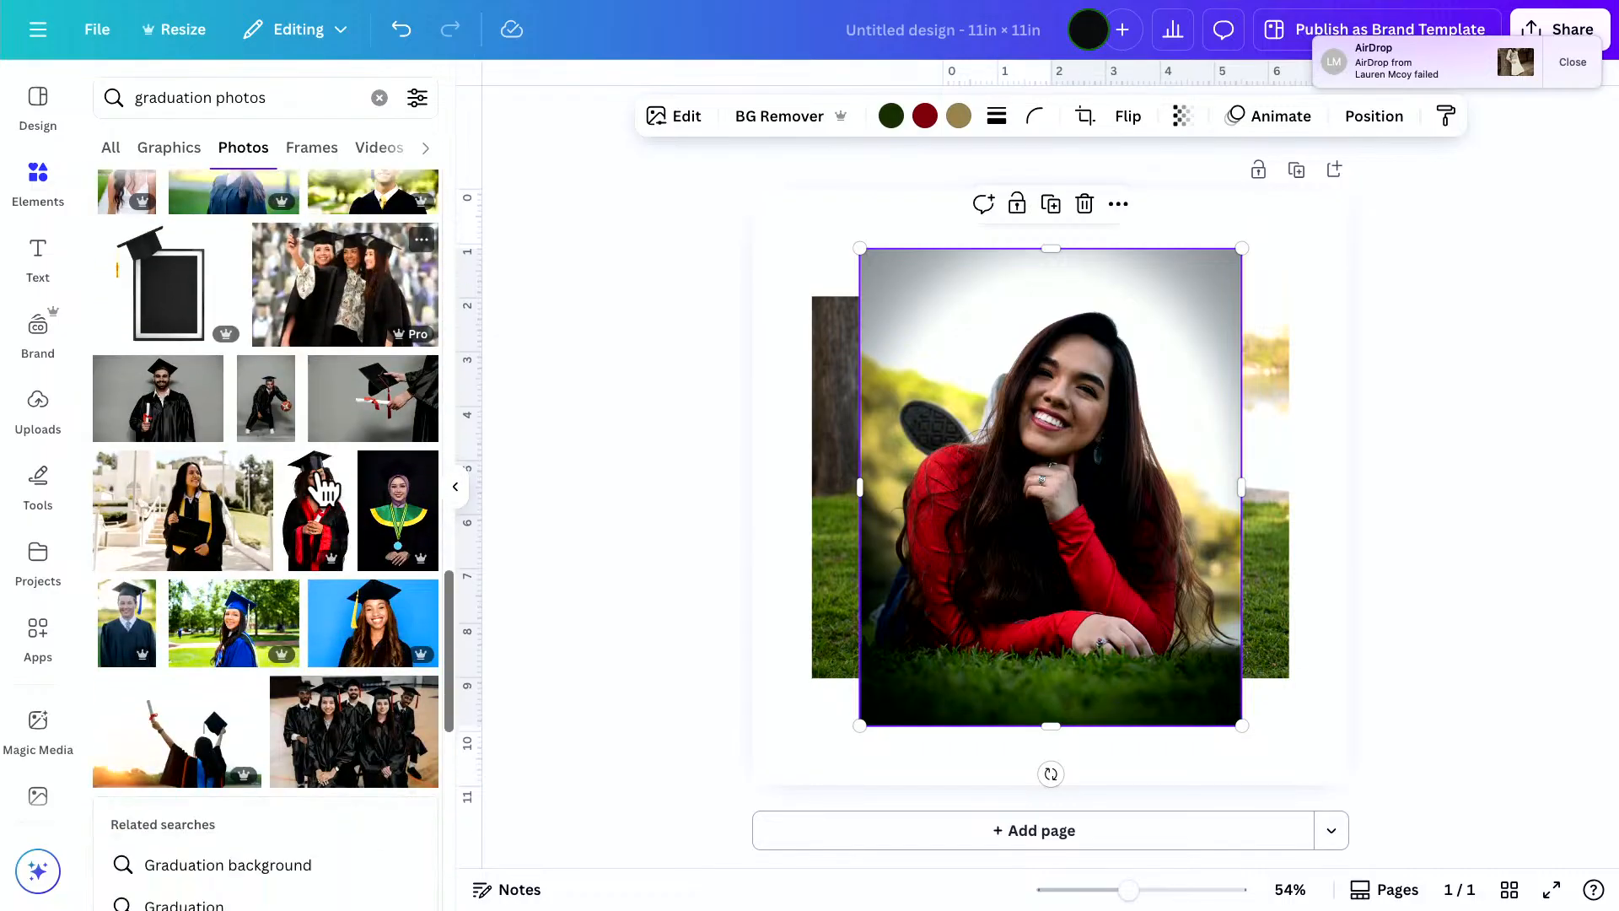
pyautogui.scroll(12, 325, 489)
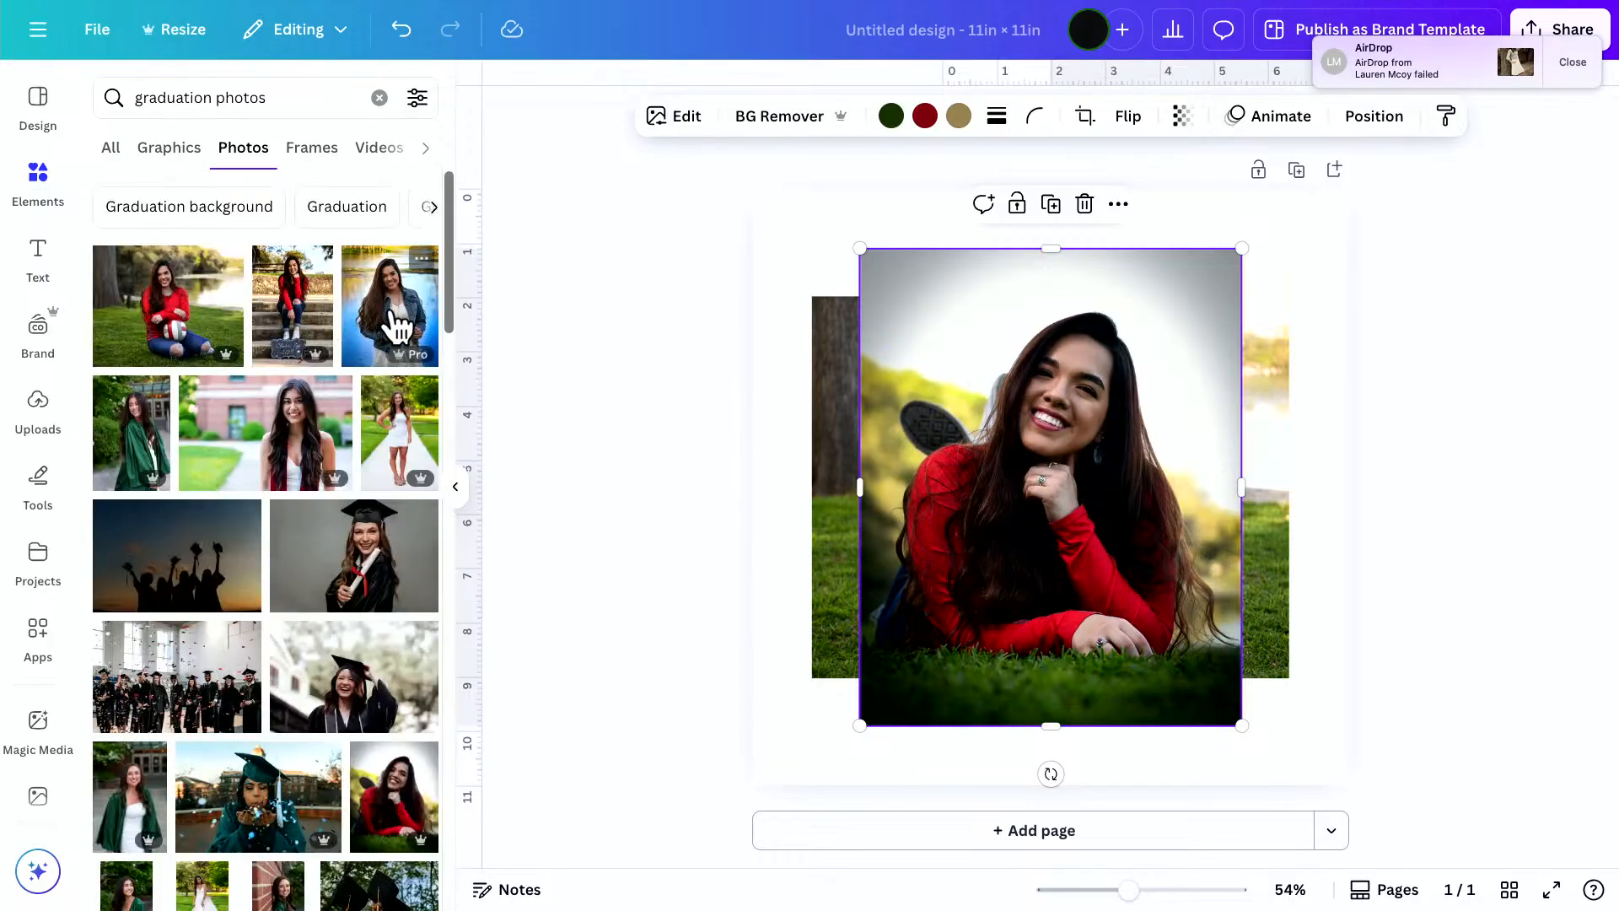
pyautogui.click(396, 439)
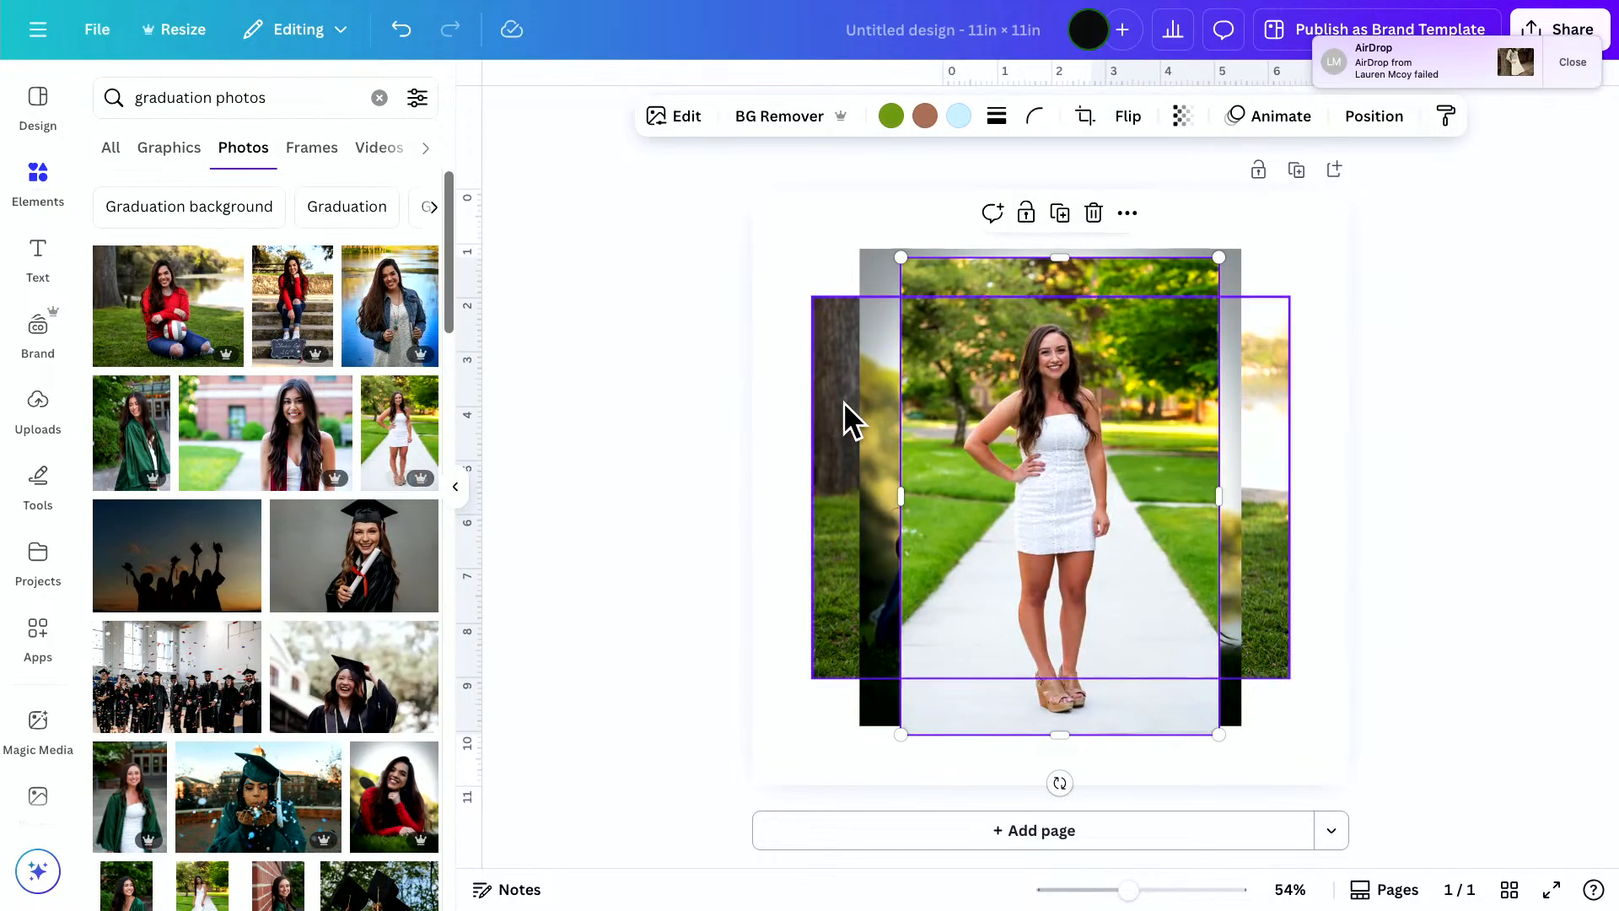
pyautogui.hotkey('ctrl', 'z')
pyautogui.click(578, 386)
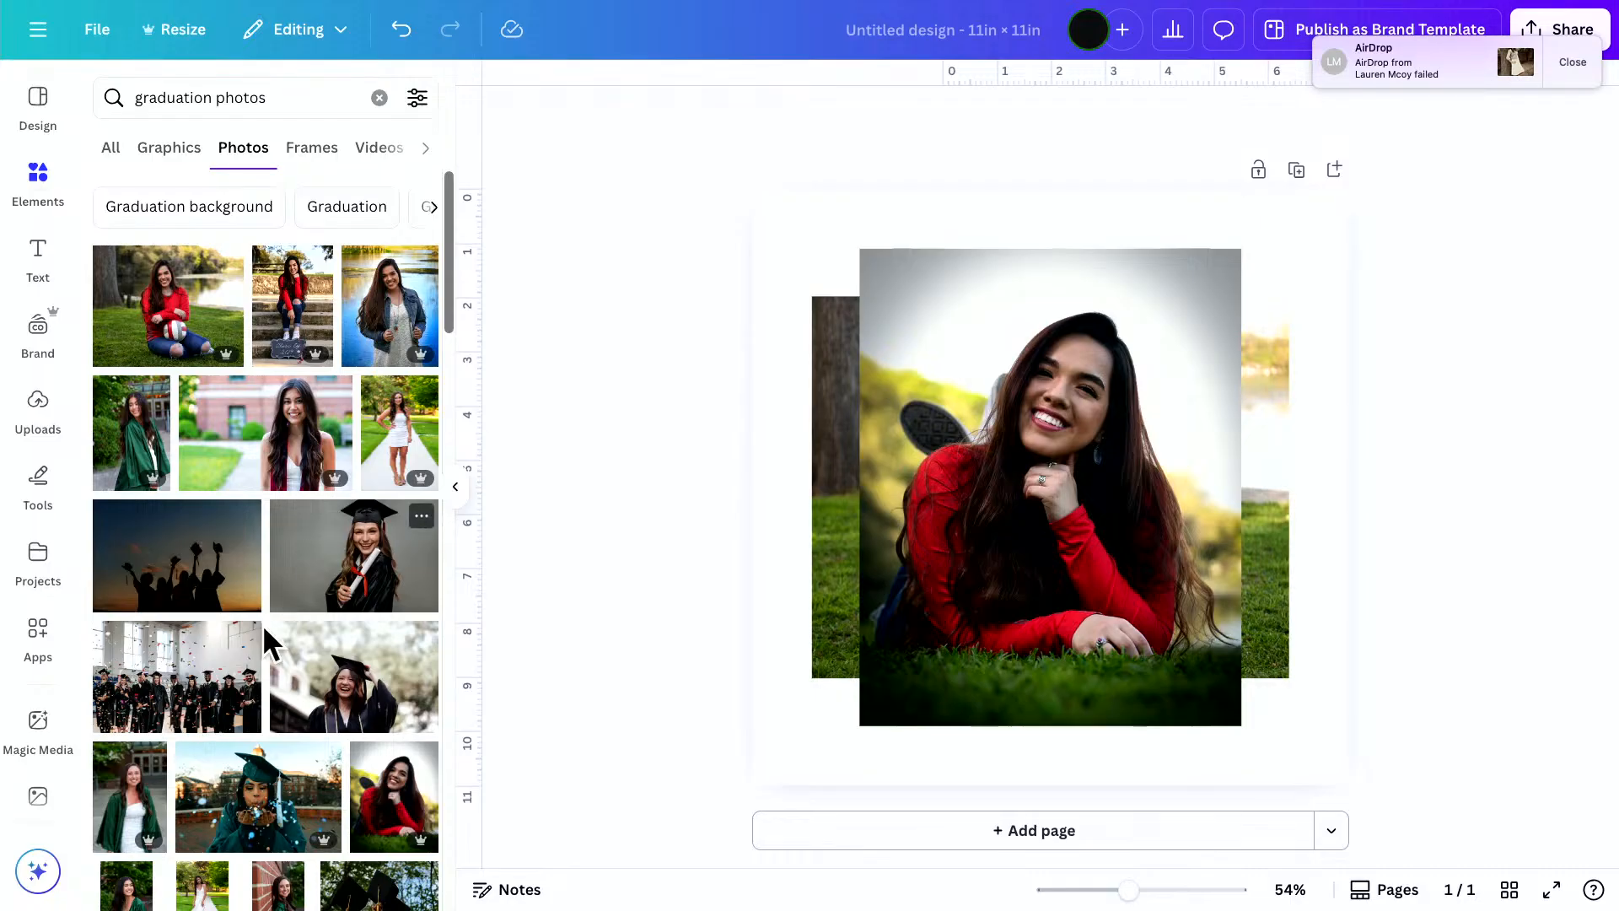
pyautogui.scroll(-2, 264, 597)
pyautogui.scroll(-2, 268, 643)
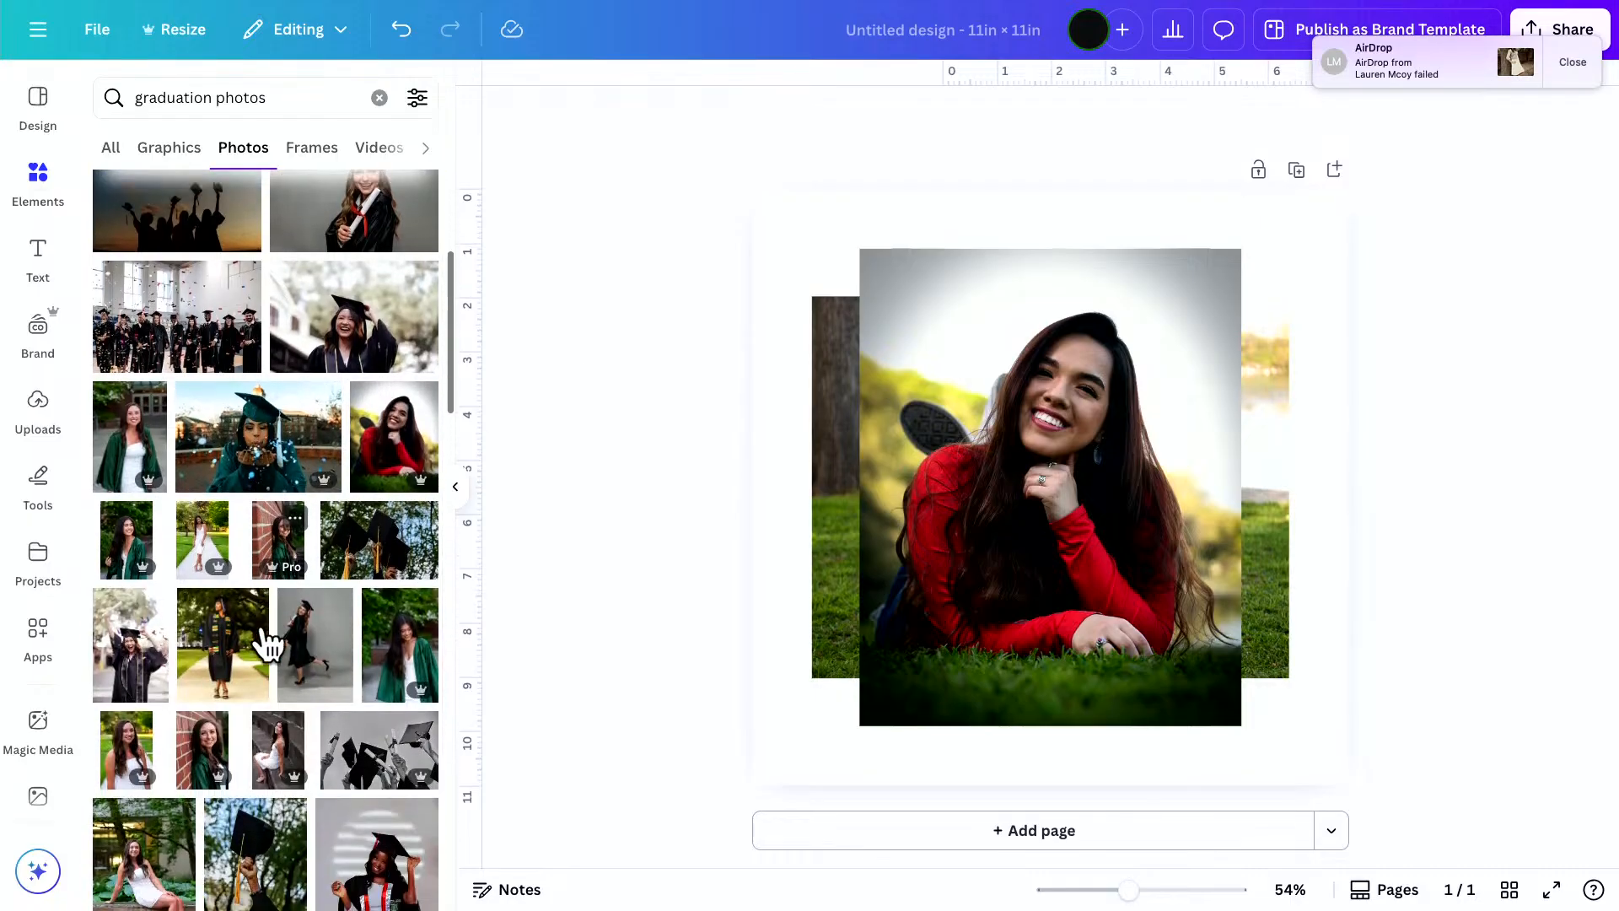
pyautogui.scroll(-1, 268, 643)
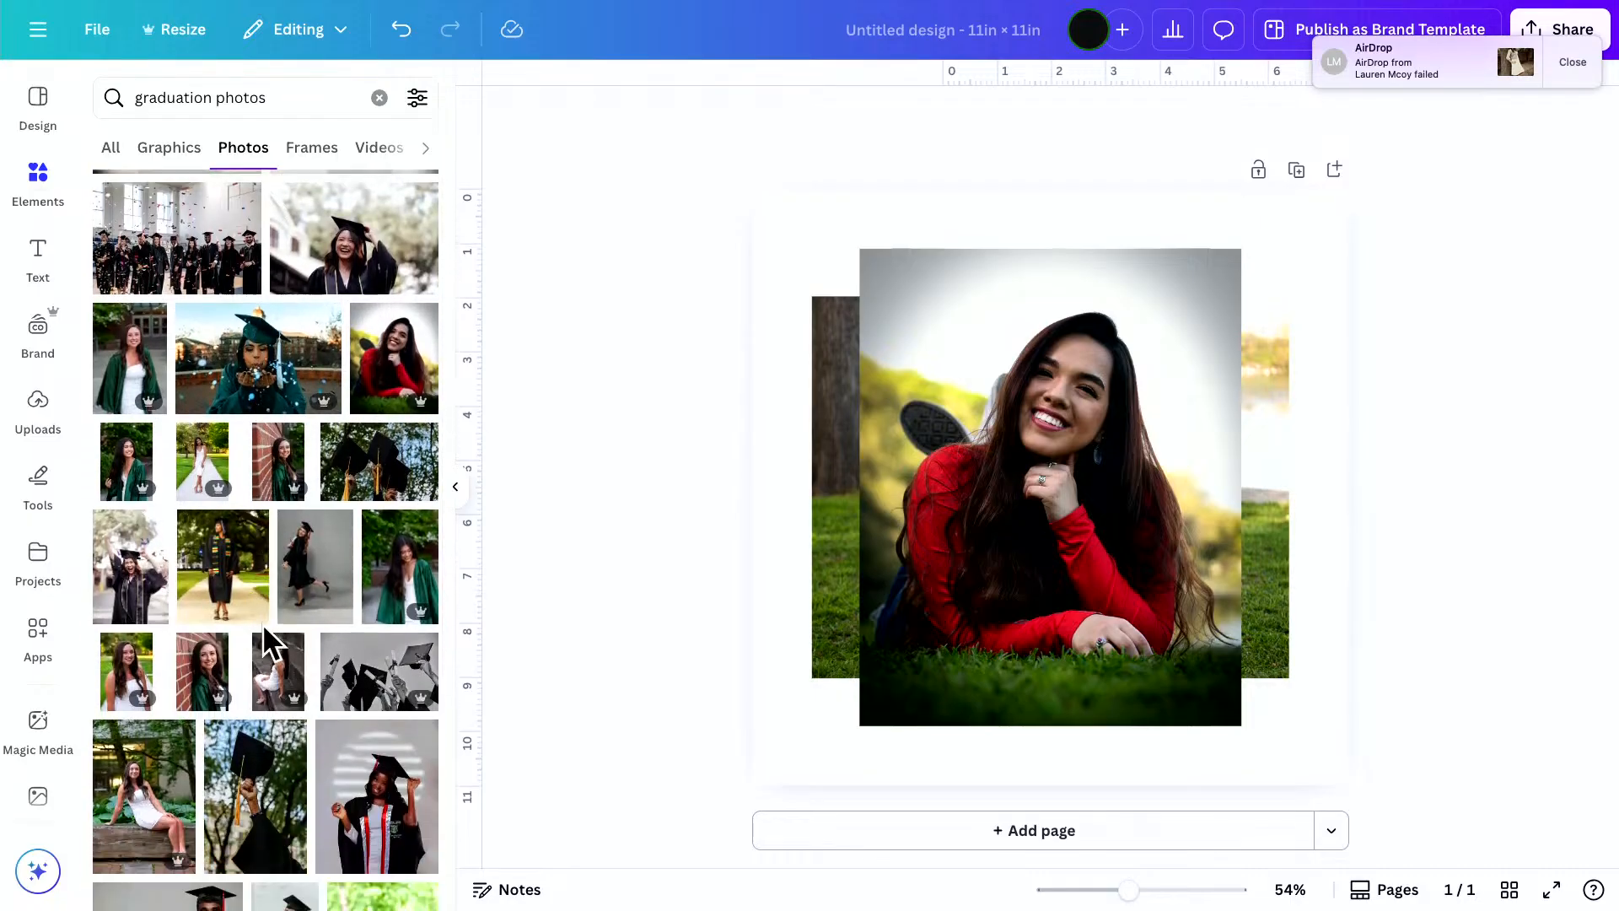
pyautogui.scroll(-5, 264, 643)
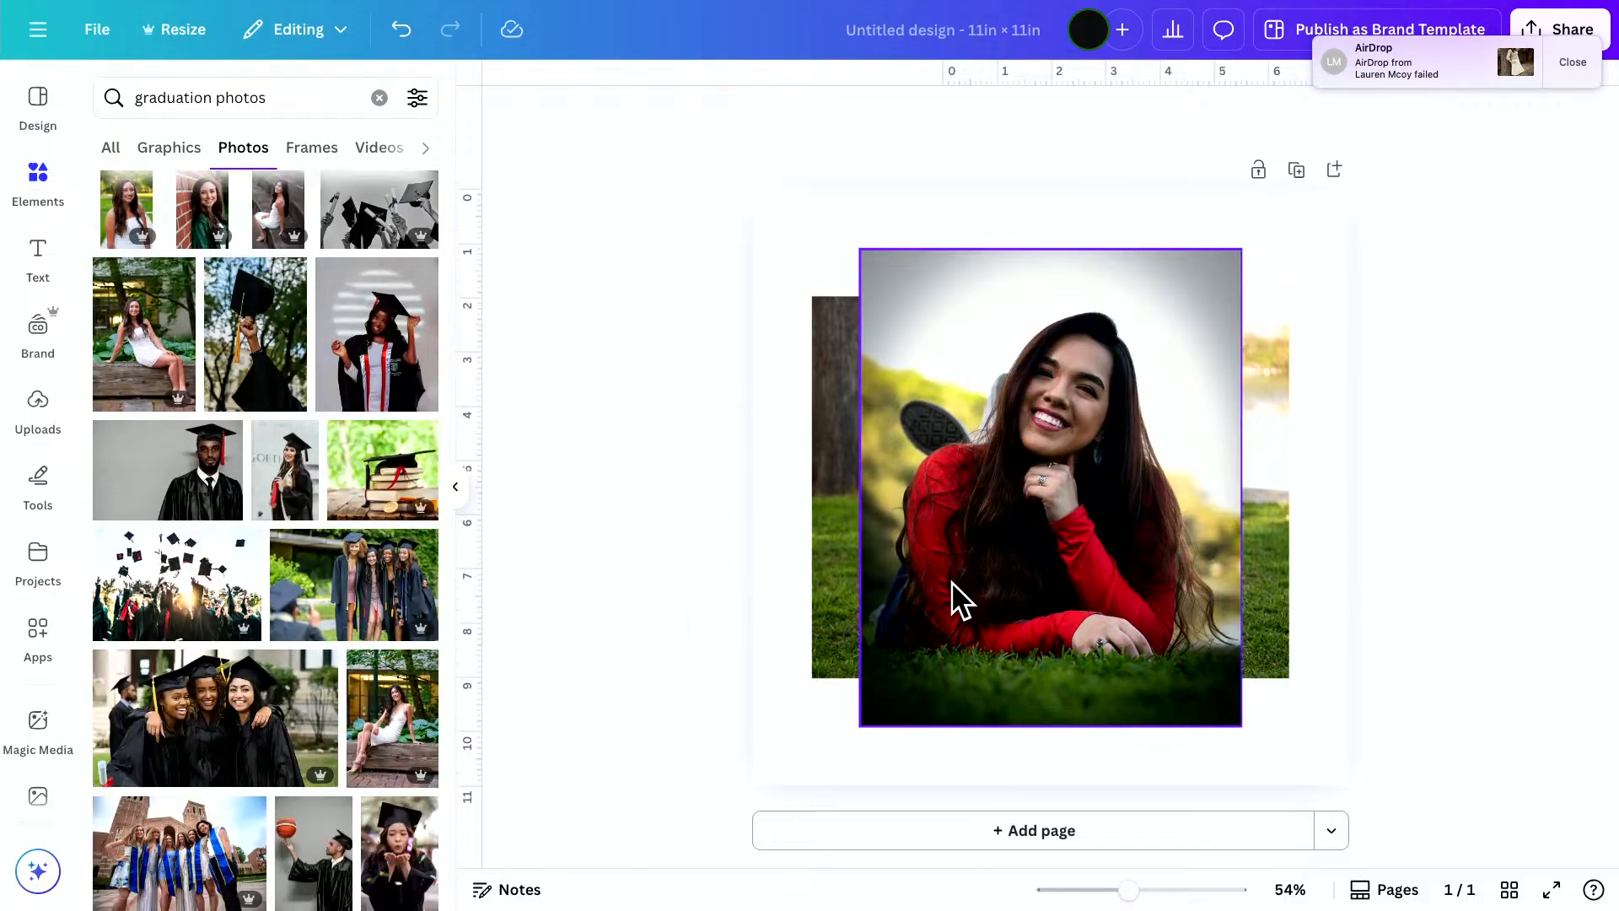
# Remove the backgrounds of the three red-sweater photos and spread the cutouts apart across the page
pyautogui.click(961, 601)
pyautogui.click(779, 115)
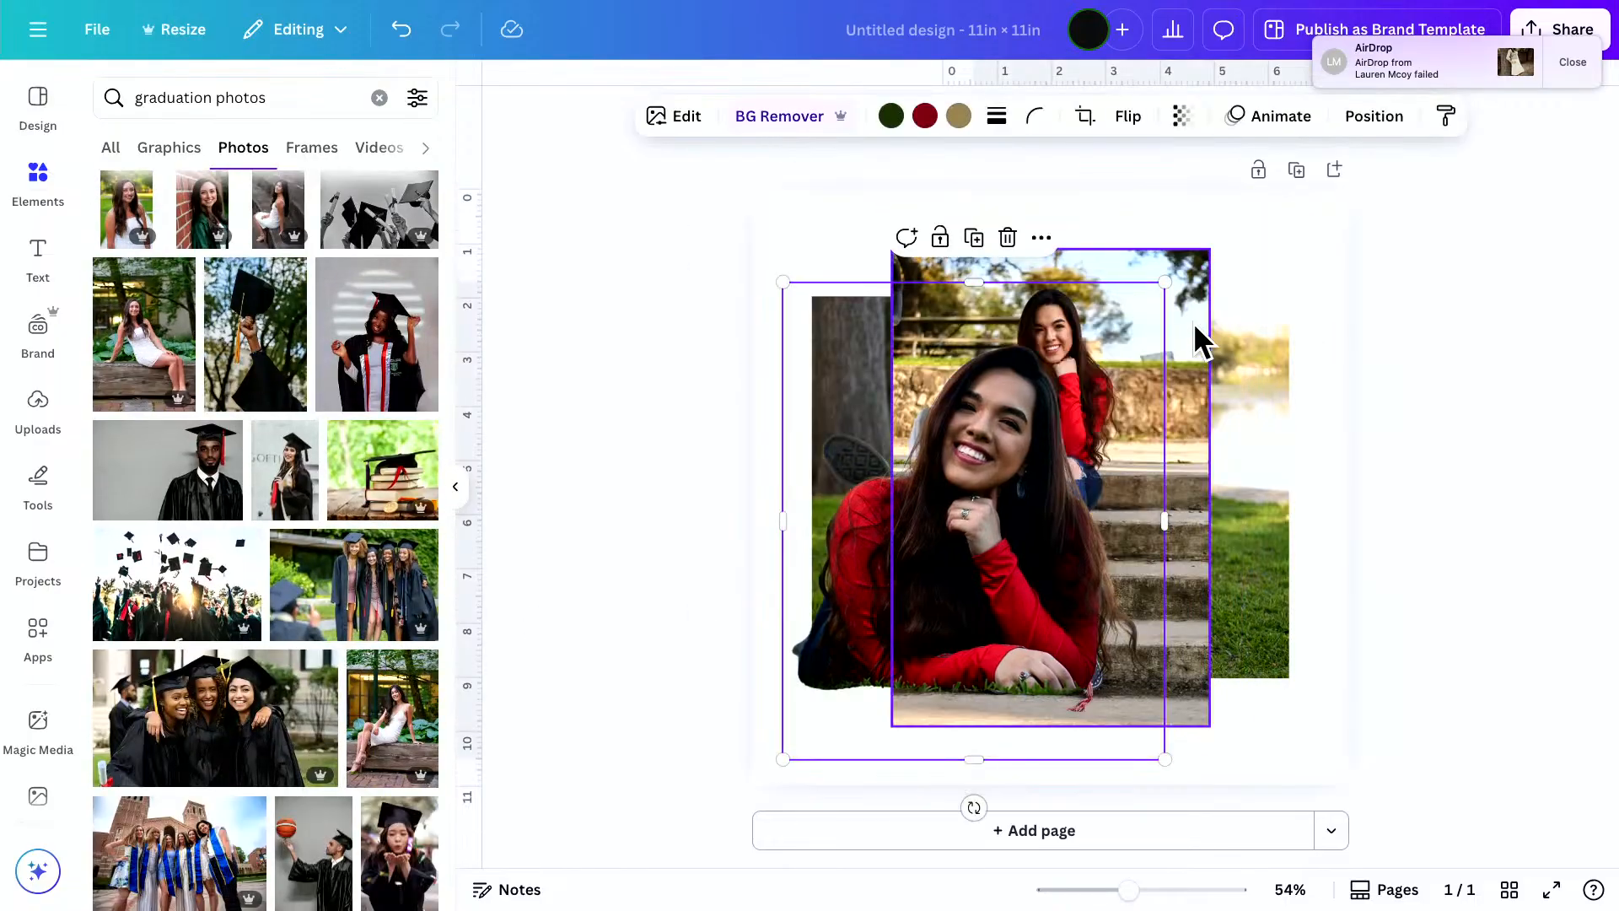
pyautogui.click(799, 118)
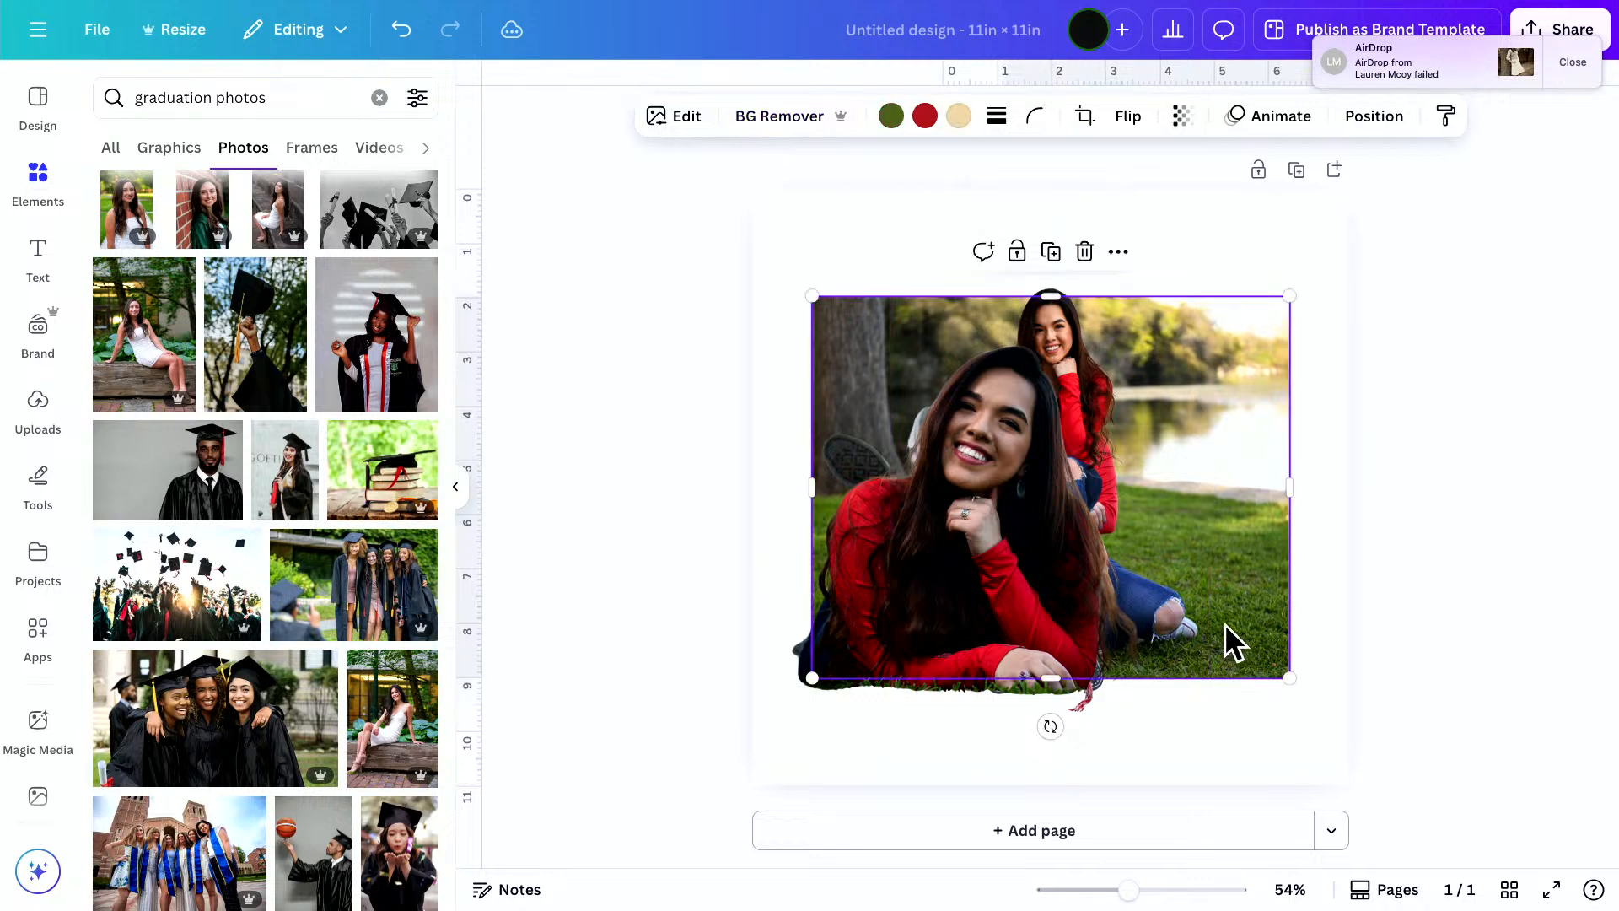
pyautogui.click(788, 118)
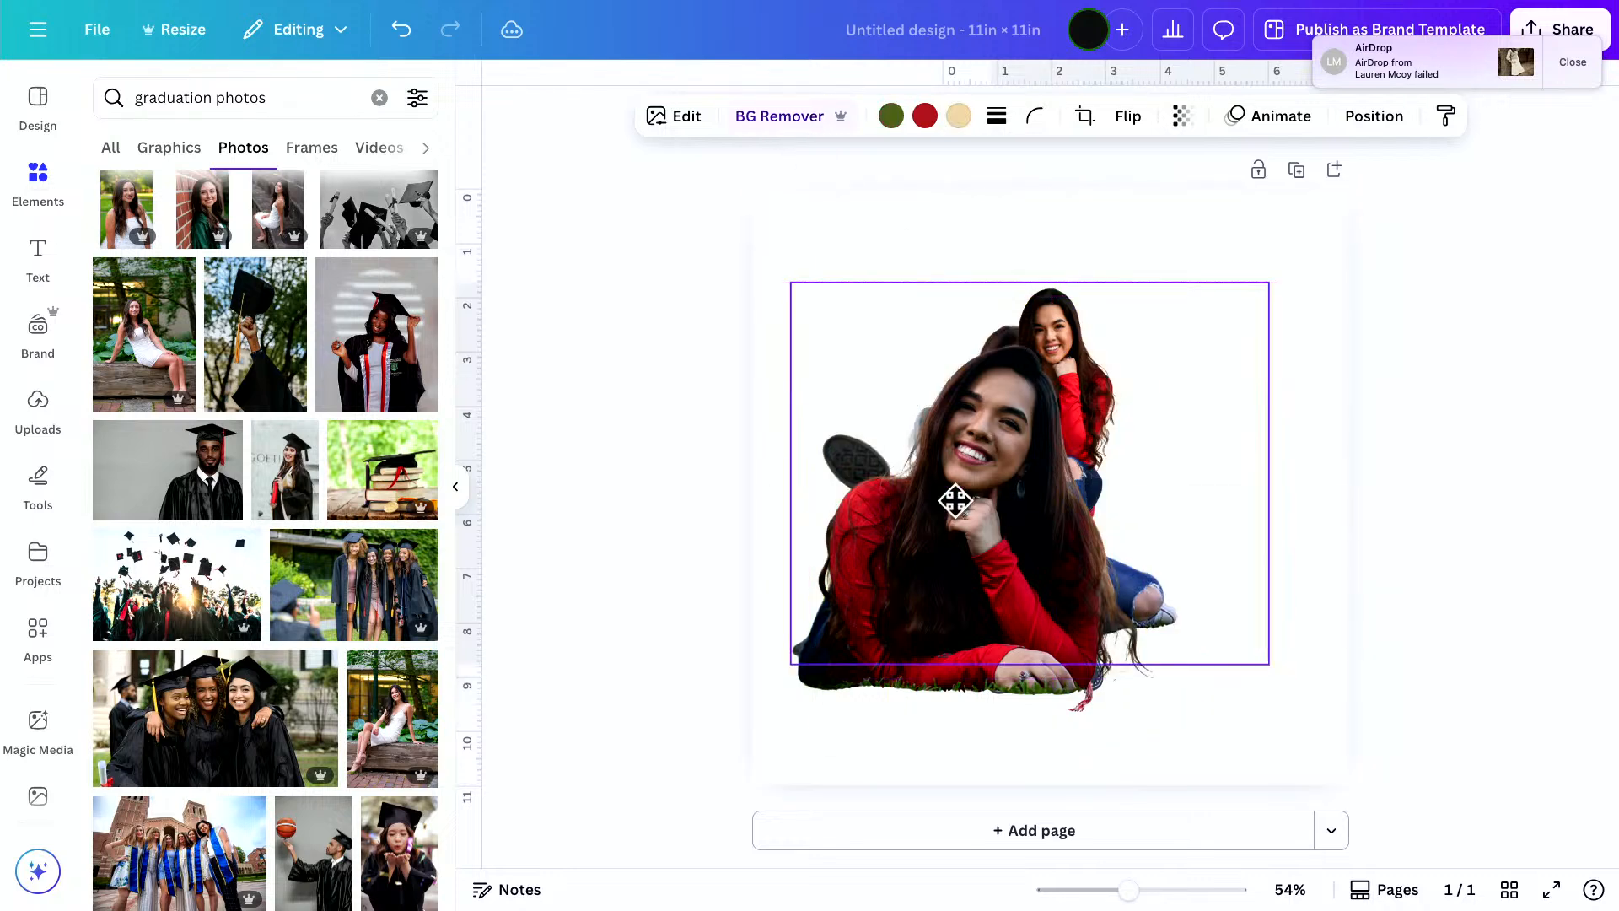
pyautogui.moveTo(955, 501); pyautogui.dragTo(773, 709)
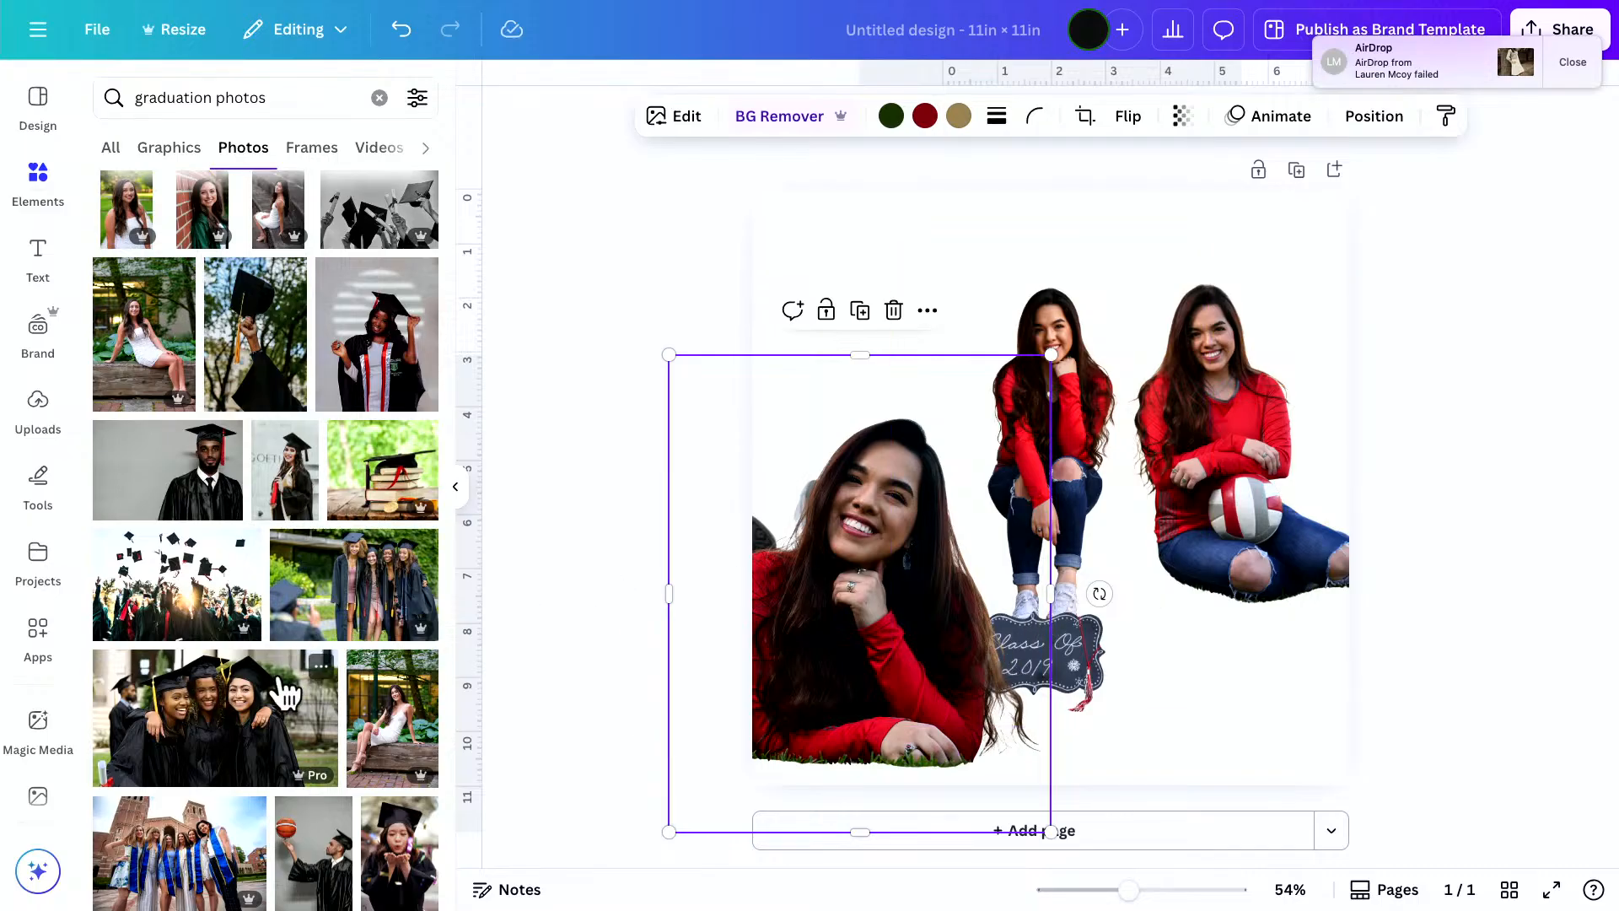
pyautogui.scroll(-7, 287, 693)
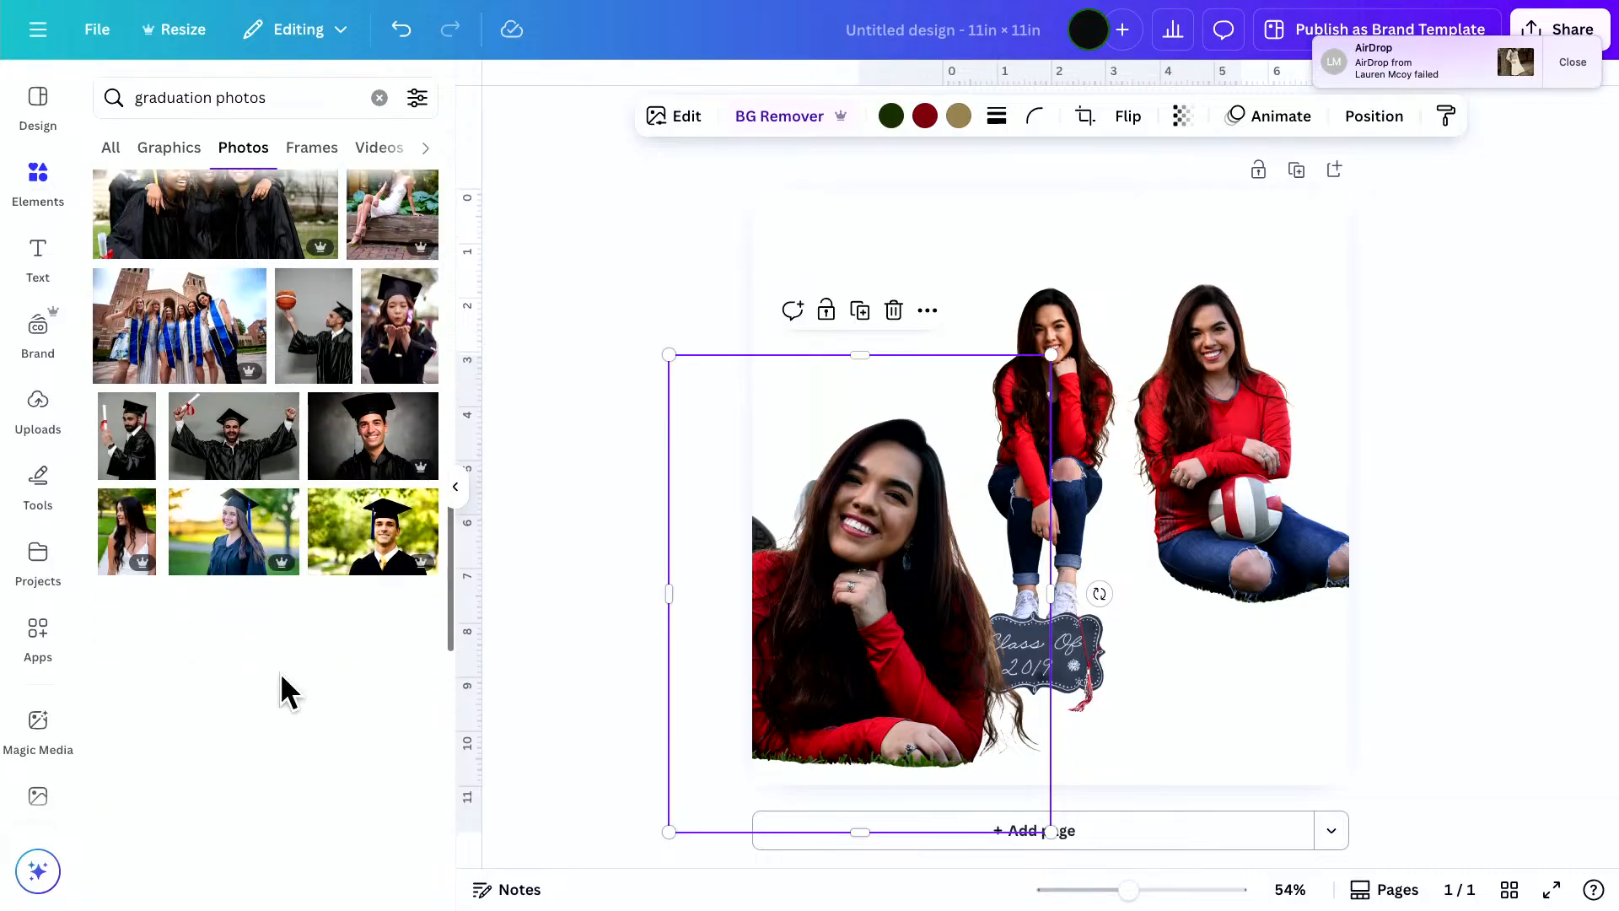
pyautogui.scroll(-3, 287, 693)
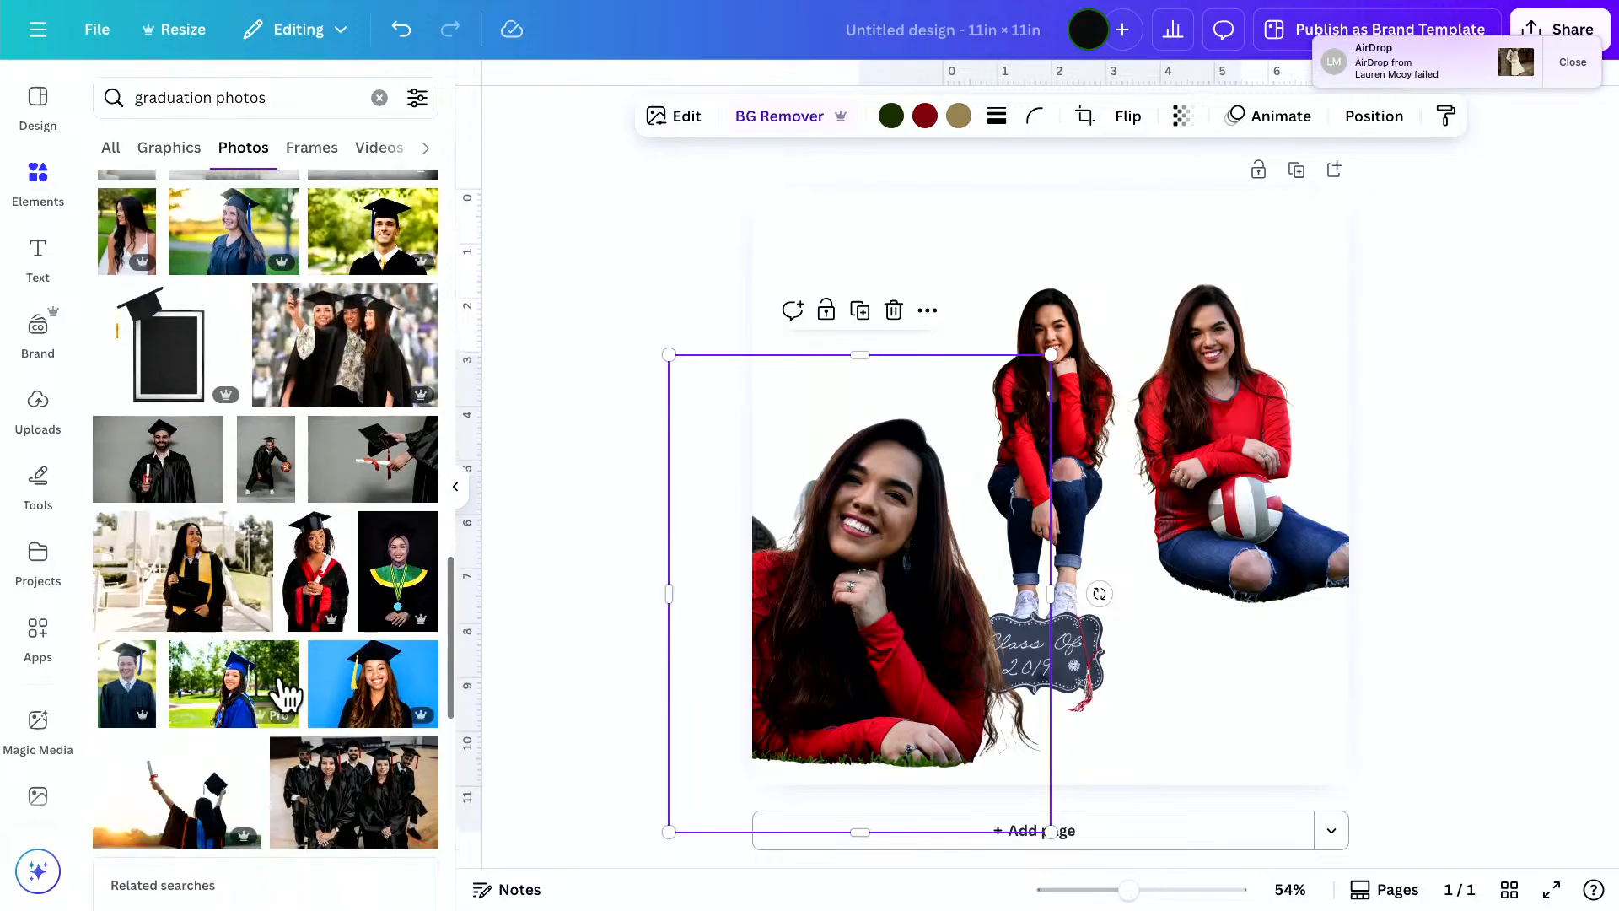
pyautogui.scroll(3, 287, 693)
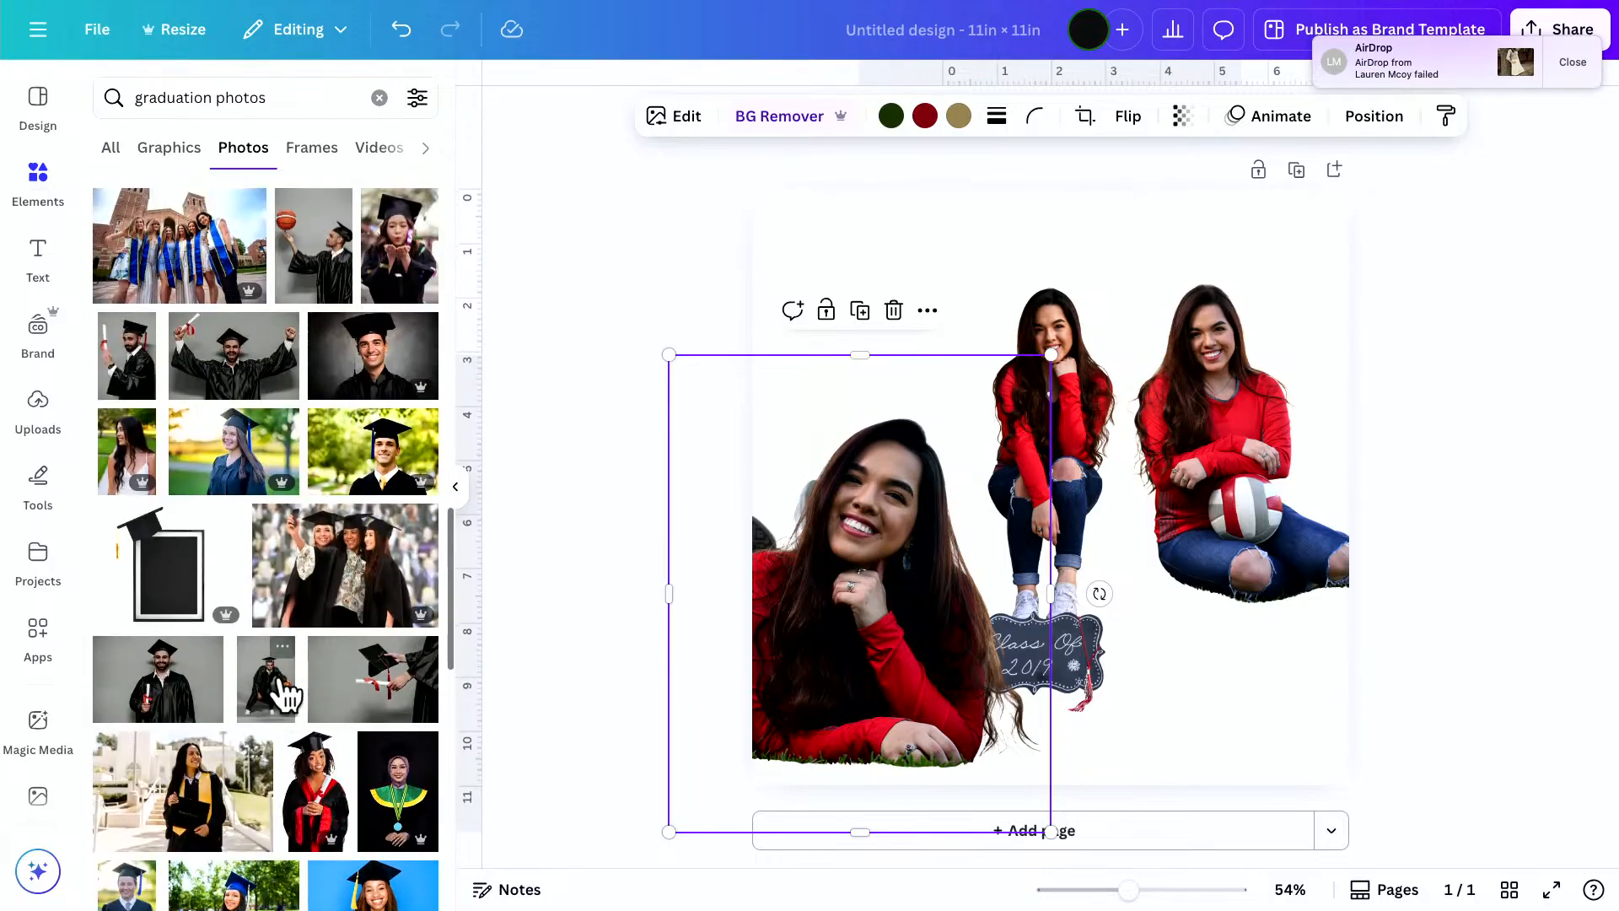
pyautogui.click(128, 458)
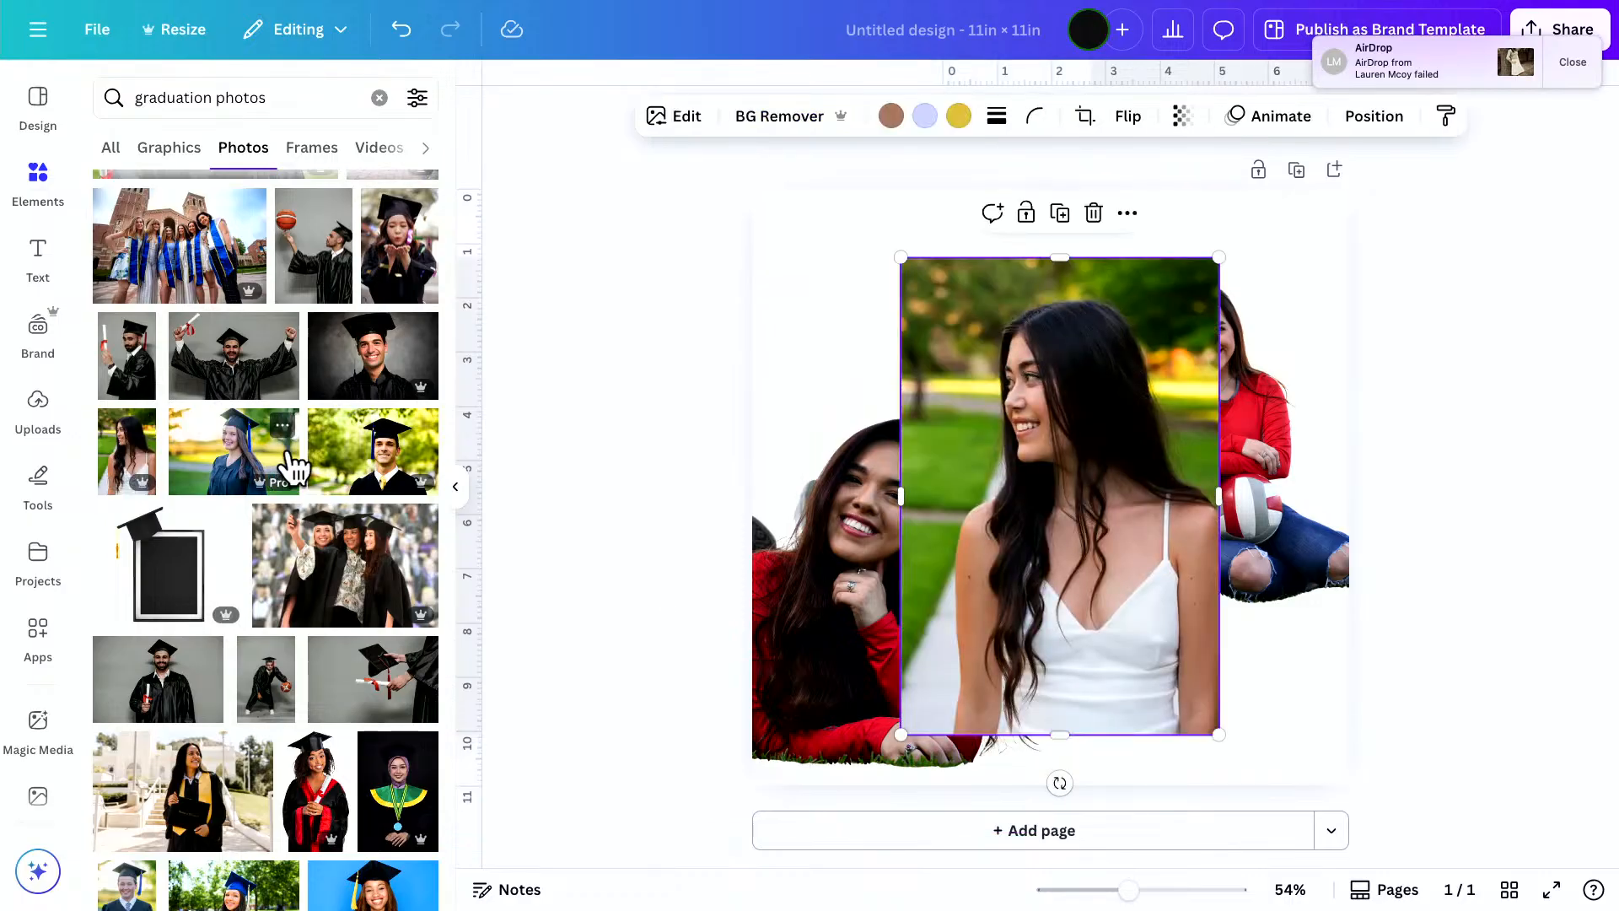
pyautogui.scroll(-6, 329, 489)
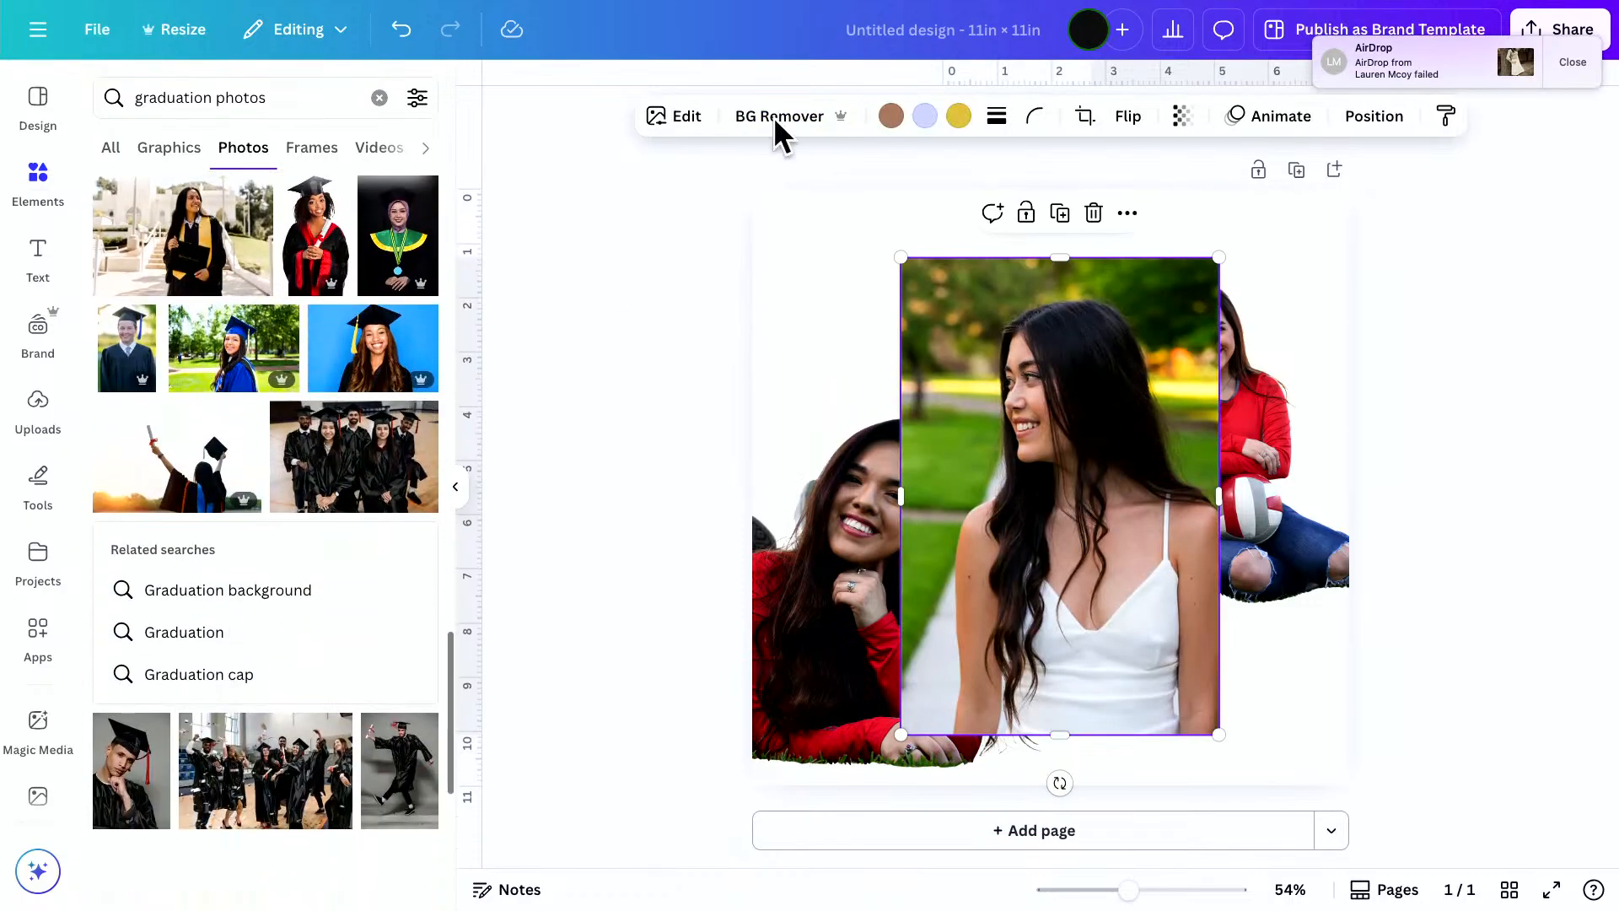
pyautogui.click(792, 118)
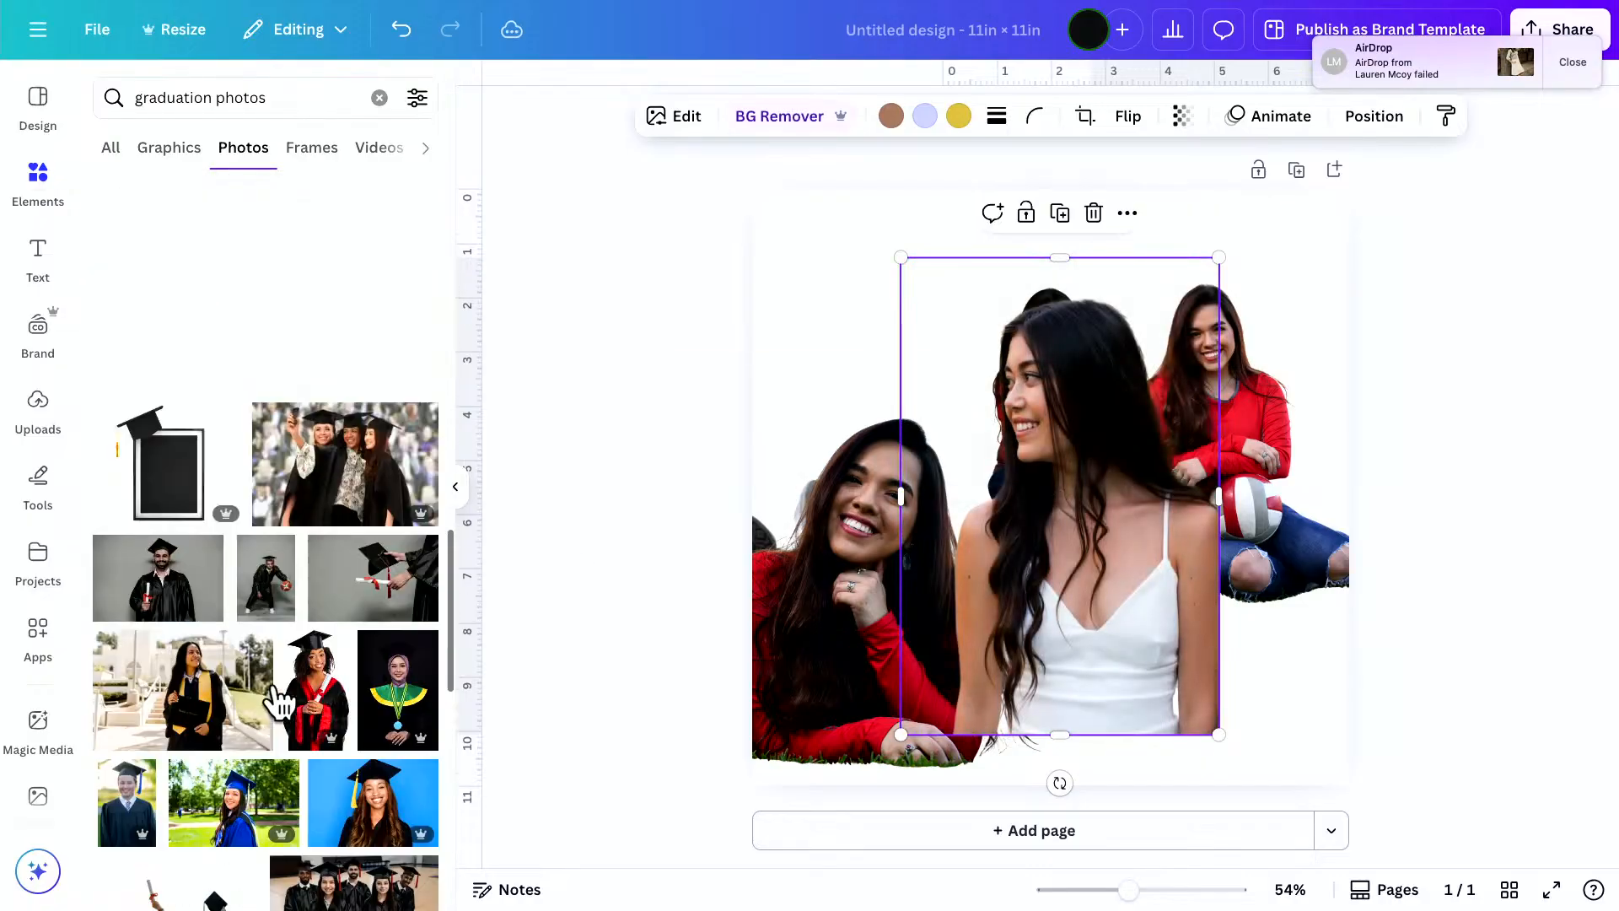
pyautogui.moveTo(293, 304); pyautogui.dragTo(1020, 442)
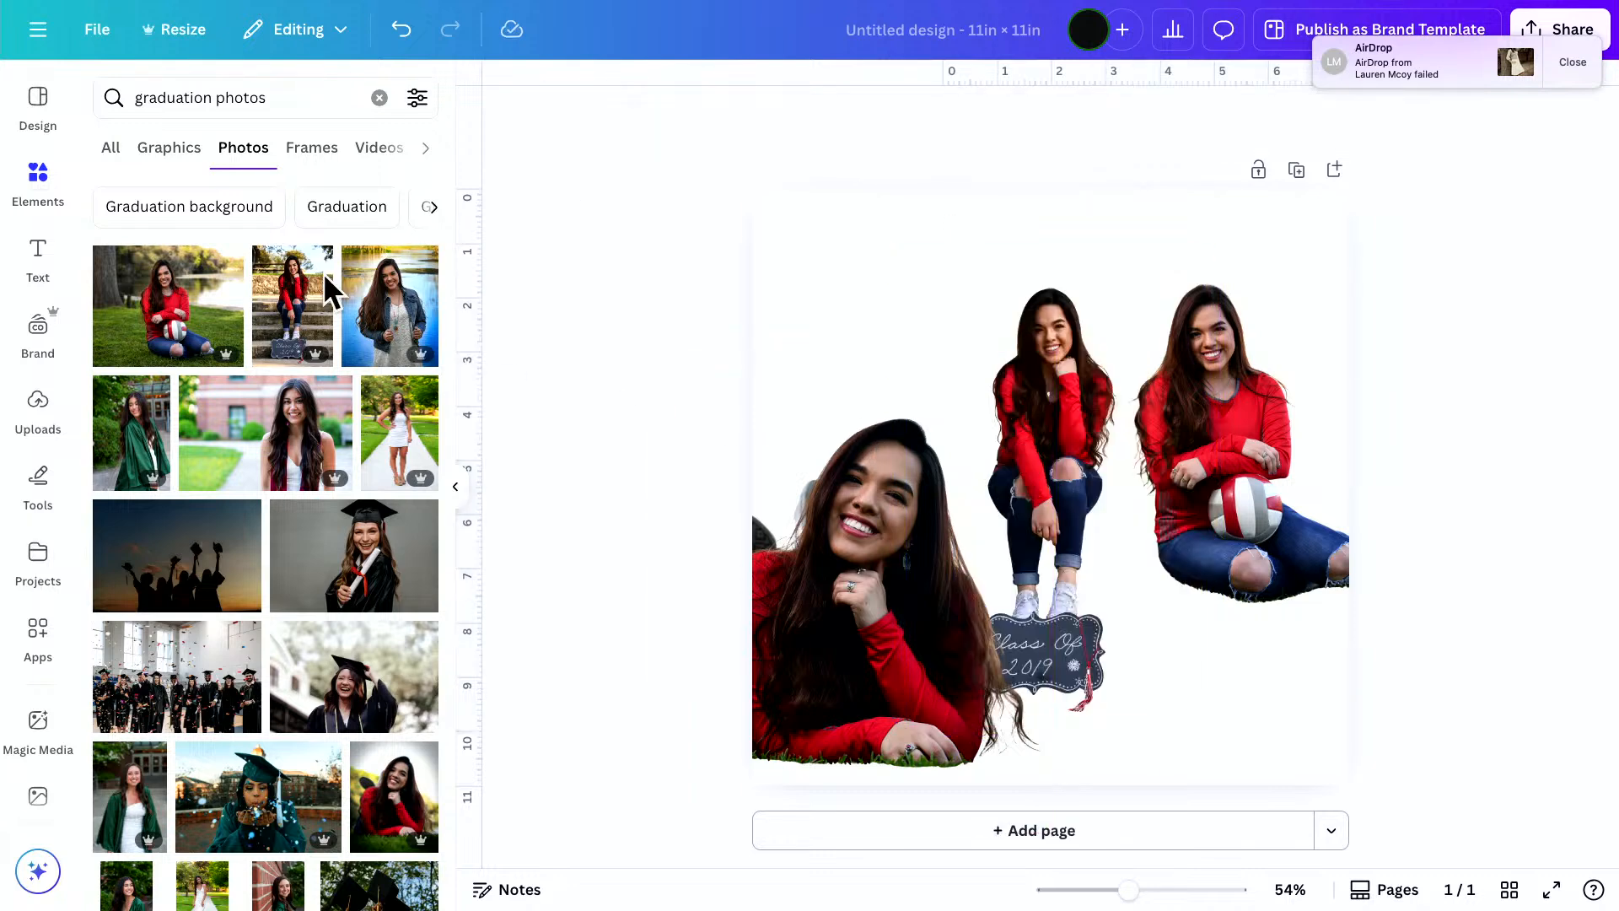
# Add the denim-jacket photo by the lake, remove its background and move the cutout toward the page's left side
pyautogui.click(408, 341)
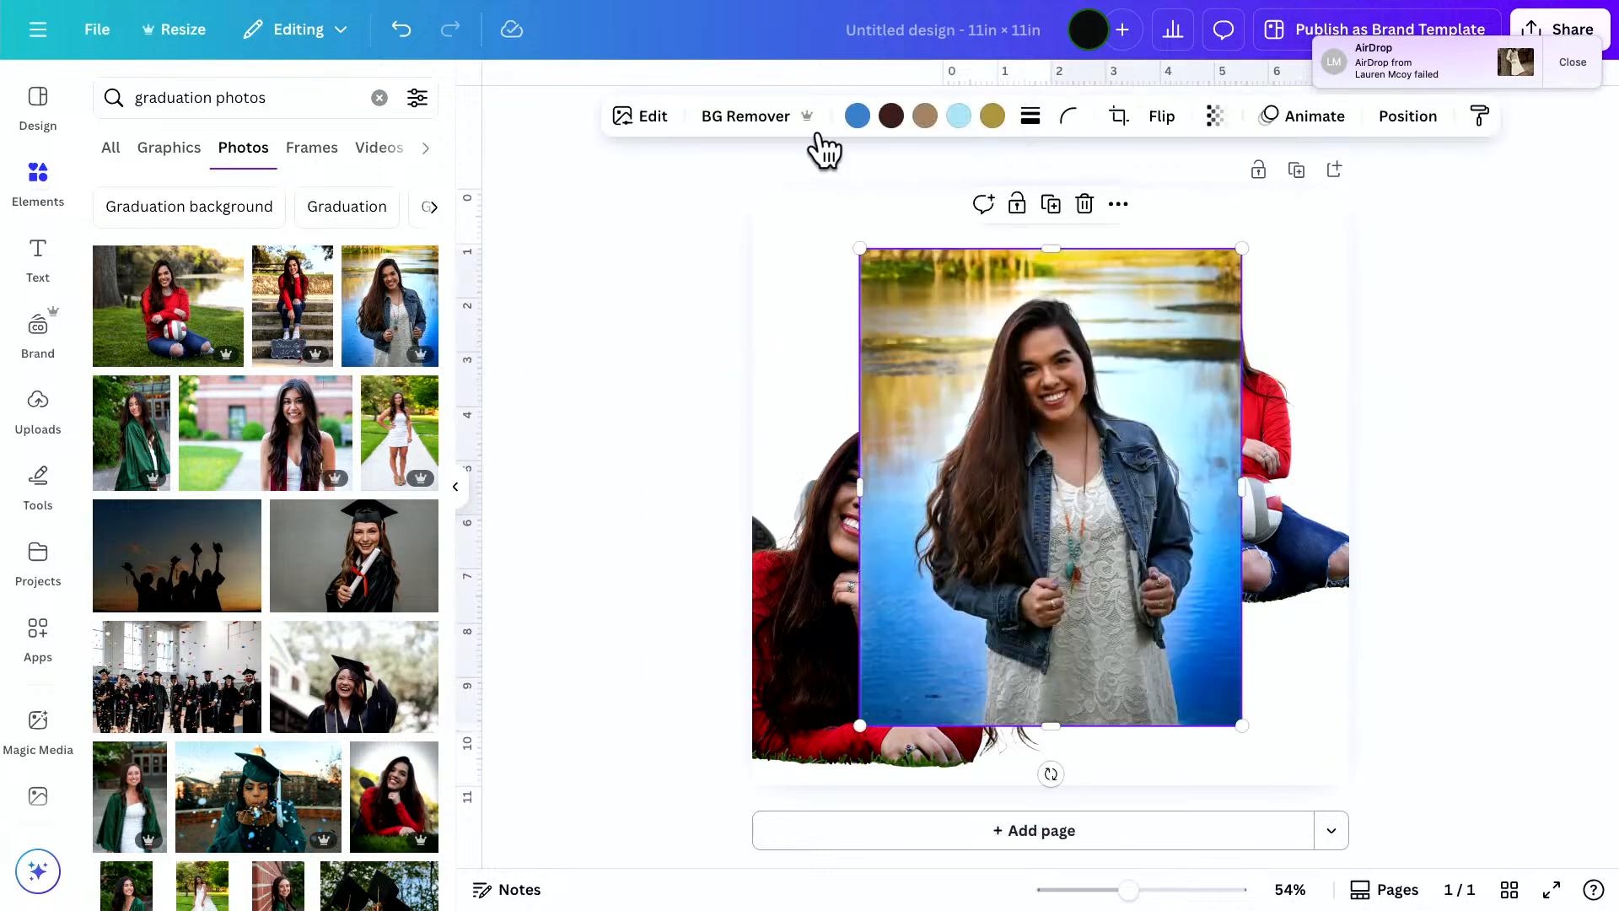
pyautogui.click(740, 118)
pyautogui.moveTo(1059, 592); pyautogui.dragTo(936, 506)
# Move the lying cutout to the page's lower-right corner, then shrink the denim-jacket cutout and place it at the upper left of the page
pyautogui.moveTo(824, 737); pyautogui.dragTo(1185, 734)
pyautogui.click(954, 408)
pyautogui.moveTo(953, 408); pyautogui.dragTo(896, 430)
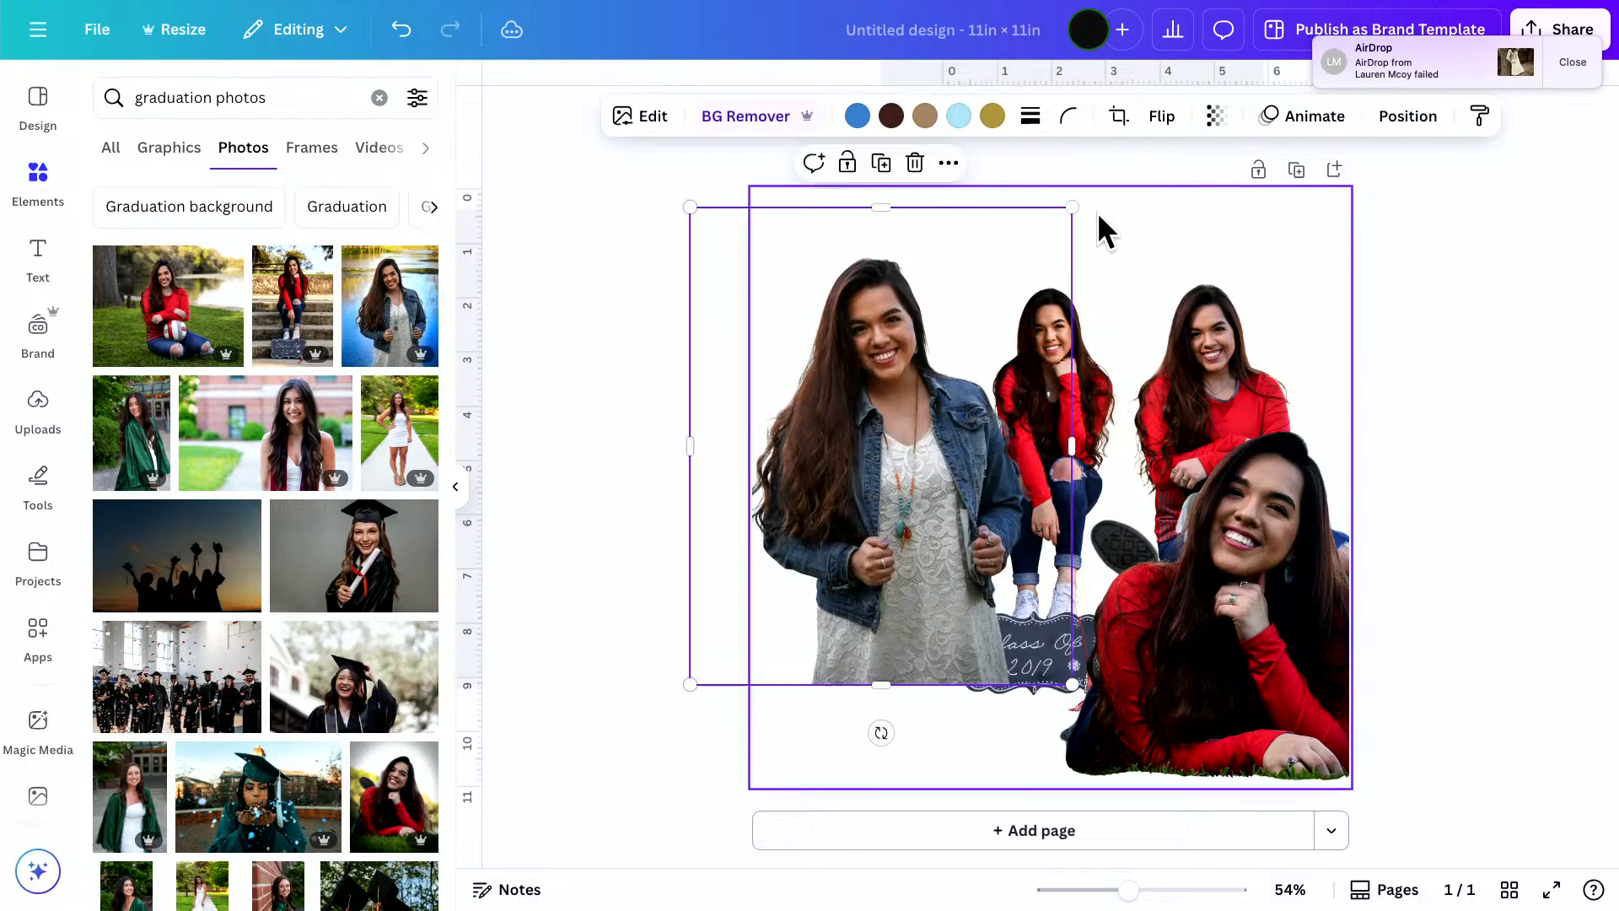
pyautogui.moveTo(1071, 209); pyautogui.dragTo(946, 359)
pyautogui.moveTo(801, 540); pyautogui.dragTo(907, 408)
# Shrink the lying red-sweater cutout and move it to the top middle of the page
pyautogui.click(1231, 560)
pyautogui.moveTo(1230, 560); pyautogui.dragTo(1231, 555)
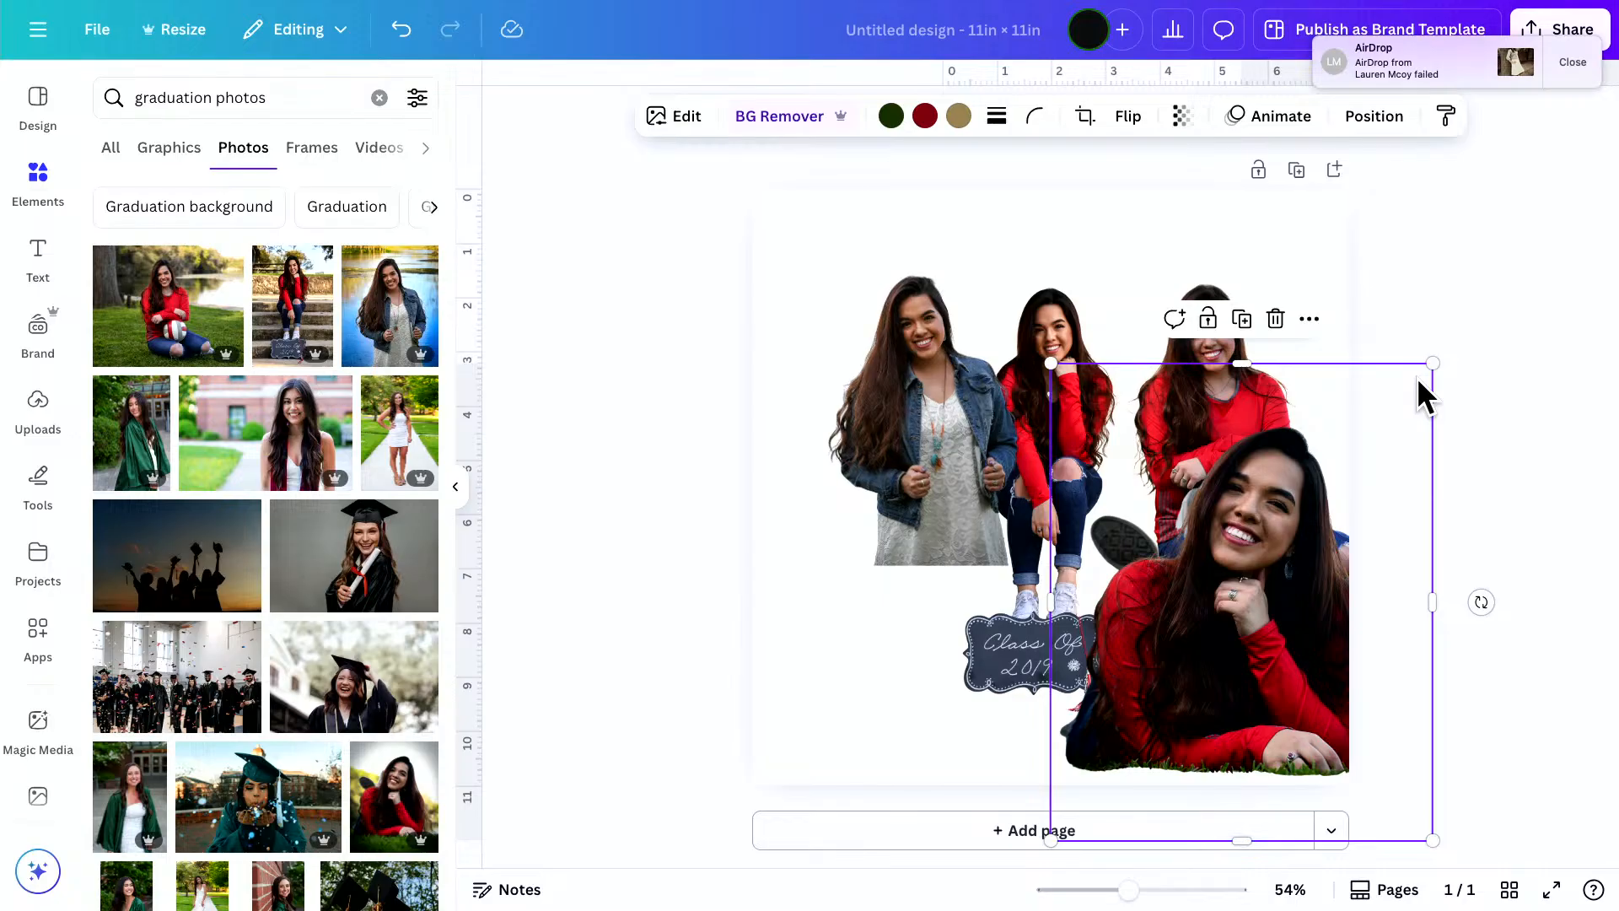
pyautogui.moveTo(1436, 358); pyautogui.dragTo(1290, 542)
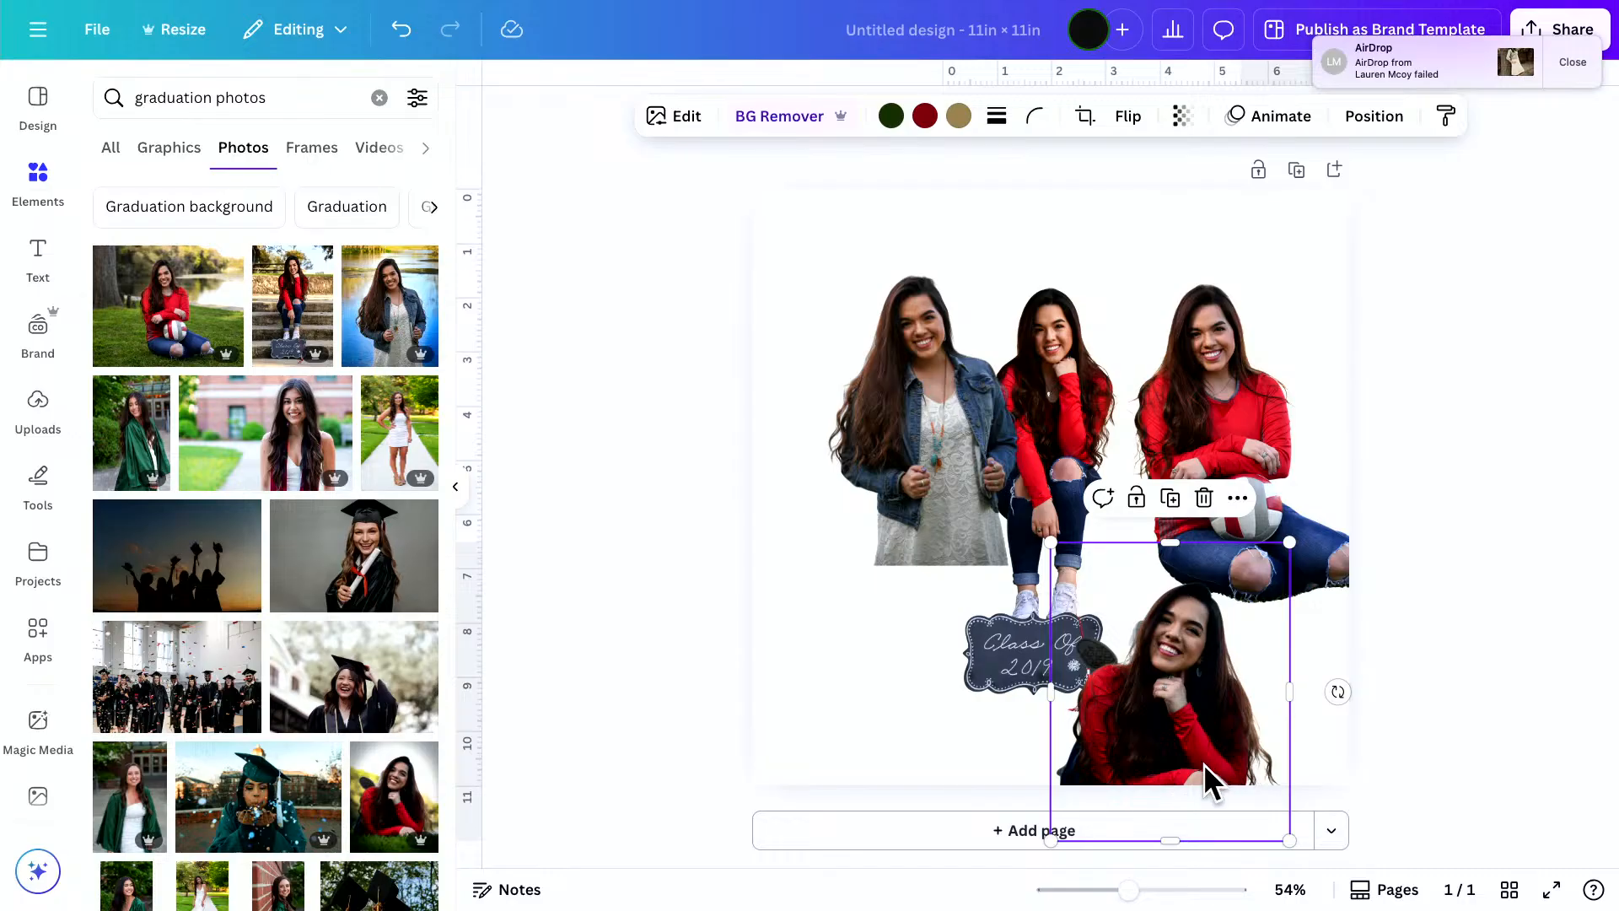
pyautogui.moveTo(1192, 747); pyautogui.dragTo(1033, 391)
# Move the Class of 2019 cutout beside the volleyball cutout and place the lying cutout between it and the denim-jacket cutout
pyautogui.click(1073, 651)
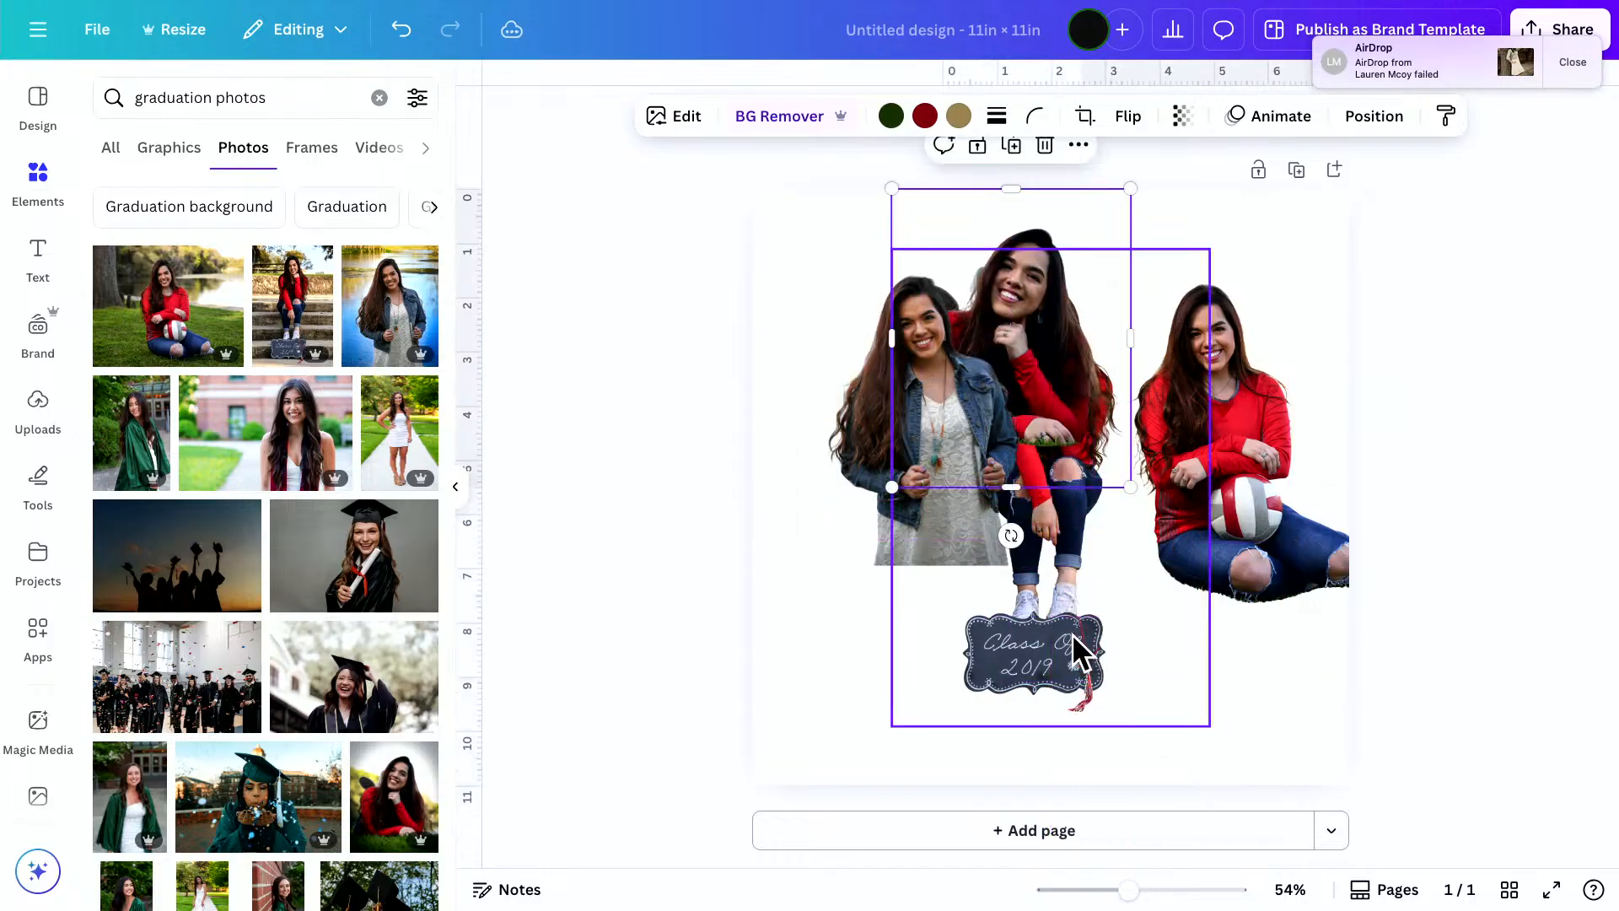
pyautogui.moveTo(1083, 650); pyautogui.dragTo(1203, 670)
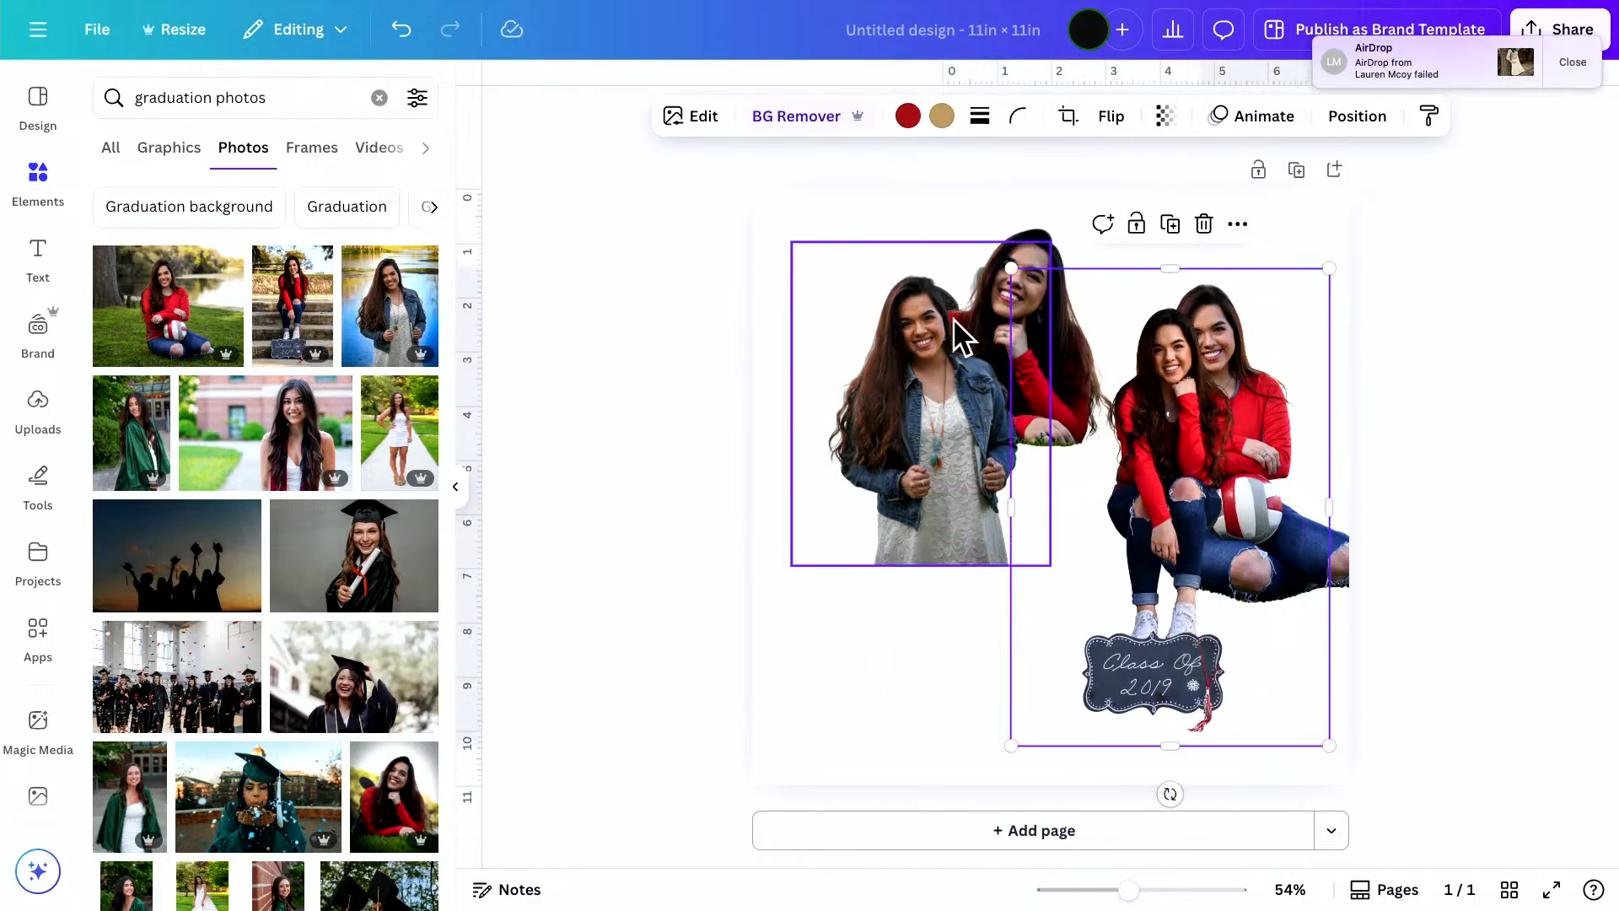
pyautogui.moveTo(978, 268); pyautogui.dragTo(1066, 276)
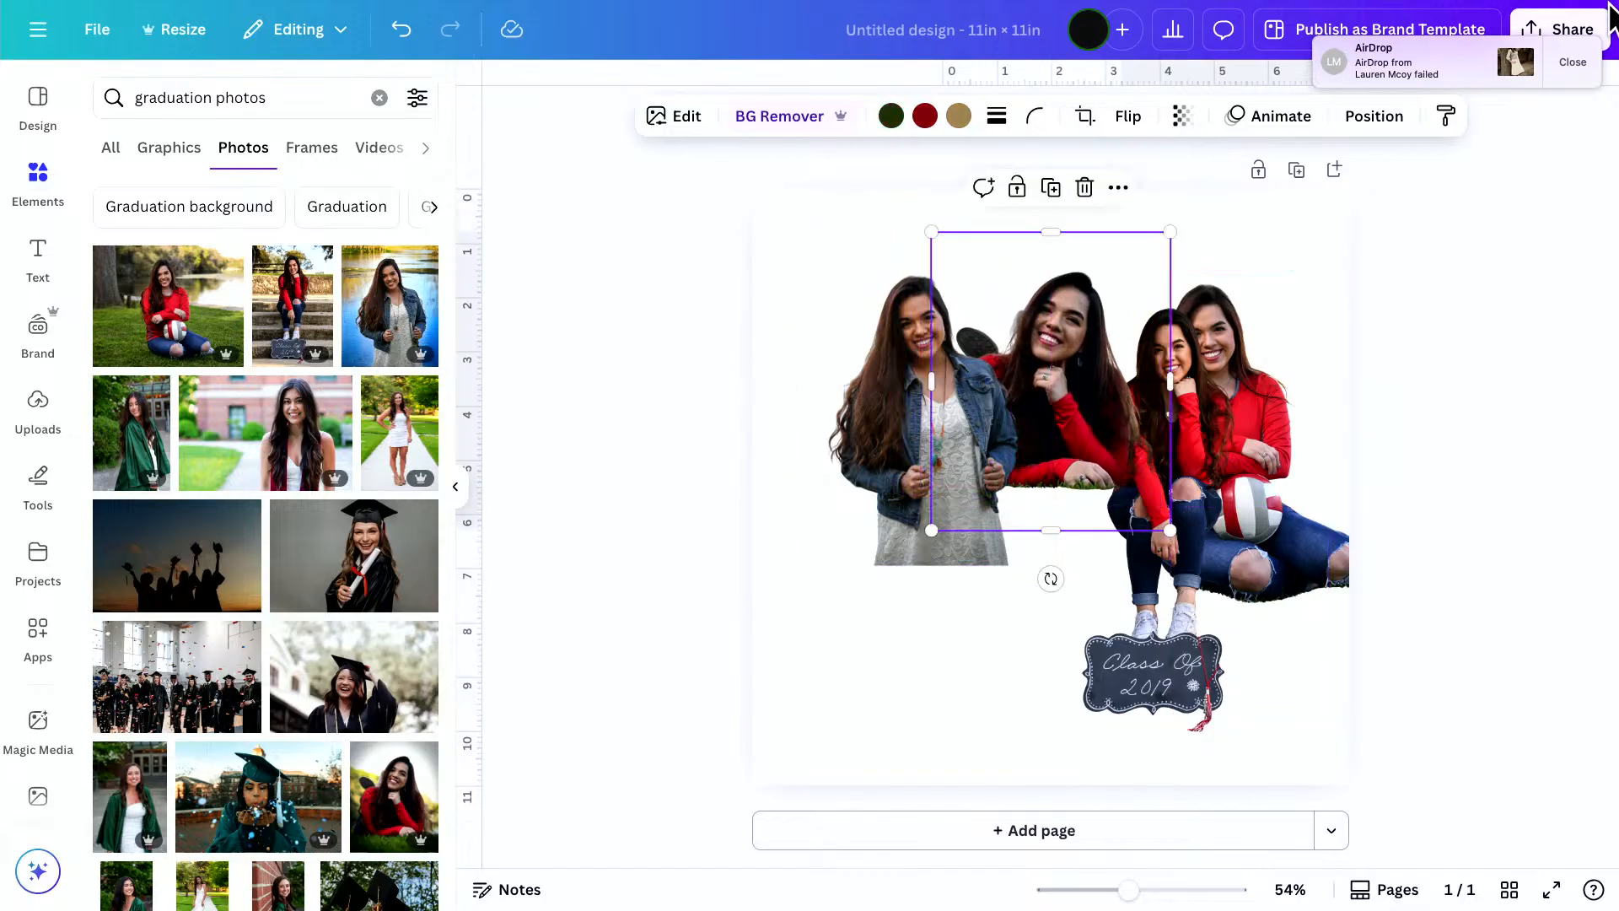
# Move the volleyball cutout to the lower middle of the page and bring it in front of the denim-jacket and Class of 2019 cutouts
pyautogui.click(1572, 63)
pyautogui.click(1182, 578)
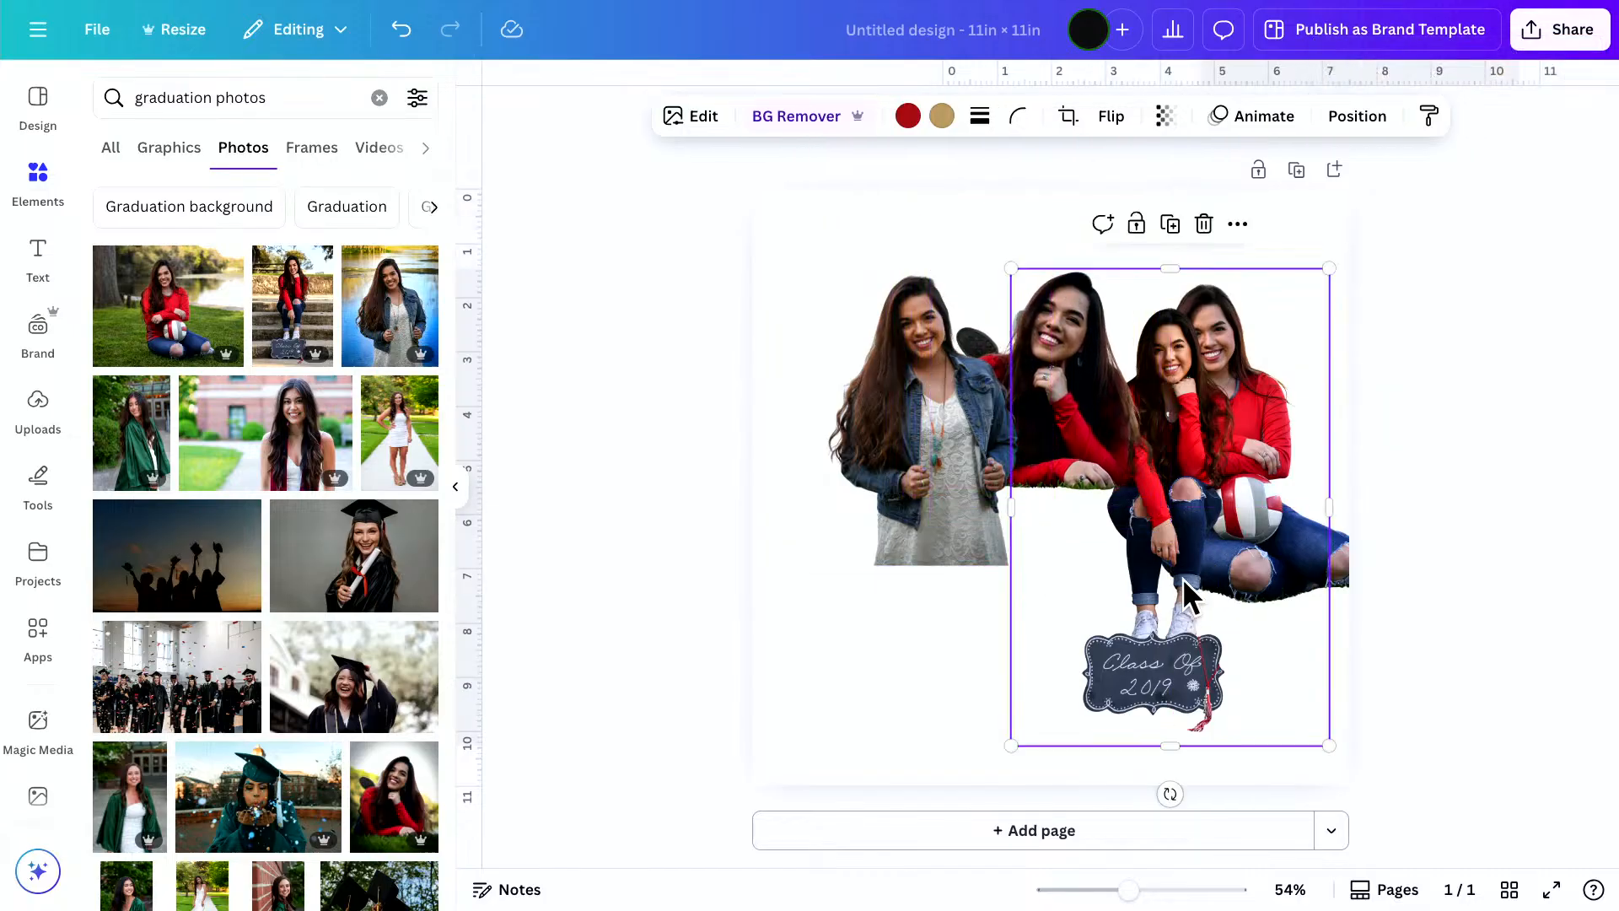
pyautogui.press('super+bracketleft')
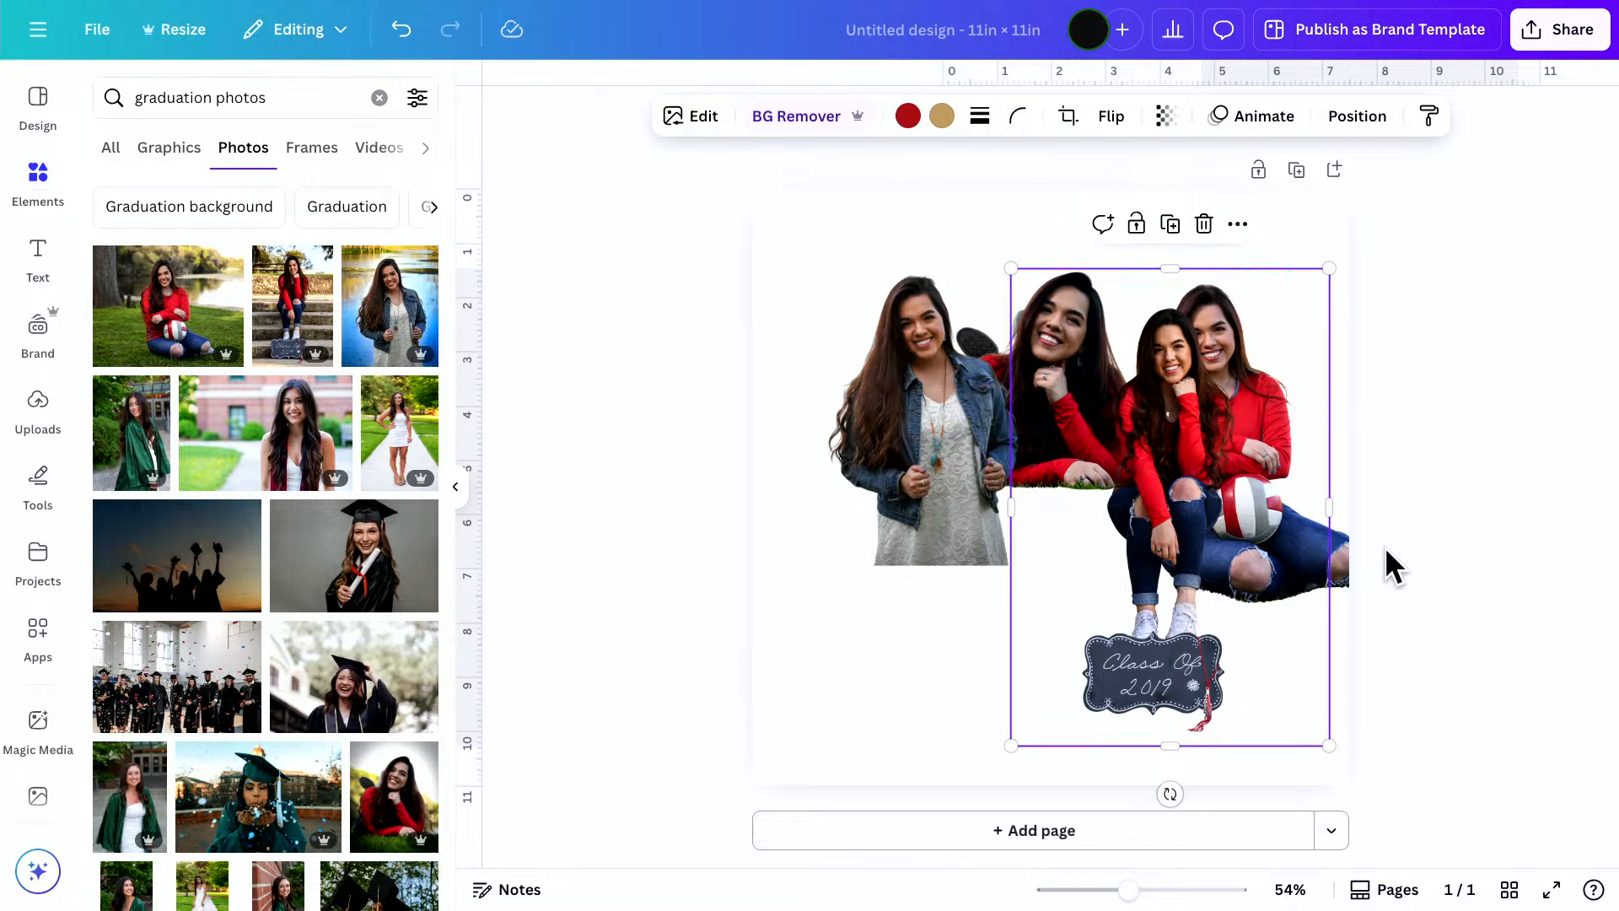
pyautogui.moveTo(1346, 573); pyautogui.dragTo(1130, 741)
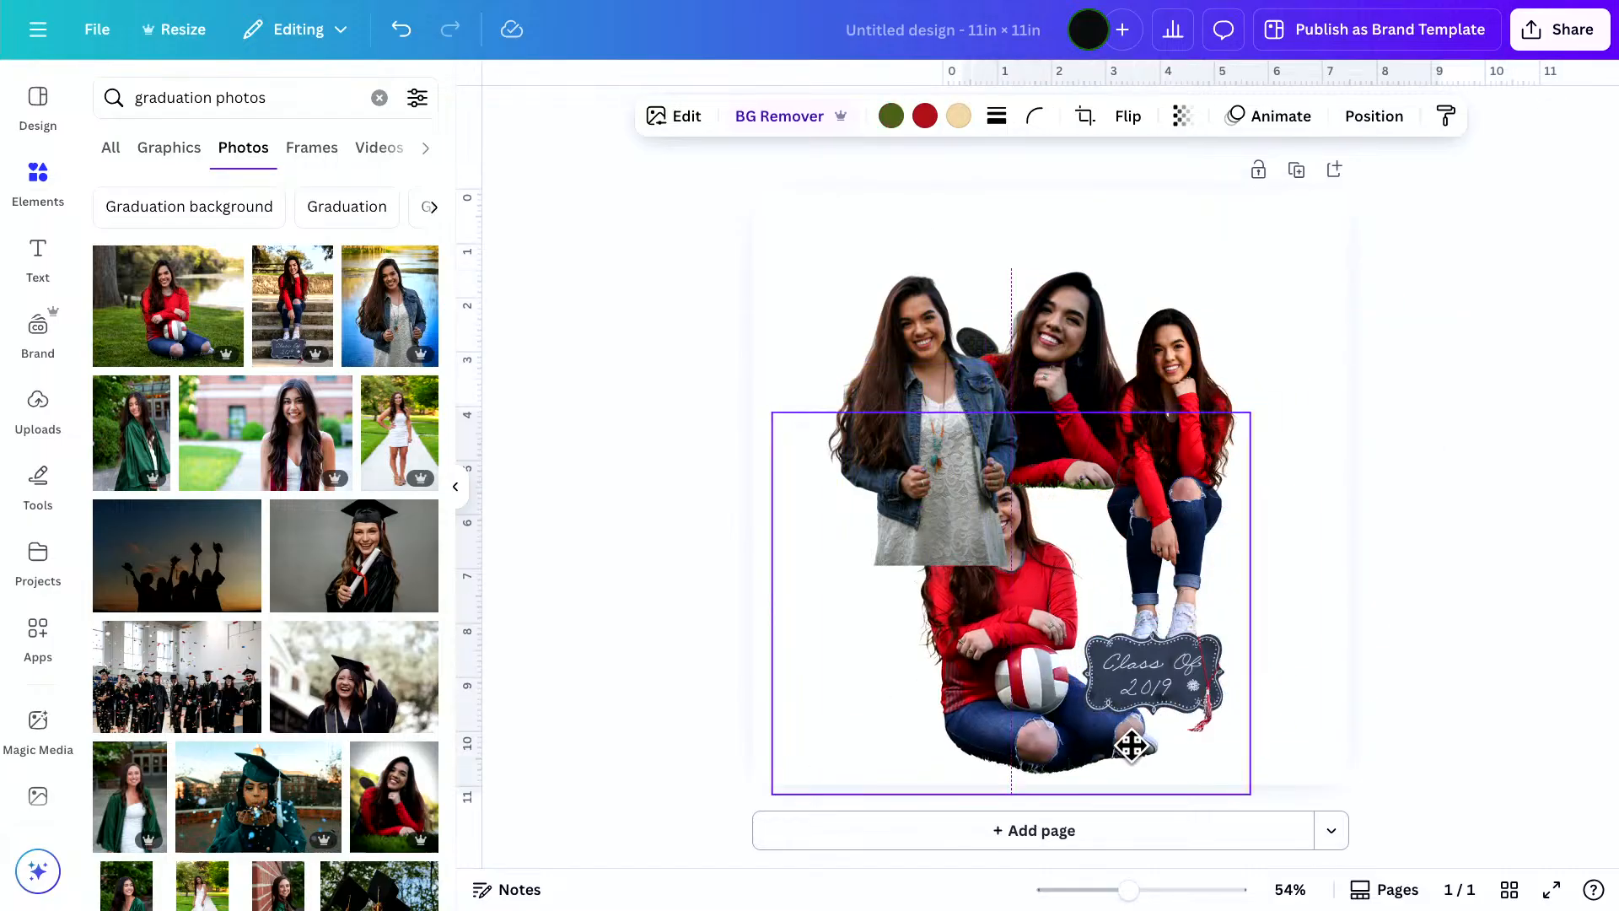
pyautogui.press('super+bracketright')
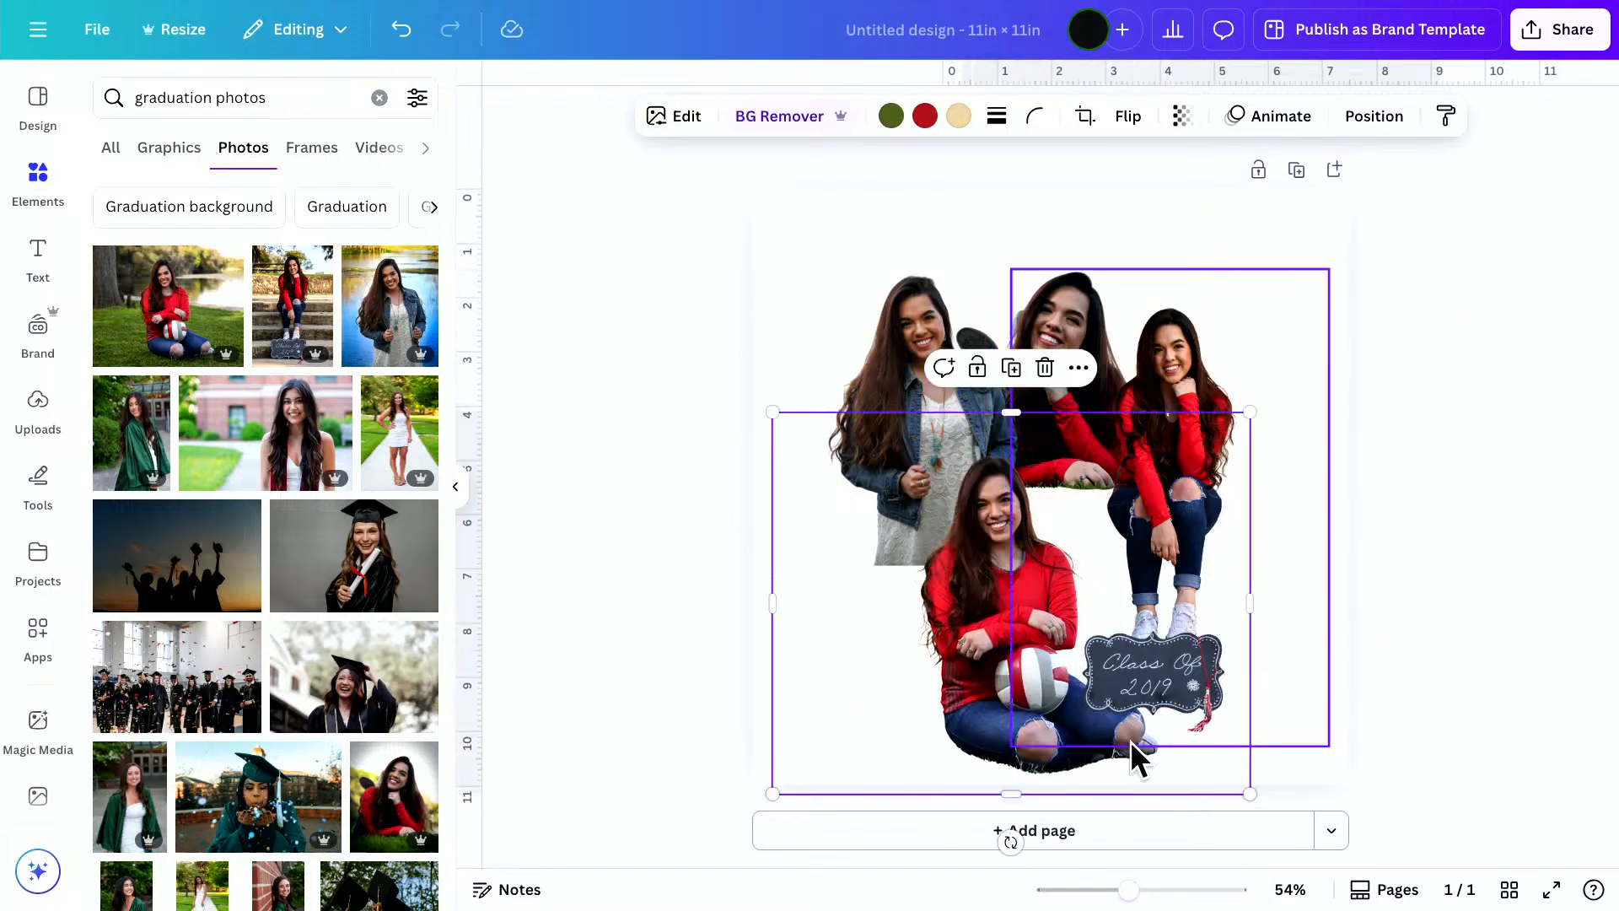
pyautogui.click(893, 312)
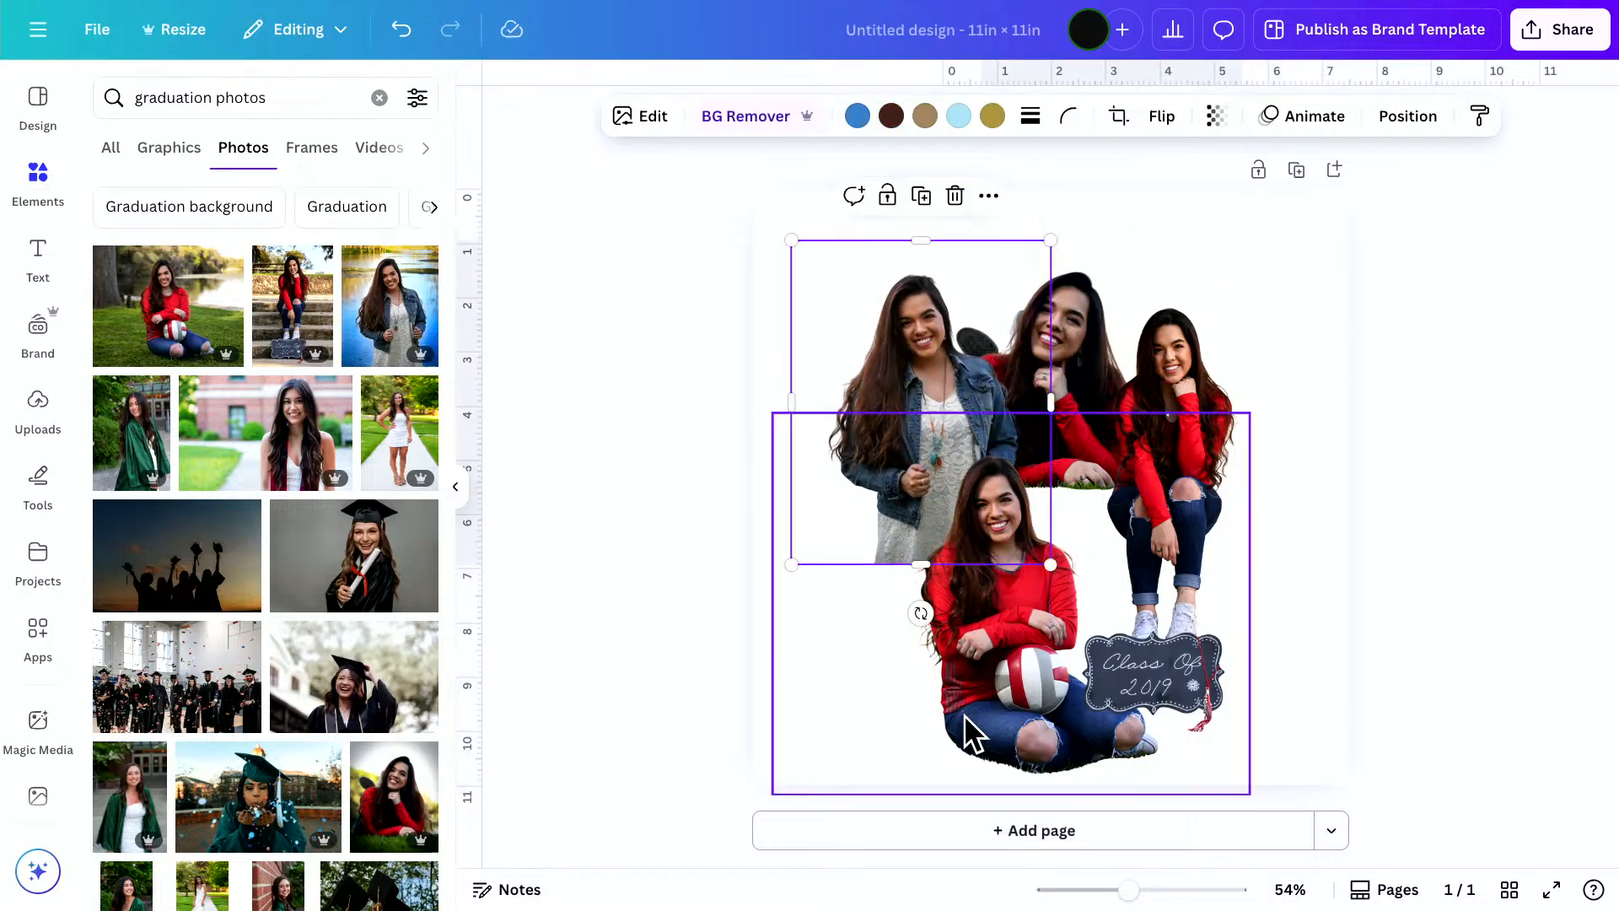
pyautogui.moveTo(993, 733); pyautogui.dragTo(950, 699)
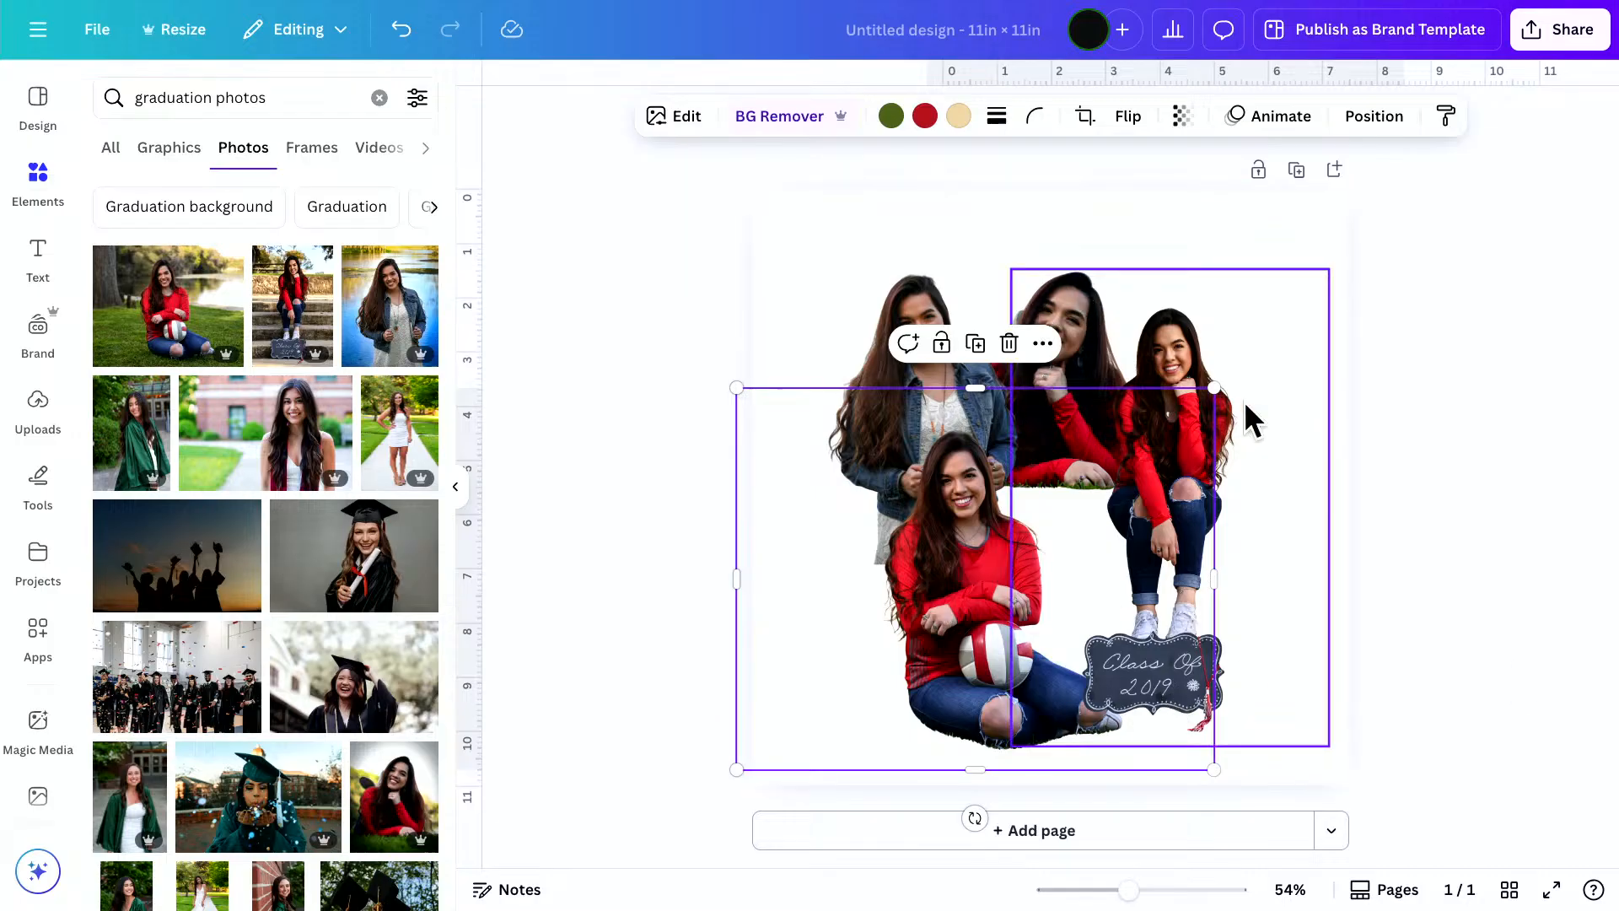
# Move the Class of 2019 cutout slightly up and crop the empty space from both of its sides
pyautogui.moveTo(1161, 332); pyautogui.dragTo(1146, 296)
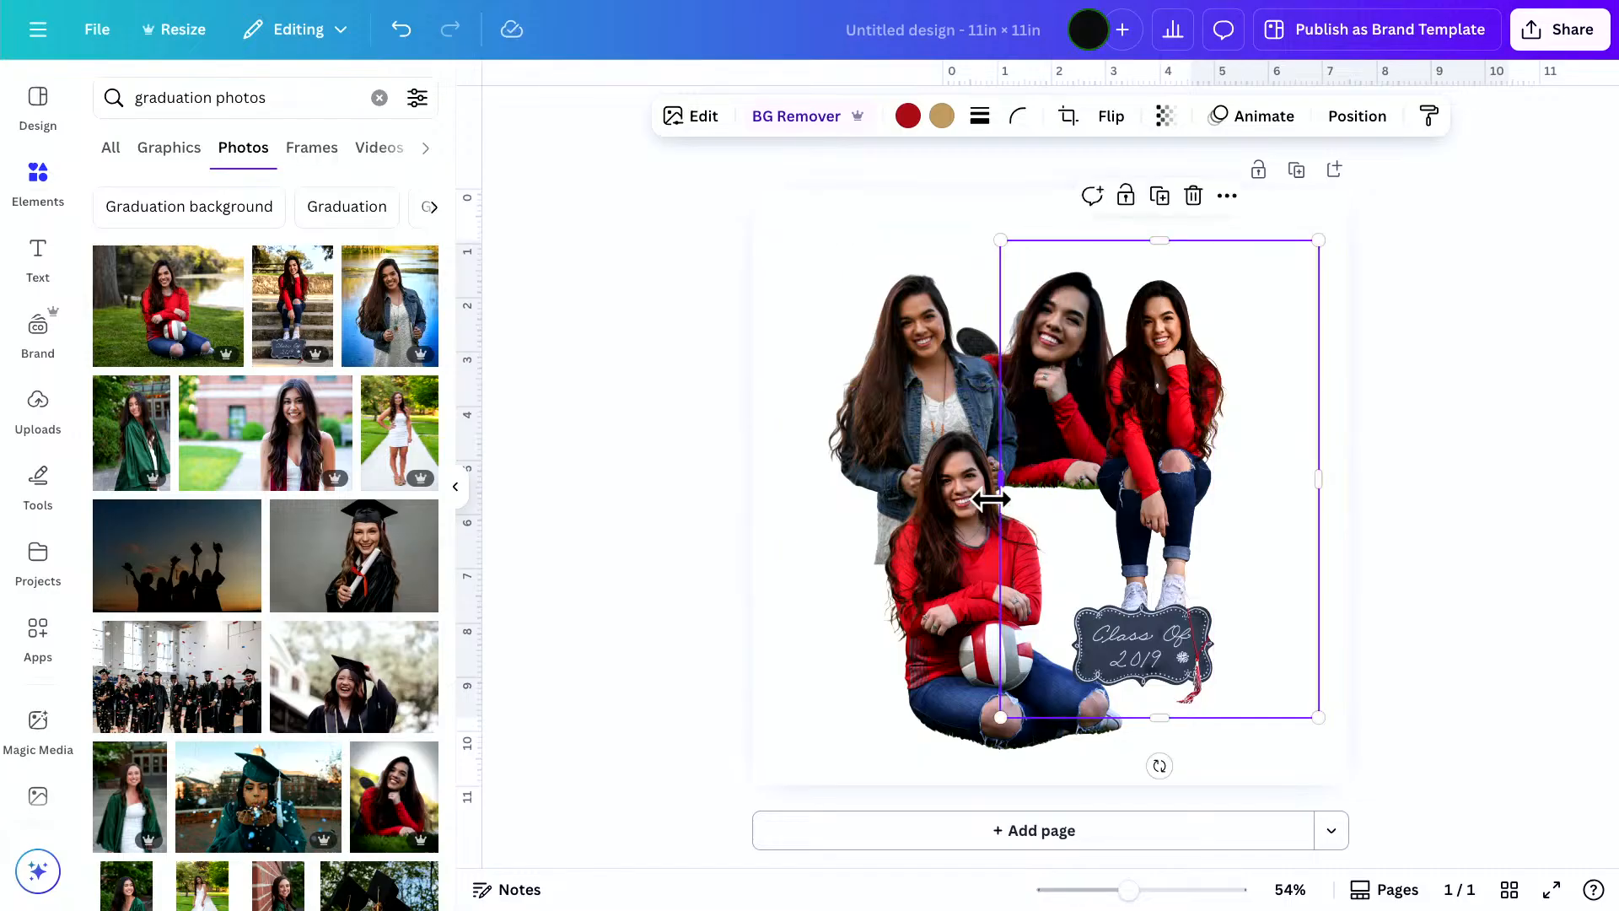
pyautogui.moveTo(1005, 481); pyautogui.dragTo(1067, 483)
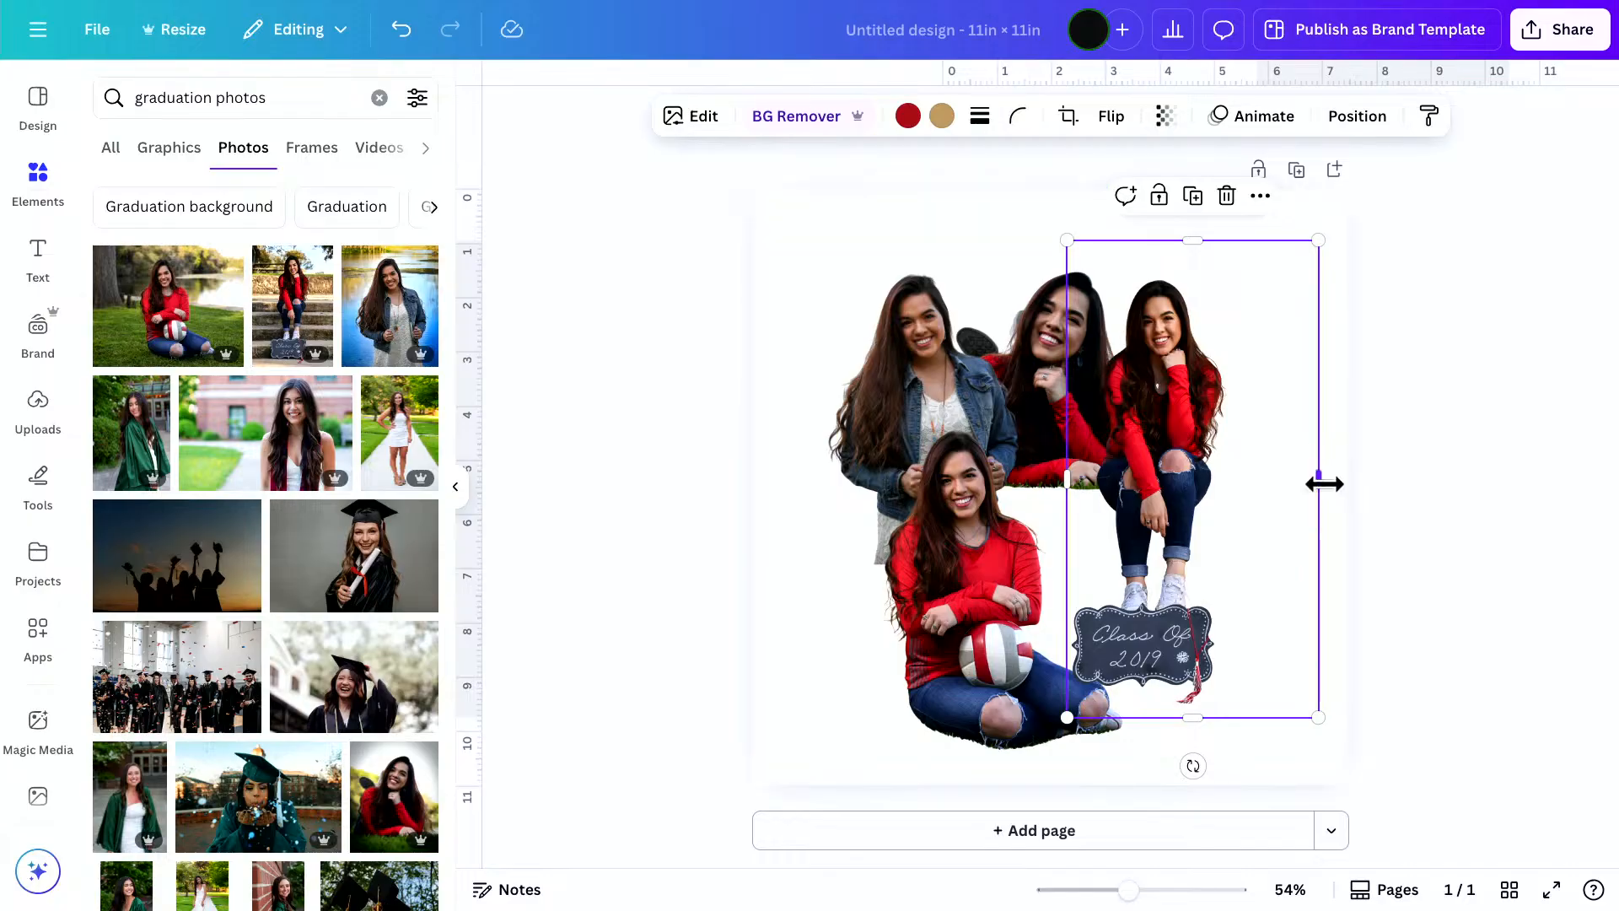
pyautogui.moveTo(1323, 483); pyautogui.dragTo(1243, 481)
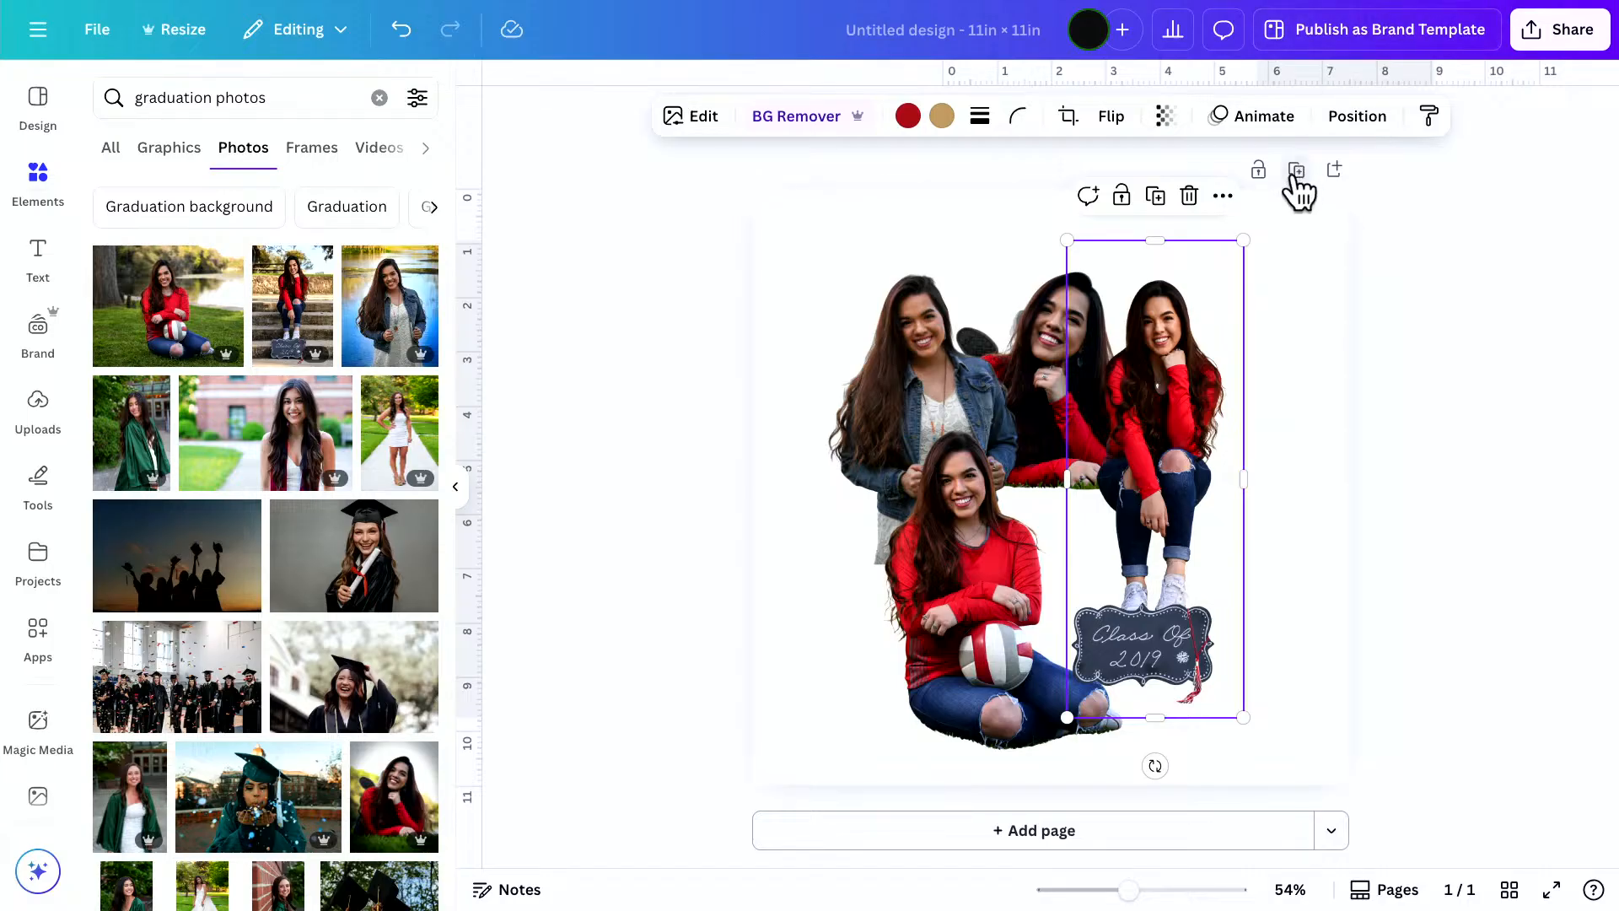
# Reorder the layers from front to back as volleyball, denim-jacket, Class of 2019 and lying red-sweater cutouts
pyautogui.click(1356, 118)
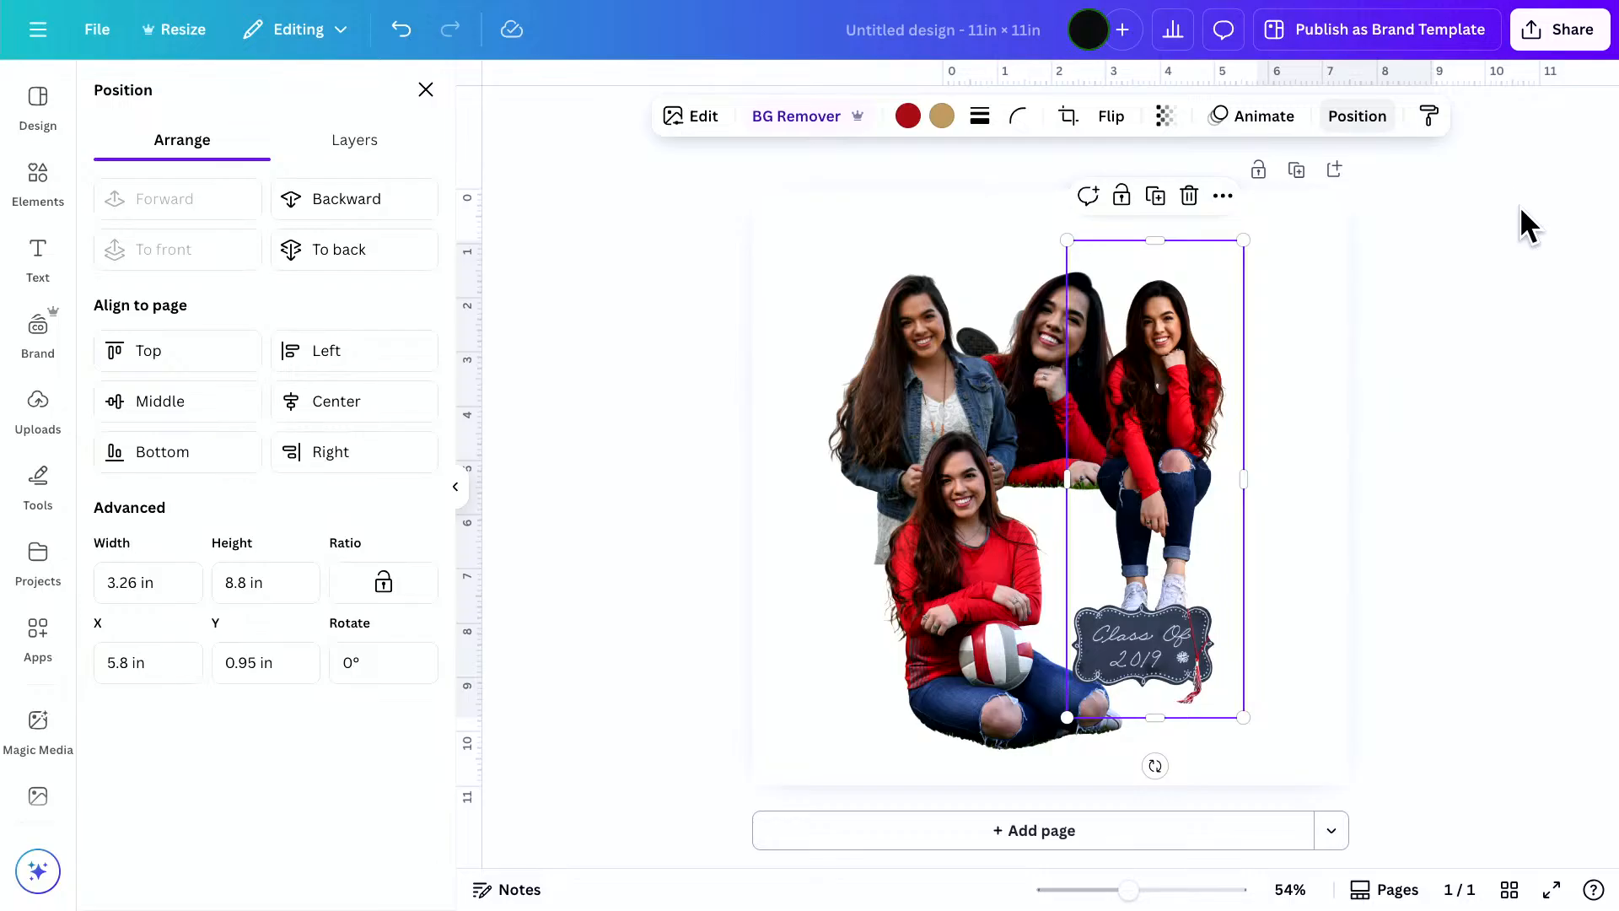
pyautogui.click(355, 150)
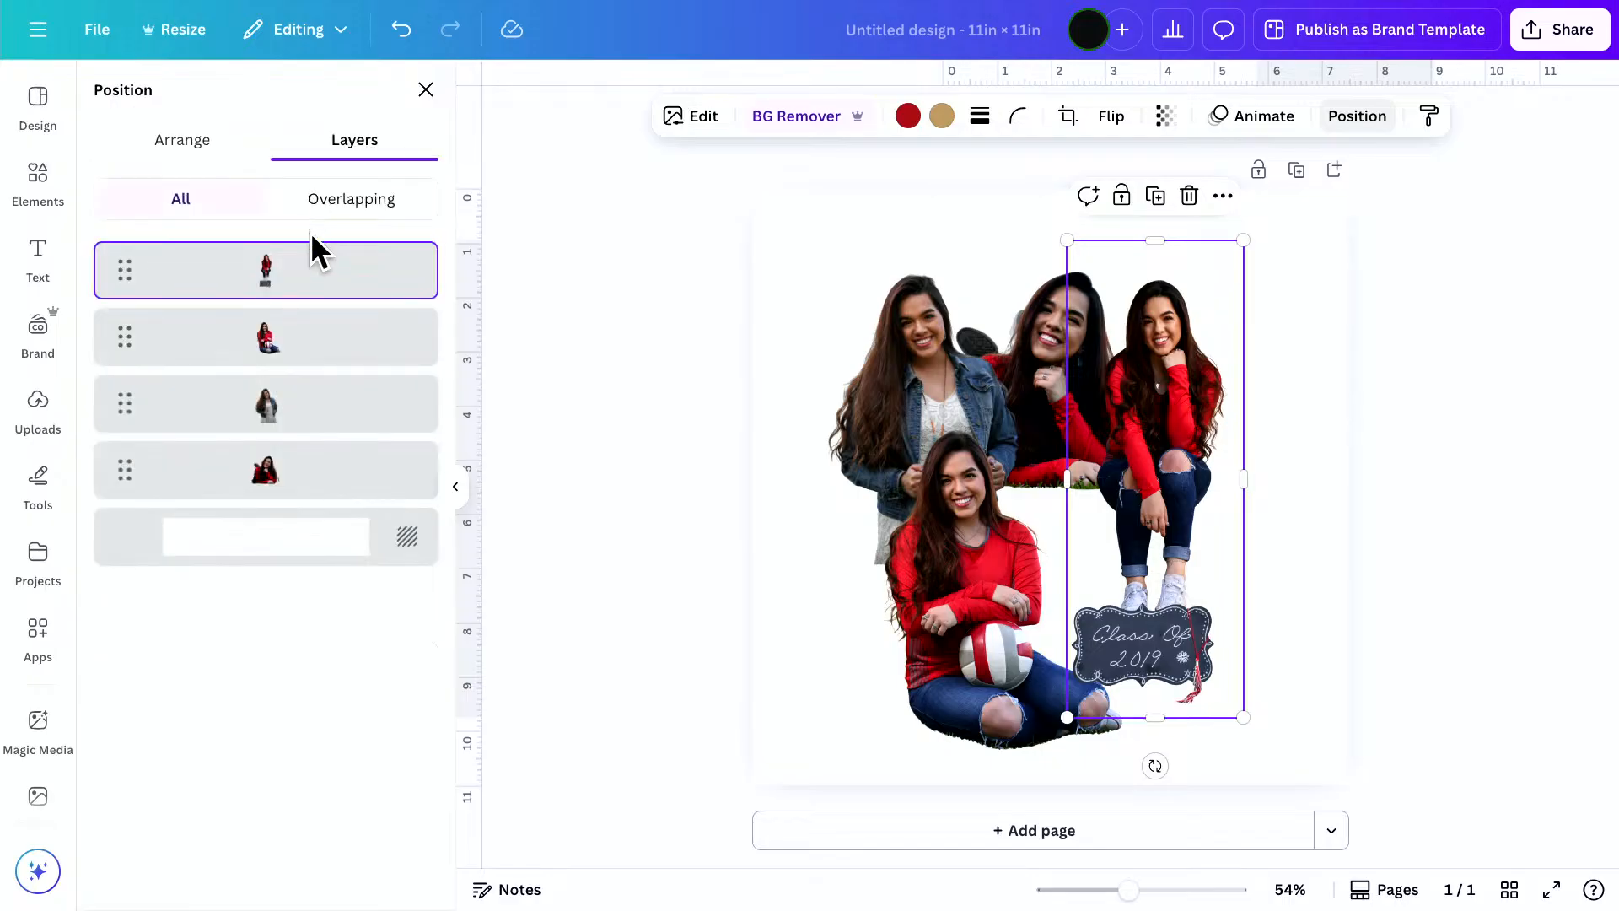
pyautogui.moveTo(304, 274); pyautogui.dragTo(288, 493)
pyautogui.moveTo(282, 422); pyautogui.dragTo(305, 266)
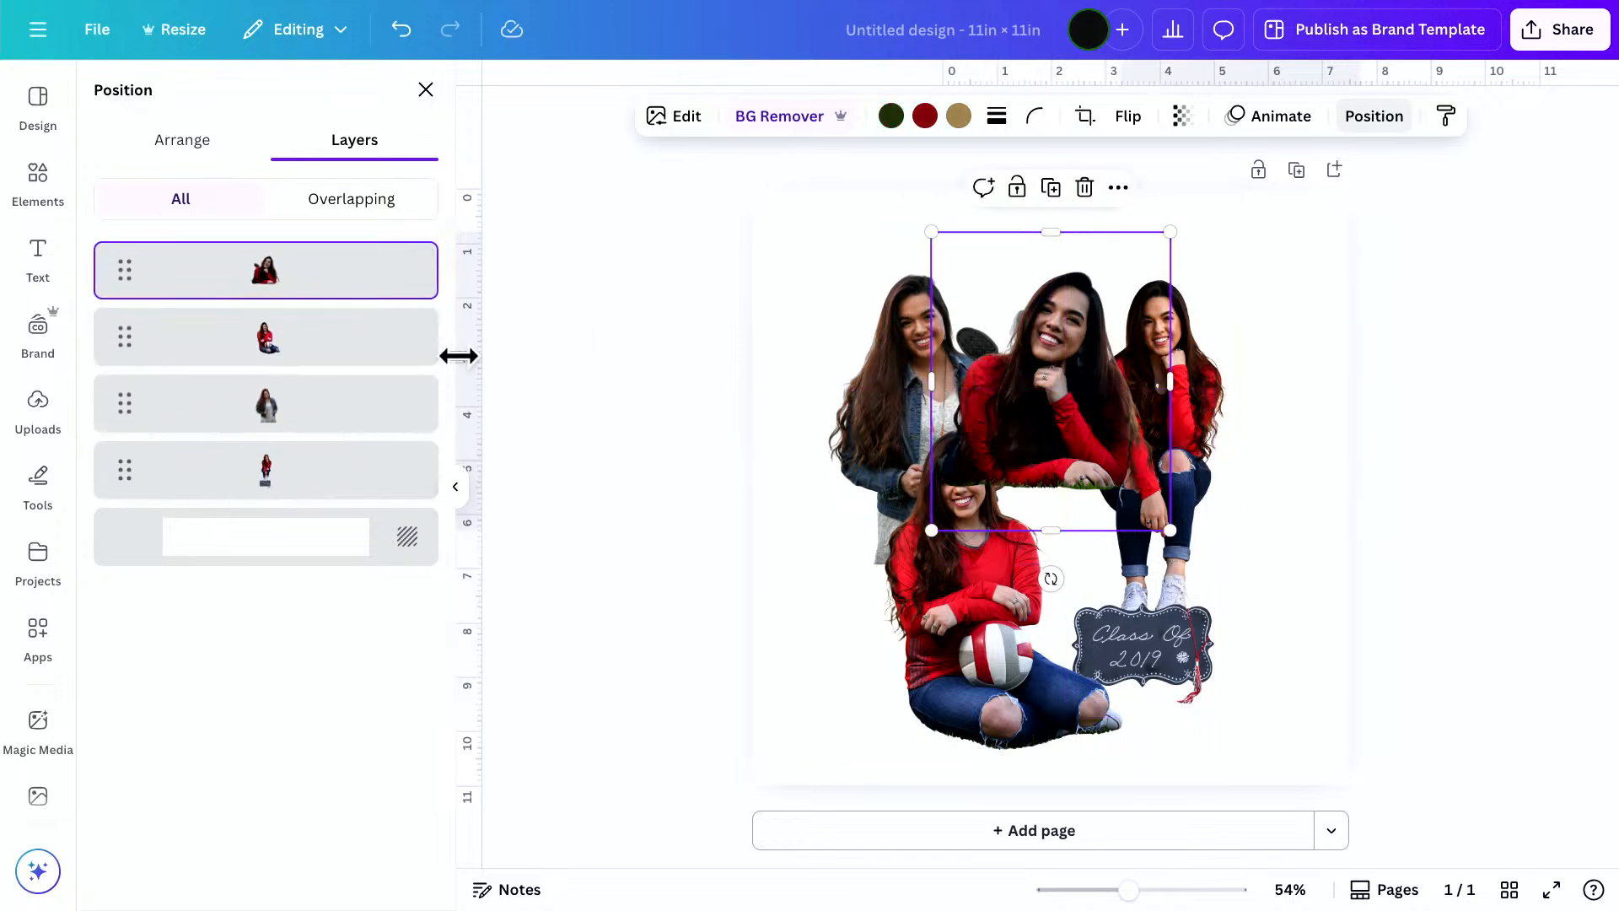
pyautogui.moveTo(379, 361); pyautogui.dragTo(354, 499)
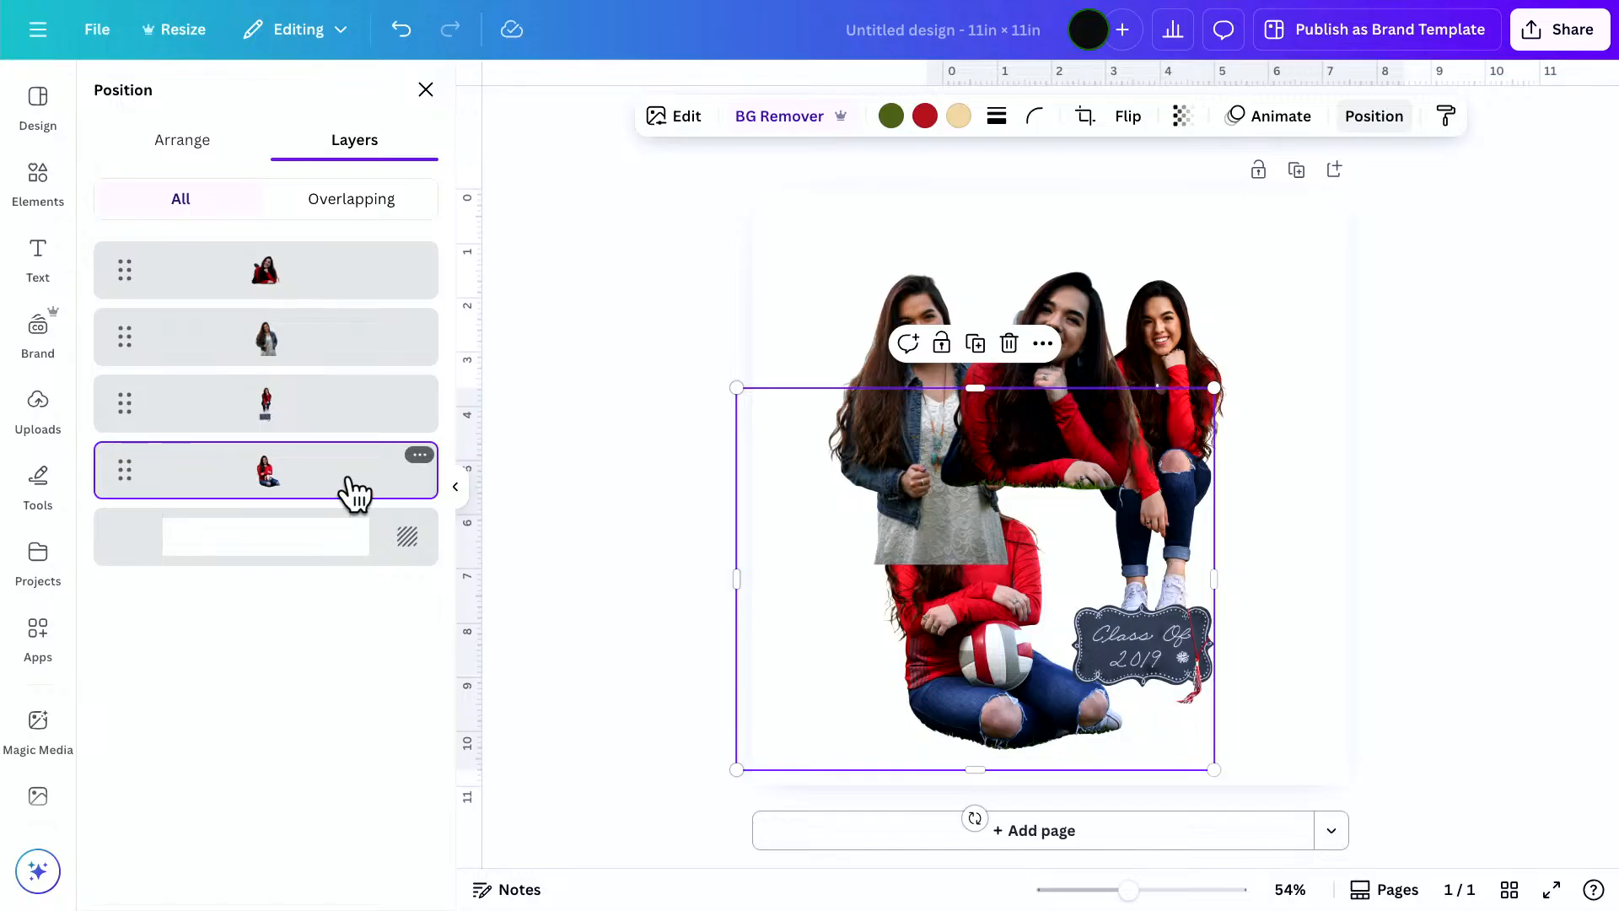
pyautogui.moveTo(352, 495); pyautogui.dragTo(362, 250)
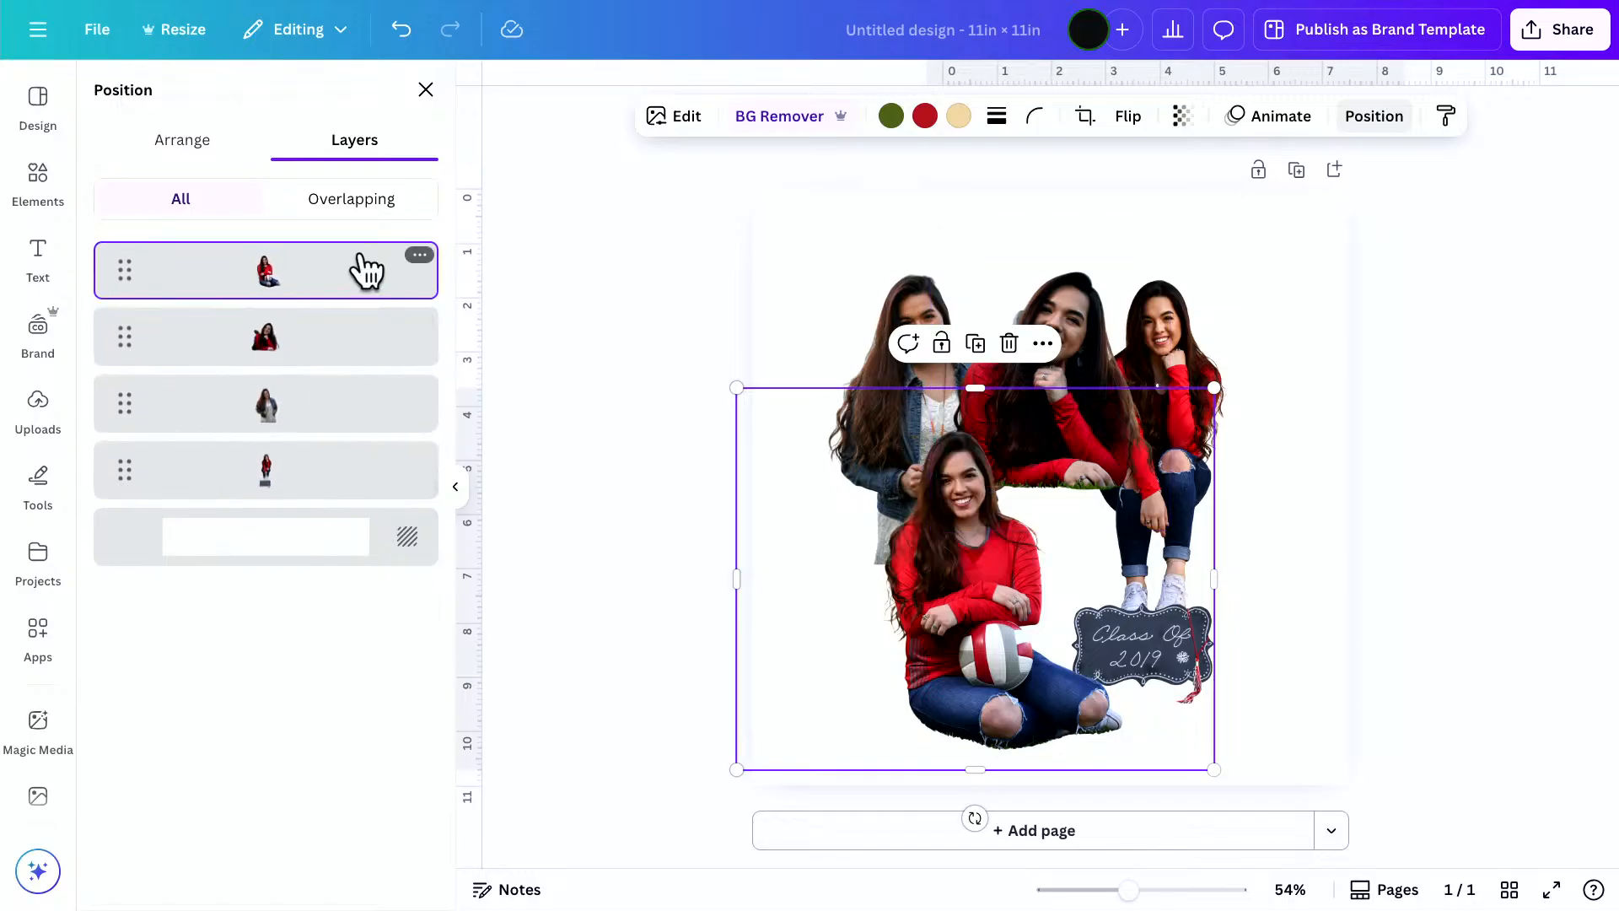
pyautogui.moveTo(325, 357); pyautogui.dragTo(313, 487)
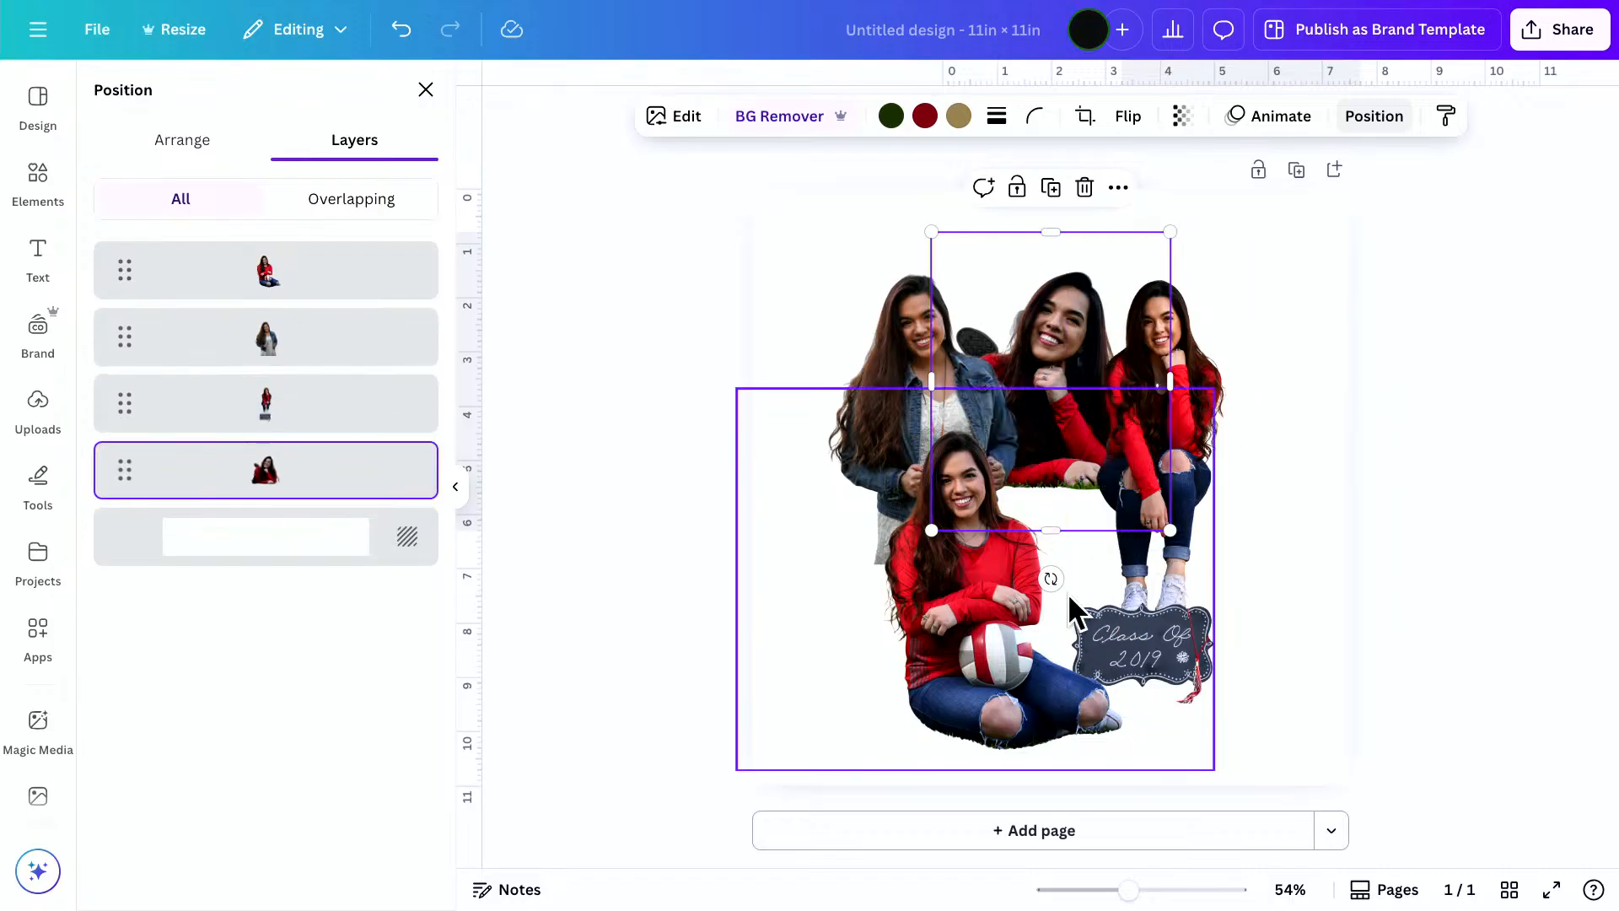
# Shrink all four cutouts together to about half size, then group them and move the group to the page's lower-right corner
pyautogui.click(1272, 605)
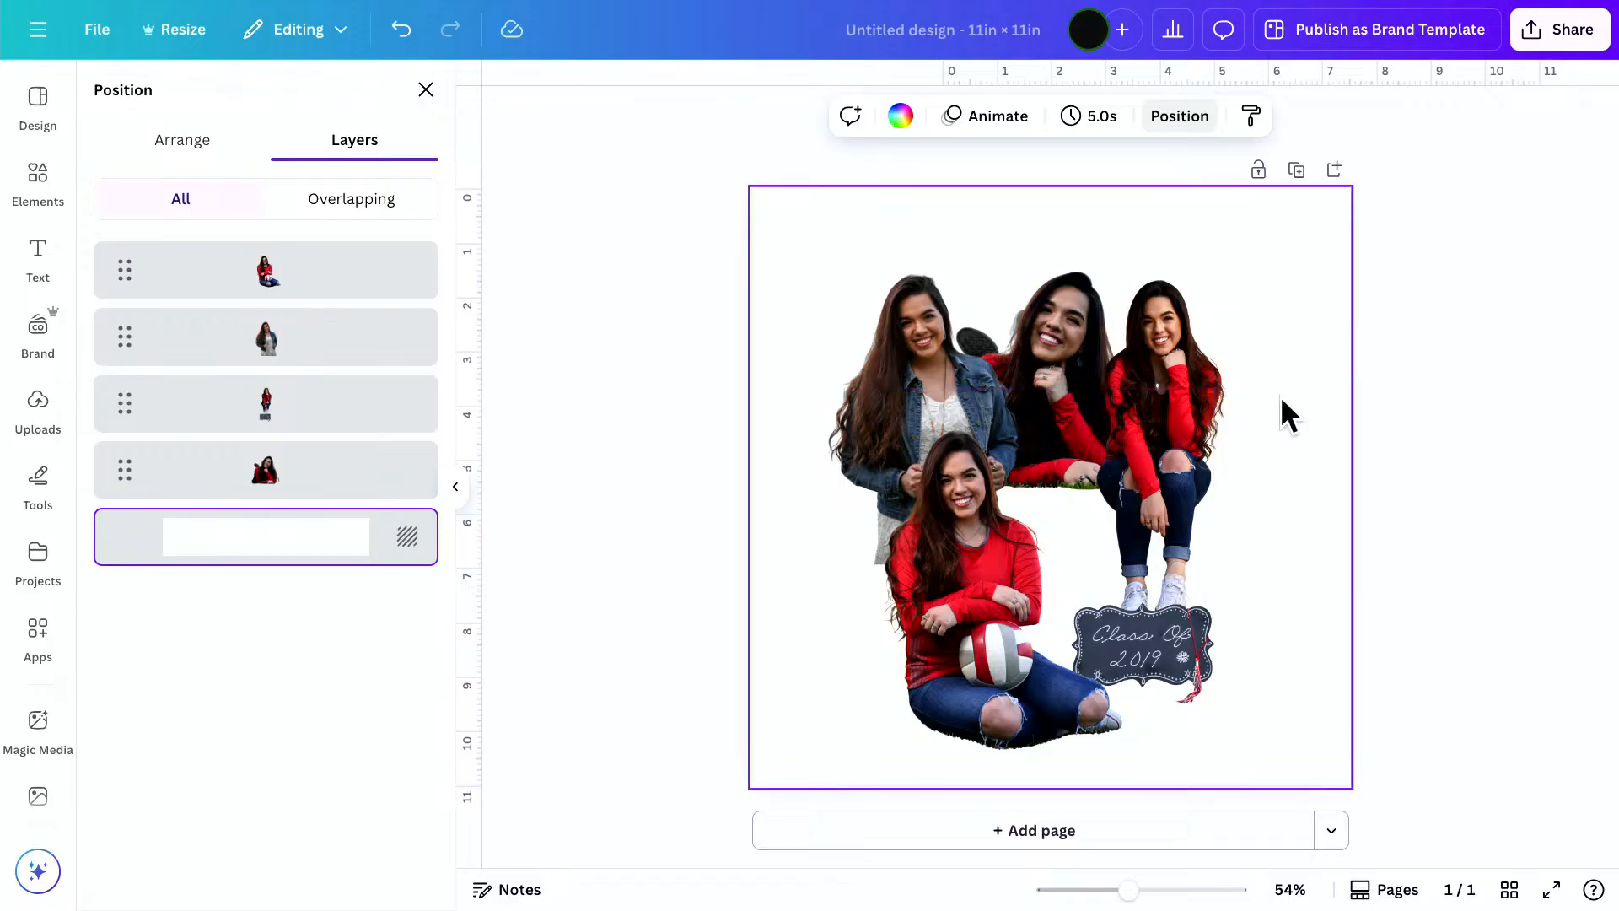
pyautogui.moveTo(1279, 397); pyautogui.dragTo(977, 639)
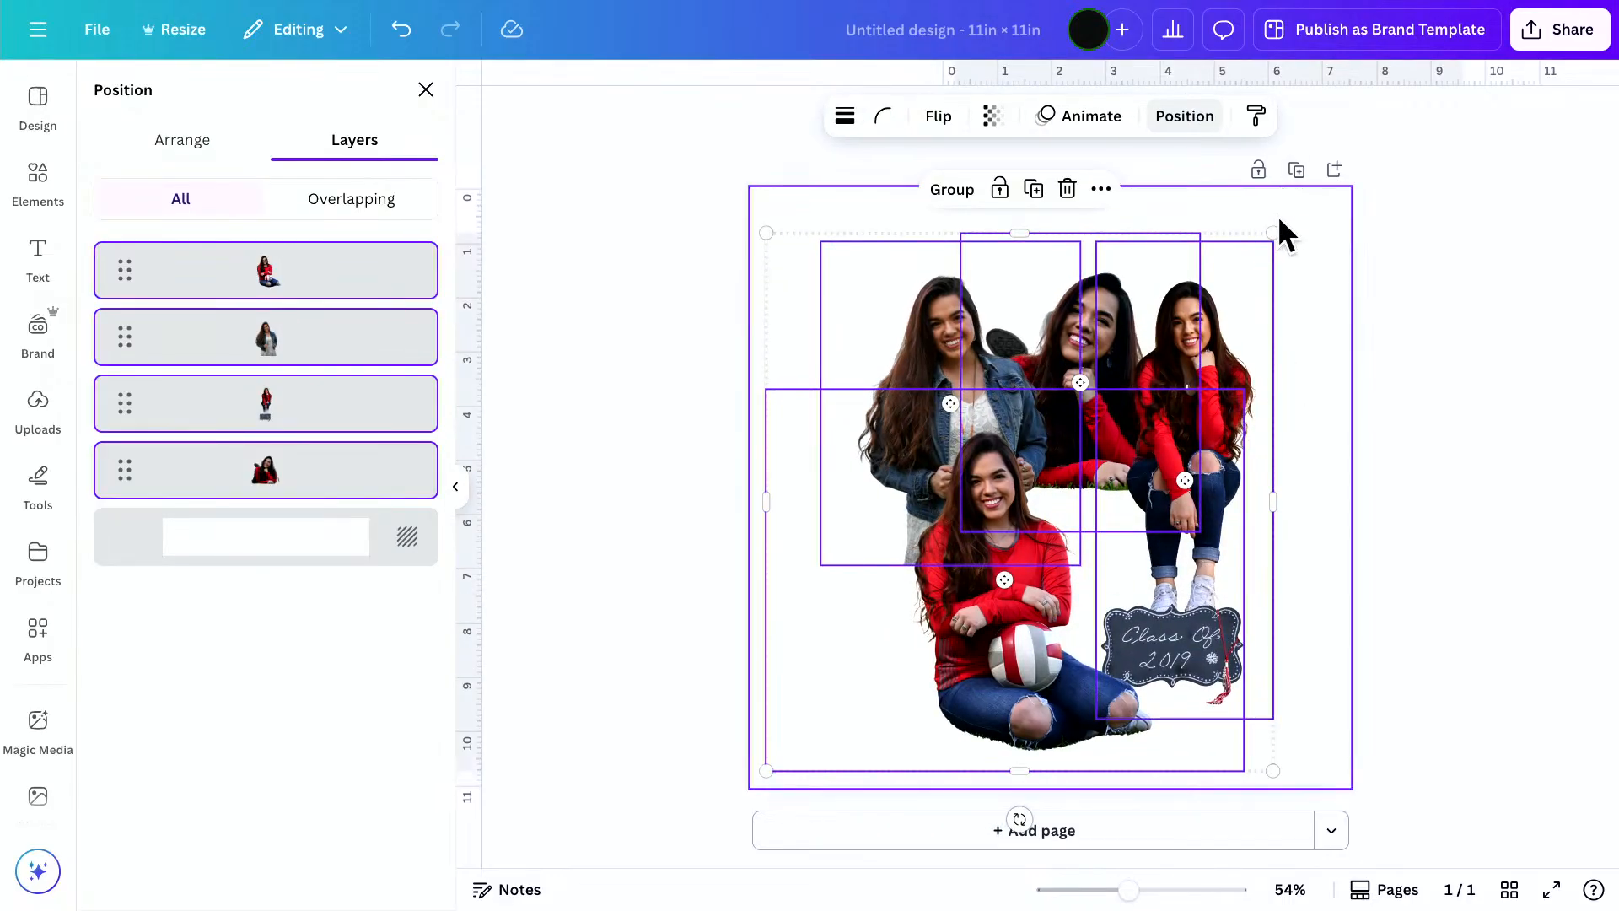
pyautogui.moveTo(1275, 229); pyautogui.dragTo(1011, 511)
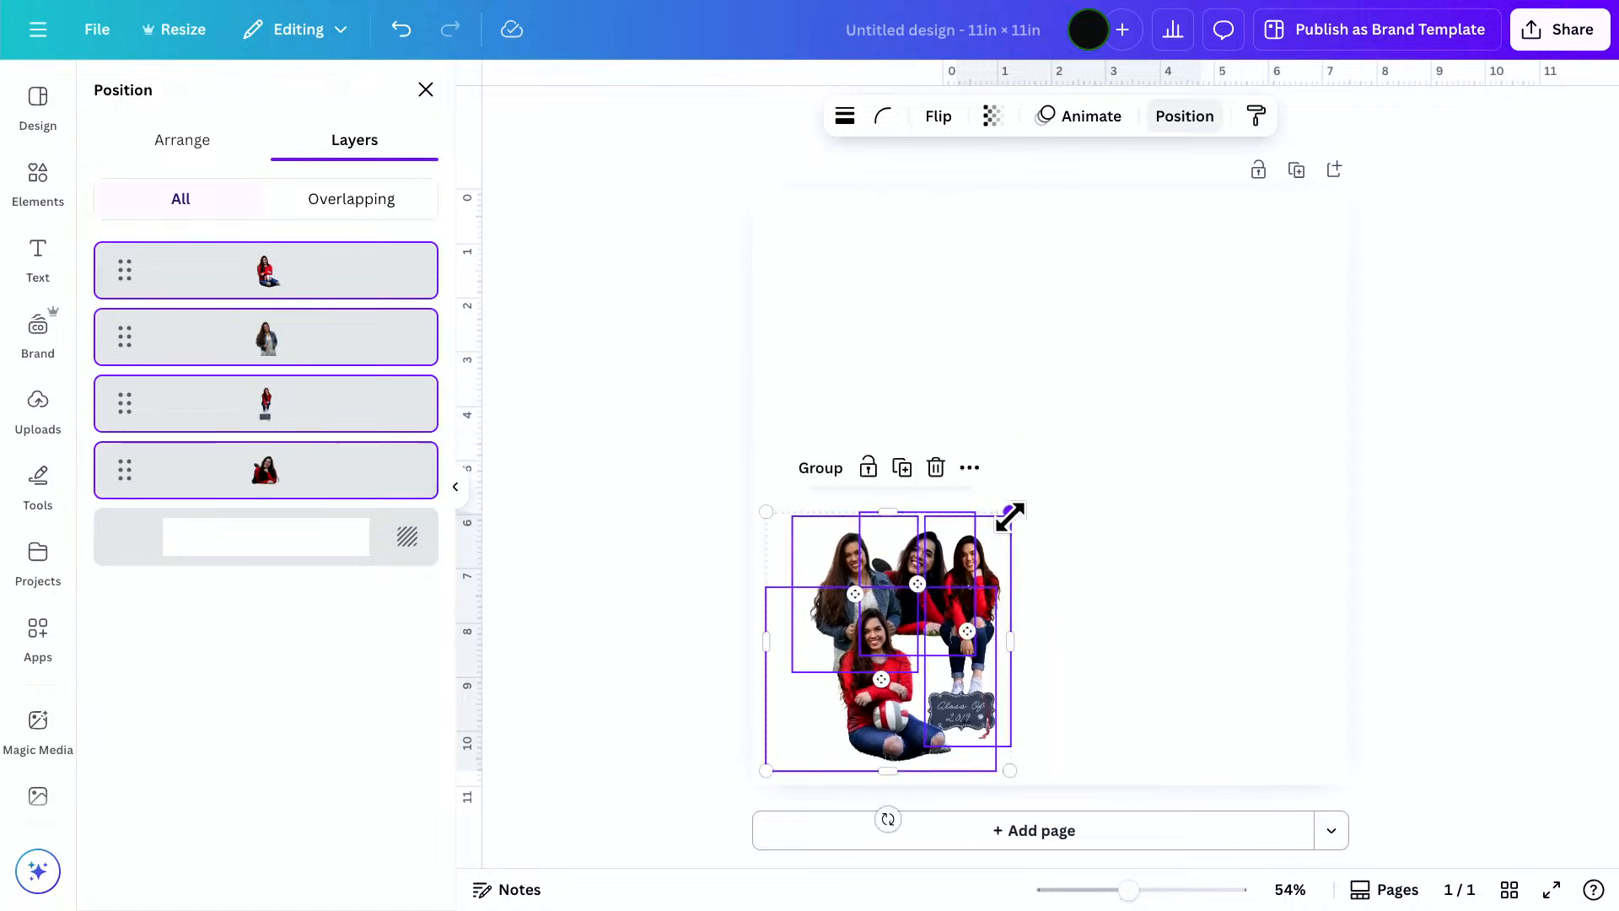
pyautogui.click(817, 472)
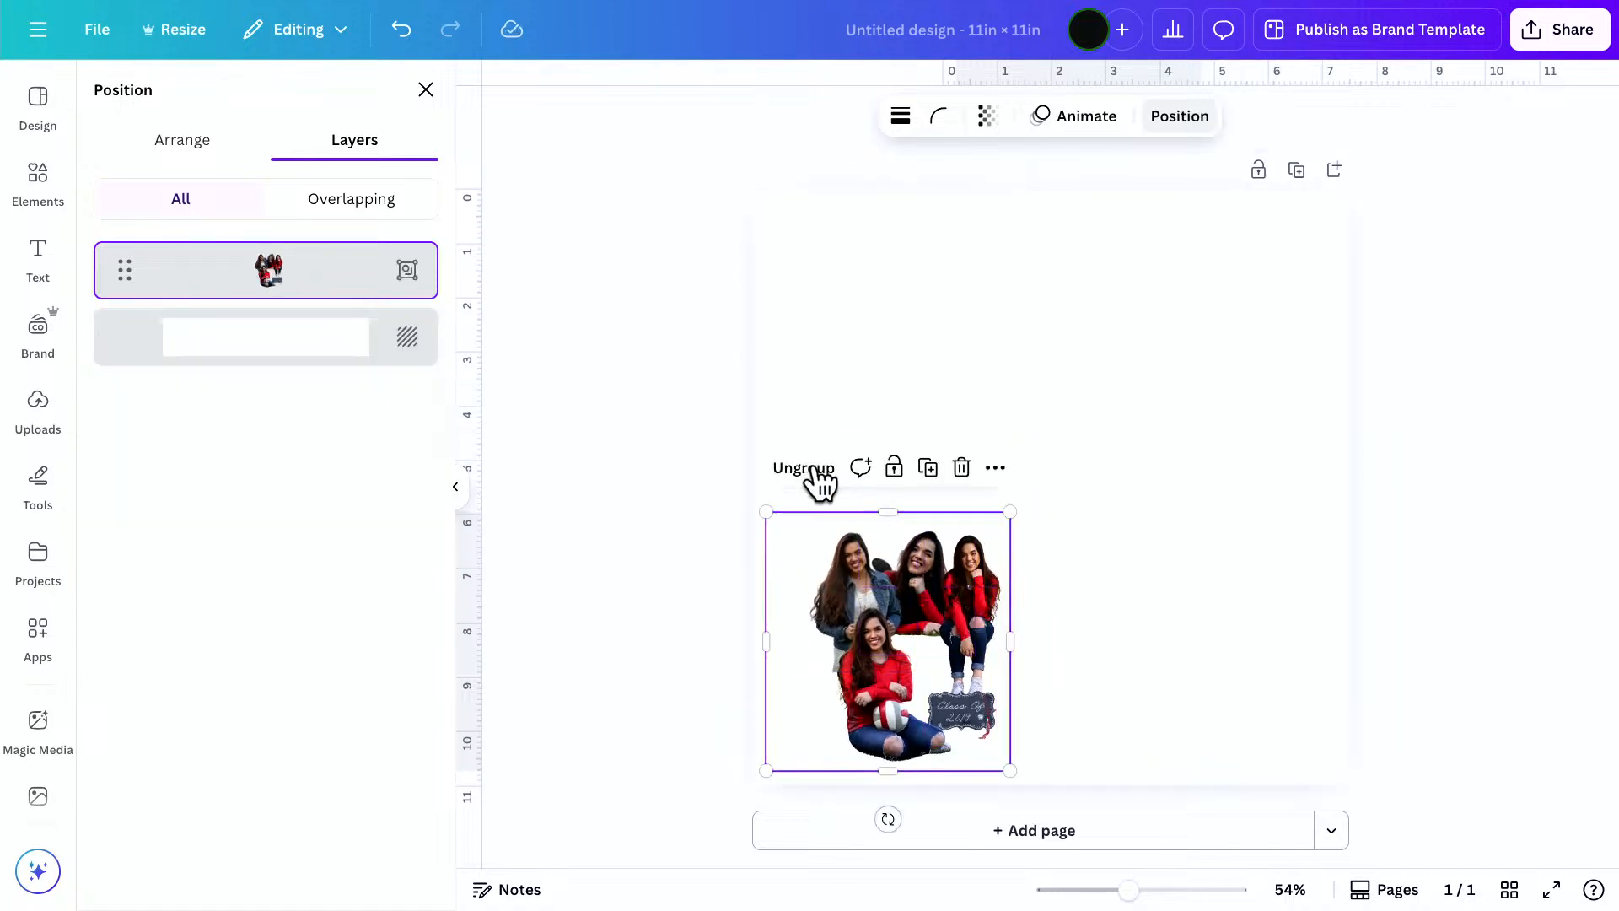
pyautogui.moveTo(875, 656); pyautogui.dragTo(1230, 684)
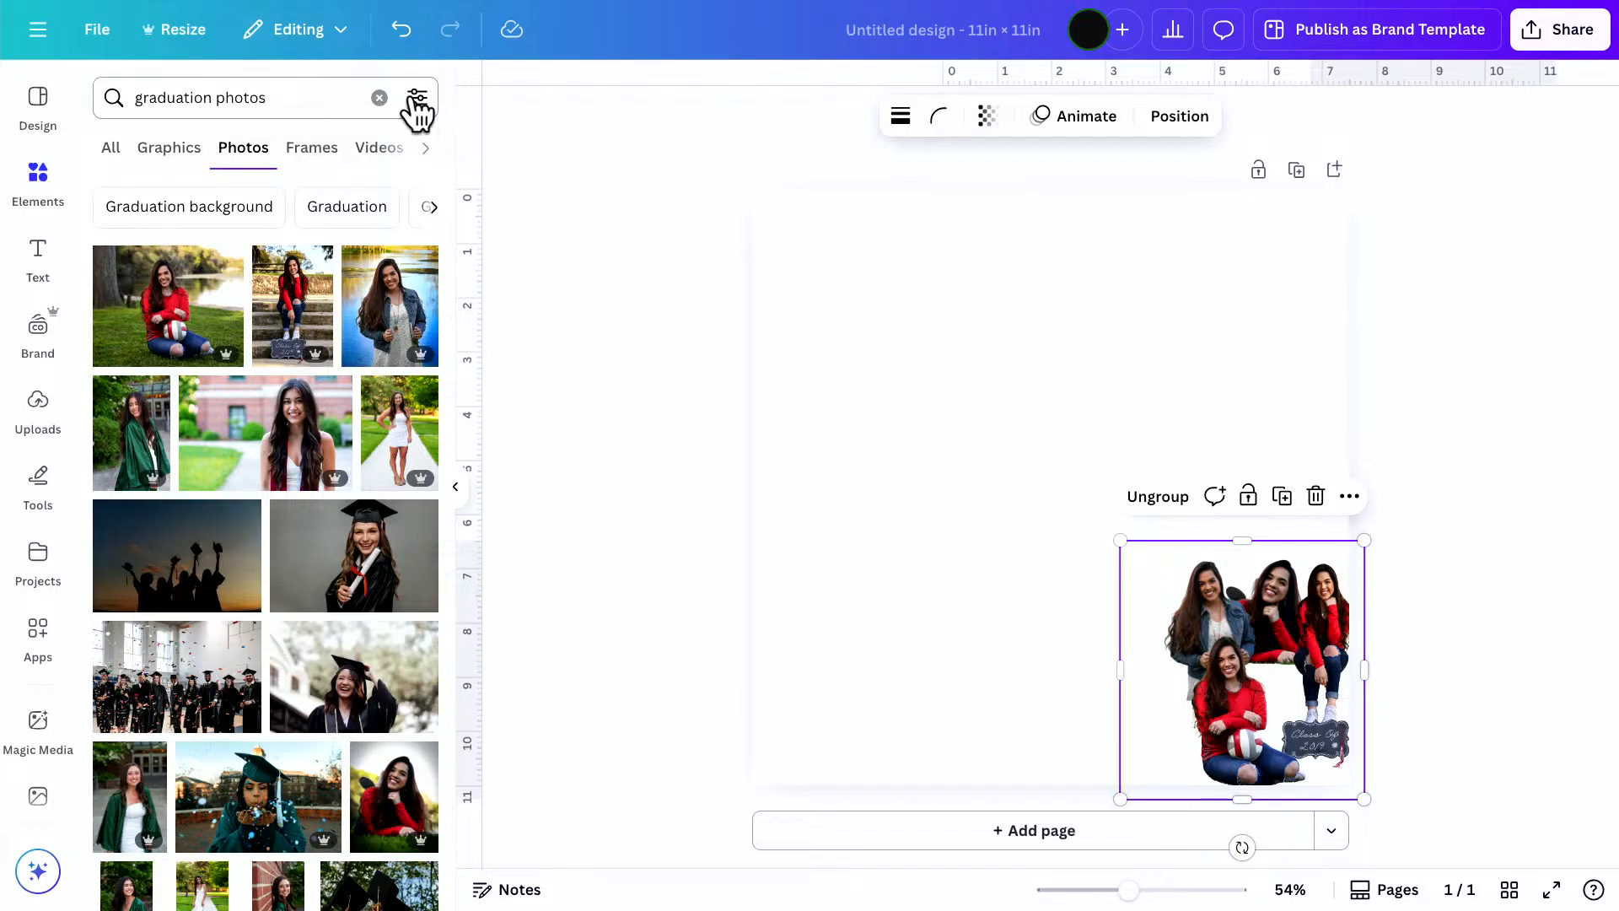
# Search the elements for "watercolor smoke", add the pink smoke cloud to the page and show all matching graphics
pyautogui.click(379, 98)
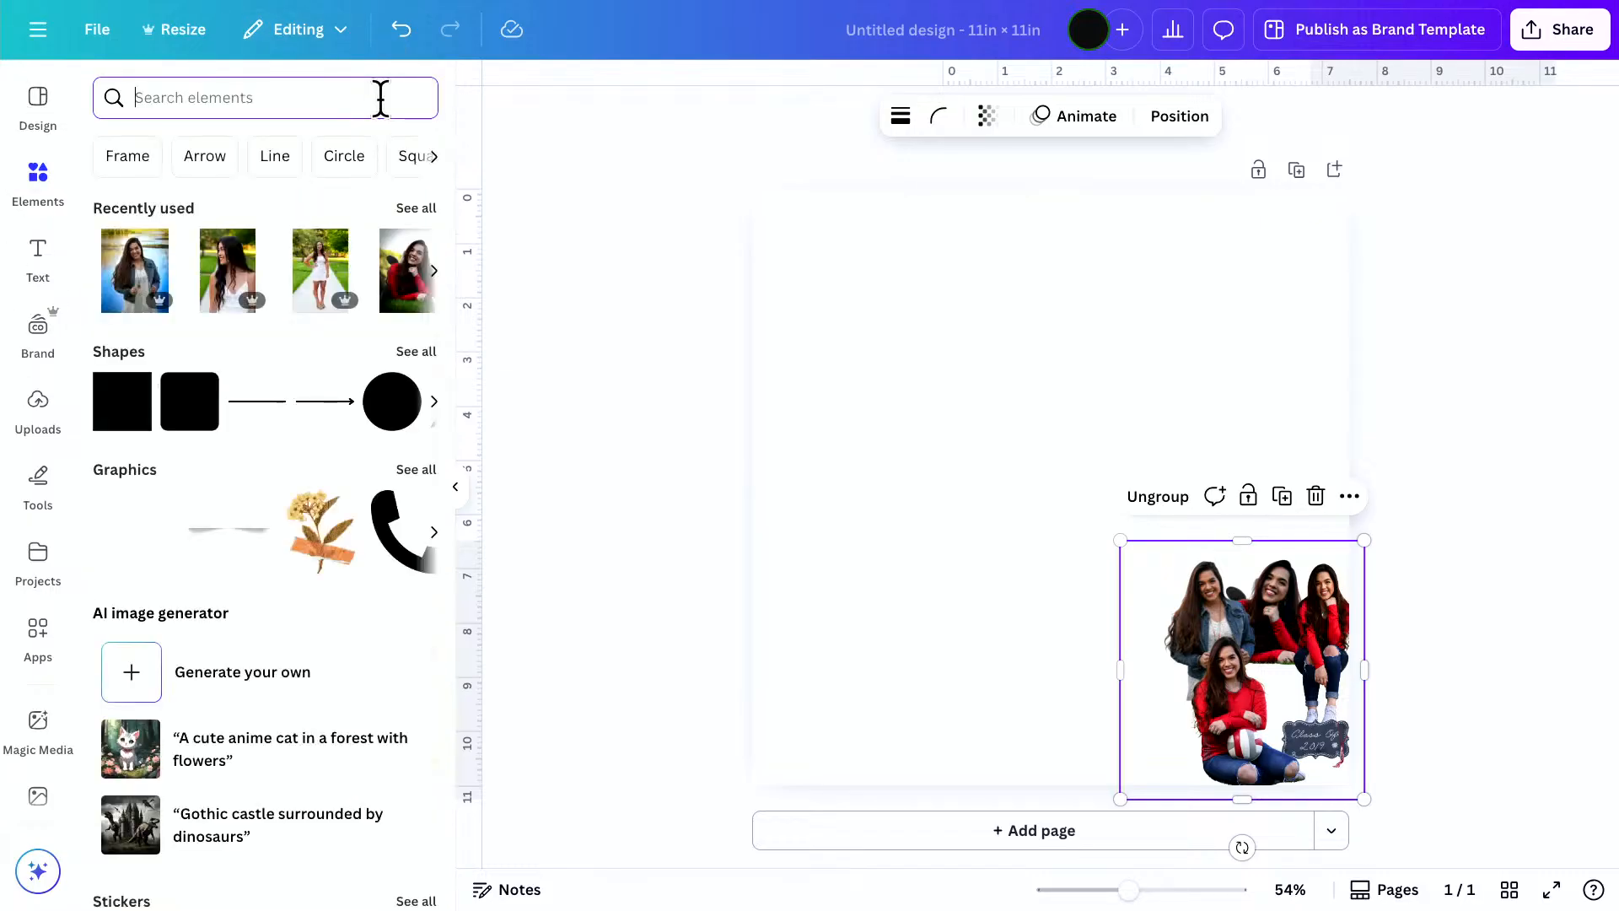
pyautogui.write('wa')
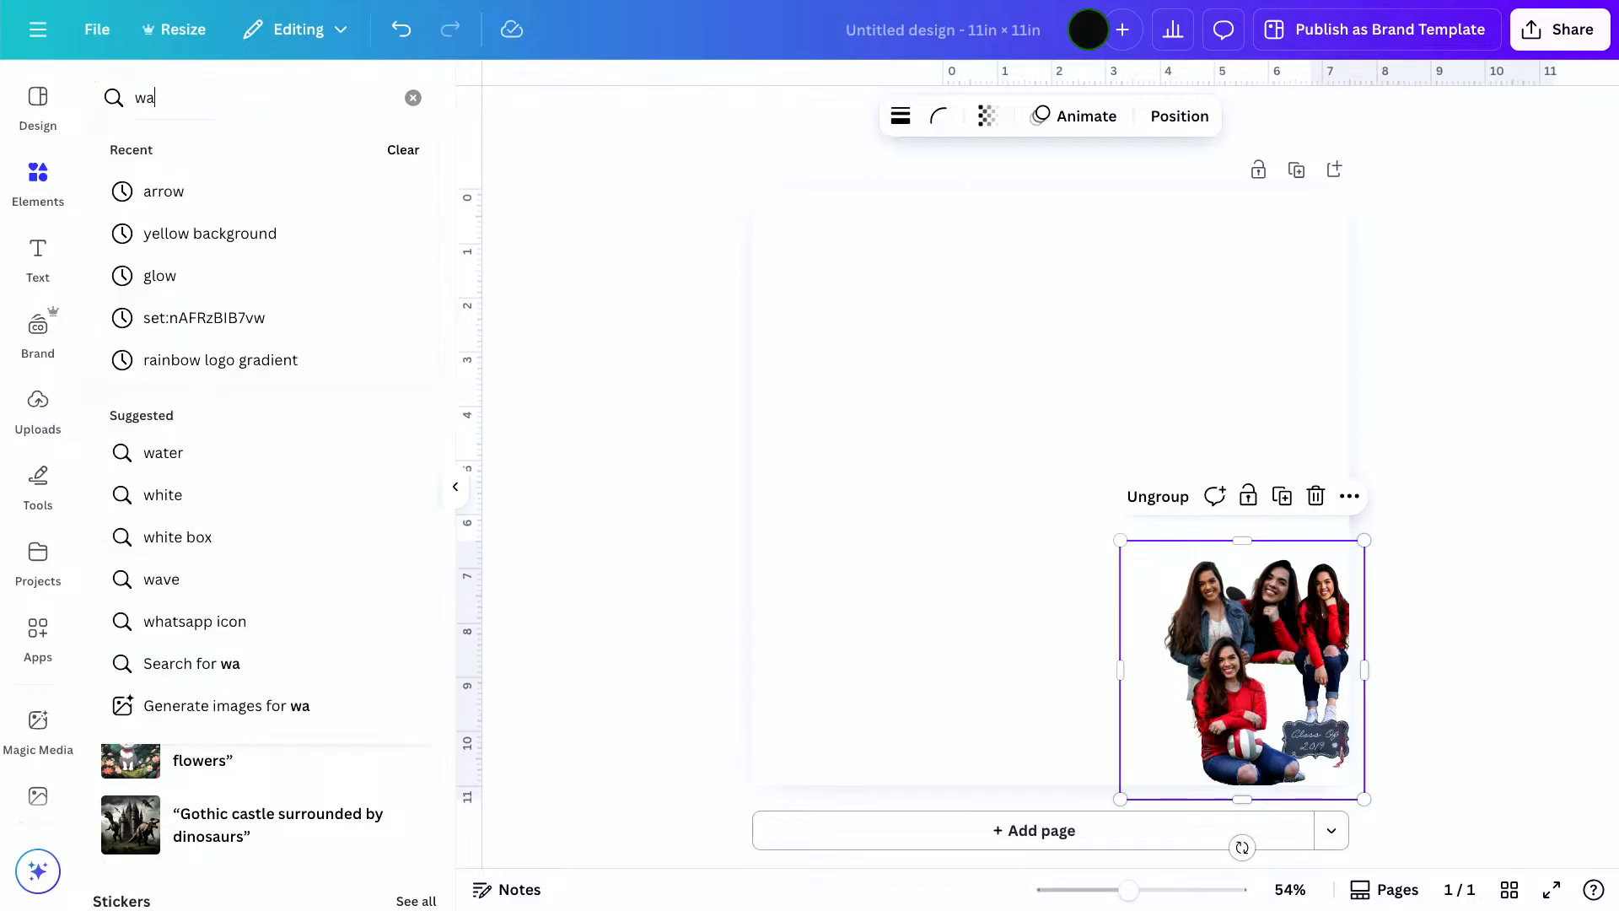
pyautogui.write('tercolor')
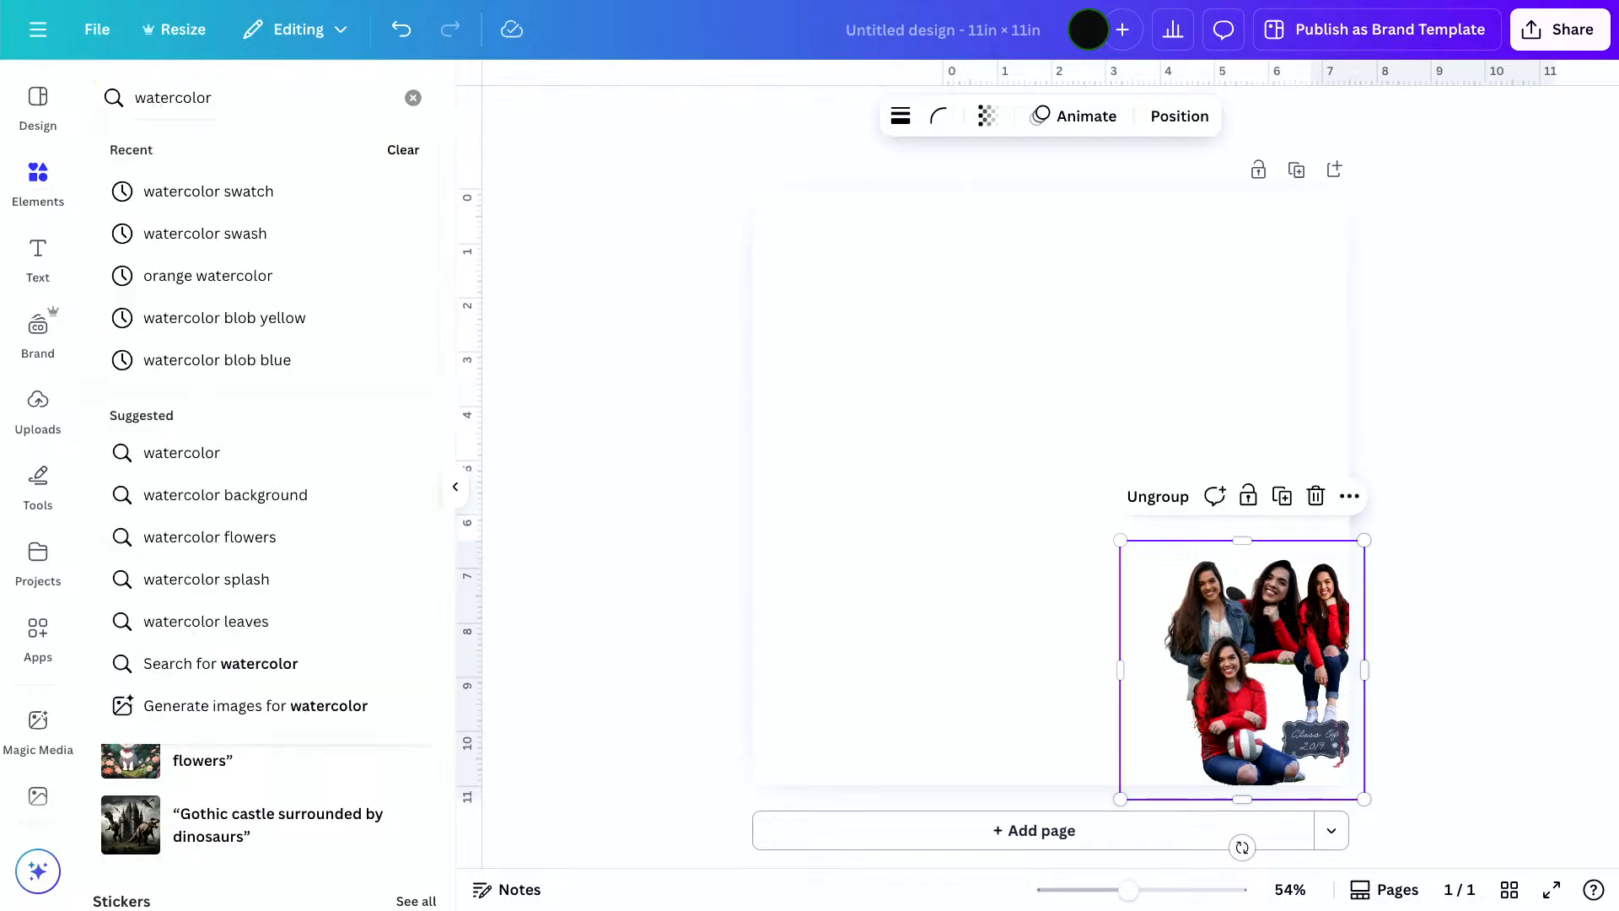
pyautogui.write(' smoke')
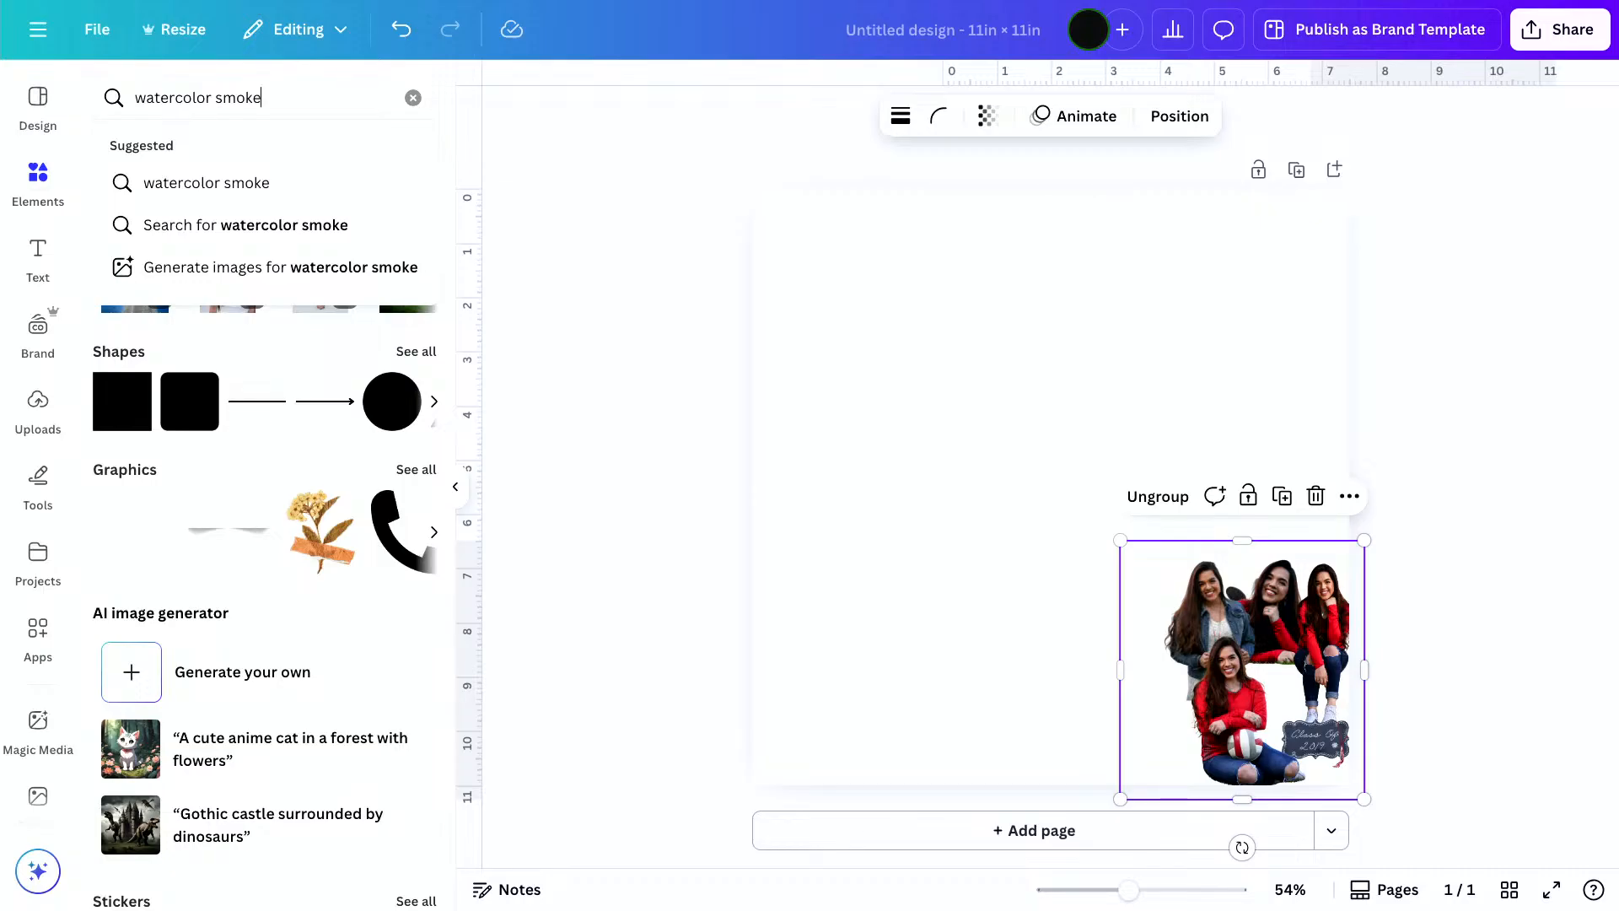
pyautogui.press('Return')
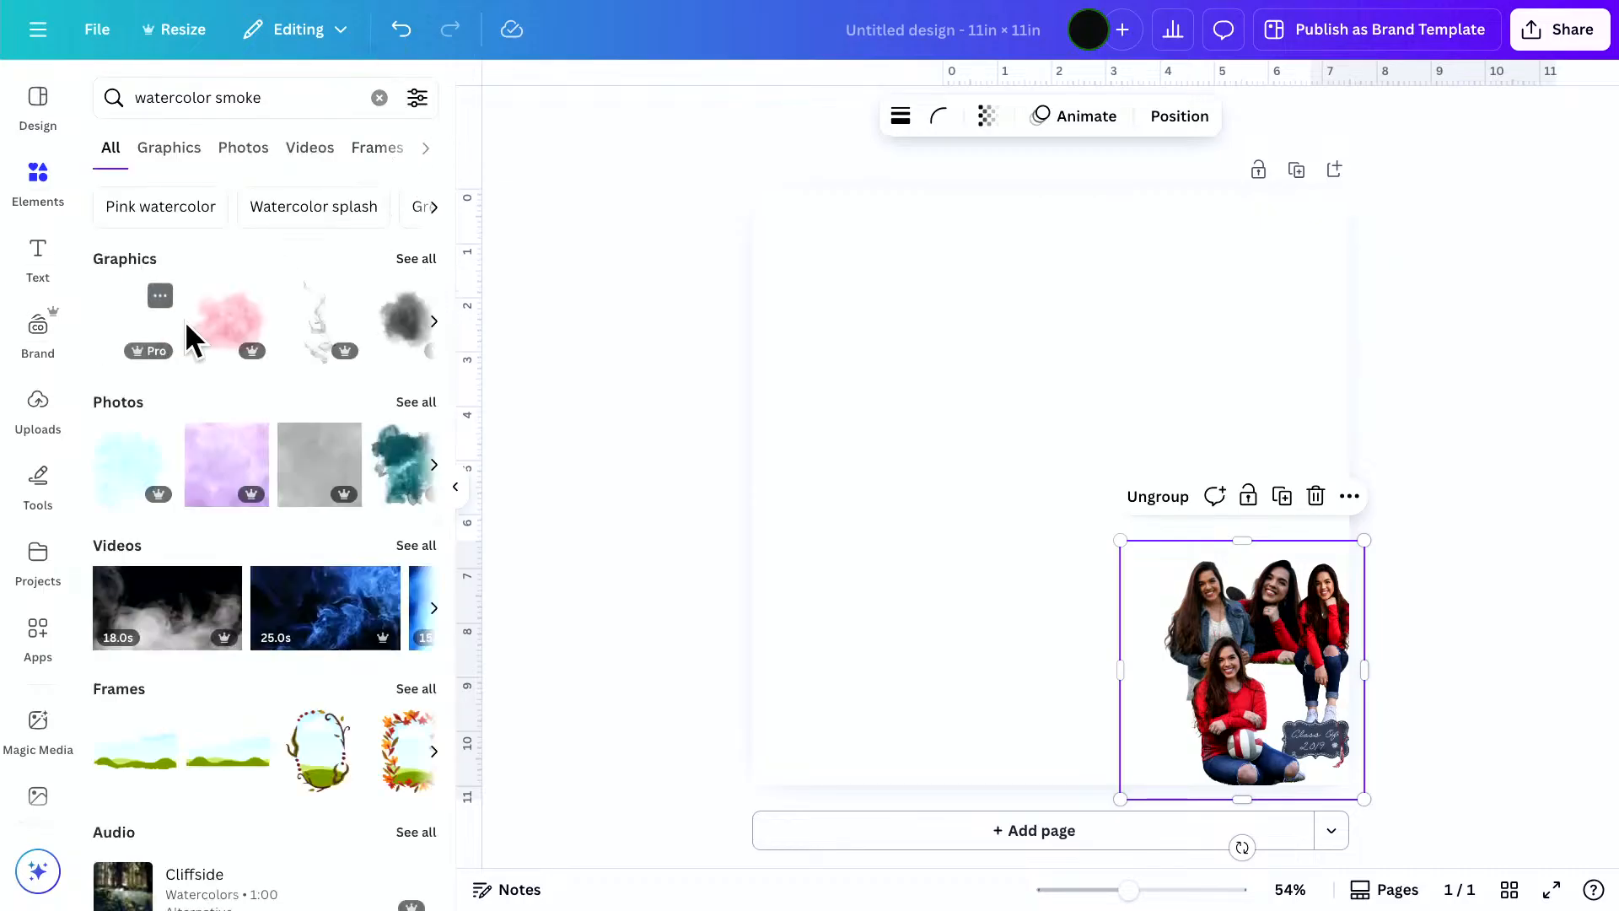
pyautogui.click(215, 341)
pyautogui.moveTo(969, 488); pyautogui.dragTo(963, 454)
pyautogui.click(424, 263)
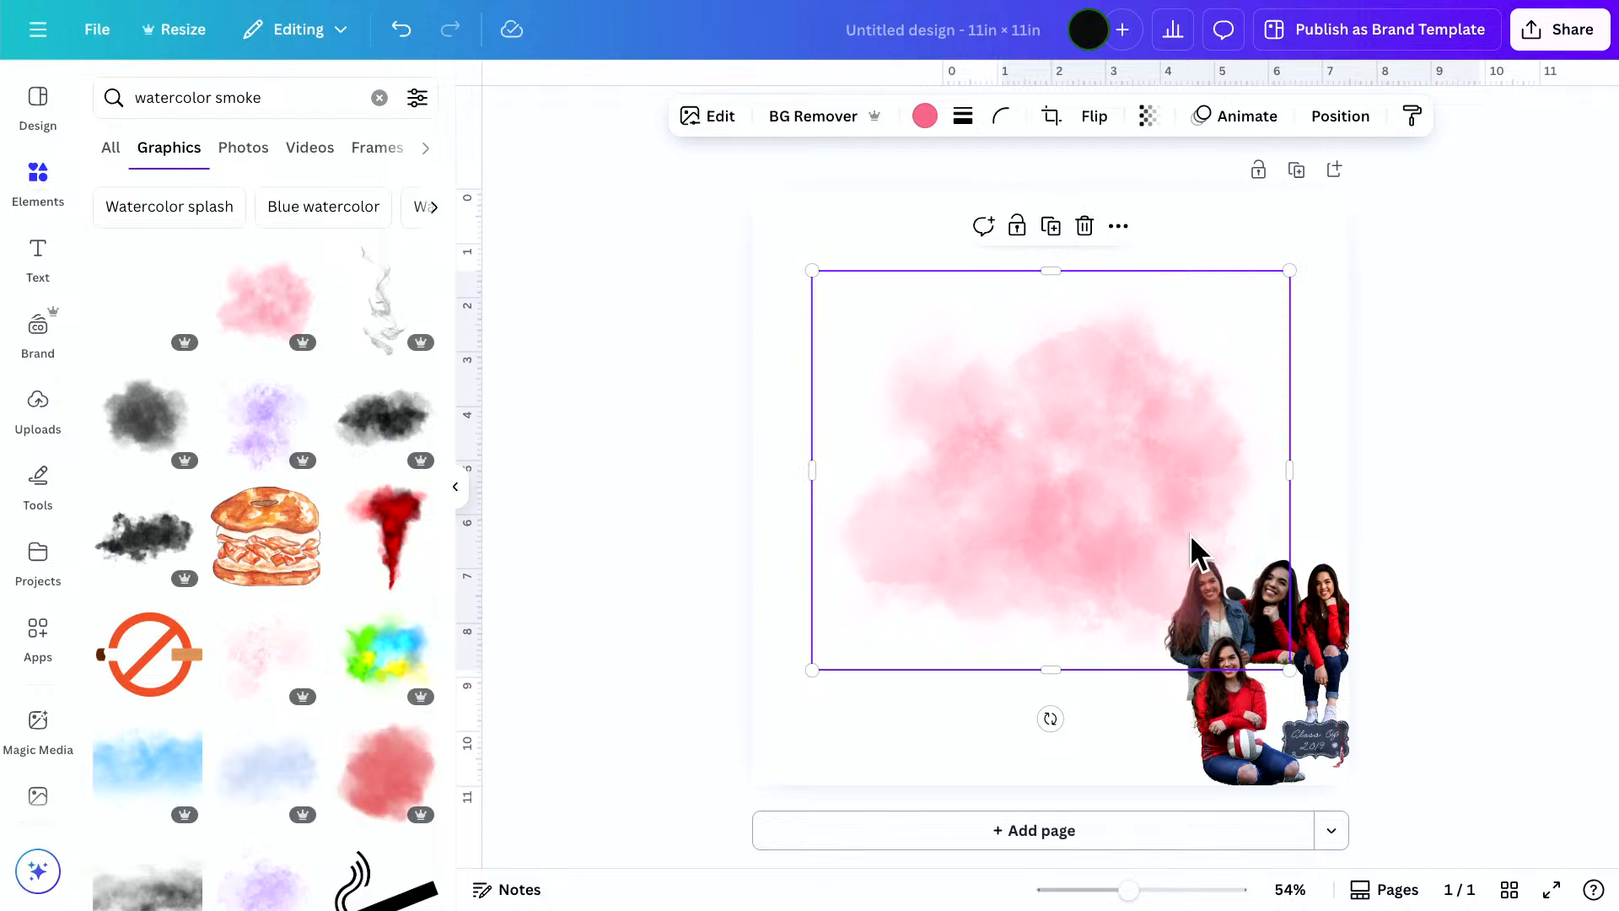
# Add the coral-red watercolor cloud, shrink it and place it over the left part of the pink cloud
pyautogui.click(396, 801)
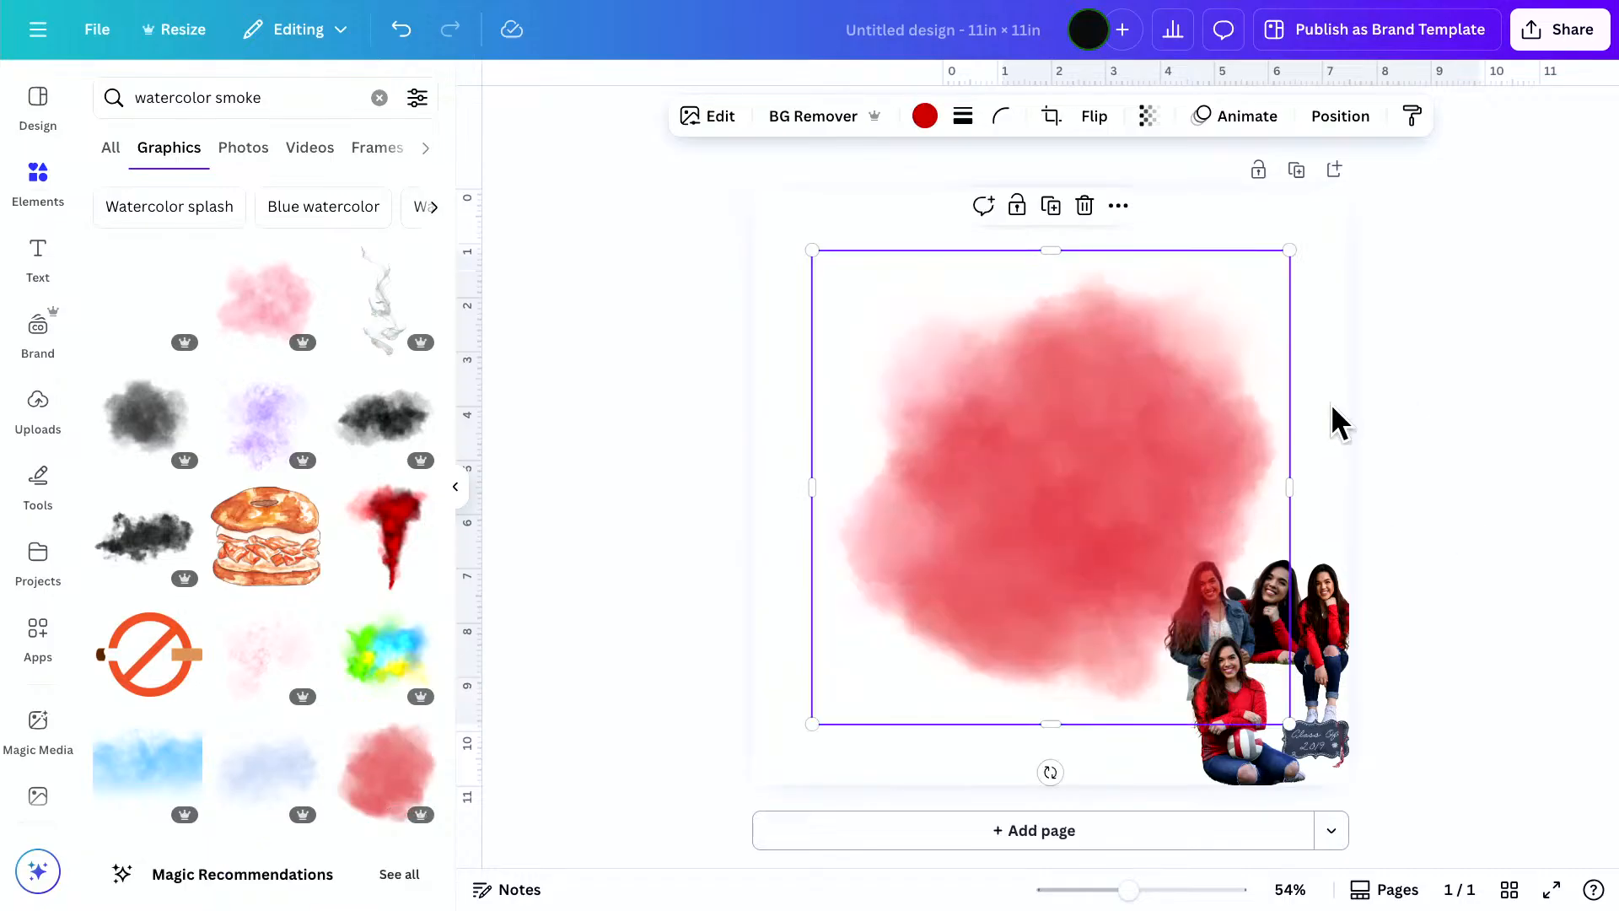
pyautogui.moveTo(1135, 458); pyautogui.dragTo(1058, 413)
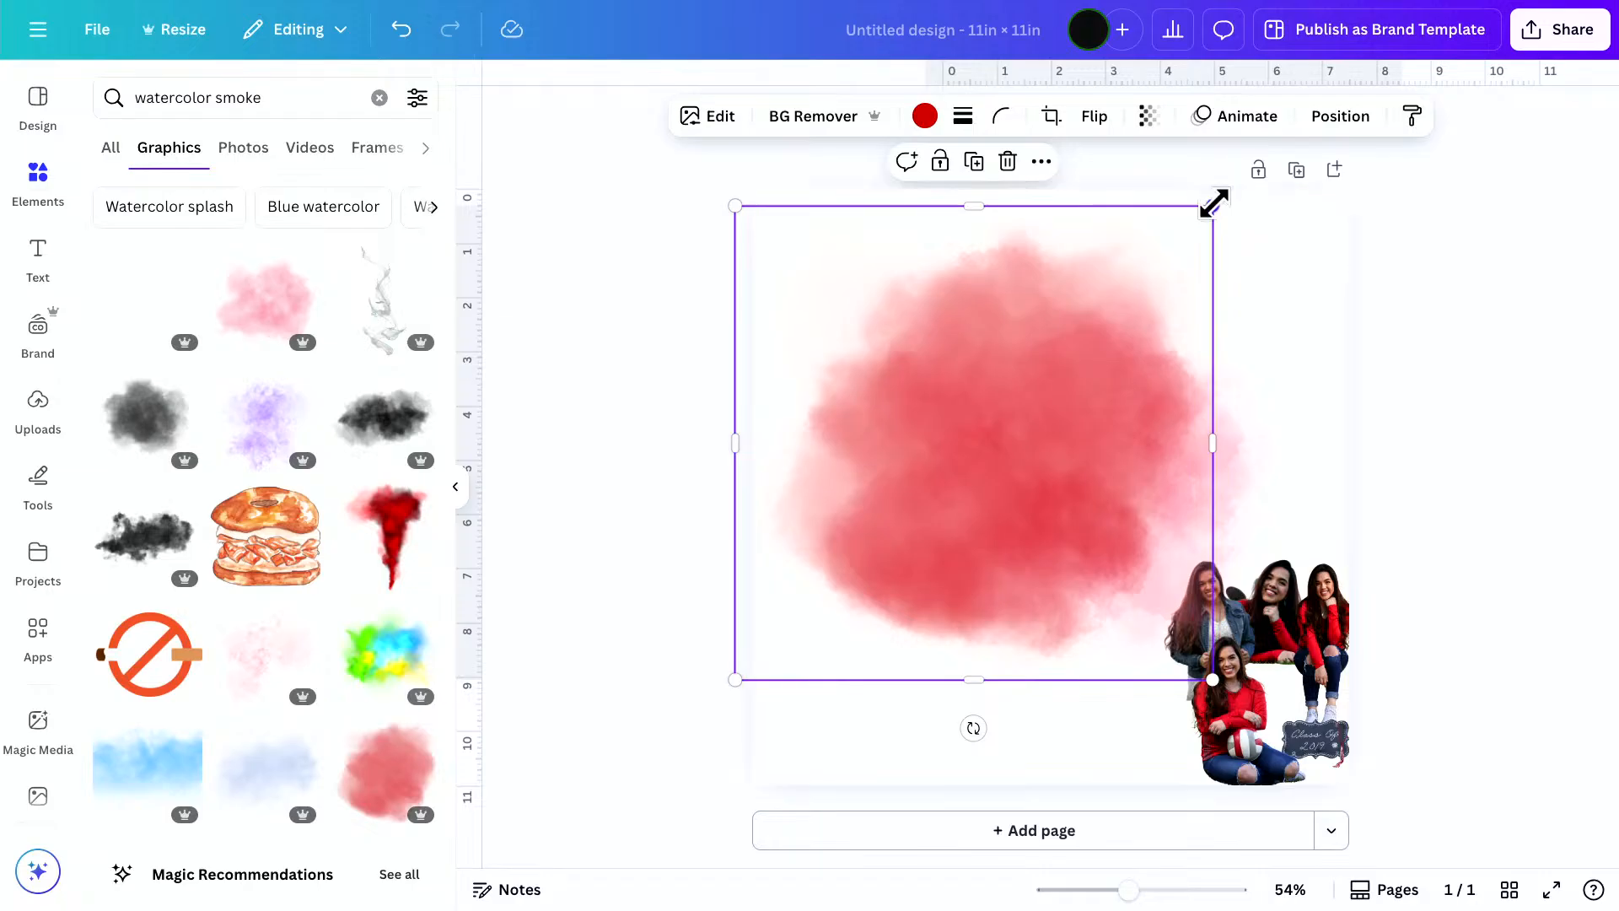
pyautogui.moveTo(1212, 206); pyautogui.dragTo(1102, 296)
pyautogui.moveTo(972, 430); pyautogui.dragTo(1012, 393)
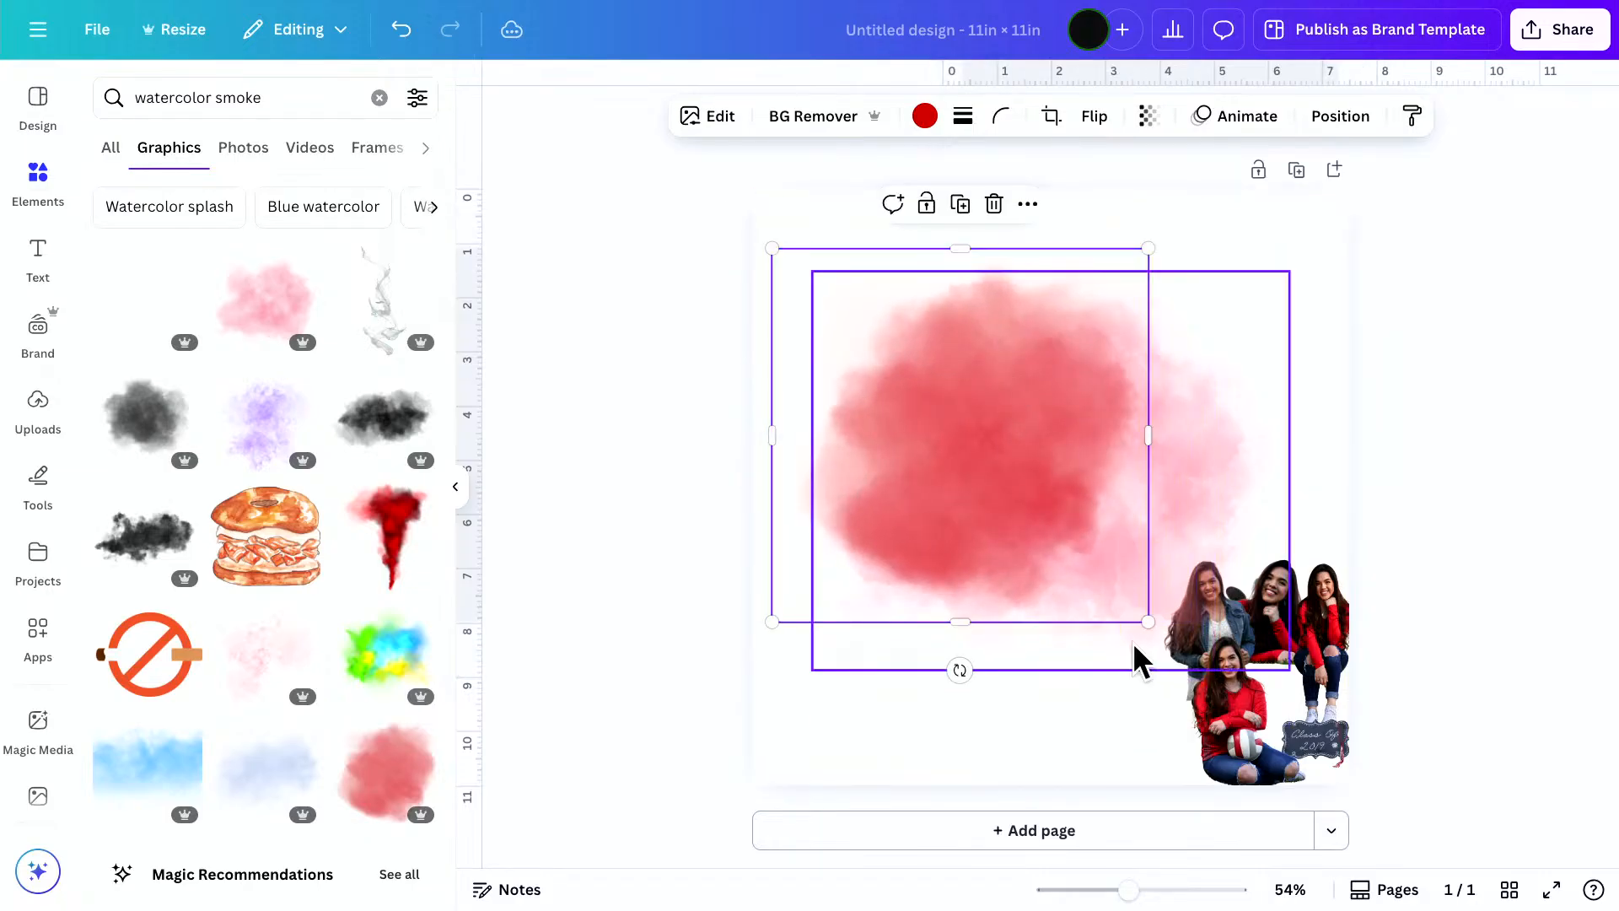
# Replace the coral-red cloud with the recommended bright red watercolor splatter, enlarged and placed toward the page's lower right
pyautogui.scroll(-4, 294, 715)
pyautogui.scroll(-1, 294, 717)
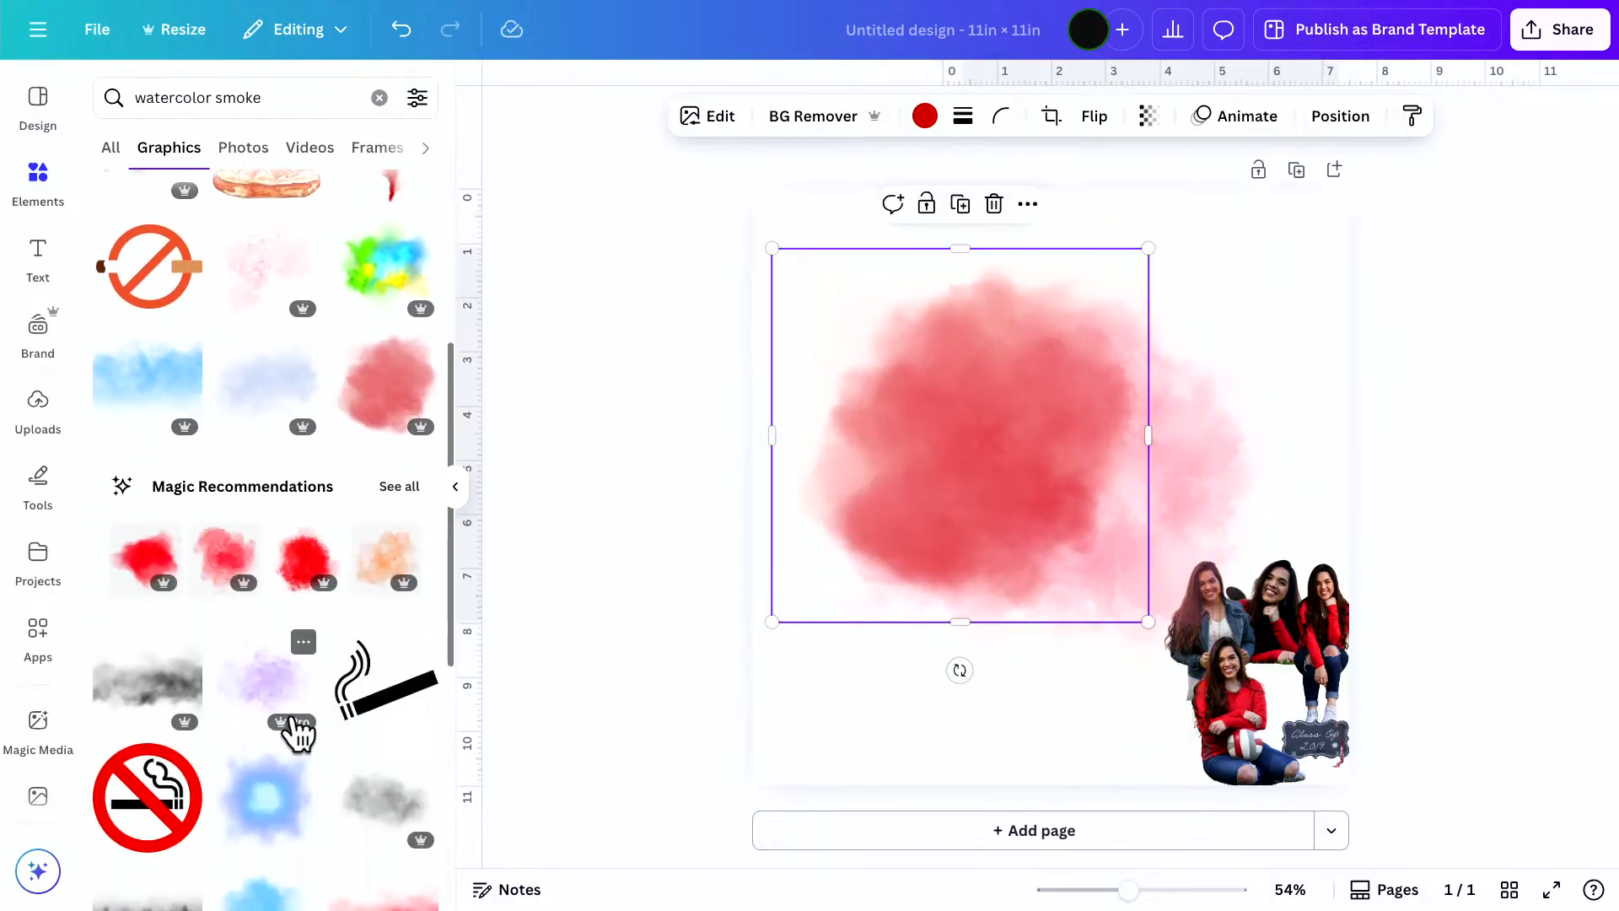
pyautogui.click(287, 582)
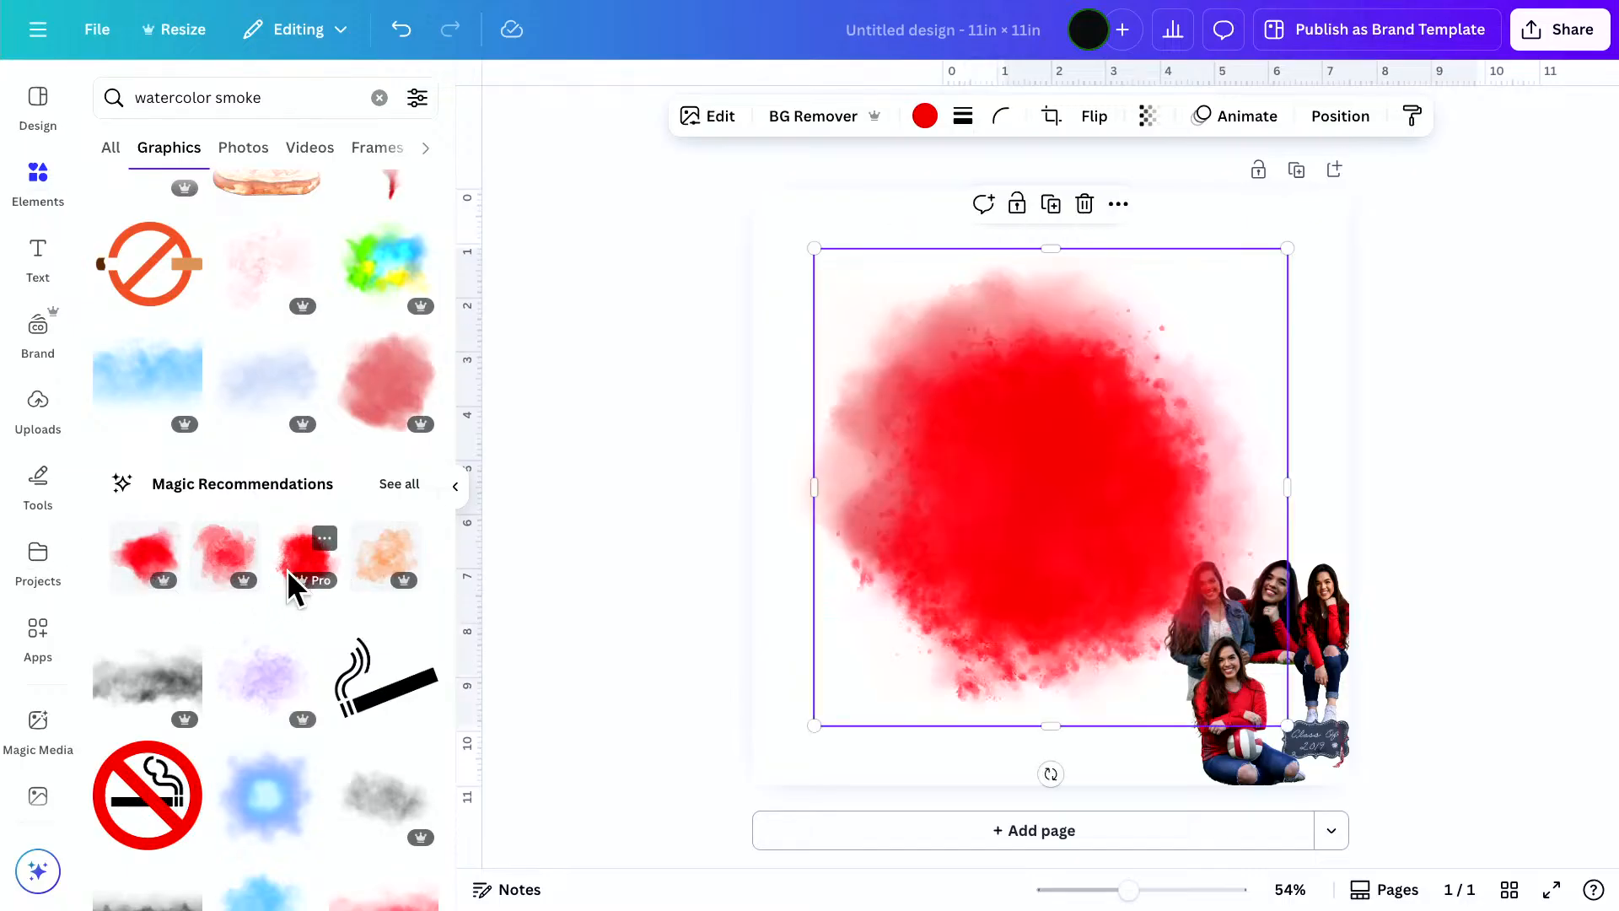
pyautogui.moveTo(1058, 463)
pyautogui.mouseDown()
pyautogui.moveTo(1077, 442)
pyautogui.moveTo(1077, 459)
pyautogui.mouseUp()
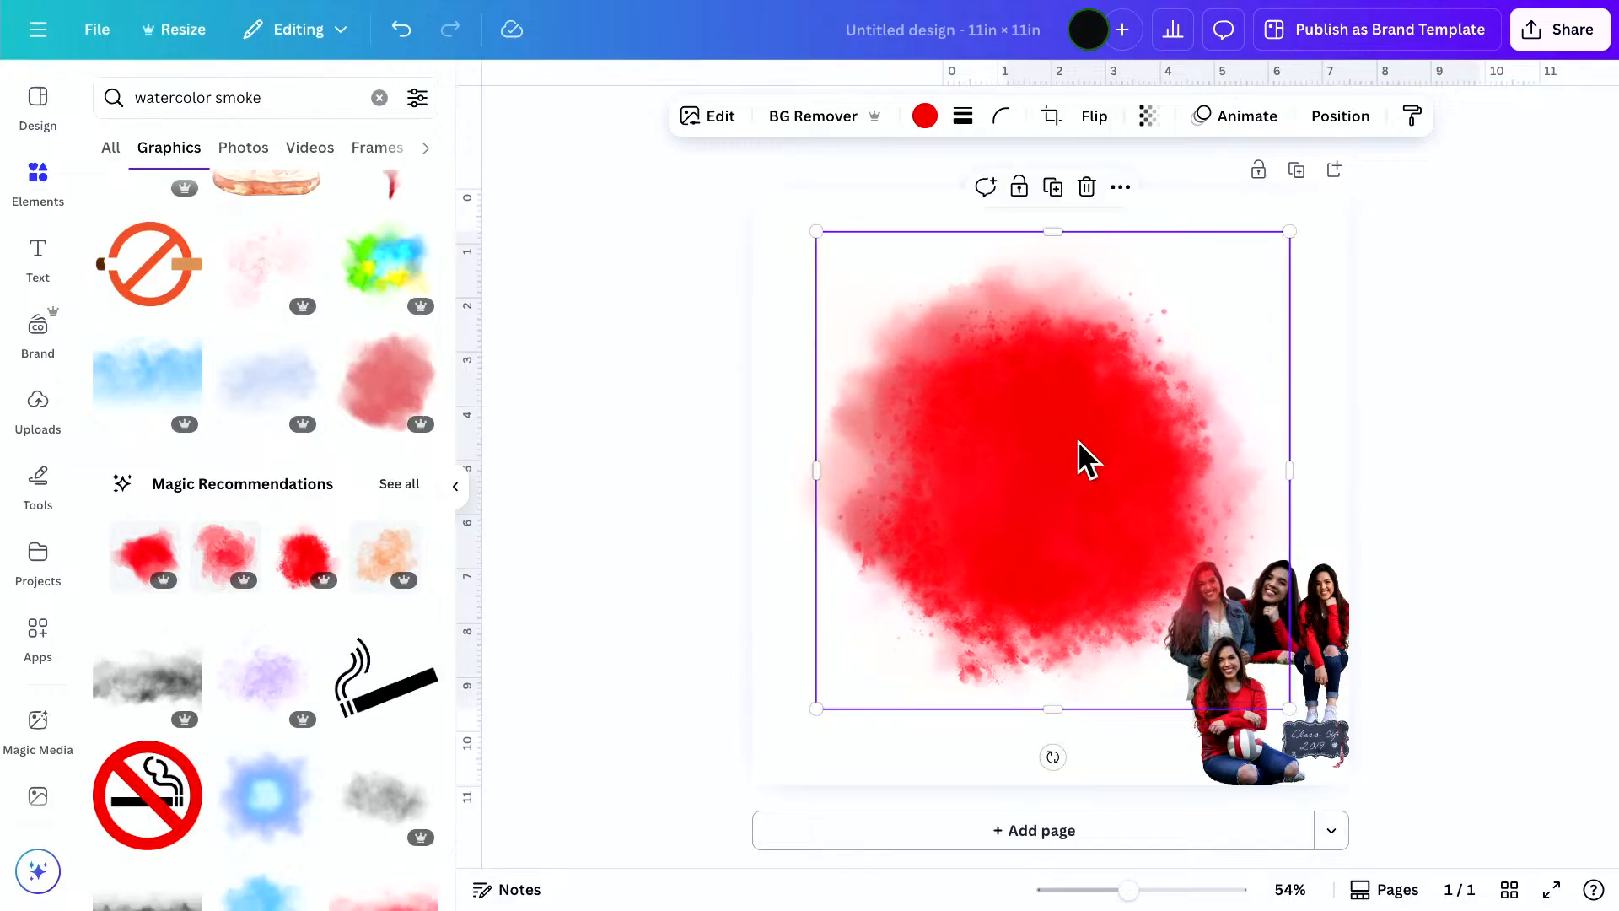
pyautogui.moveTo(1289, 227); pyautogui.dragTo(1360, 250)
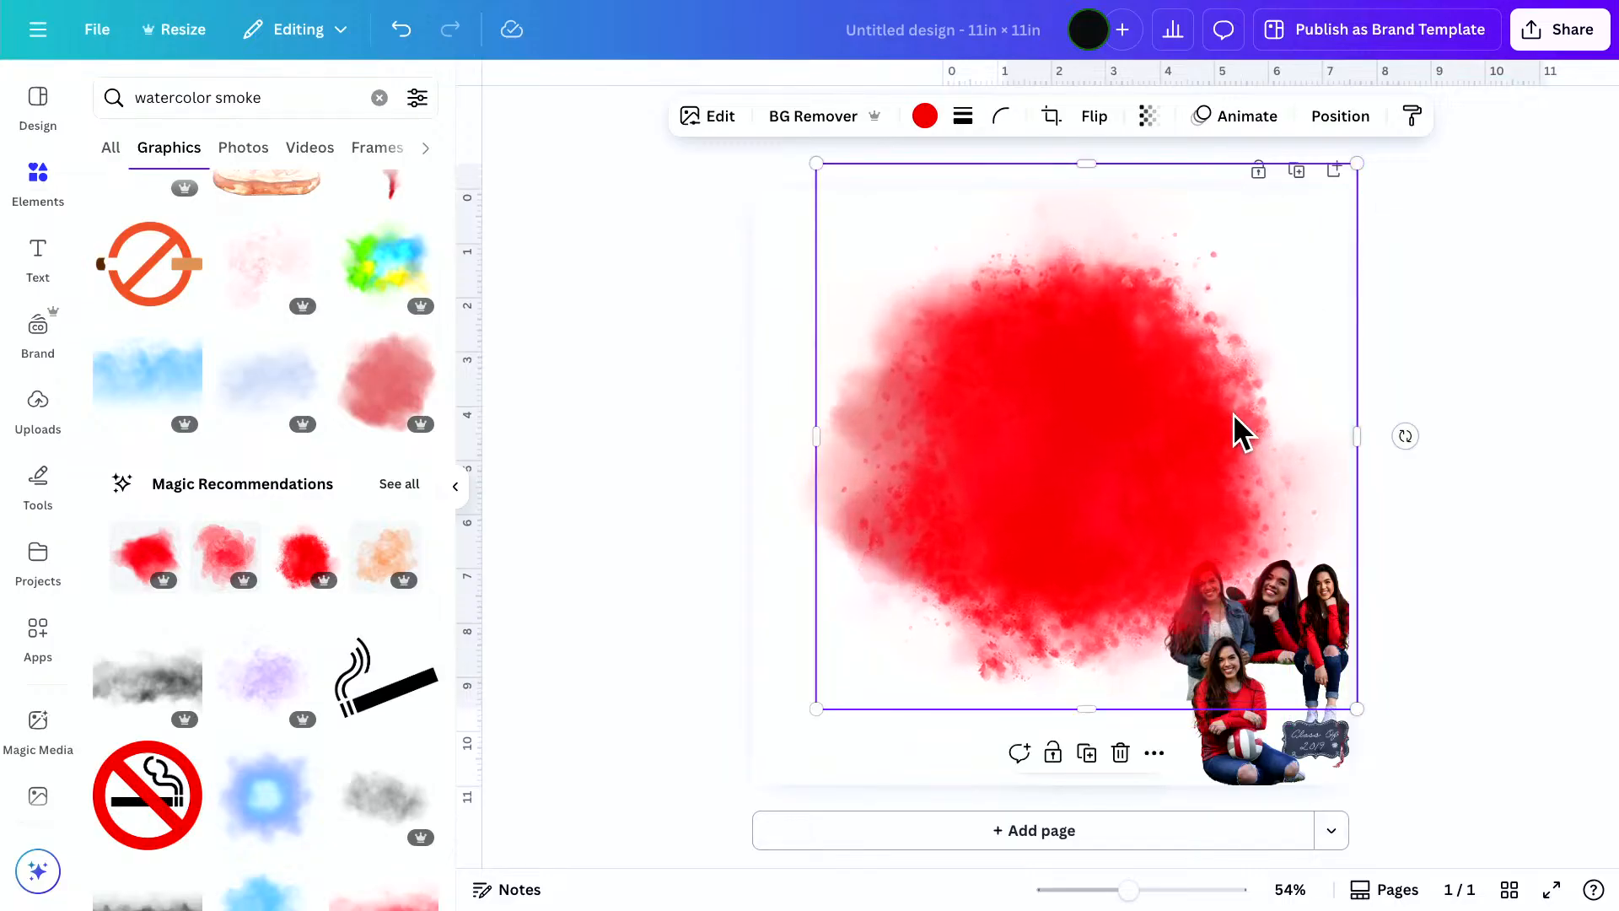
pyautogui.moveTo(1236, 430); pyautogui.dragTo(1275, 493)
pyautogui.click(885, 516)
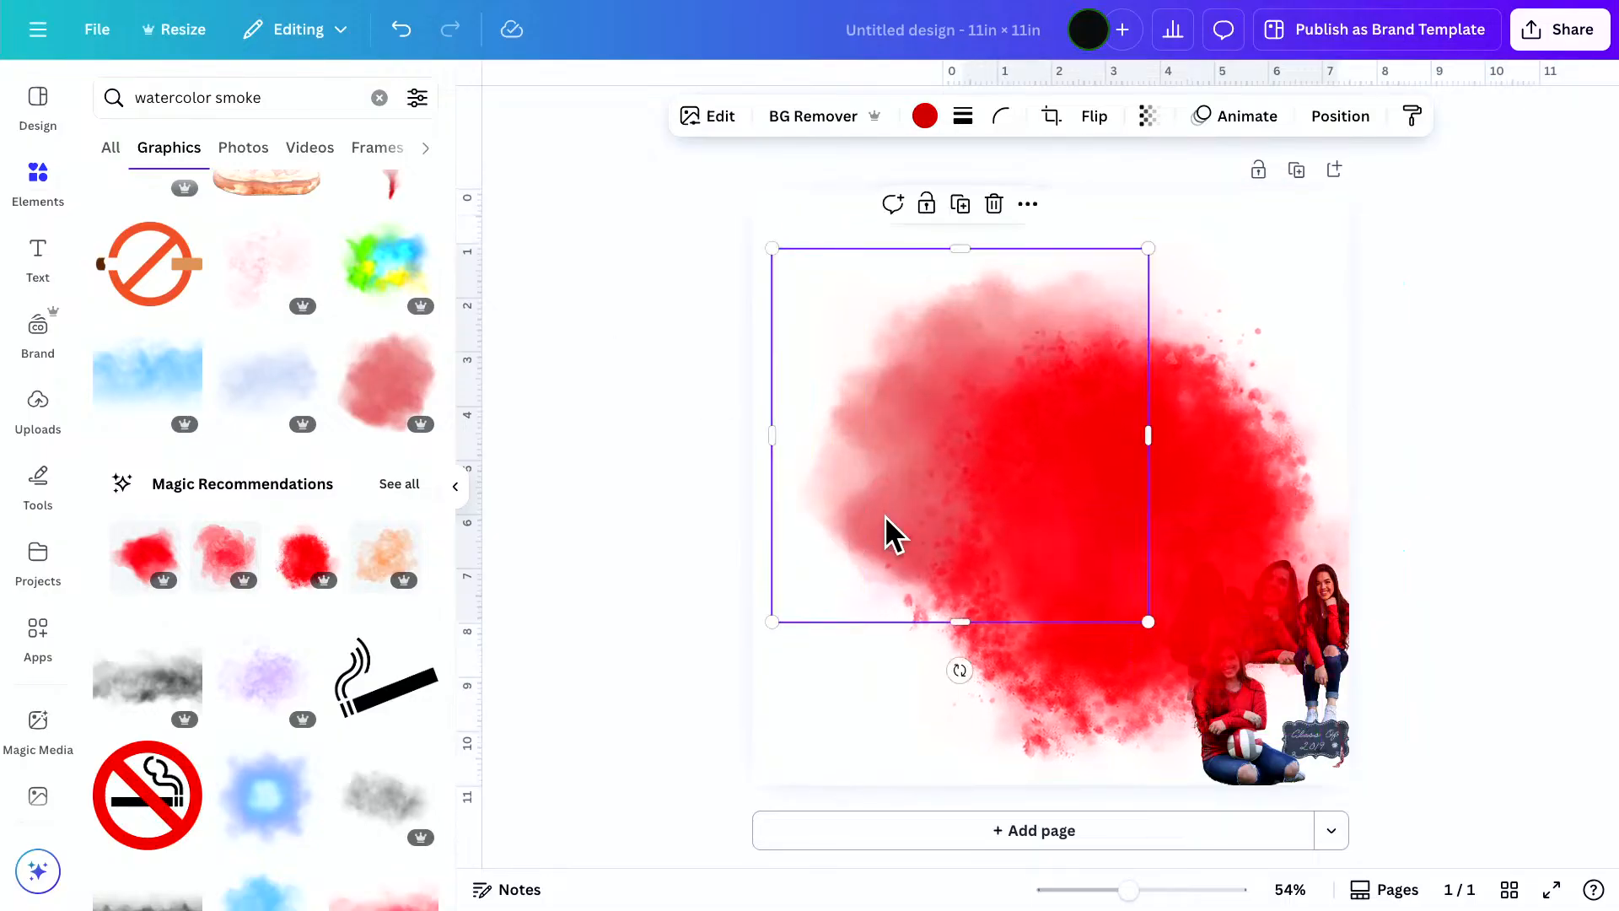
pyautogui.press('Delete')
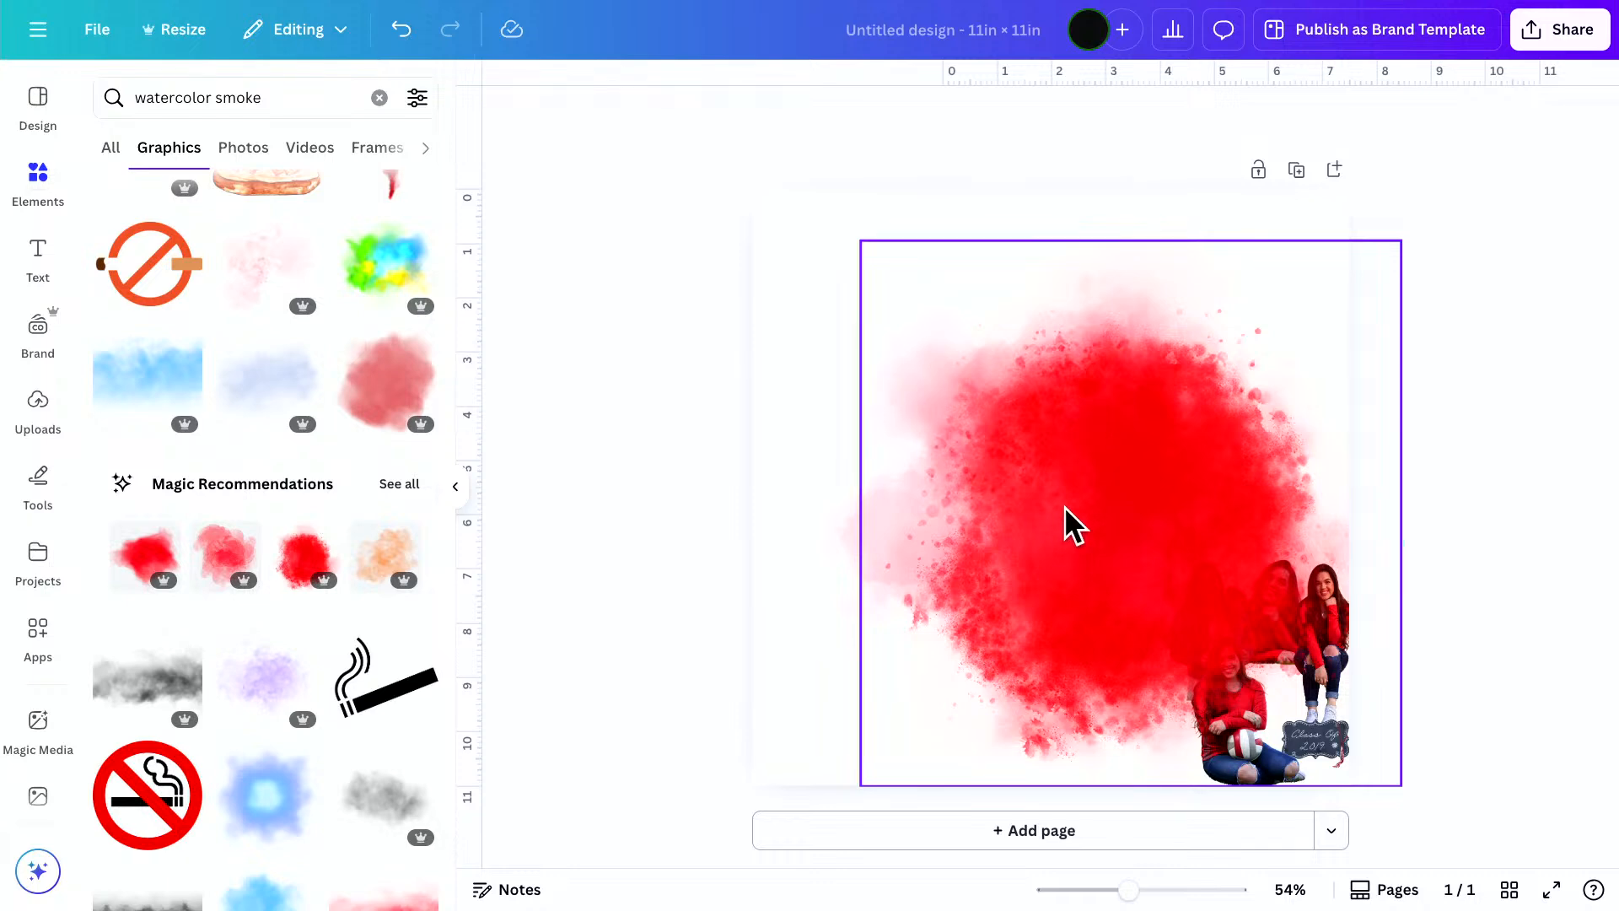
# Enlarge the pink smoke cloud across the page and center the bright red splatter over it
pyautogui.moveTo(1069, 528); pyautogui.dragTo(1022, 632)
pyautogui.click(1163, 336)
pyautogui.moveTo(1283, 271); pyautogui.dragTo(1391, 184)
pyautogui.moveTo(1110, 387); pyautogui.dragTo(1079, 476)
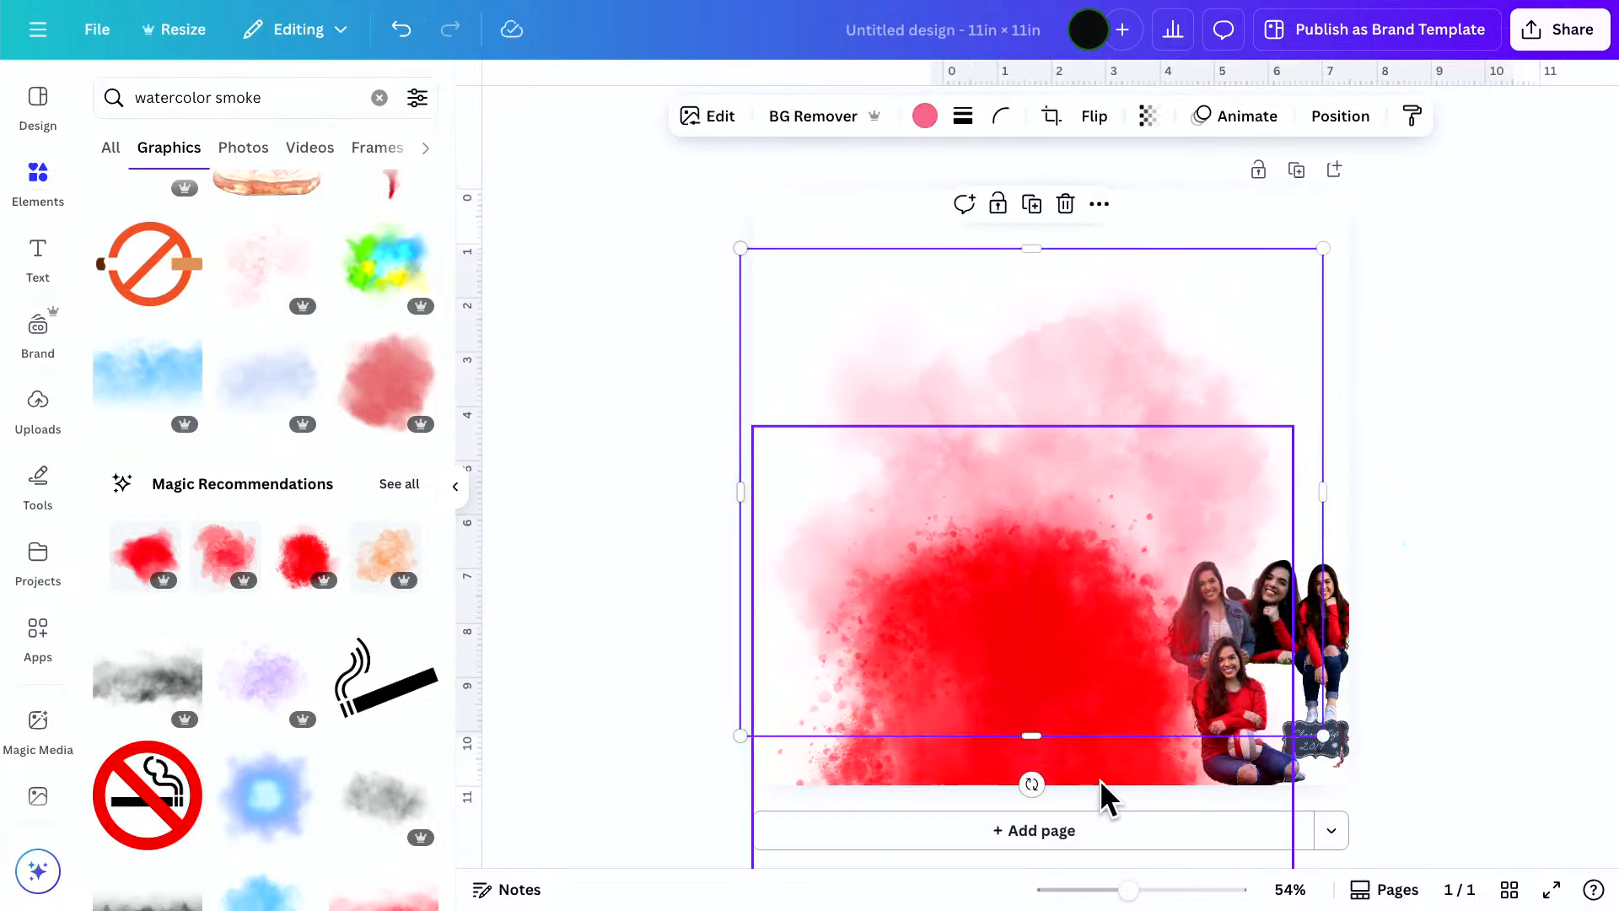
pyautogui.press('Delete')
pyautogui.moveTo(1106, 795); pyautogui.dragTo(1122, 556)
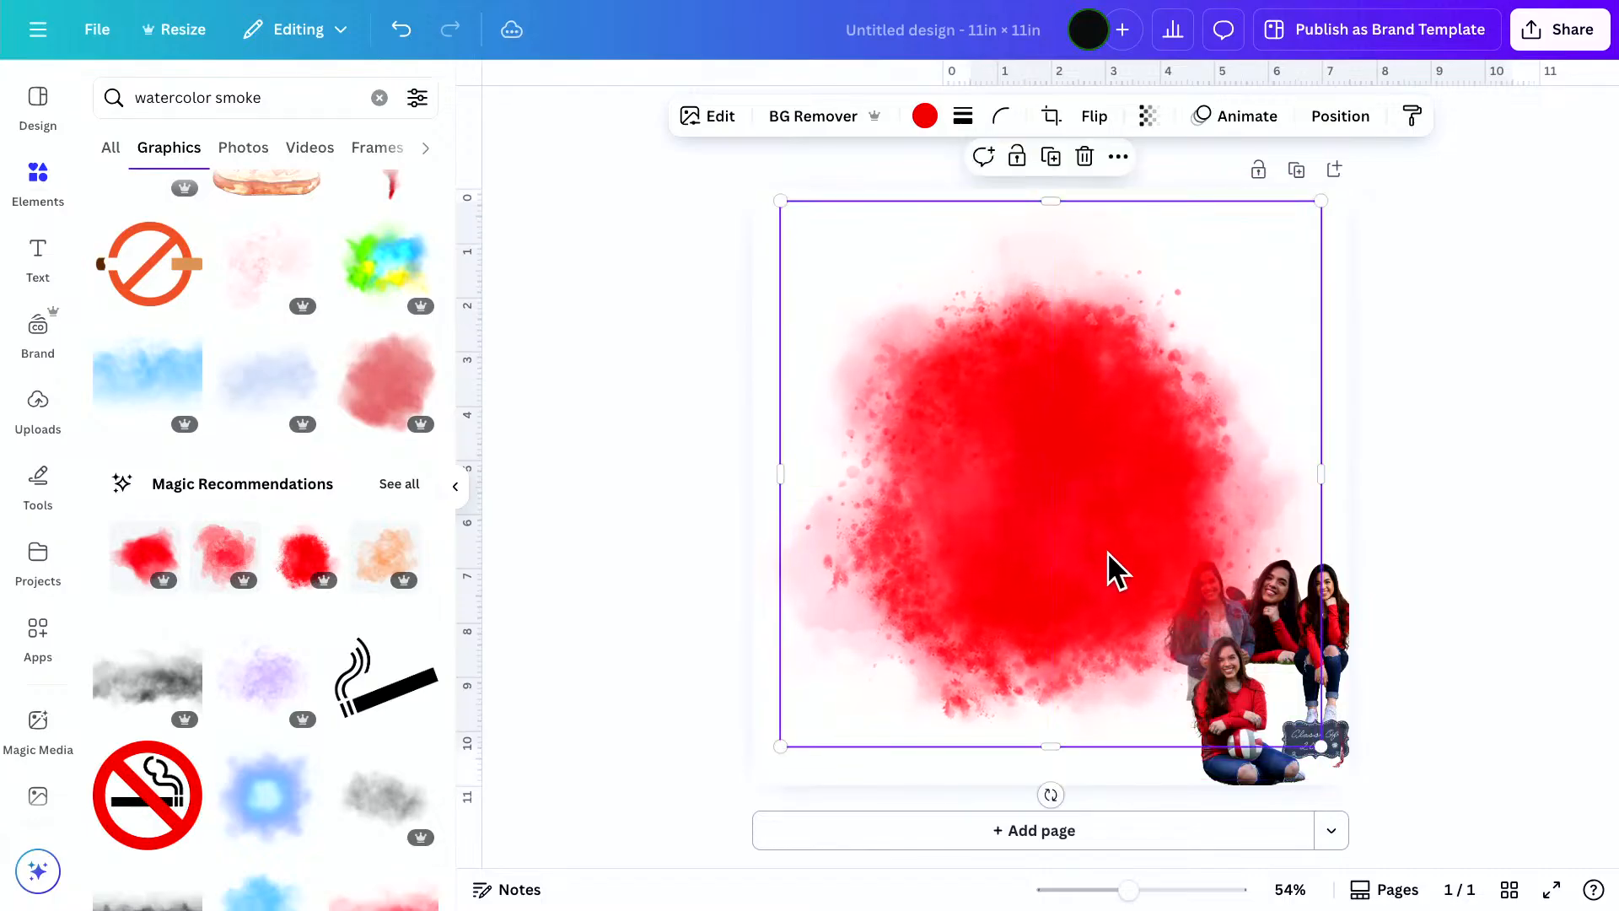
# Set the red splatter's transparency to 64 and nudge it slightly toward the page's left
pyautogui.click(1148, 116)
pyautogui.moveTo(1177, 202); pyautogui.dragTo(1144, 205)
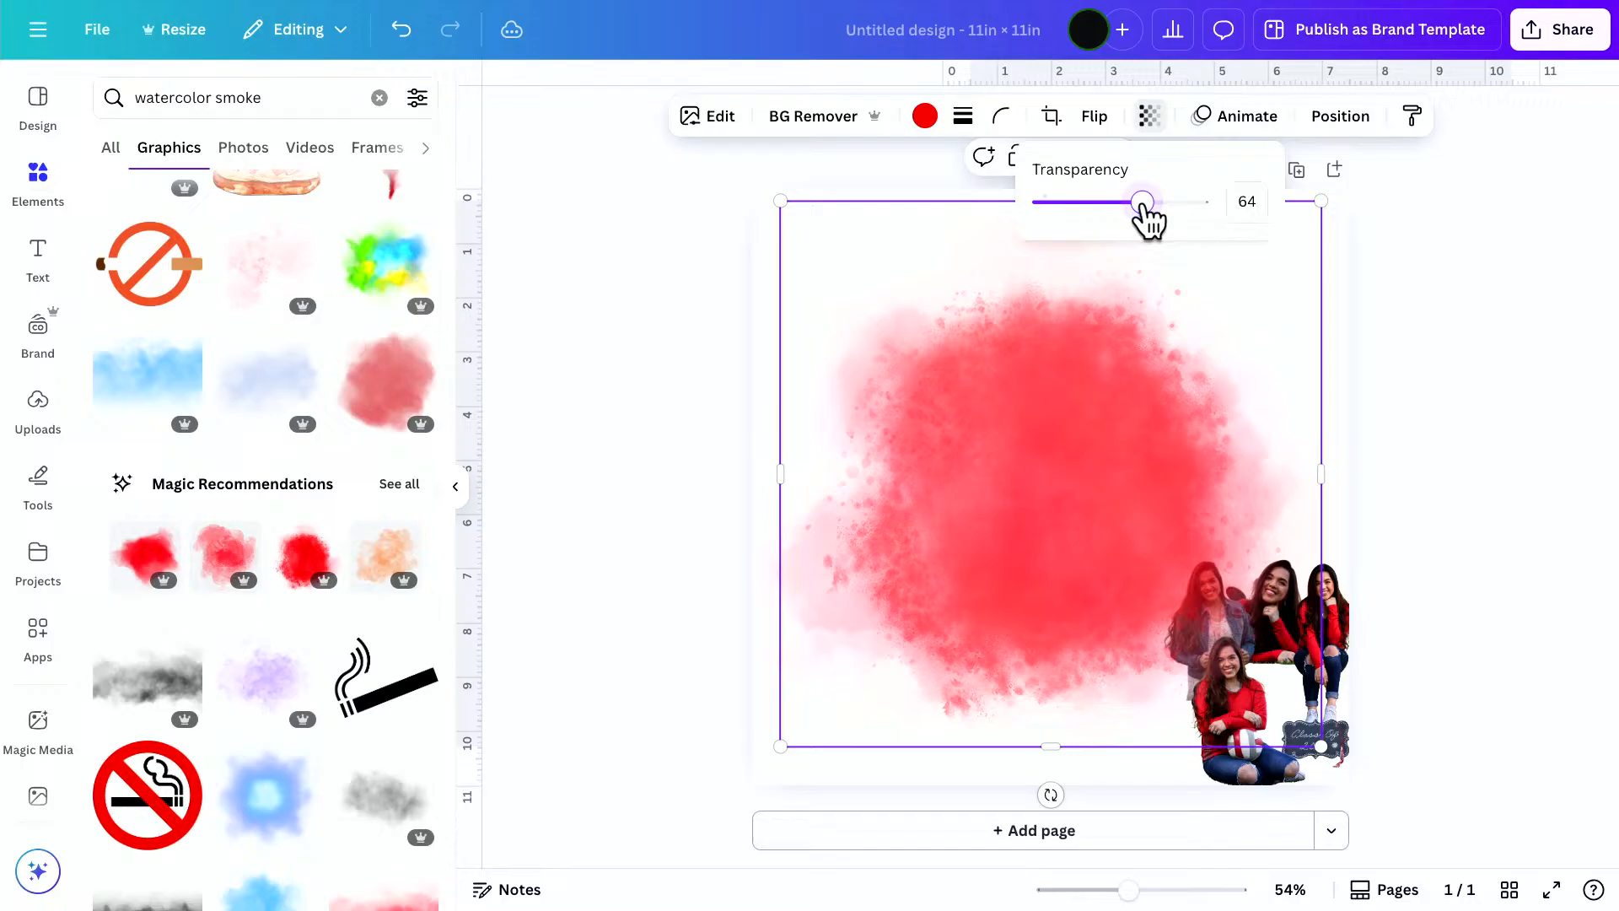
pyautogui.click(1440, 593)
pyautogui.moveTo(1120, 519); pyautogui.dragTo(1111, 517)
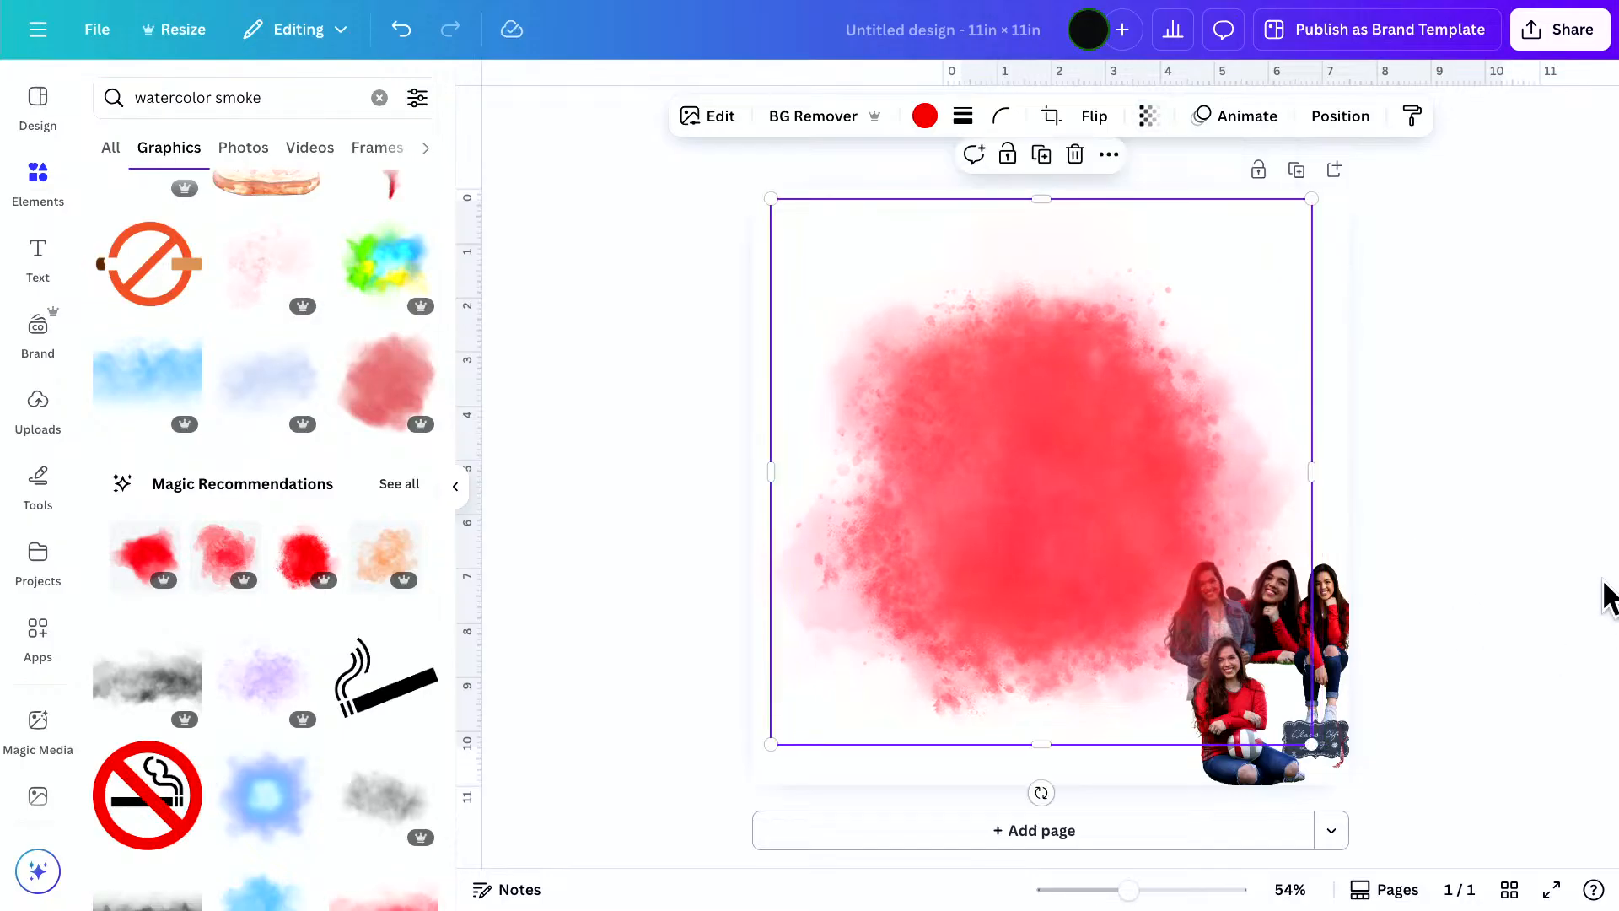
pyautogui.click(1433, 720)
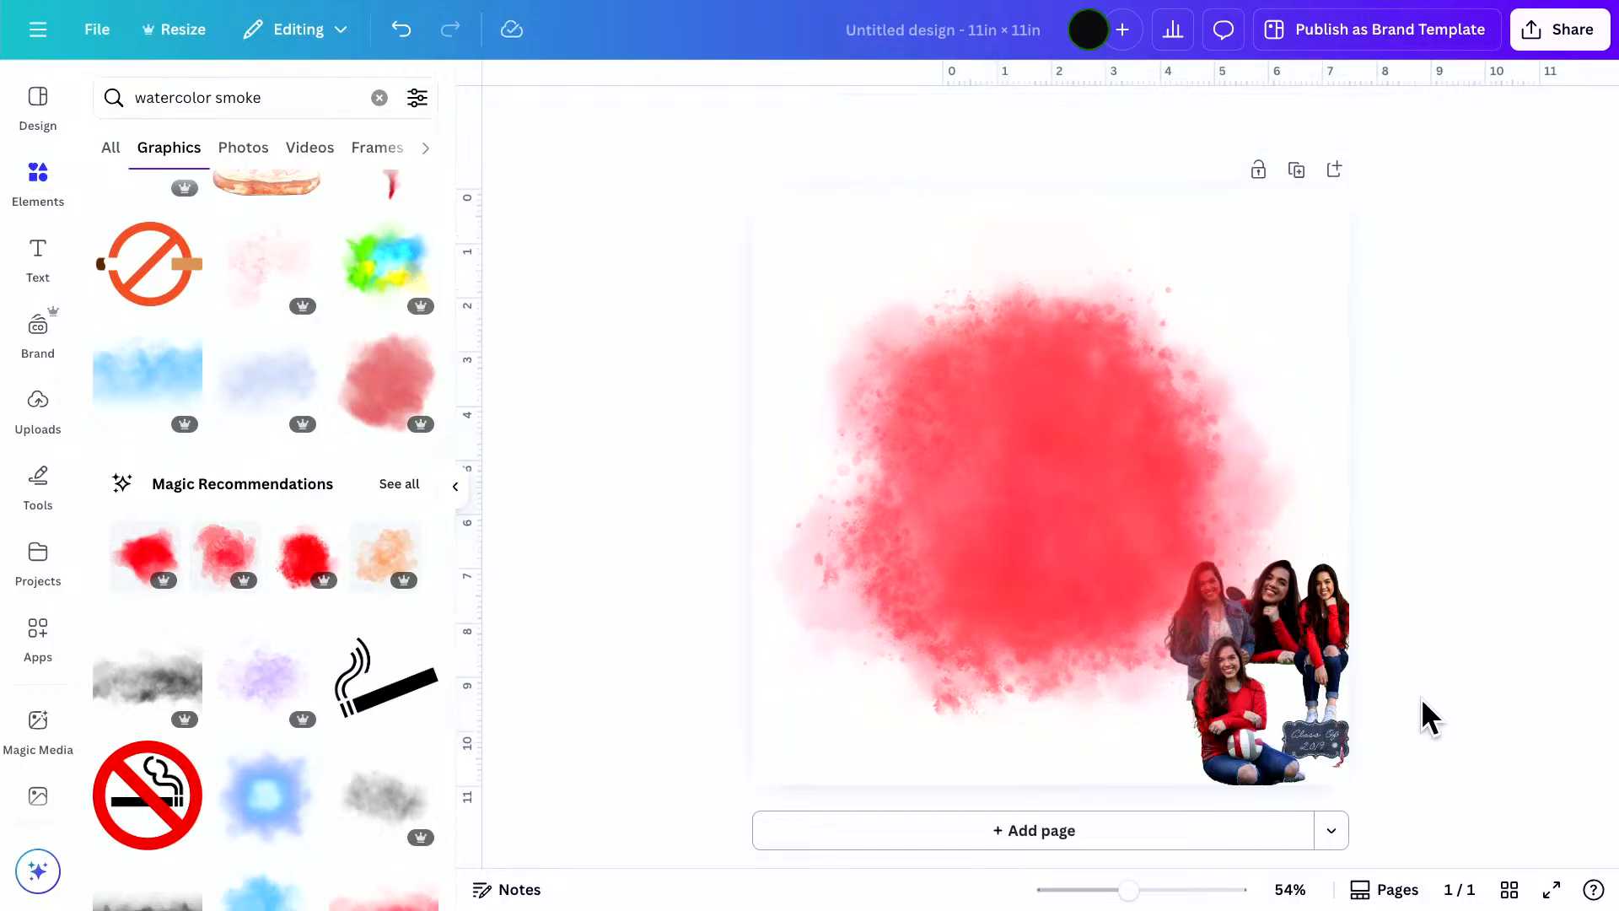
# Try the photo group enlarged over the red splatter, and shrink it back into the page's lower-right corner
pyautogui.click(1331, 752)
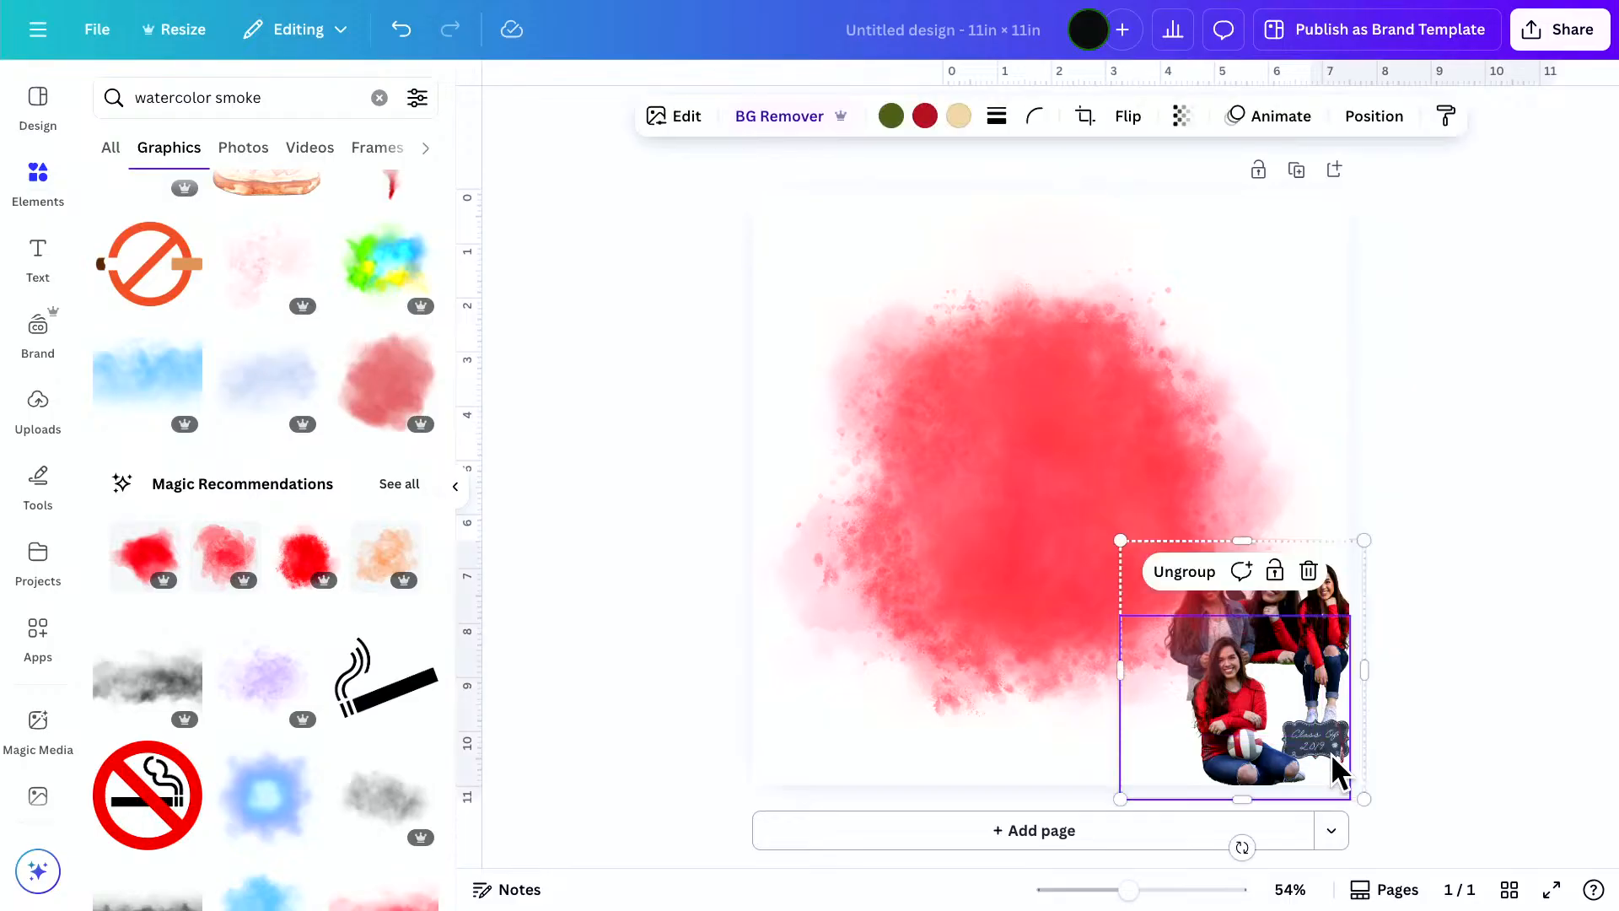
pyautogui.moveTo(1330, 752); pyautogui.dragTo(1323, 812)
pyautogui.moveTo(1236, 723); pyautogui.dragTo(1098, 609)
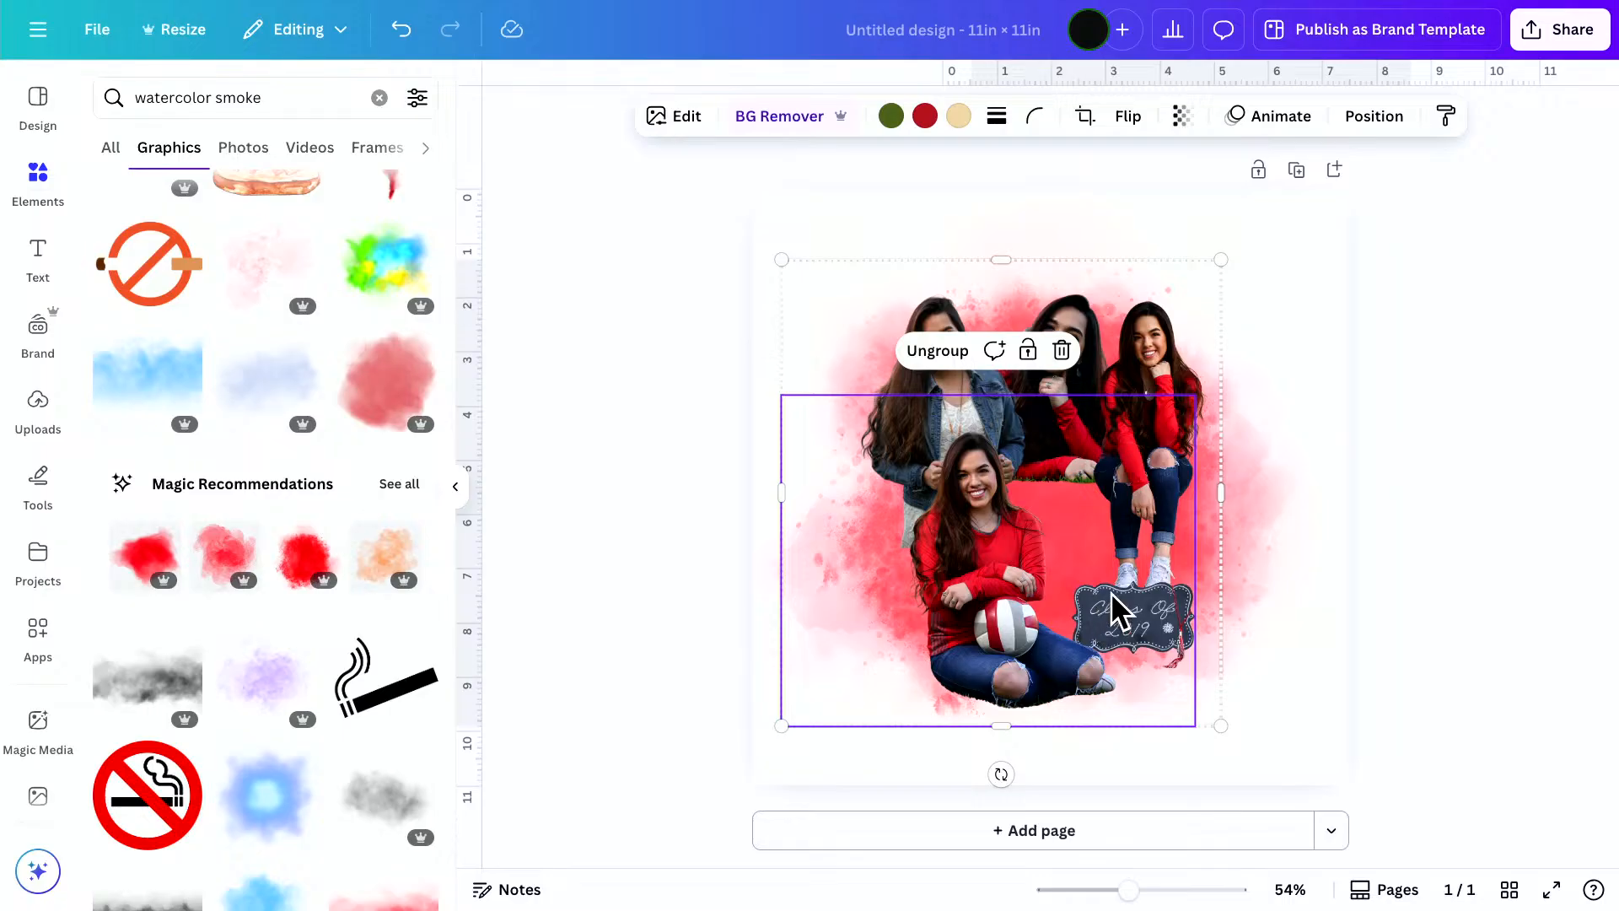
pyautogui.moveTo(786, 264); pyautogui.dragTo(1048, 540)
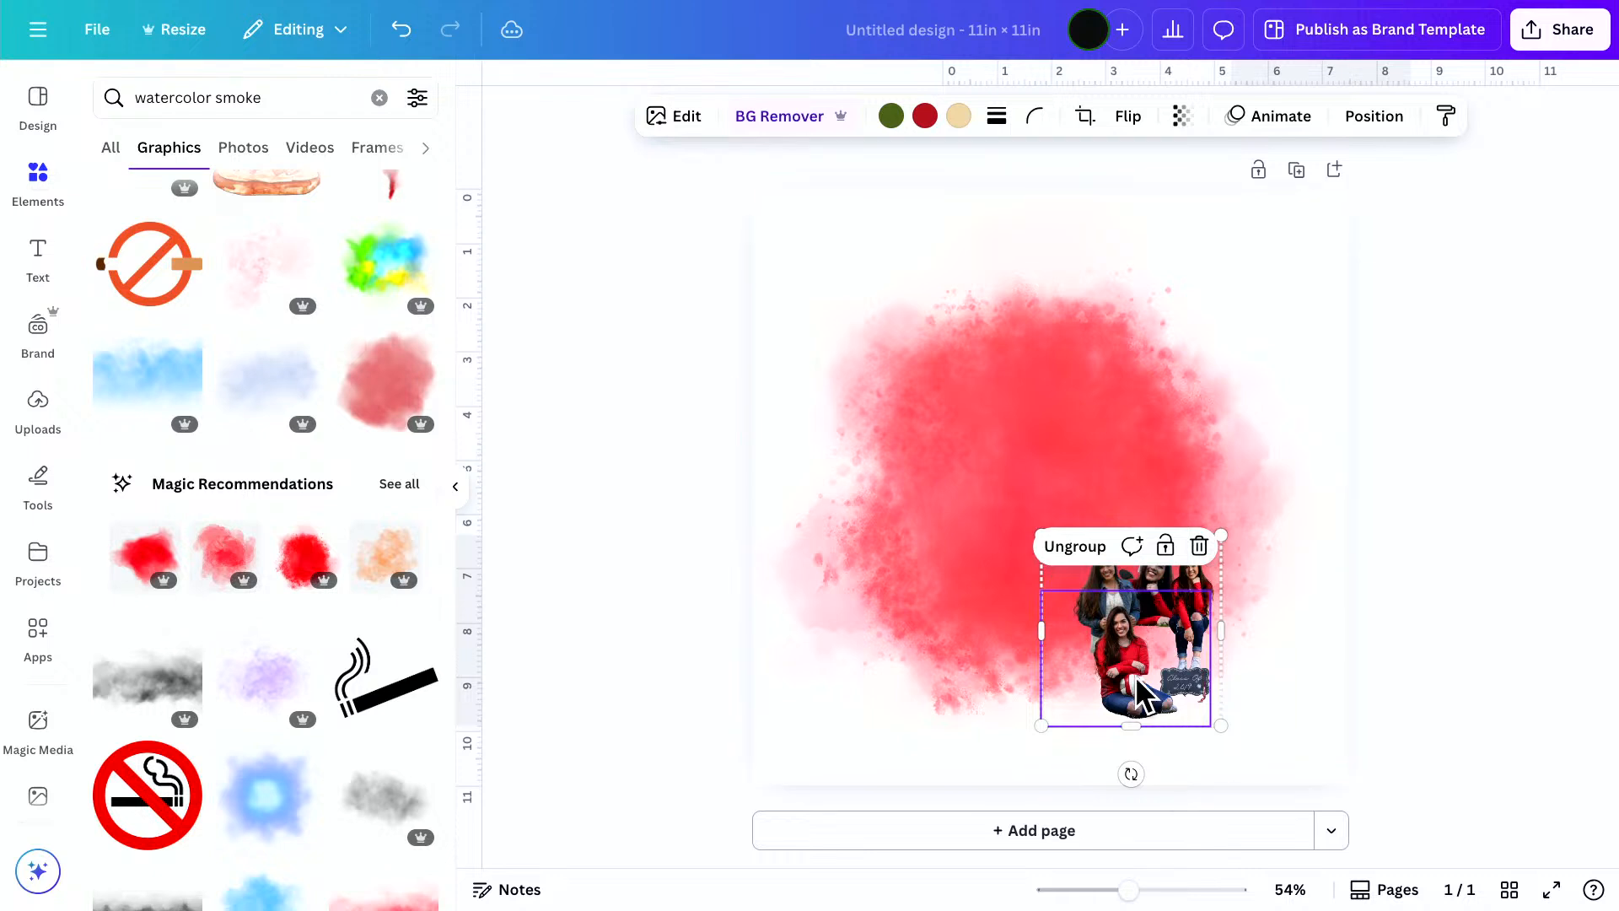
pyautogui.moveTo(1160, 637); pyautogui.dragTo(1269, 746)
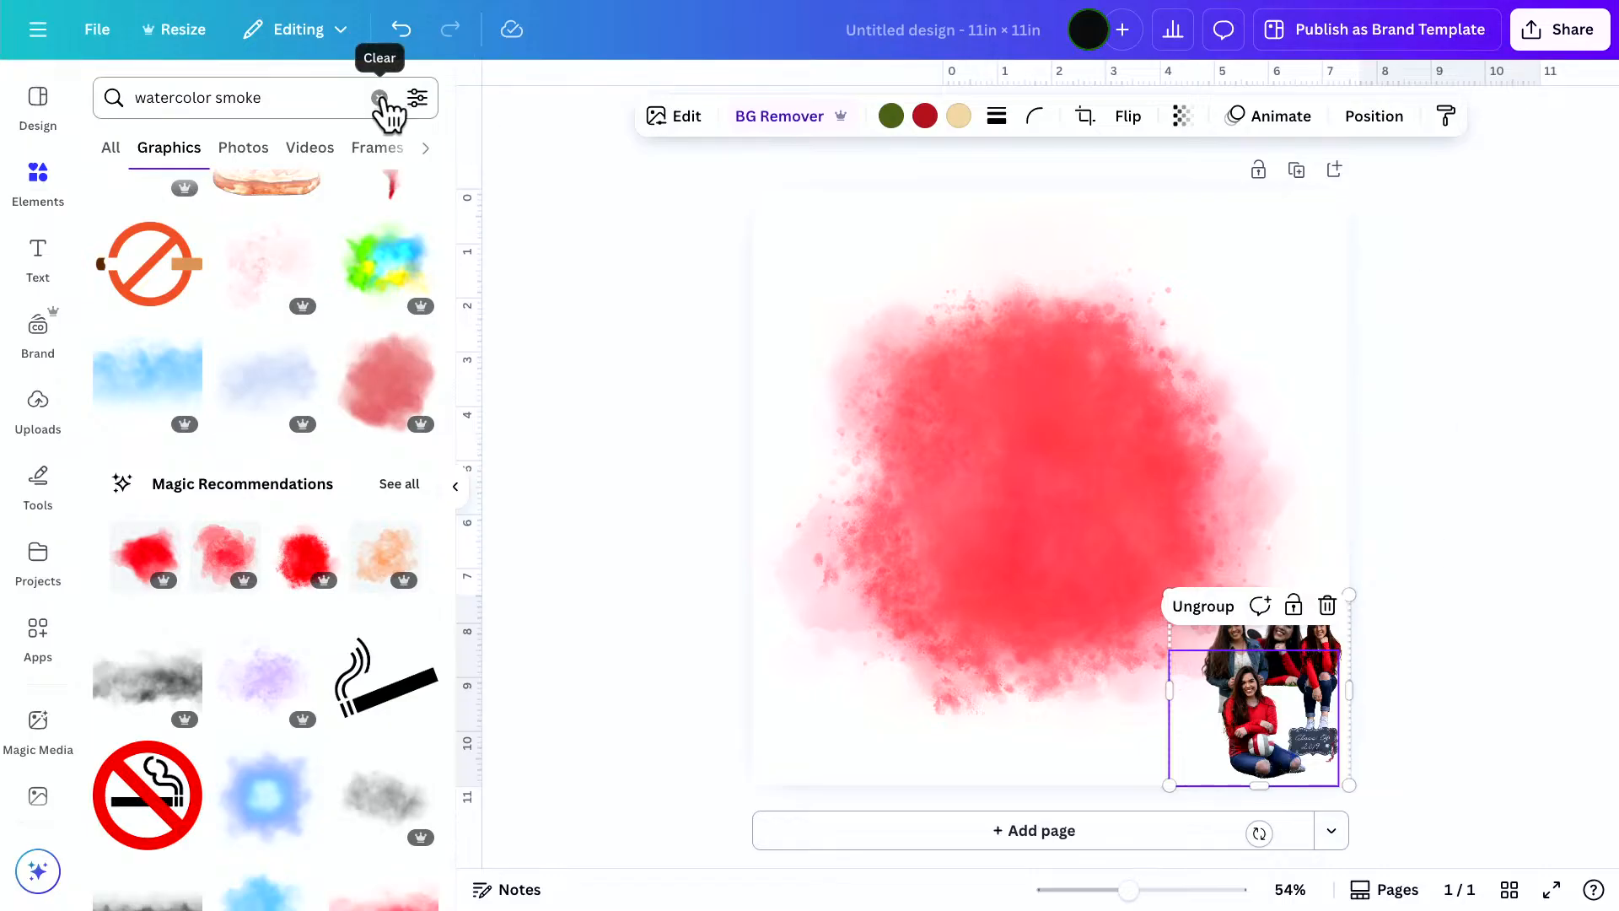
# Search the elements for "lightening bolts" and show all matching graphics
pyautogui.click(379, 98)
pyautogui.write('lightening bolts')
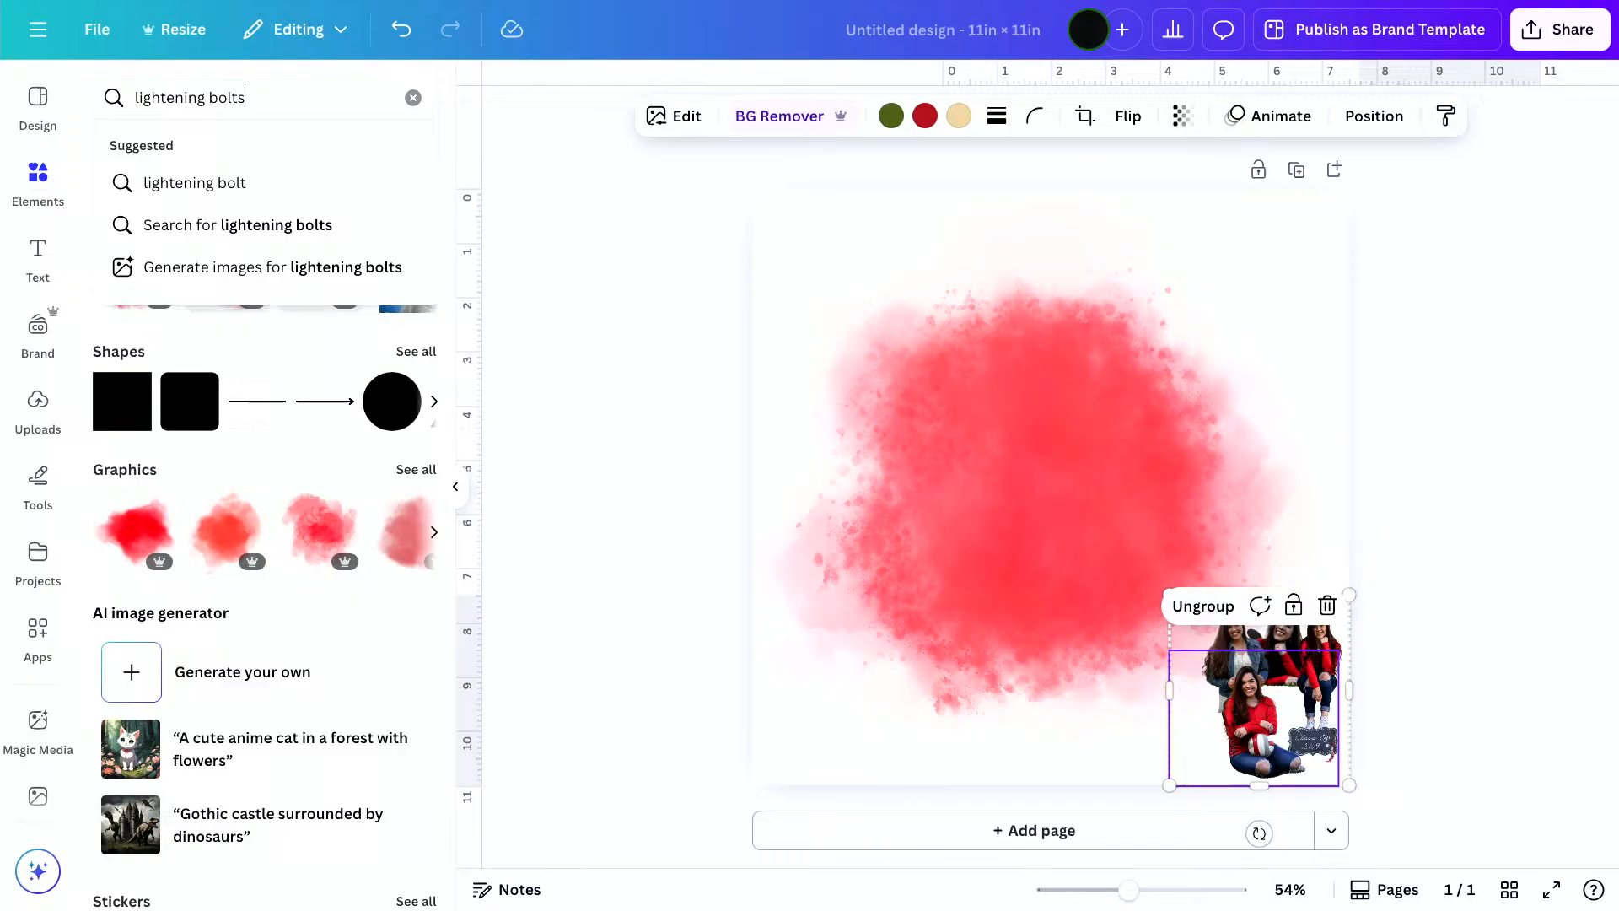
pyautogui.press('Return')
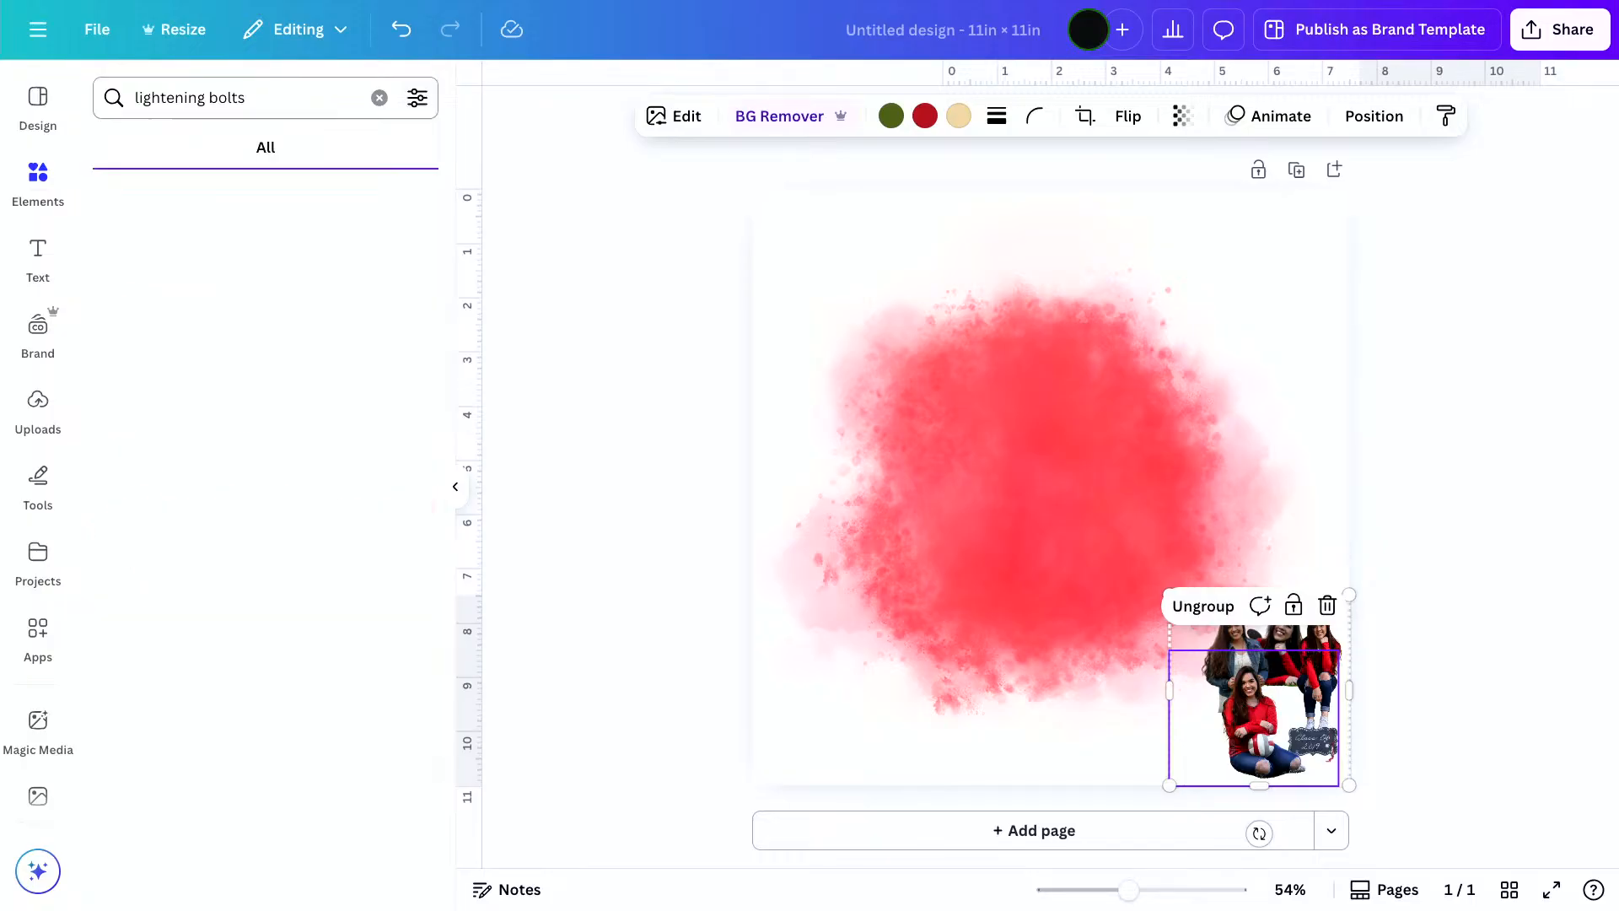
pyautogui.click(416, 259)
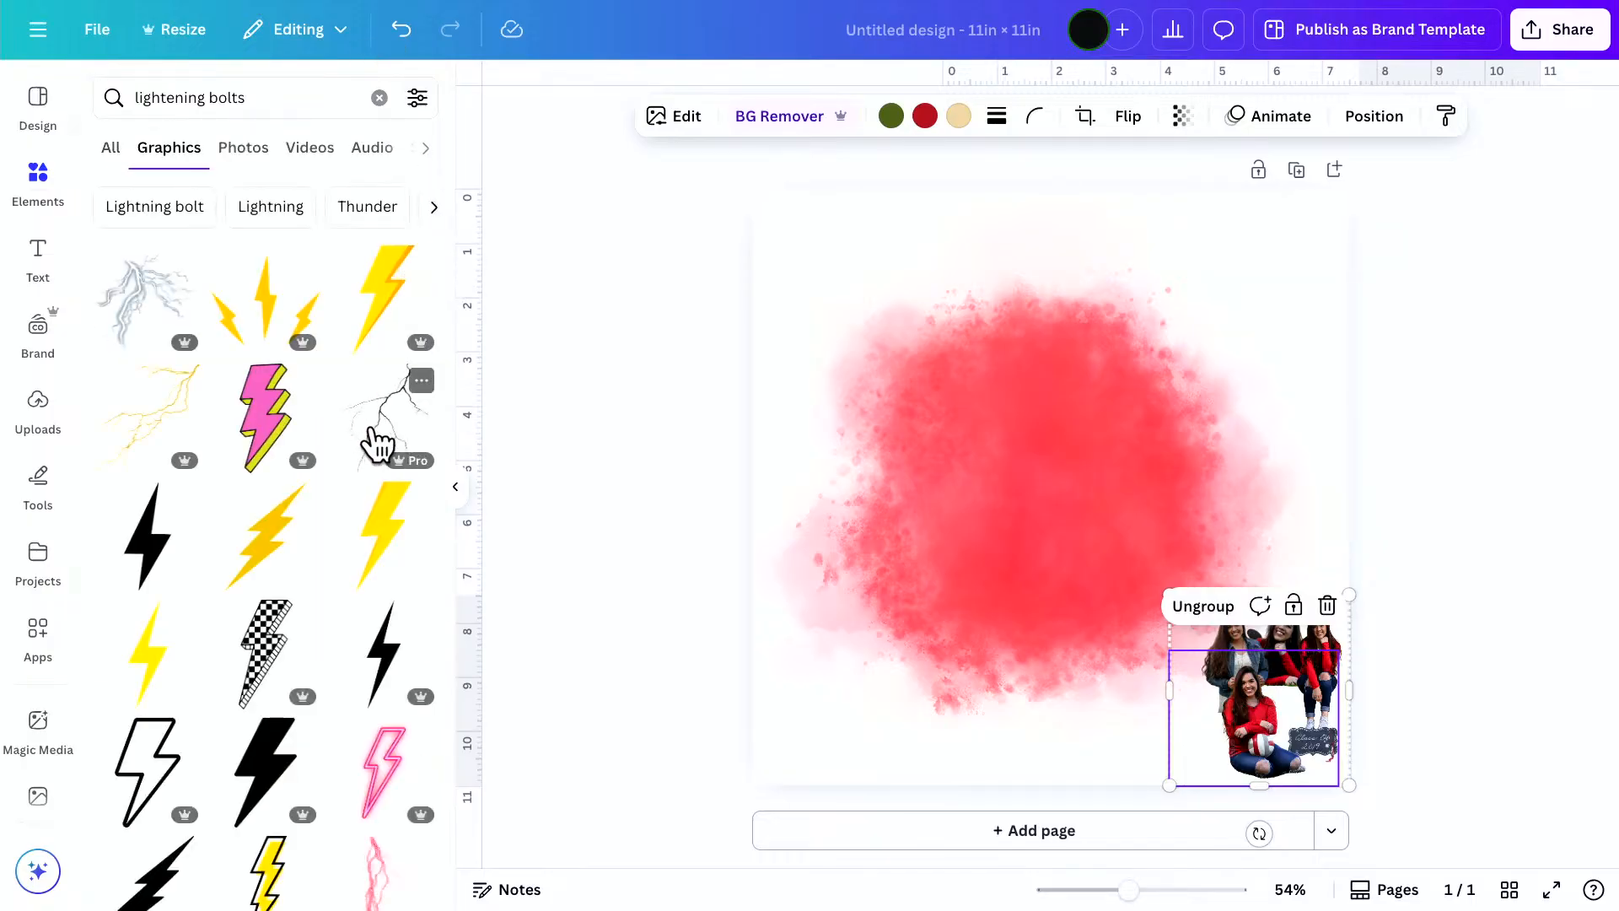
# Add the black thin-branched lightning graphic over the splatter's left side, enlarged, and recolor it white
pyautogui.click(377, 442)
pyautogui.moveTo(1148, 365); pyautogui.dragTo(1236, 290)
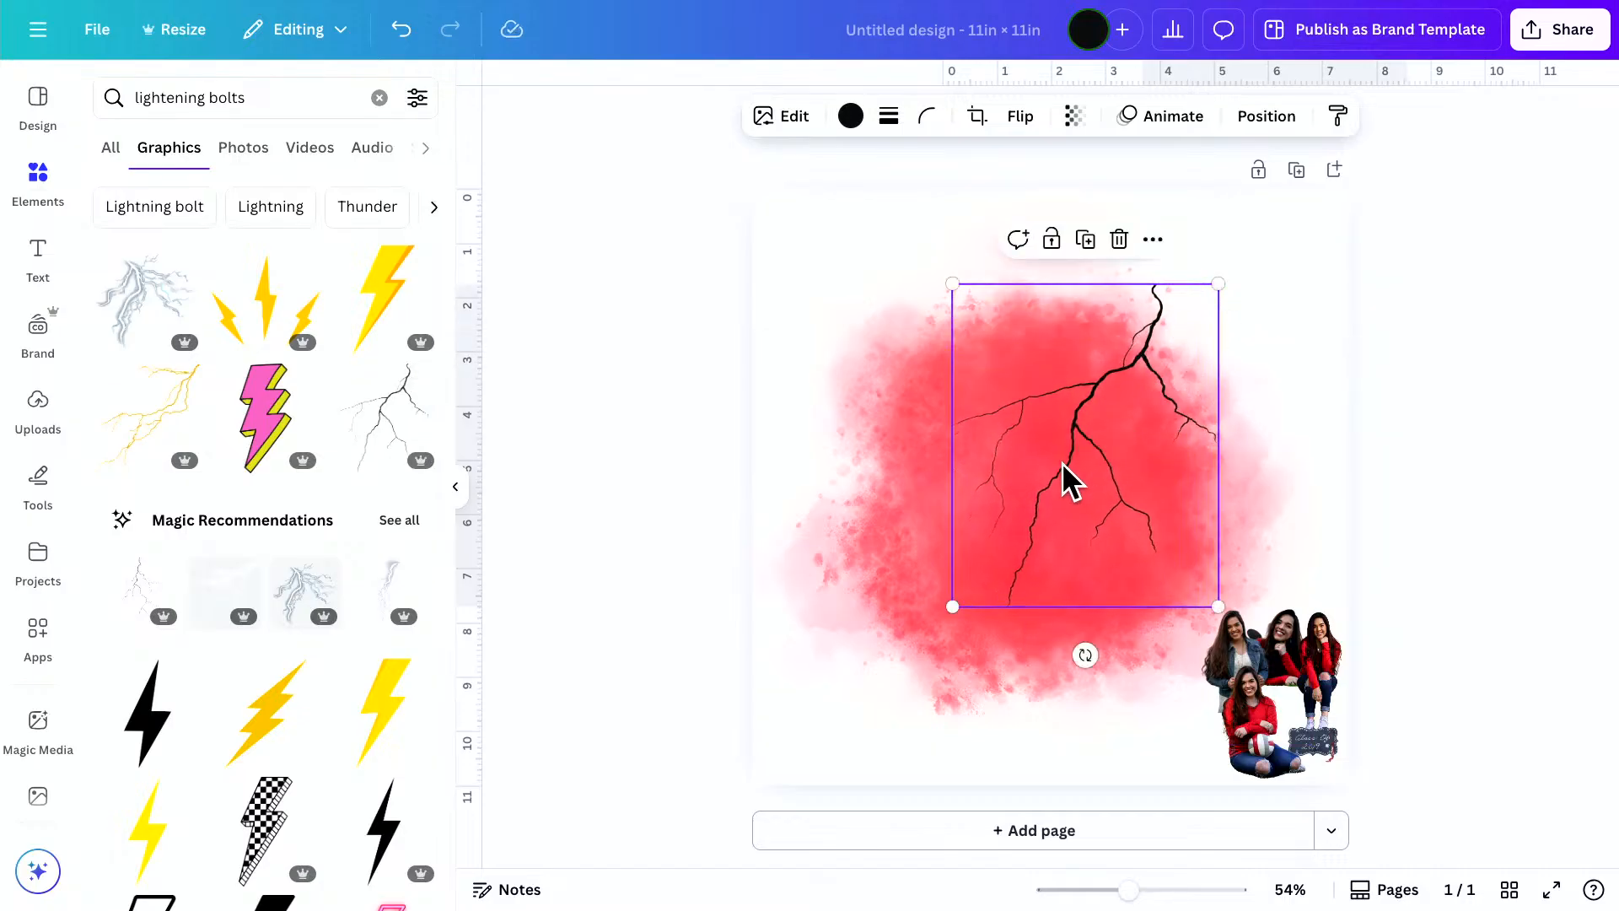
pyautogui.moveTo(1104, 446); pyautogui.dragTo(892, 457)
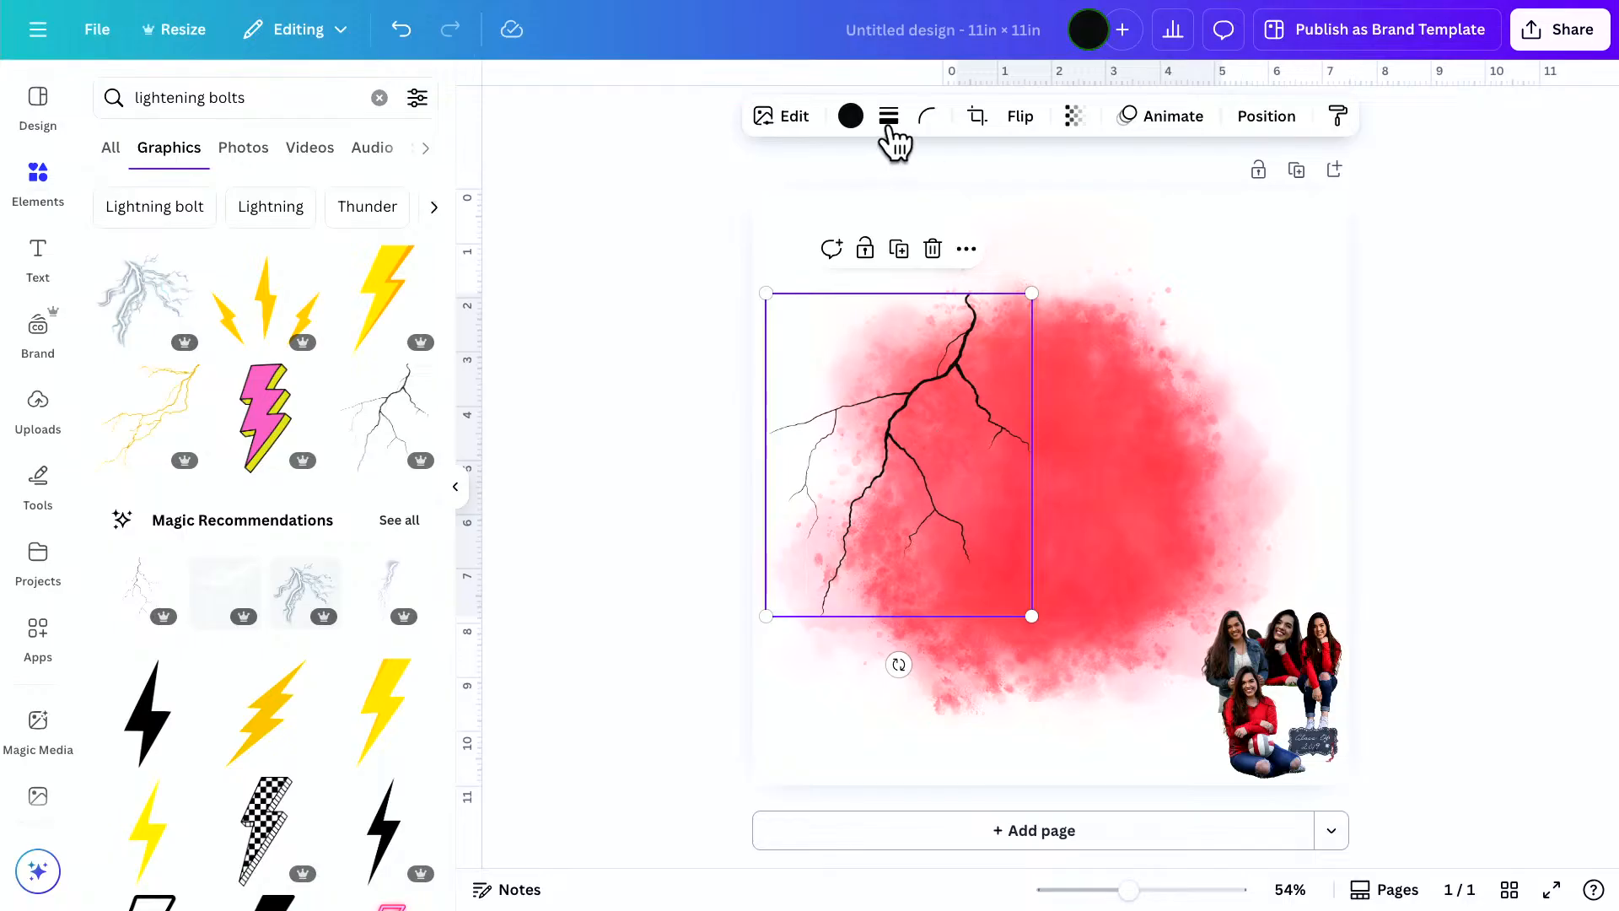
pyautogui.click(850, 118)
pyautogui.click(234, 251)
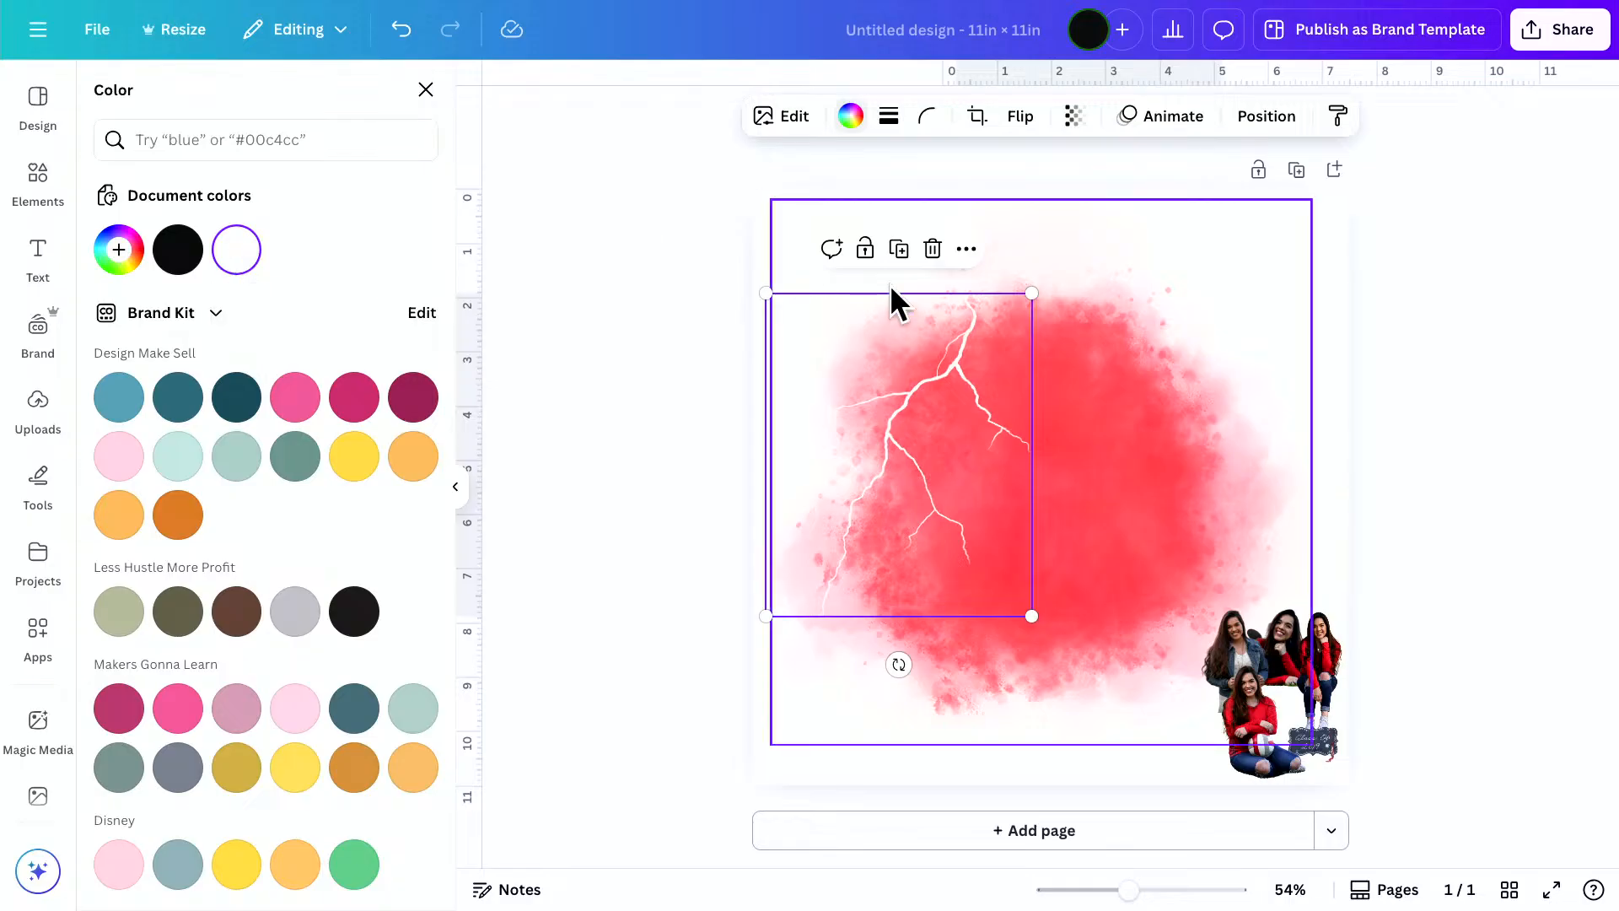
# Duplicate the white lightning, flip the copy horizontally and place it slightly smaller over the splatter's upper right
pyautogui.moveTo(922, 444); pyautogui.dragTo(1079, 437)
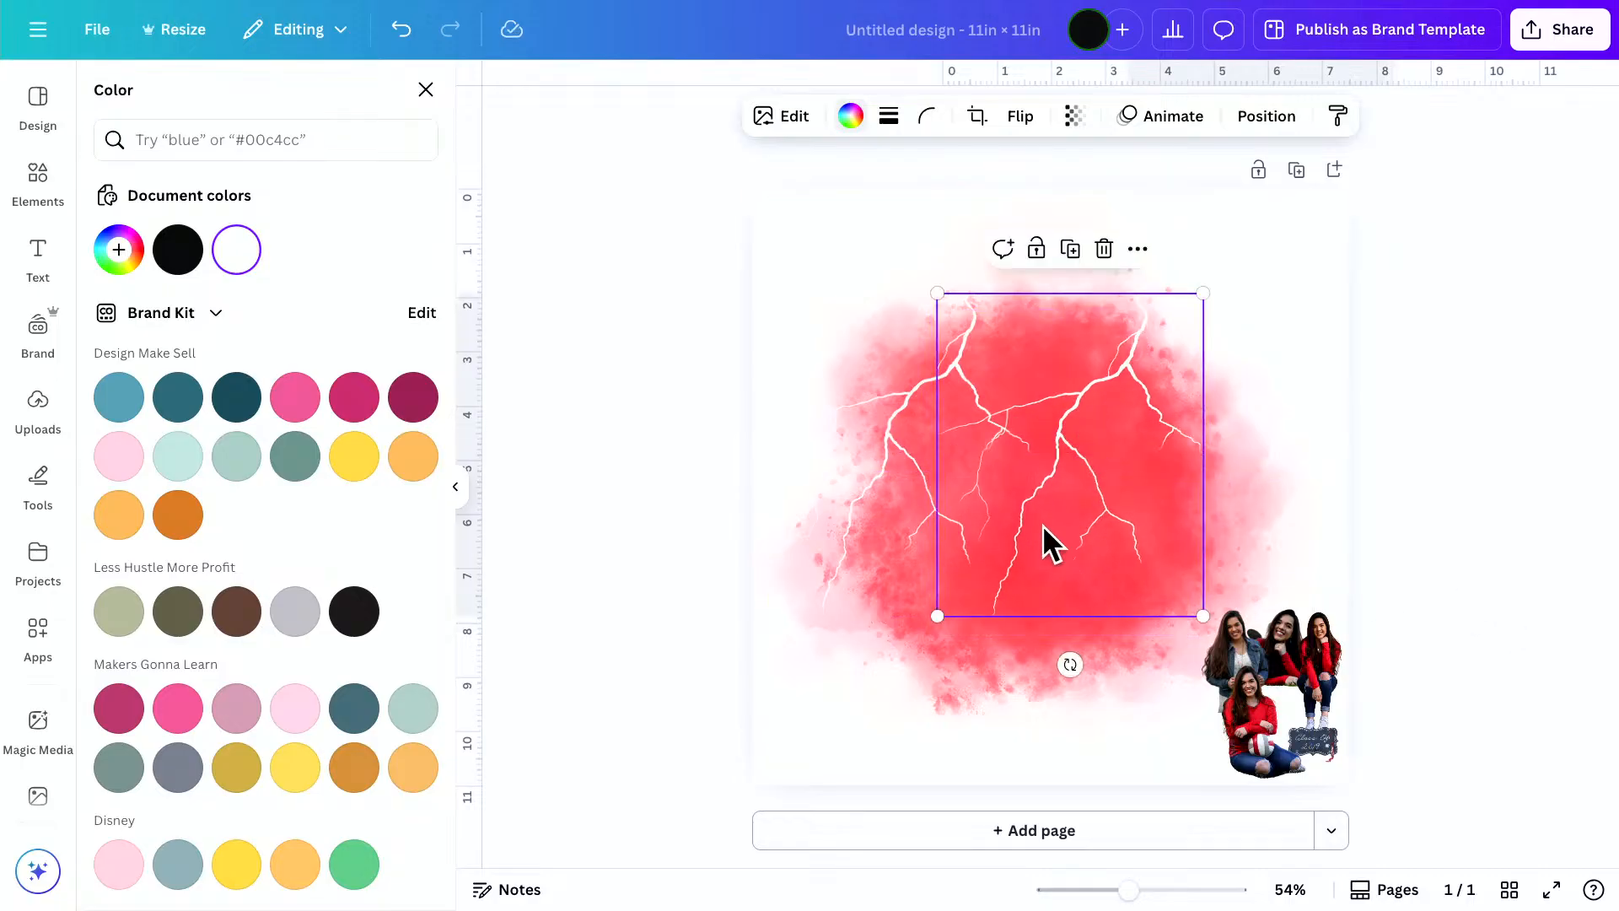
pyautogui.click(1022, 117)
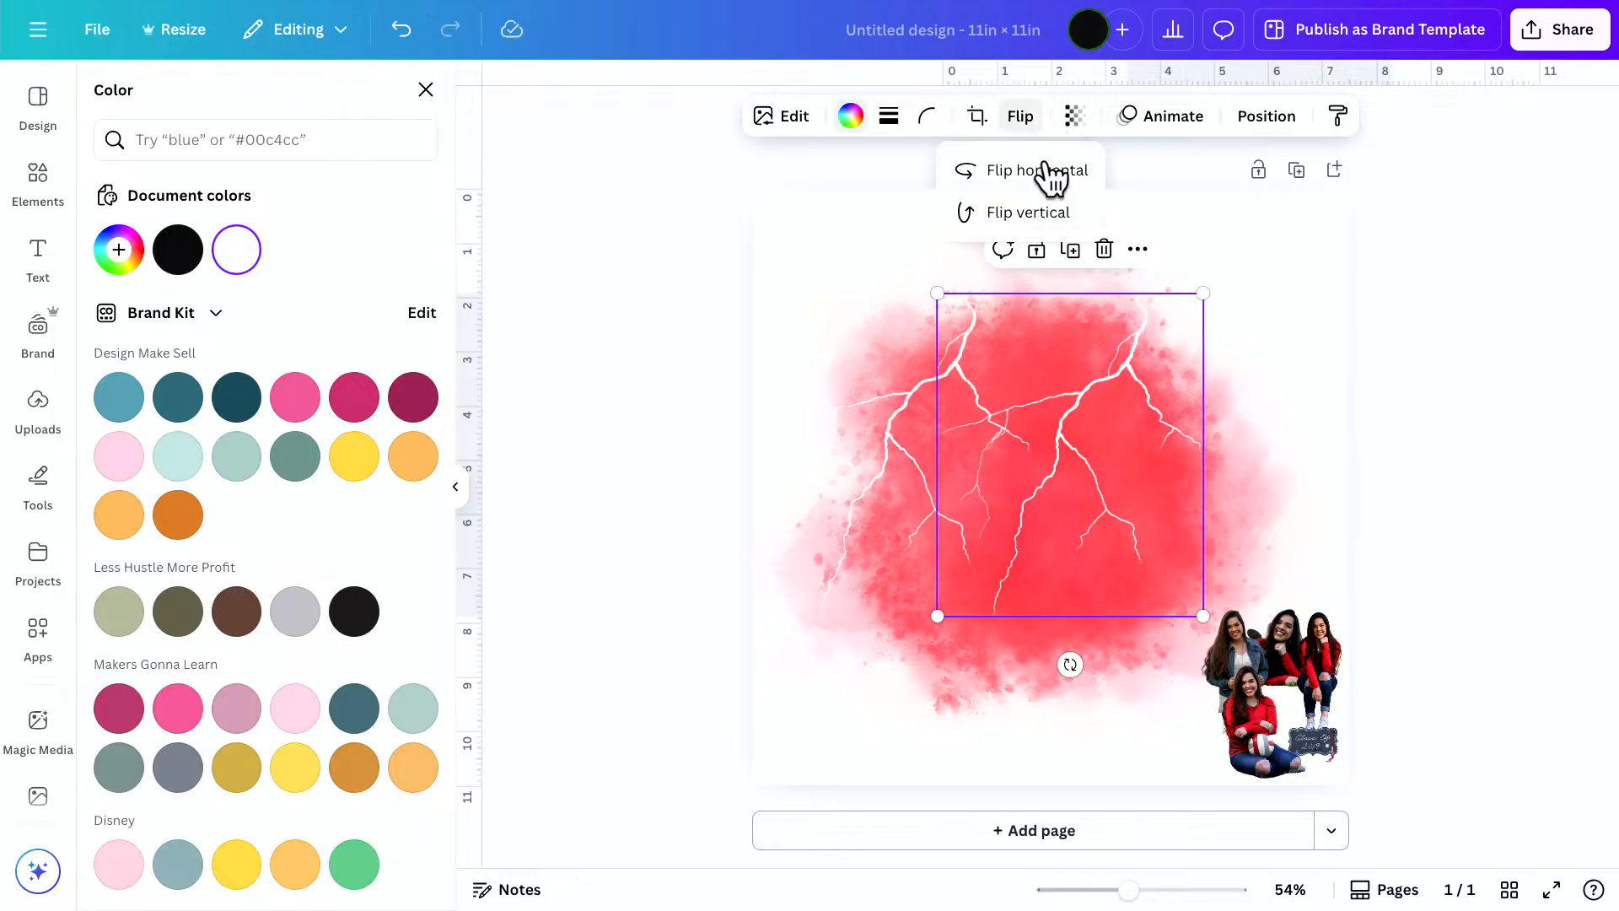
pyautogui.click(1050, 173)
pyautogui.moveTo(1203, 294); pyautogui.dragTo(1147, 333)
pyautogui.moveTo(1091, 441); pyautogui.dragTo(1200, 350)
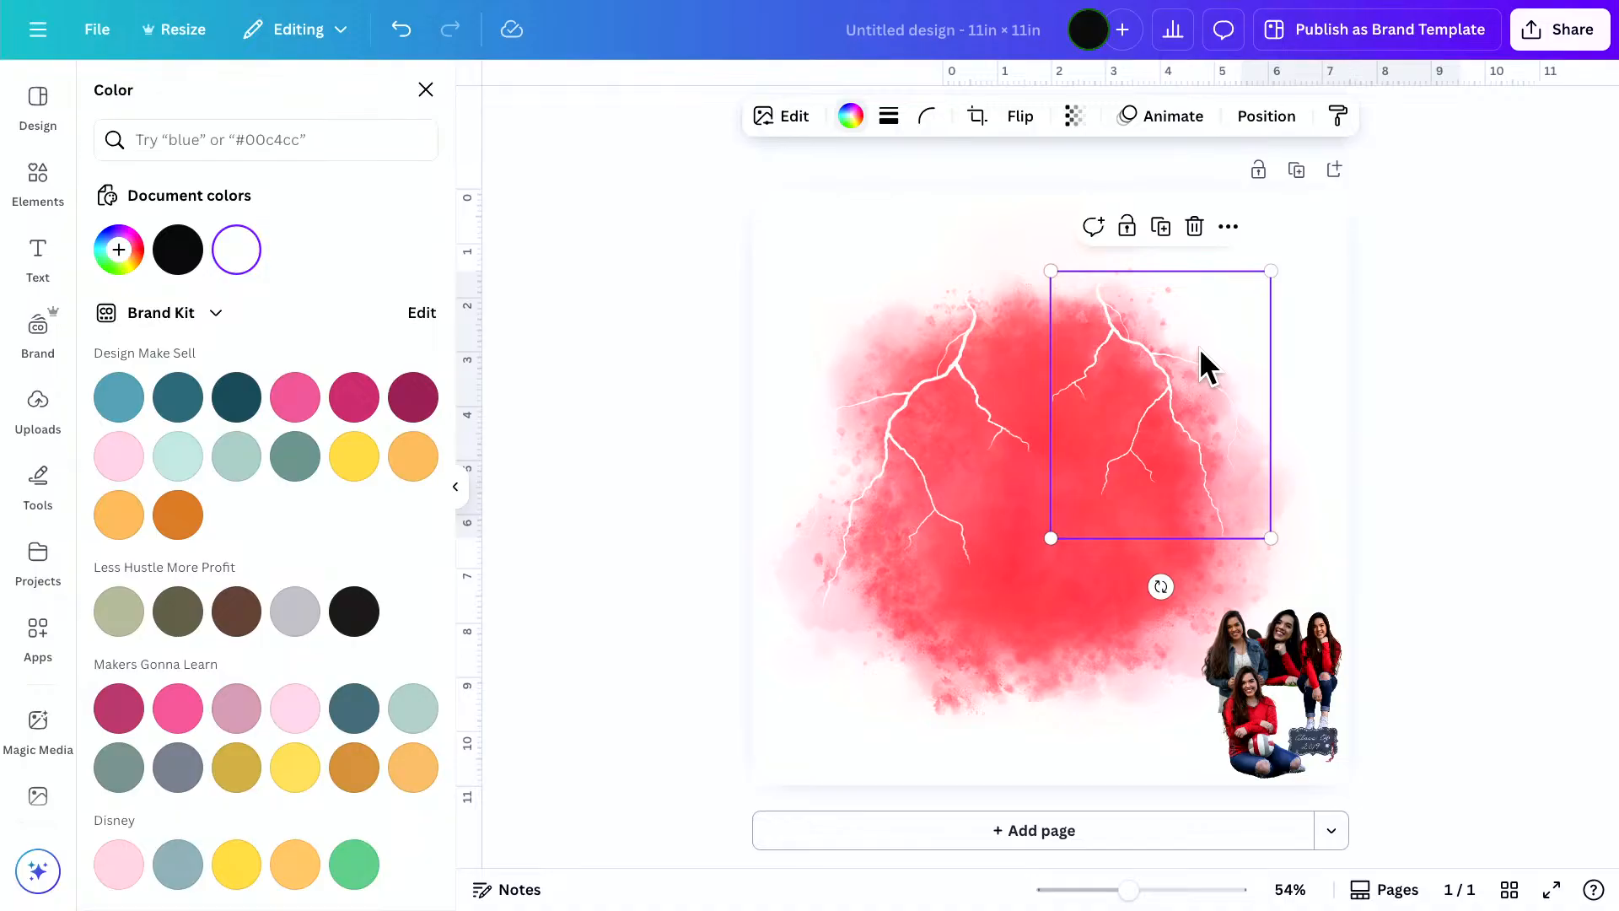
# Enlarge the photo group and center it over the splatter and lightning
pyautogui.moveTo(1202, 680); pyautogui.dragTo(1027, 504)
pyautogui.moveTo(1090, 440); pyautogui.dragTo(1300, 305)
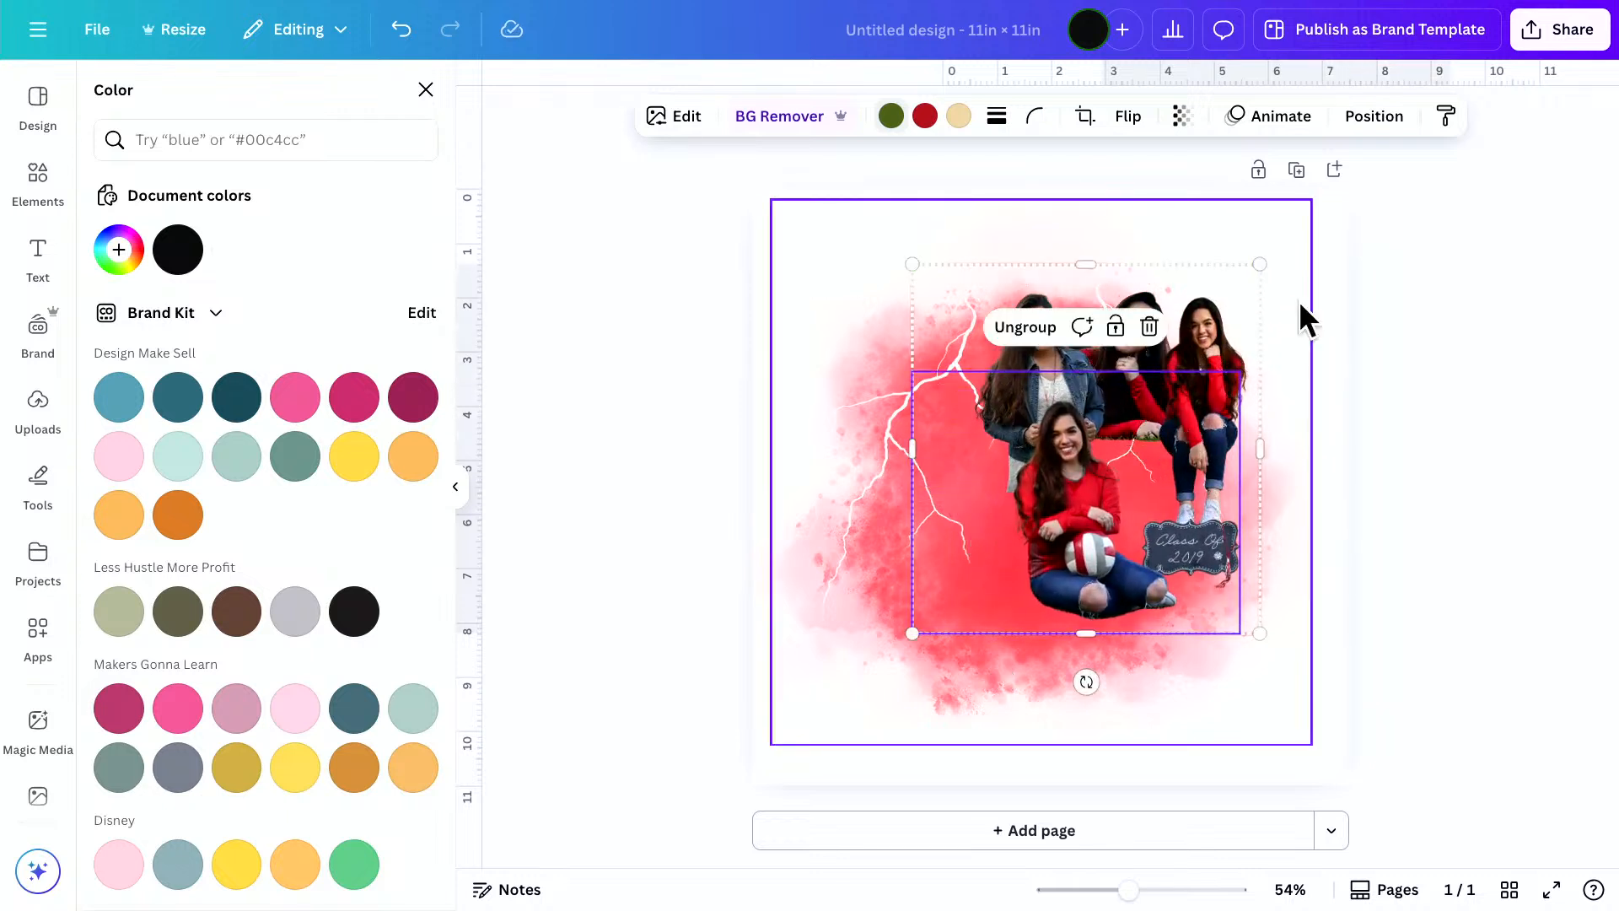
pyautogui.moveTo(1224, 321); pyautogui.dragTo(1228, 254)
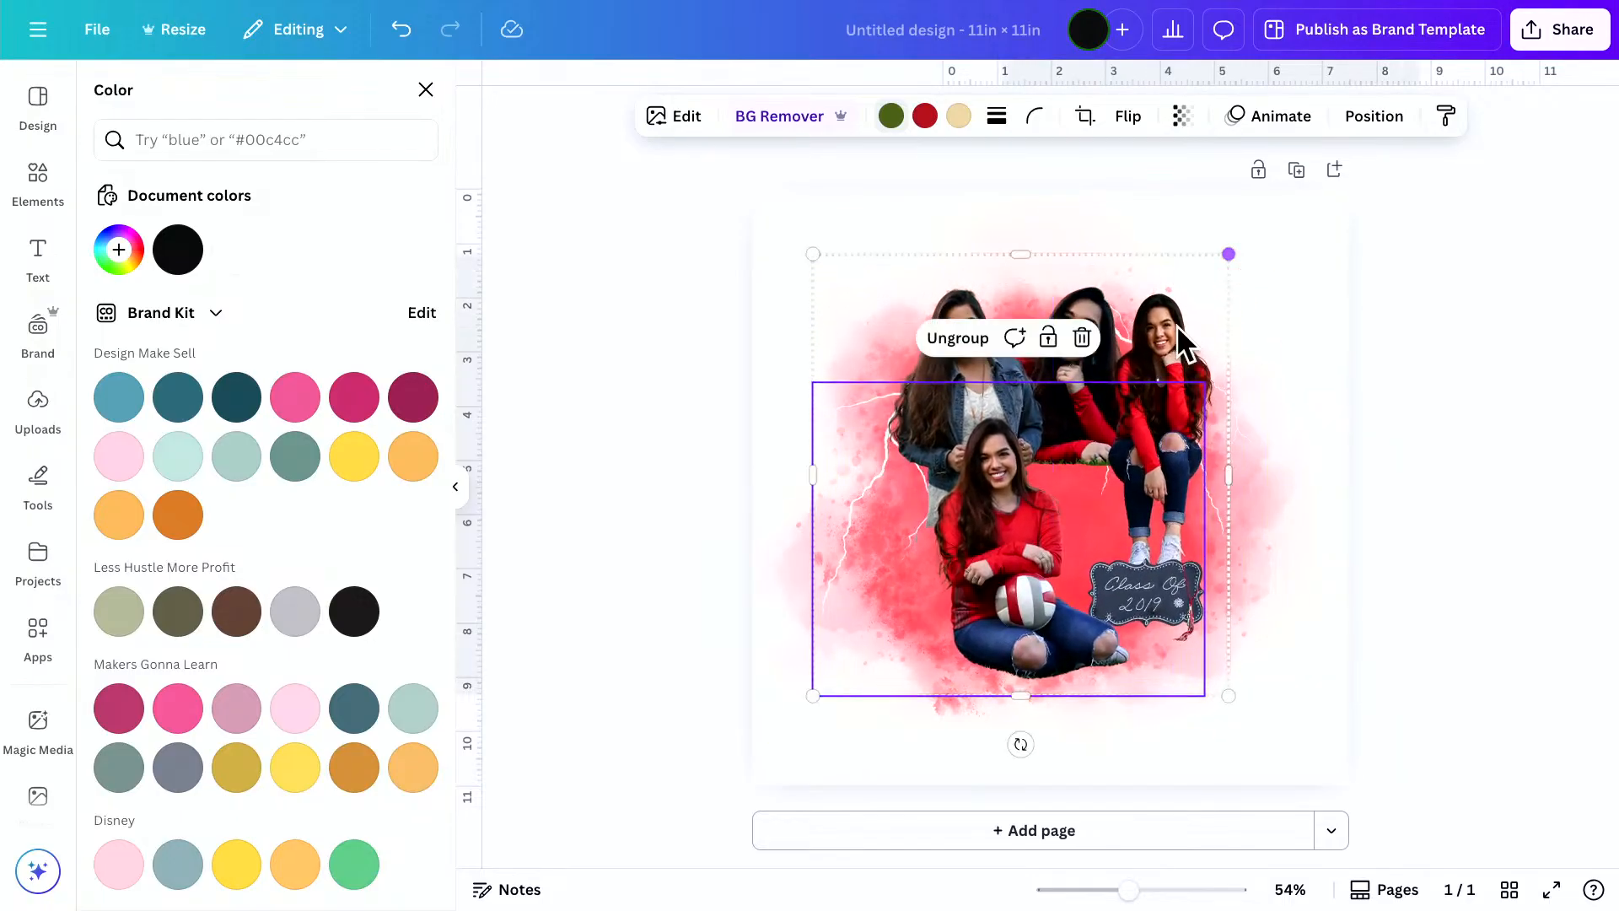
pyautogui.moveTo(1078, 500)
pyautogui.mouseDown()
pyautogui.moveTo(1087, 524)
pyautogui.moveTo(1066, 521)
pyautogui.moveTo(1081, 531)
pyautogui.mouseUp()
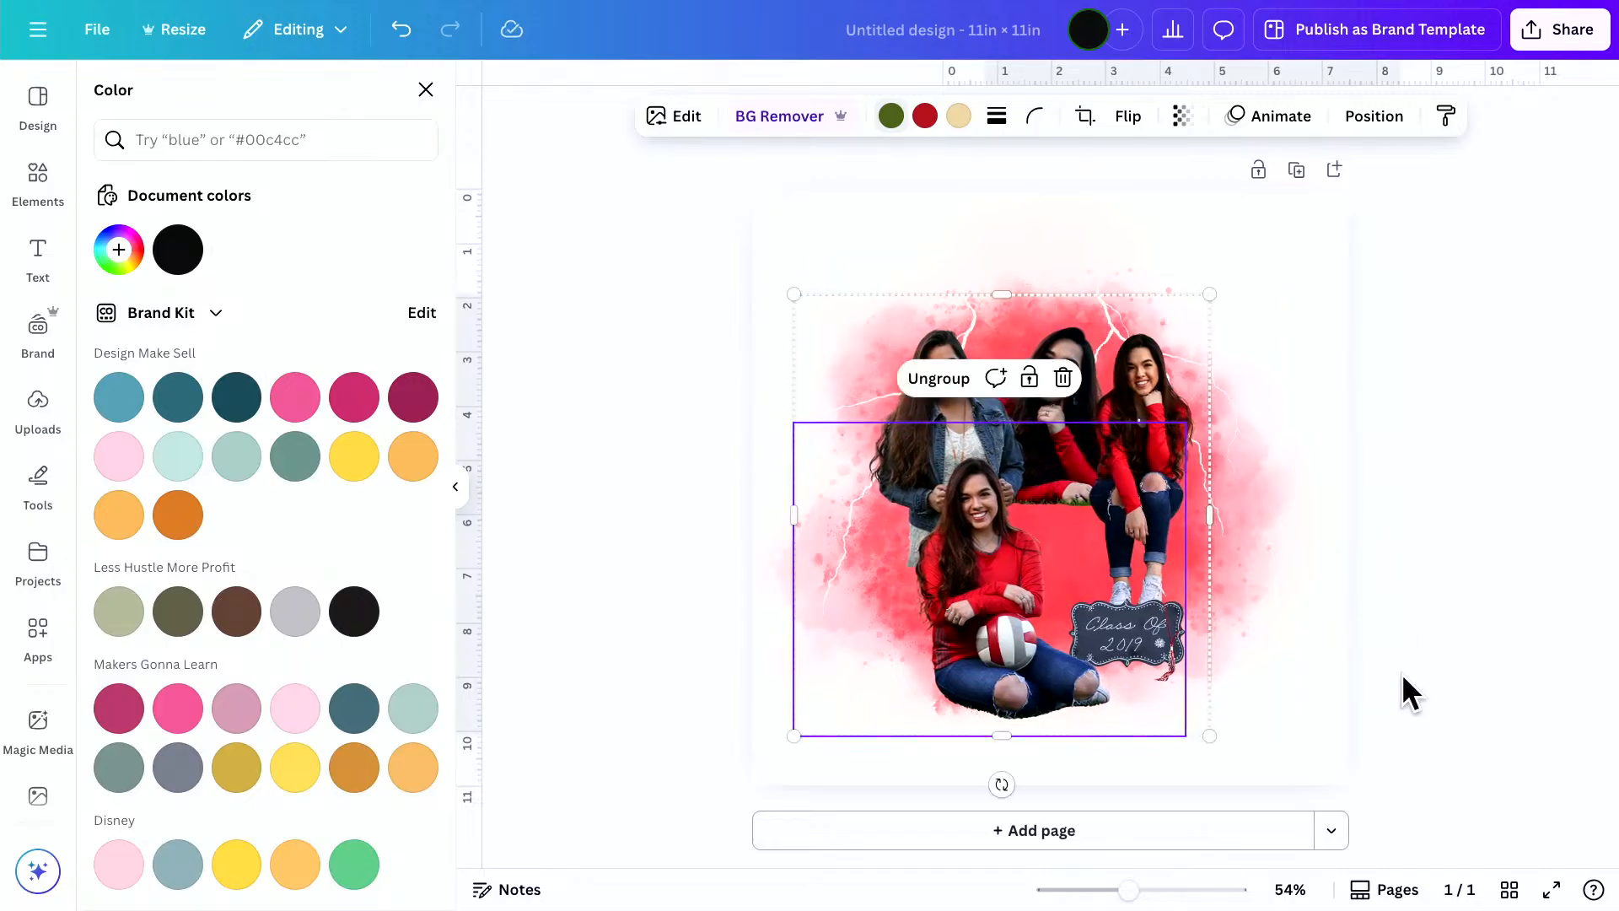
pyautogui.click(1499, 596)
# Ungroup the photo cutouts and enlarge the seated cutout with the "Class Of 2019" sign, aligning it beside the others
pyautogui.click(1178, 424)
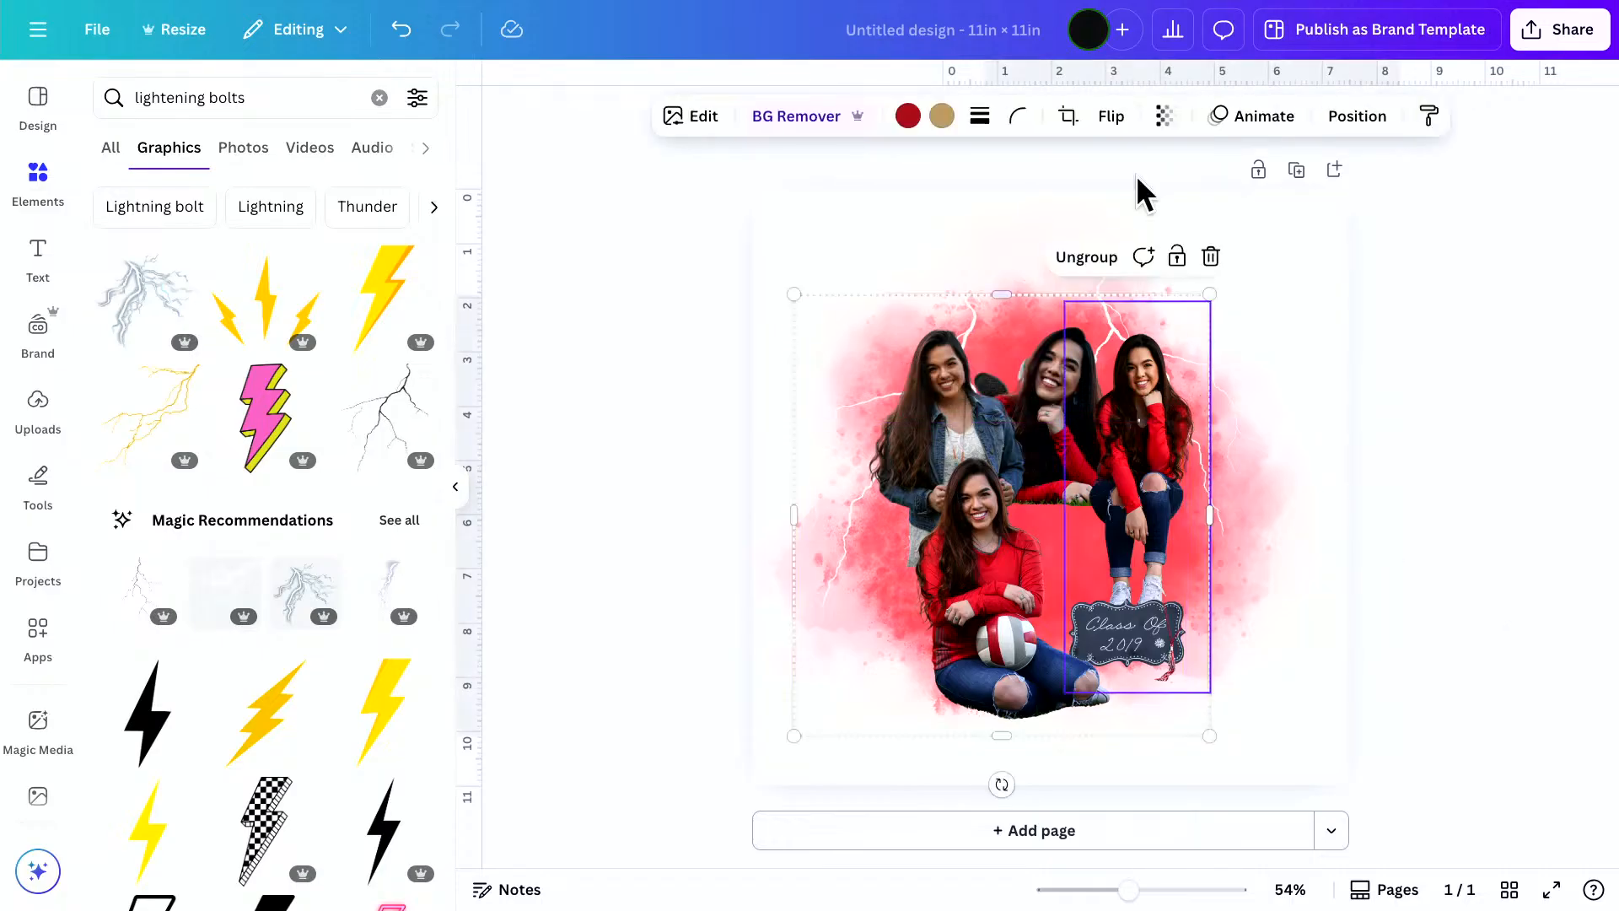
pyautogui.click(1075, 253)
pyautogui.click(1420, 491)
pyautogui.click(1178, 612)
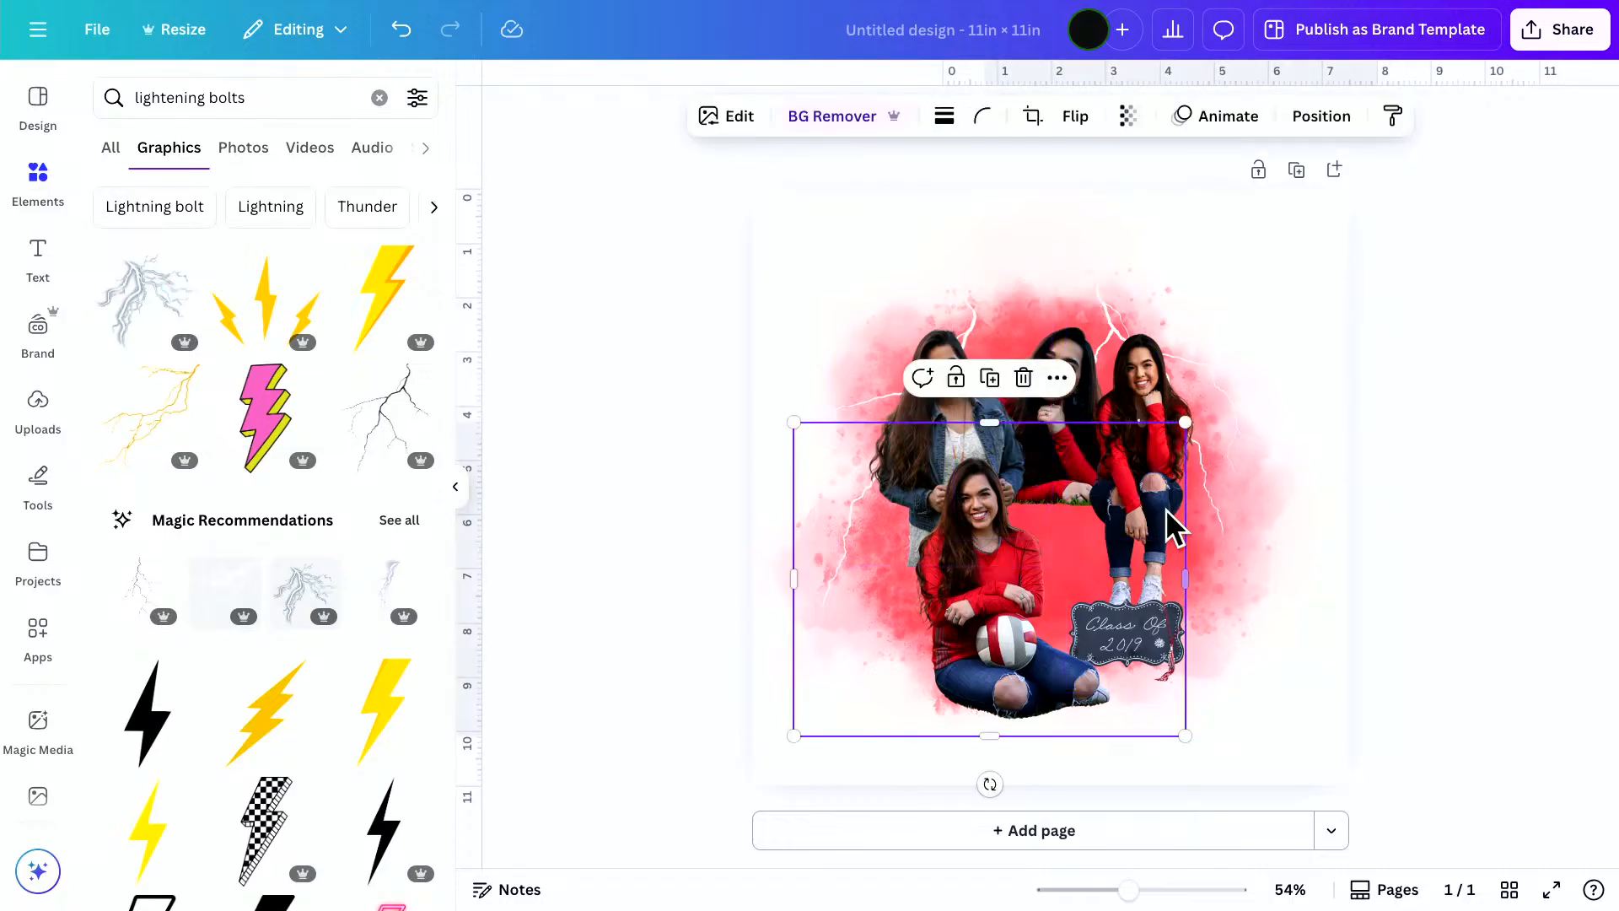
pyautogui.click(1161, 372)
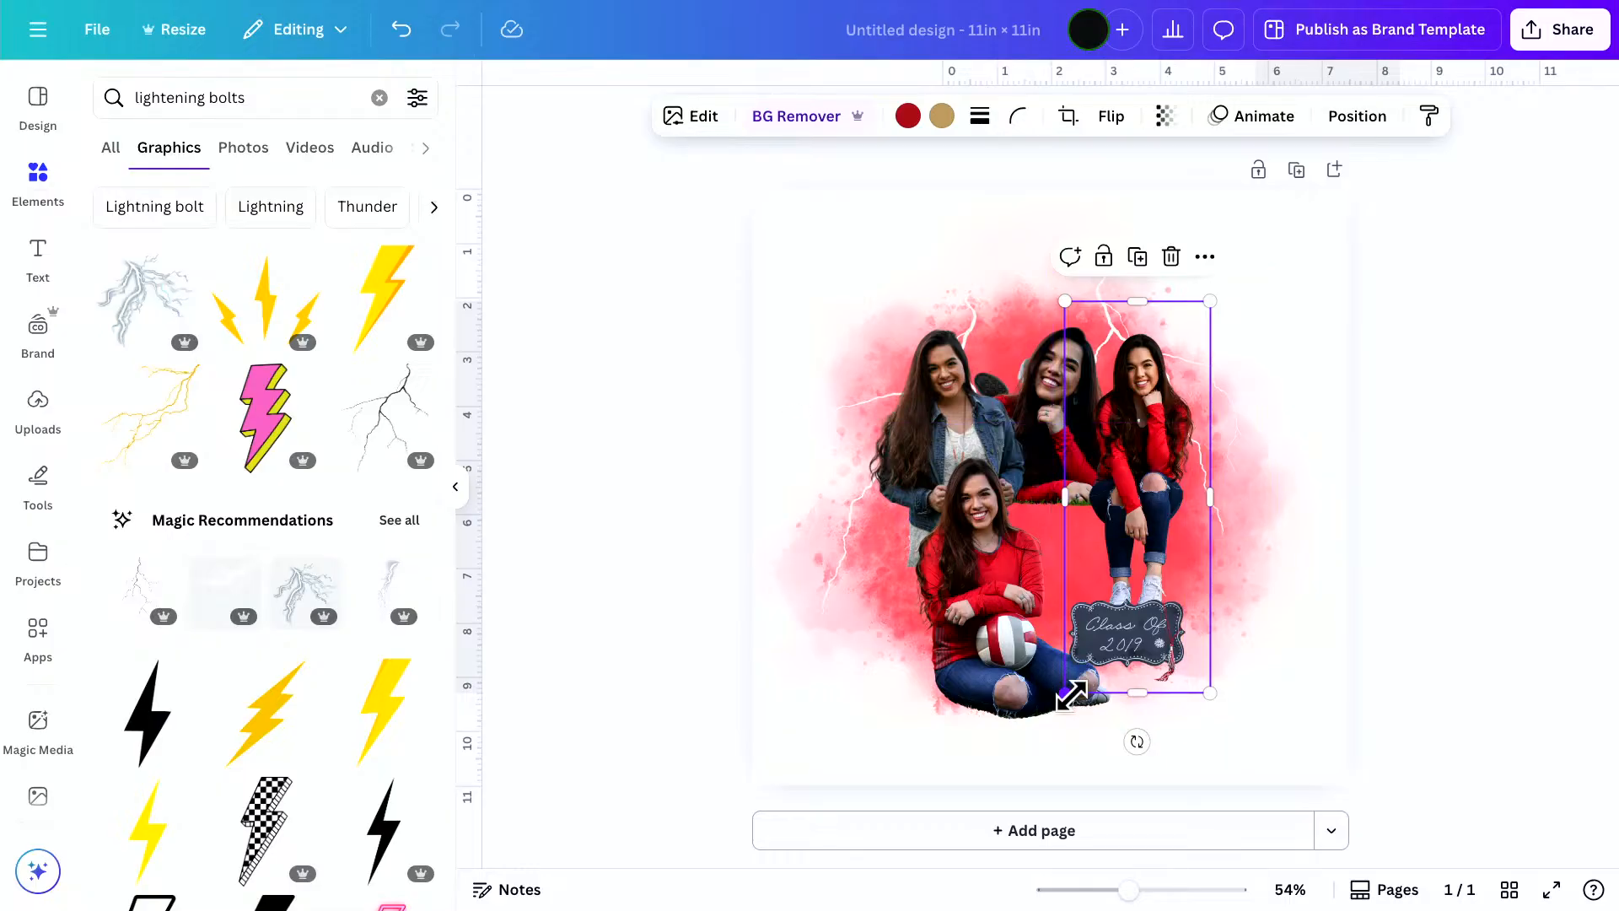
pyautogui.moveTo(1064, 693); pyautogui.dragTo(1036, 744)
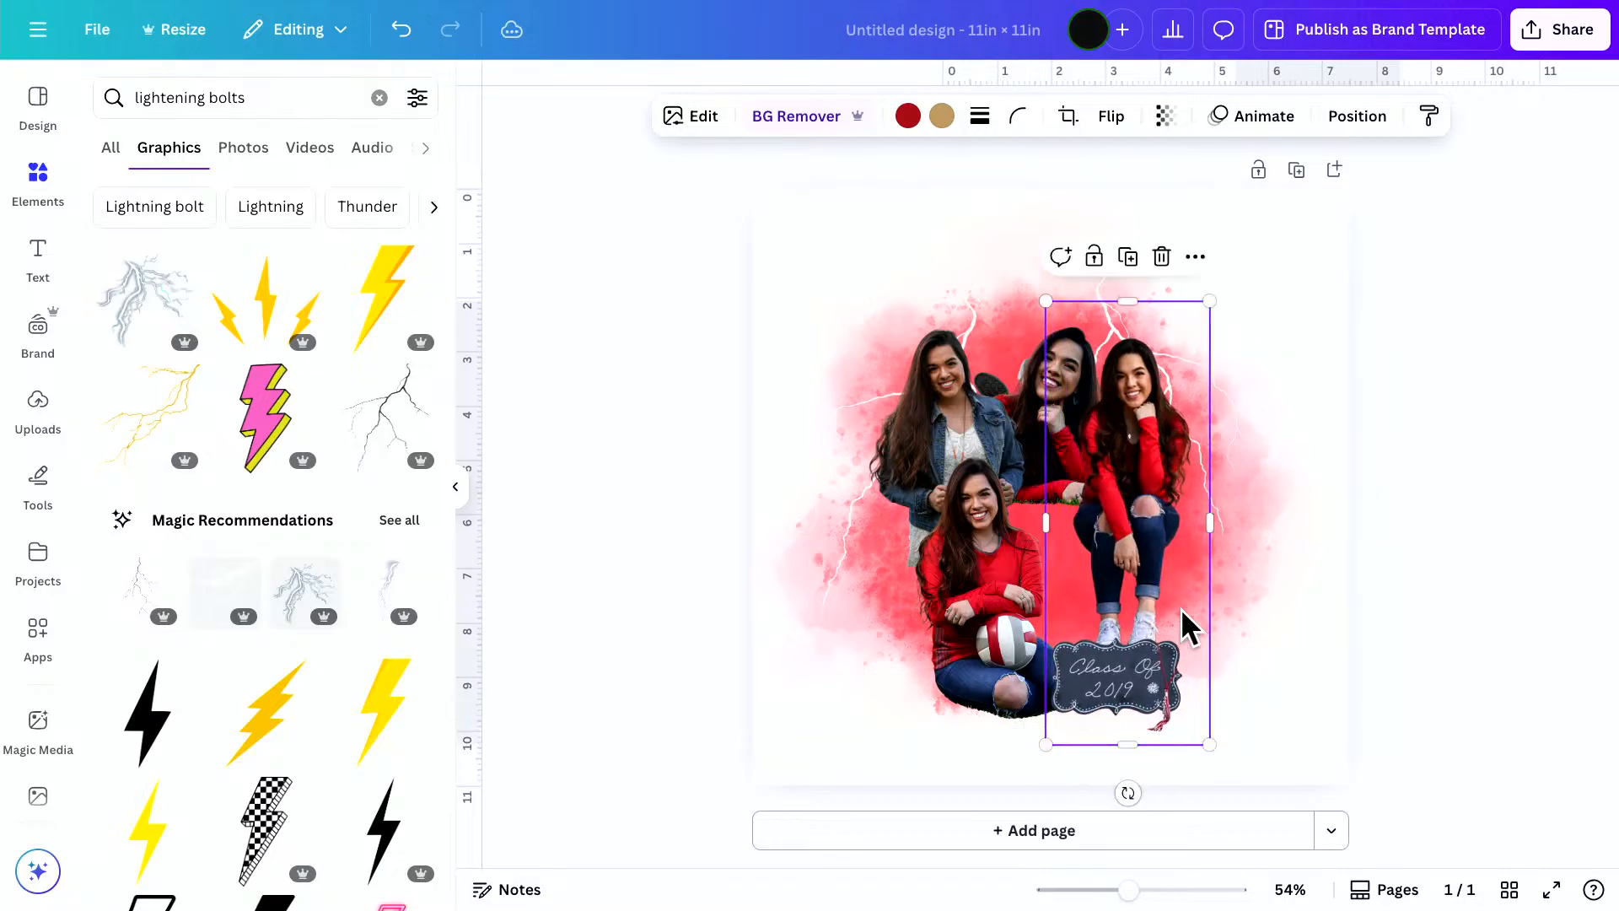
pyautogui.moveTo(1139, 603); pyautogui.dragTo(1143, 601)
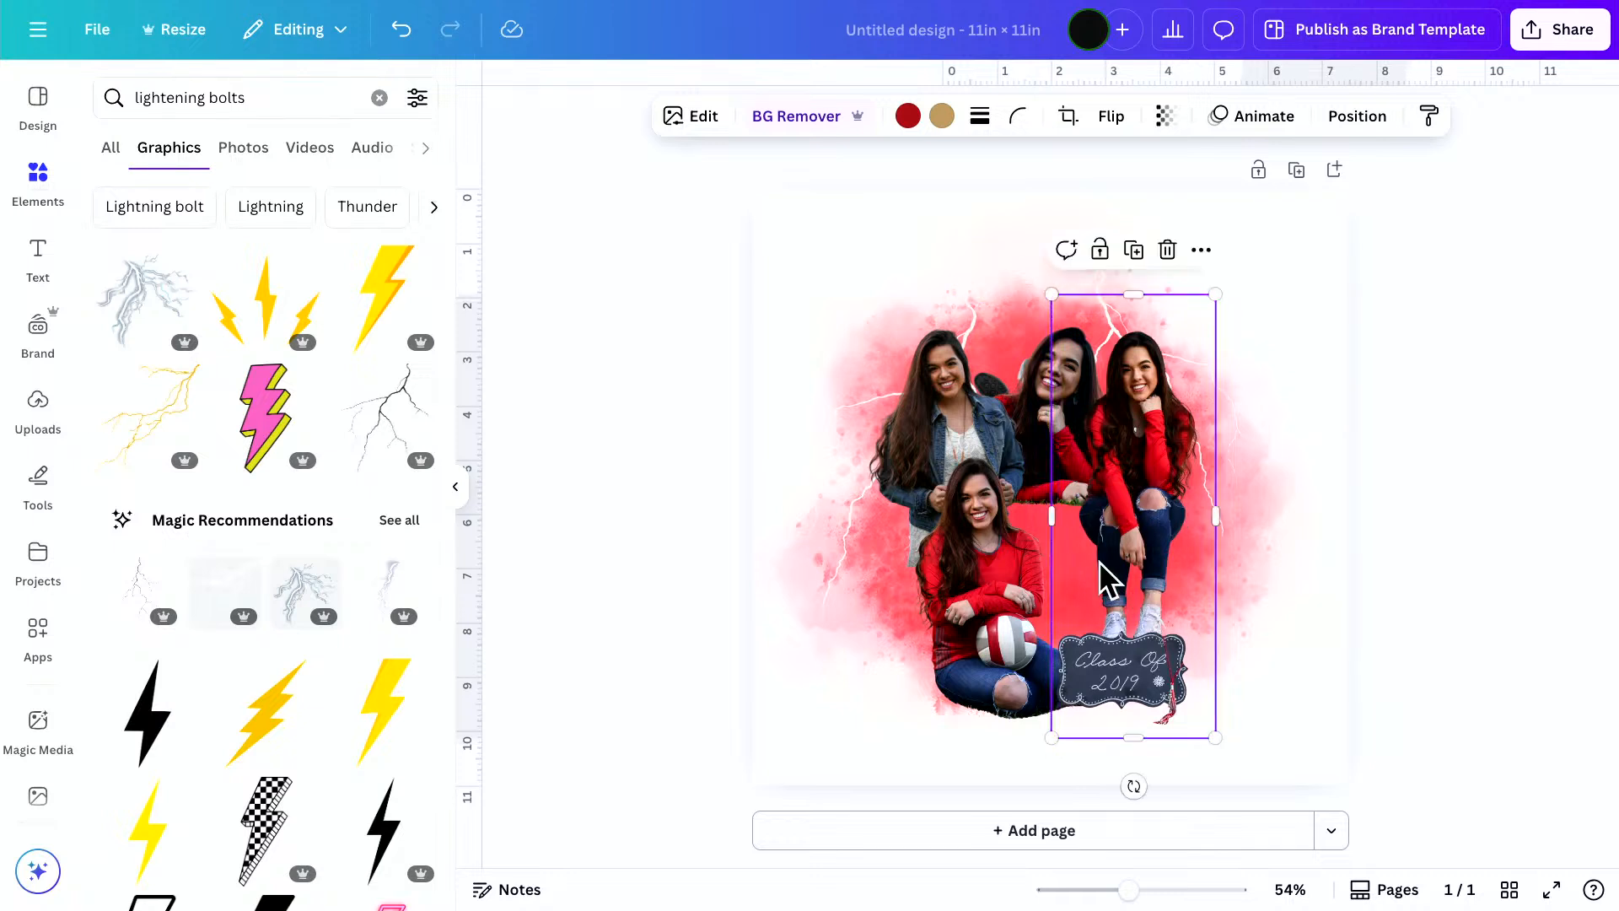
# Select the back center cutout from the layers and lower it slightly between the two outer cutouts
pyautogui.click(1341, 125)
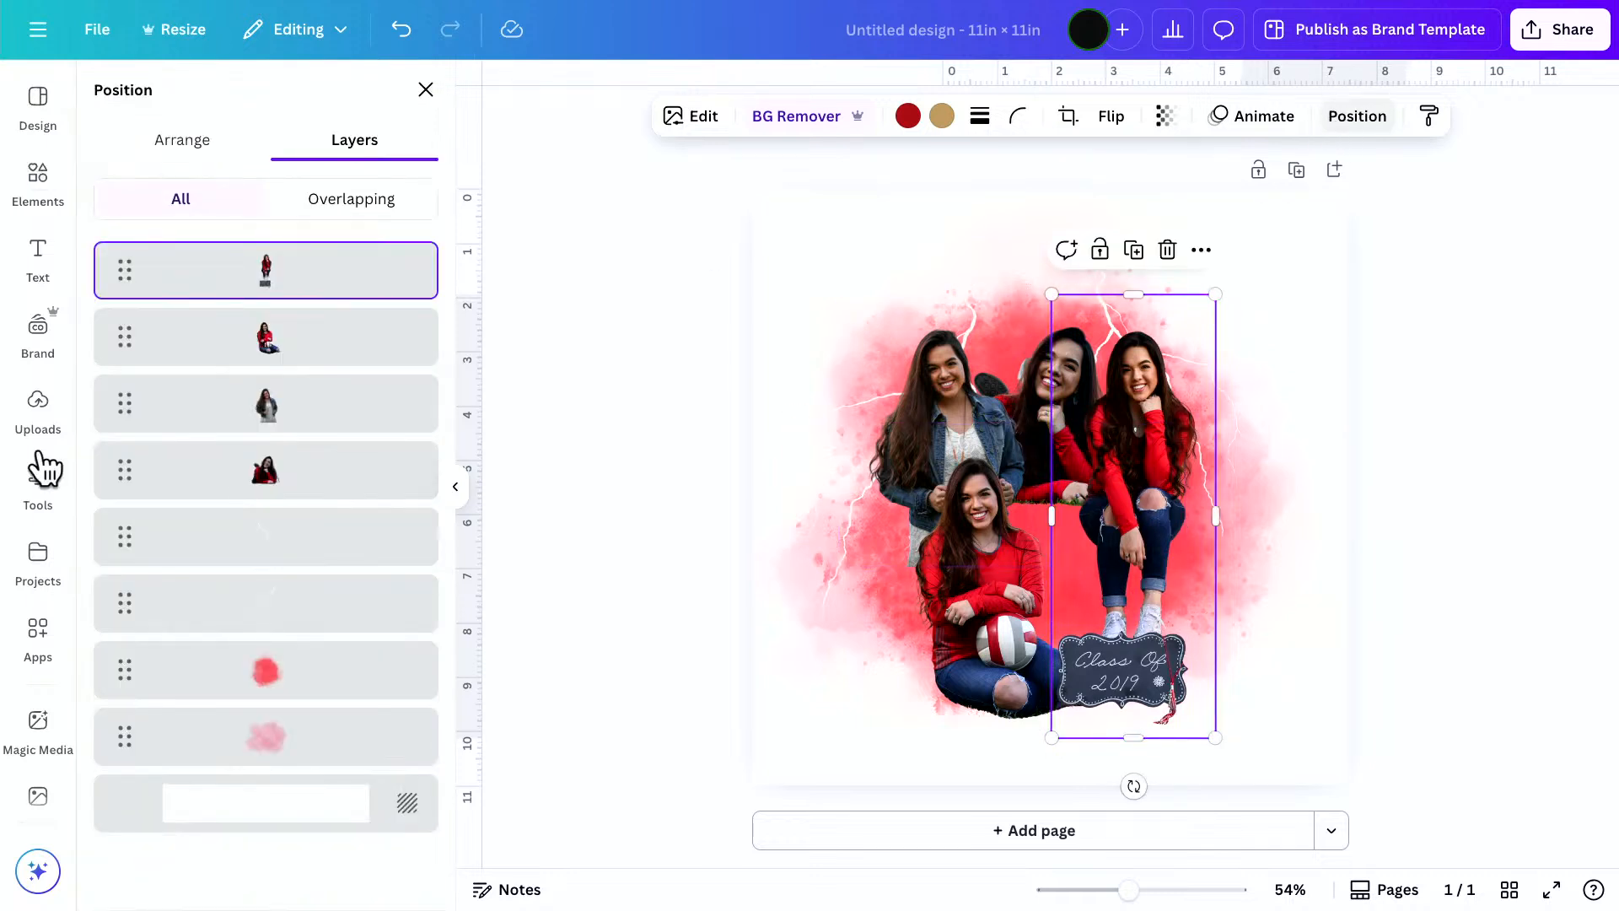
pyautogui.click(356, 474)
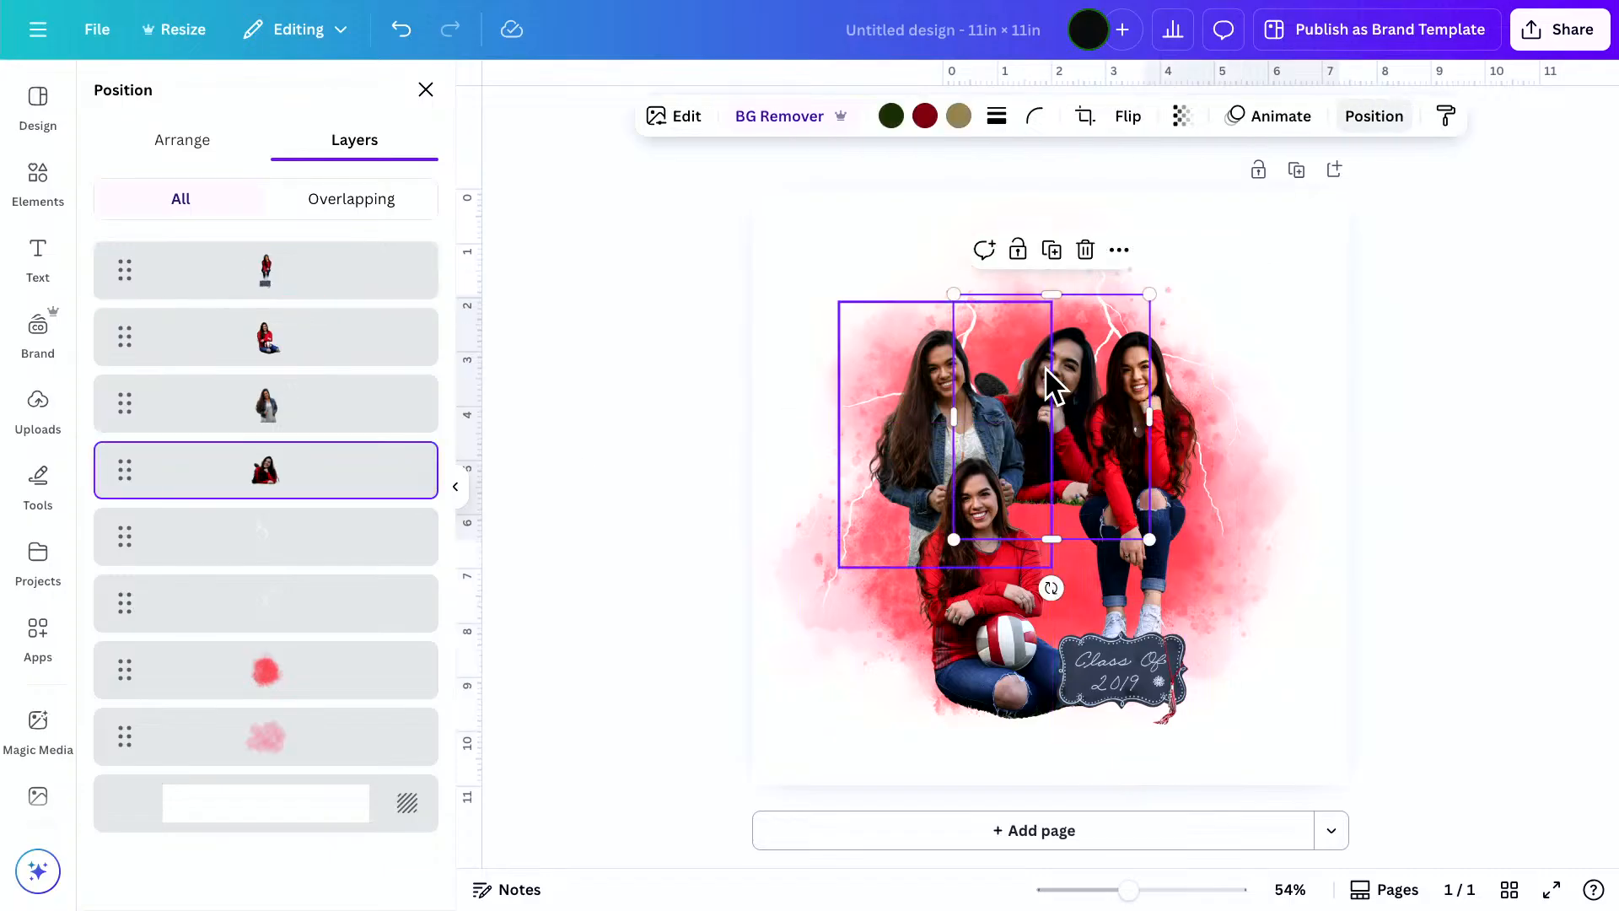
pyautogui.moveTo(1049, 369); pyautogui.dragTo(1039, 395)
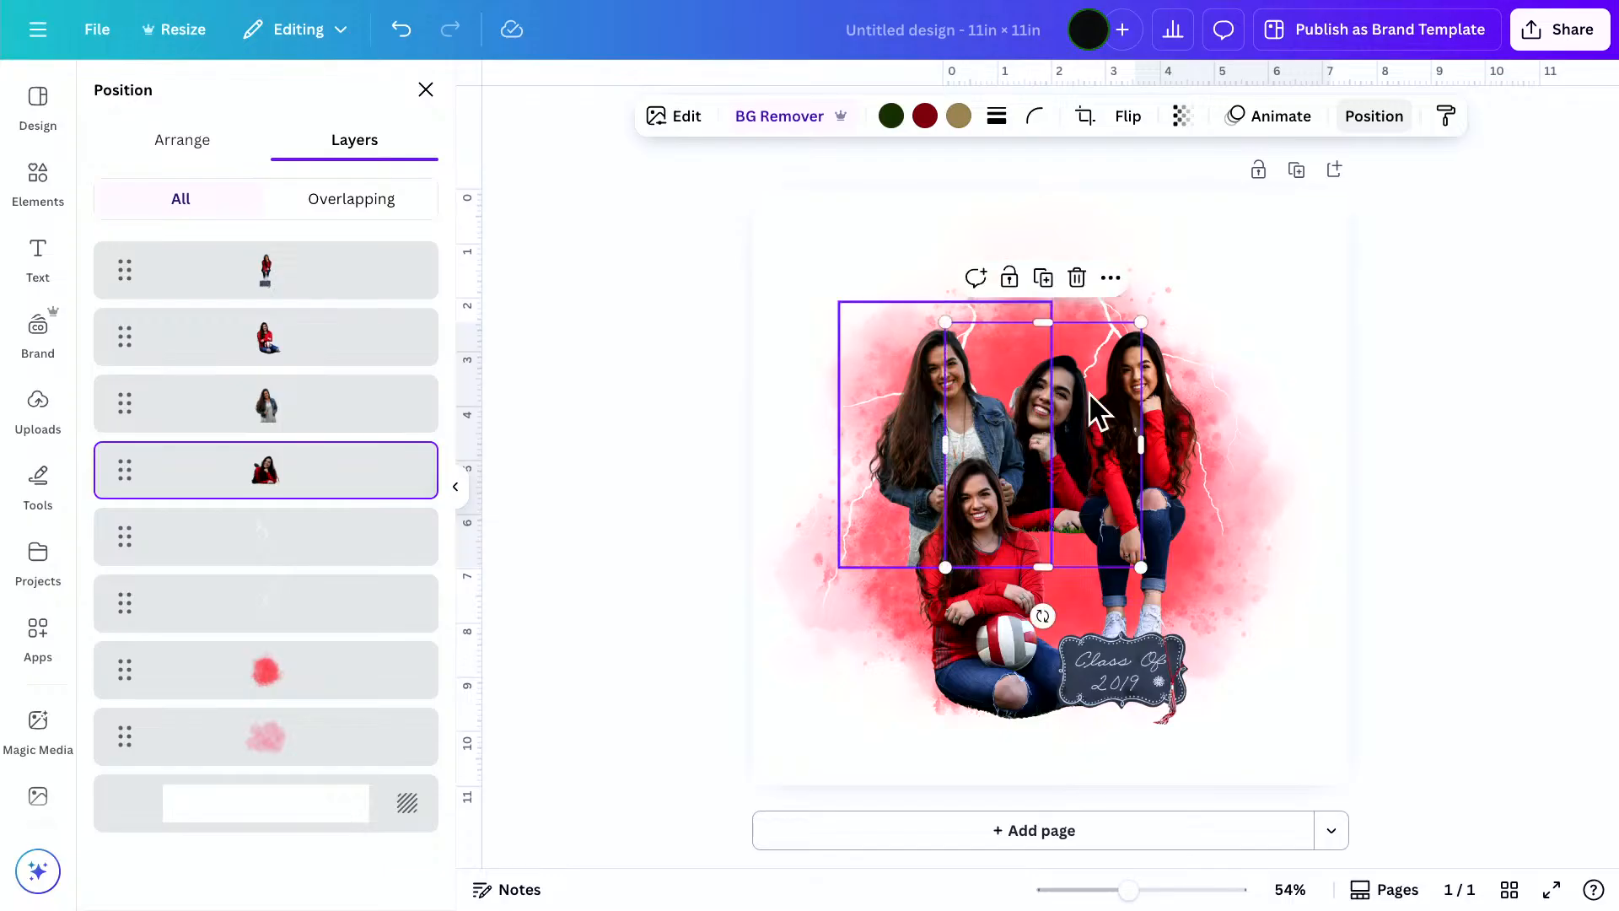
pyautogui.click(1366, 447)
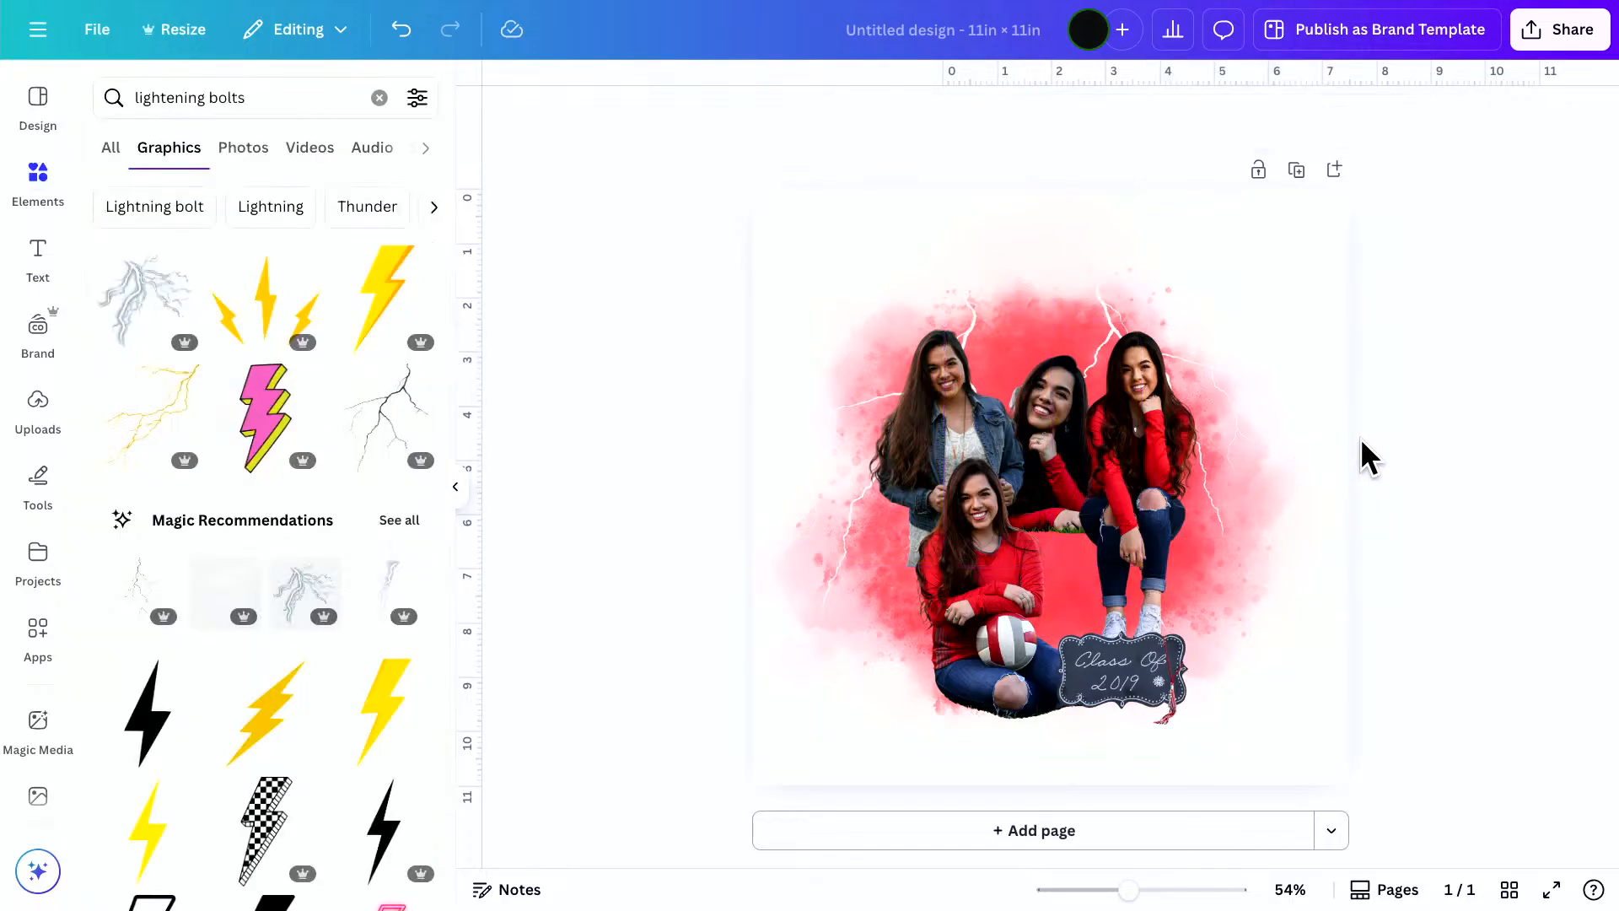
# Move the two white lightning bolts outward so they show beside the outer cutouts
pyautogui.click(1113, 270)
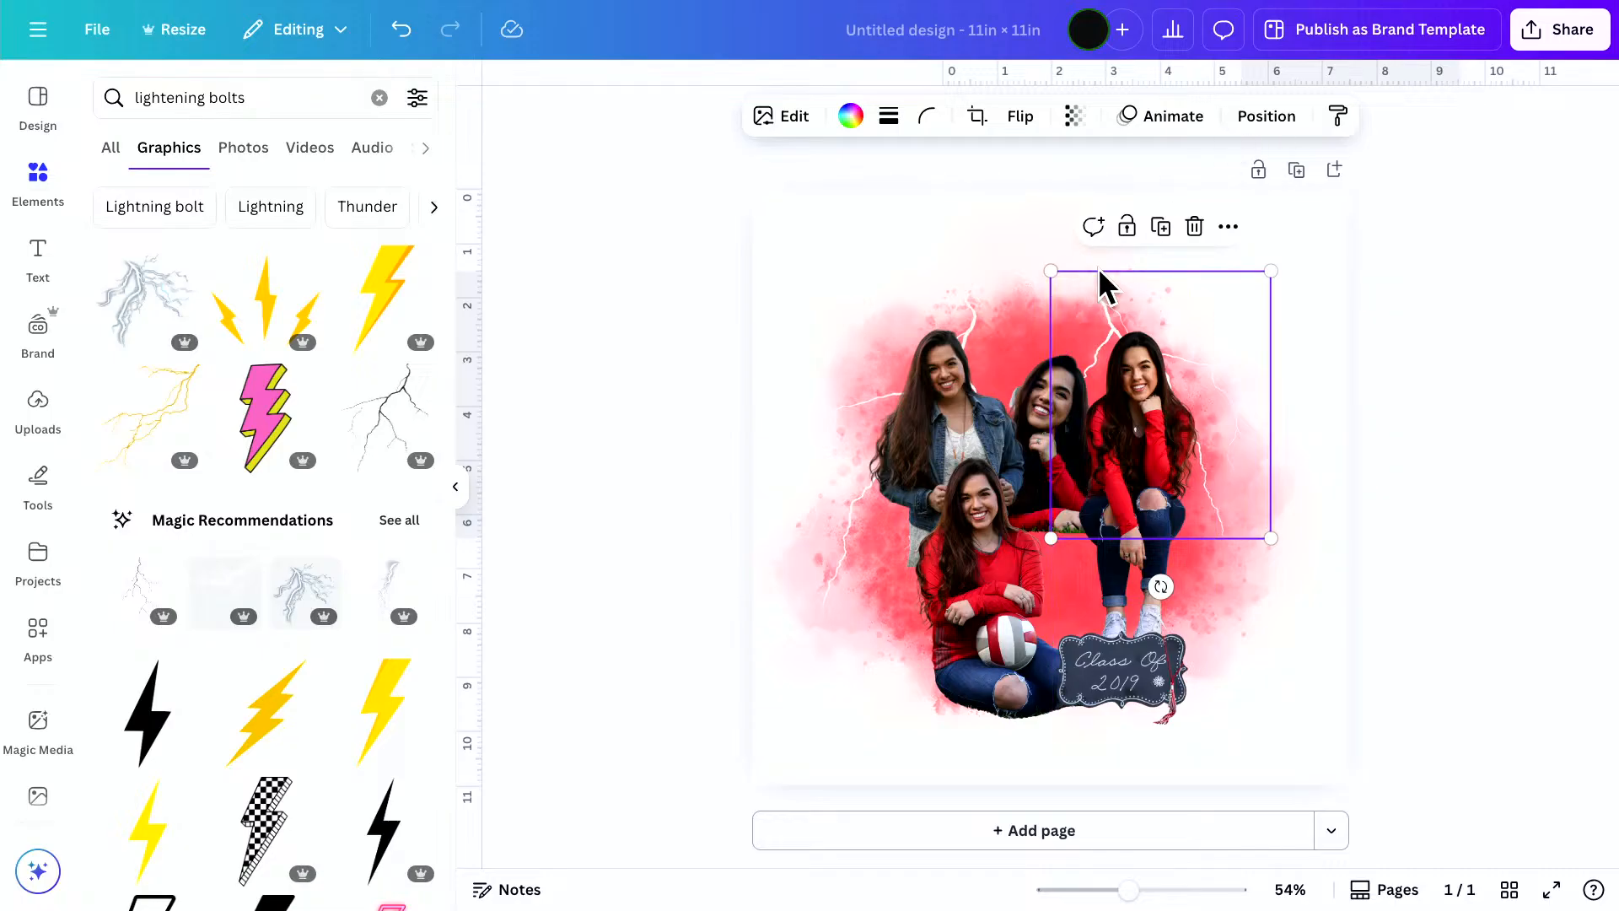
pyautogui.moveTo(1105, 299); pyautogui.dragTo(1151, 311)
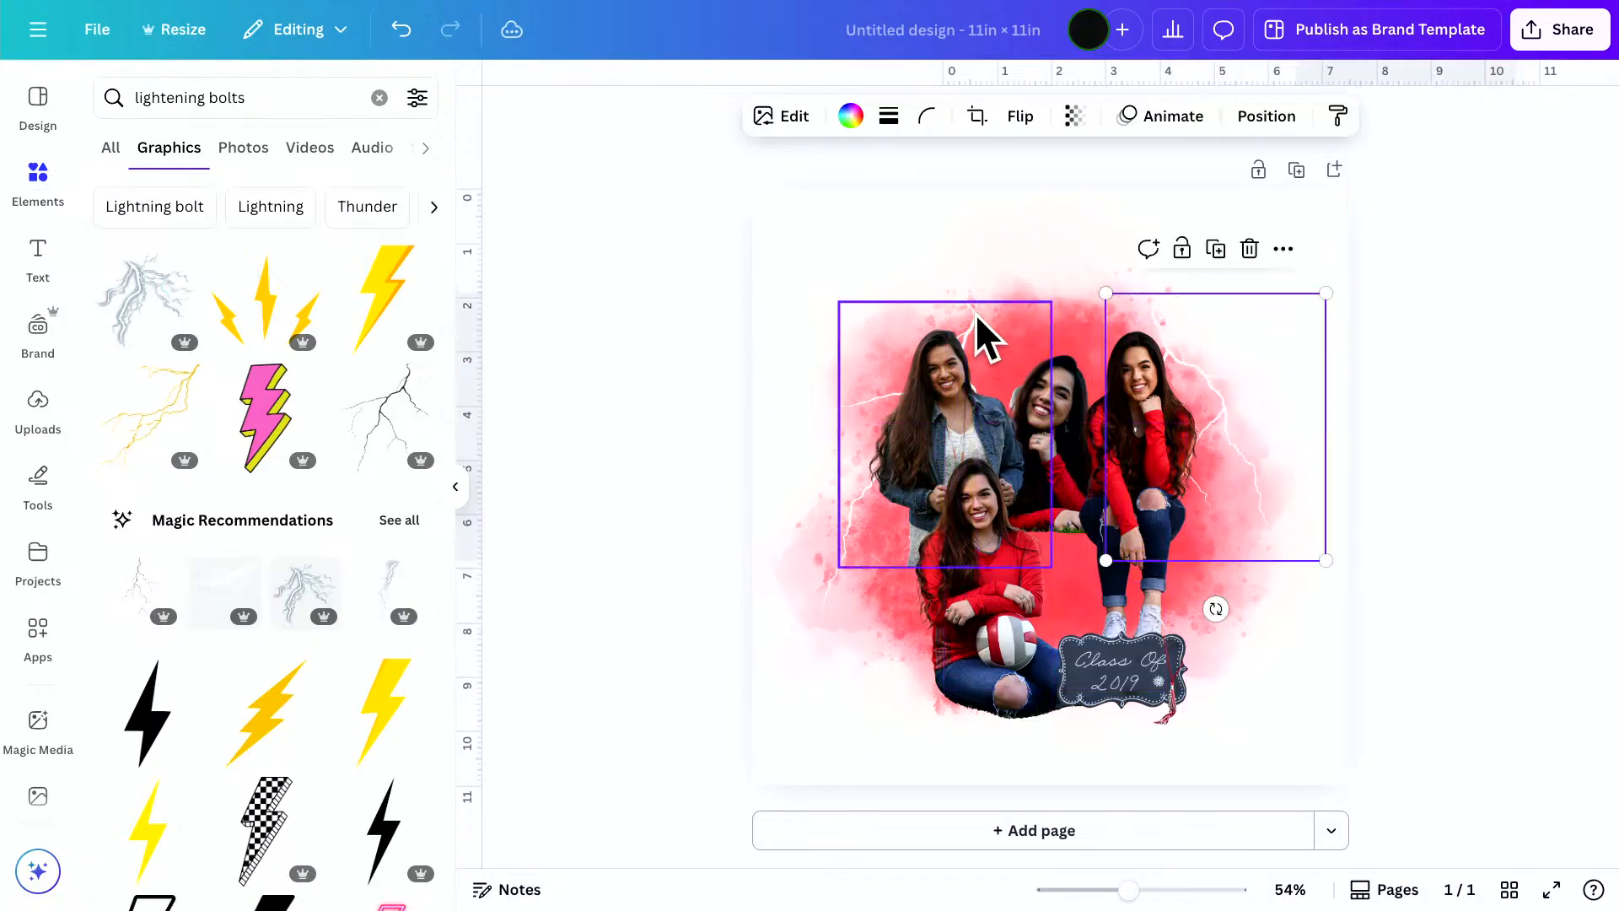
pyautogui.moveTo(964, 301); pyautogui.dragTo(937, 266)
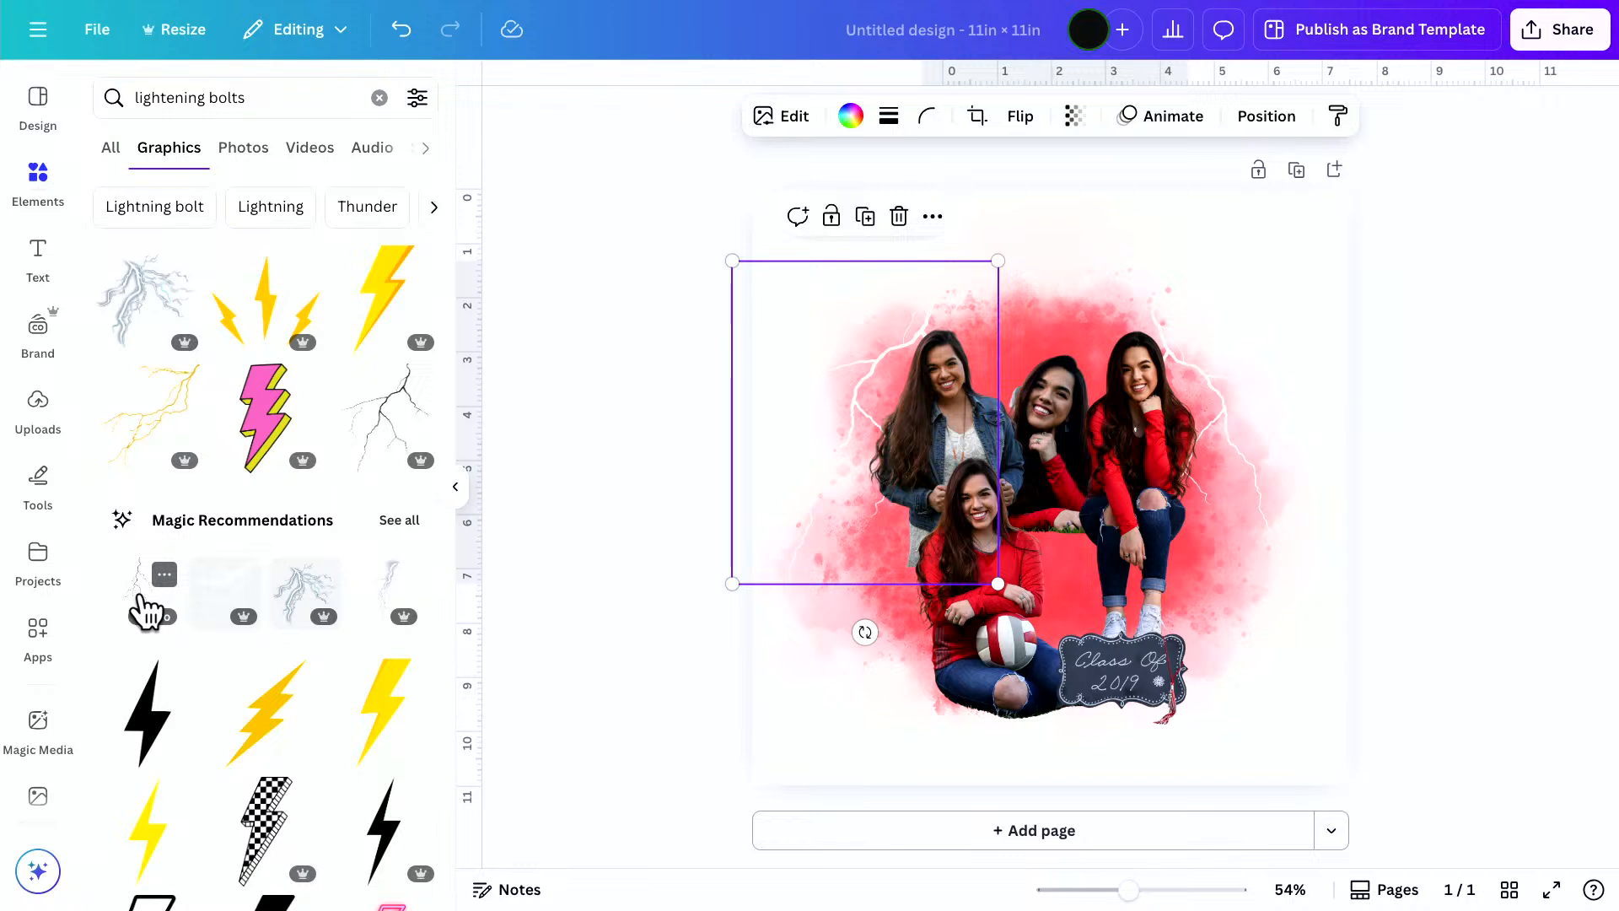
pyautogui.click(145, 609)
pyautogui.moveTo(1047, 529); pyautogui.dragTo(1064, 390)
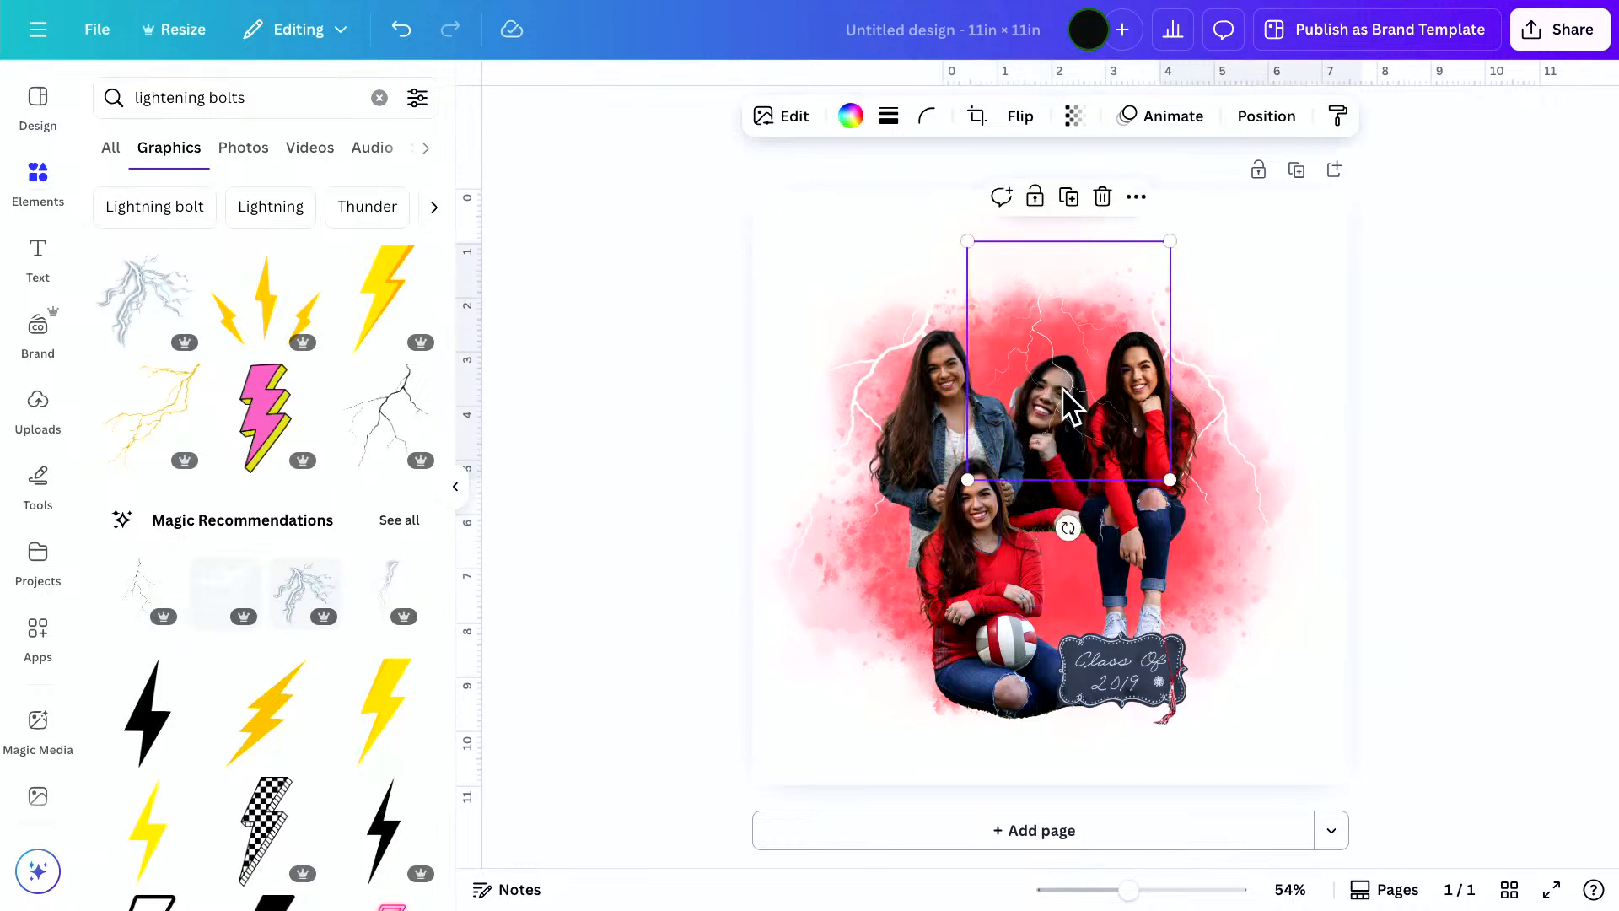
pyautogui.press('Delete')
# Add the recommended densely branched lightning above the center cutout, resized to fit, and flip it horizontally
pyautogui.moveTo(317, 567); pyautogui.dragTo(1008, 358)
pyautogui.moveTo(914, 441); pyautogui.dragTo(1051, 334)
pyautogui.click(1018, 115)
pyautogui.click(1037, 170)
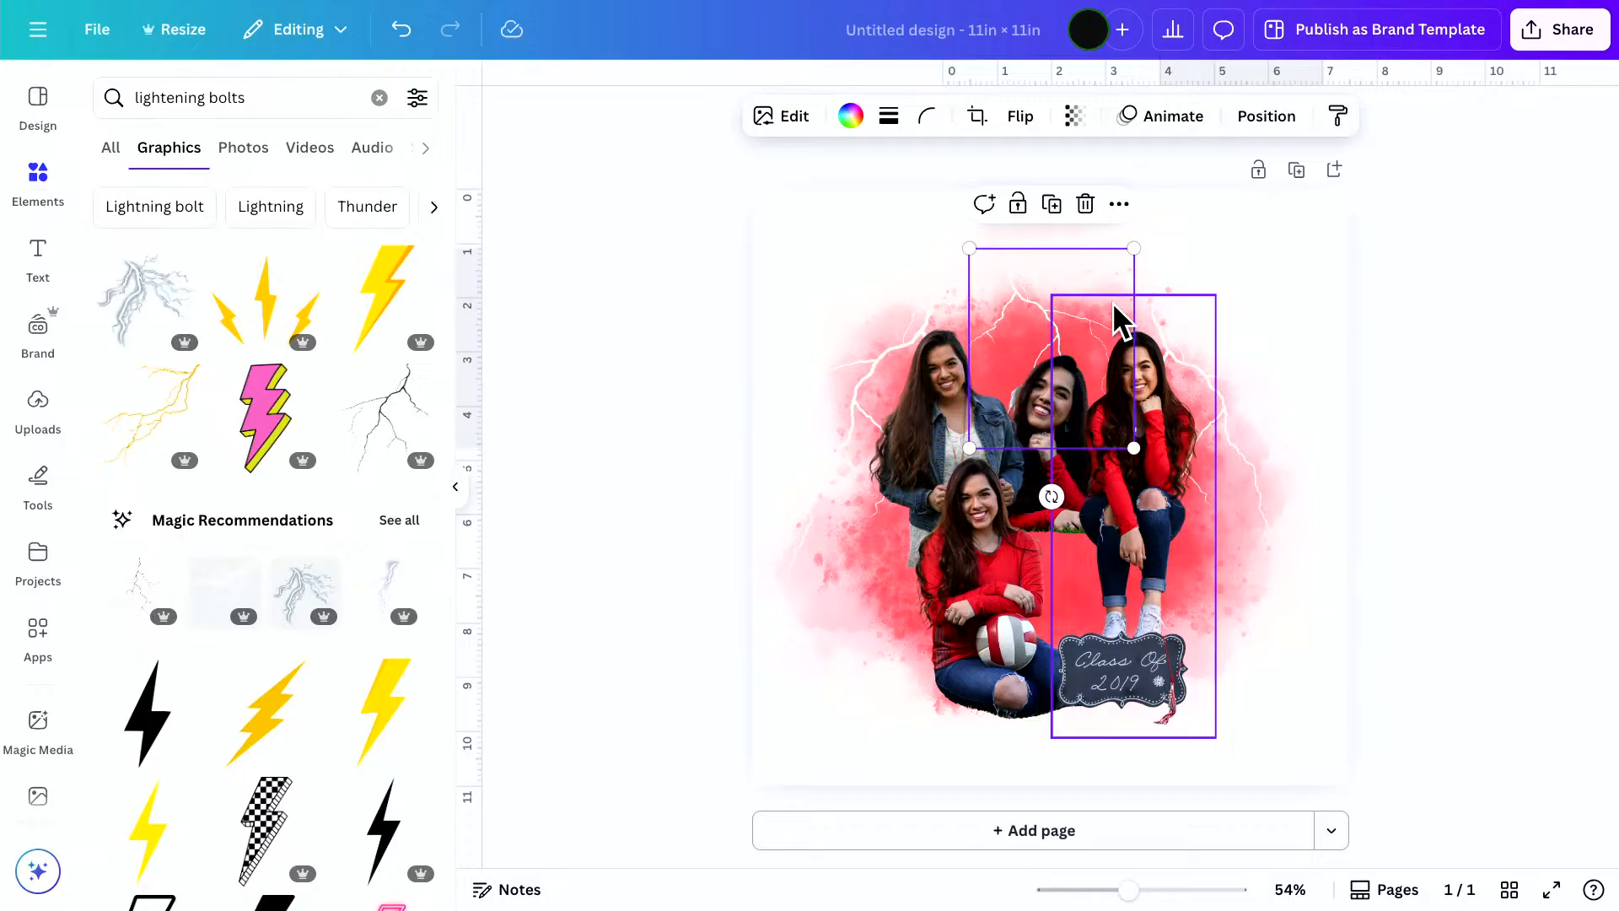
# Select the whole collage artwork and move it slightly down to center it on the page
pyautogui.click(1447, 748)
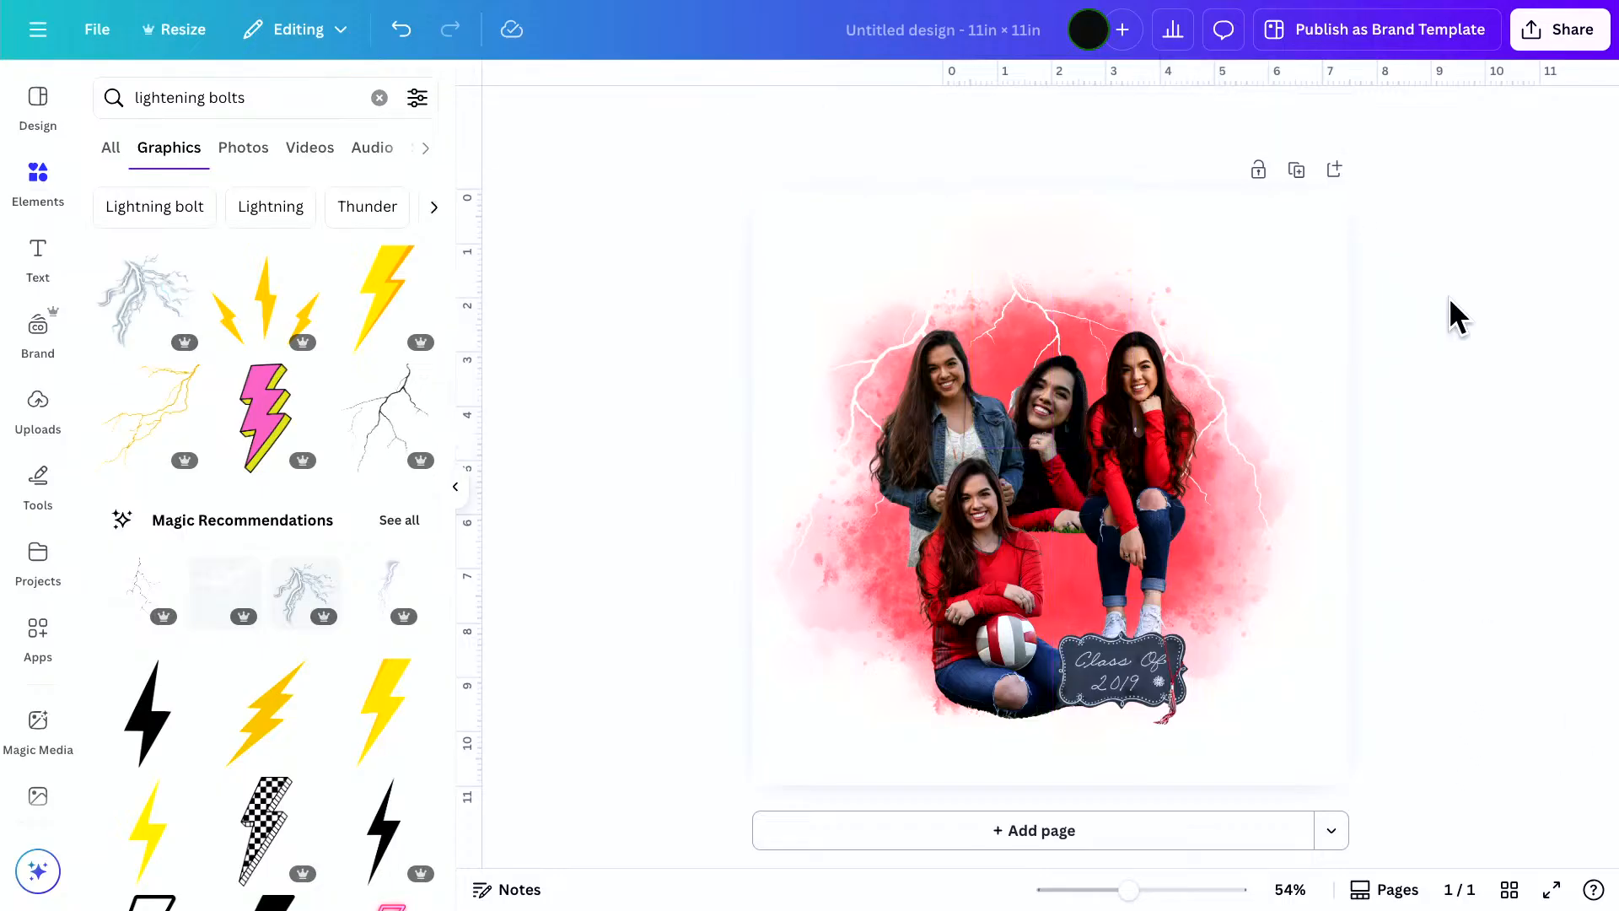
pyautogui.moveTo(1456, 316); pyautogui.dragTo(817, 621)
pyautogui.moveTo(958, 509); pyautogui.dragTo(947, 525)
pyautogui.click(1509, 511)
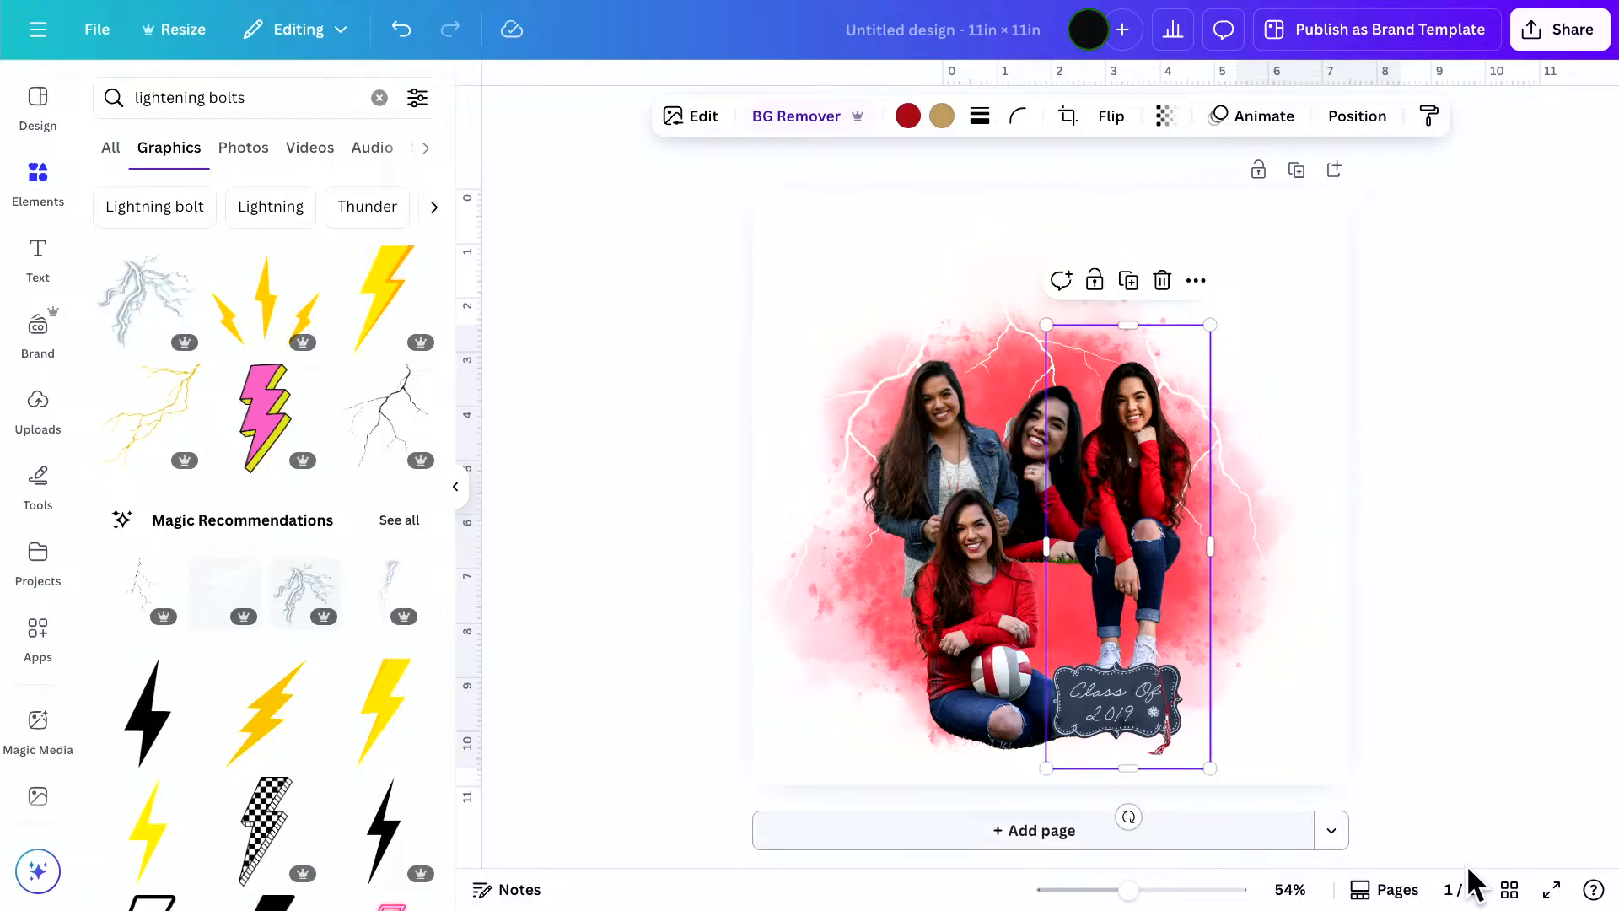
# Erase the year "2019" from the chalkboard sign in the seated cutout with Magic Eraser, using brush size 15
pyautogui.moveTo(1152, 893); pyautogui.dragTo(1220, 890)
pyautogui.scroll(-10, 1332, 696)
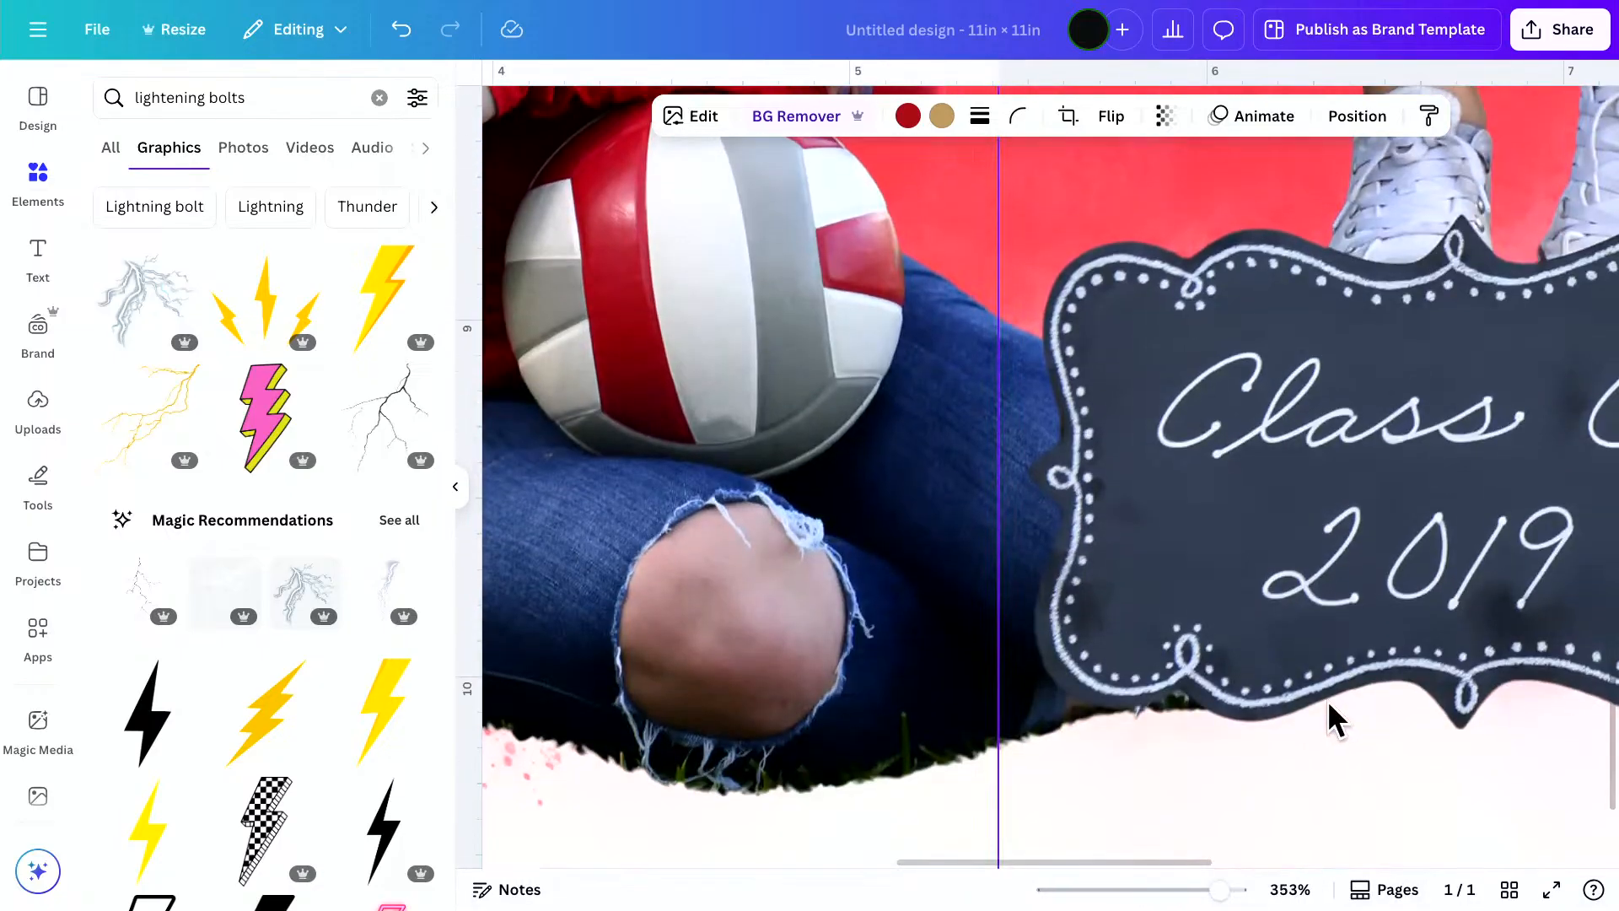
pyautogui.hscroll(3, 1327, 700)
pyautogui.hscroll(2, 1223, 495)
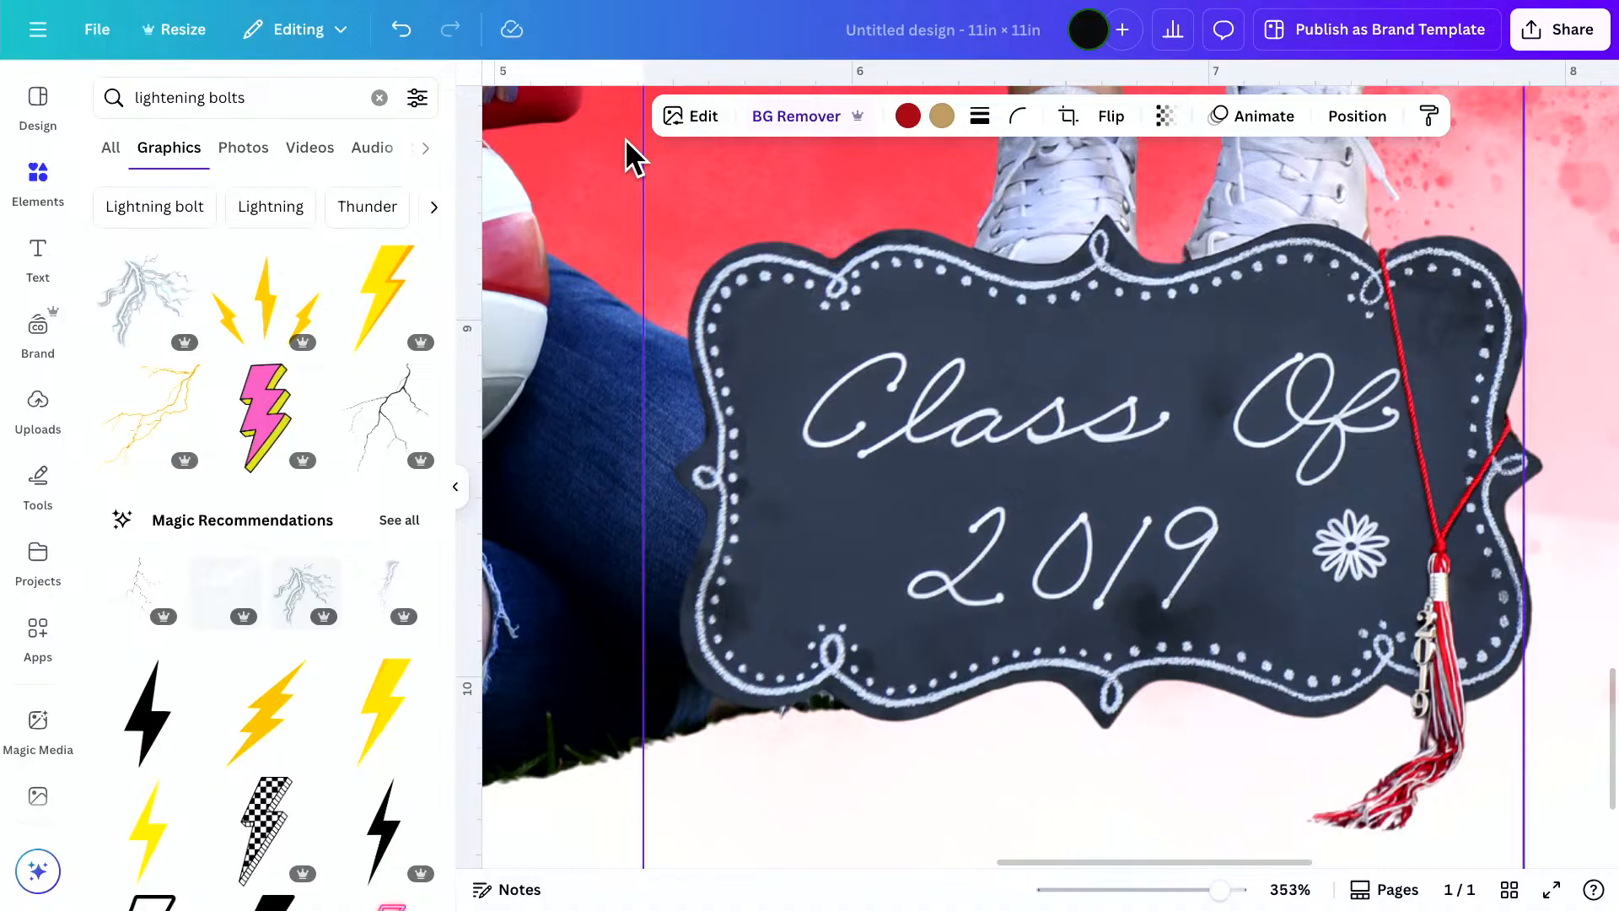
pyautogui.click(695, 118)
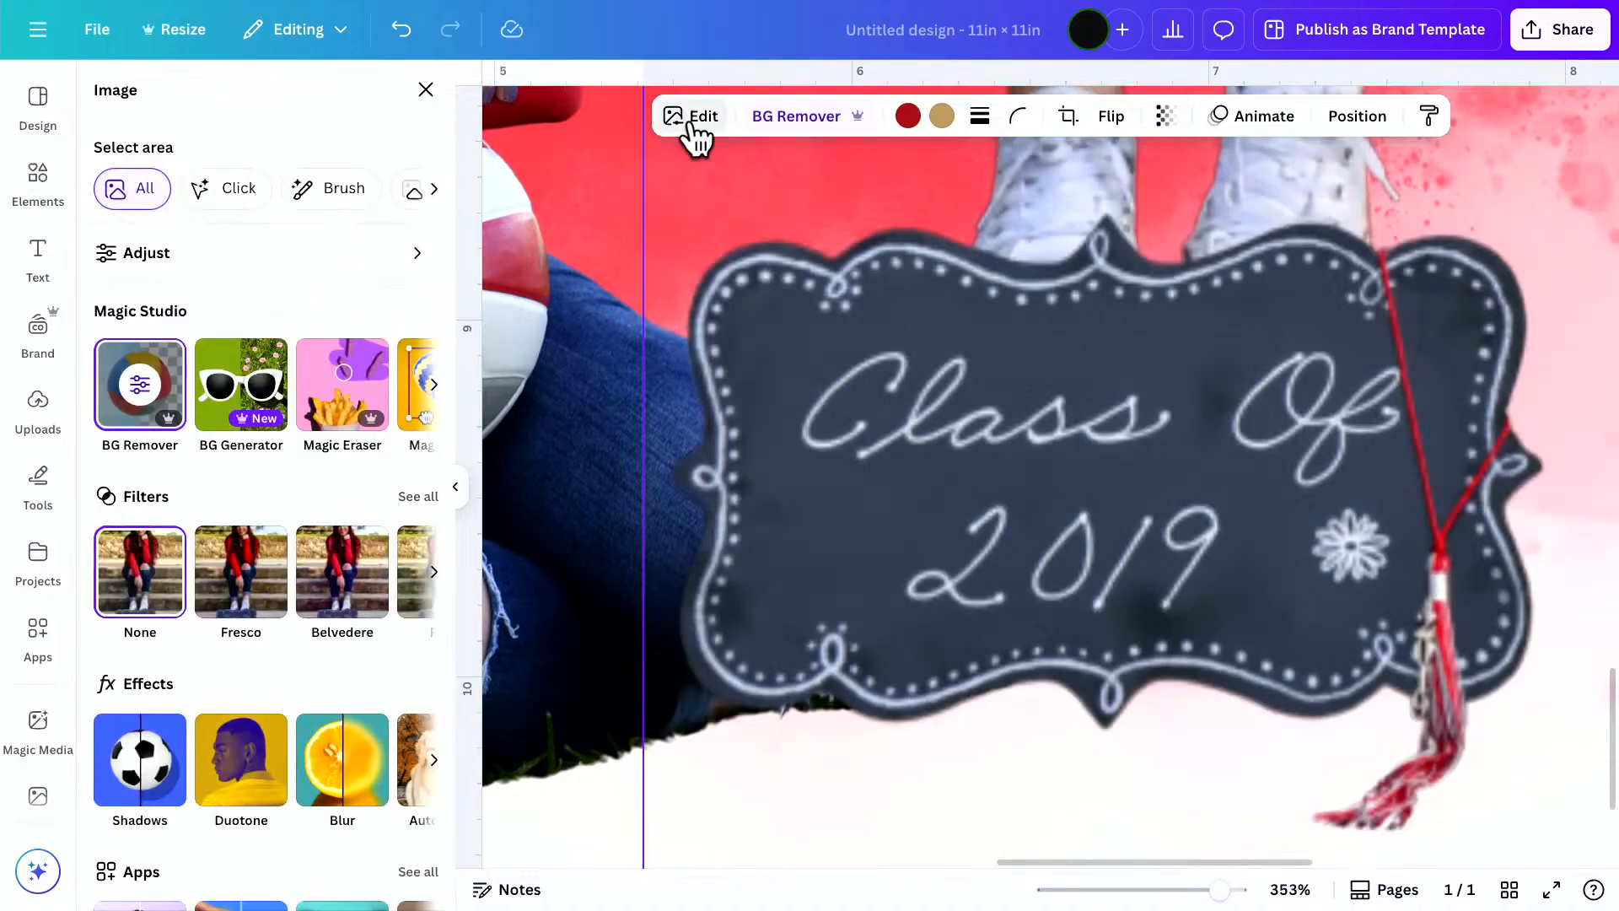
pyautogui.click(331, 403)
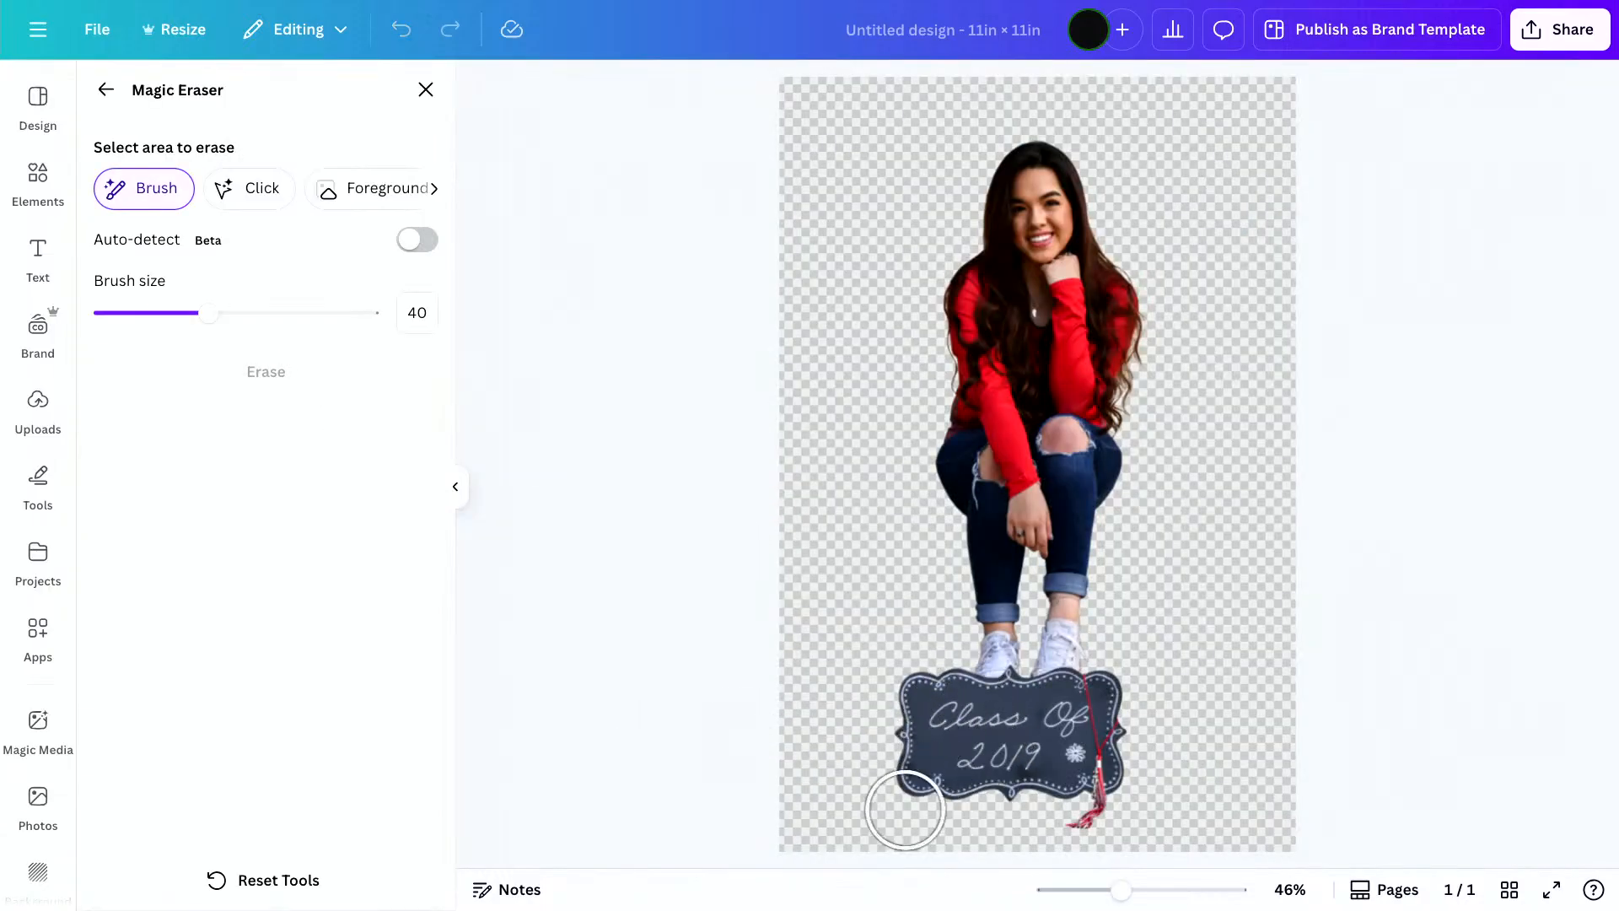
pyautogui.moveTo(1129, 894); pyautogui.dragTo(1184, 890)
pyautogui.scroll(-8, 1174, 666)
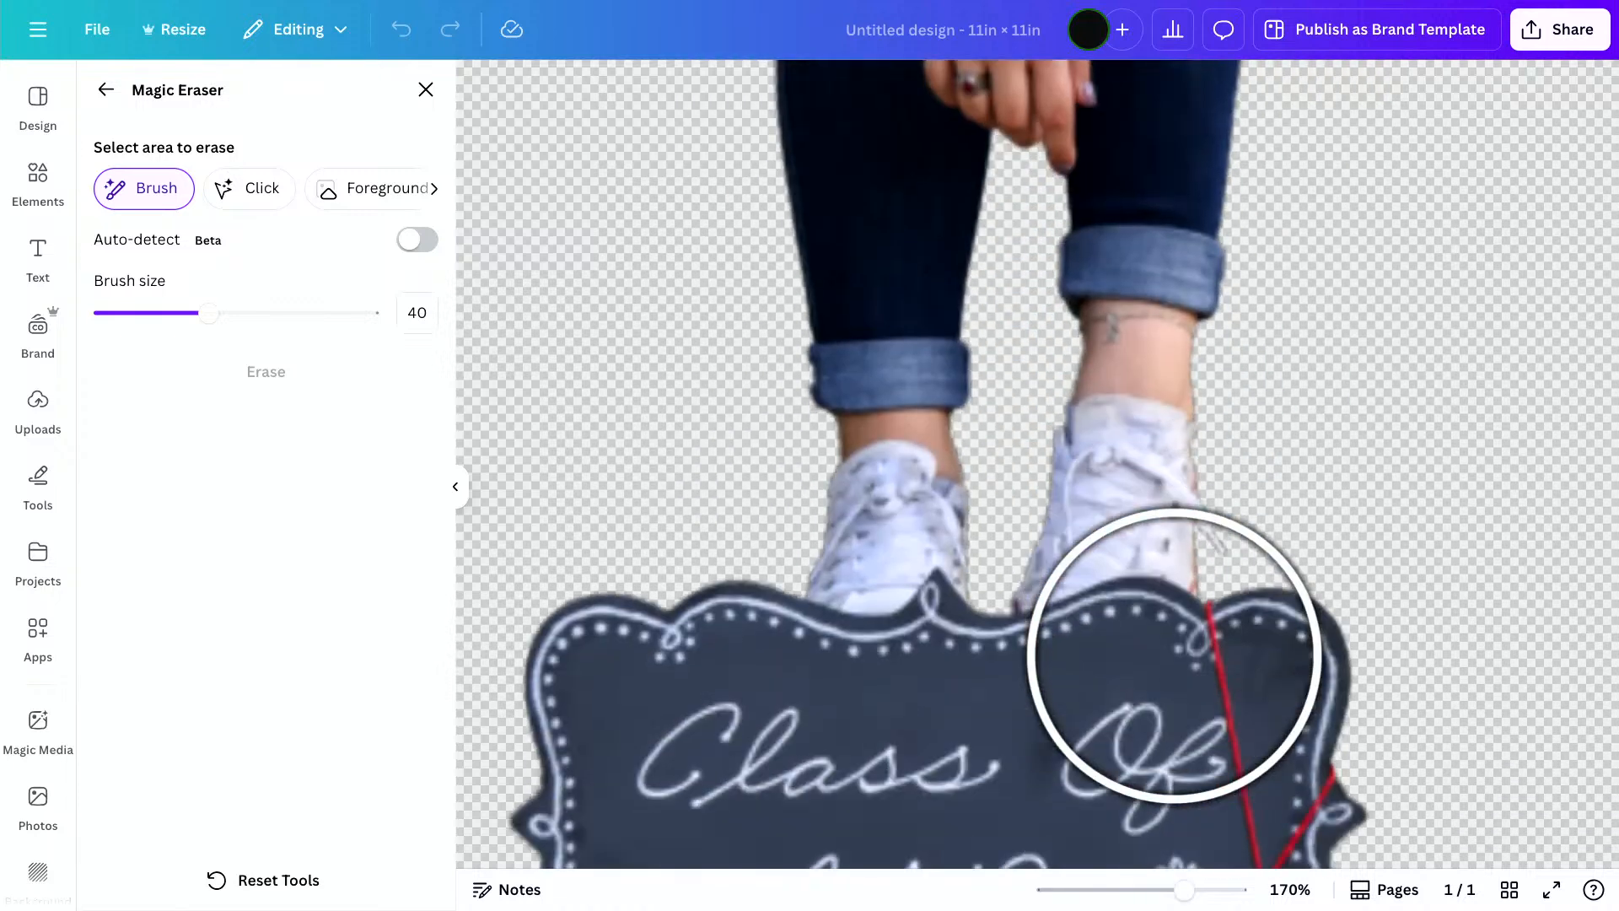
pyautogui.moveTo(209, 313); pyautogui.dragTo(141, 313)
pyautogui.moveTo(1001, 522)
pyautogui.mouseDown()
pyautogui.moveTo(936, 538)
pyautogui.moveTo(820, 517)
pyautogui.moveTo(763, 533)
pyautogui.mouseUp()
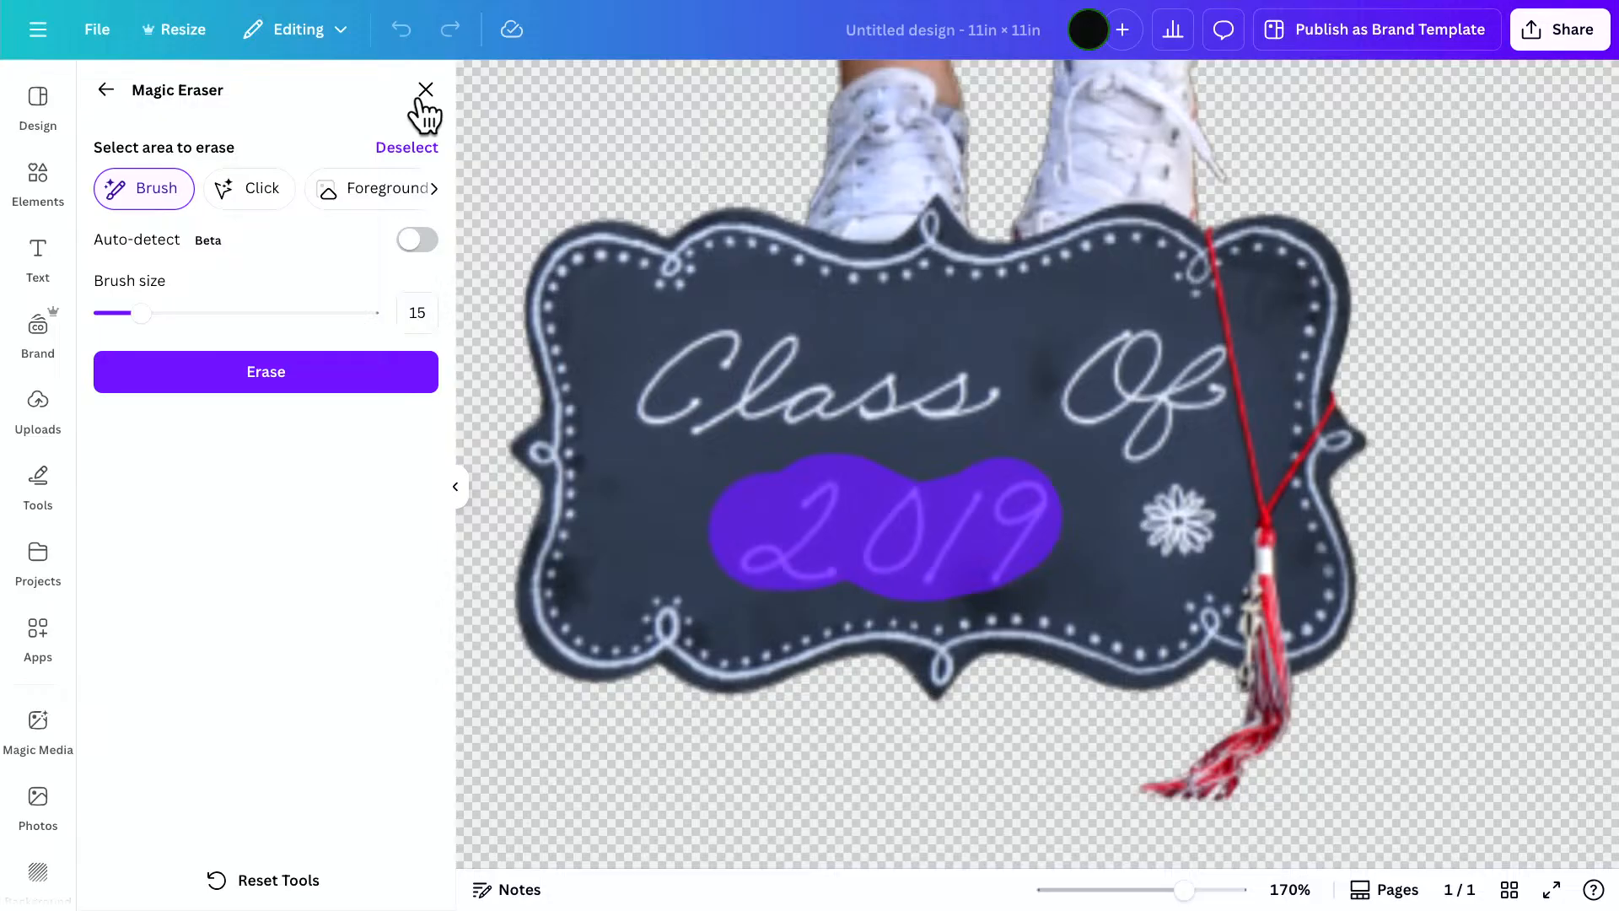
pyautogui.click(341, 387)
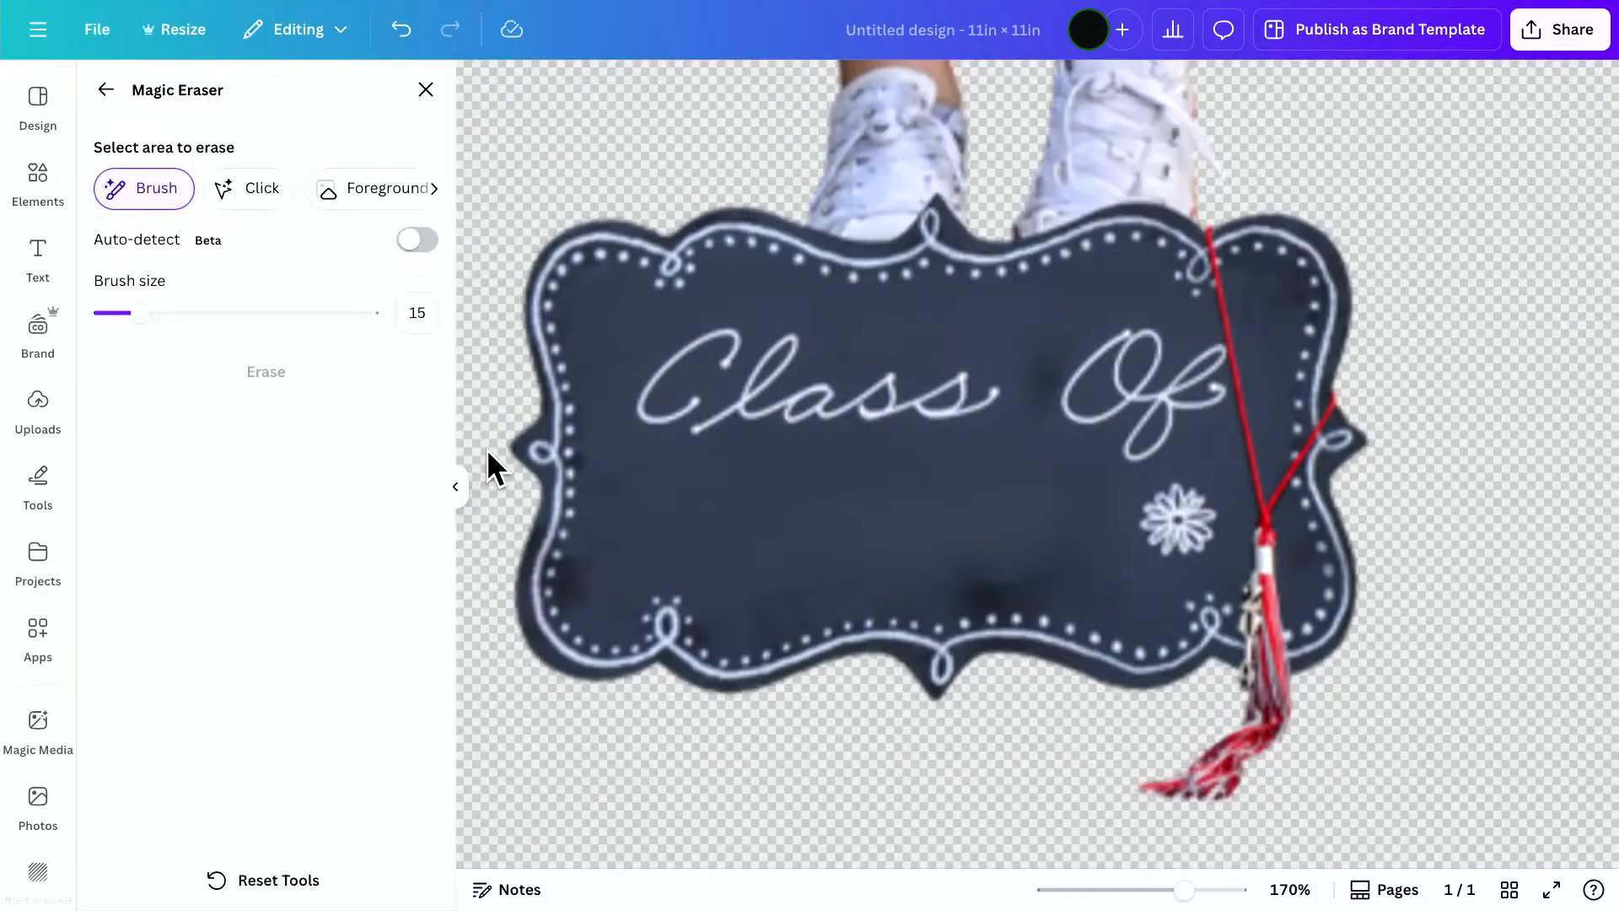
pyautogui.click(425, 90)
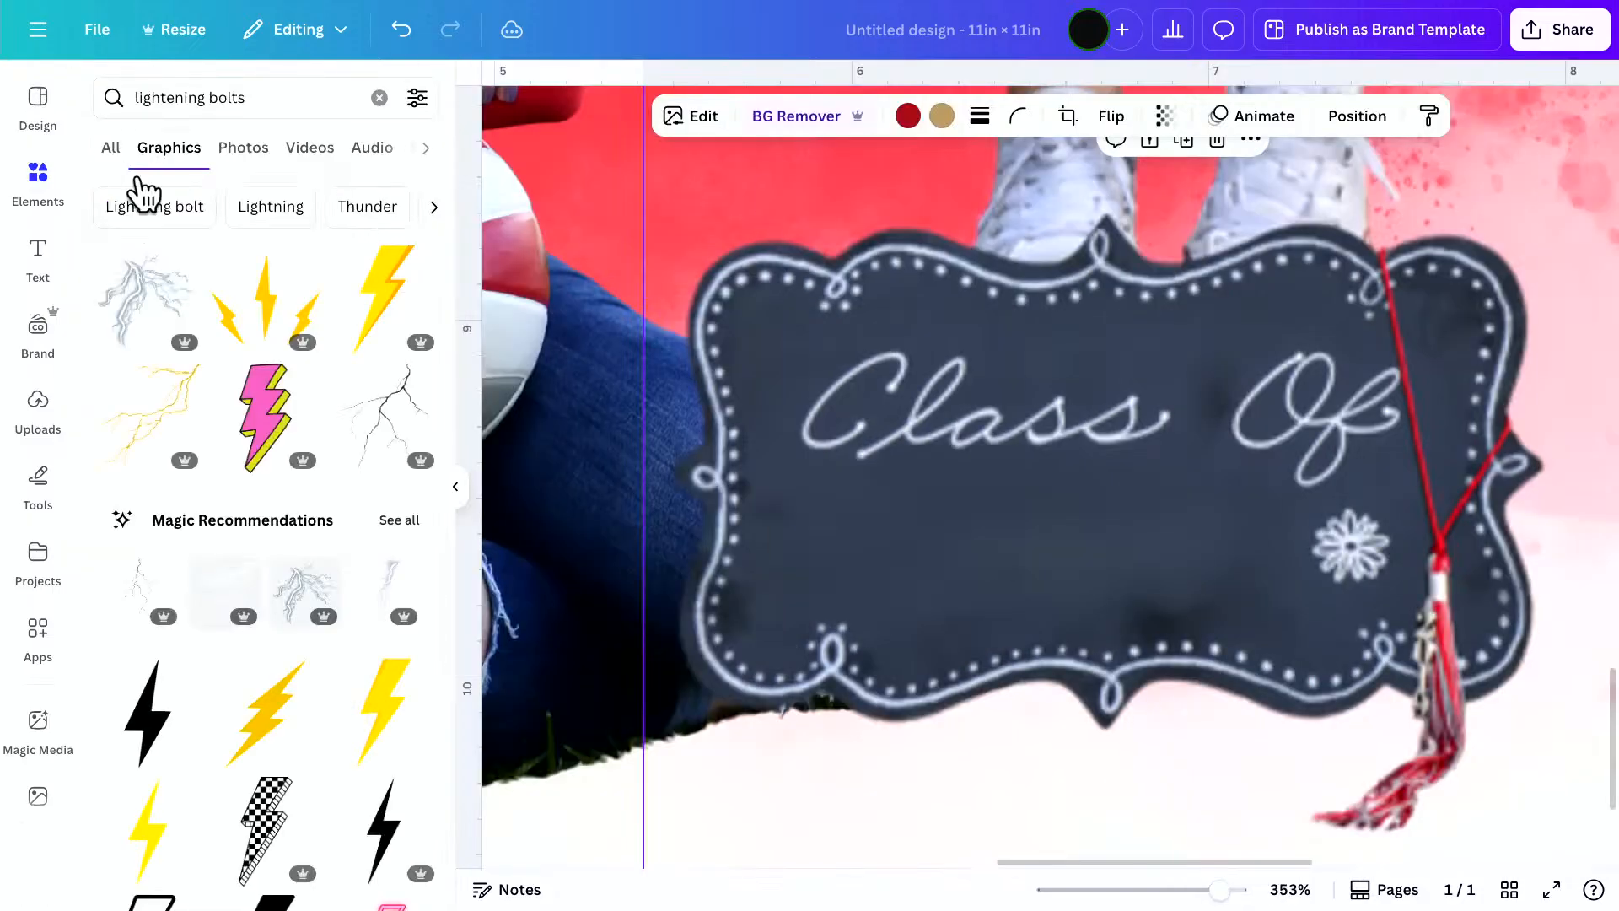
# Add a text box reading "2025", enlarge it to size 43.5, and place it under "Class Of" on the sign
pyautogui.click(55, 274)
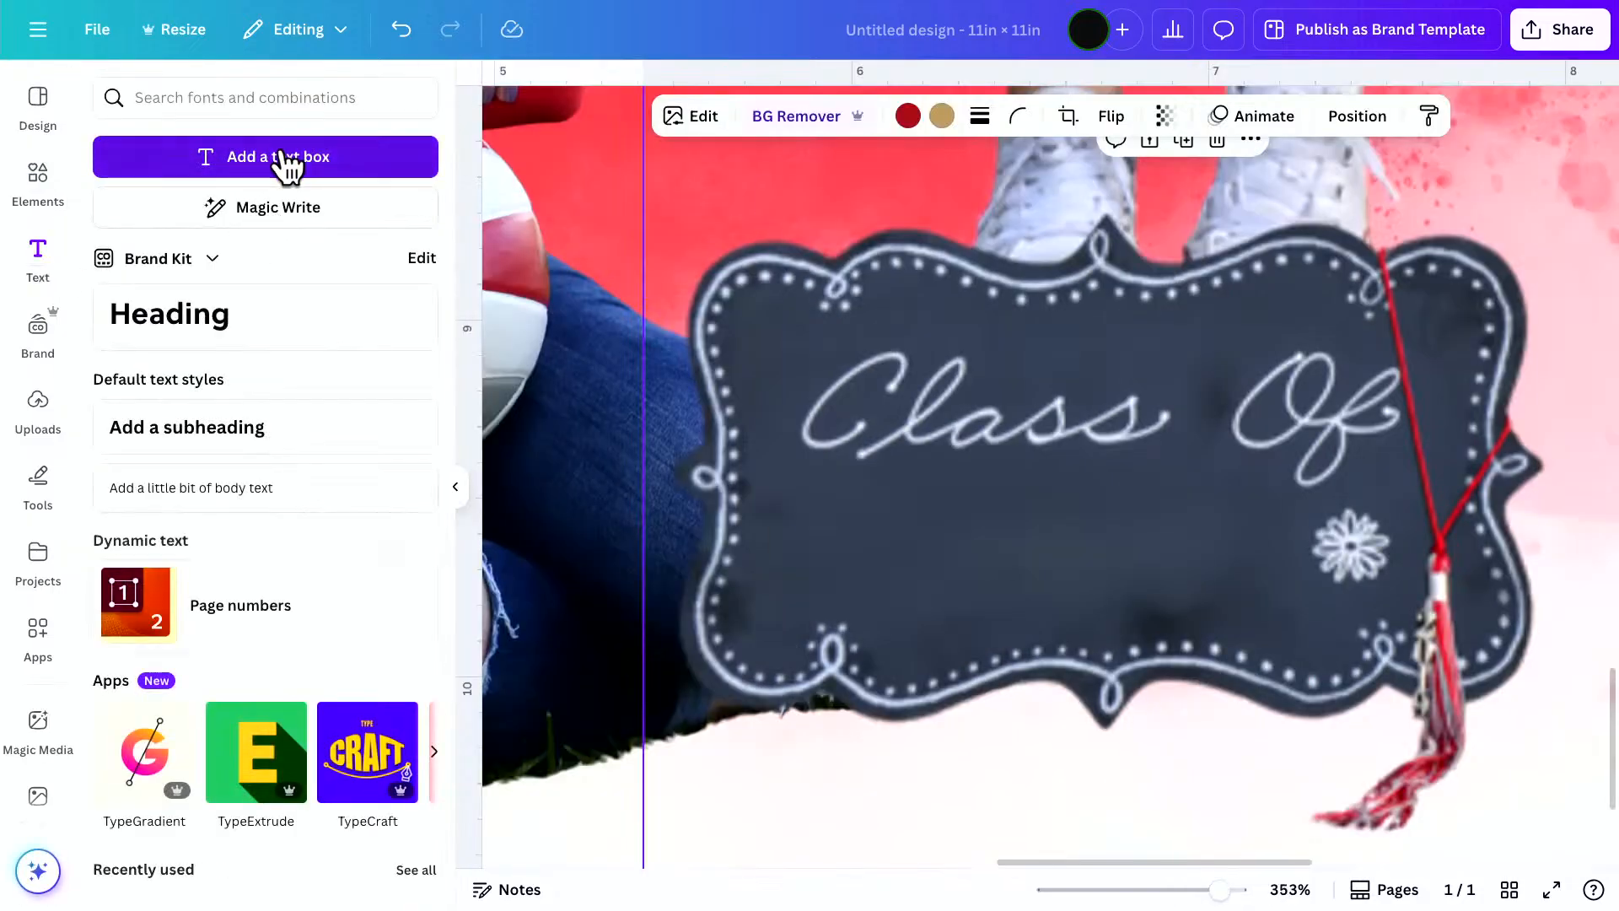
pyautogui.click(286, 160)
pyautogui.write('2025')
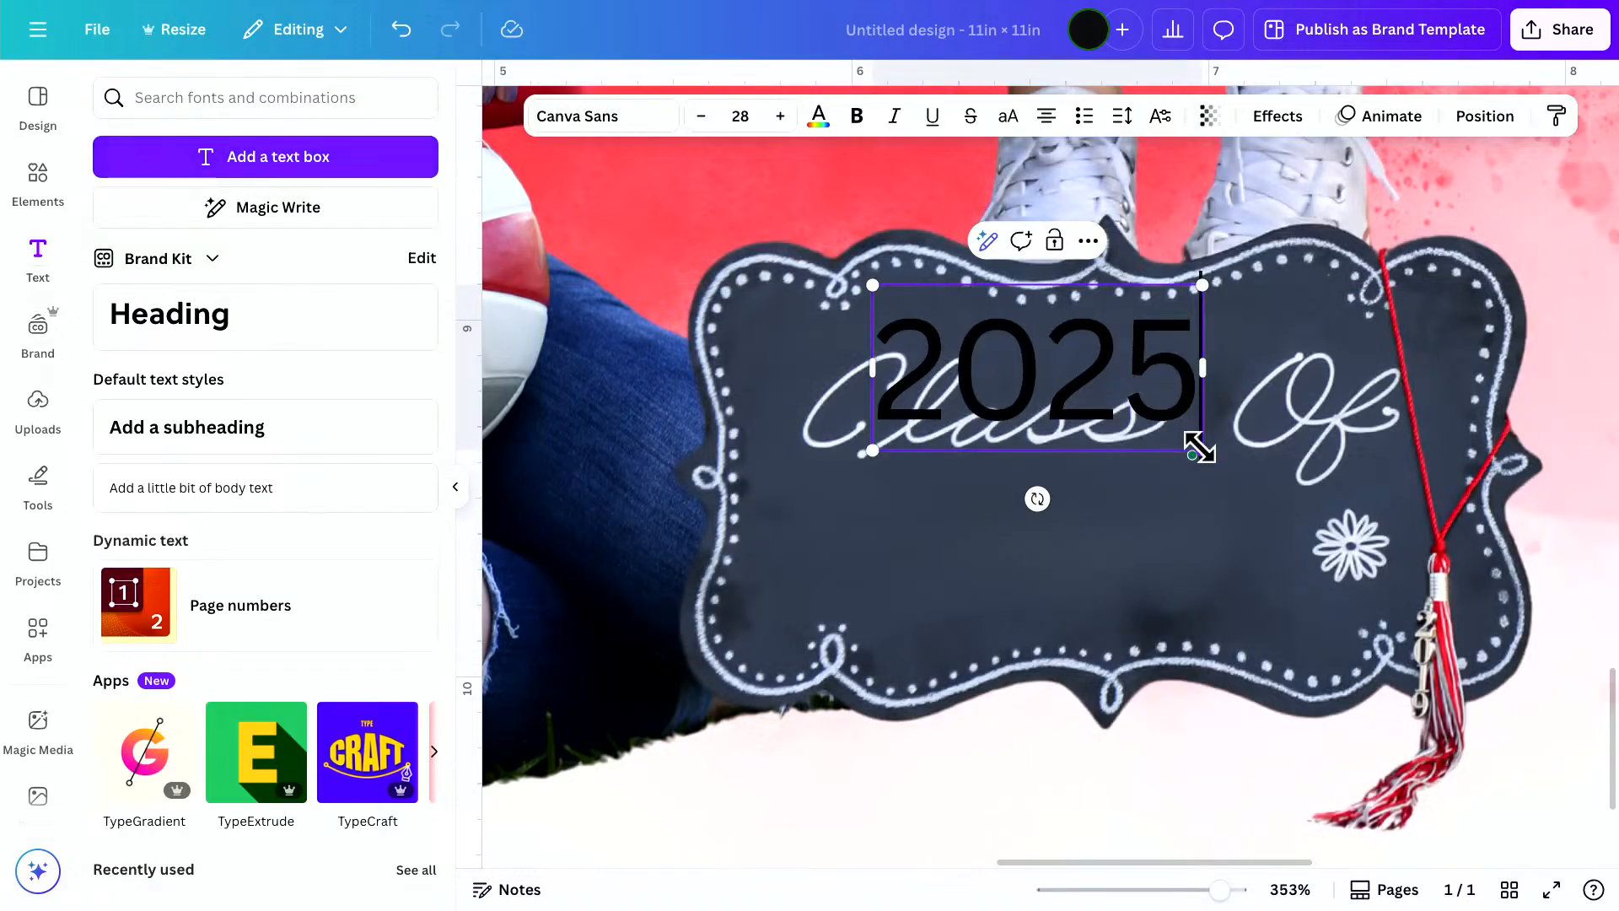
pyautogui.moveTo(1199, 448); pyautogui.dragTo(1373, 542)
pyautogui.moveTo(1290, 451); pyautogui.dragTo(1266, 590)
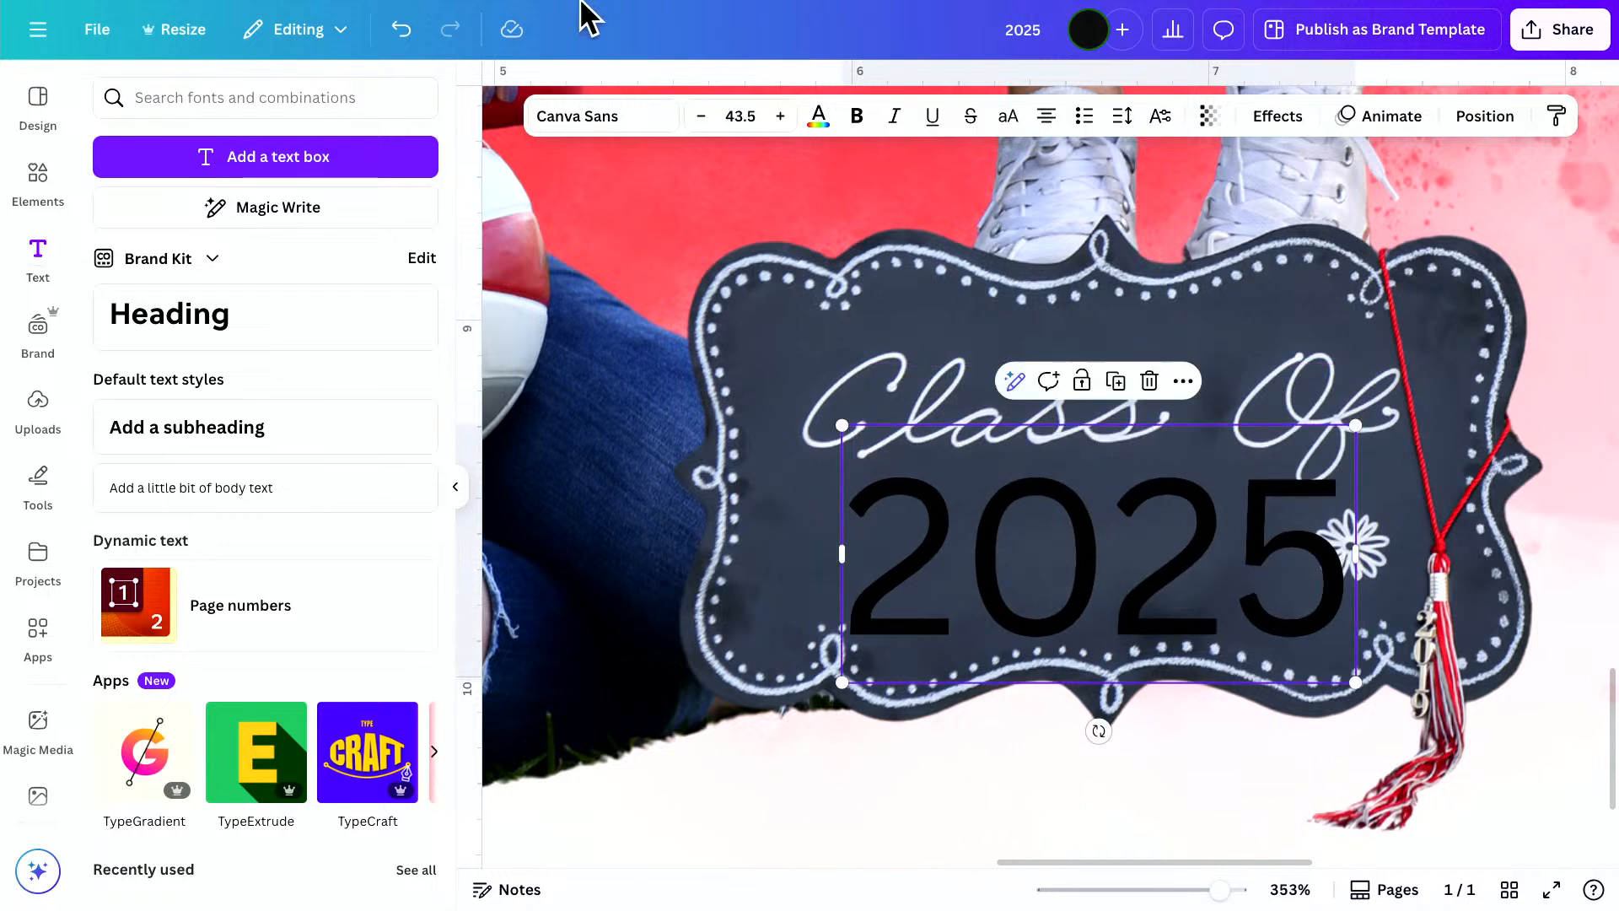
# Change the "2025" text to the Symphony font from the Calligraphy category
pyautogui.click(599, 118)
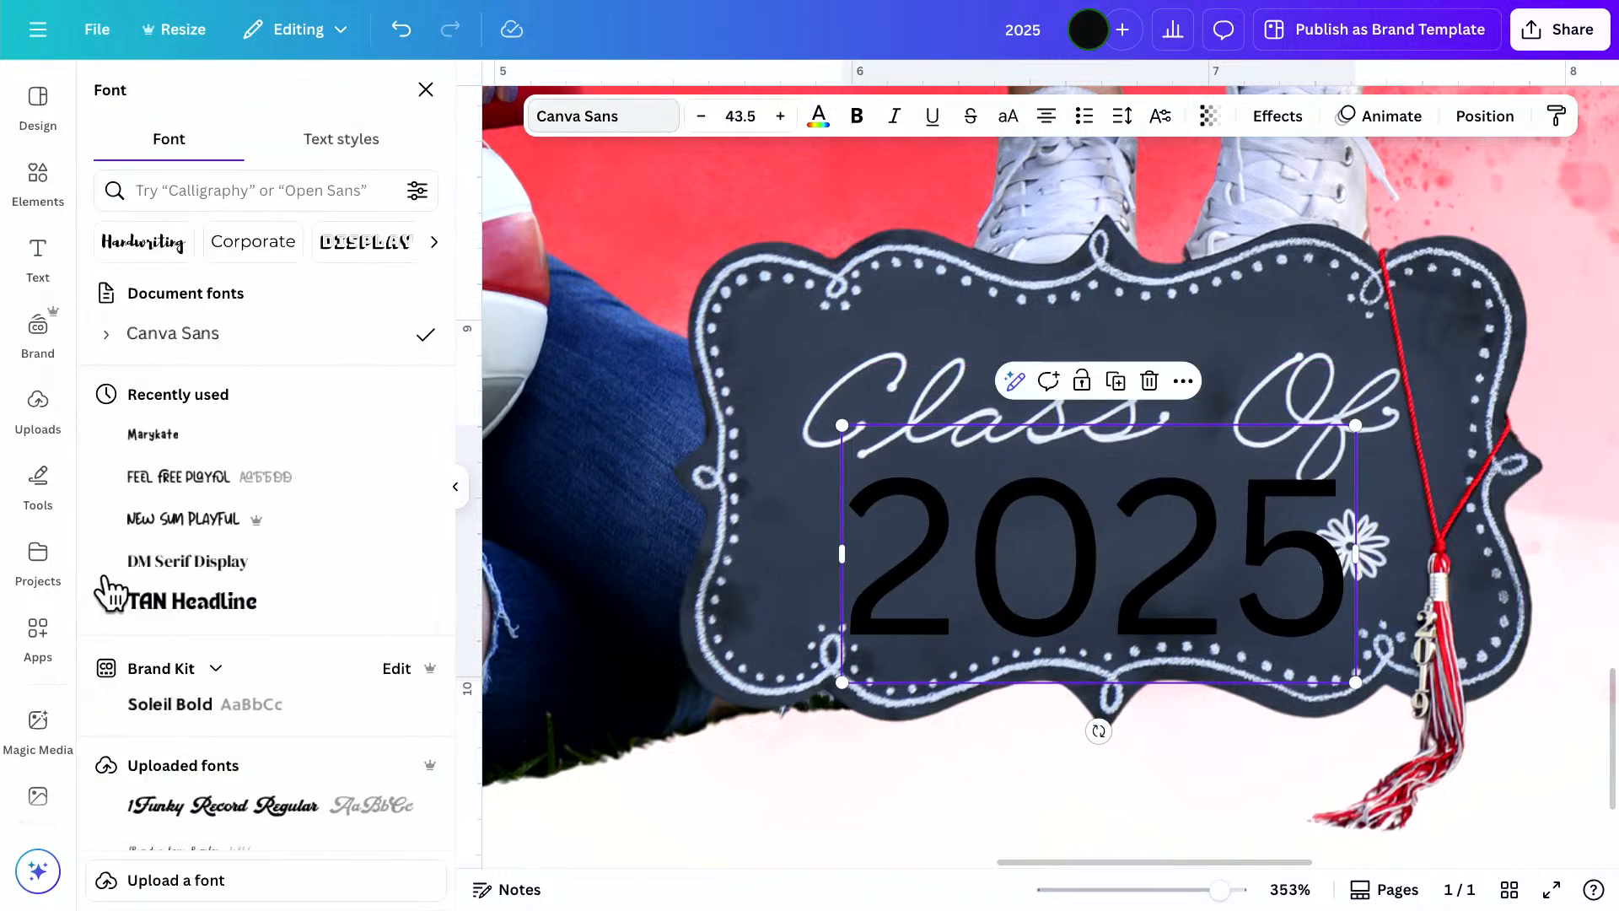
pyautogui.hscroll(5, 300, 253)
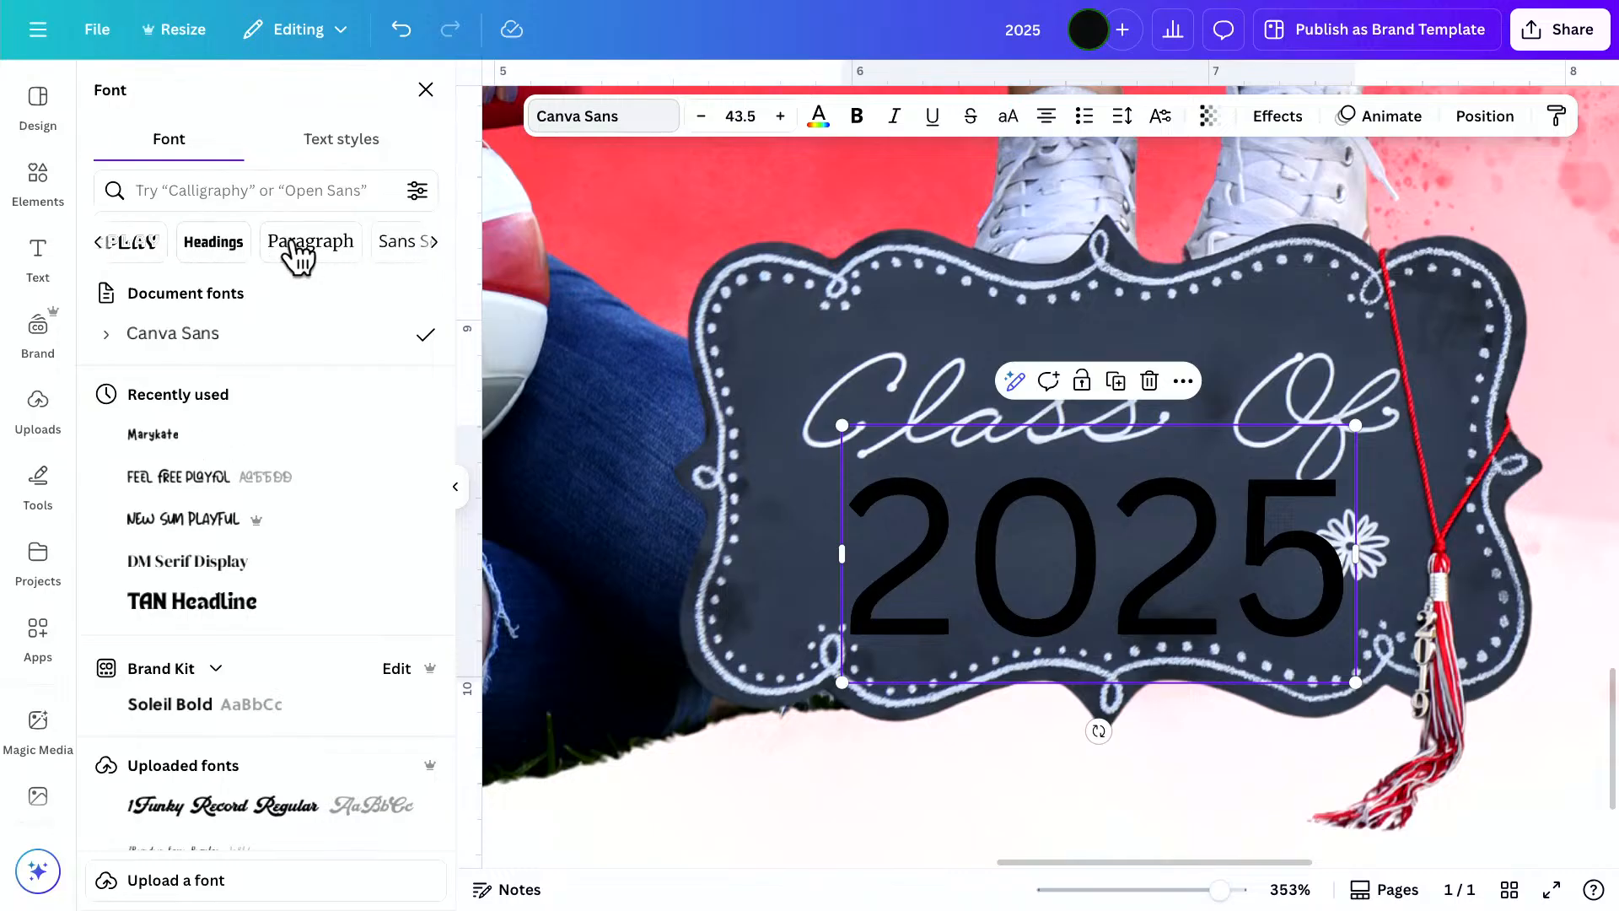
pyautogui.hscroll(5, 297, 253)
pyautogui.hscroll(-2, 296, 253)
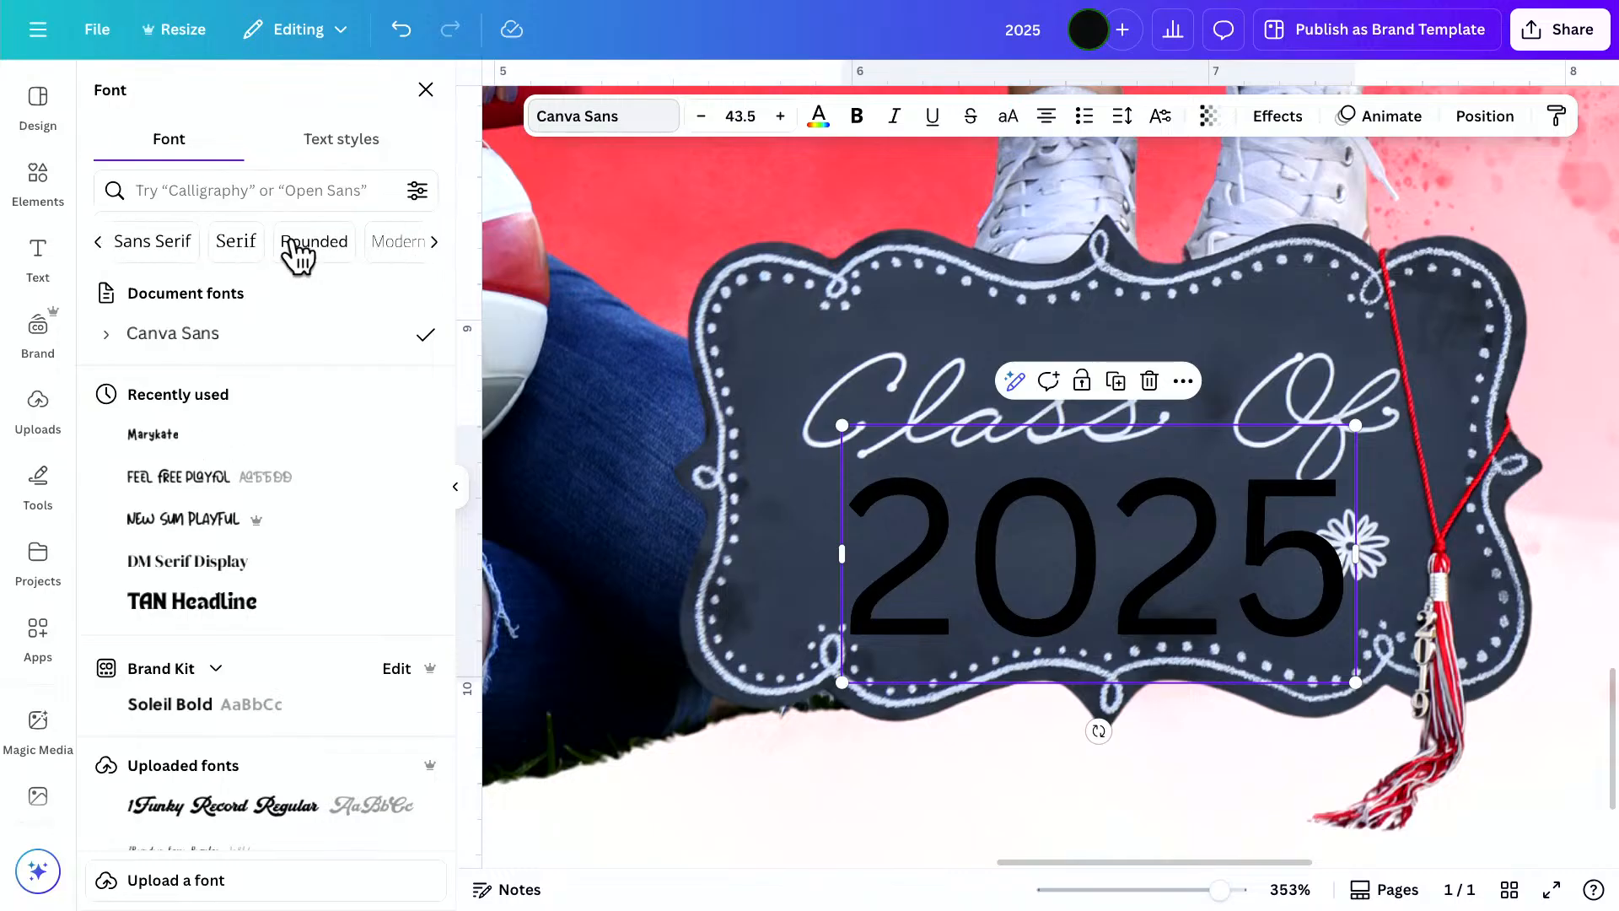
pyautogui.hscroll(6, 296, 252)
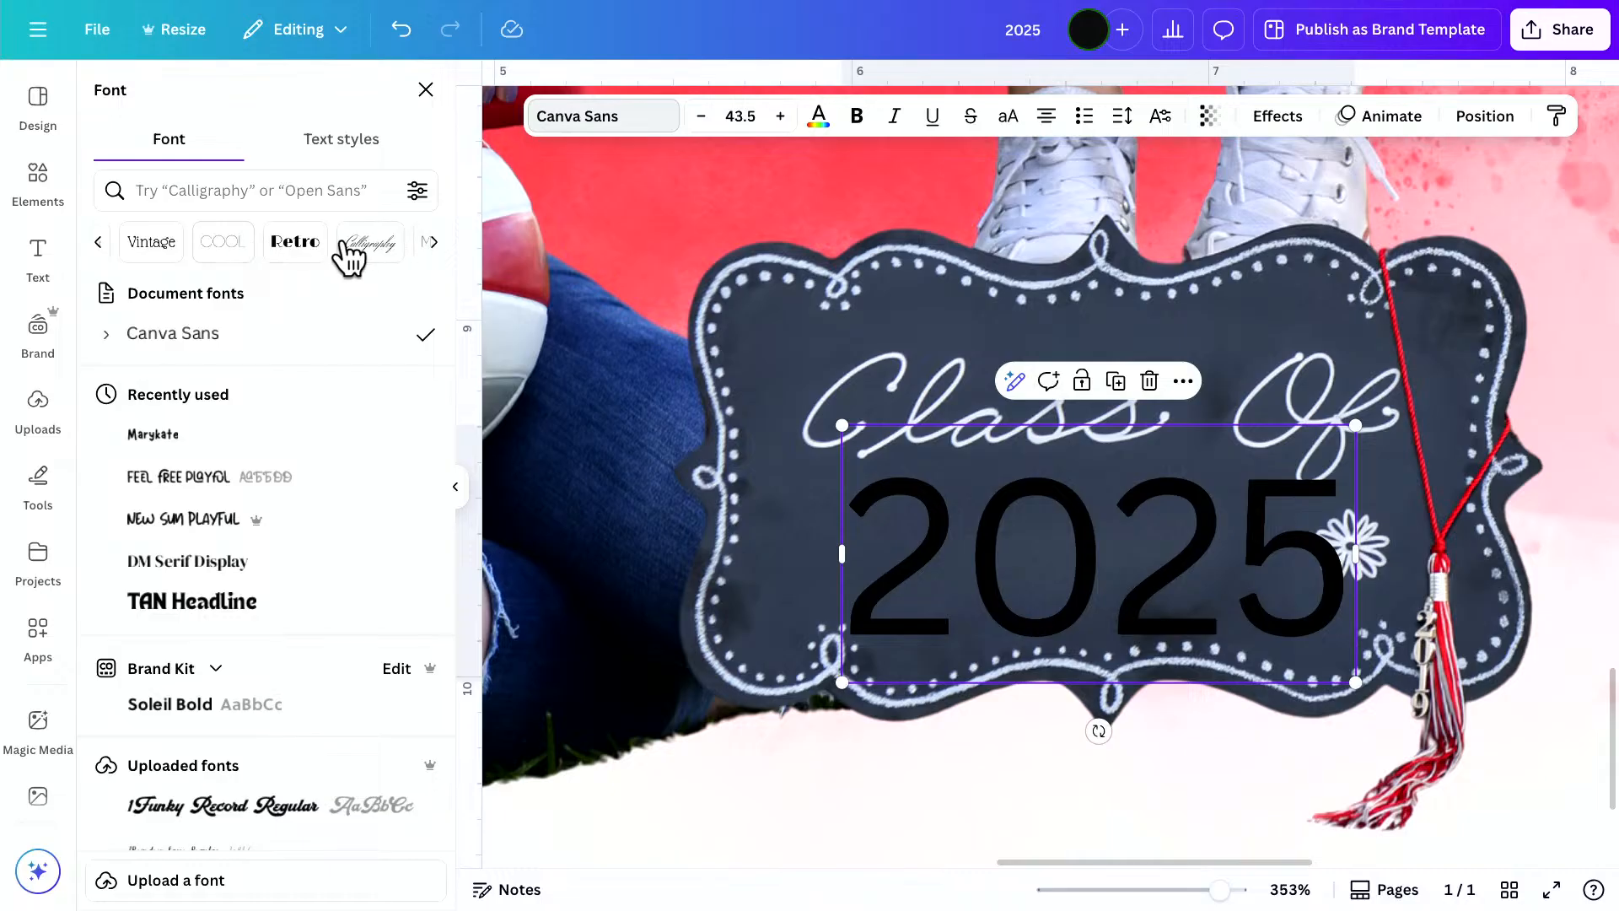
pyautogui.click(369, 243)
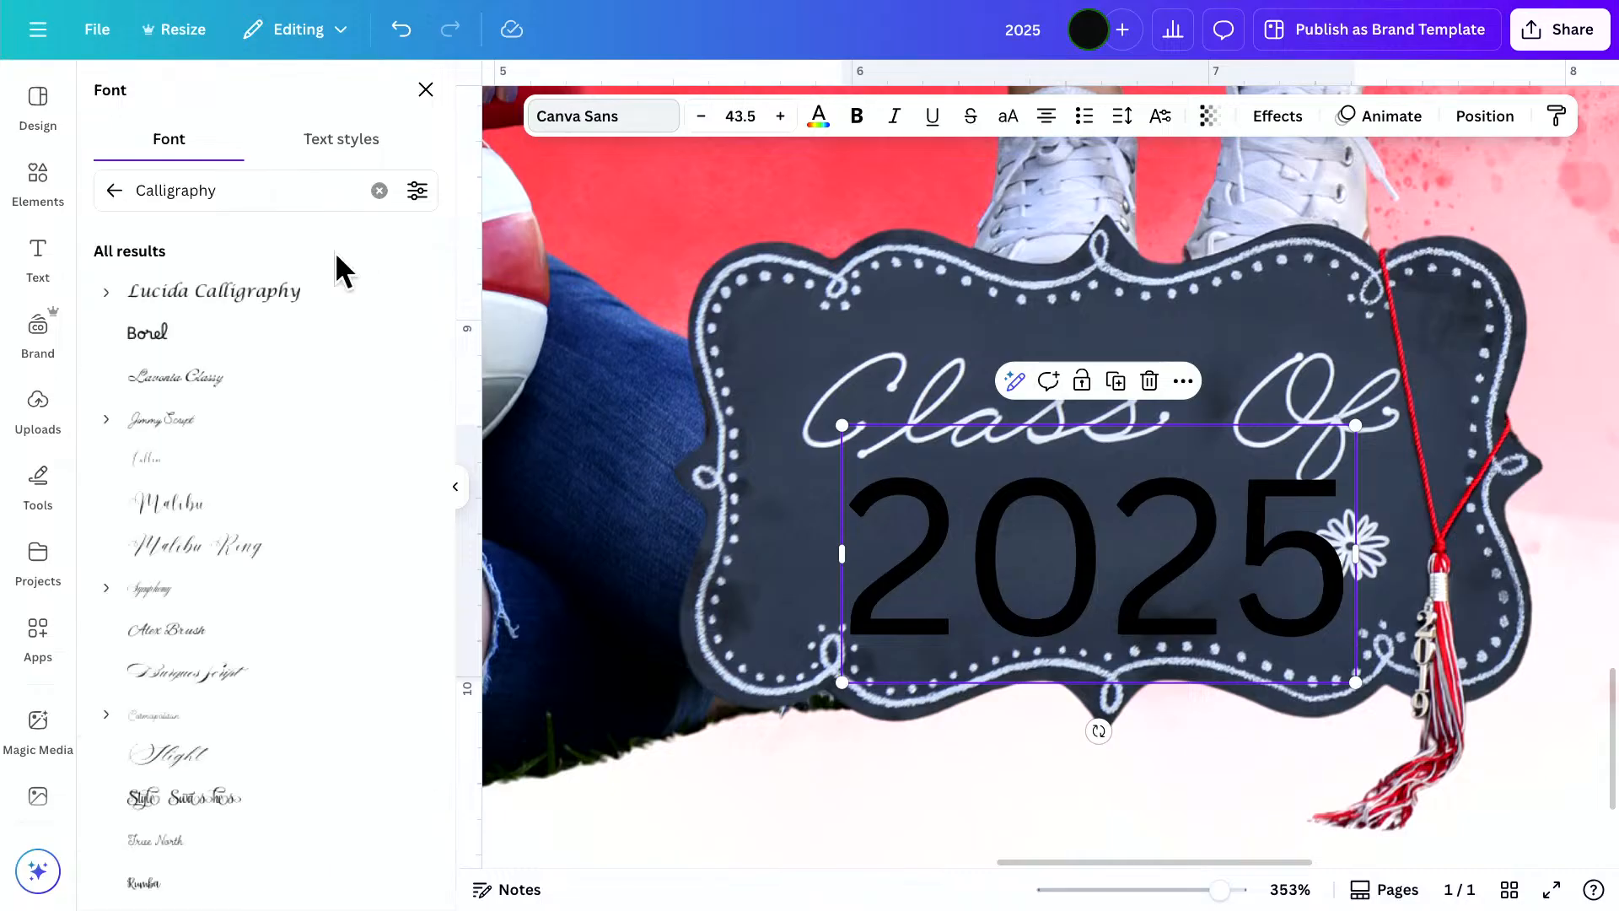
pyautogui.click(169, 590)
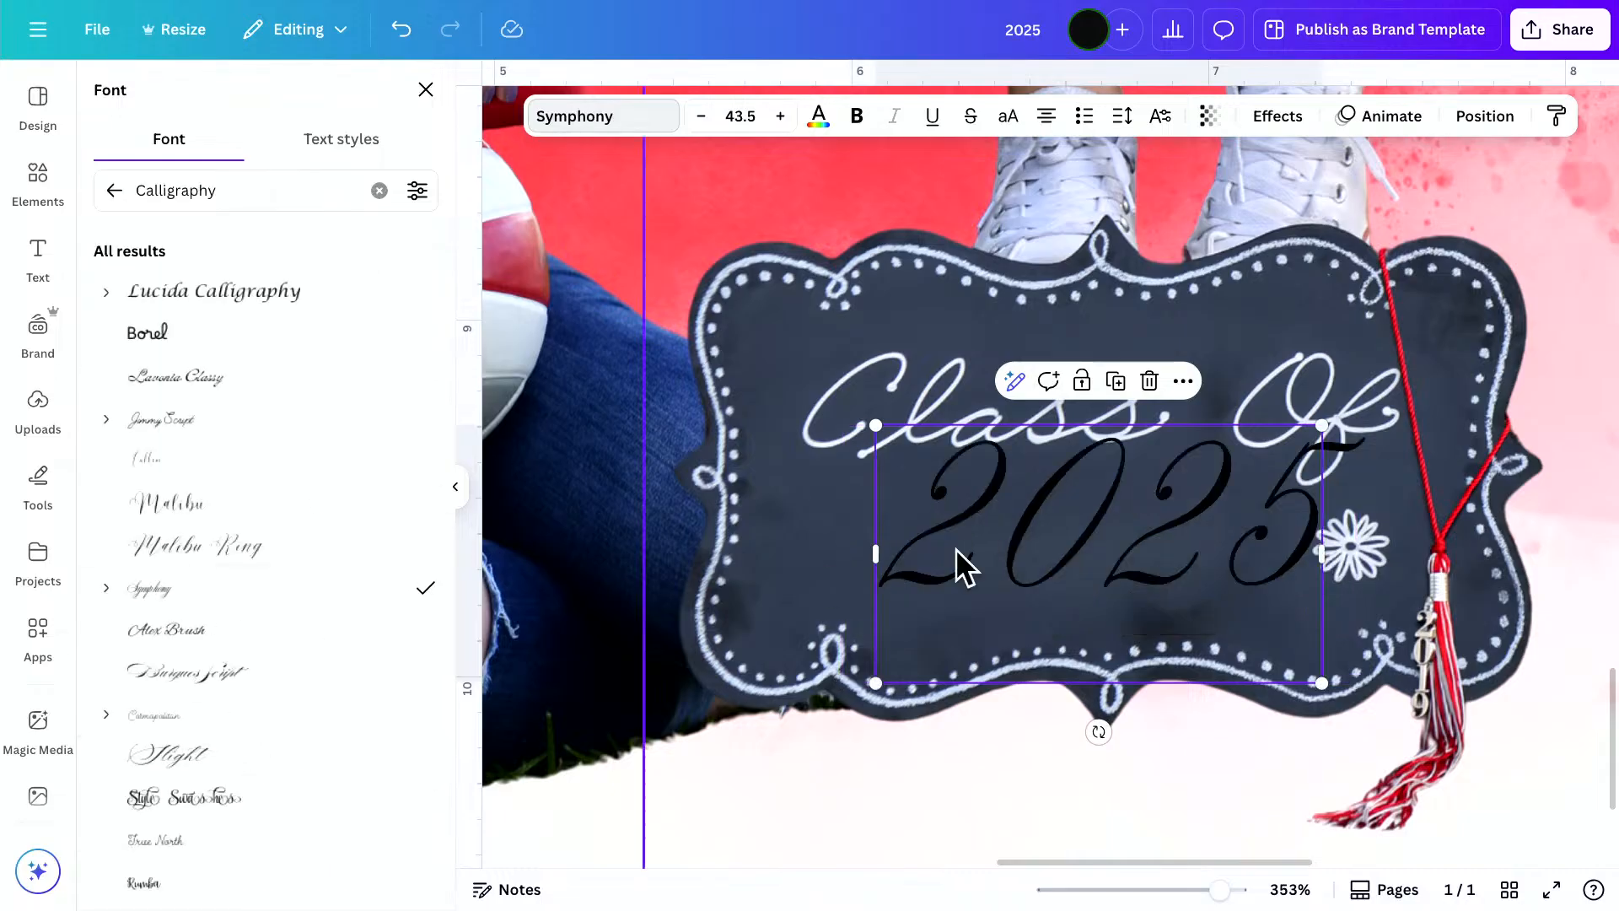
# Shrink the "2025" text to size 34.3 within the sign's blank area and color it white
pyautogui.moveTo(1105, 539); pyautogui.dragTo(1090, 570)
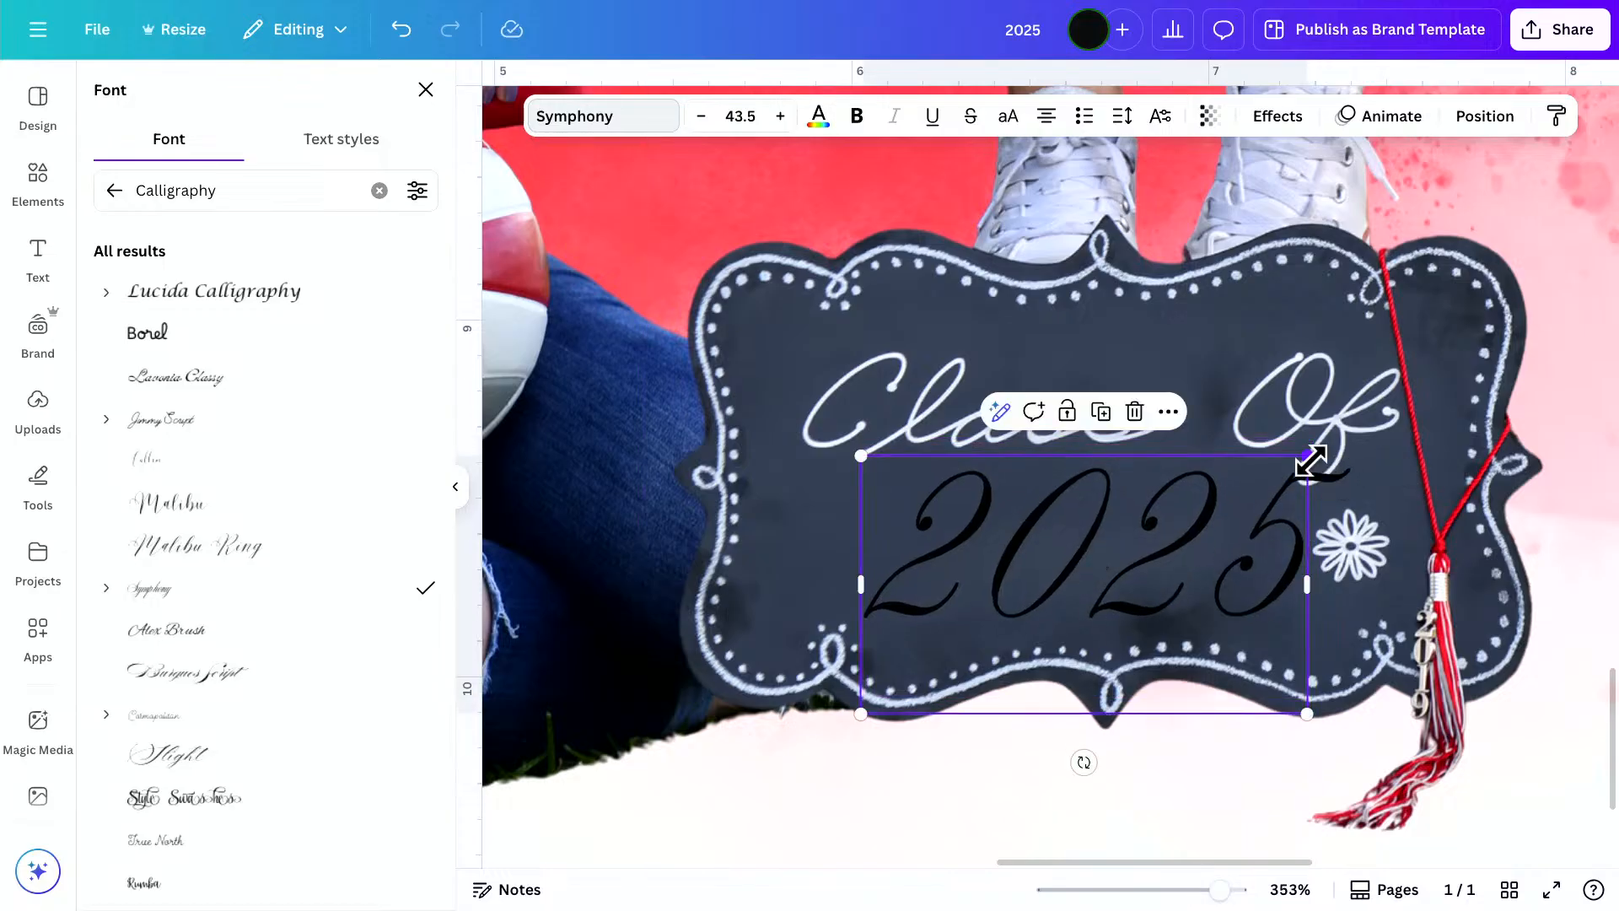
pyautogui.moveTo(1308, 459); pyautogui.dragTo(1215, 529)
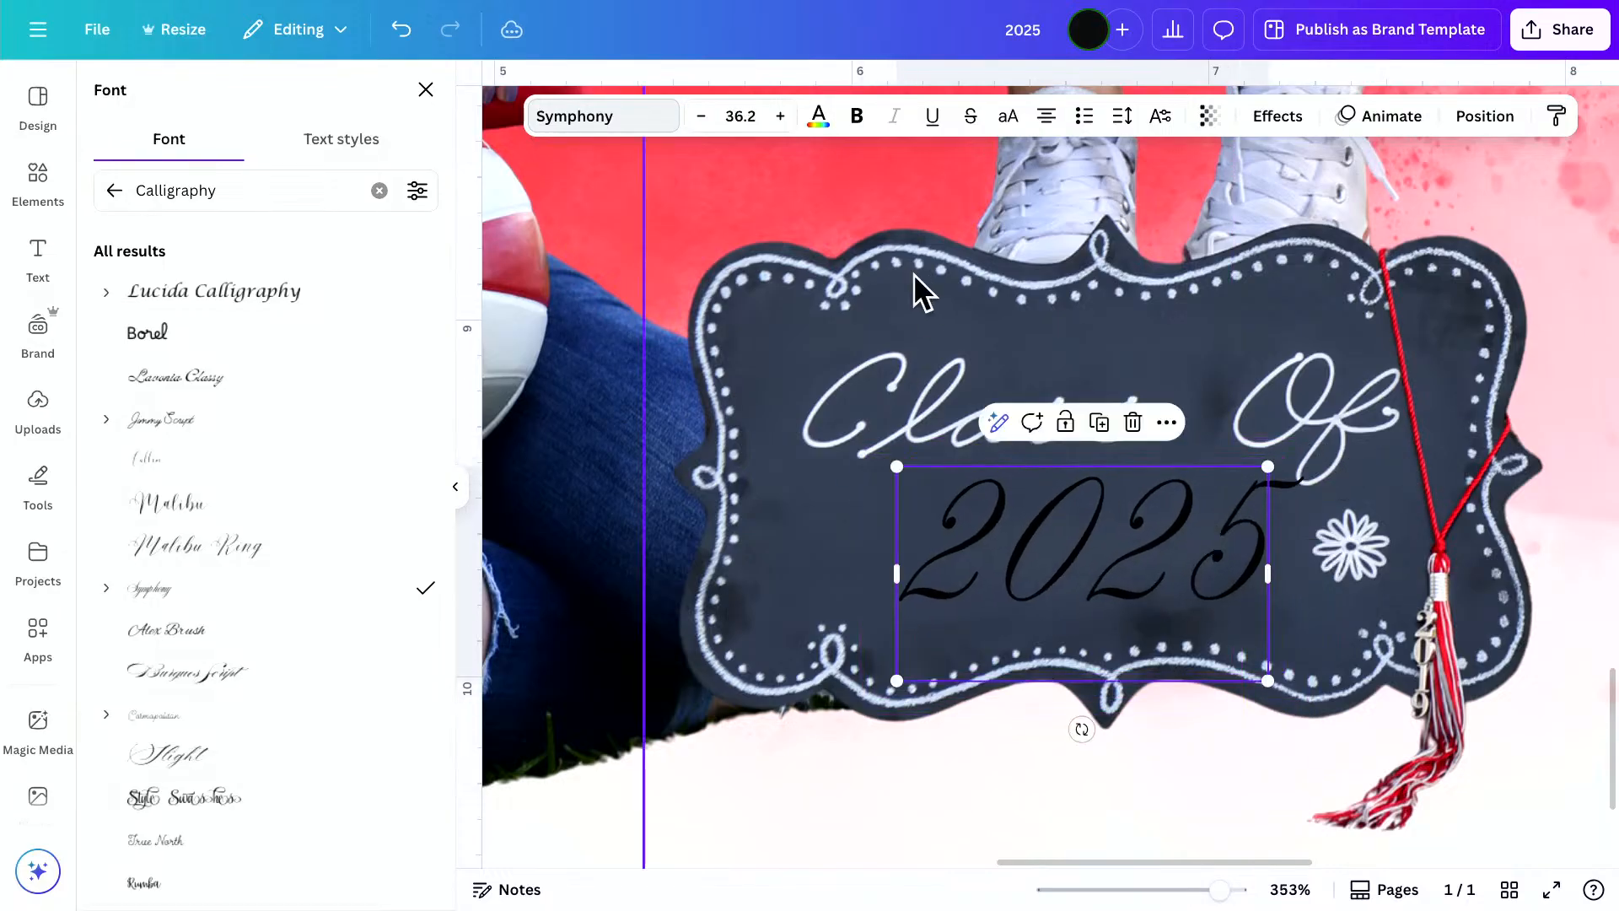
pyautogui.click(818, 118)
pyautogui.click(243, 256)
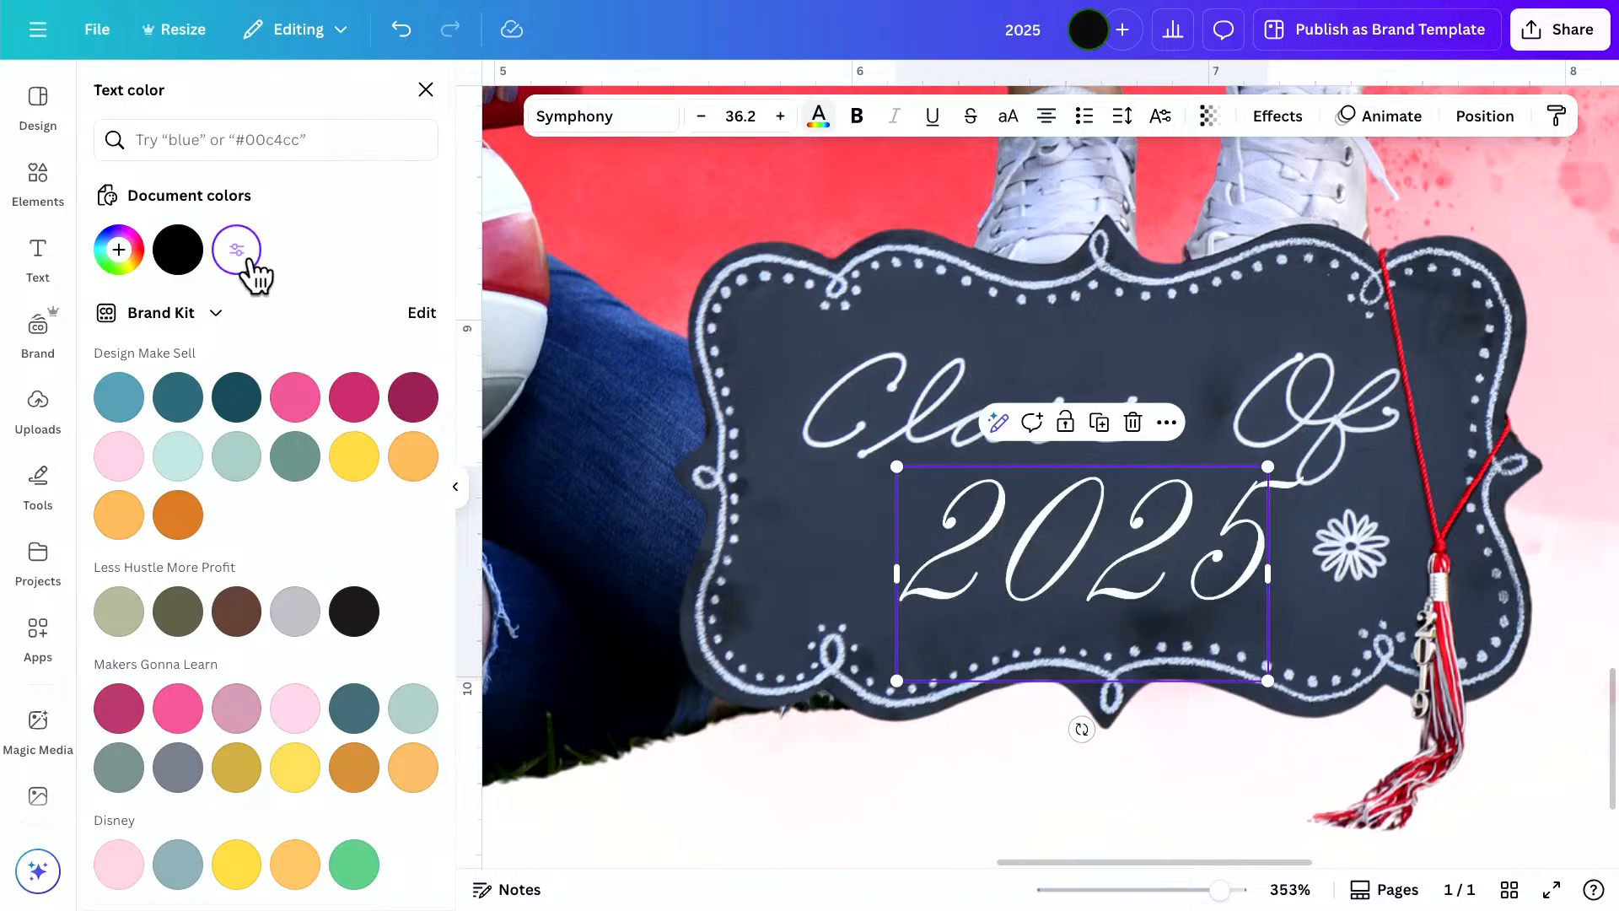
pyautogui.moveTo(1256, 469); pyautogui.dragTo(1246, 479)
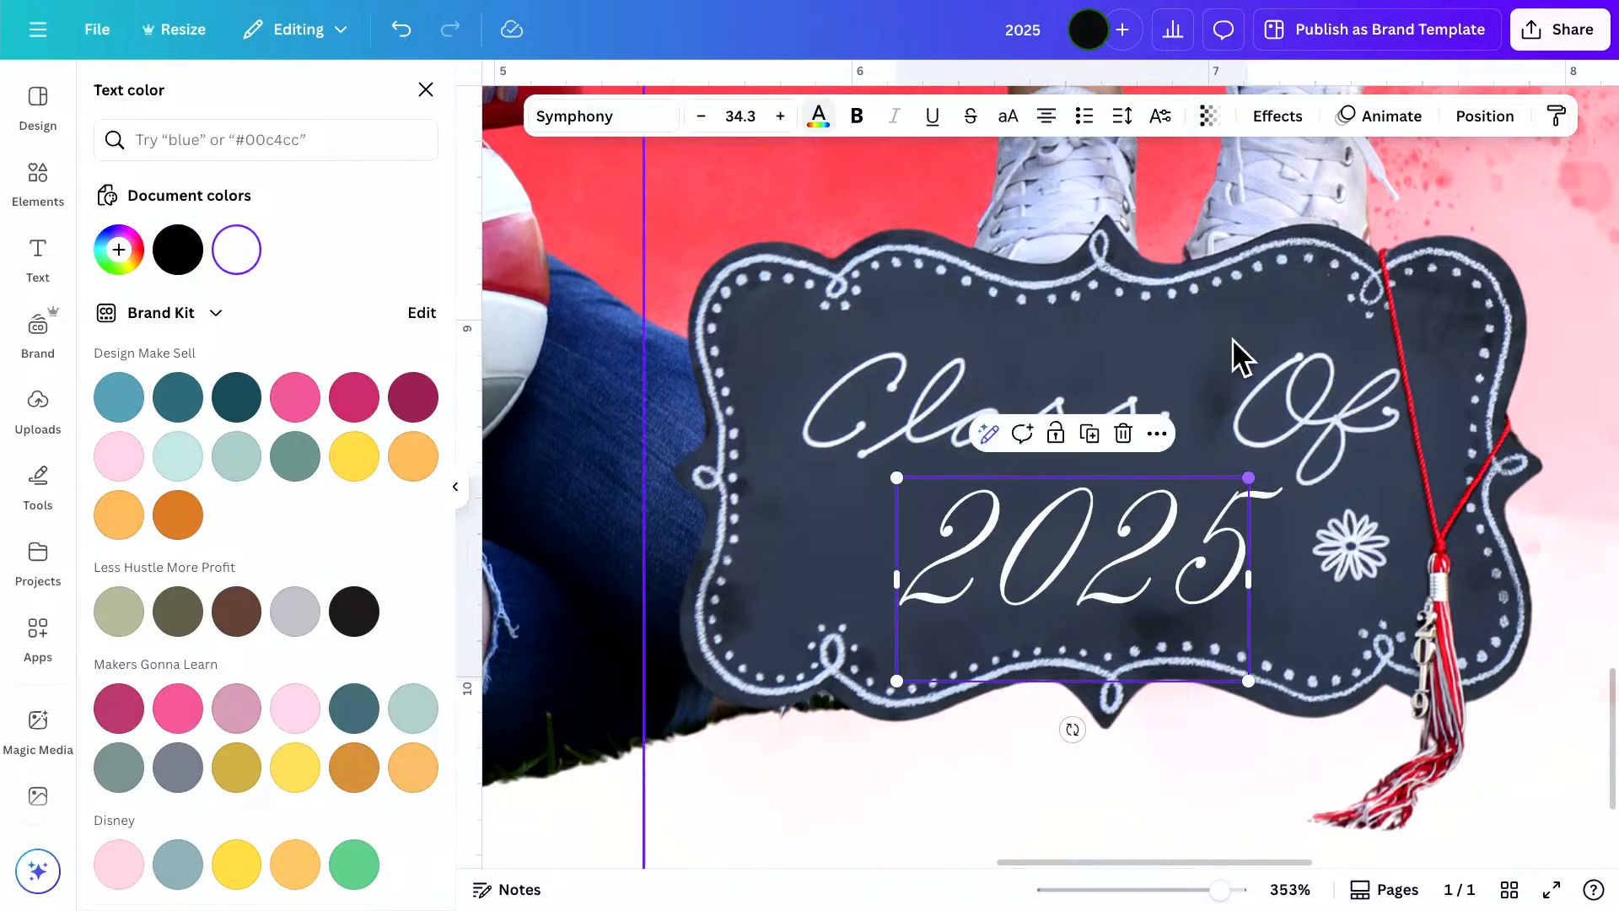
# Slightly lower the opacity of the "2025" text to blend it with the chalk lettering
pyautogui.click(1209, 118)
pyautogui.moveTo(1267, 202); pyautogui.dragTo(1217, 212)
pyautogui.click(1435, 560)
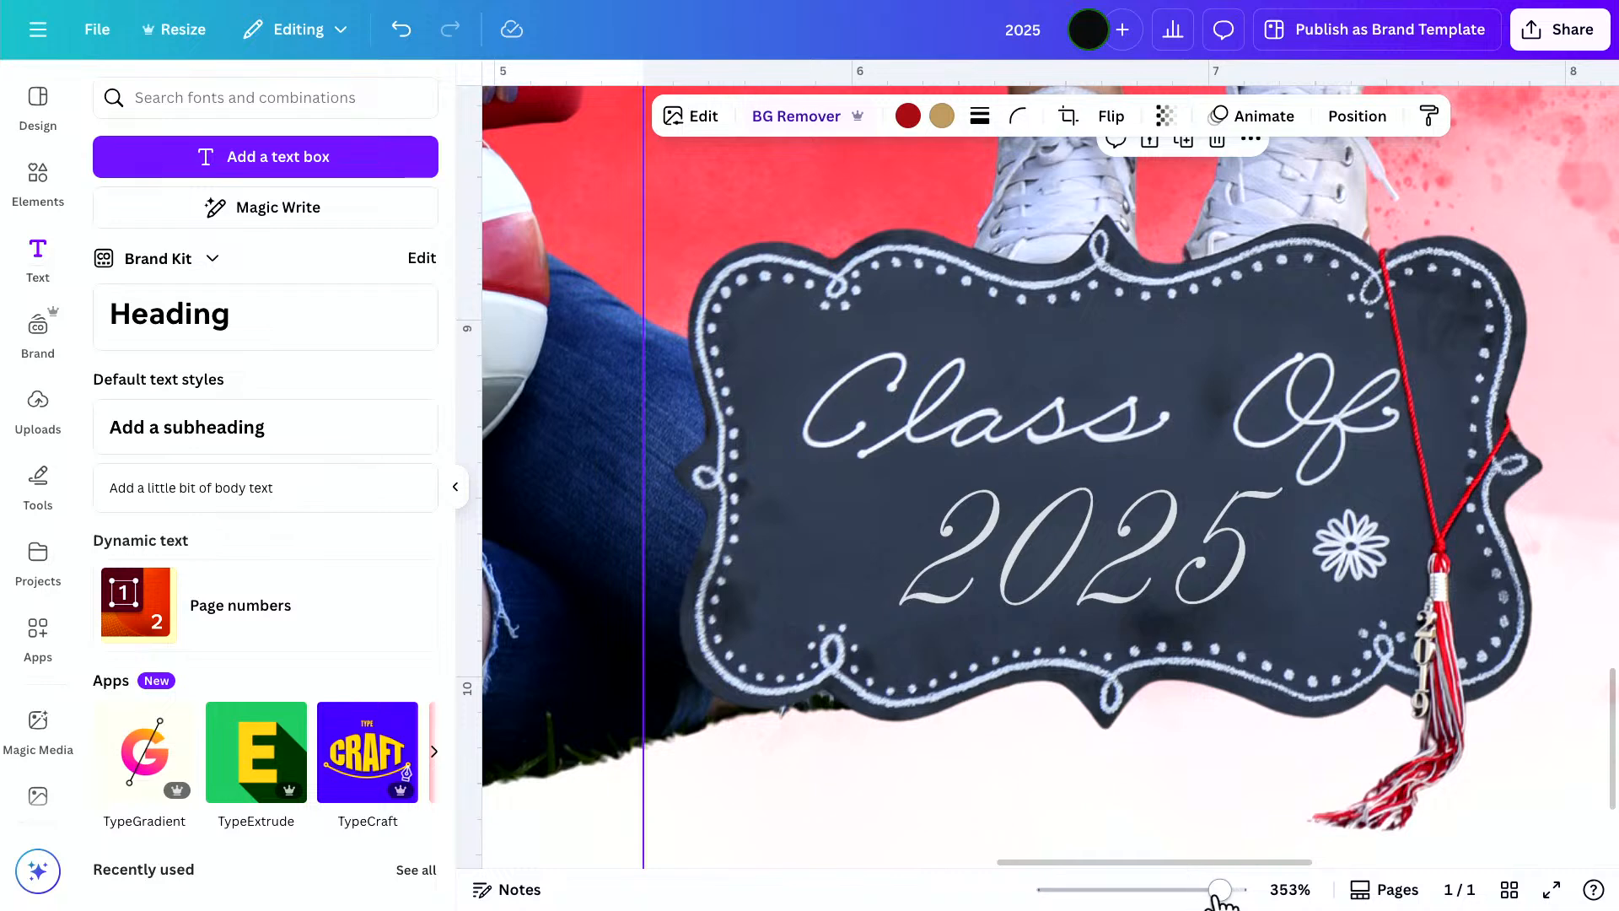
# Apply the Glow shadow effect to the standing cutout in the denim jacket
pyautogui.moveTo(1220, 890); pyautogui.dragTo(1147, 889)
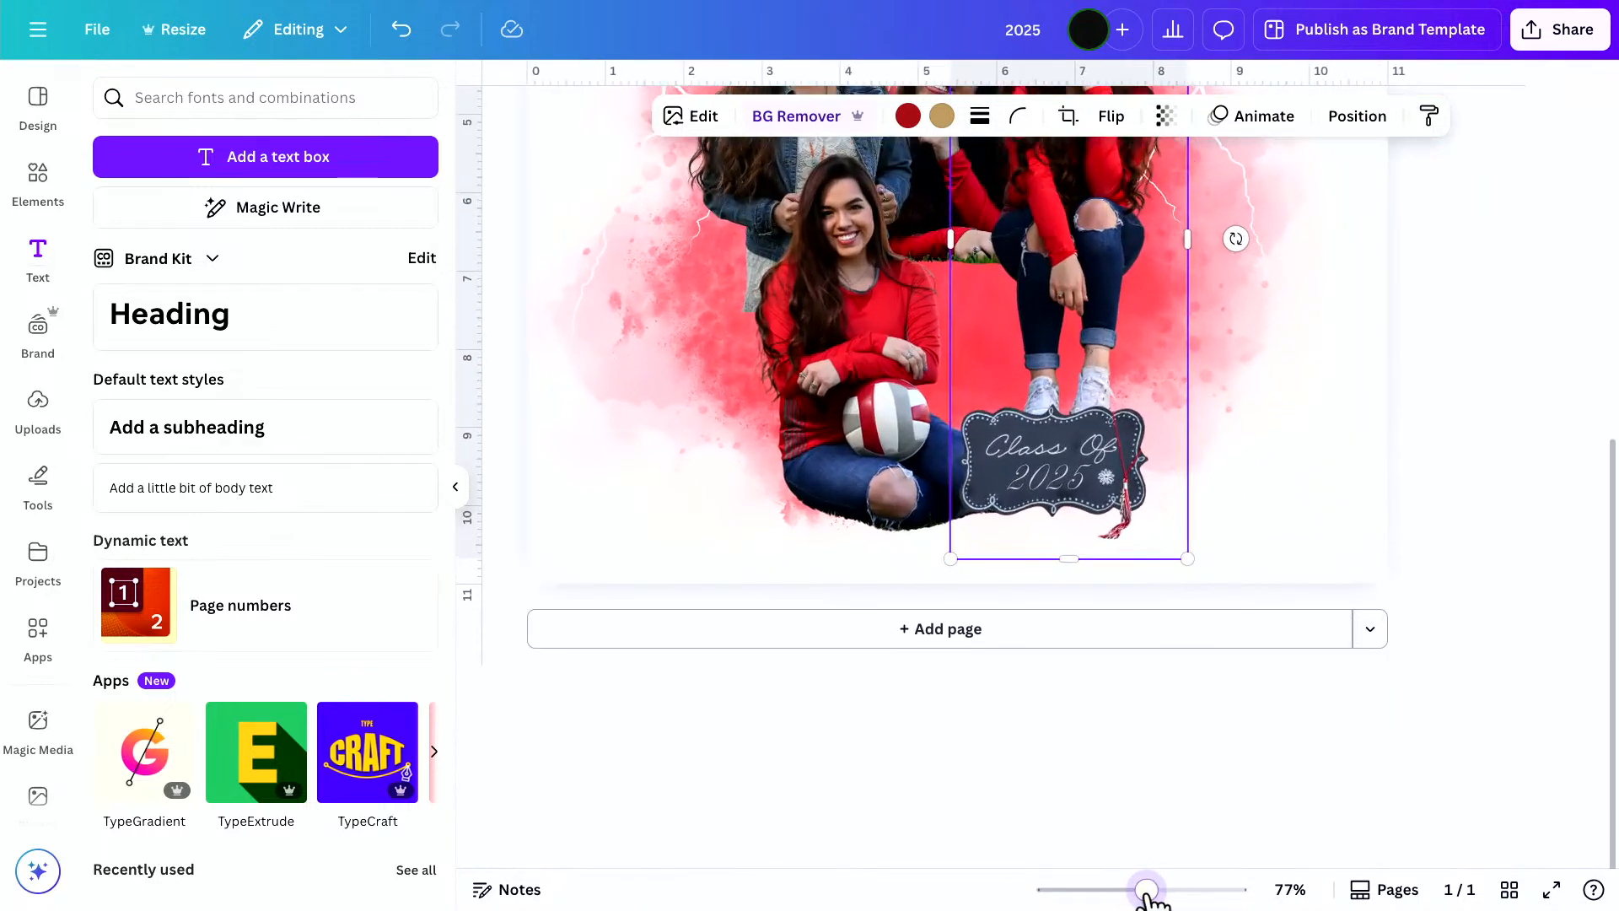
pyautogui.scroll(5, 924, 642)
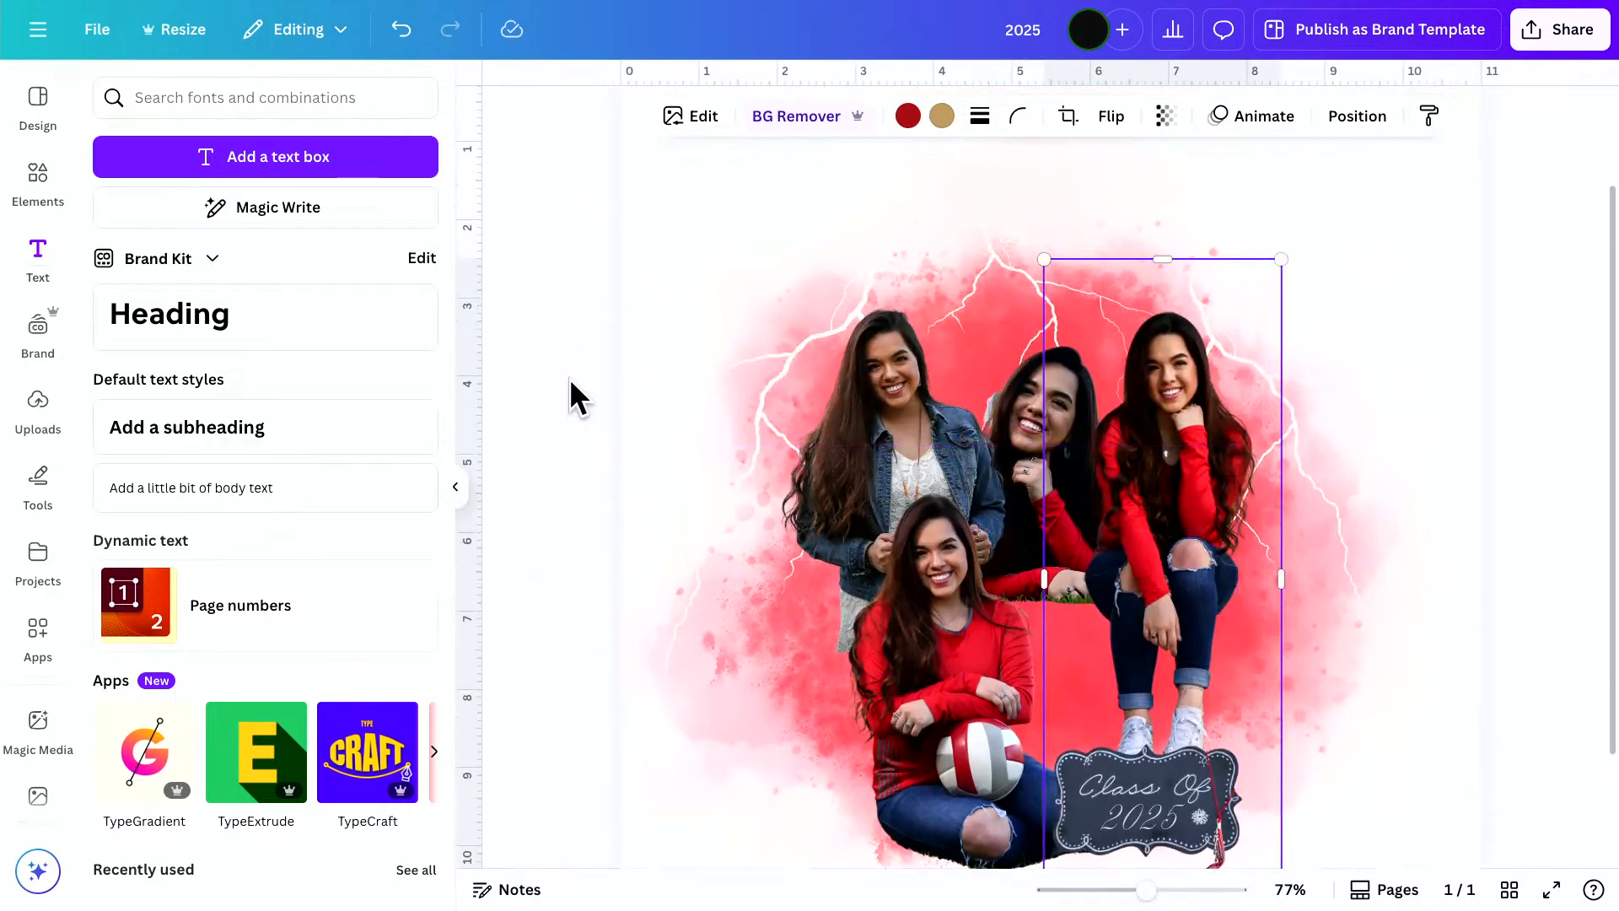
pyautogui.click(570, 381)
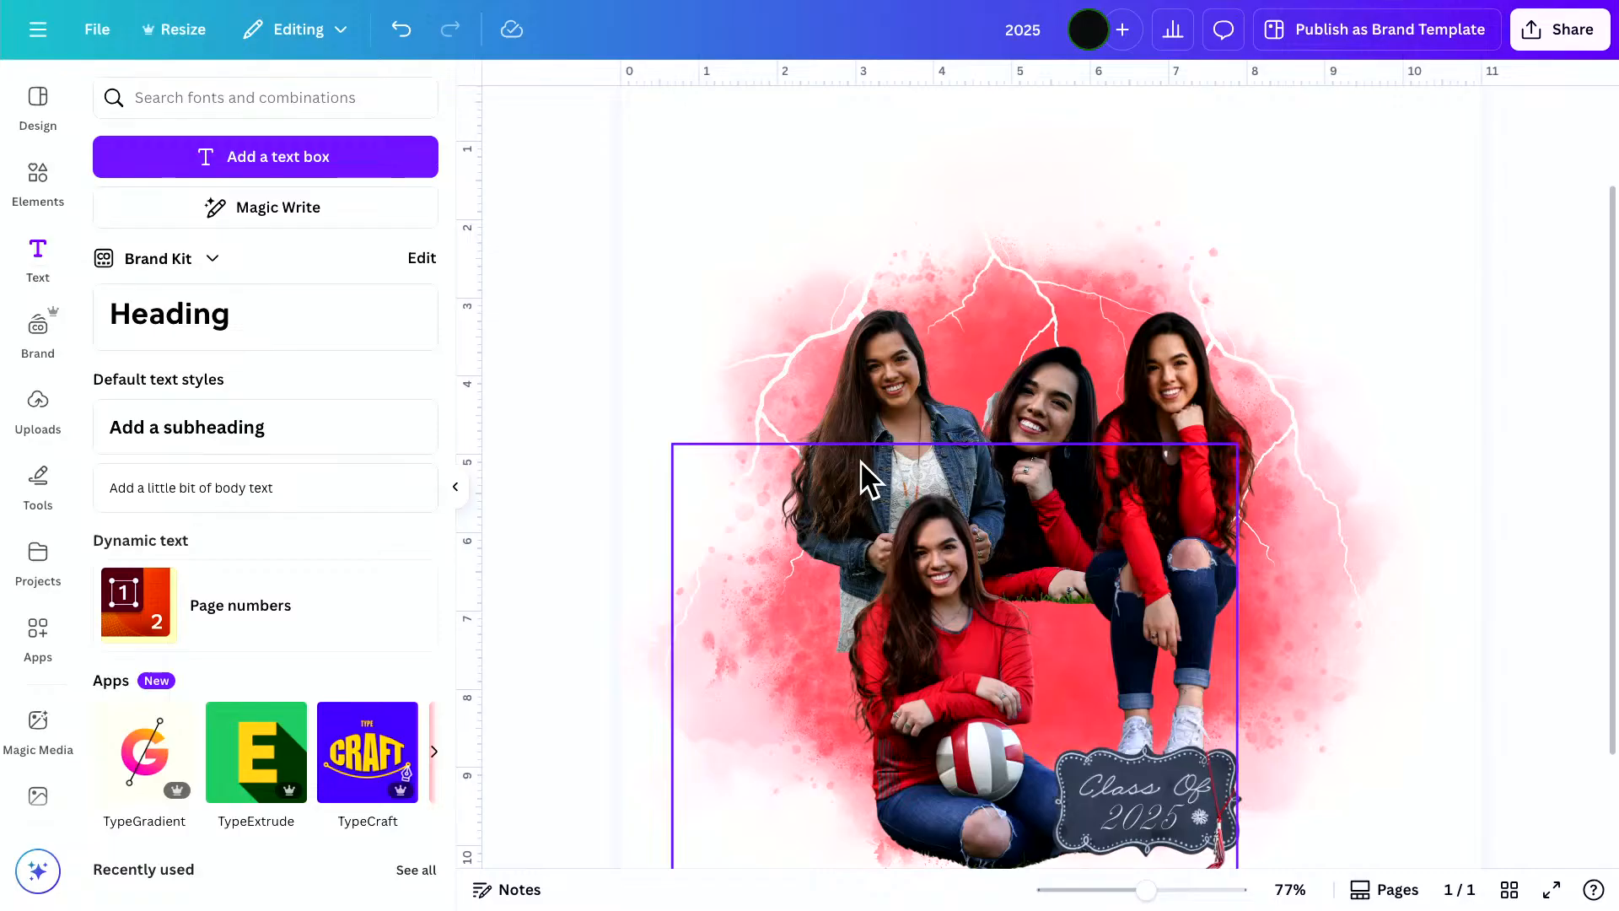
pyautogui.click(919, 361)
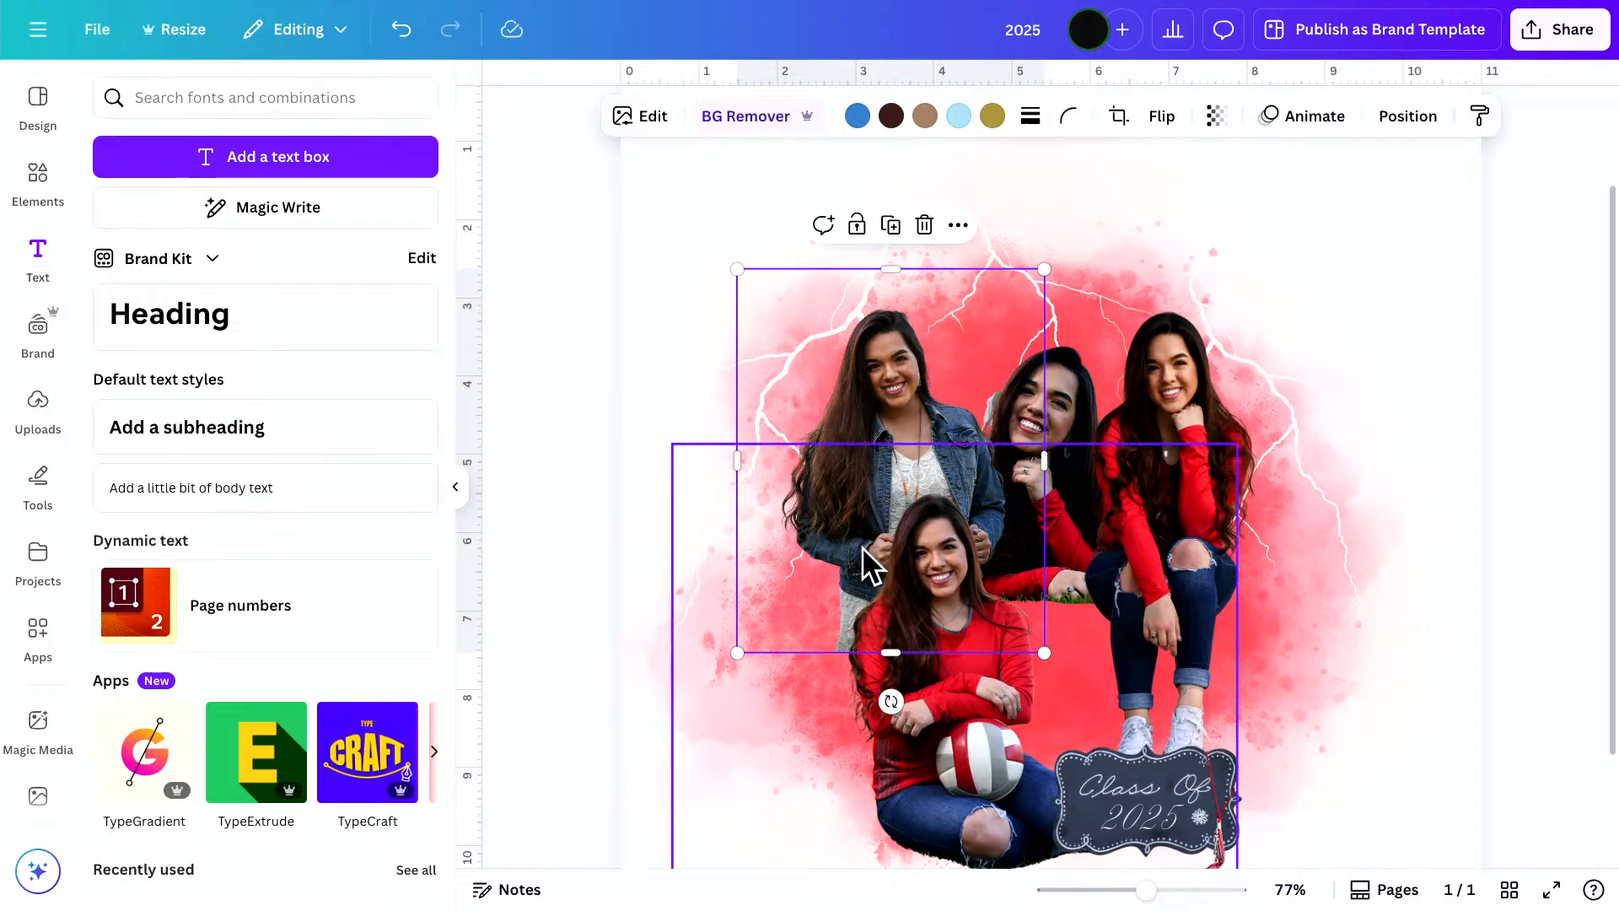
pyautogui.click(654, 118)
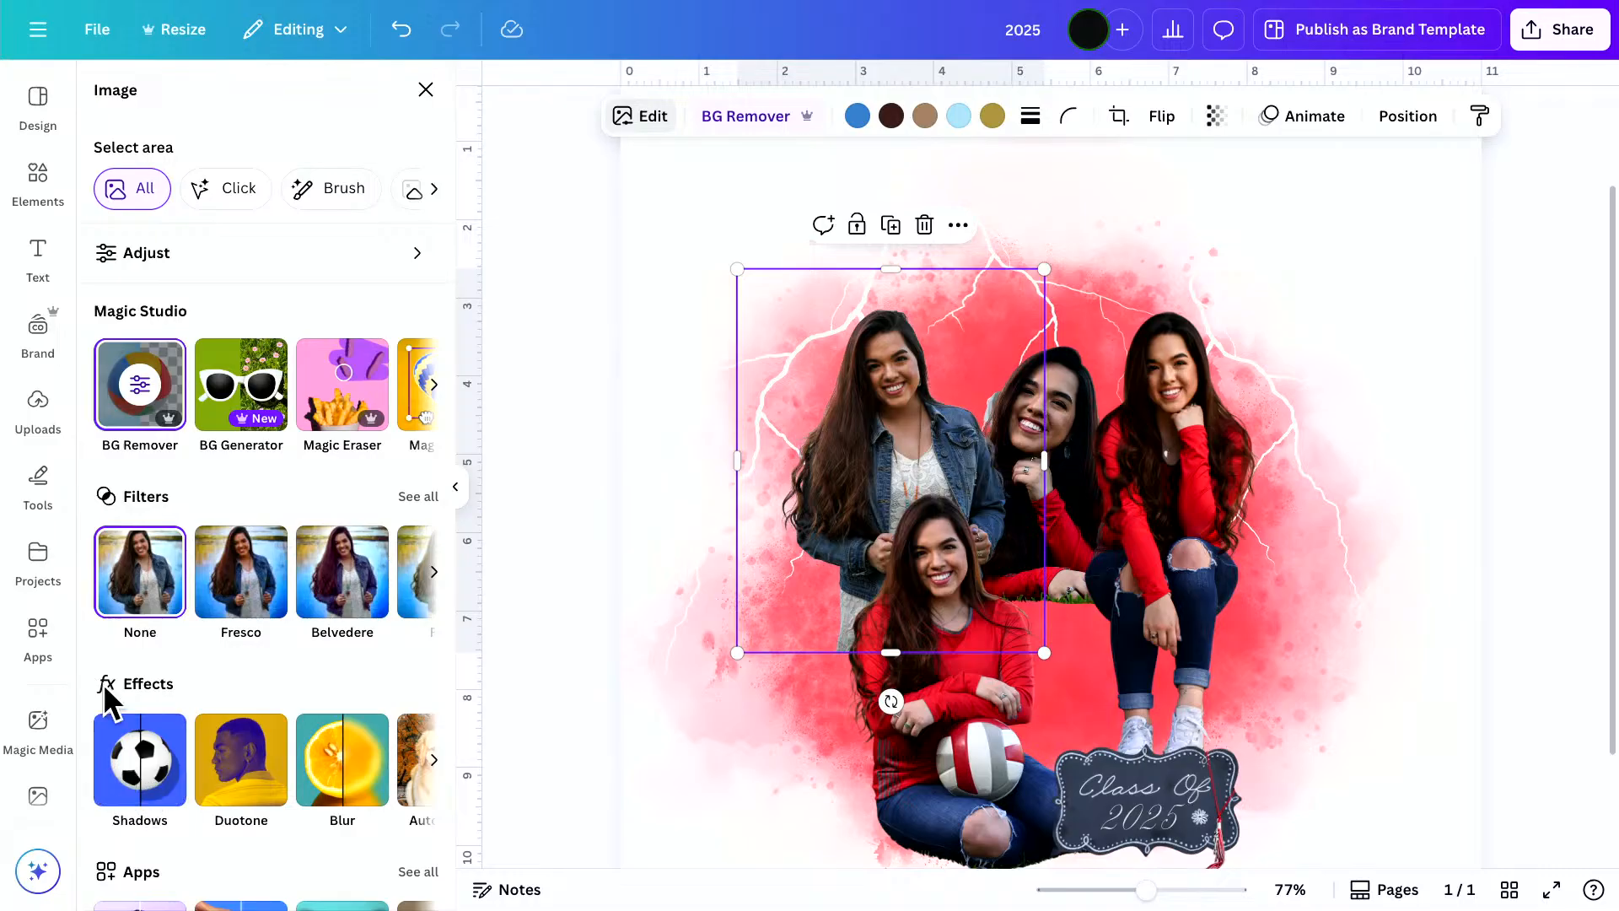
pyautogui.click(152, 771)
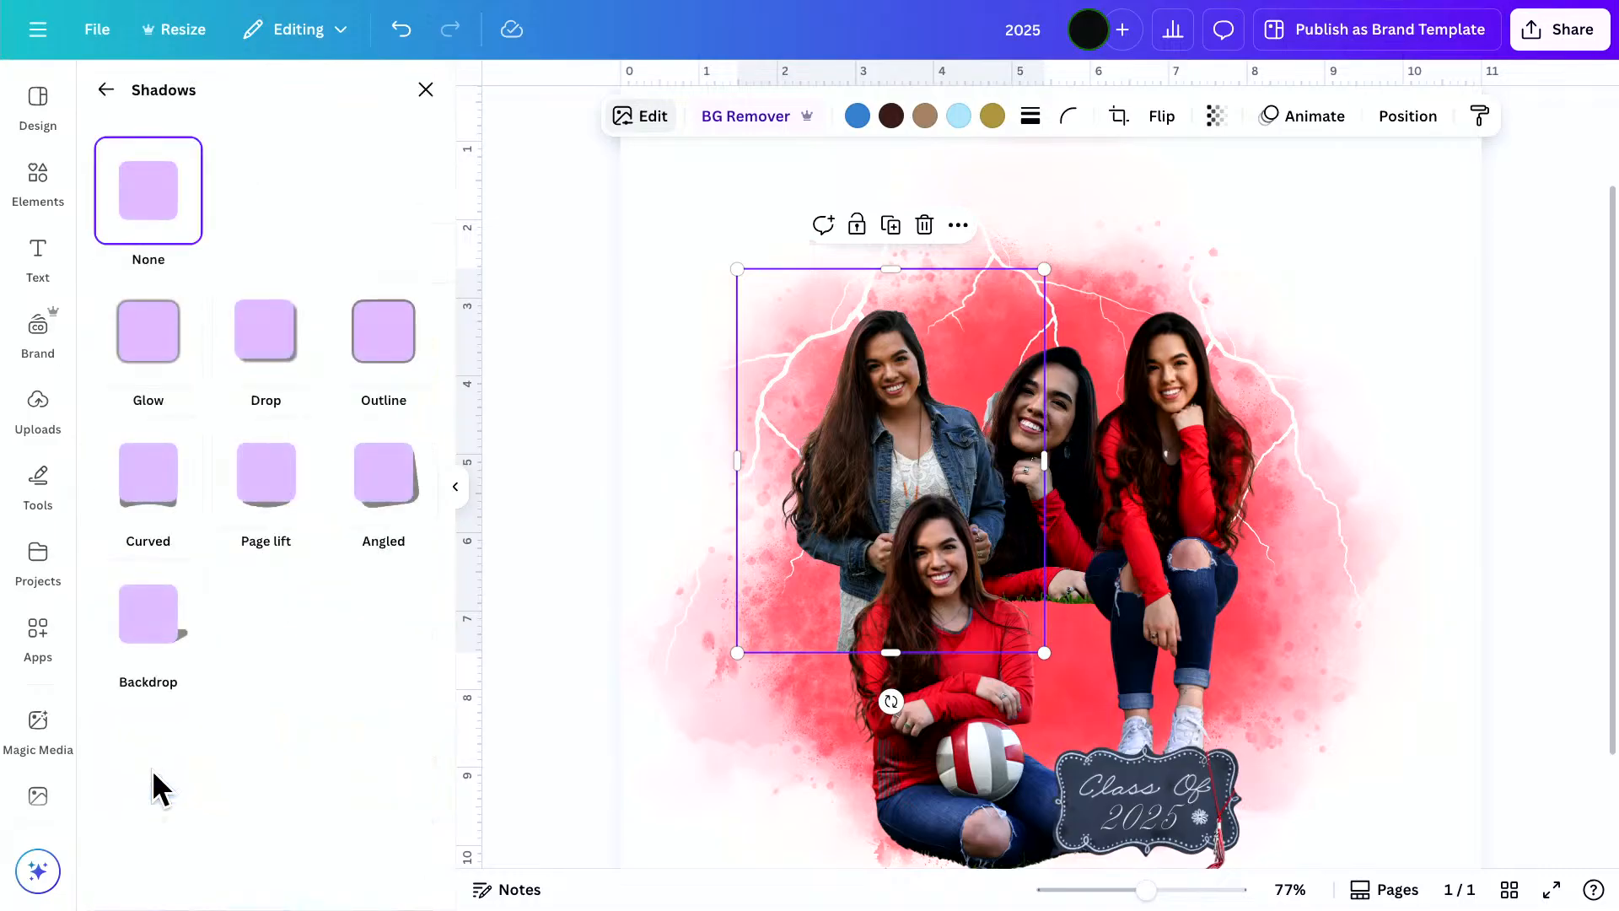
pyautogui.click(145, 349)
pyautogui.scroll(-1, 253, 540)
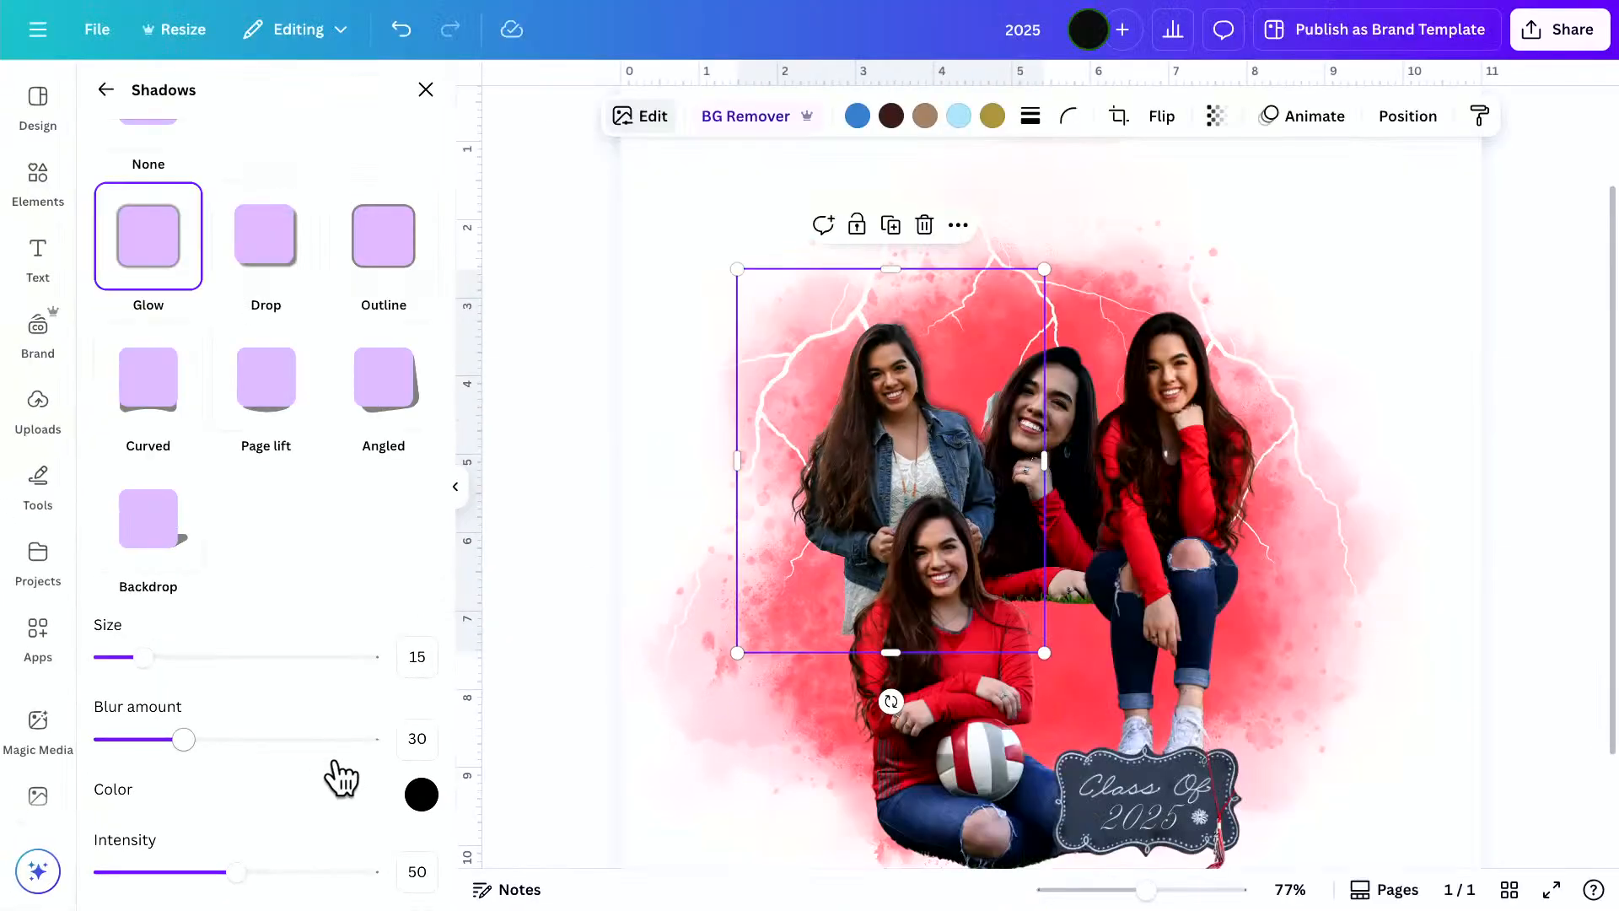
# Set the denim-jacket cutout's glow color to near-white #FCF7F7 and its size to 18
pyautogui.click(421, 795)
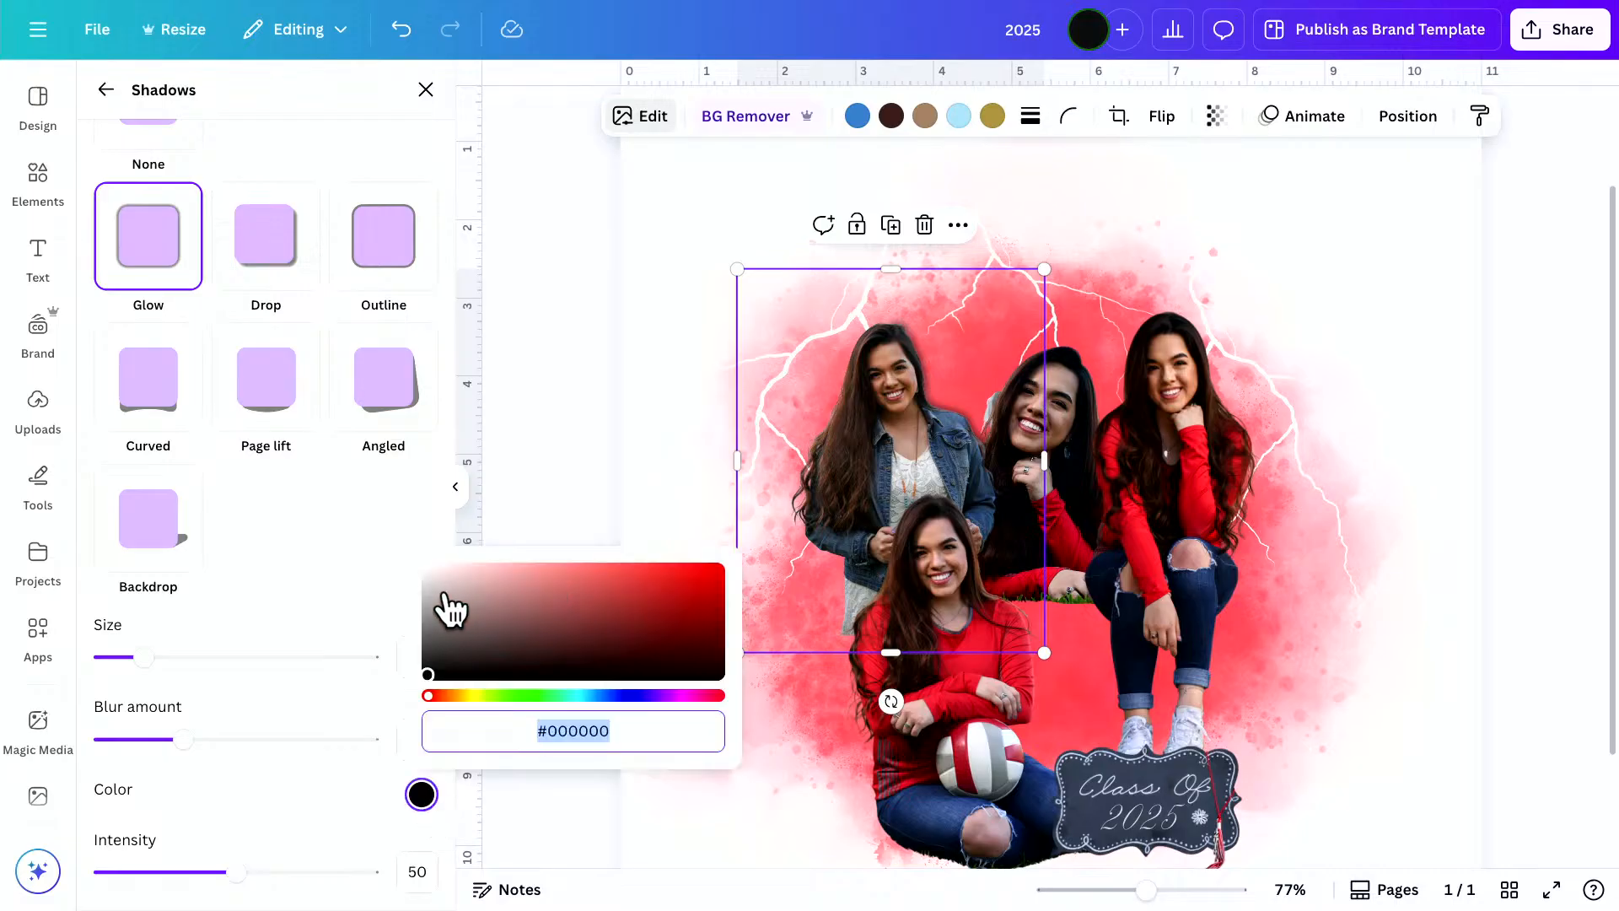
pyautogui.moveTo(437, 621); pyautogui.dragTo(422, 563)
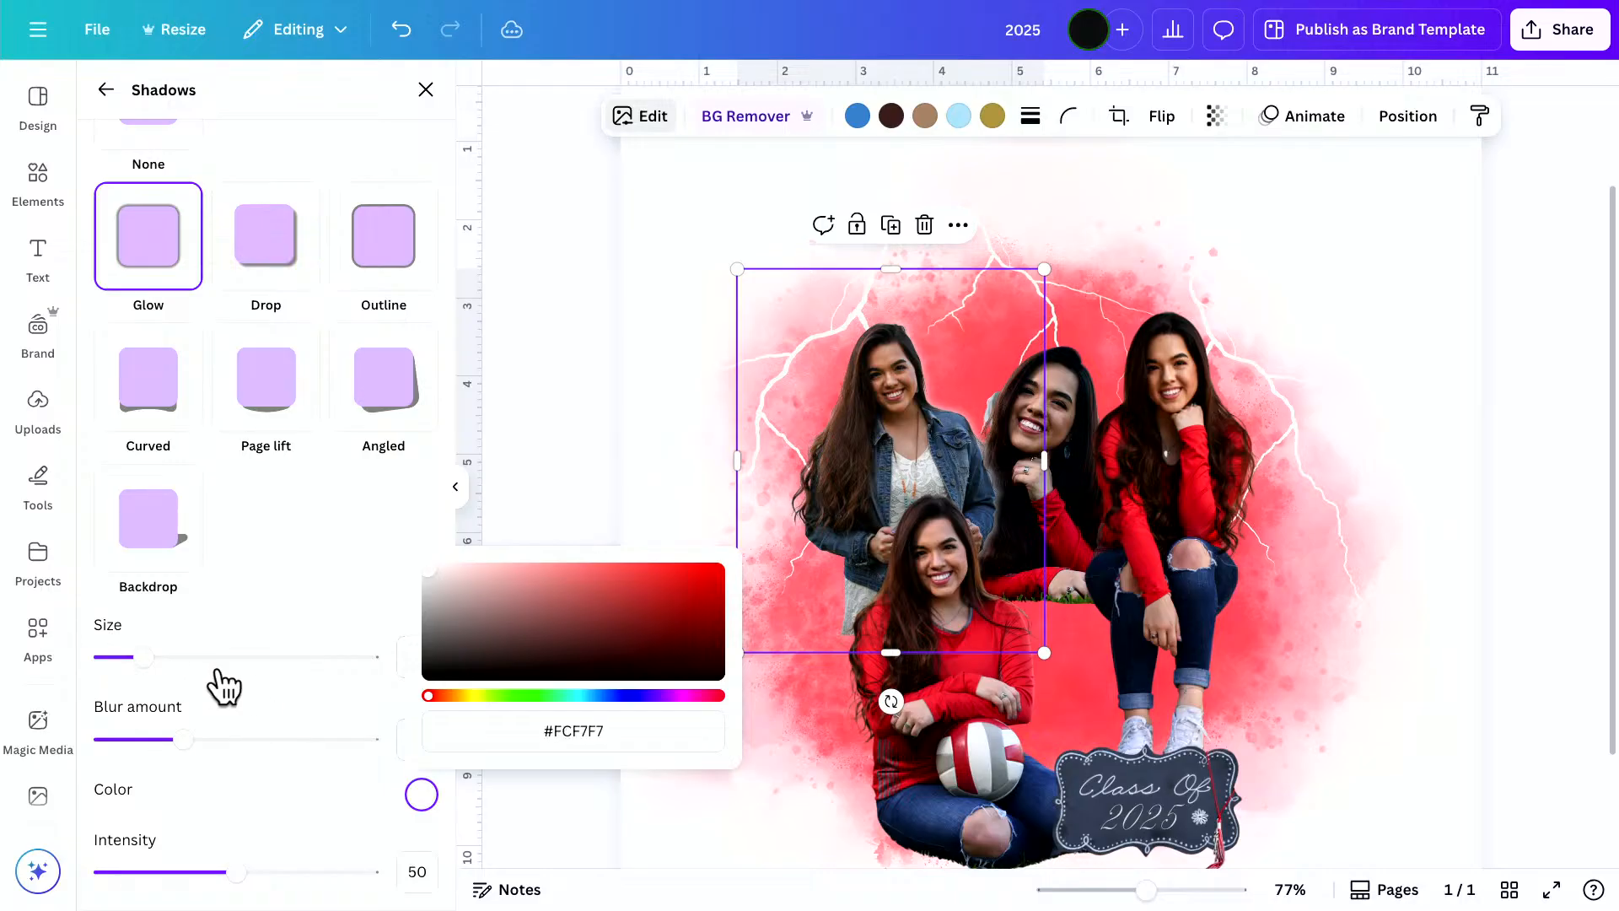
pyautogui.click(152, 658)
pyautogui.click(217, 656)
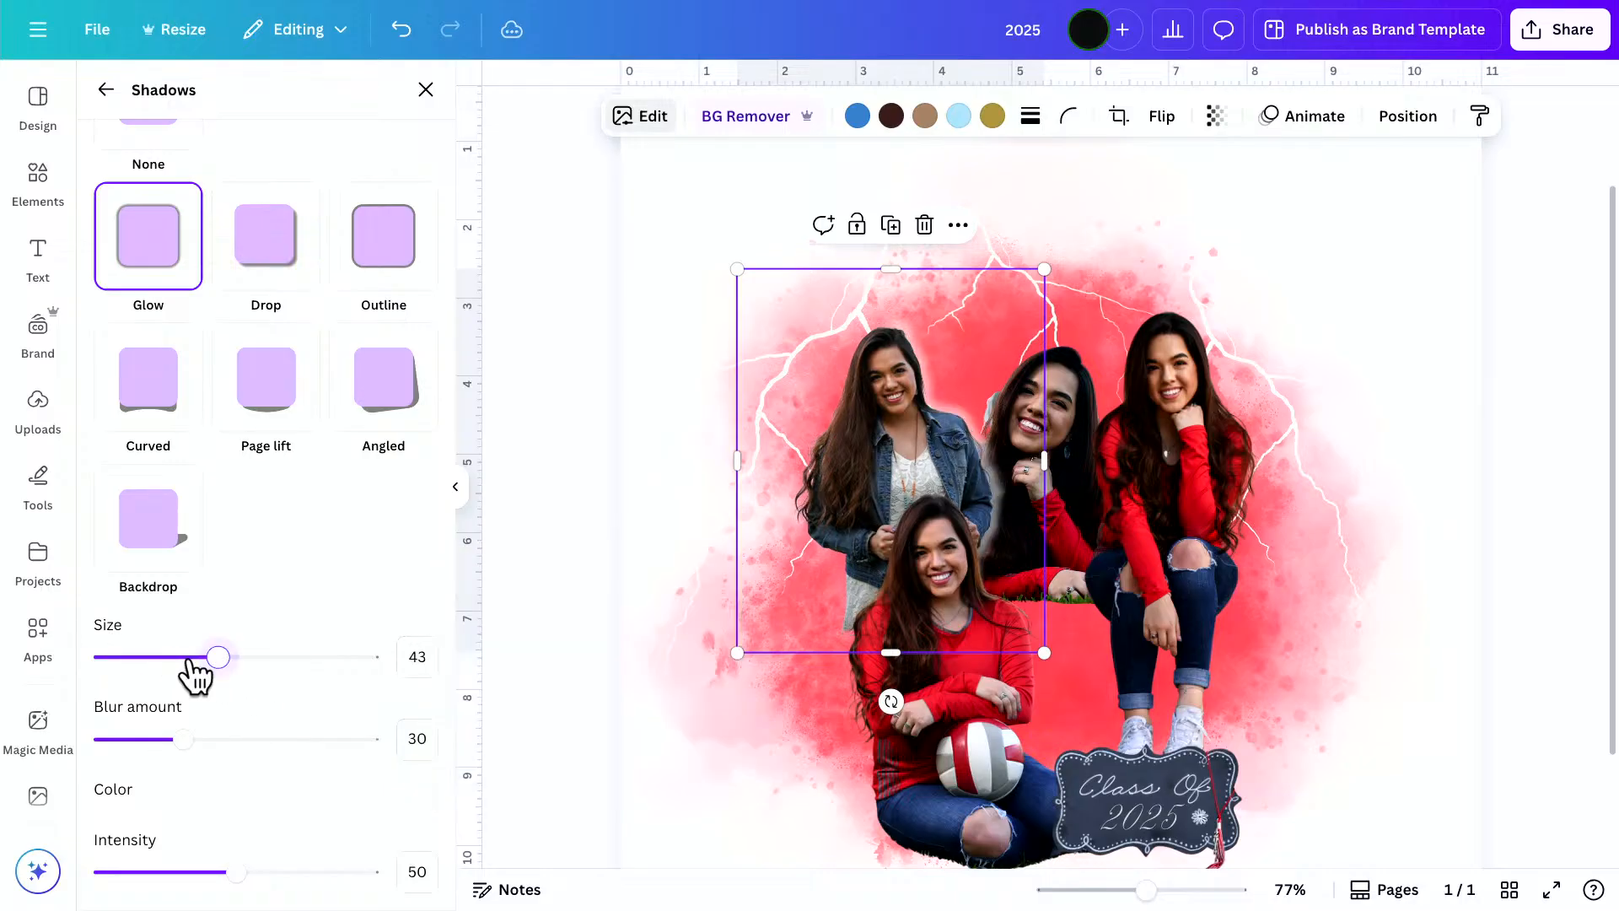
pyautogui.moveTo(217, 657); pyautogui.dragTo(152, 657)
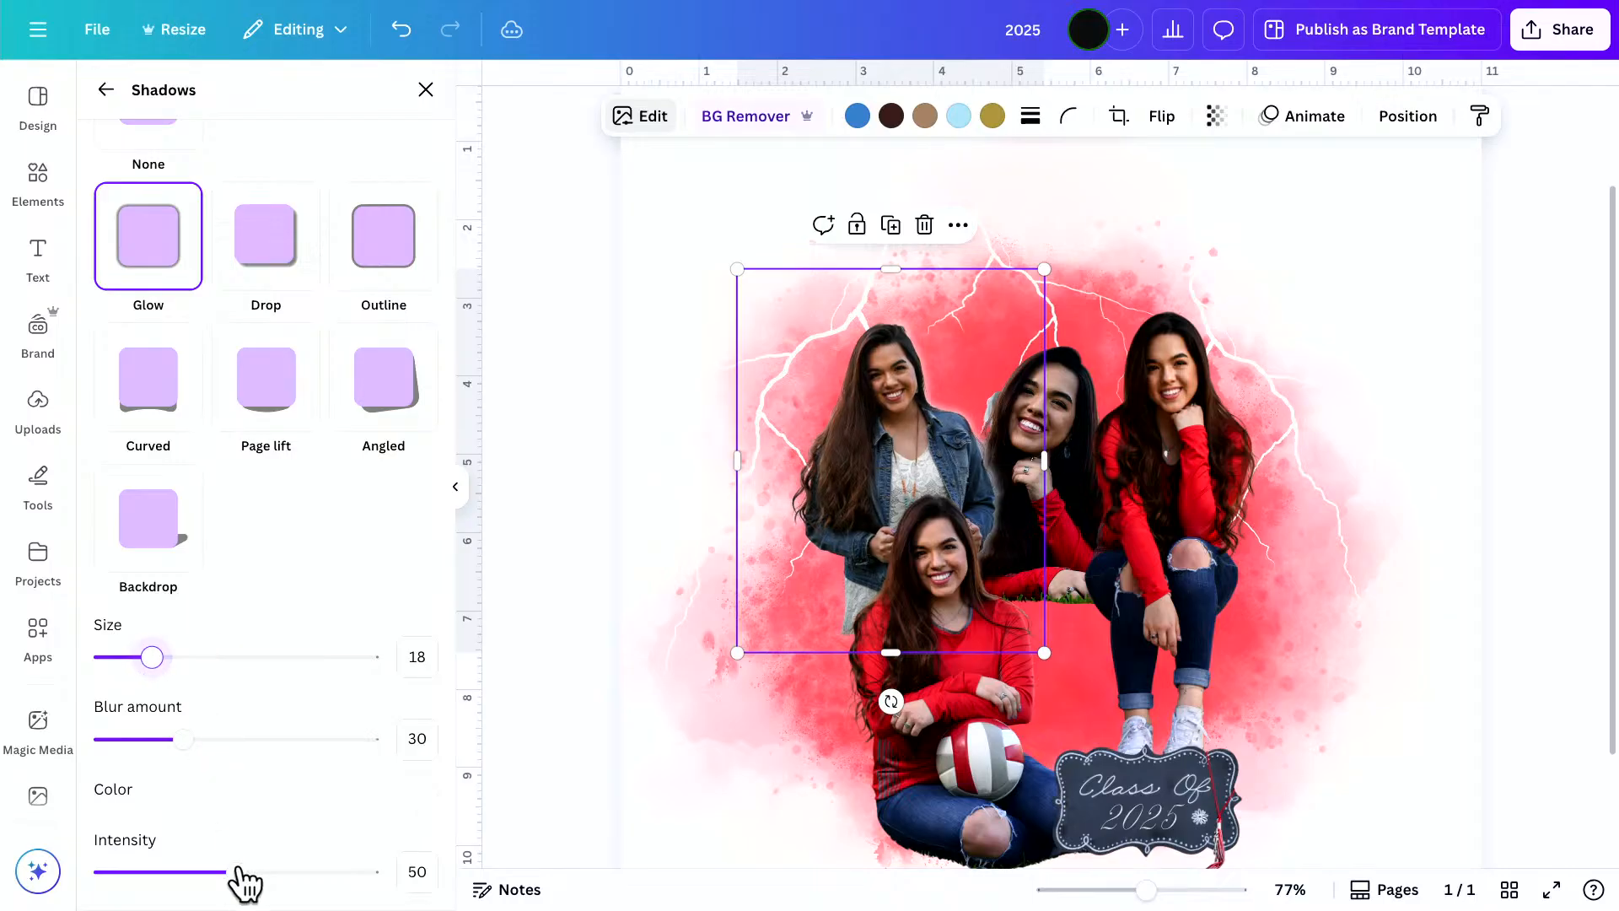
# Strengthen the denim-jacket cutout's glow to intensity 80 and size 55
pyautogui.moveTo(237, 869); pyautogui.dragTo(315, 871)
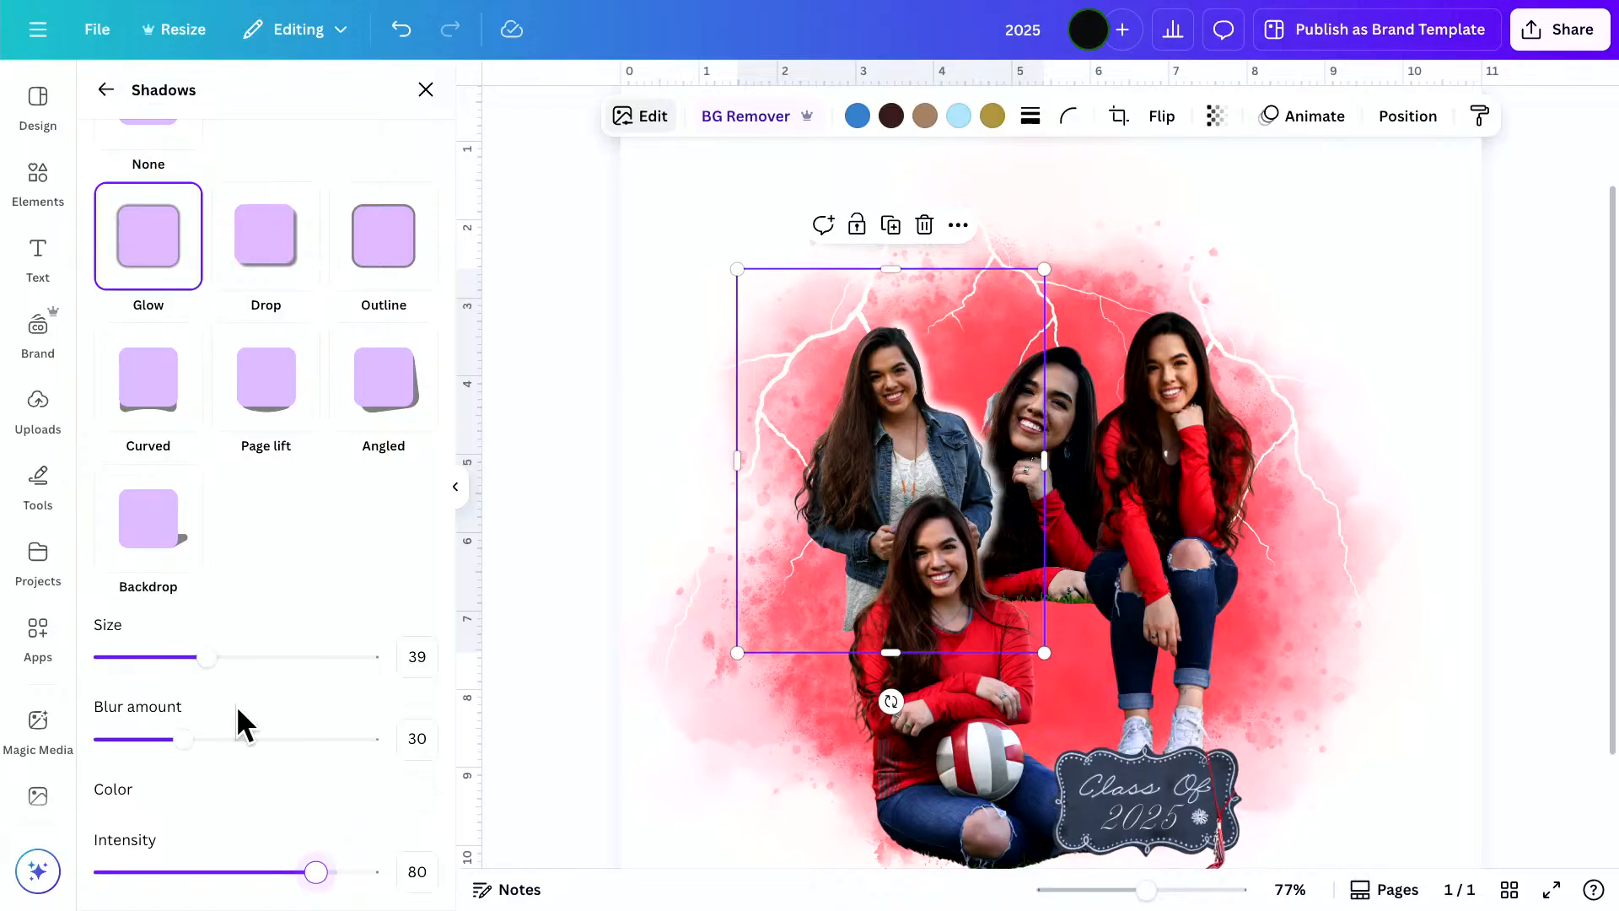
pyautogui.scroll(2, 236, 705)
pyautogui.scroll(-2, 236, 705)
pyautogui.moveTo(205, 665); pyautogui.dragTo(264, 680)
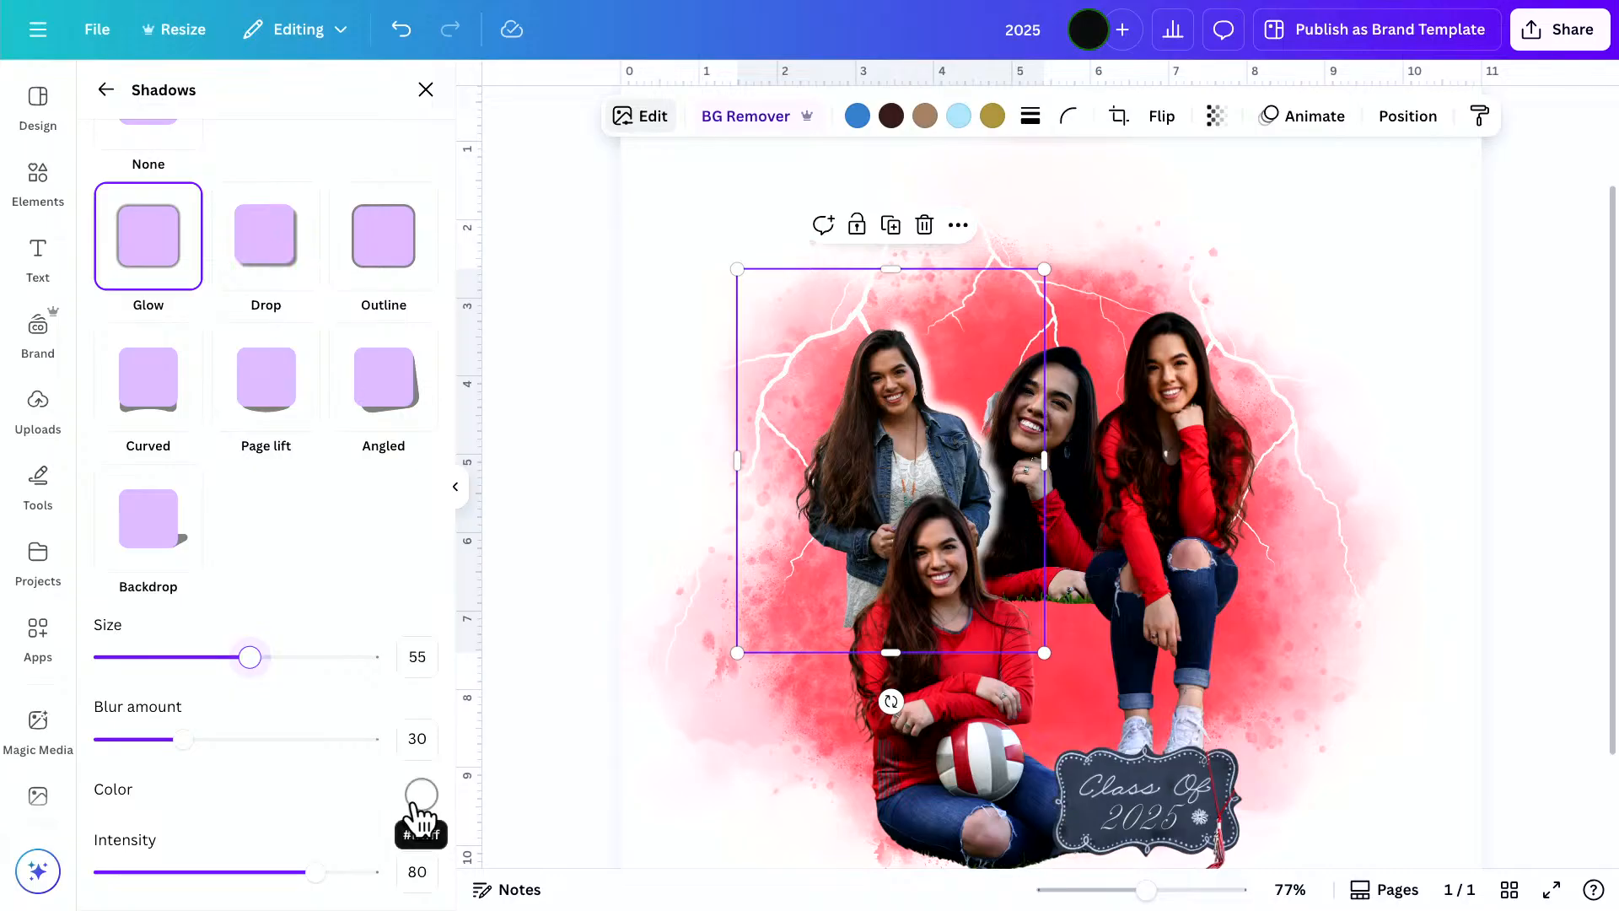
pyautogui.click(569, 773)
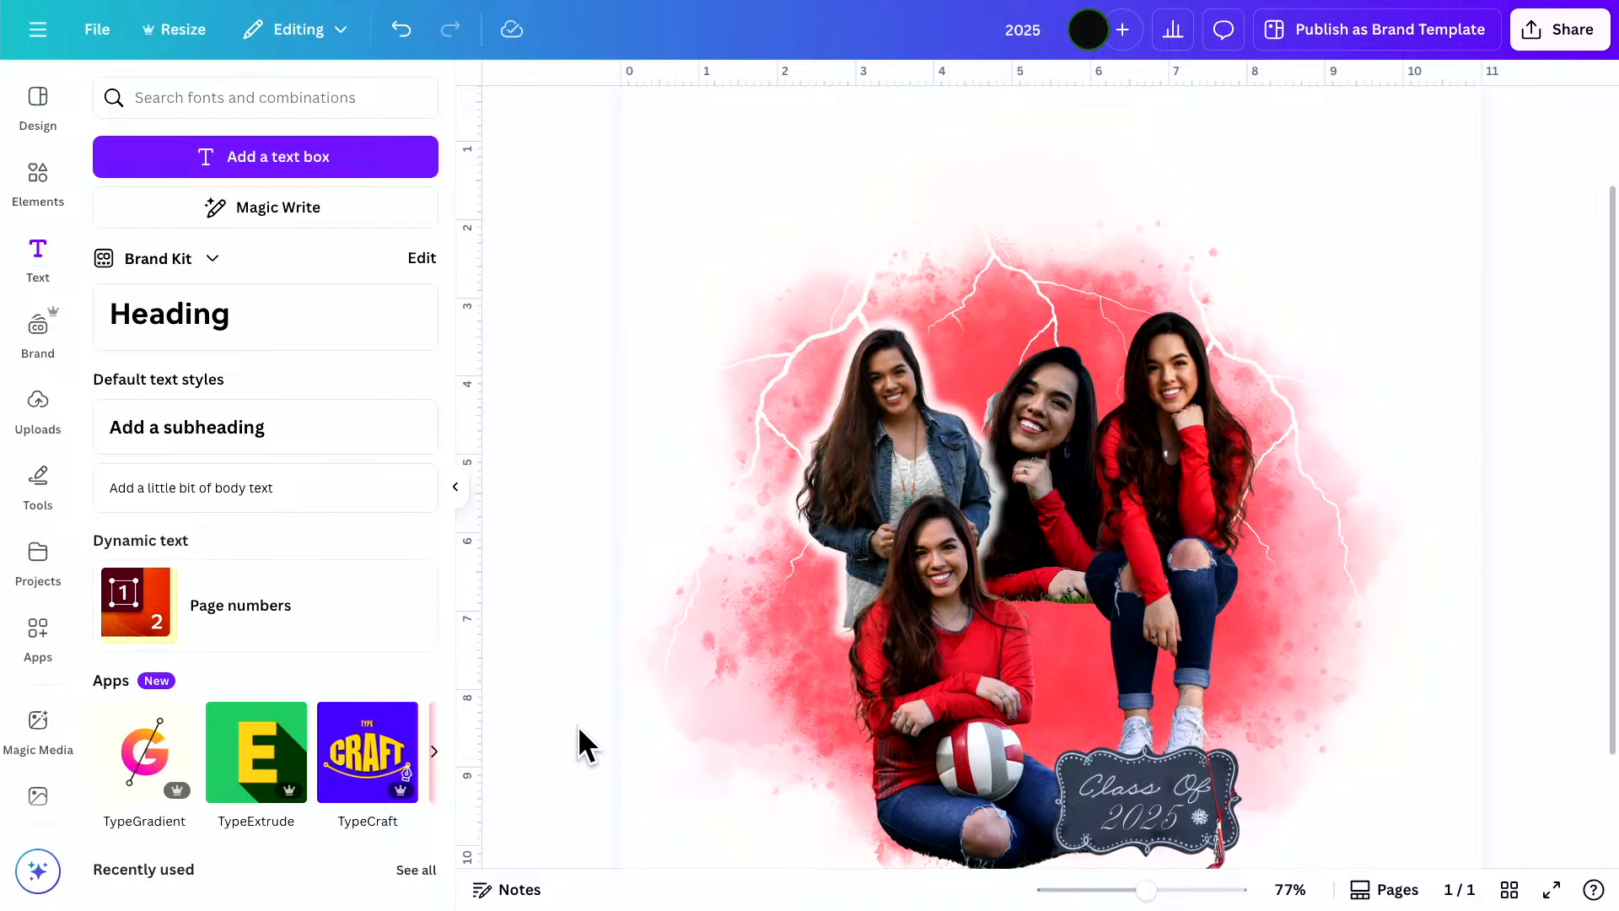
# Apply the Glow shadow effect to the seated cutout holding the volleyball and set its glow color to near-white #F0E4E4
pyautogui.click(1029, 628)
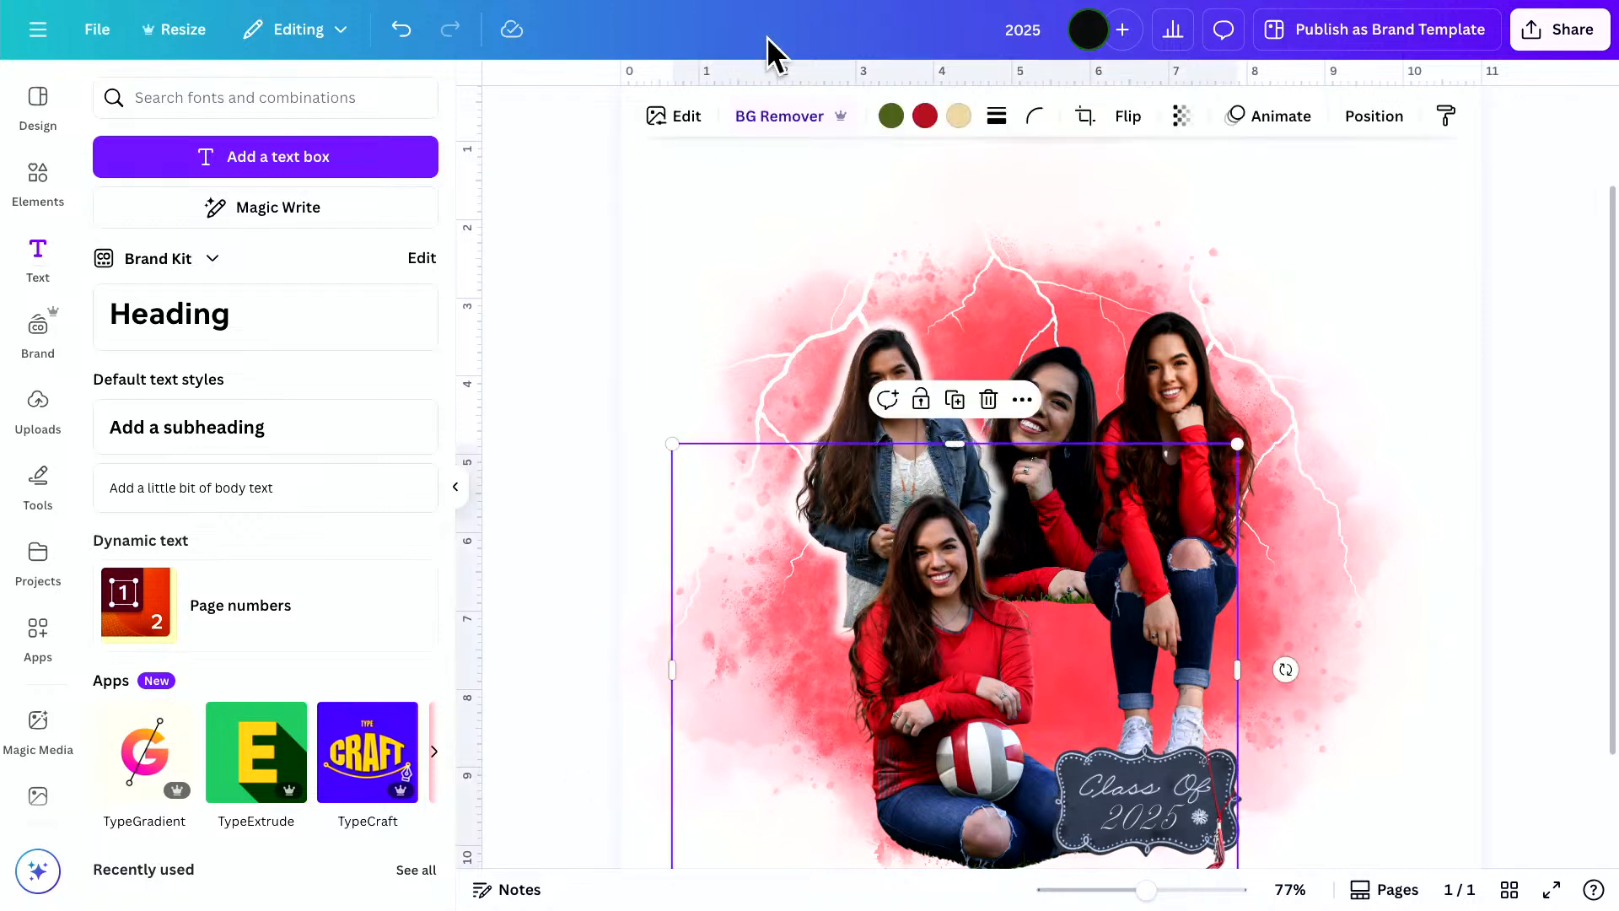
pyautogui.click(687, 120)
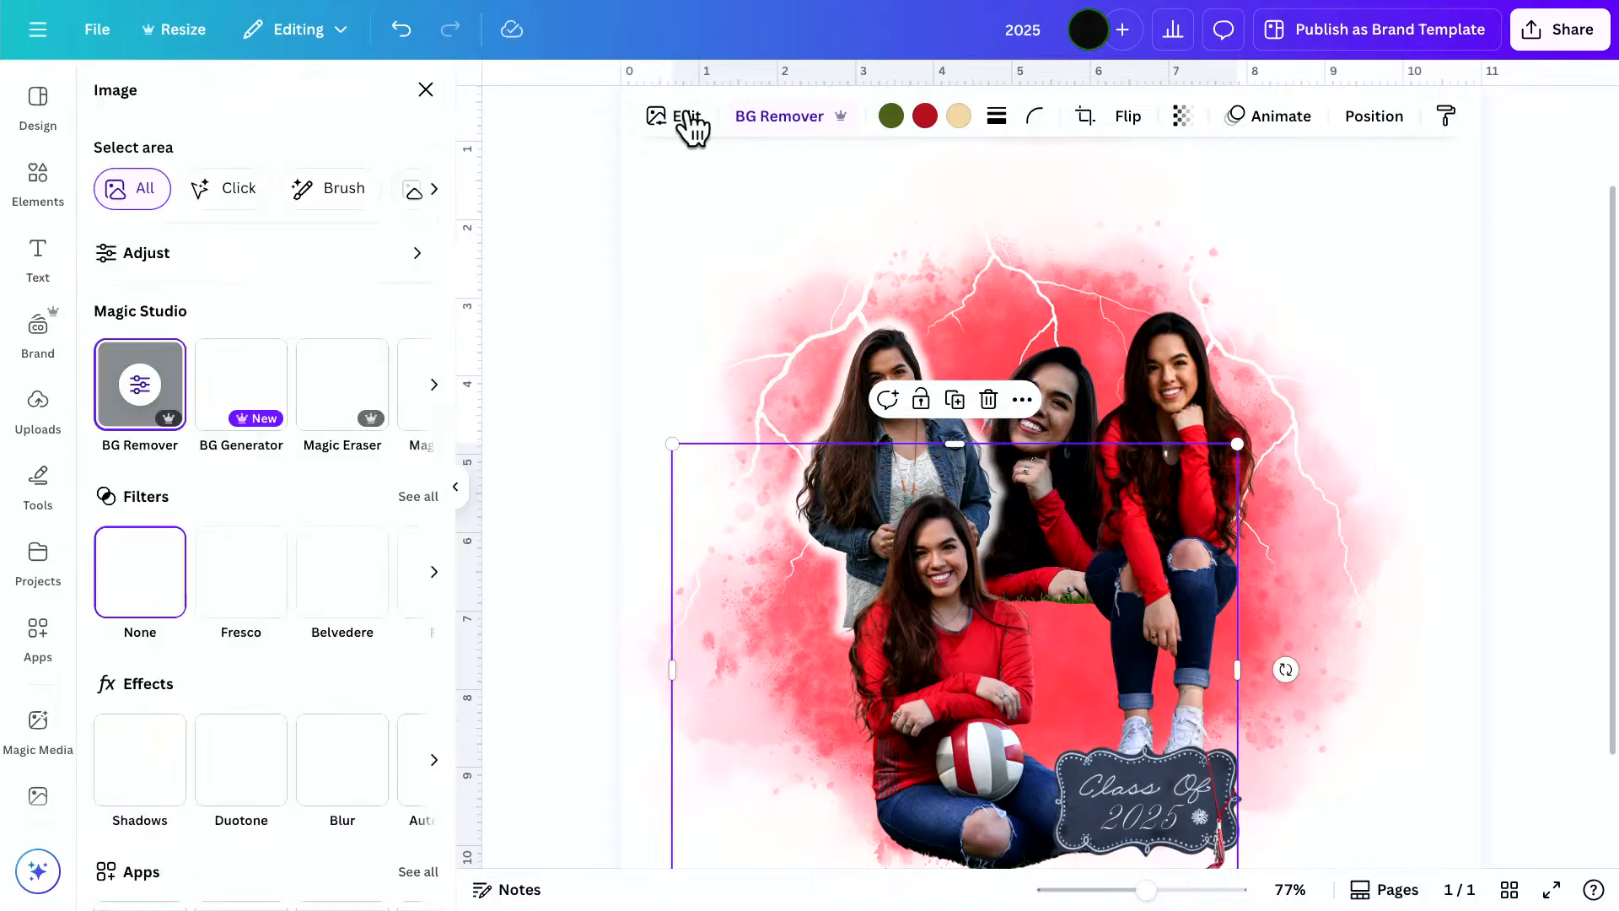
pyautogui.click(150, 769)
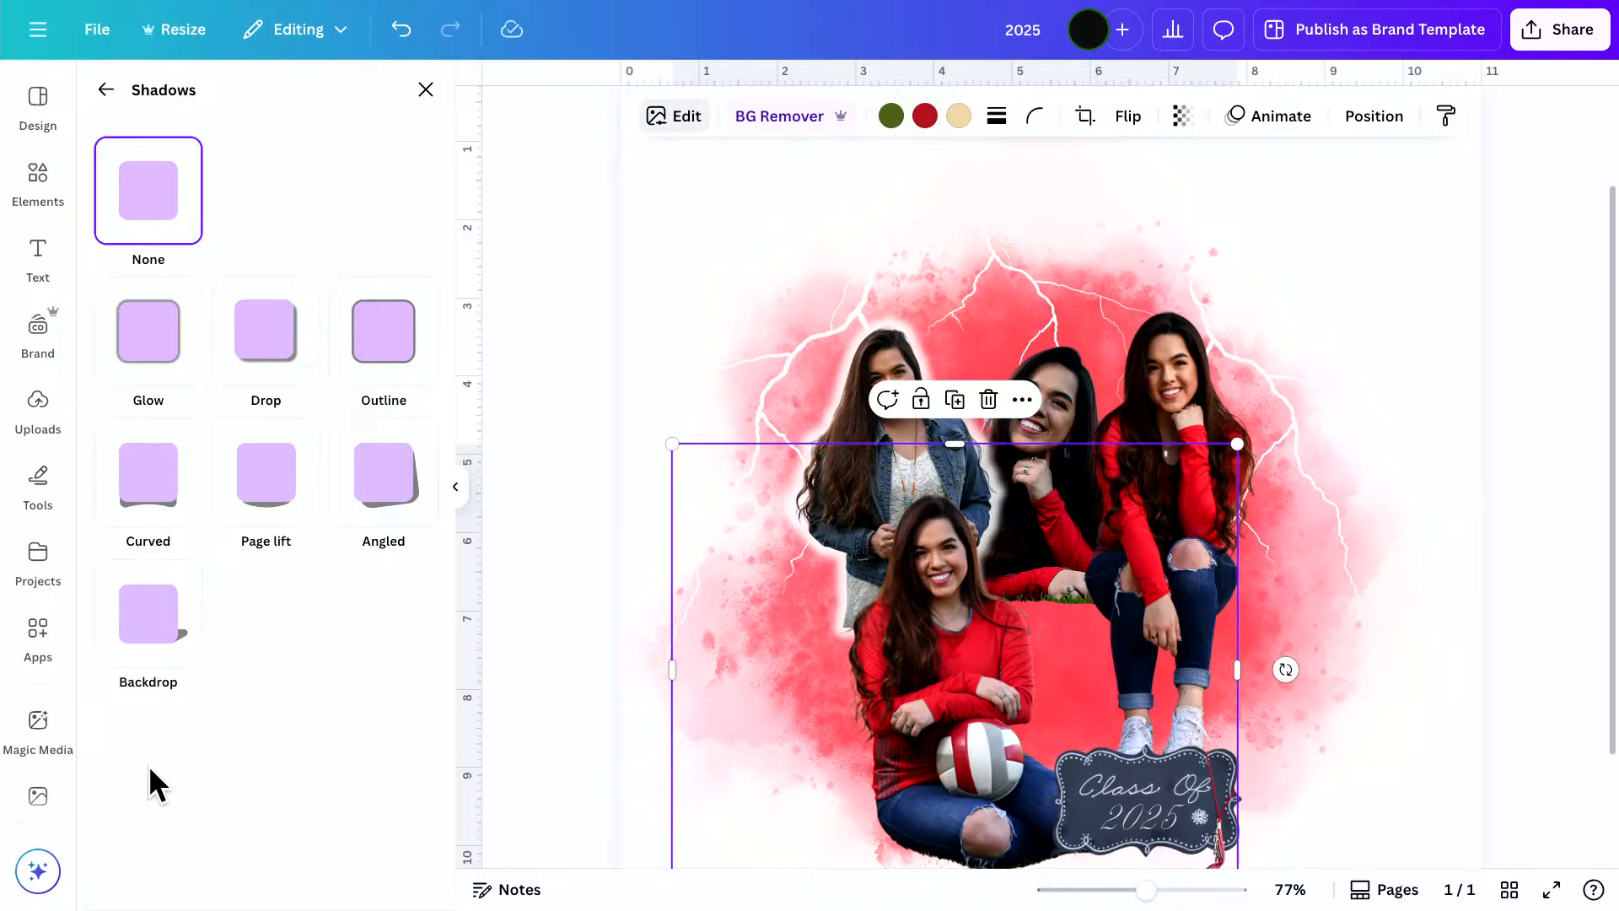
pyautogui.click(148, 359)
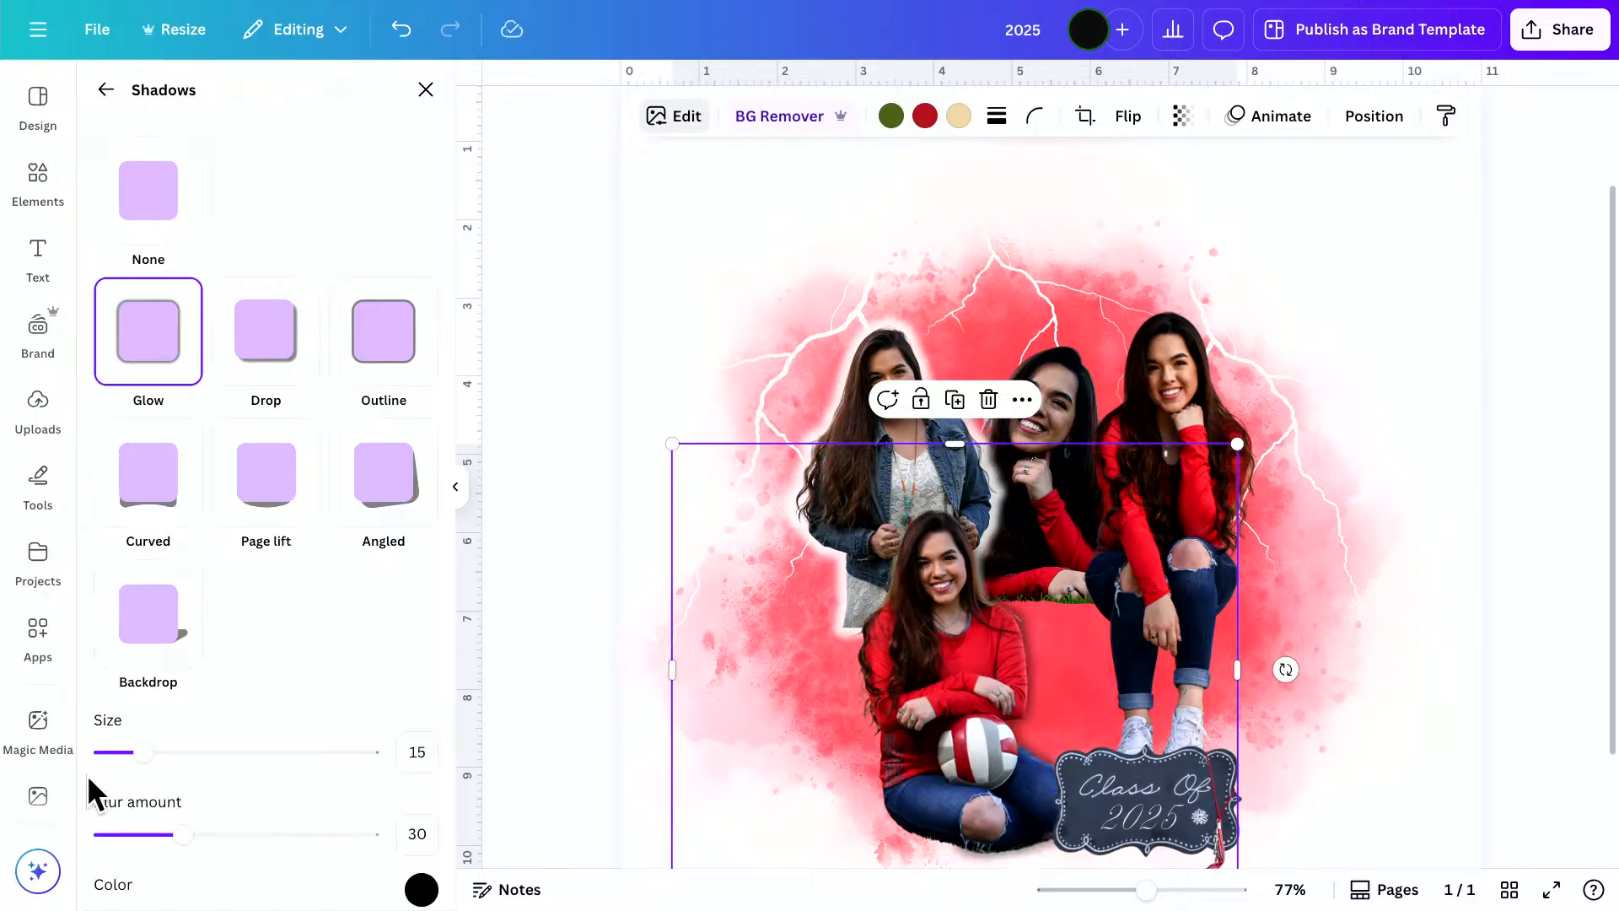
pyautogui.scroll(-1, 163, 756)
pyautogui.click(421, 795)
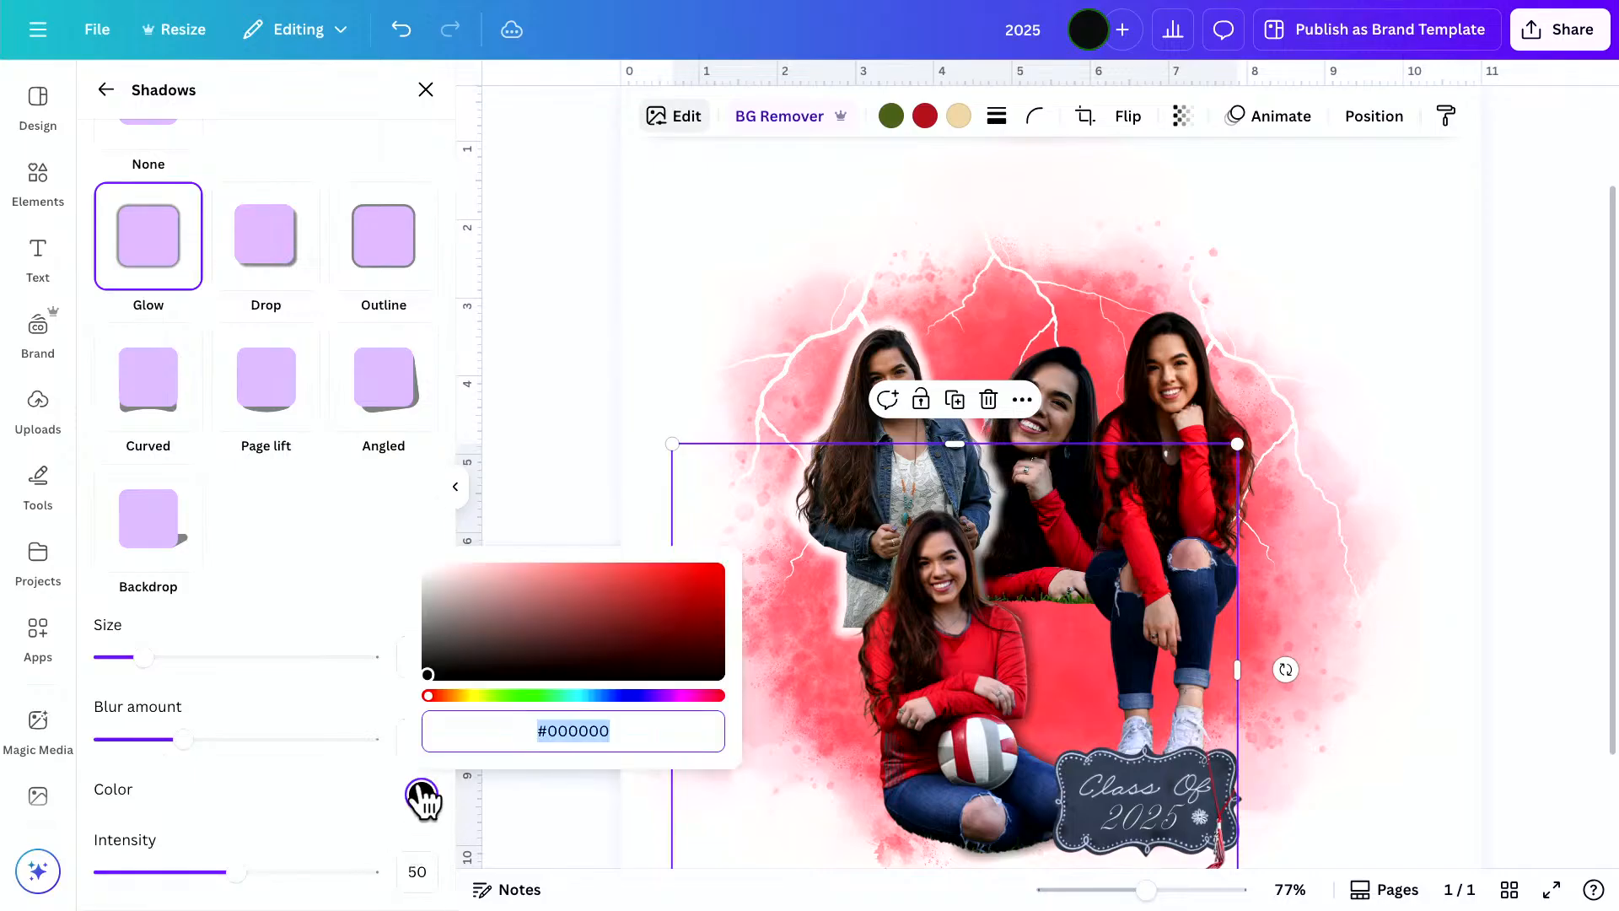
pyautogui.click(437, 571)
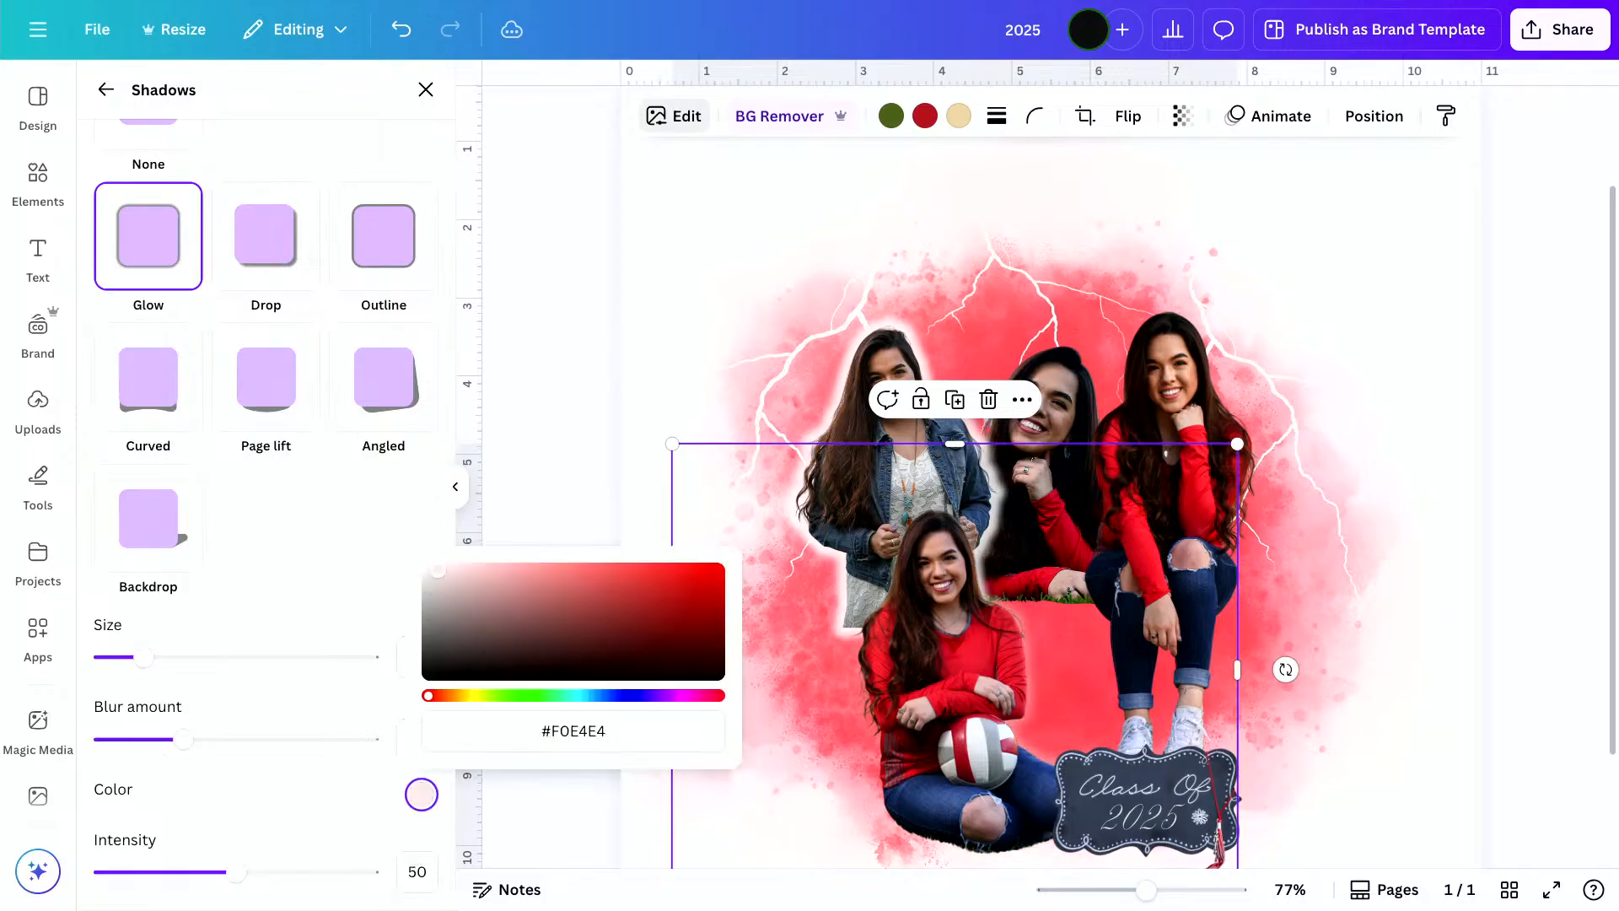
# Set the seated volleyball photo's glow color to #FFFFFF and its intensity to 72
pyautogui.moveTo(438, 570); pyautogui.dragTo(405, 571)
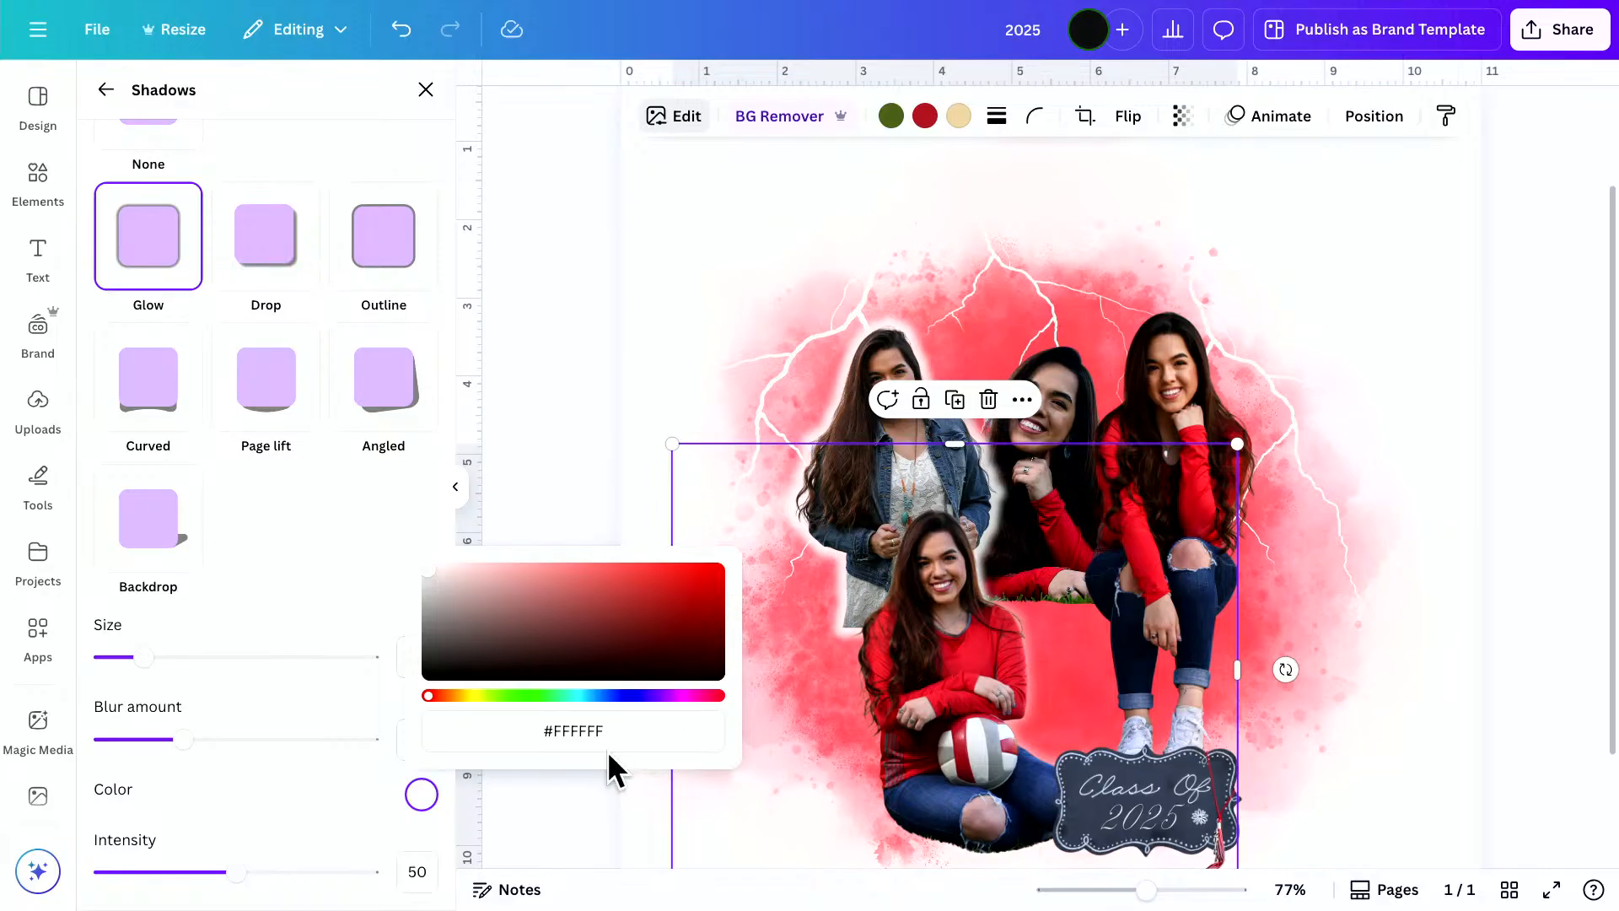
pyautogui.click(330, 585)
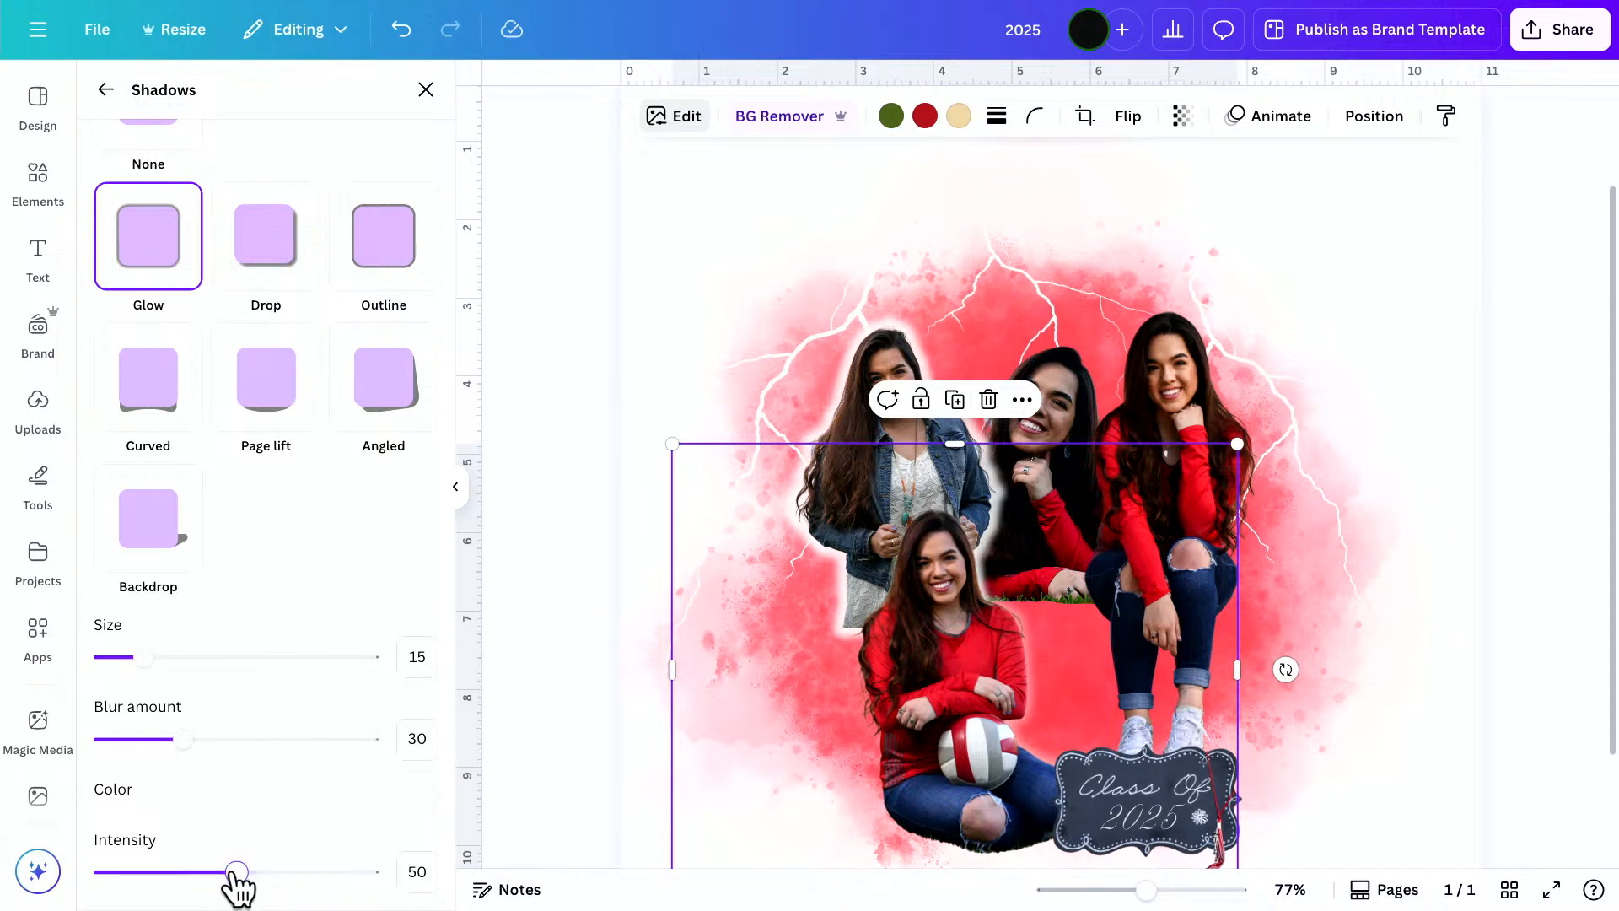
pyautogui.moveTo(235, 877); pyautogui.dragTo(296, 882)
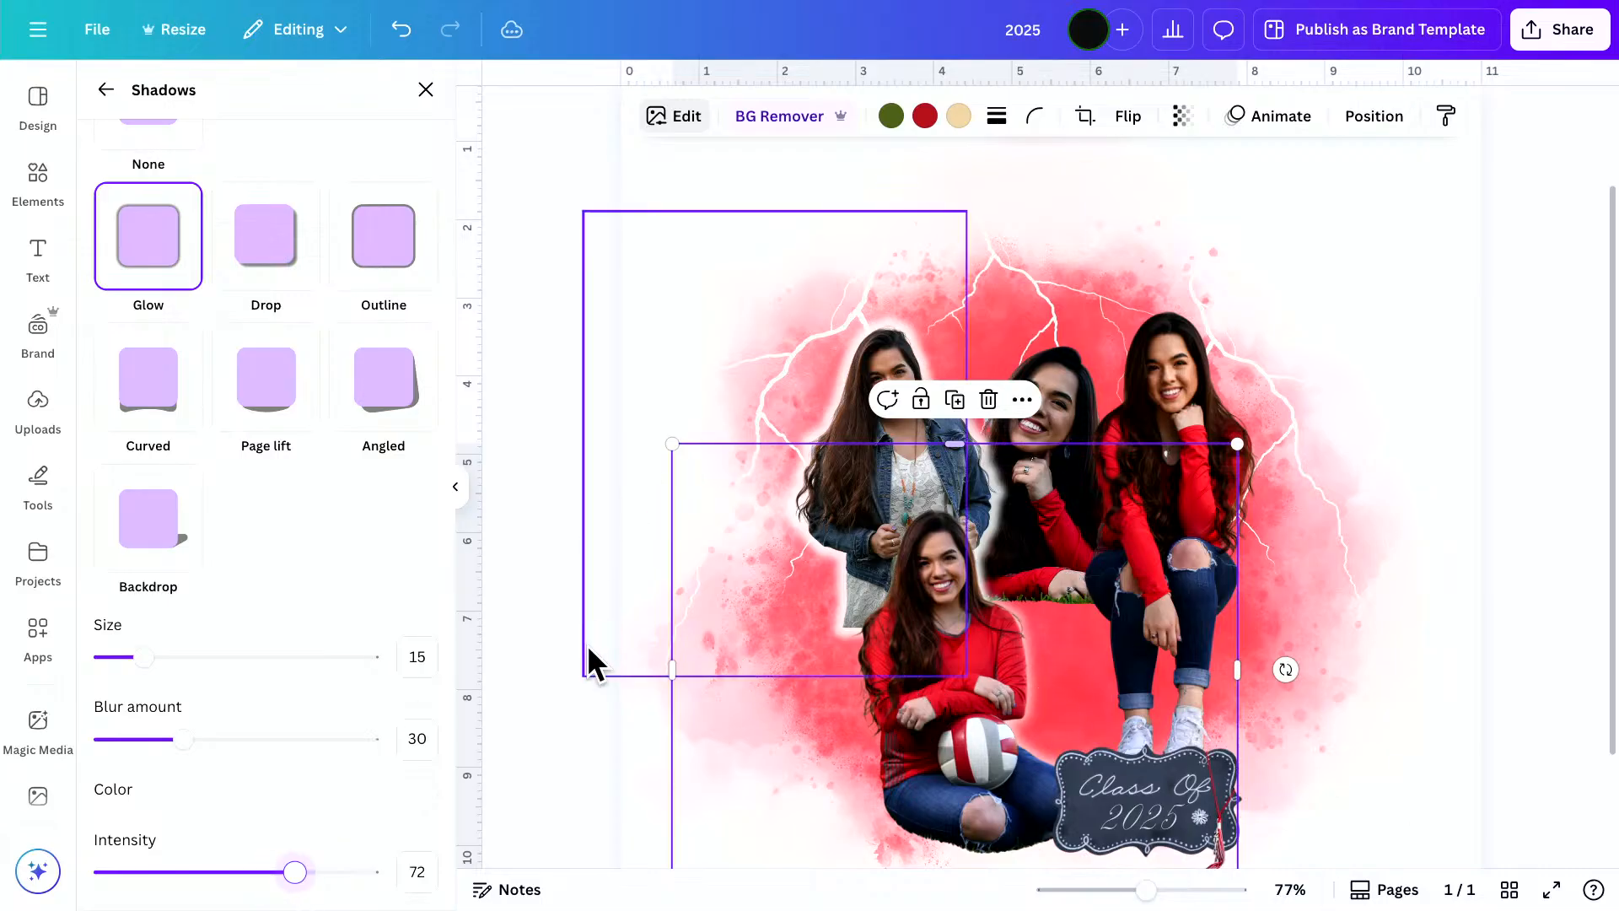
pyautogui.click(545, 680)
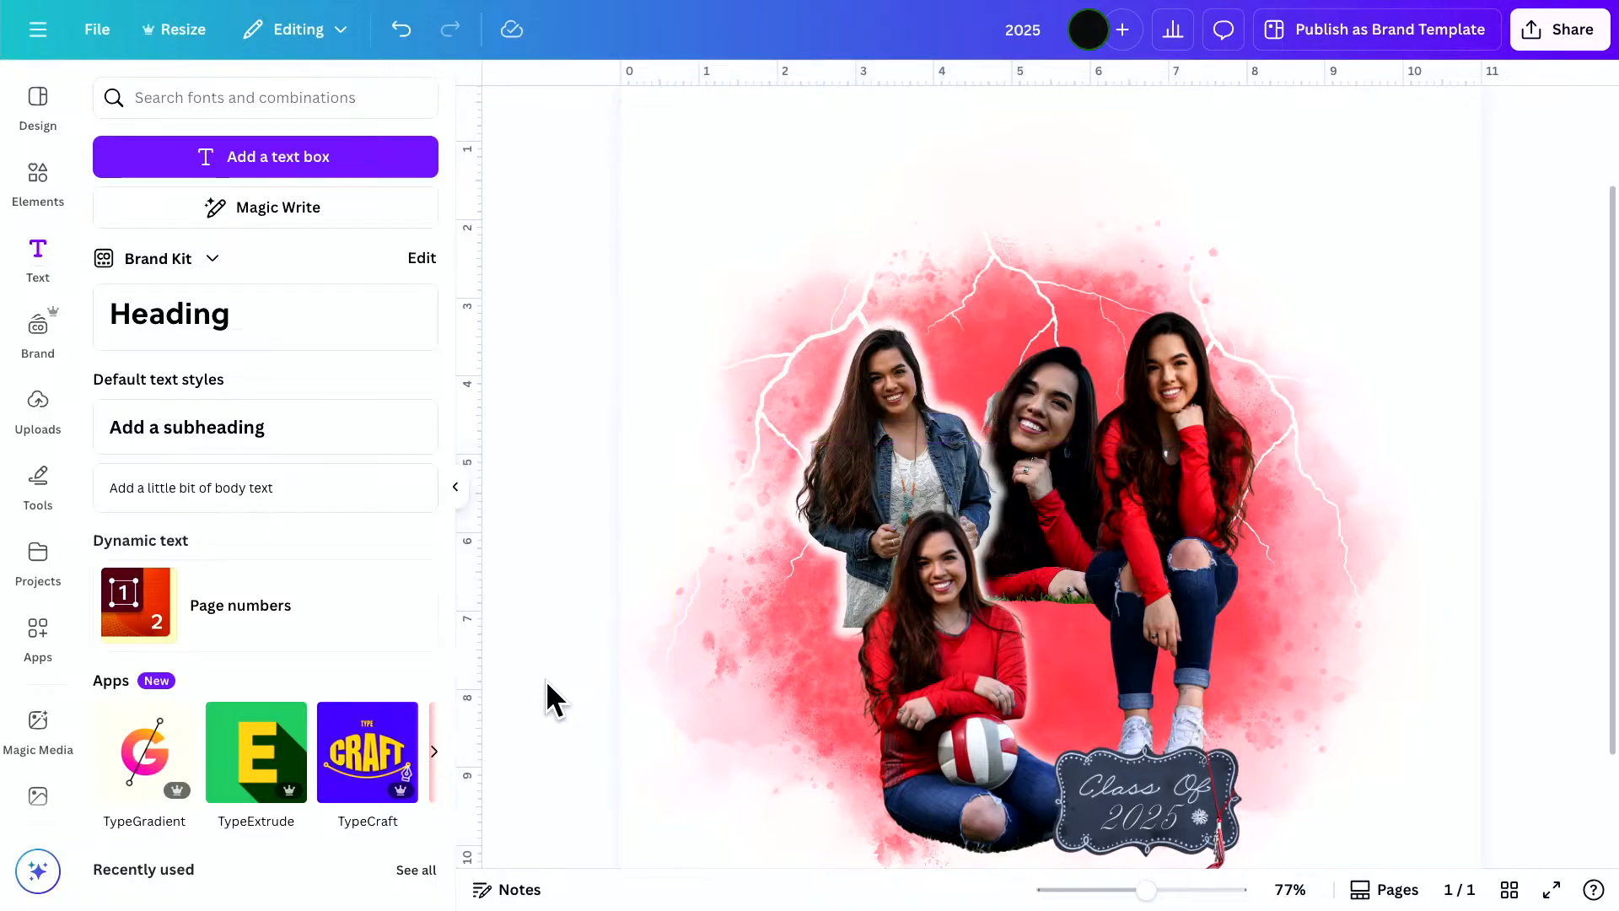
# Increase the glow size of the seated volleyball photo to 61
pyautogui.click(963, 696)
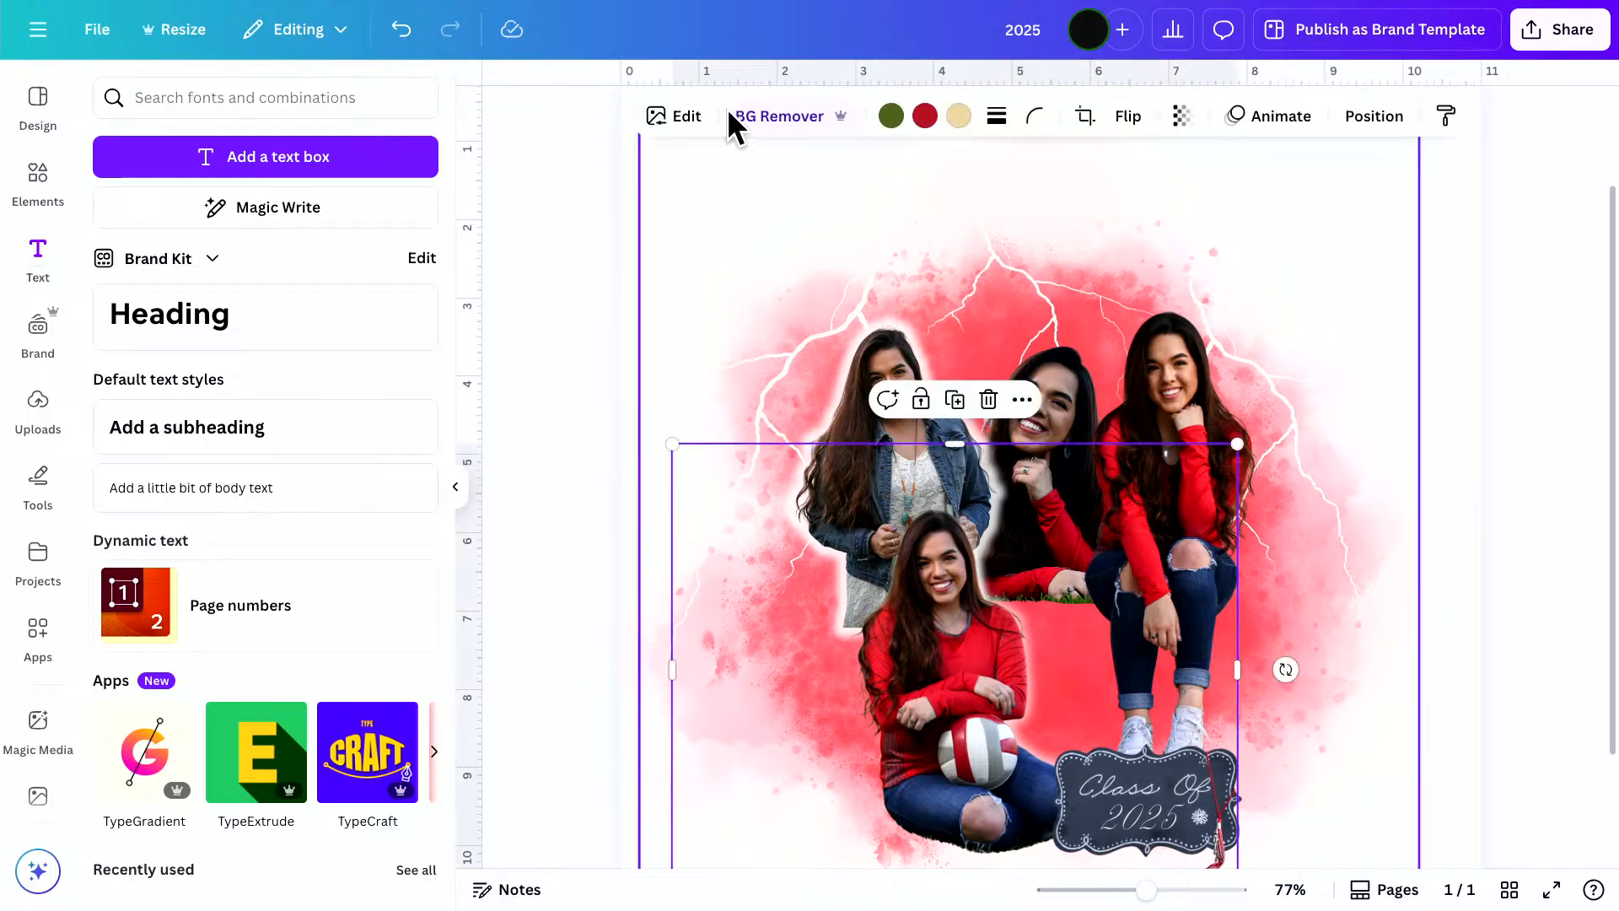
pyautogui.click(690, 115)
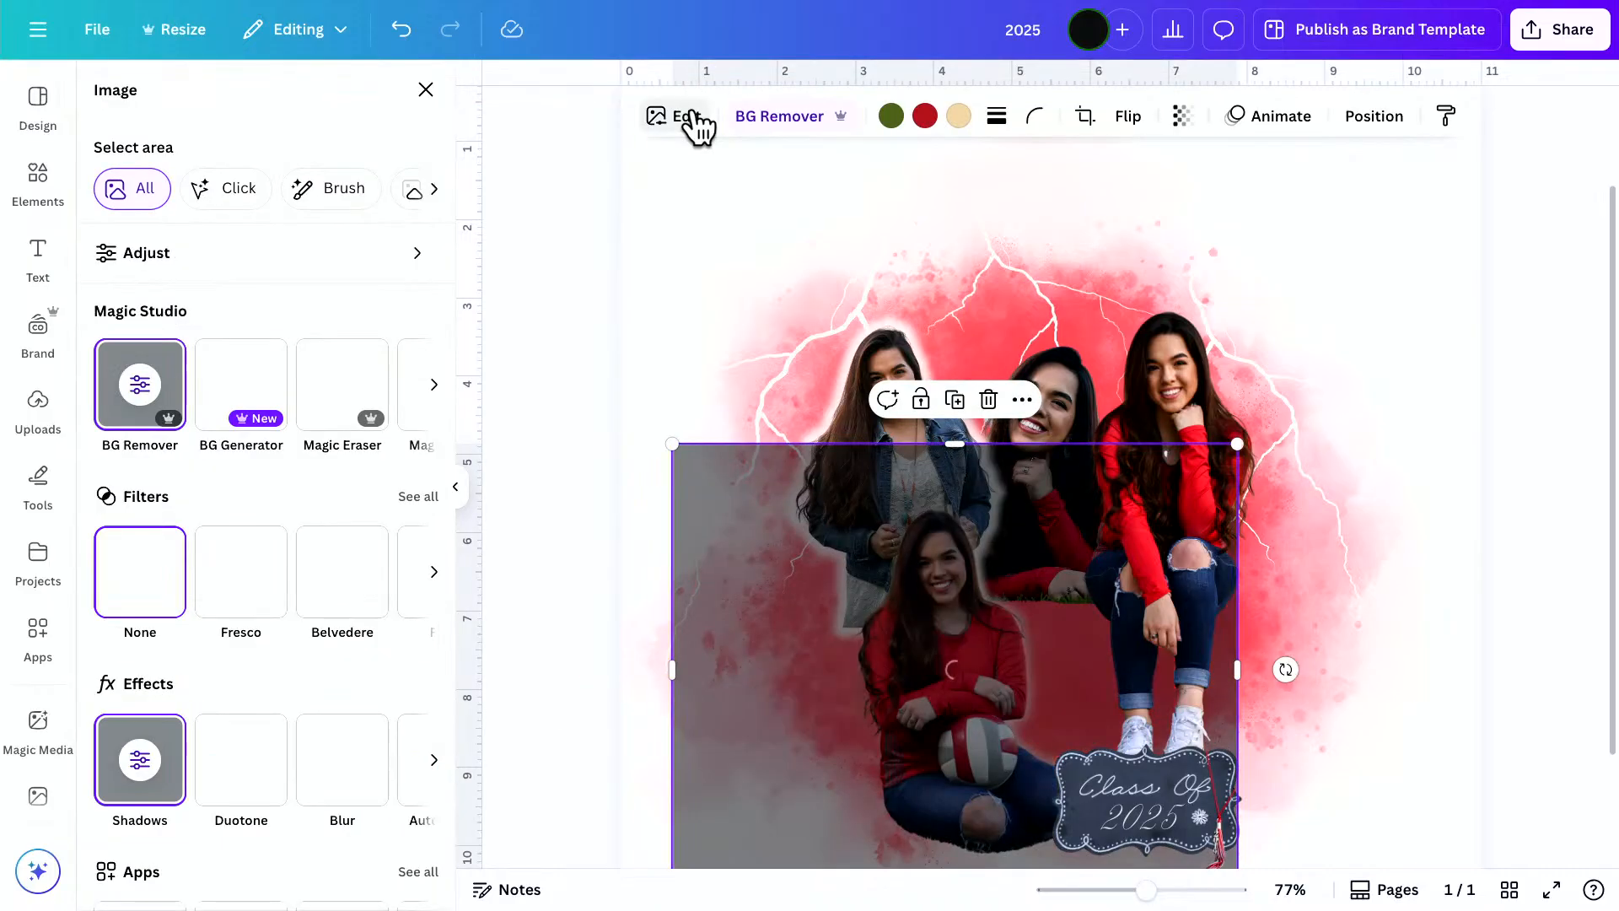
pyautogui.click(144, 767)
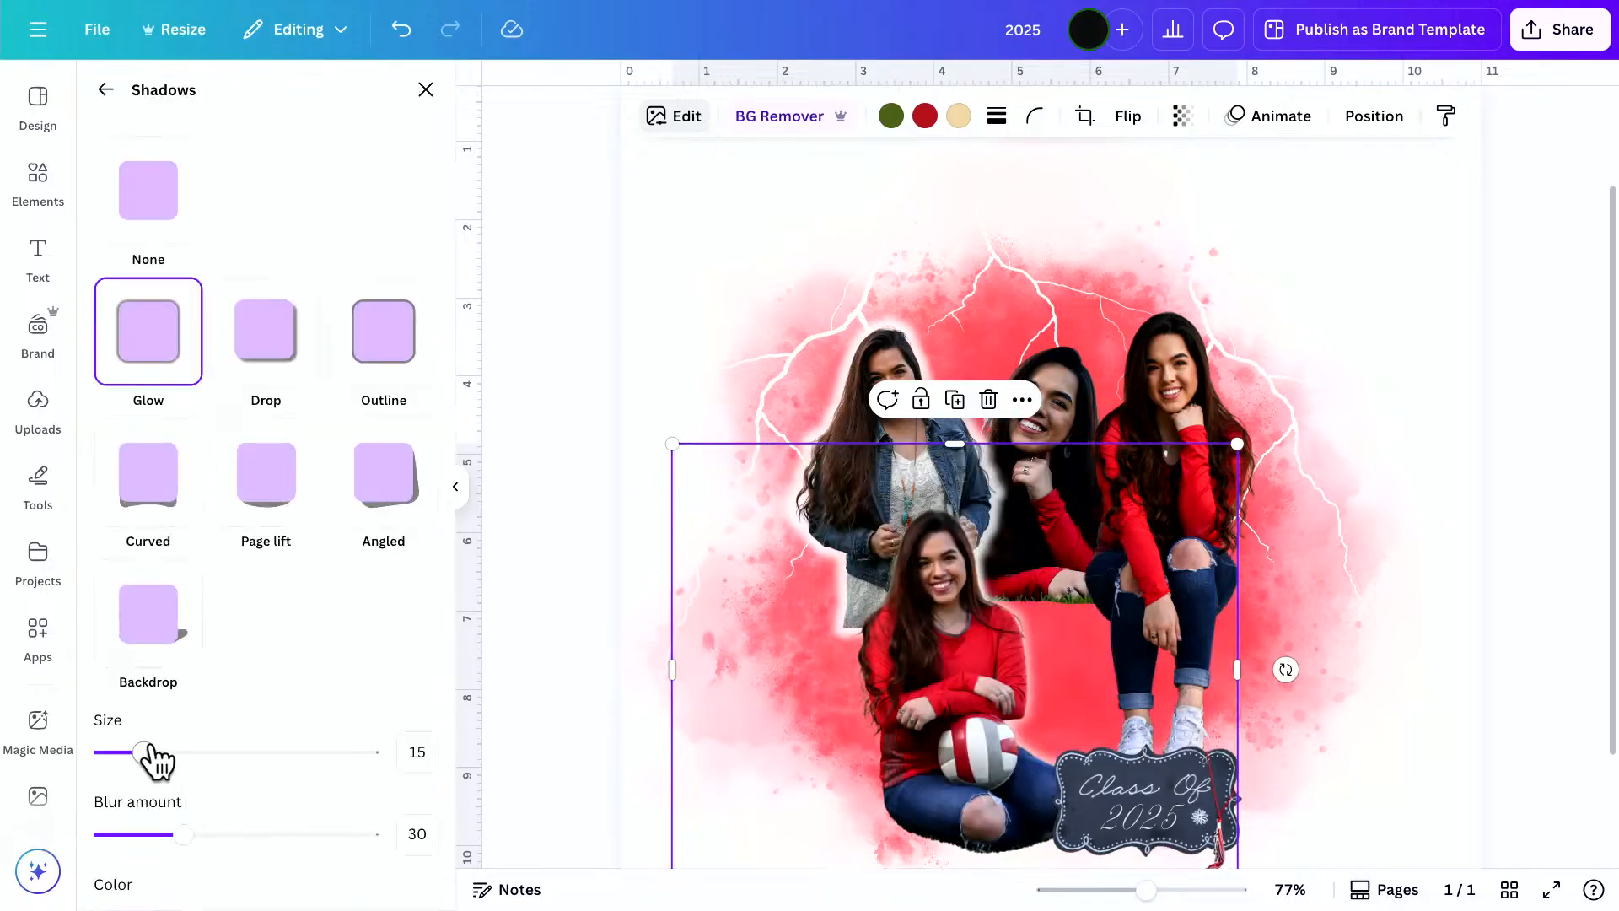
pyautogui.moveTo(152, 759); pyautogui.dragTo(284, 737)
pyautogui.scroll(-3, 934, 660)
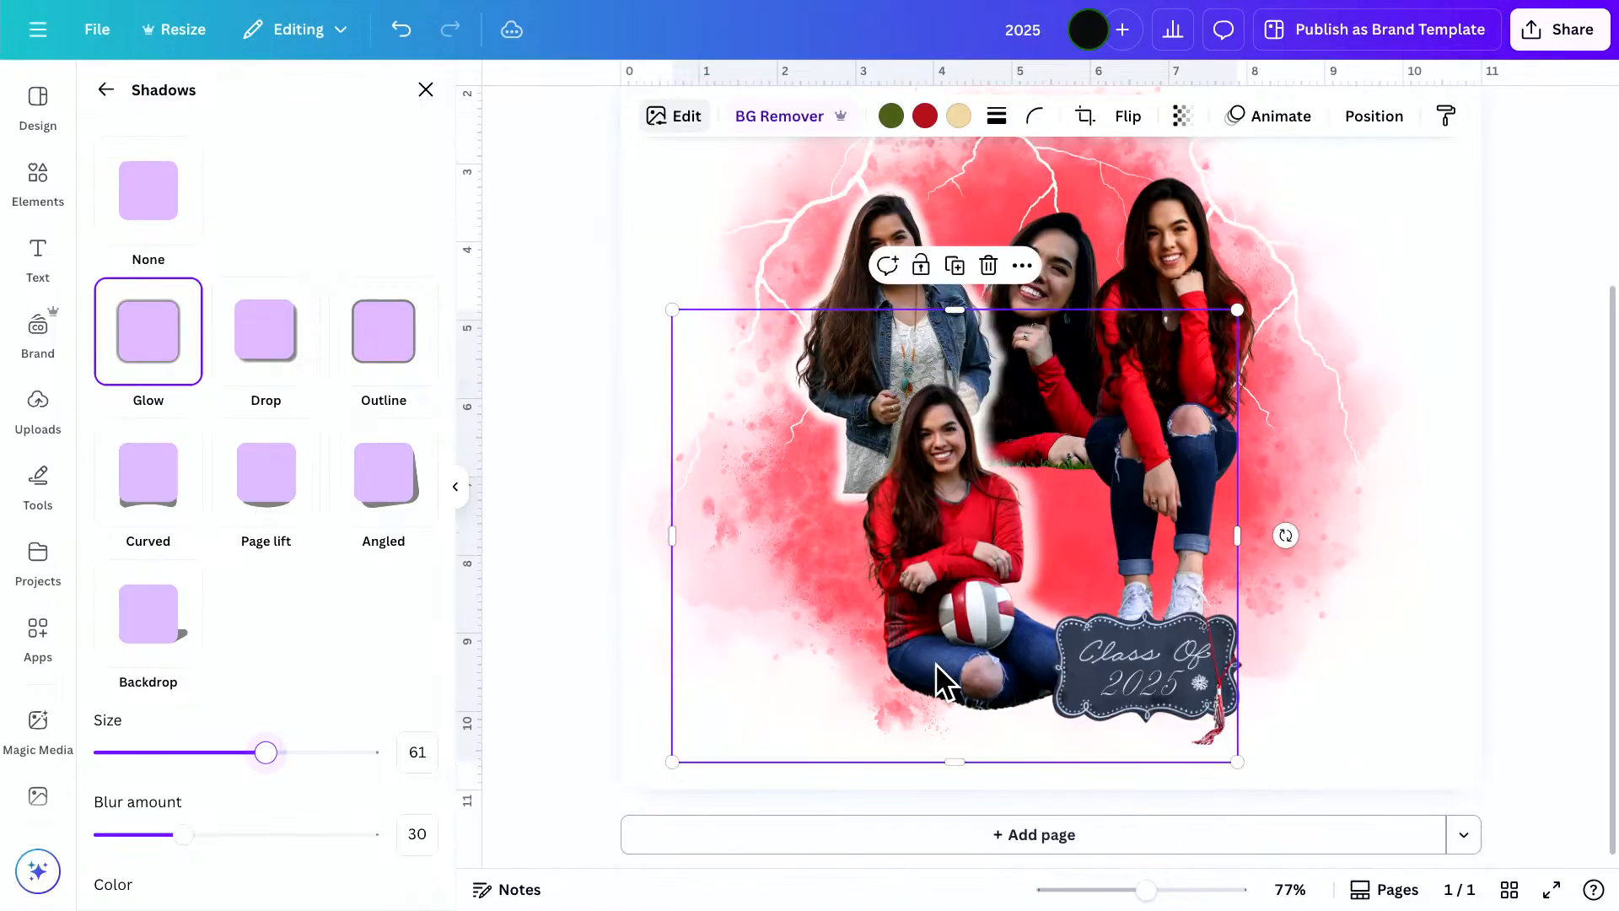
pyautogui.scroll(-1, 379, 852)
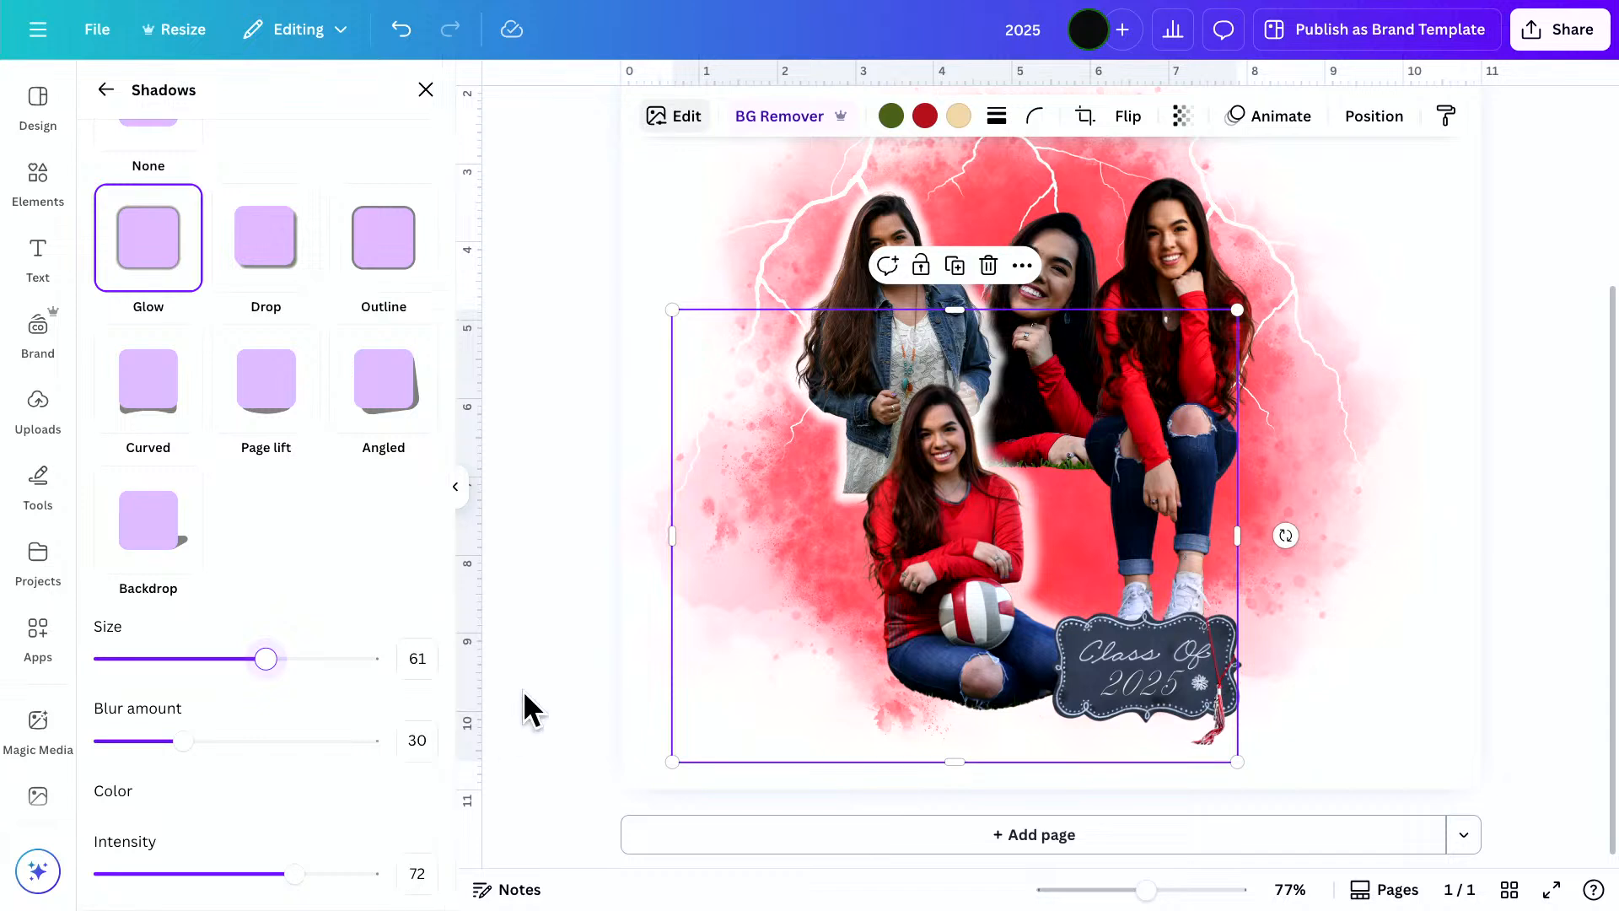
pyautogui.press('t')
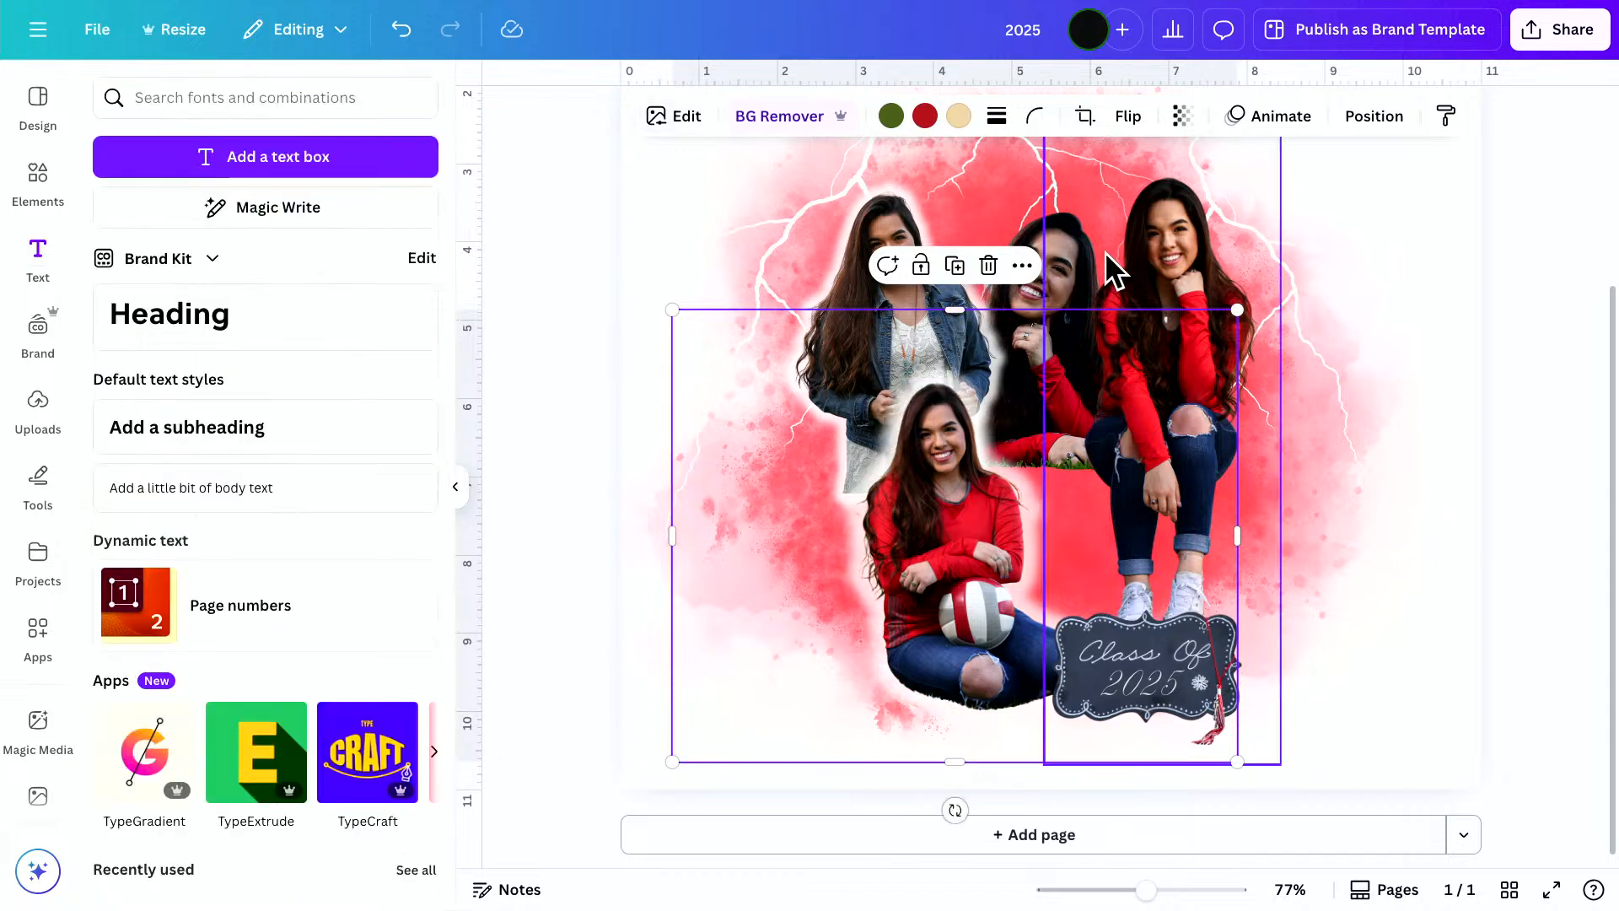
# Apply a Glow shadow to the photo with the "Class Of 2025" sign
pyautogui.click(1162, 253)
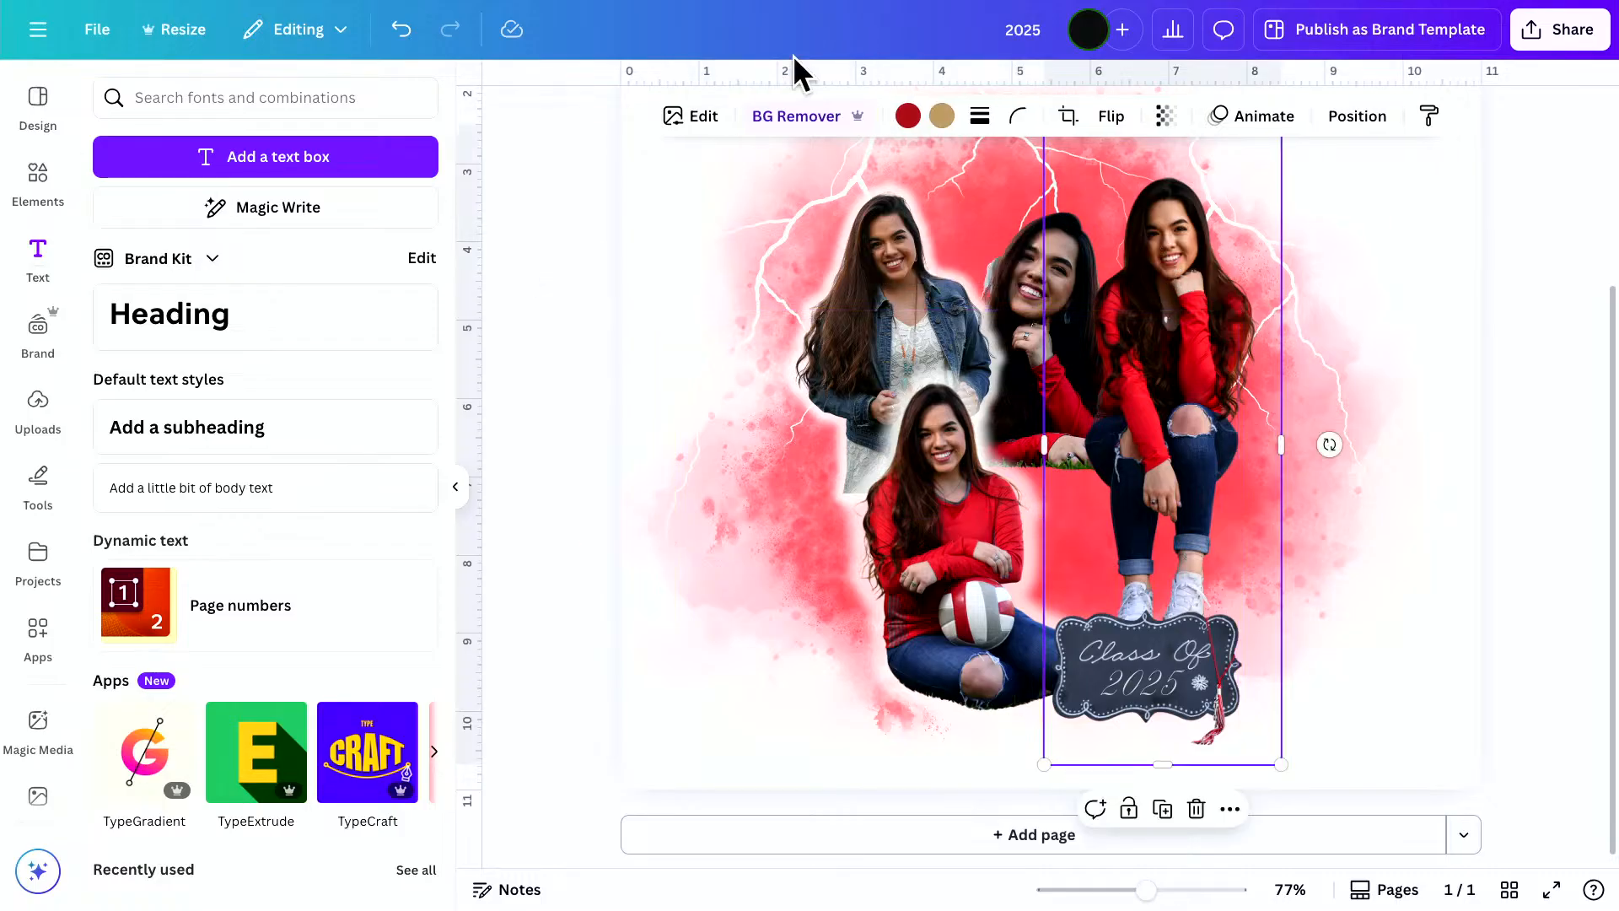
pyautogui.click(704, 120)
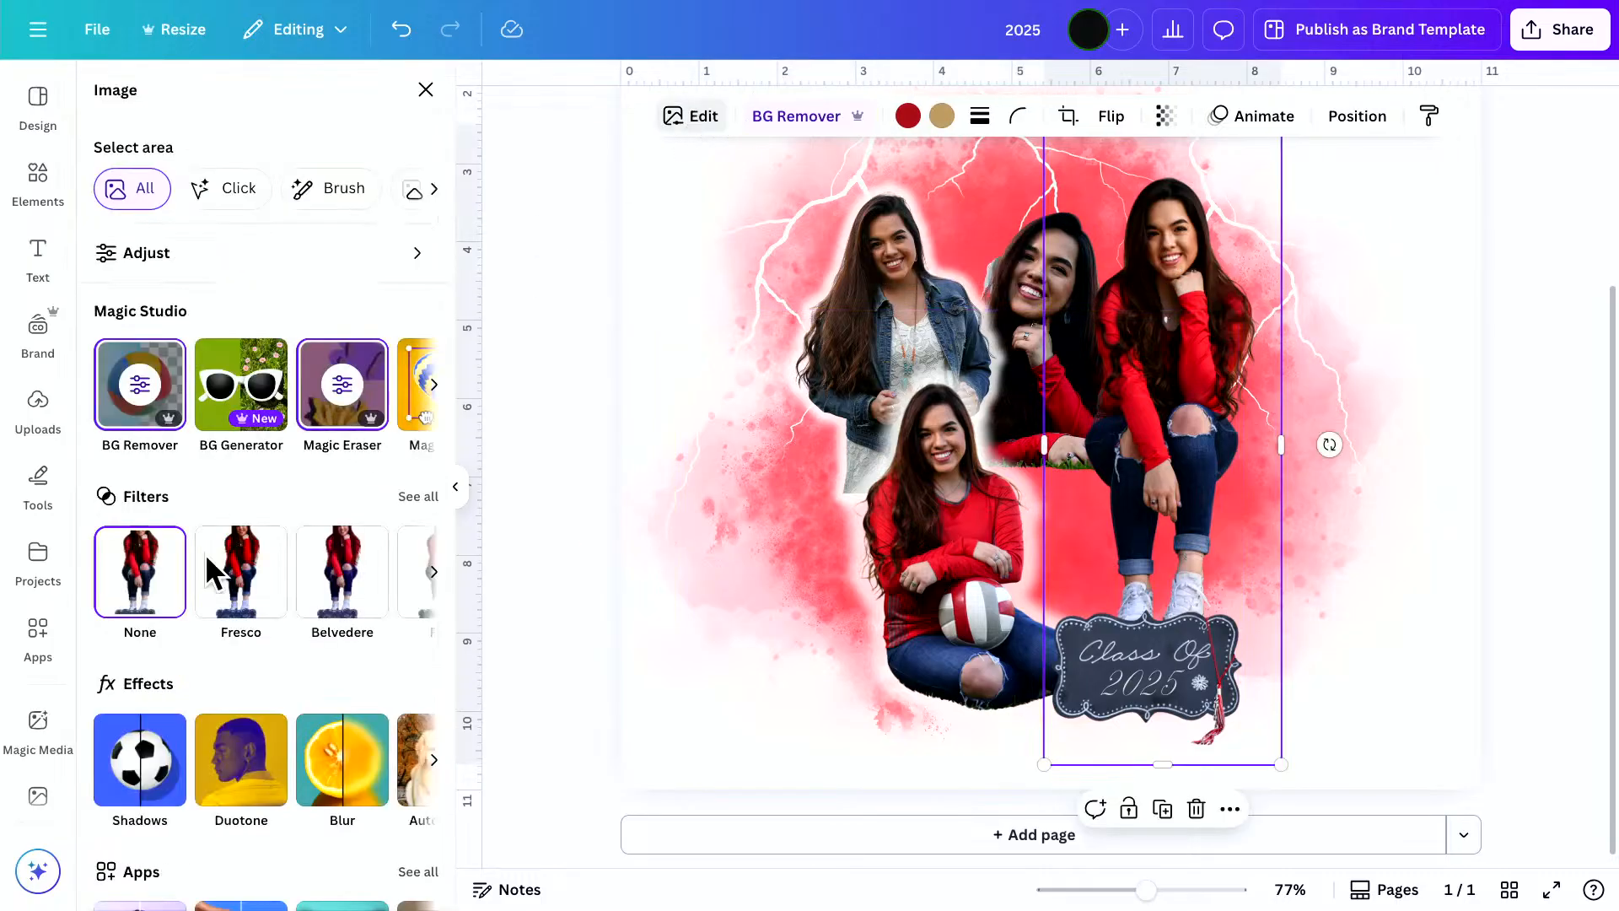
pyautogui.click(125, 783)
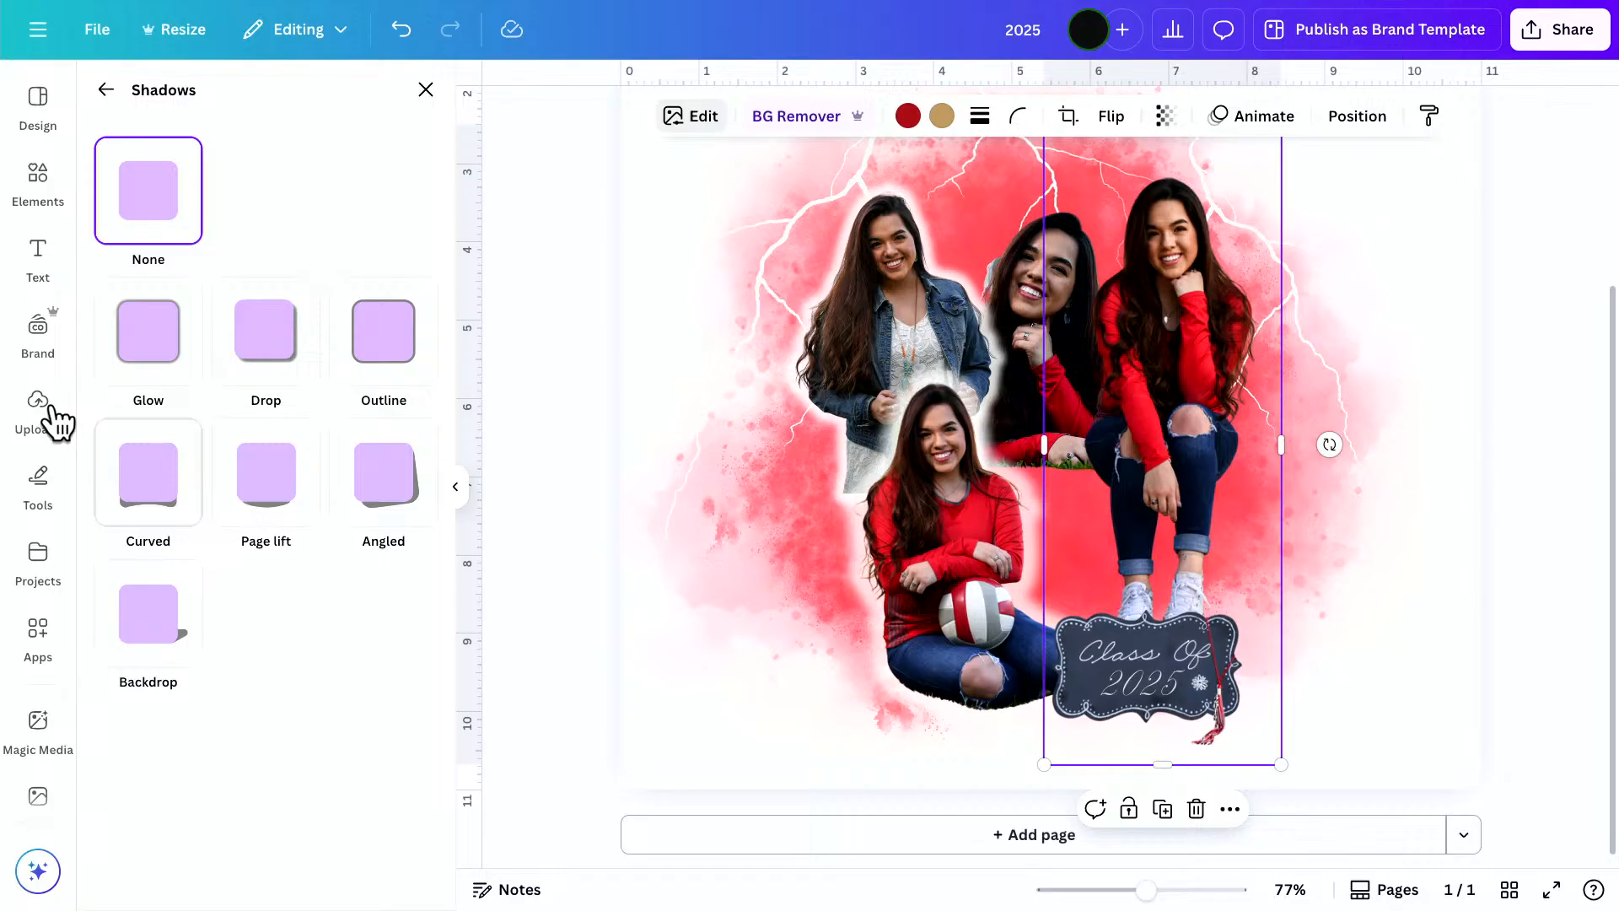
pyautogui.click(169, 354)
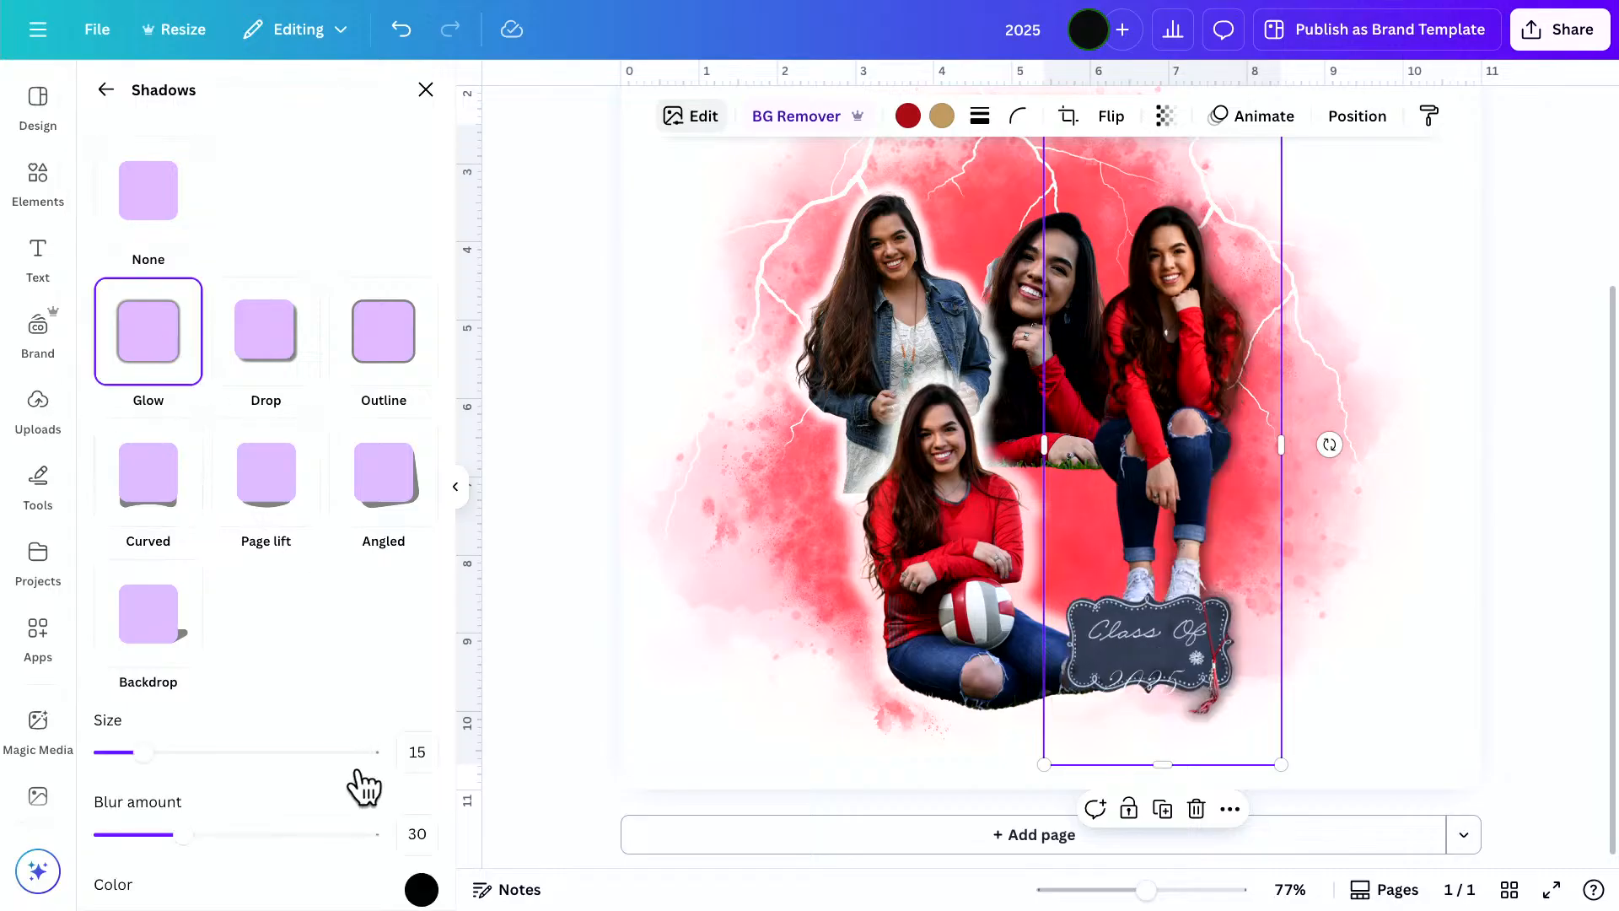
# Set the sign photo's glow size to 61 and its intensity to 72
pyautogui.click(425, 750)
pyautogui.write('61')
pyautogui.press('Return')
pyautogui.press('Tab')
pyautogui.scroll(-2, 404, 784)
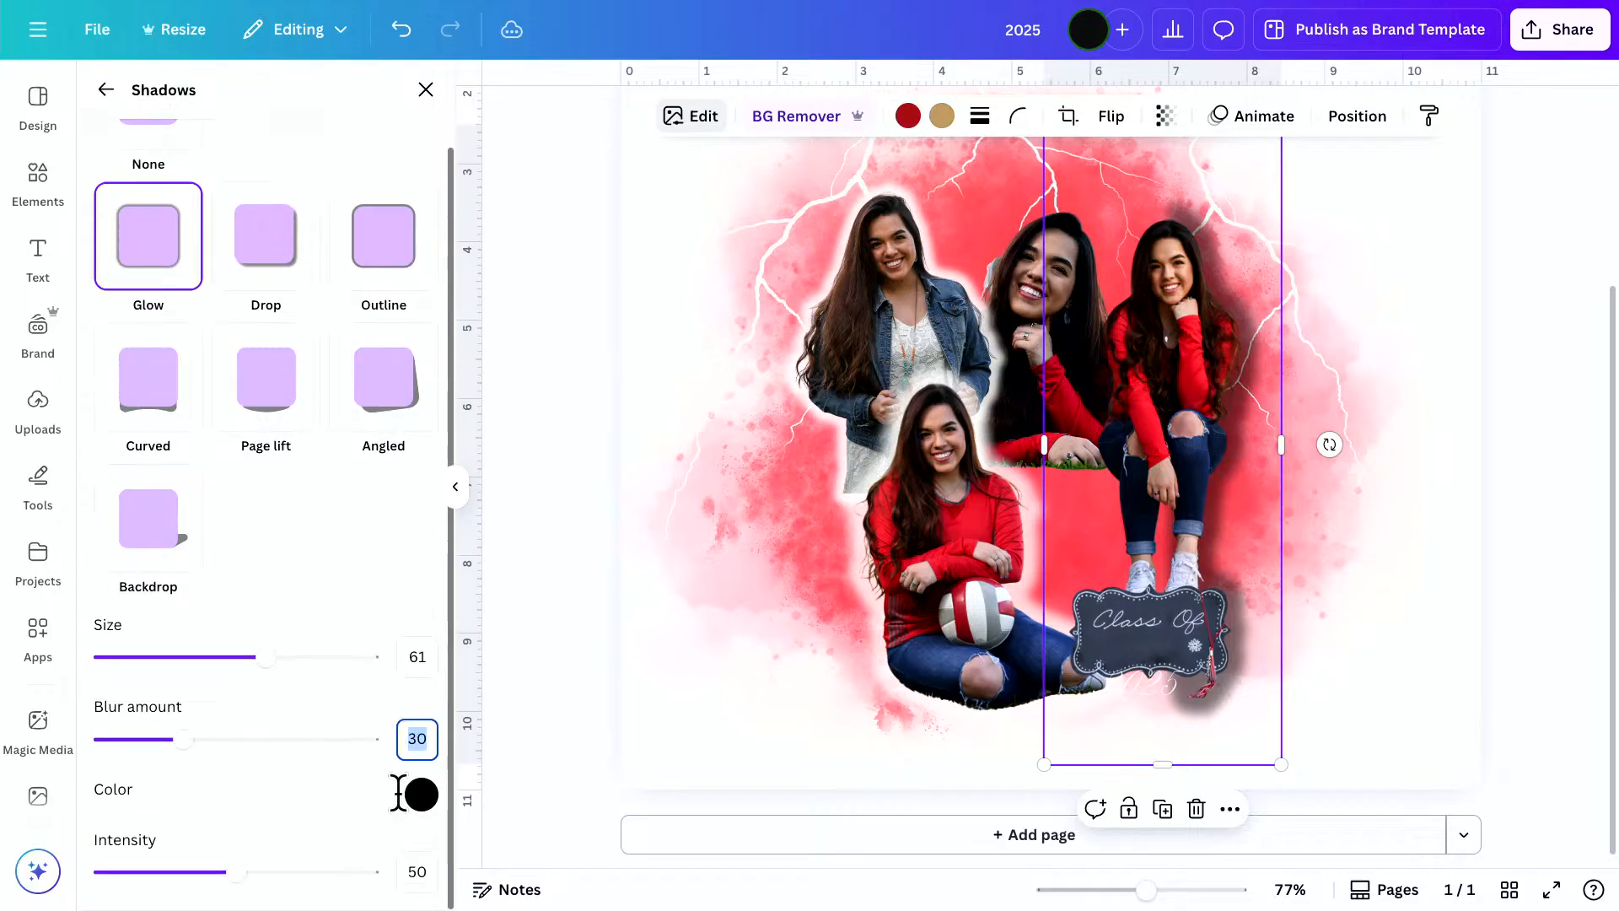
pyautogui.click(416, 872)
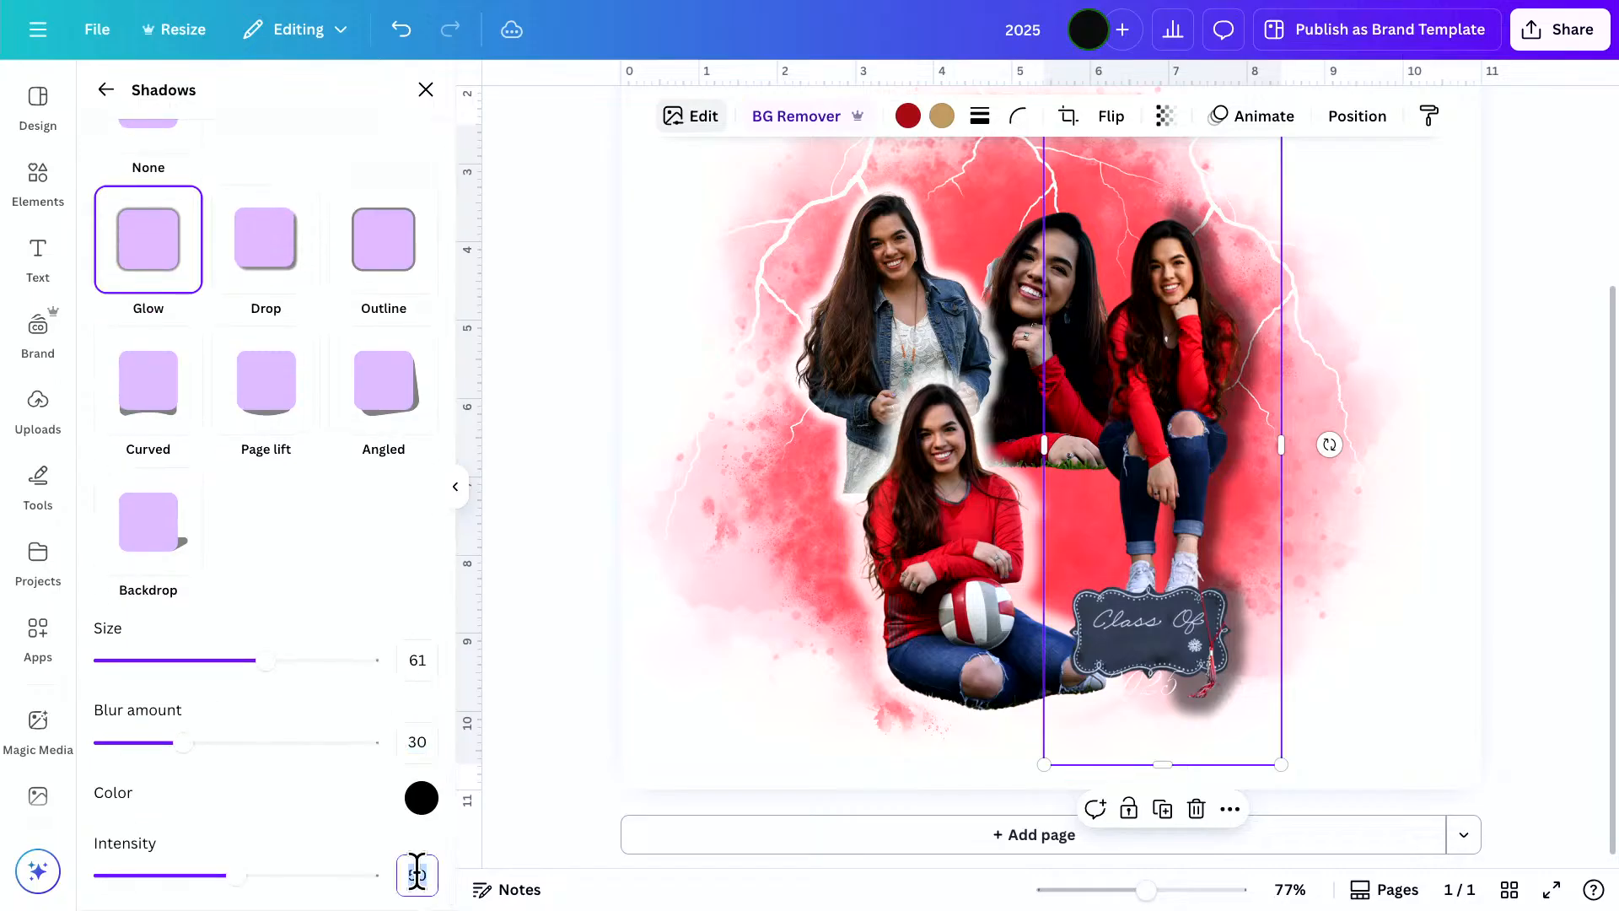
pyautogui.write('72')
pyautogui.press('Return')
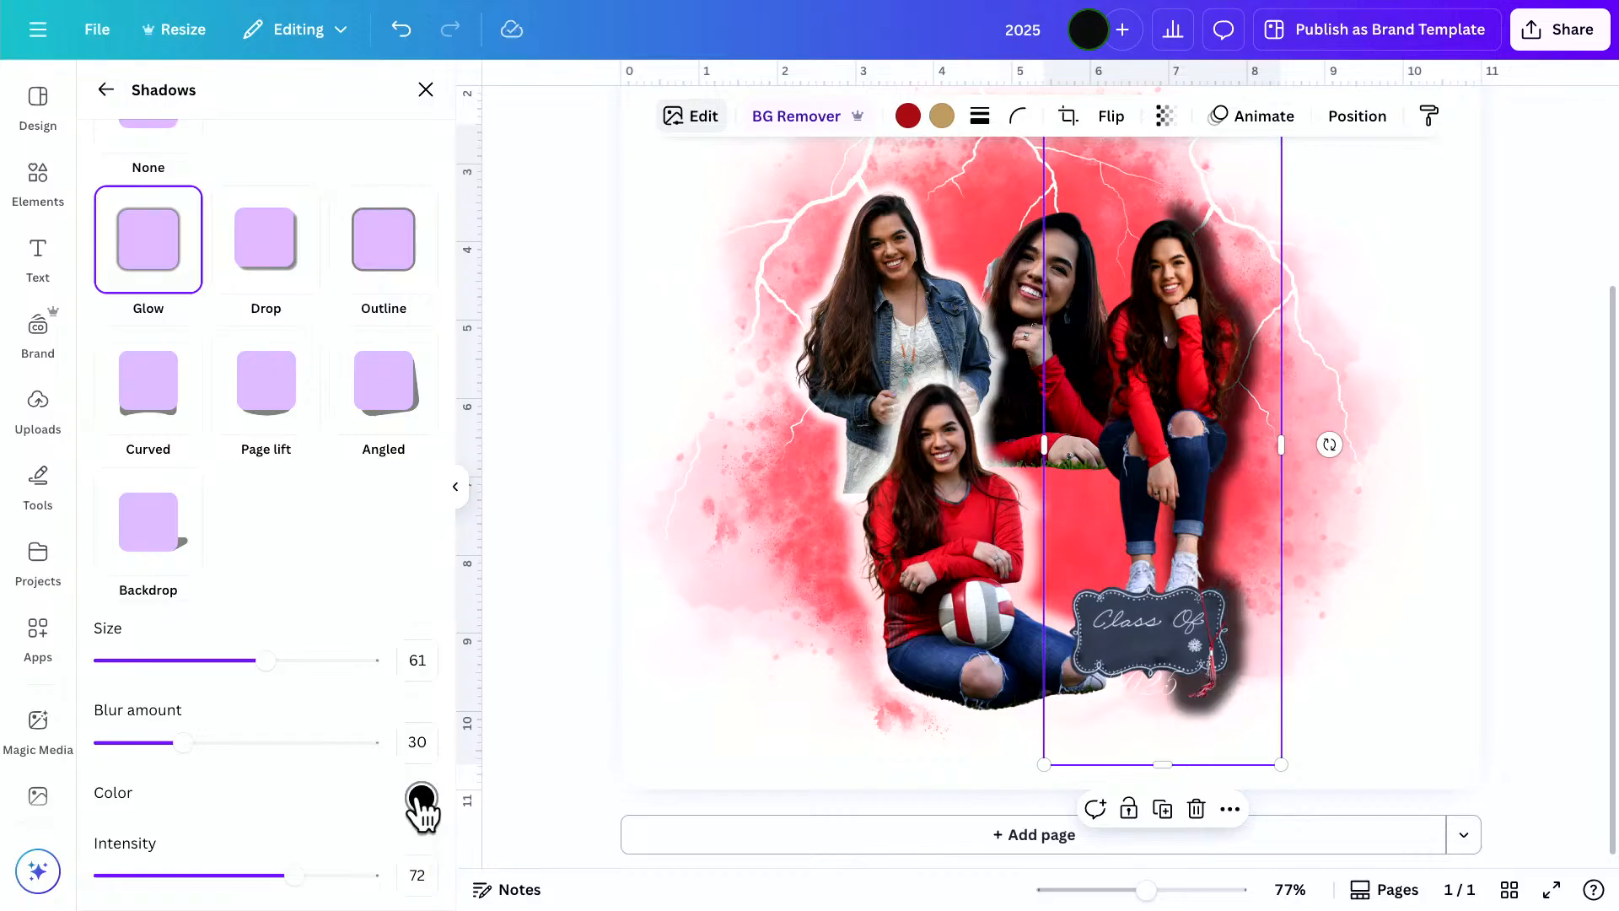
# Change the glow color of the sign photo to white and deselect the photo
pyautogui.click(421, 798)
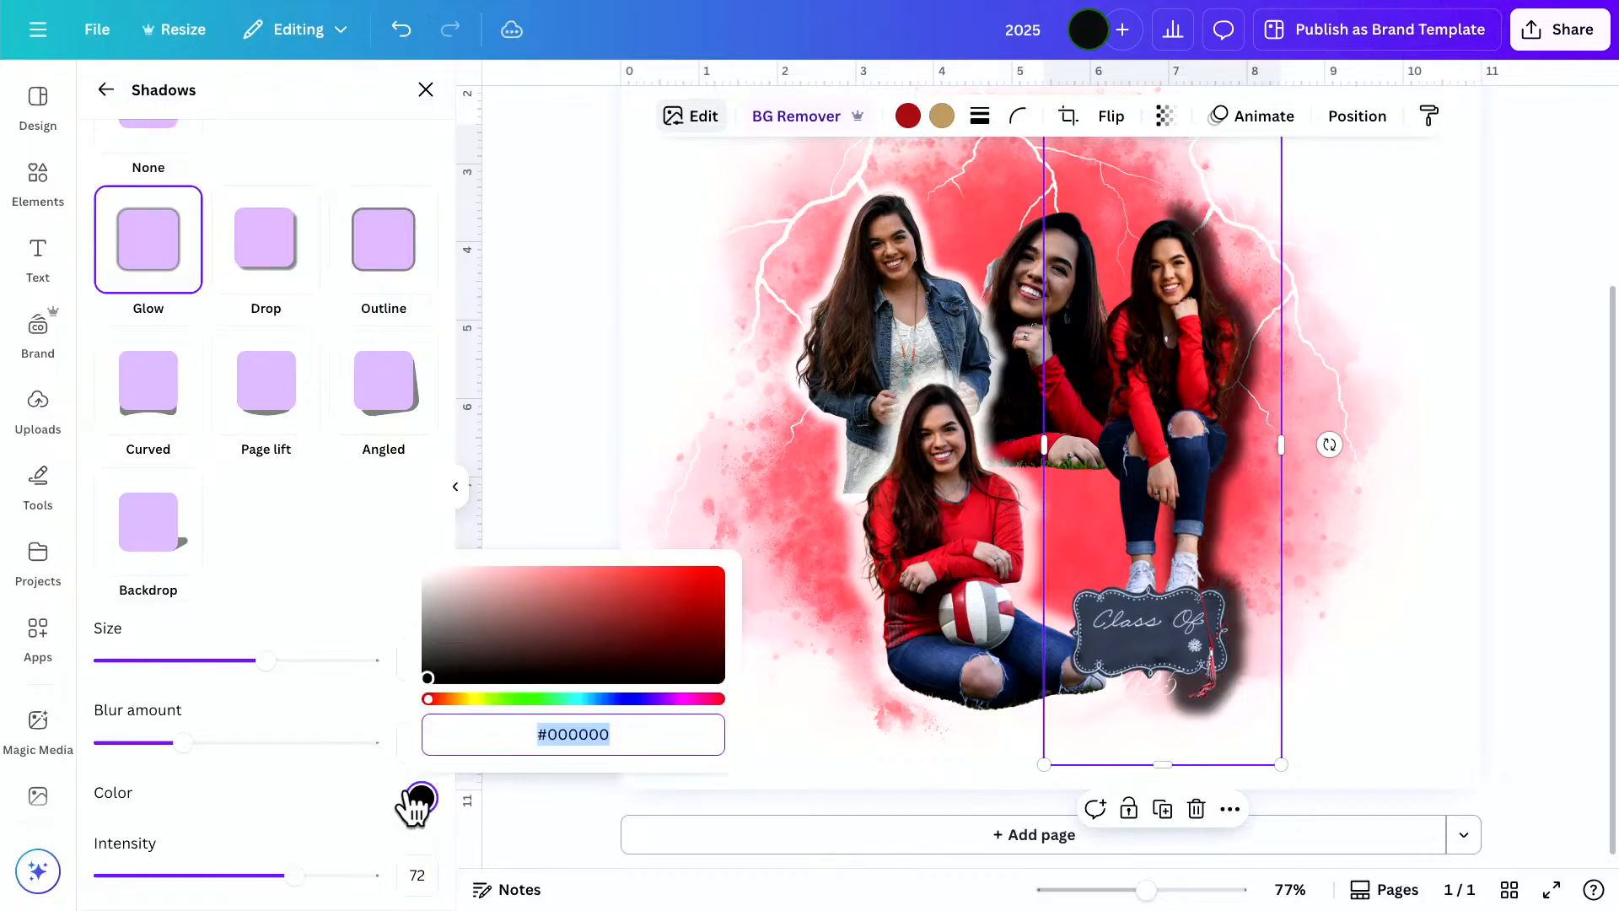
pyautogui.click(429, 582)
pyautogui.moveTo(430, 582); pyautogui.dragTo(352, 520)
pyautogui.click(549, 448)
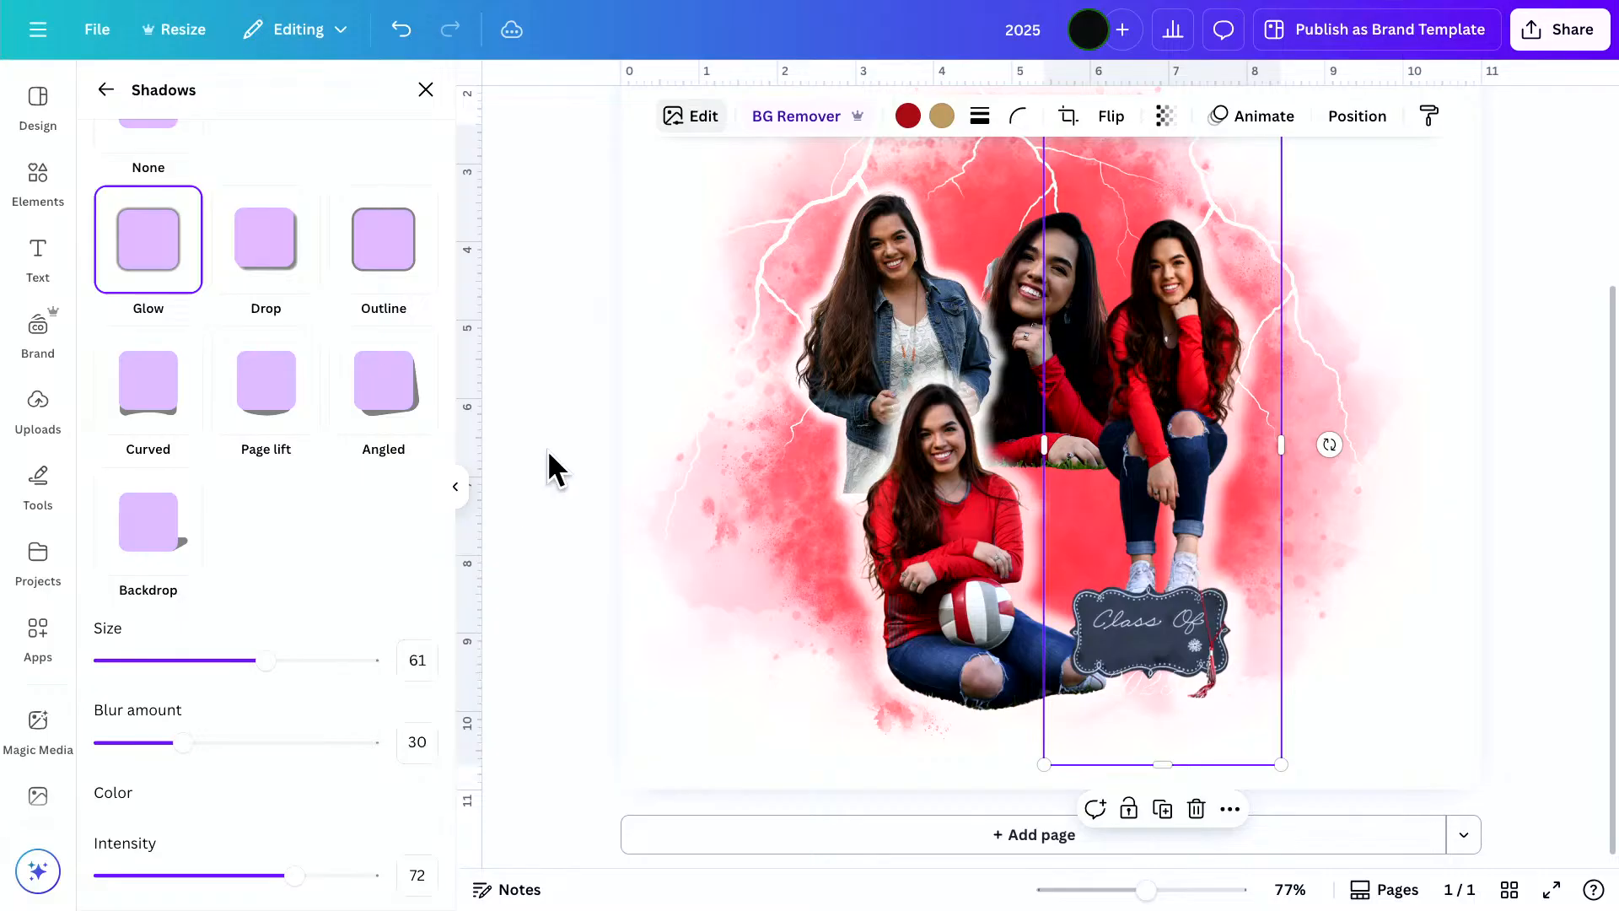
pyautogui.click(548, 449)
pyautogui.click(548, 451)
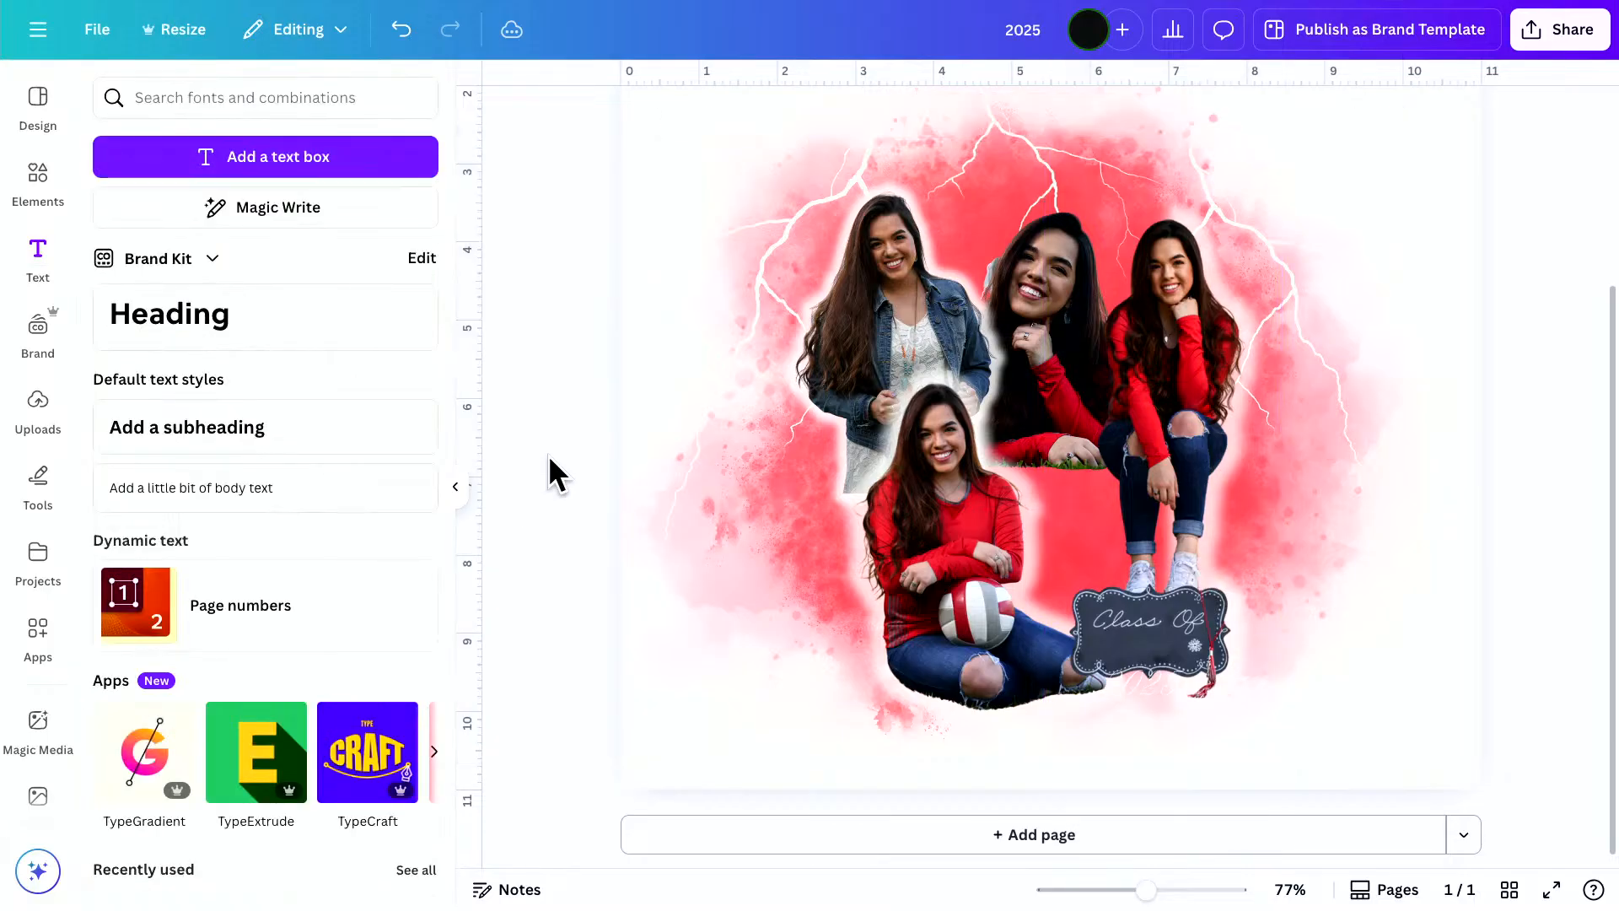
# Select the middle chin-on-hand photo from the layer list and apply a Glow shadow to it
pyautogui.click(1217, 357)
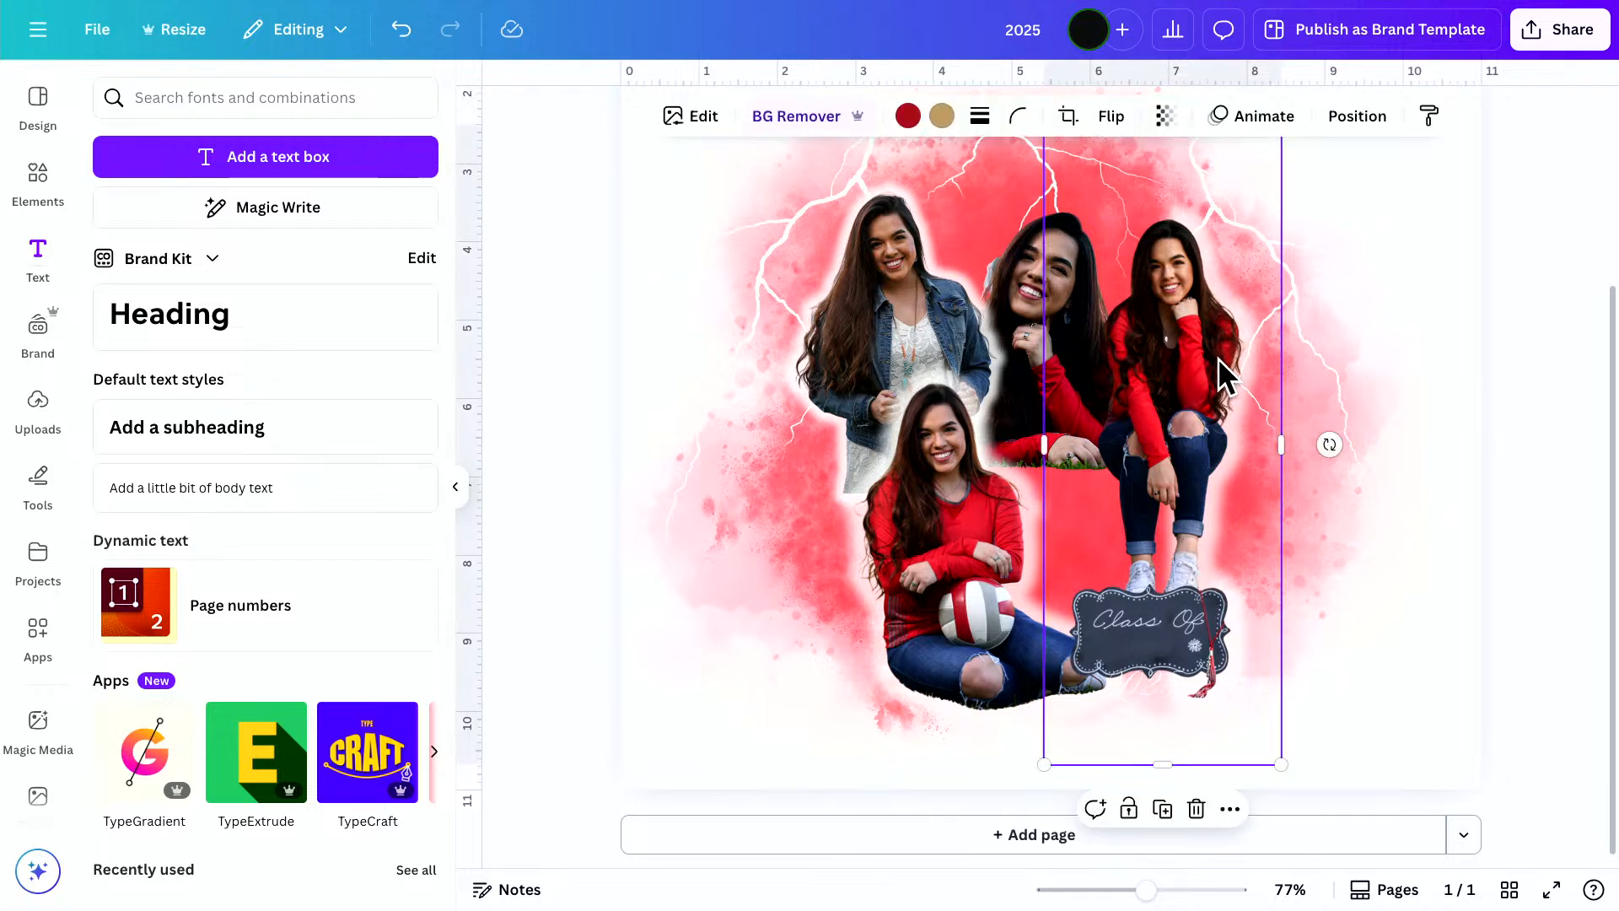
pyautogui.click(1357, 118)
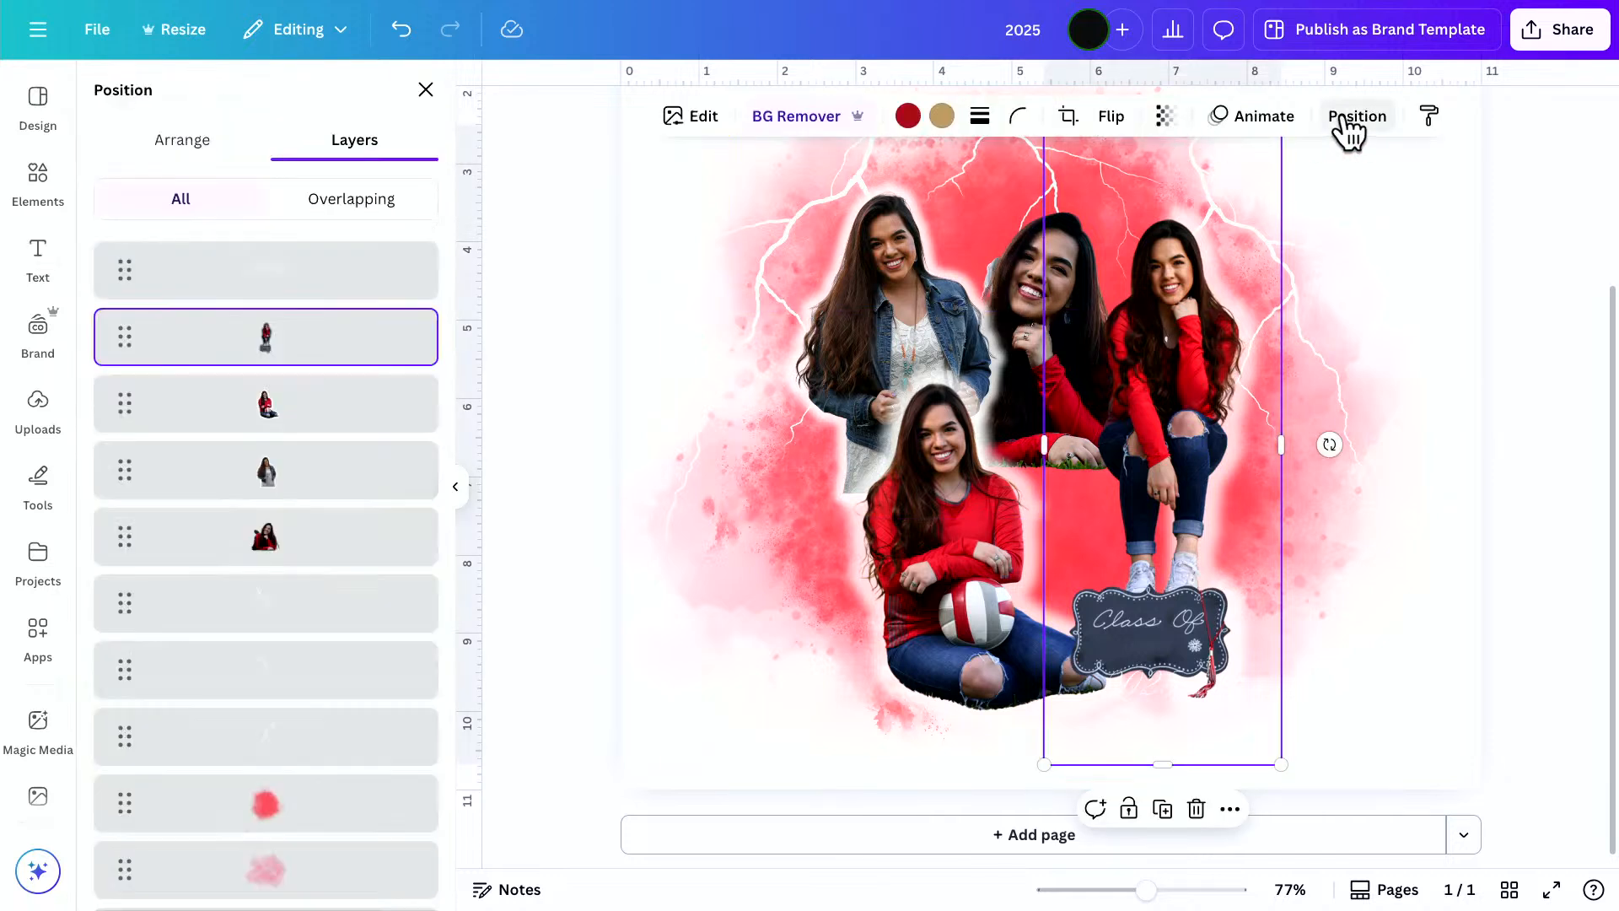
pyautogui.click(192, 561)
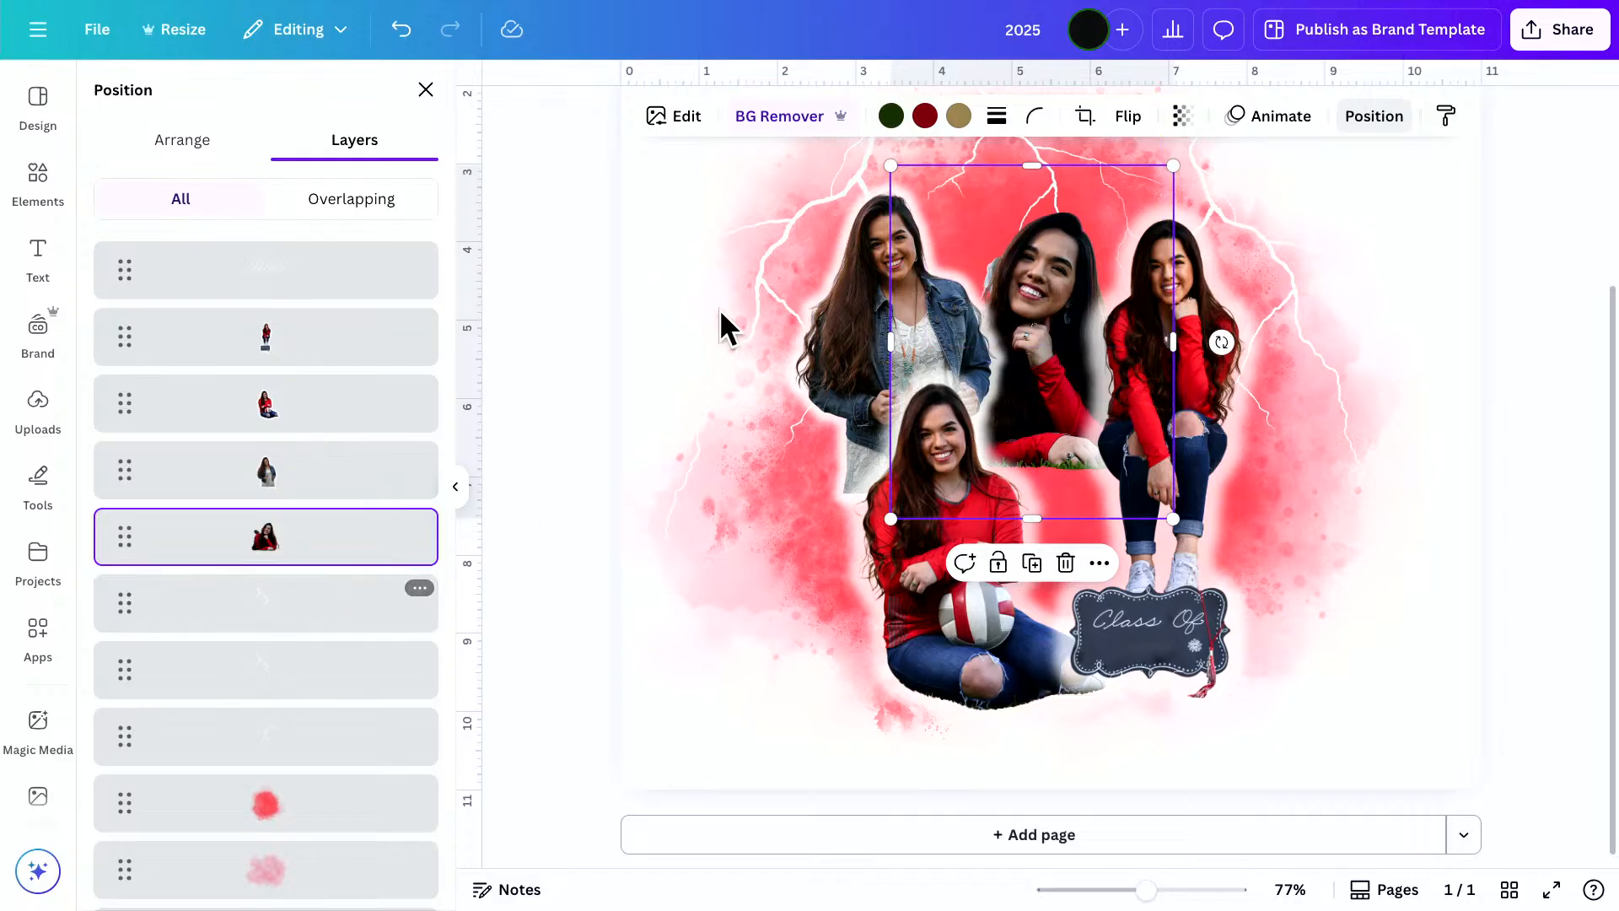
pyautogui.click(681, 122)
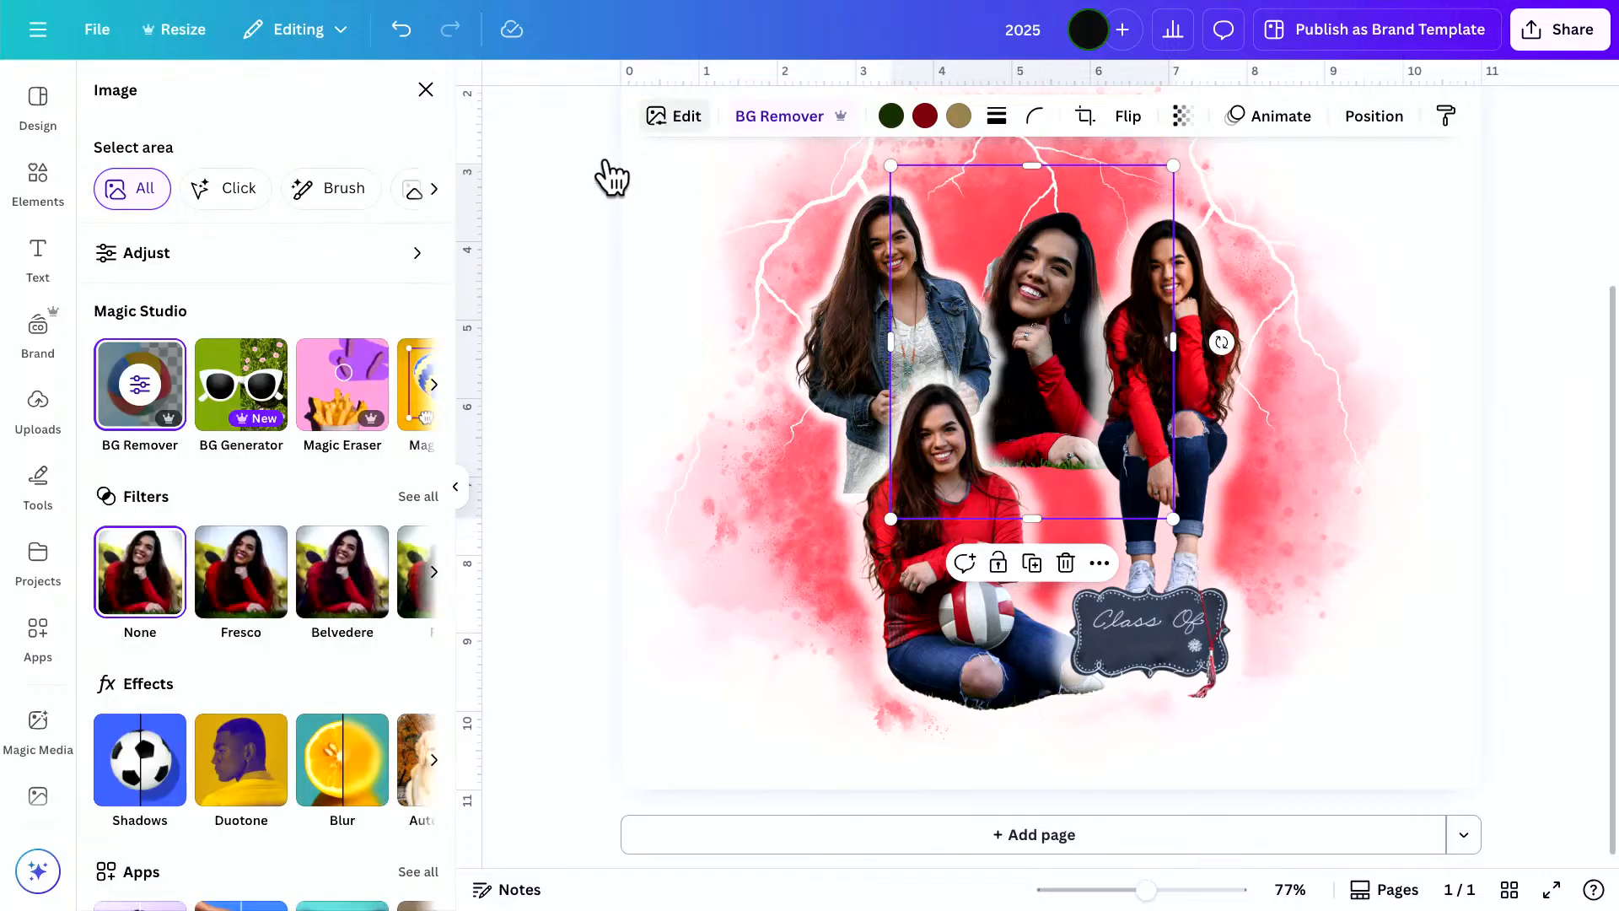
pyautogui.click(142, 756)
pyautogui.click(126, 337)
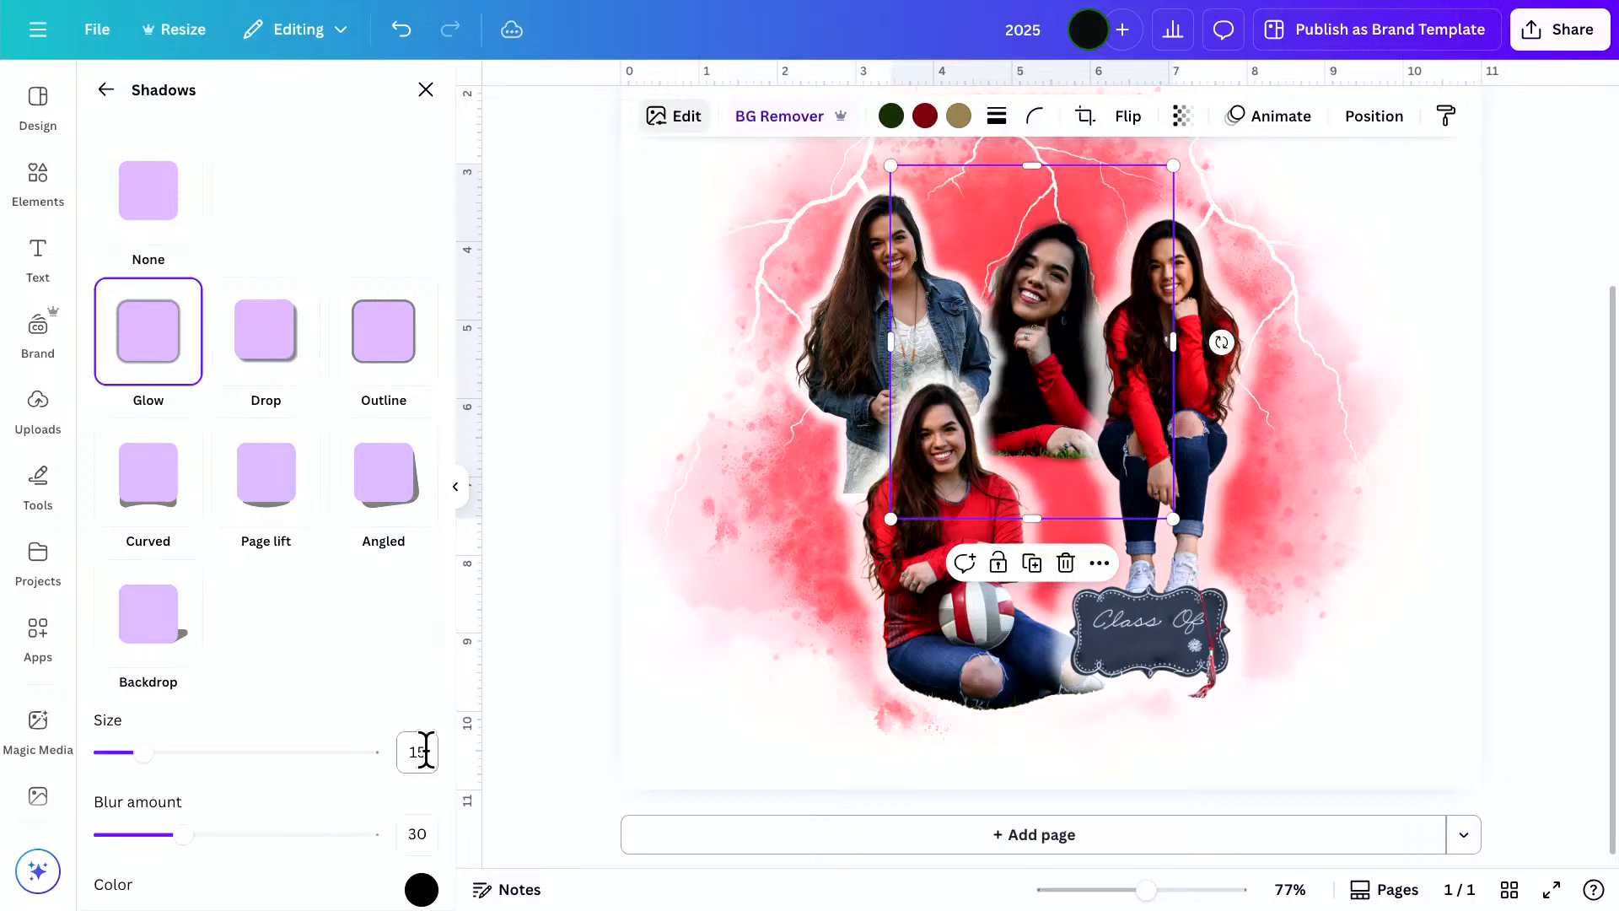
# Set the middle photo's glow size to 61 and its intensity to 72
pyautogui.click(425, 751)
pyautogui.write('61')
pyautogui.press('Return')
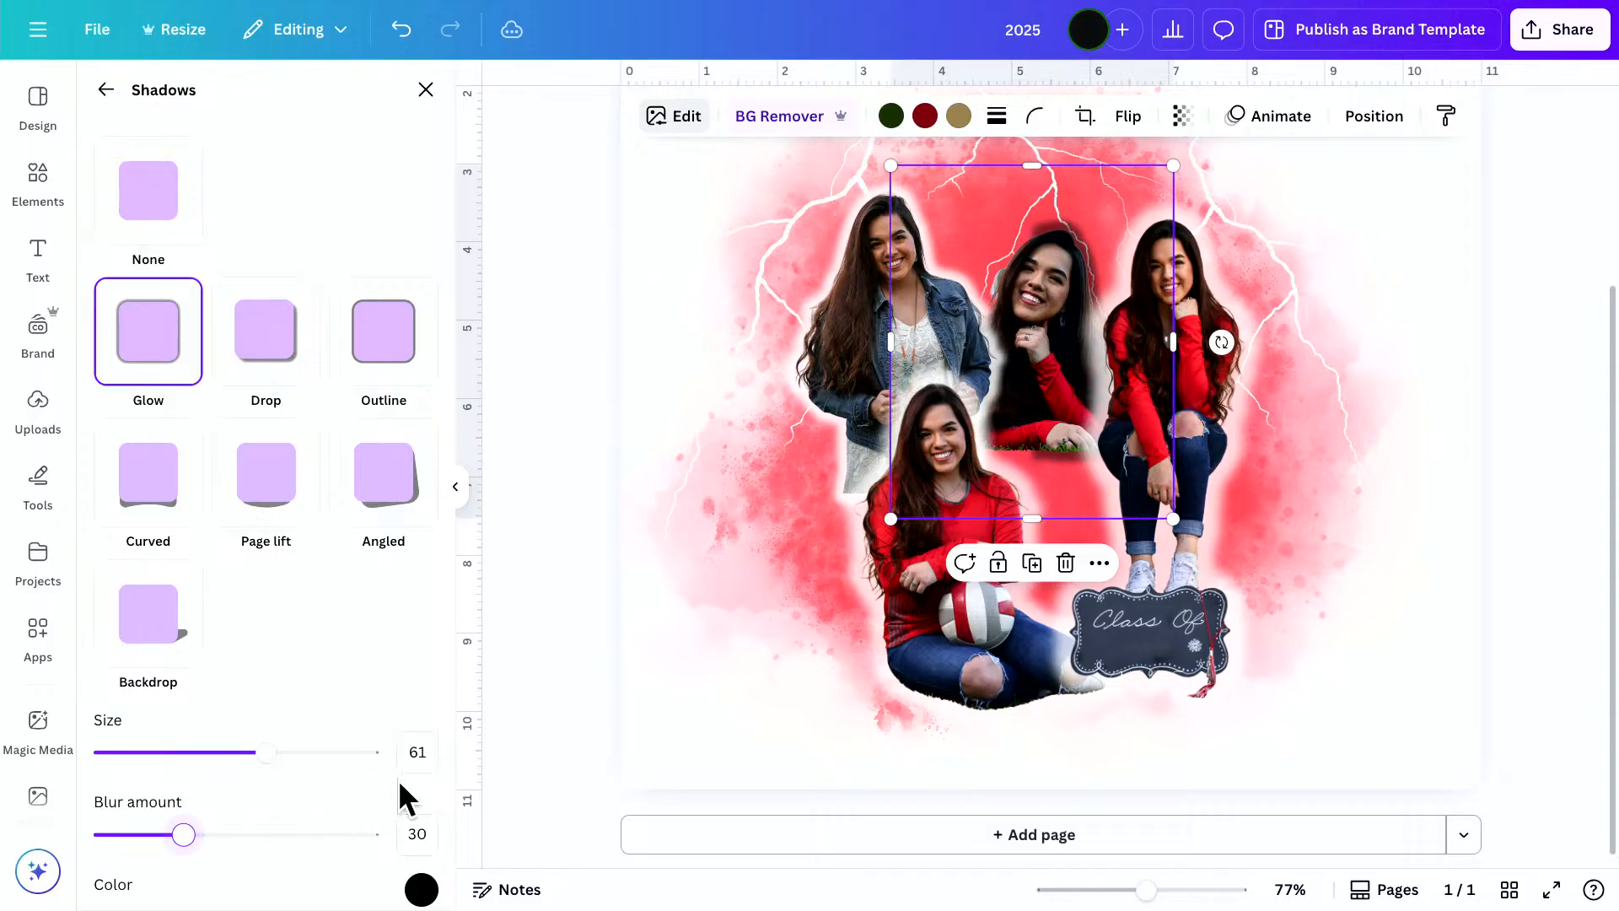
pyautogui.scroll(-2, 413, 810)
pyautogui.click(430, 870)
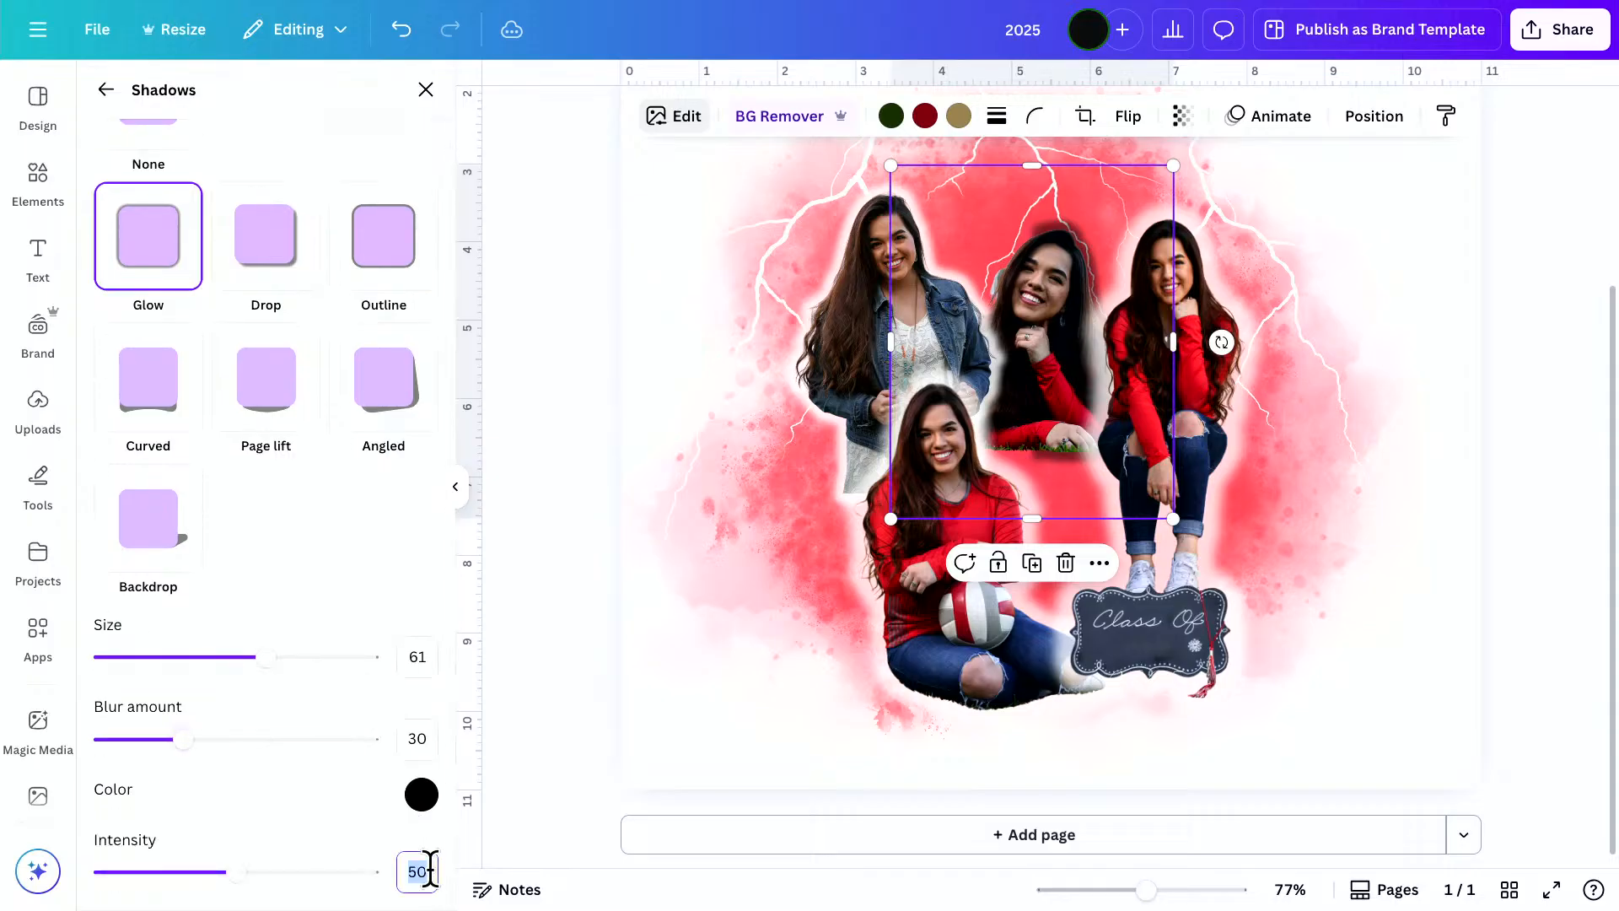
pyautogui.write('72')
pyautogui.press('Return')
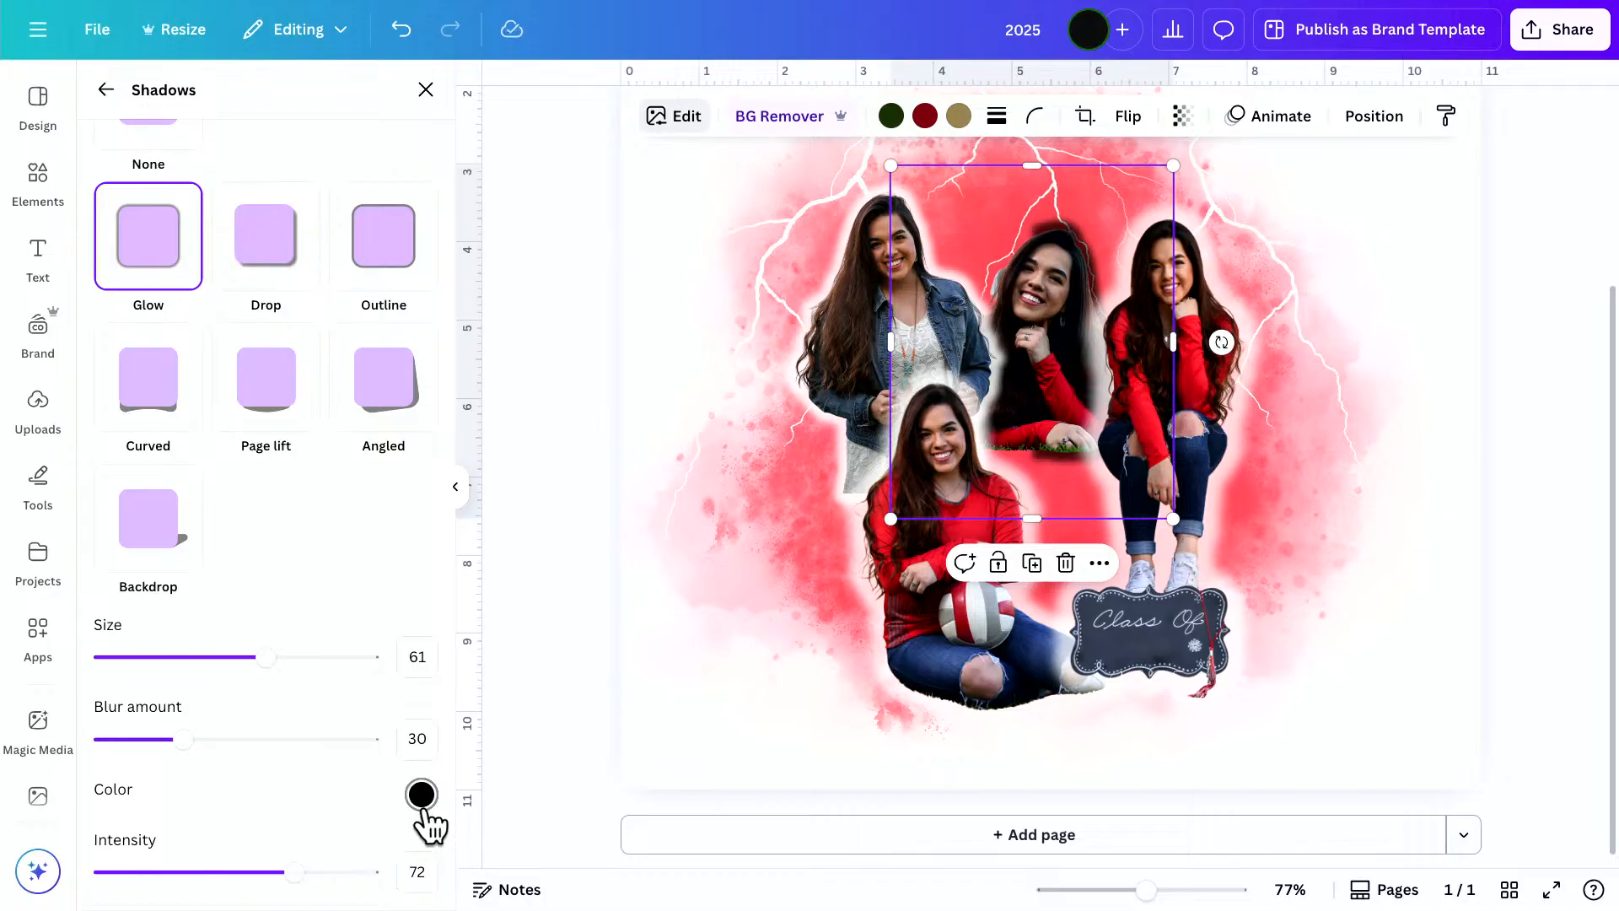
# Change the glow color of the middle photo to white and close the color choice
pyautogui.click(422, 794)
pyautogui.click(451, 586)
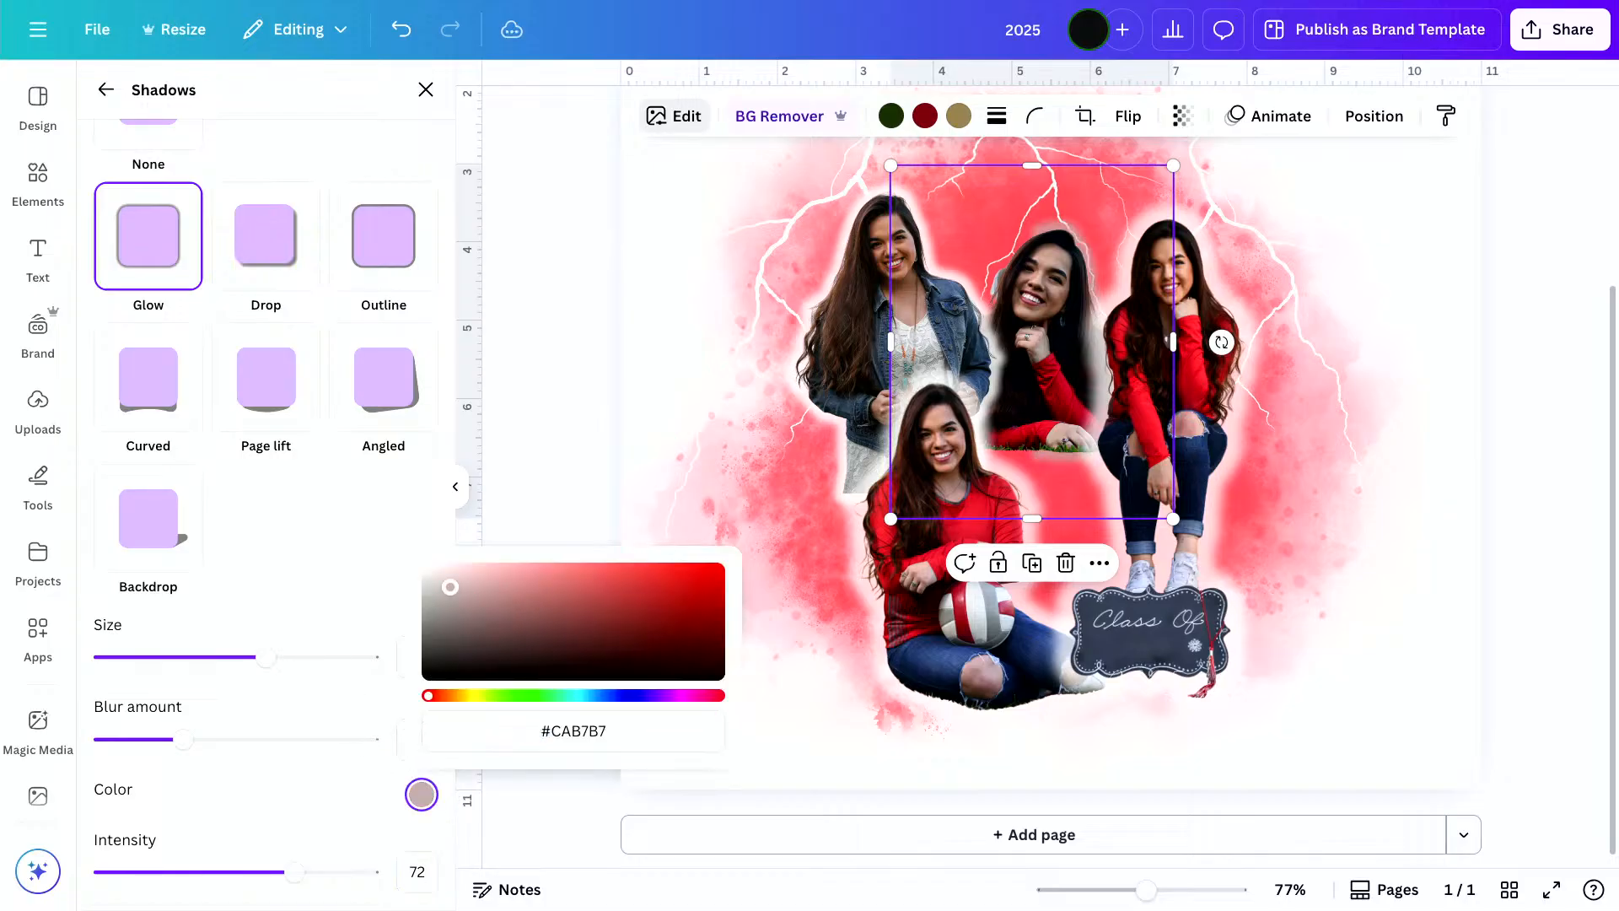
pyautogui.moveTo(450, 586); pyautogui.dragTo(444, 583)
pyautogui.moveTo(382, 528); pyautogui.dragTo(409, 552)
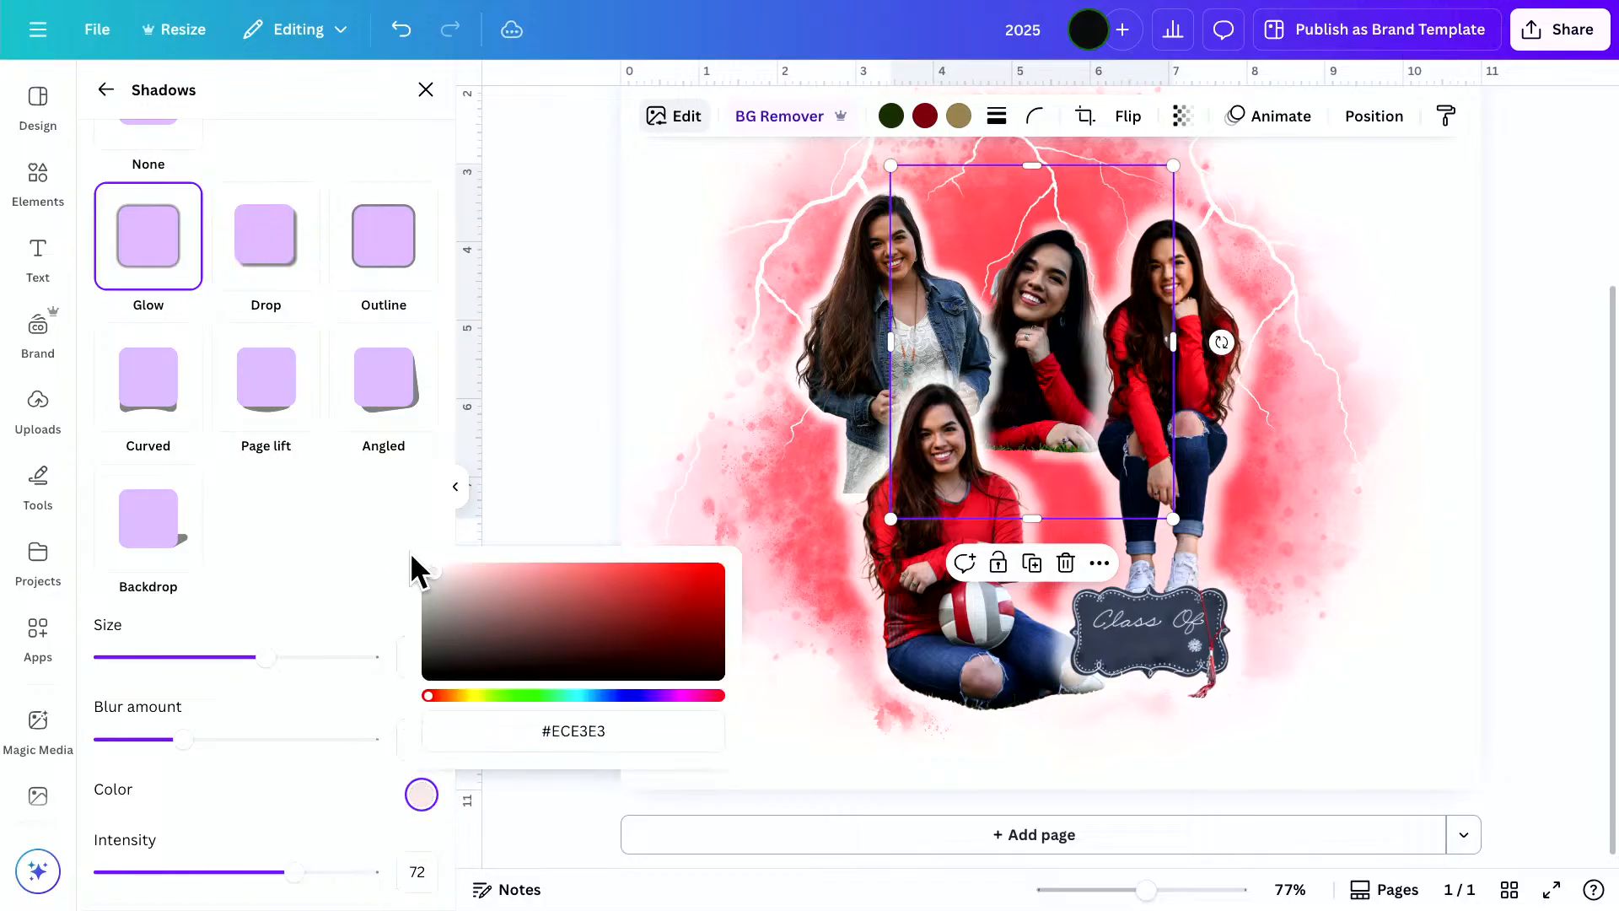
pyautogui.click(579, 244)
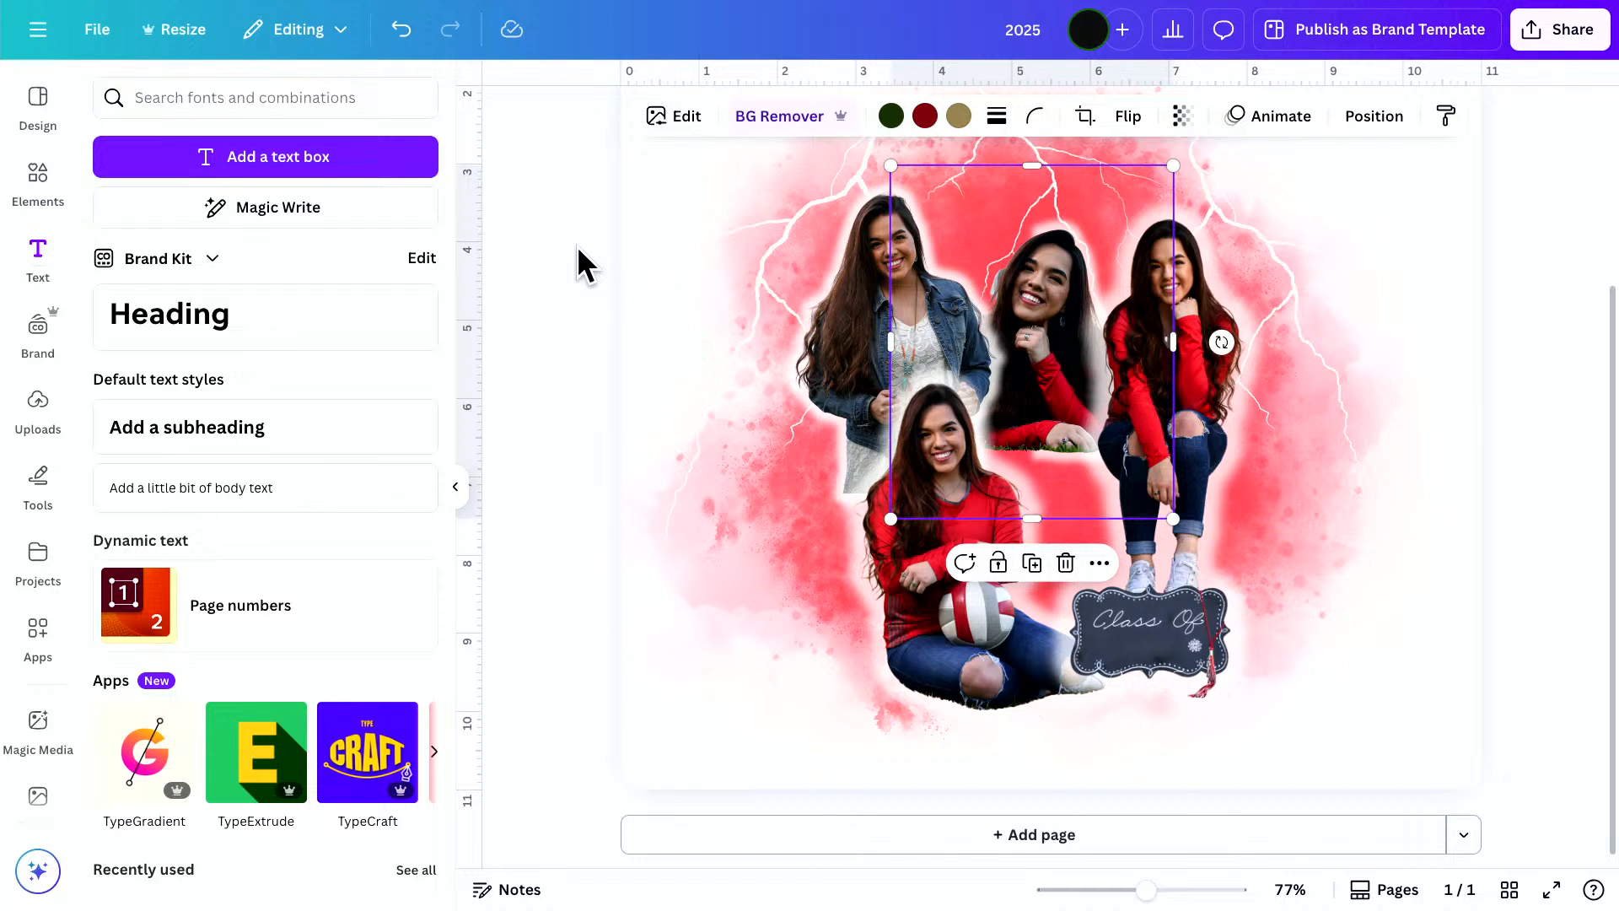
# Try sending the sign photo one layer backward, and restore its layer order
pyautogui.click(1197, 616)
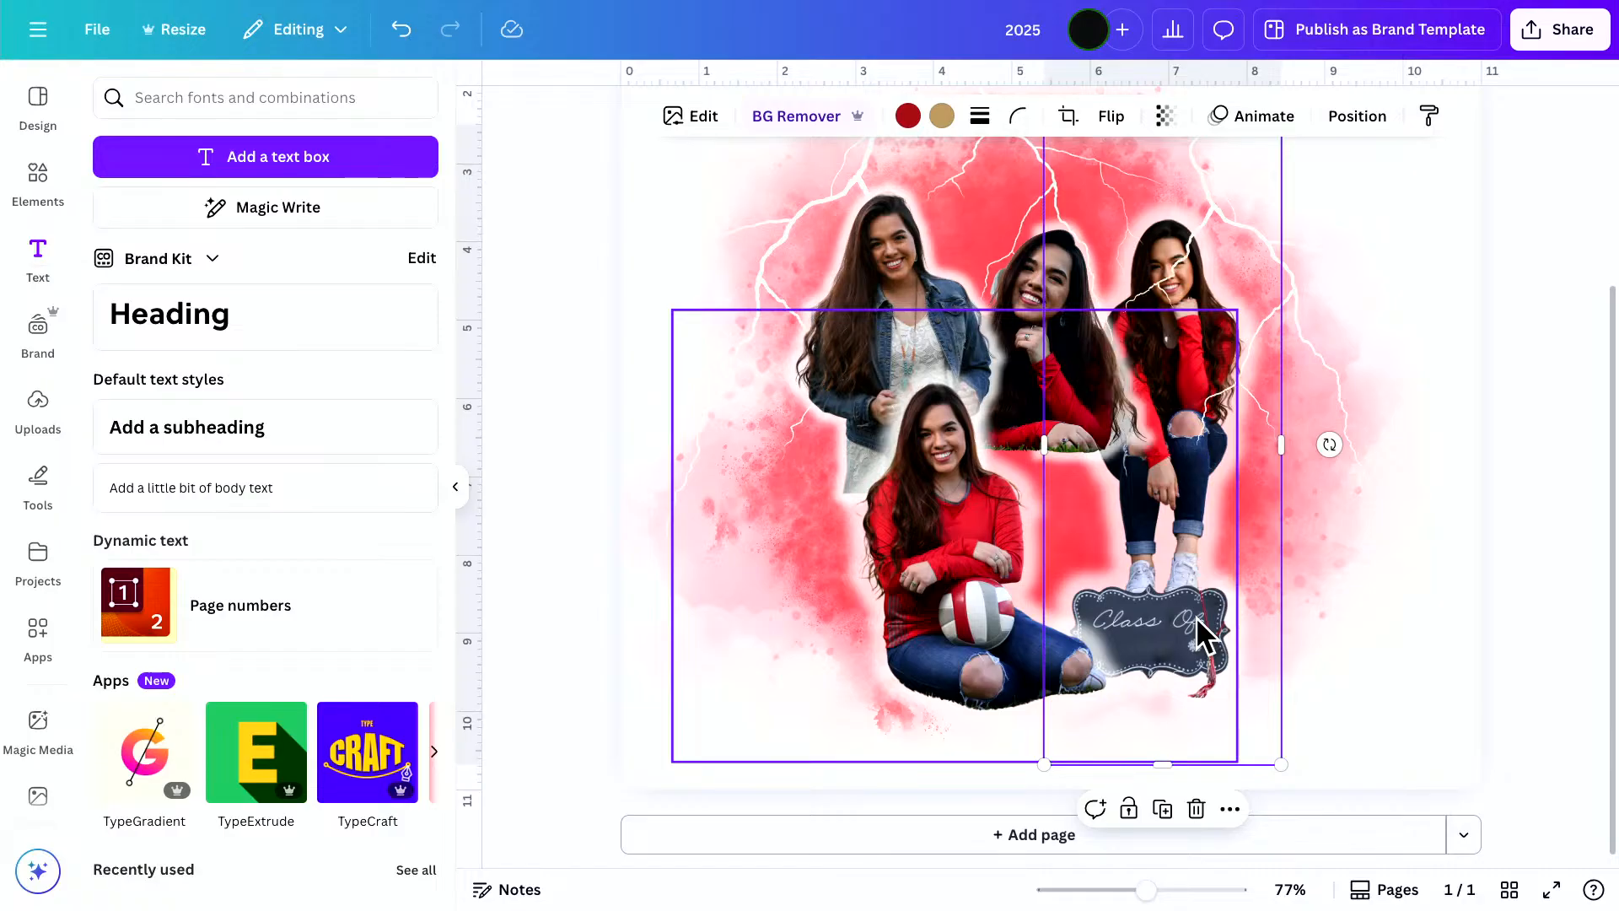
pyautogui.hotkey('ctrl', '[')
pyautogui.hotkey('ctrl', ']')
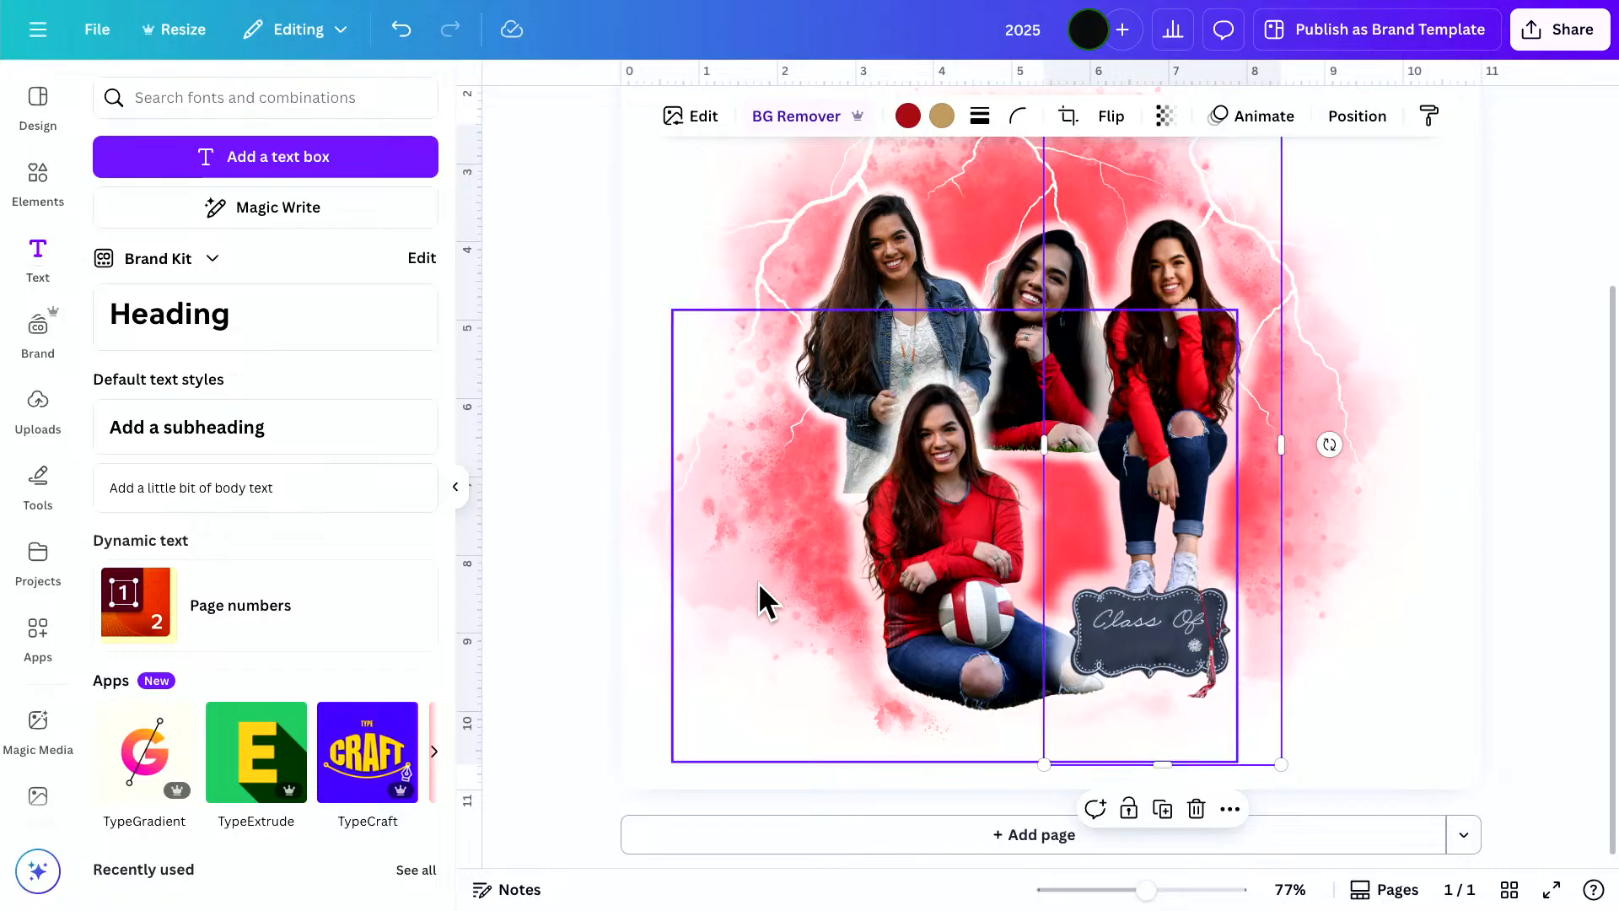
pyautogui.click(949, 569)
pyautogui.rightClick(948, 570)
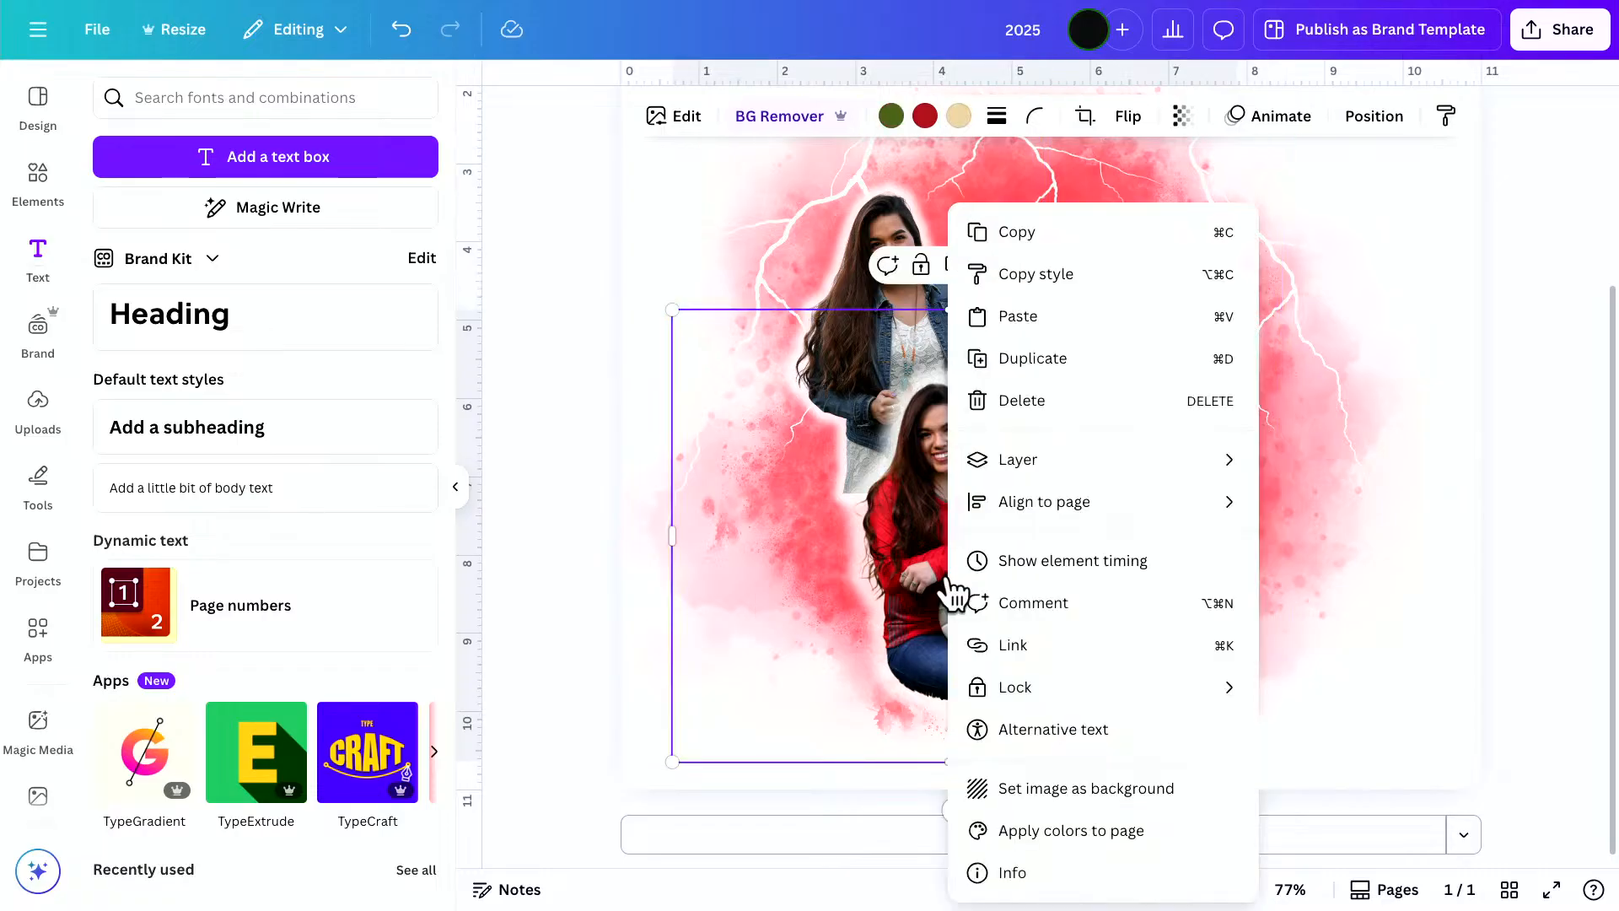
pyautogui.click(1017, 250)
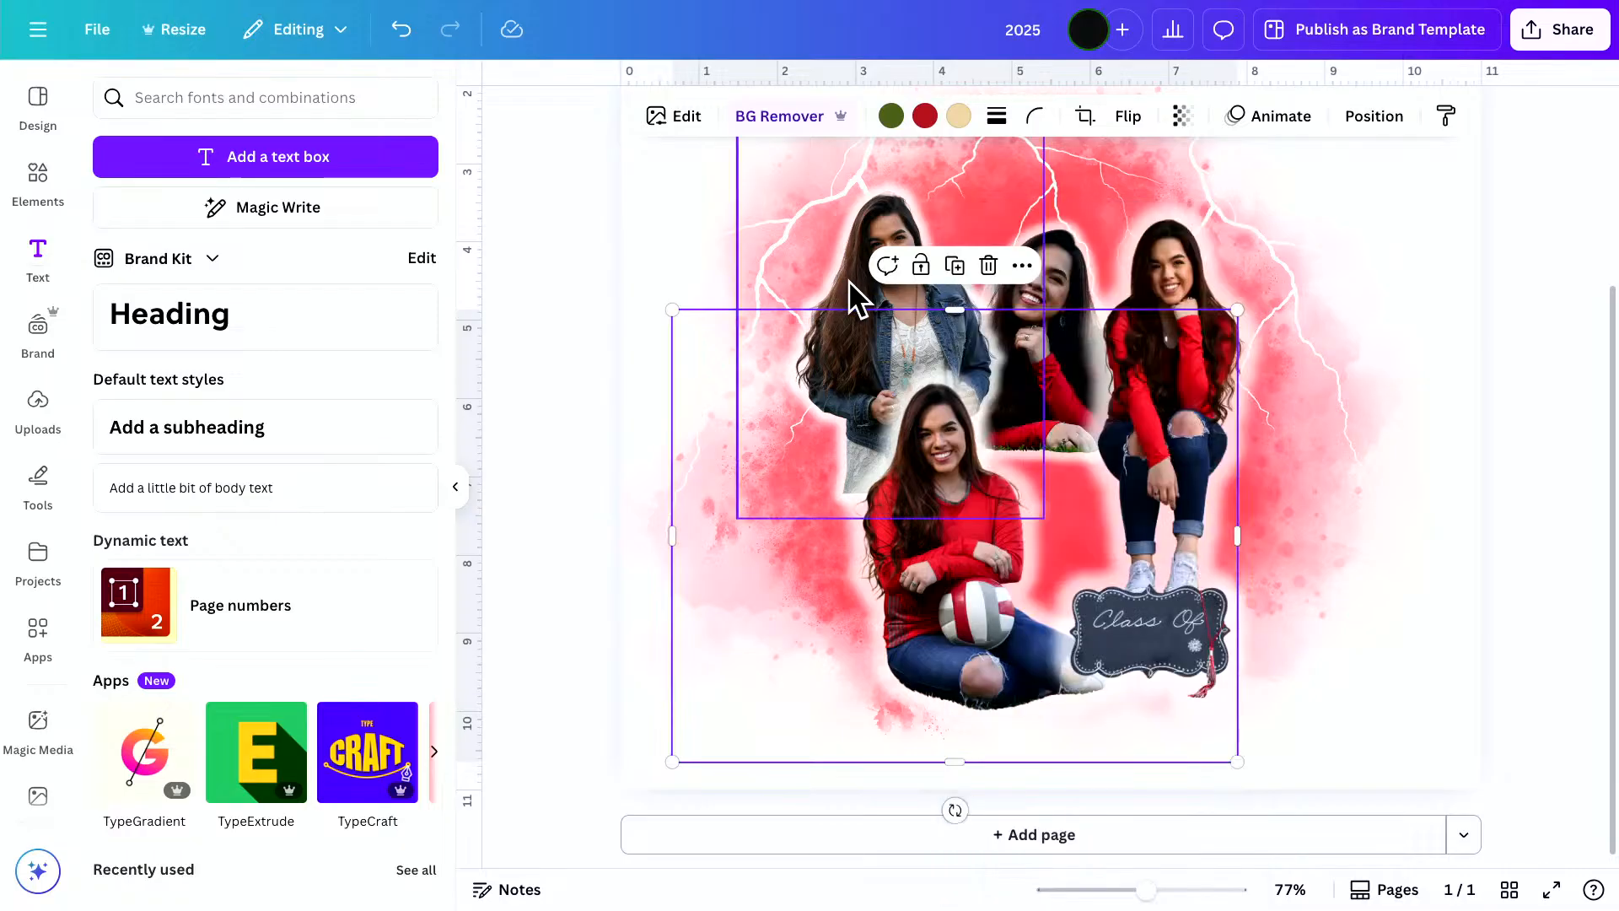
# Undo the recent layer-order changes to the sign photo and clear the selection
pyautogui.click(403, 34)
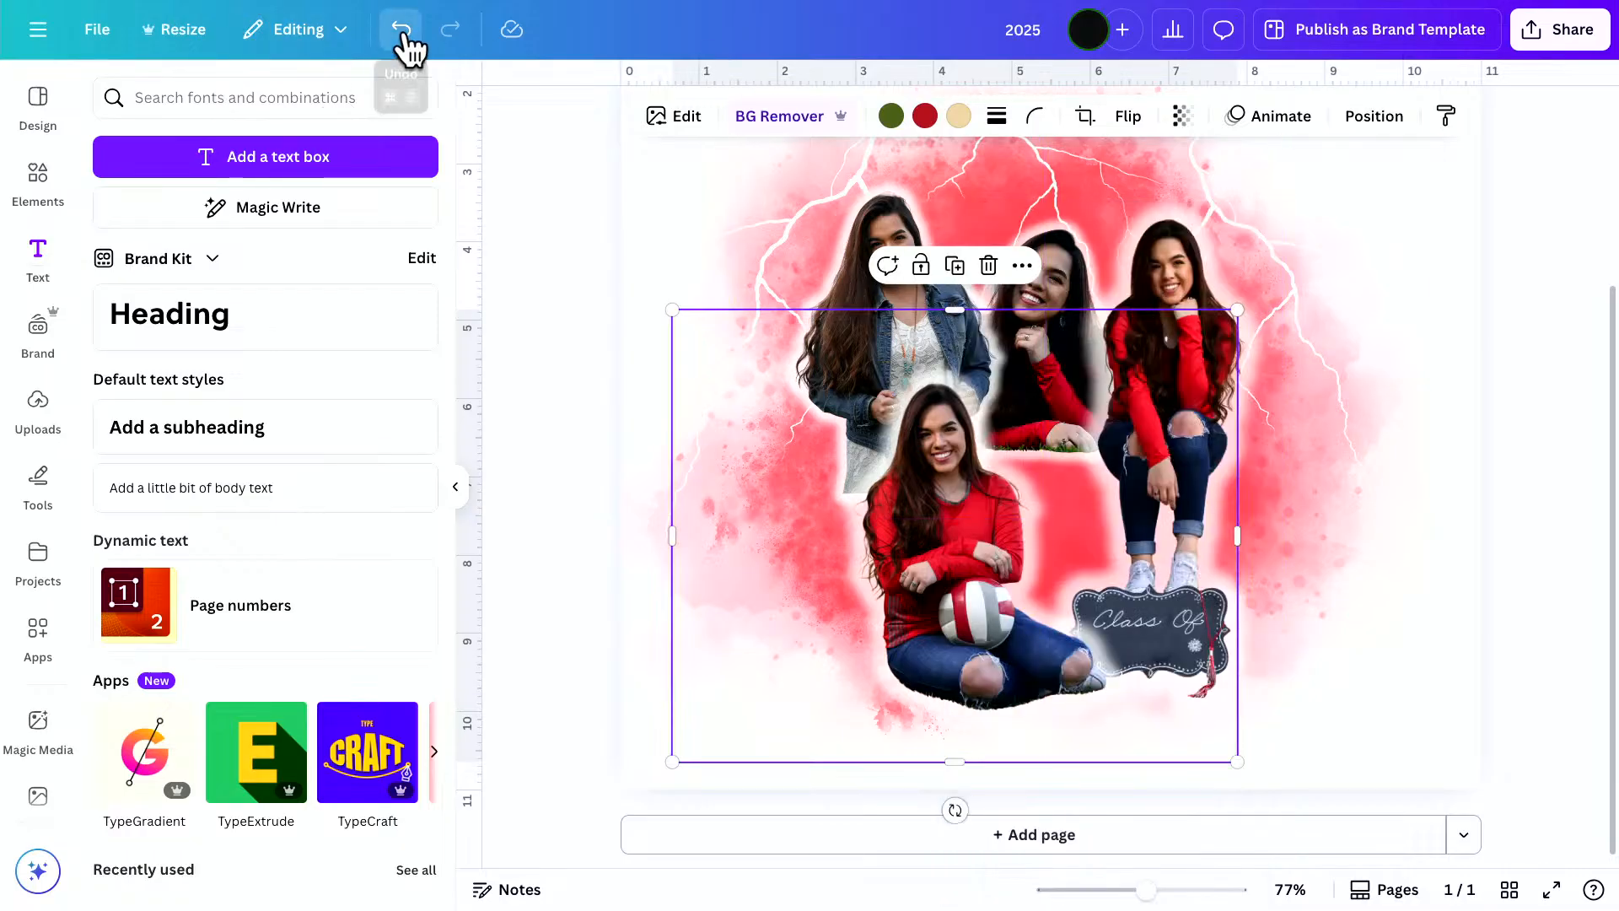
pyautogui.click(401, 33)
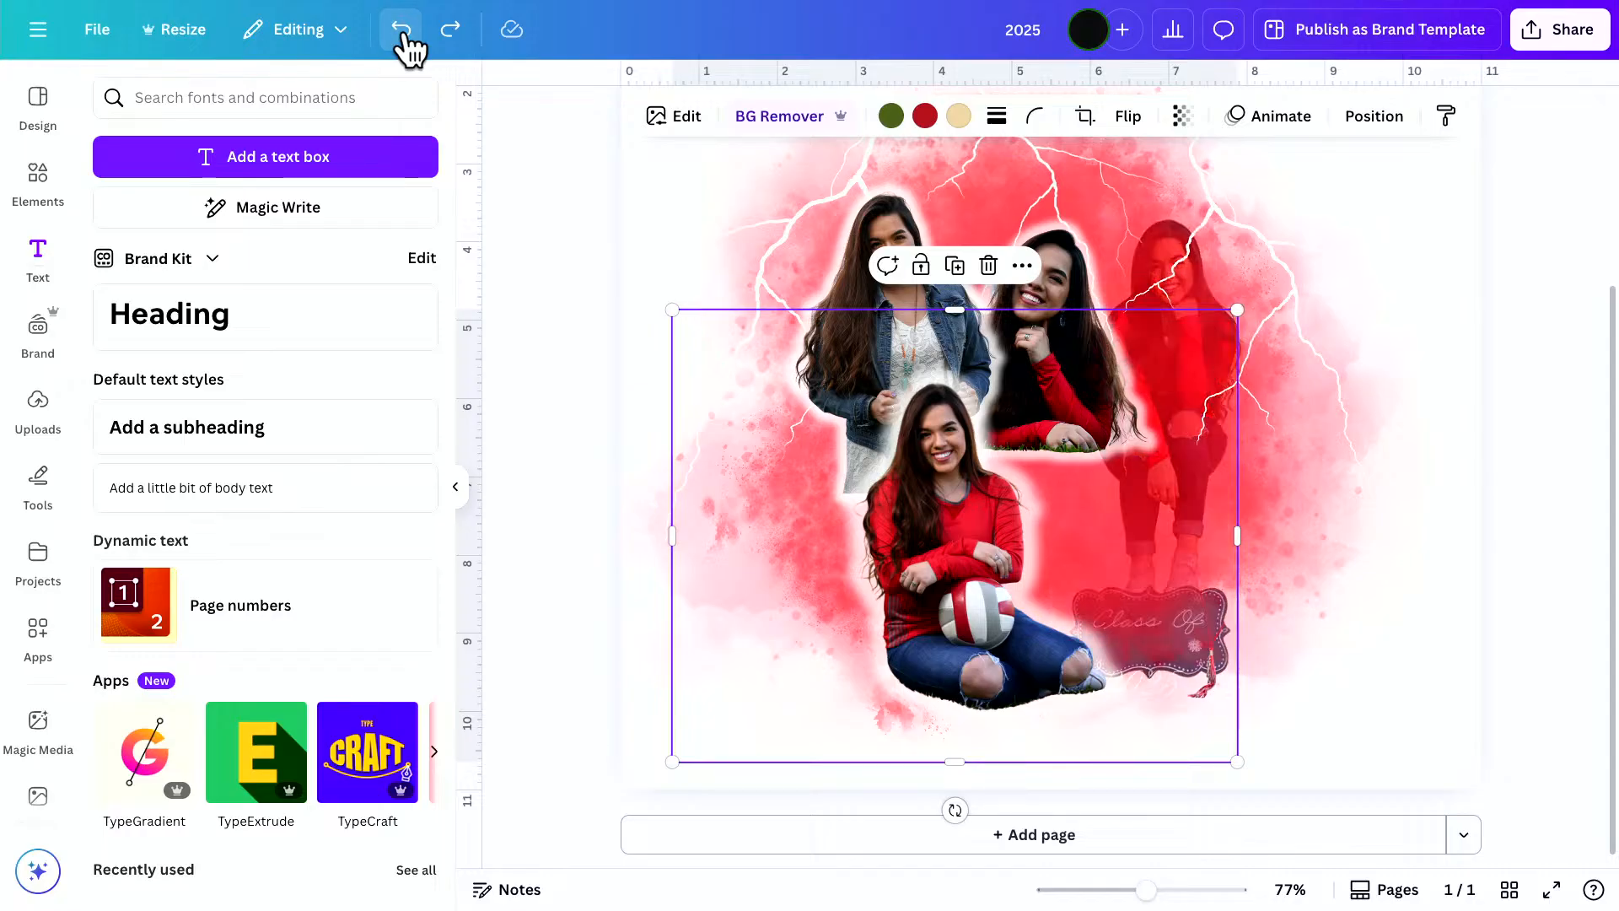
pyautogui.click(403, 35)
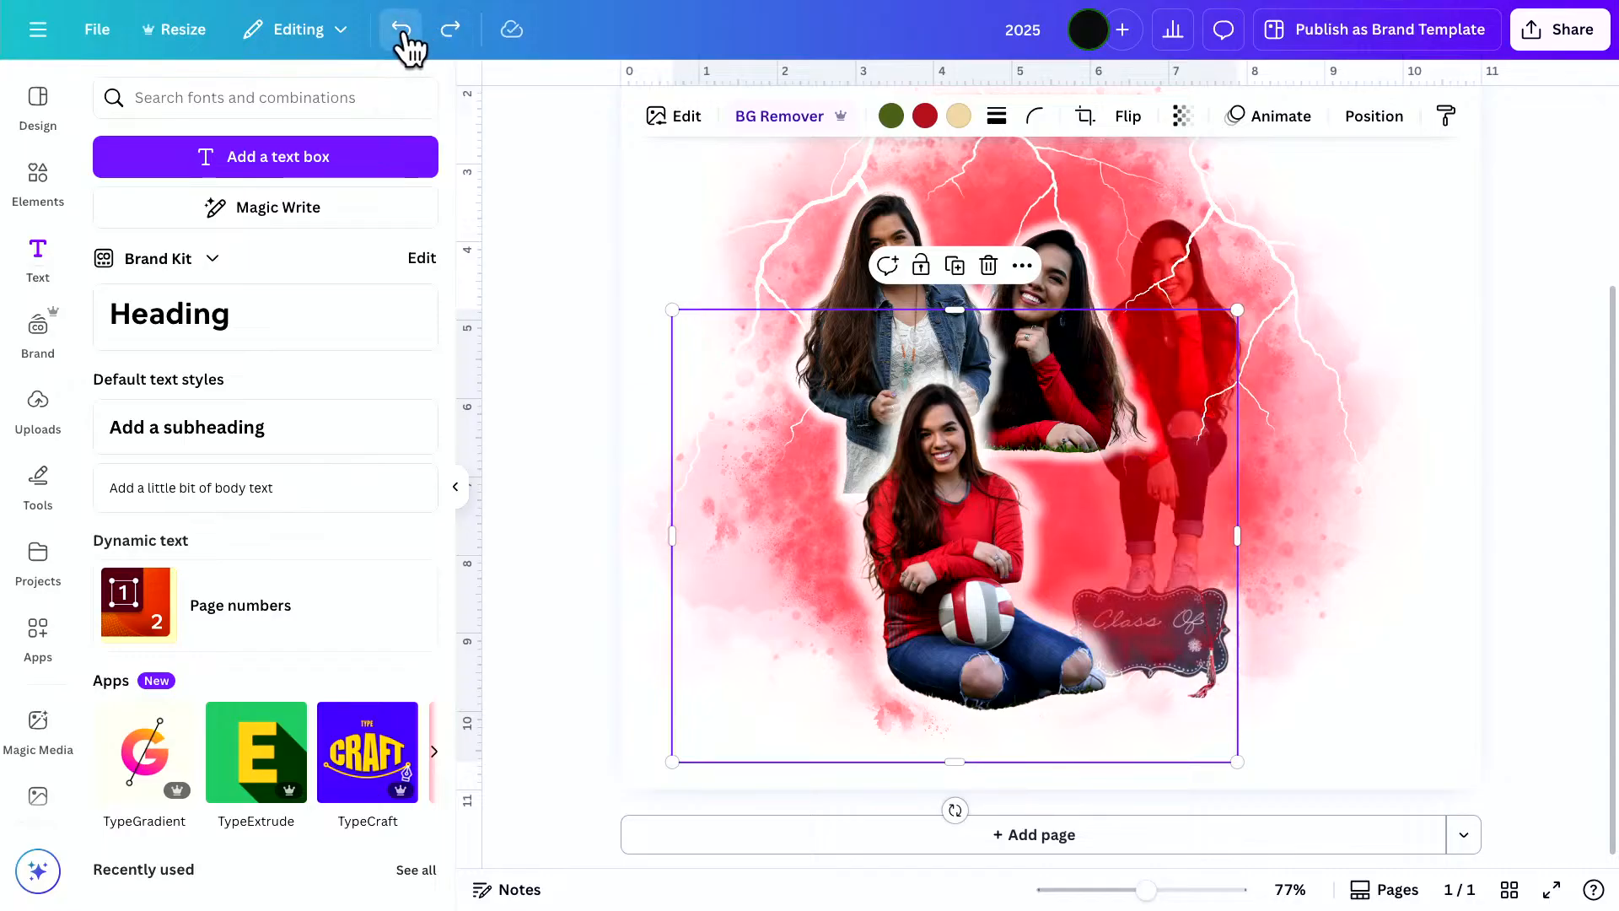
pyautogui.click(403, 35)
pyautogui.click(403, 35)
pyautogui.click(403, 35)
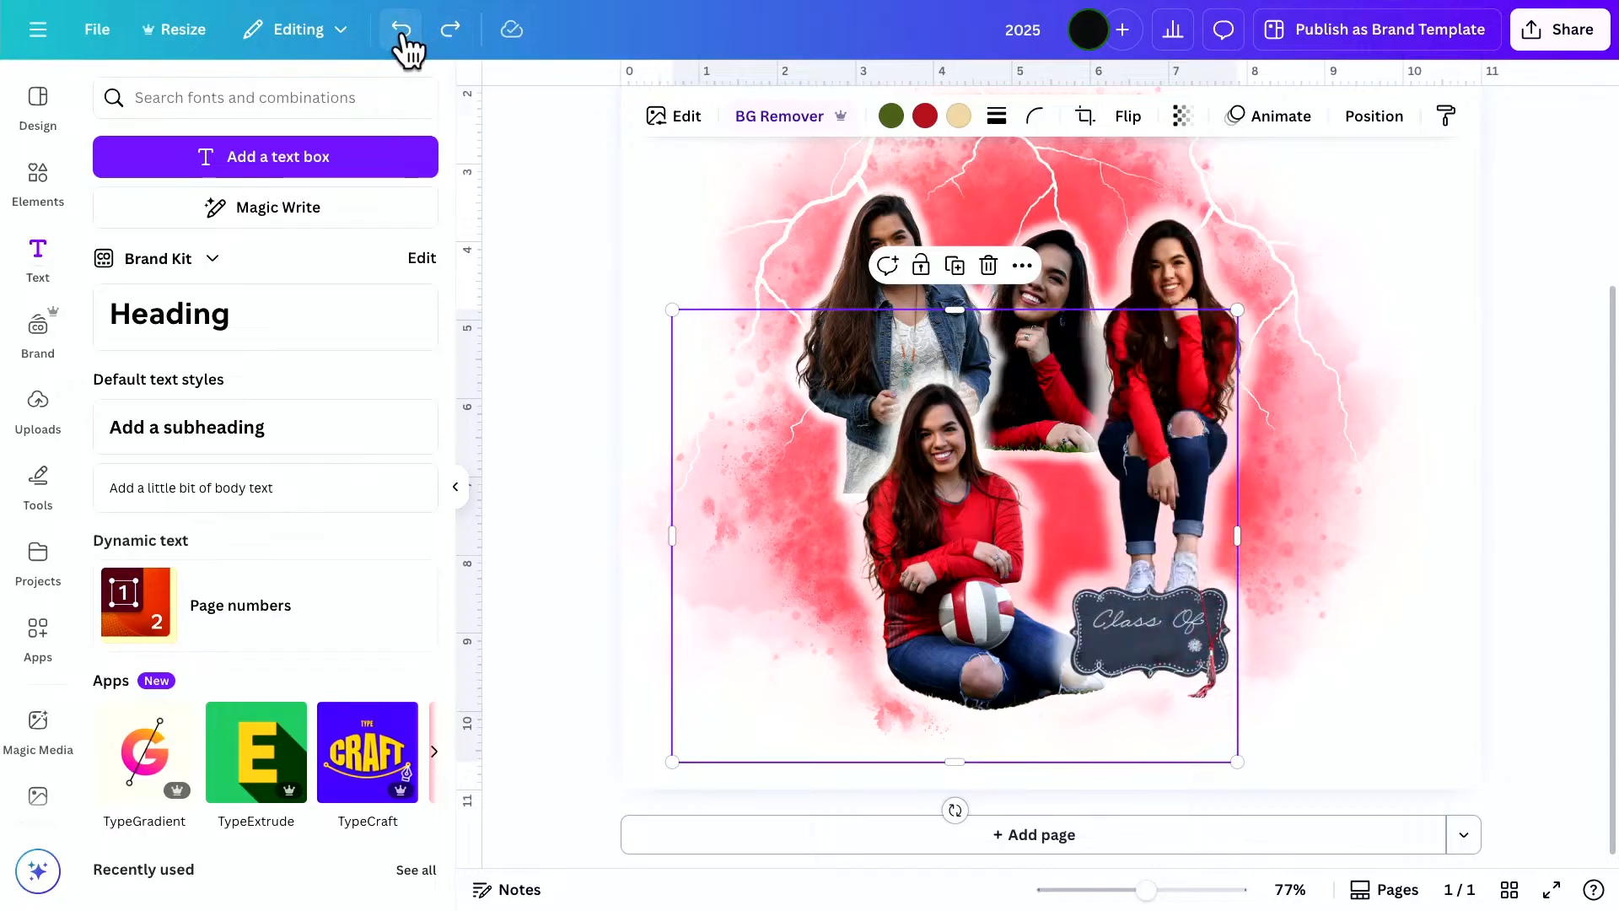
pyautogui.click(403, 35)
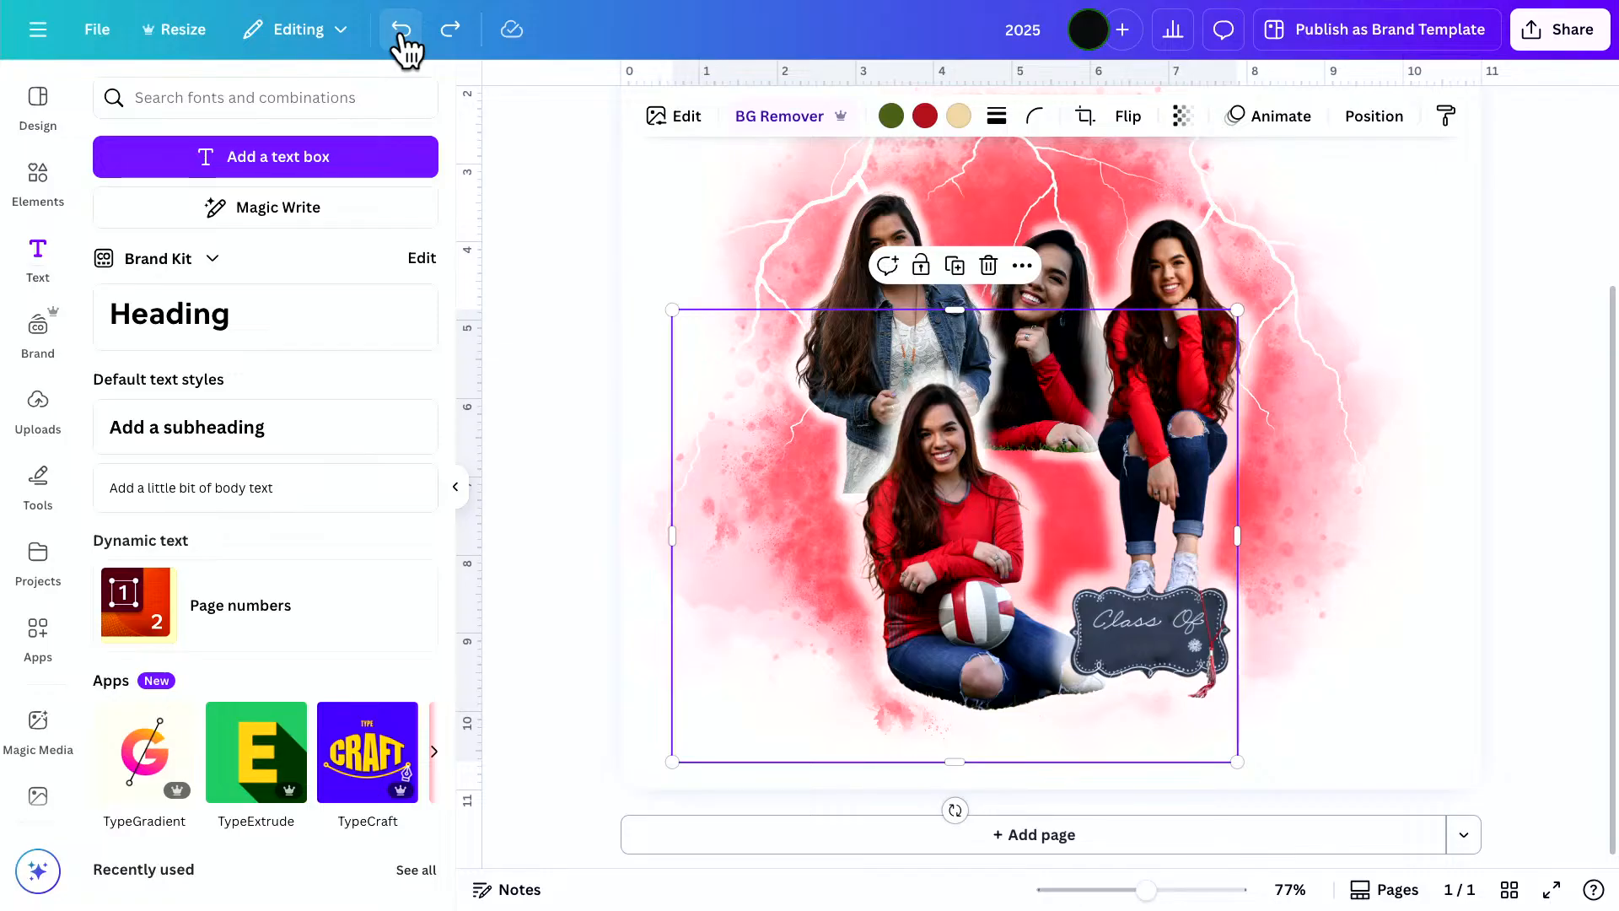
pyautogui.click(1502, 609)
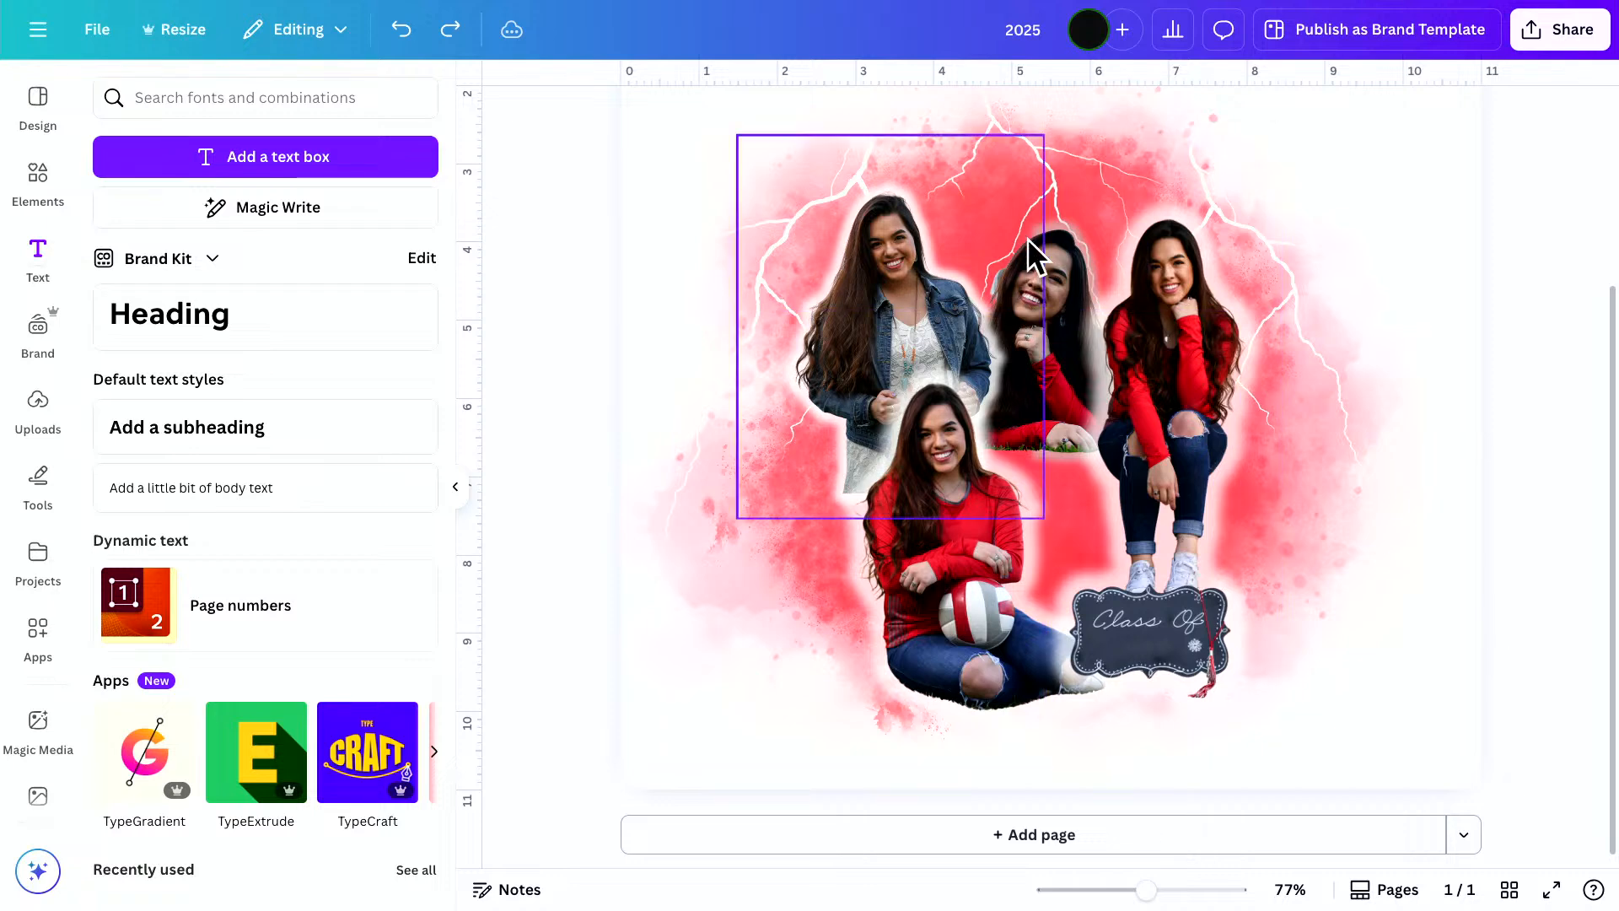
# Try moving the sign photo aside to uncover the middle chin-on-hand photo, and undo the move
pyautogui.click(1055, 240)
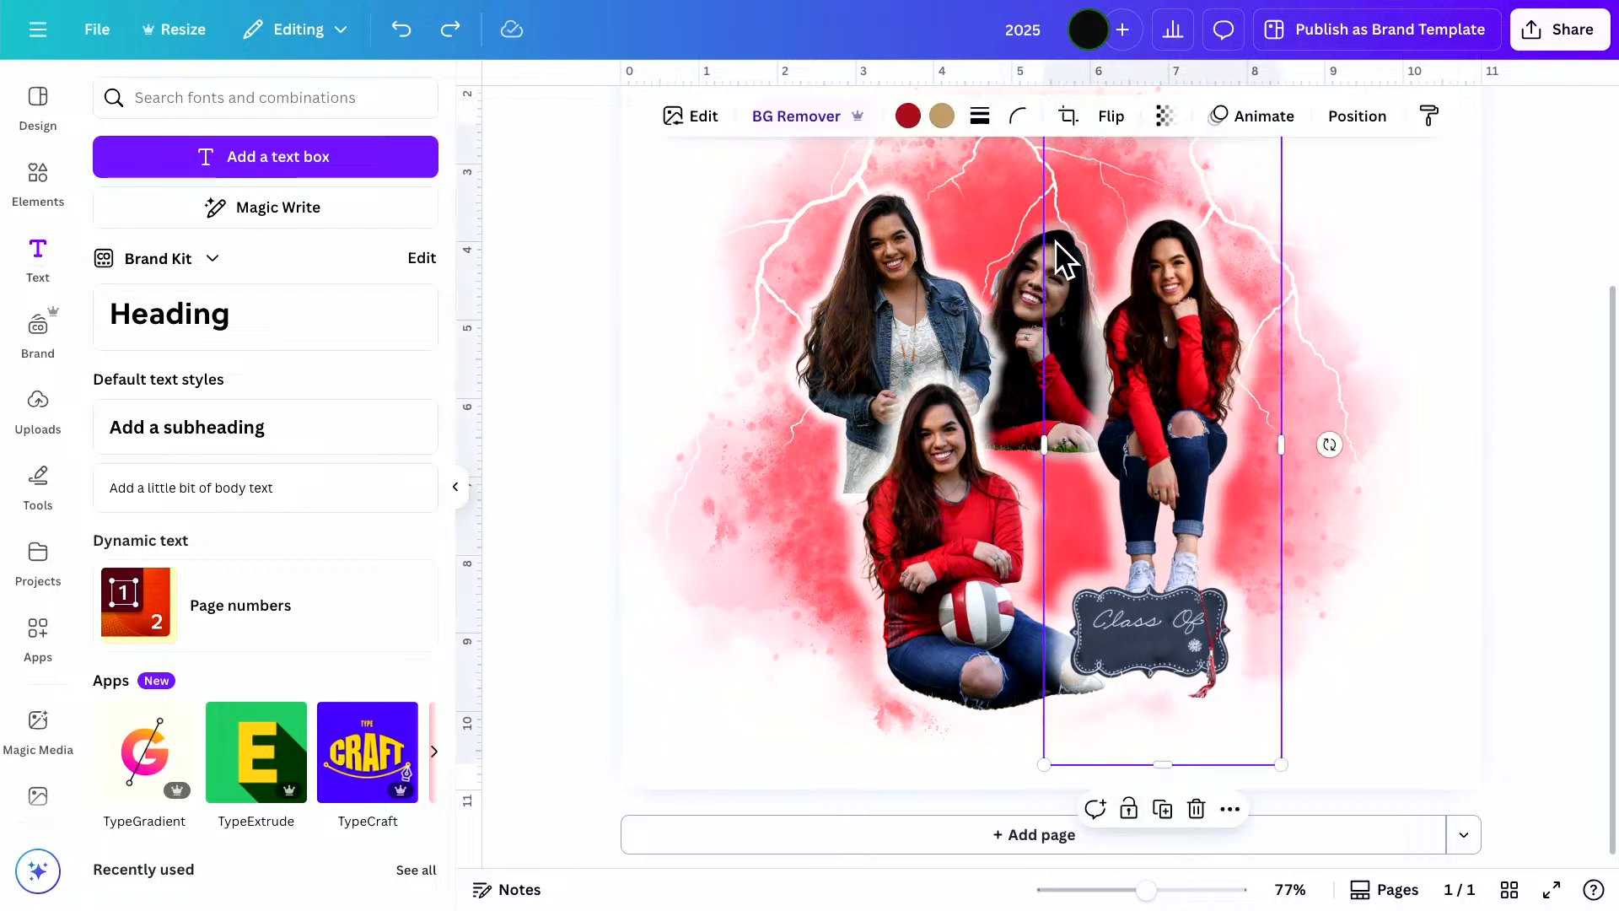
pyautogui.moveTo(1151, 308); pyautogui.dragTo(1272, 311)
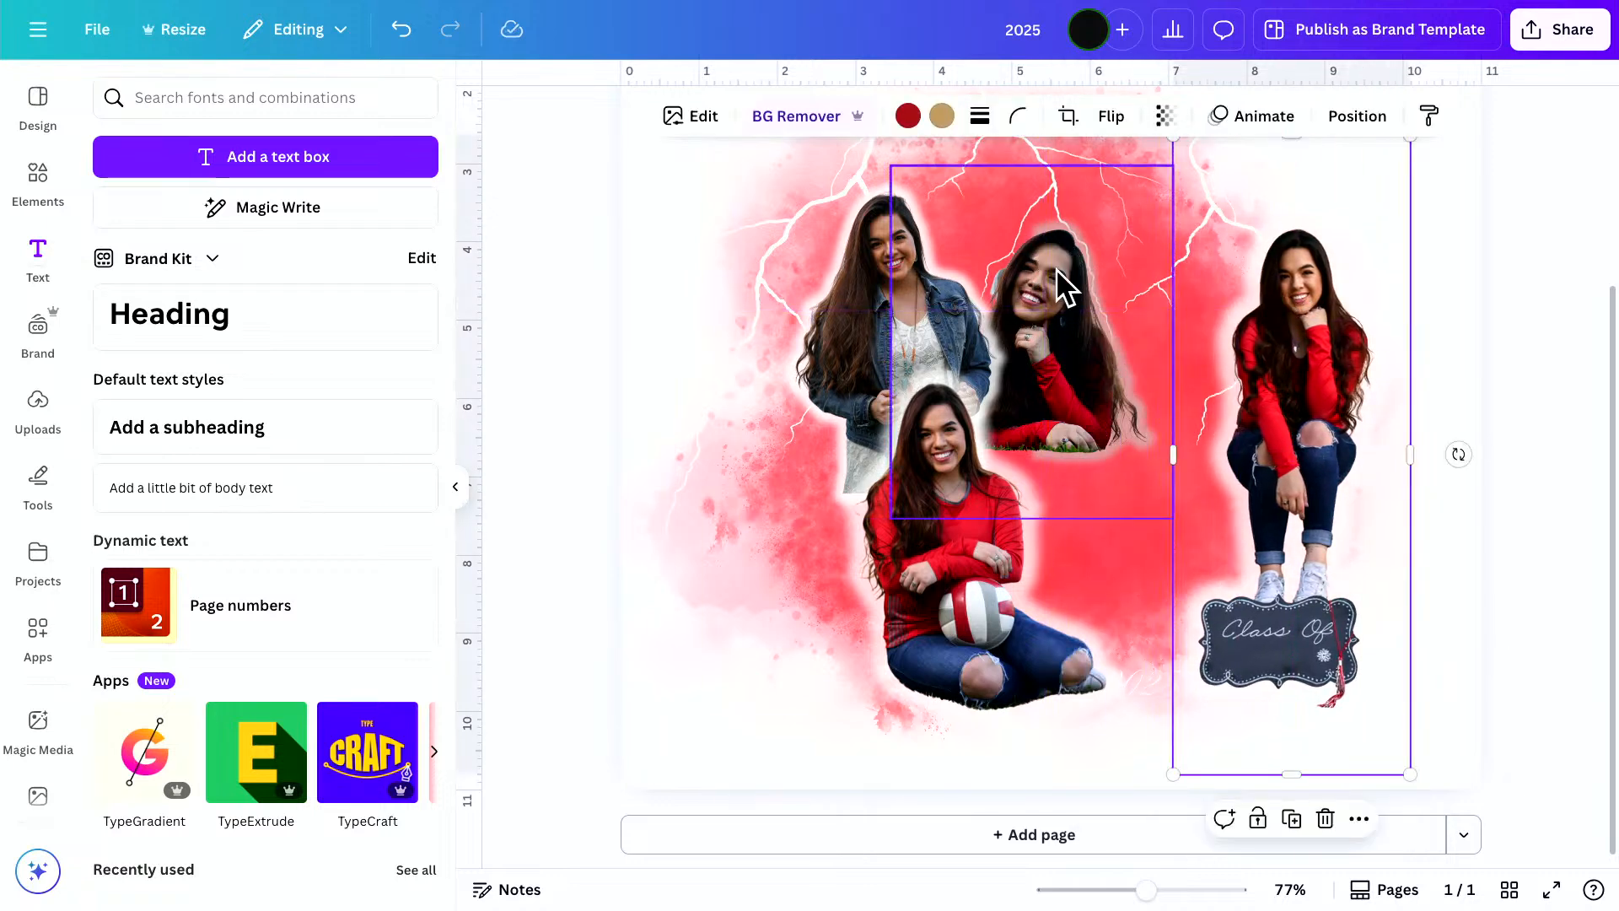
pyautogui.click(1042, 229)
pyautogui.click(403, 31)
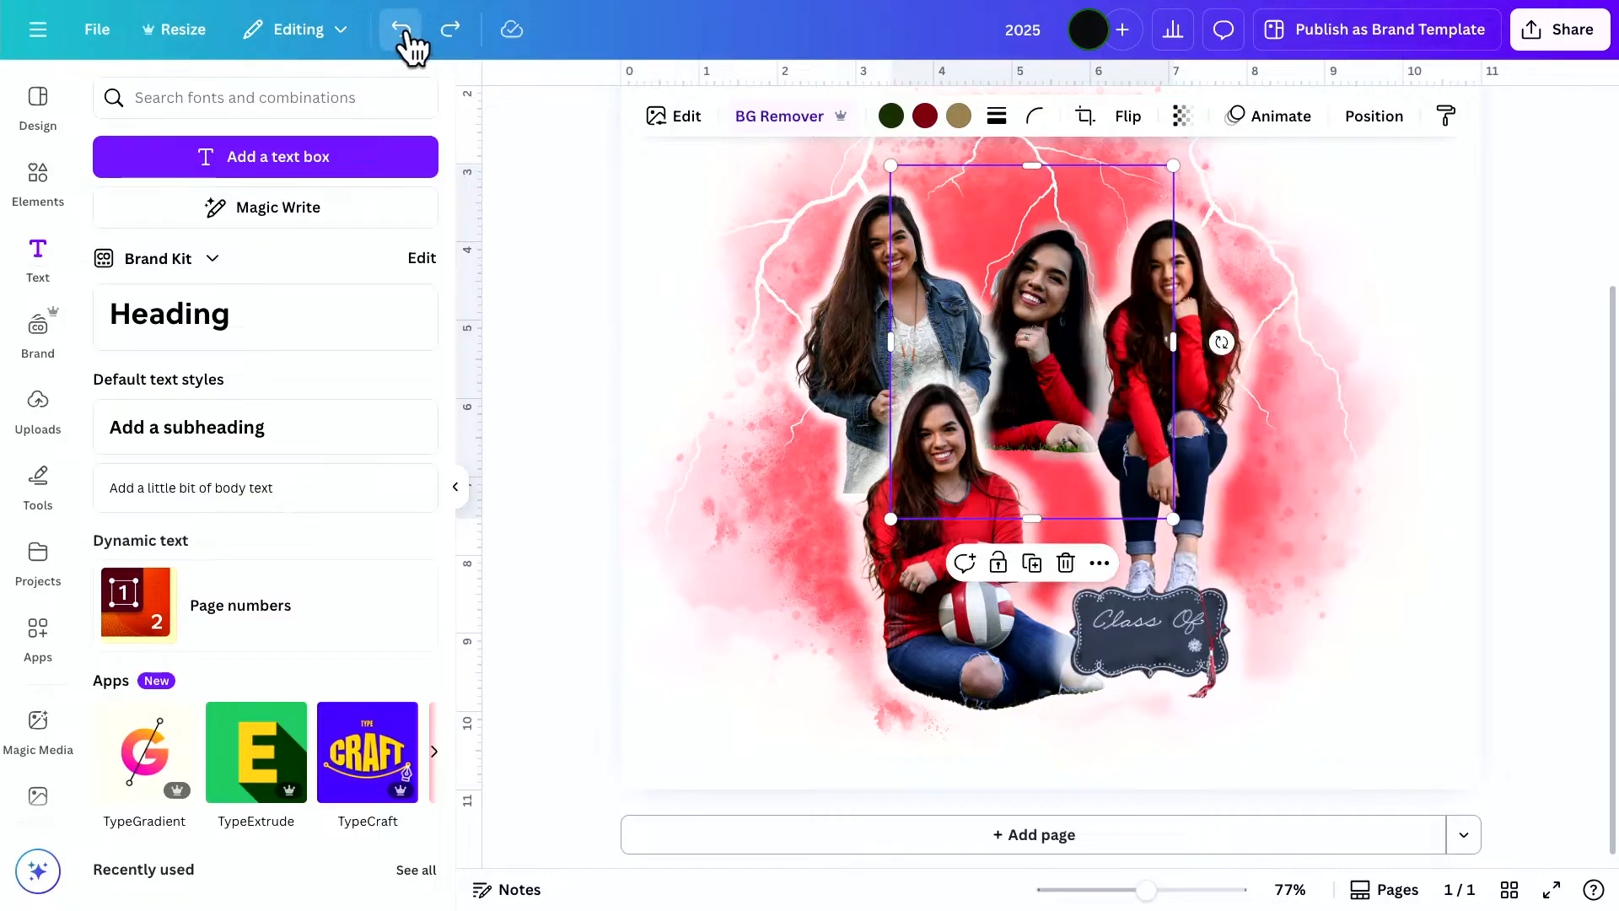
# Undo the glow effect applied to the middle chin-on-hand photo
pyautogui.click(403, 33)
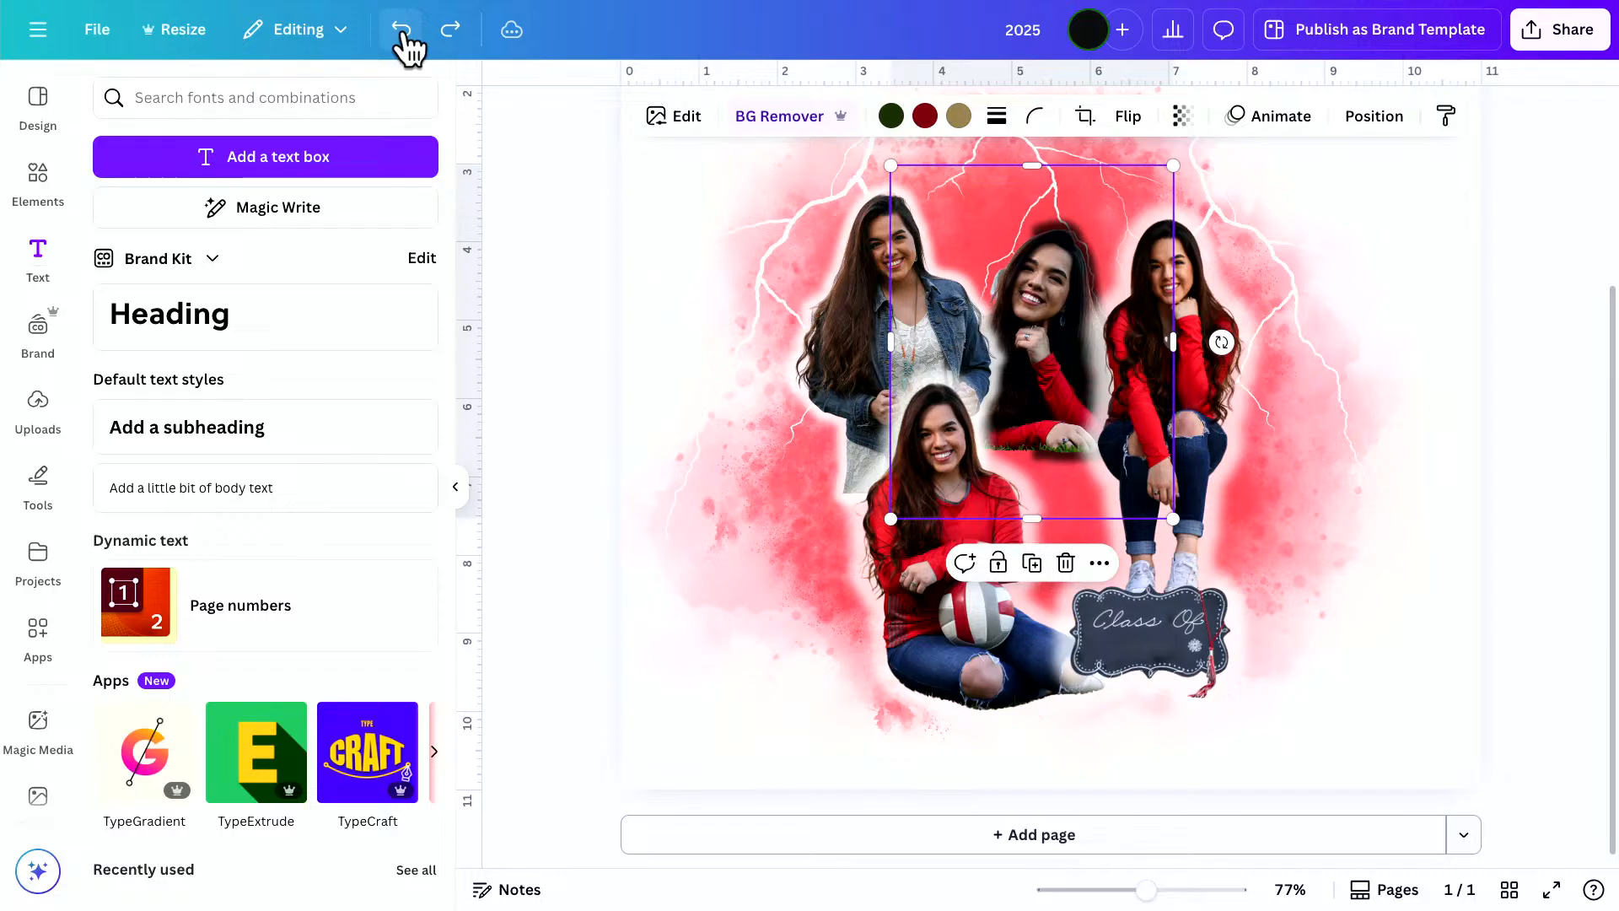
pyautogui.click(403, 34)
pyautogui.click(403, 34)
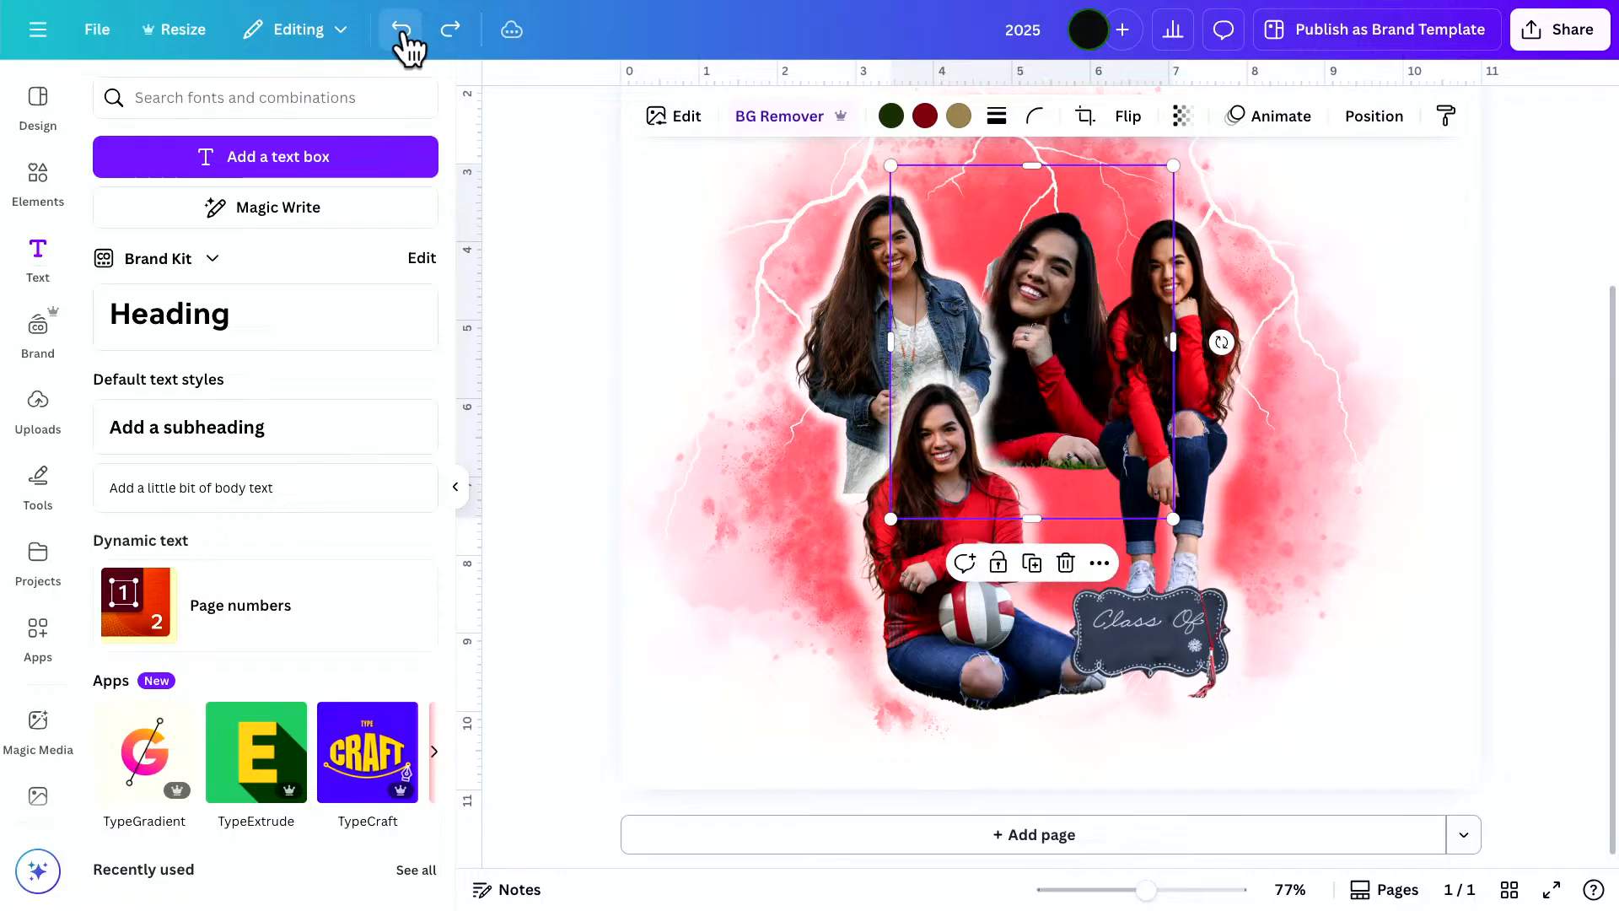
# Move the sign photo to the right and slightly down so it no longer covers the middle photo
pyautogui.click(1214, 388)
pyautogui.moveTo(1214, 388); pyautogui.dragTo(1334, 403)
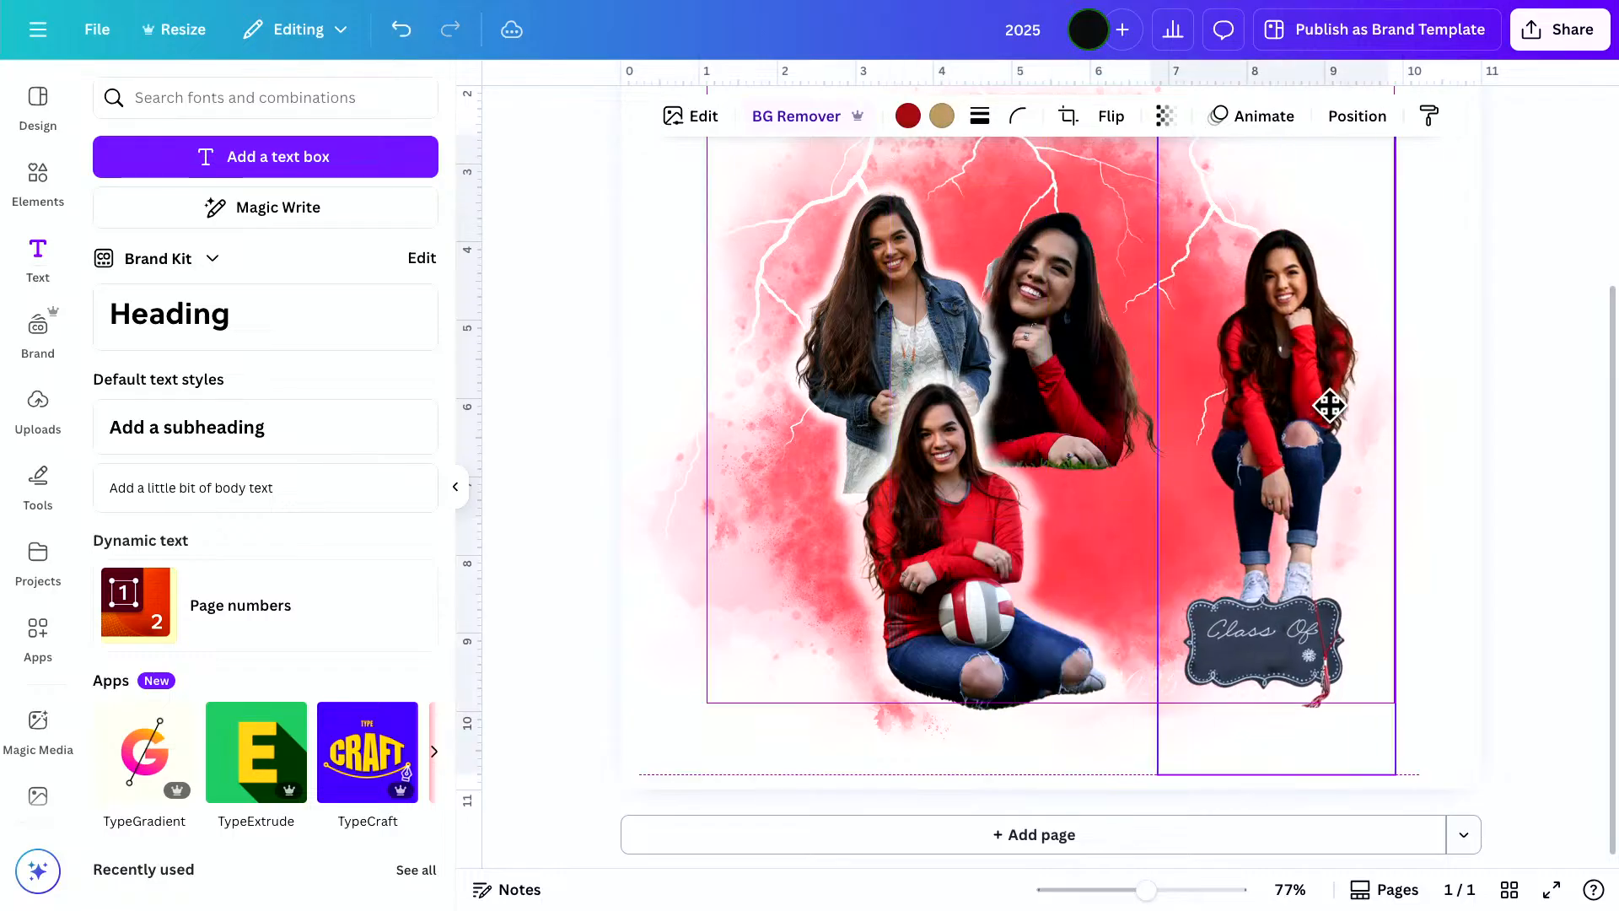
pyautogui.click(1499, 516)
pyautogui.click(1277, 542)
pyautogui.moveTo(1276, 542); pyautogui.dragTo(1235, 564)
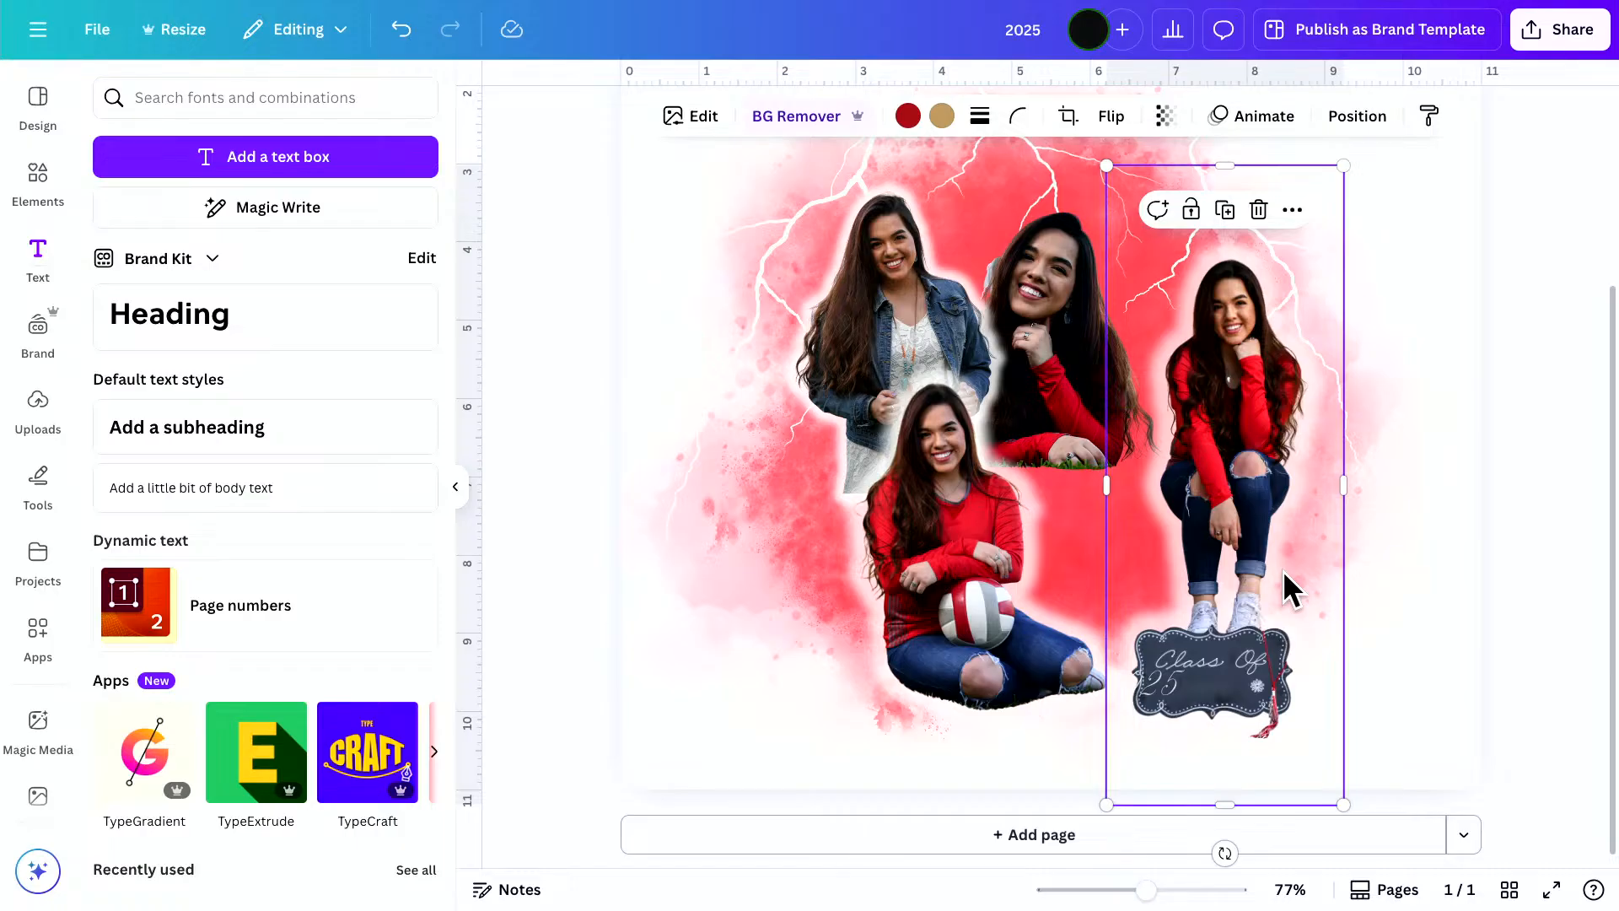
# Copy the style of the sign photo and apply it to the middle chin-on-hand photo
pyautogui.rightClick(1246, 493)
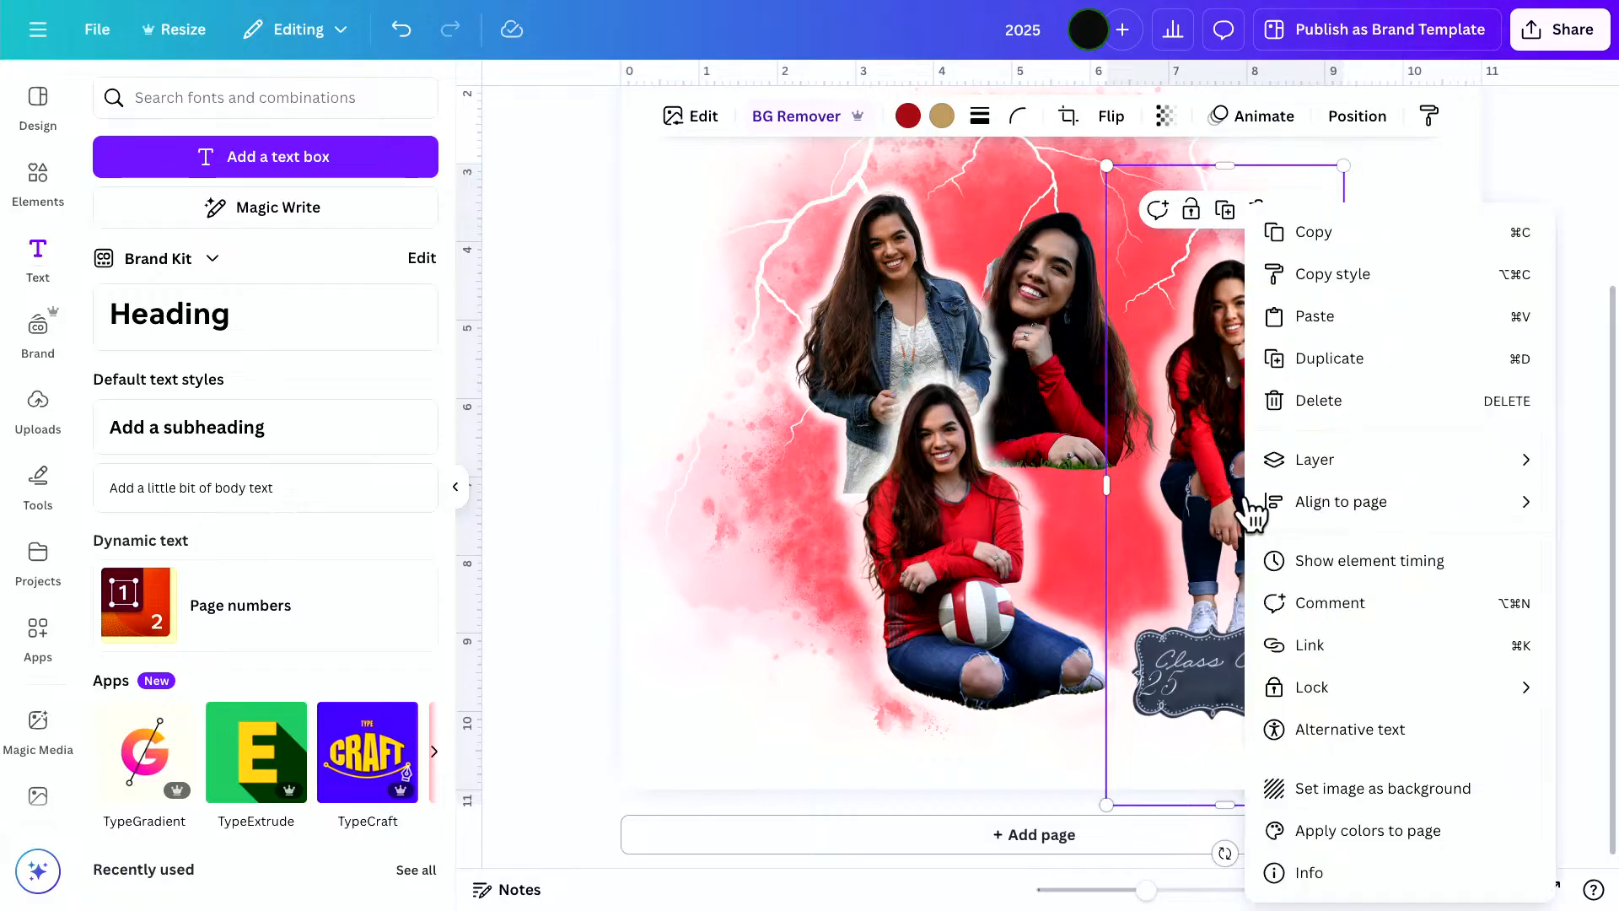
pyautogui.moveTo(1246, 506)
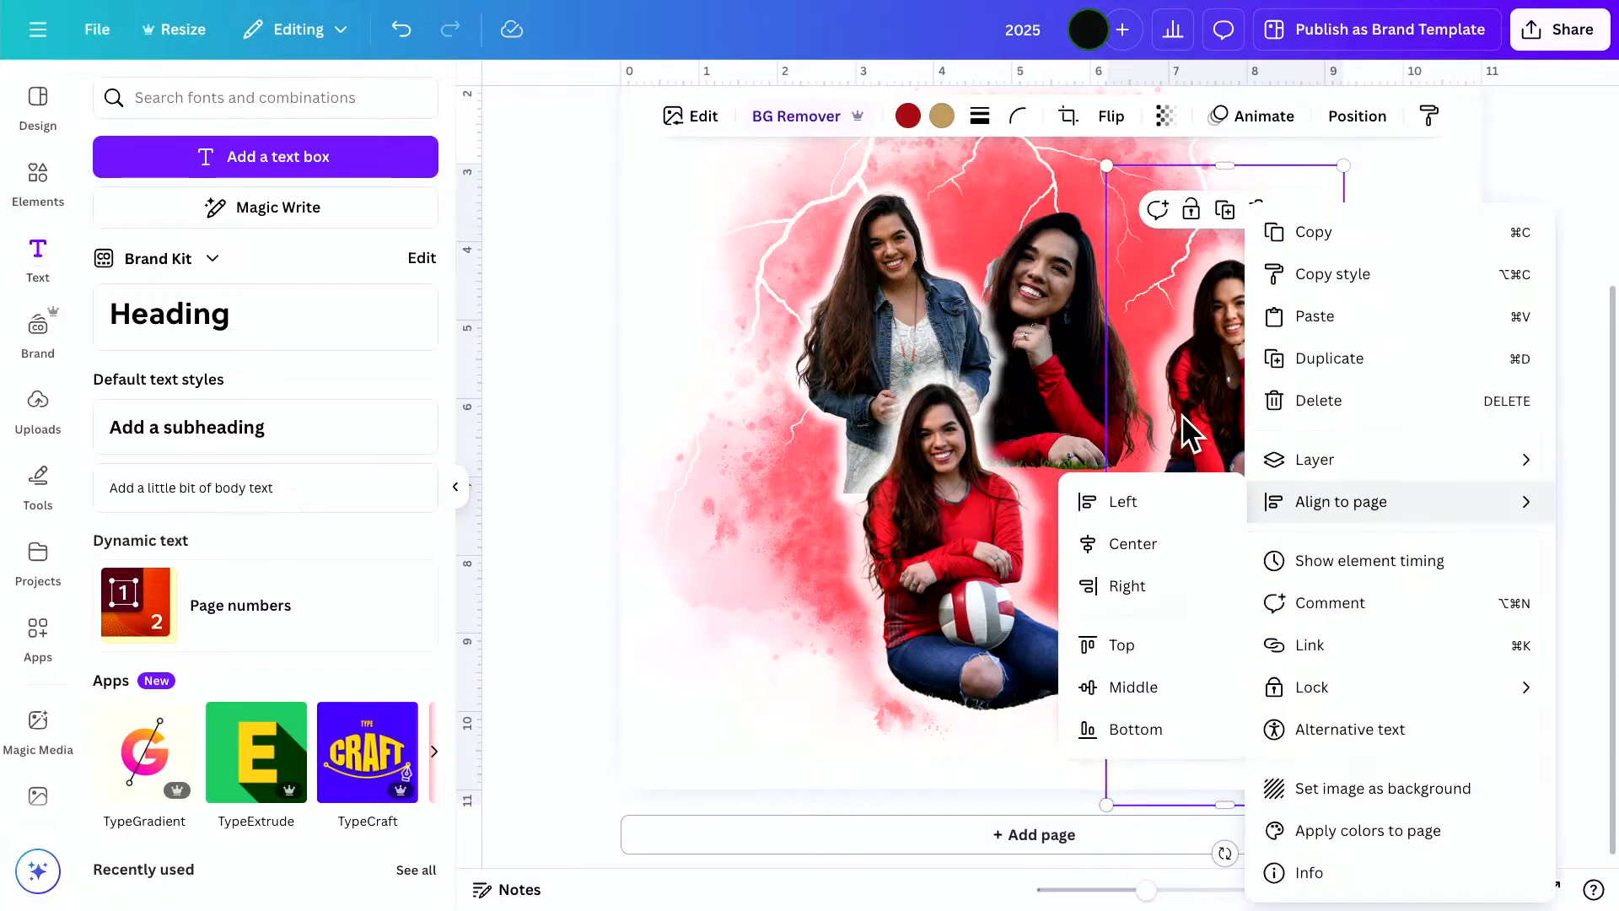
pyautogui.click(1376, 270)
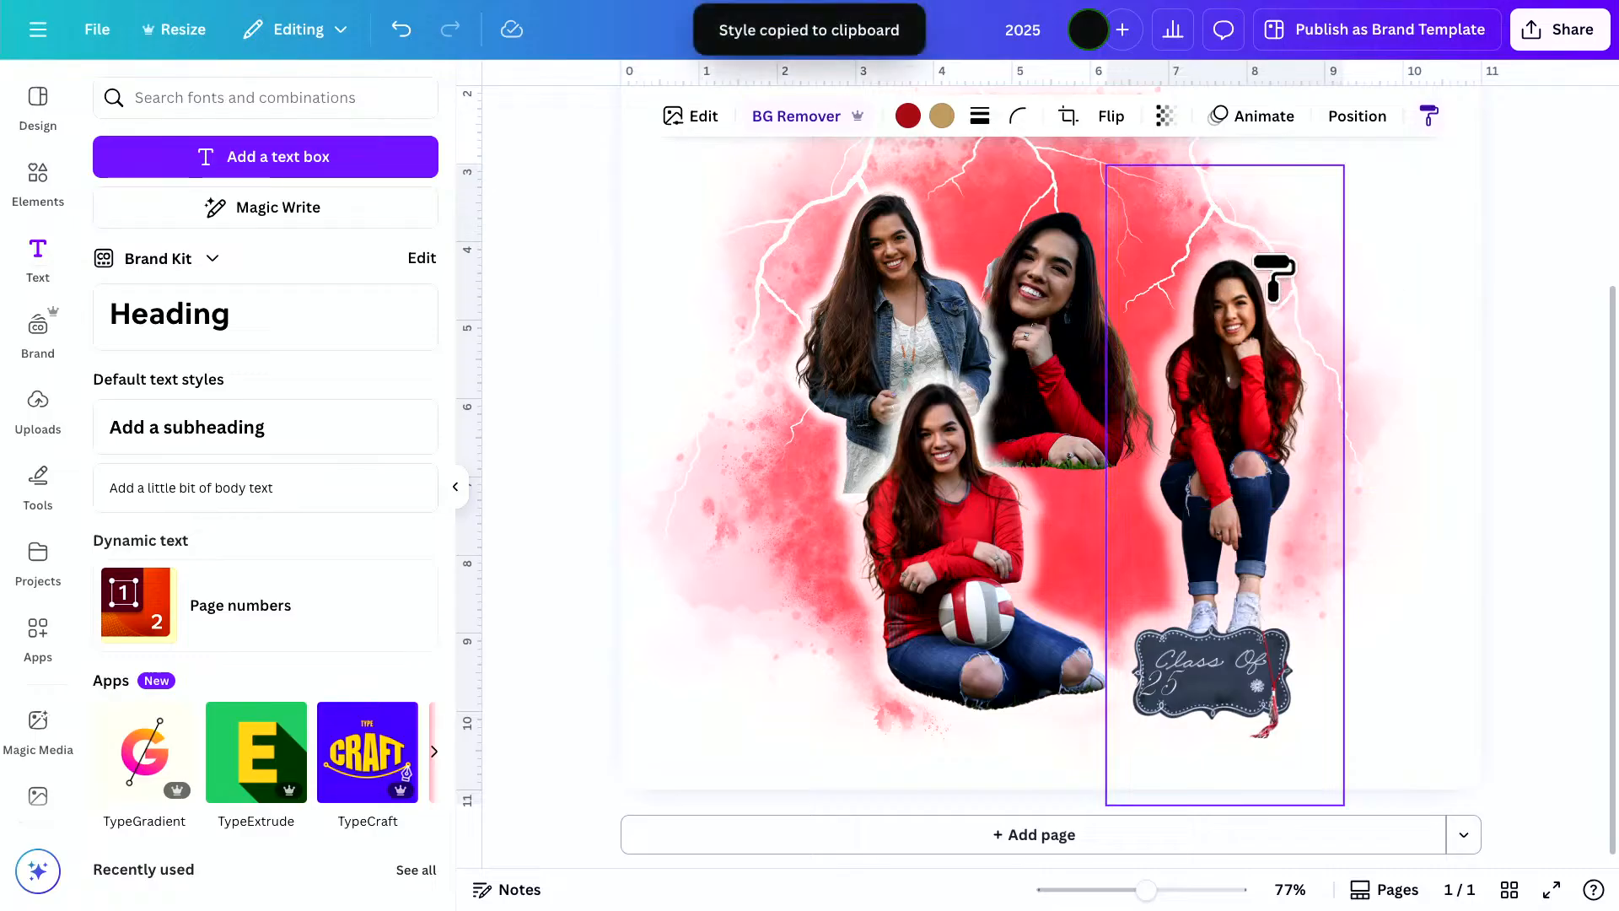
pyautogui.click(1048, 287)
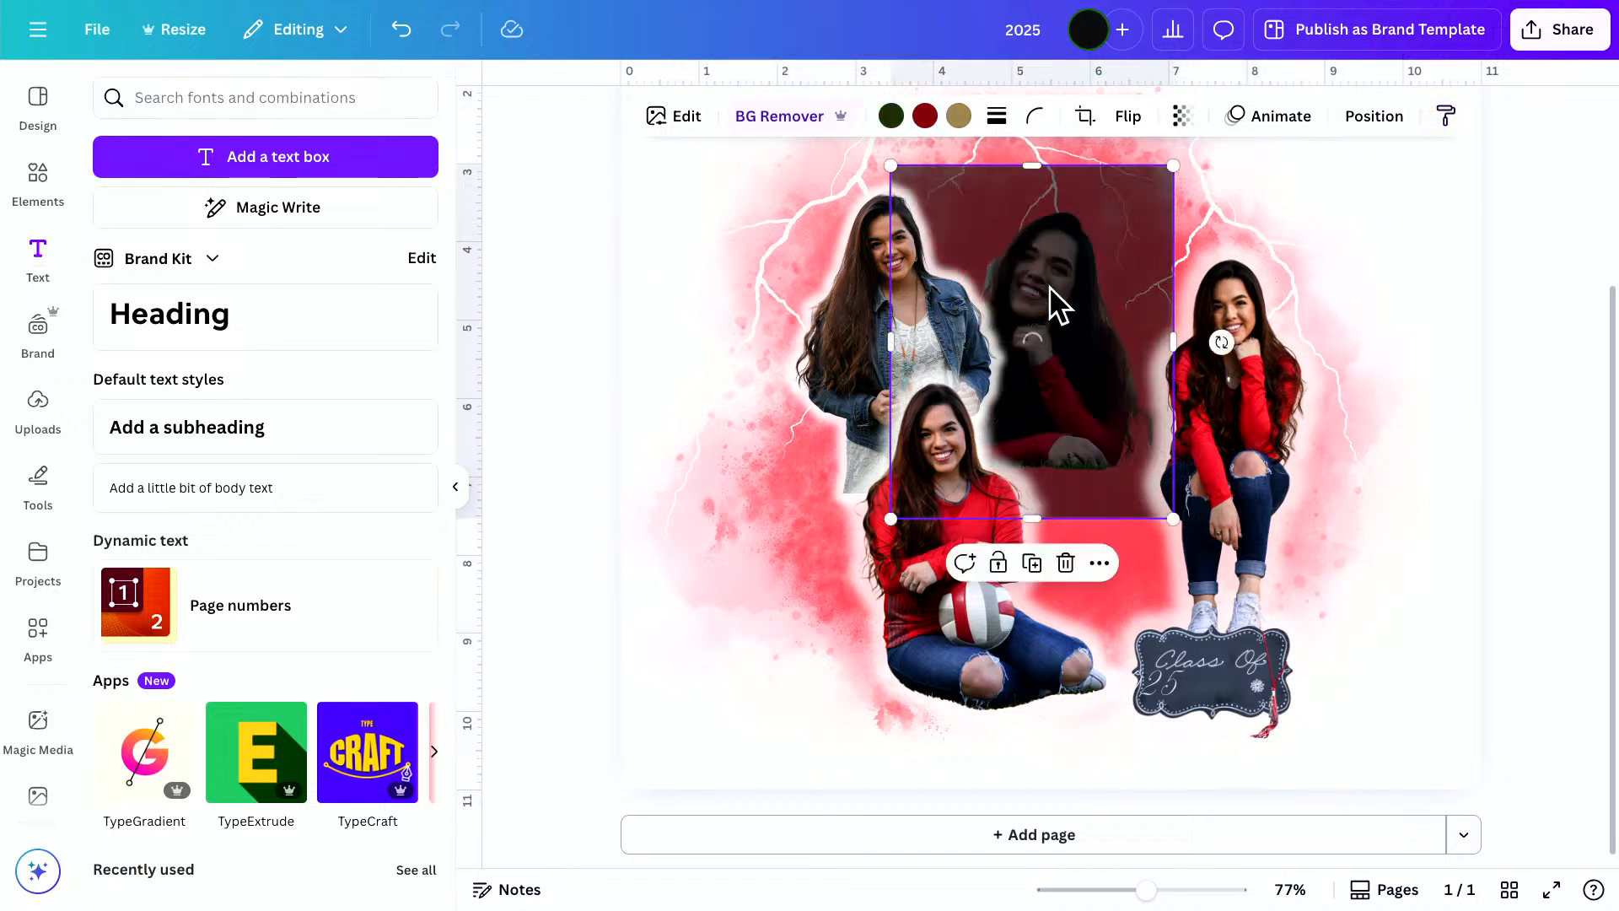
pyautogui.click(1509, 578)
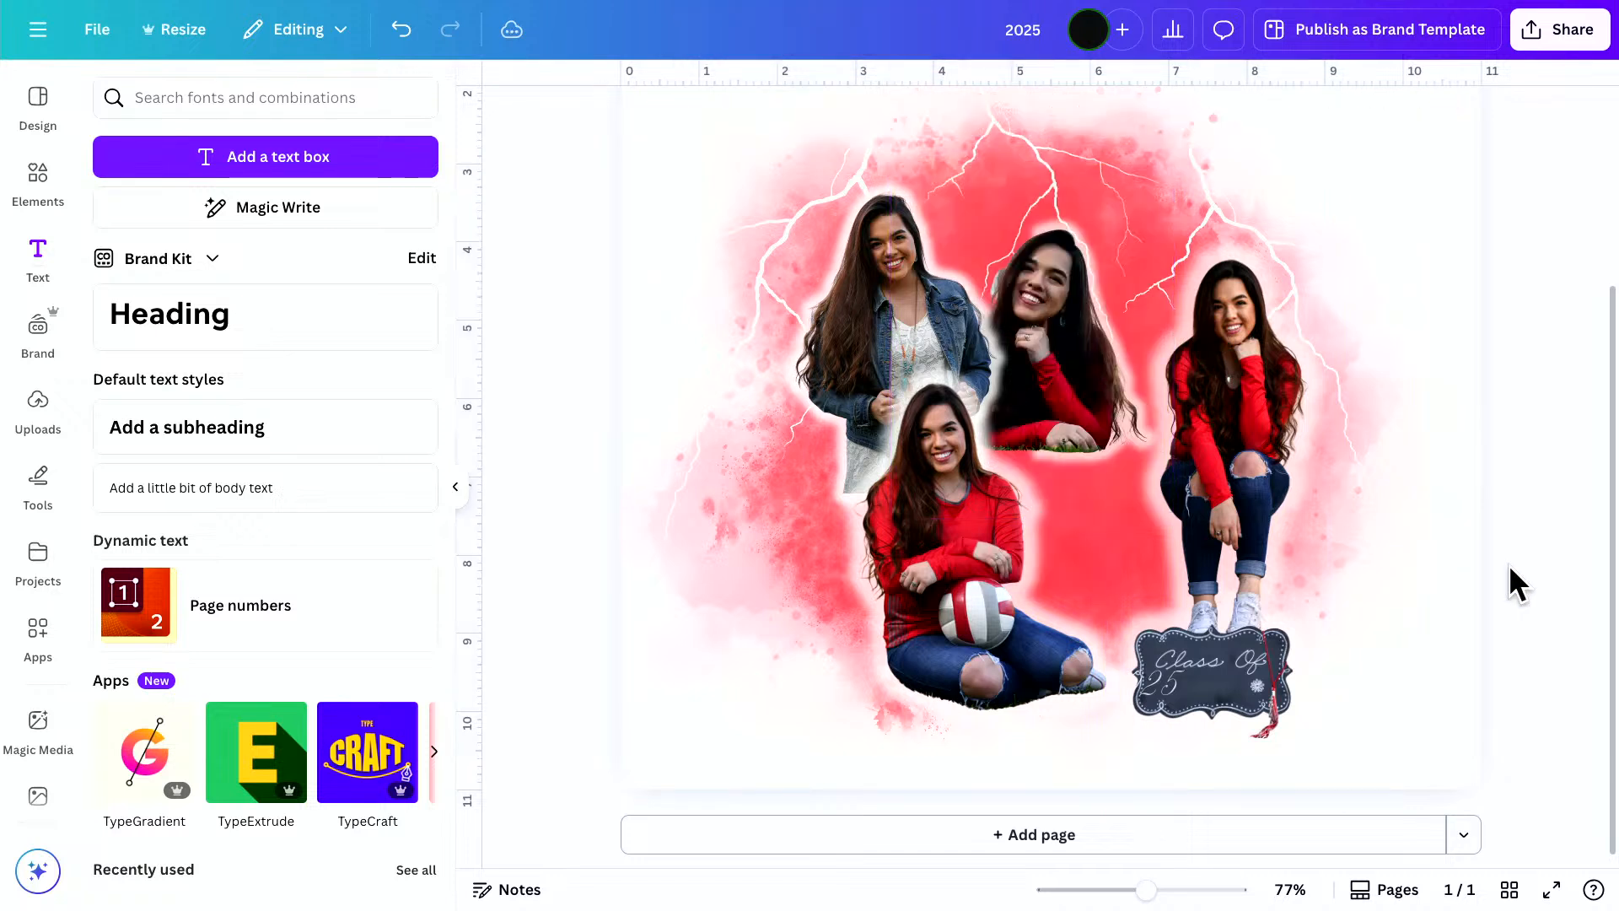
# Move the sign photo back against the middle photo, with its sign beside the volleyball photo's shoes
pyautogui.click(1232, 483)
pyautogui.moveTo(1232, 483); pyautogui.dragTo(1183, 450)
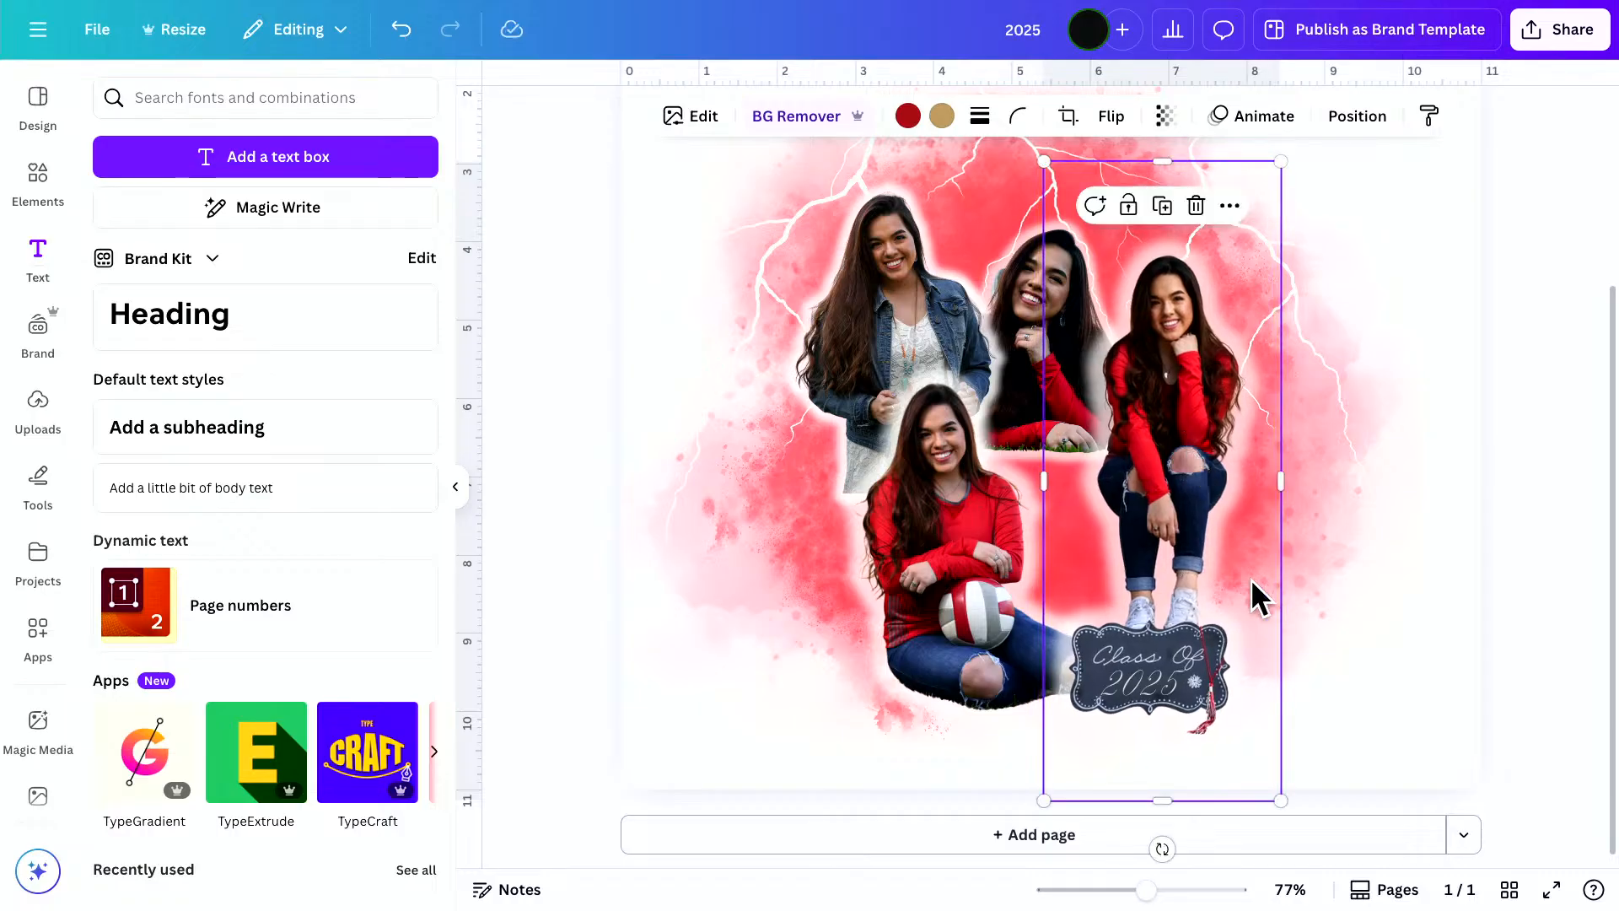
pyautogui.click(615, 766)
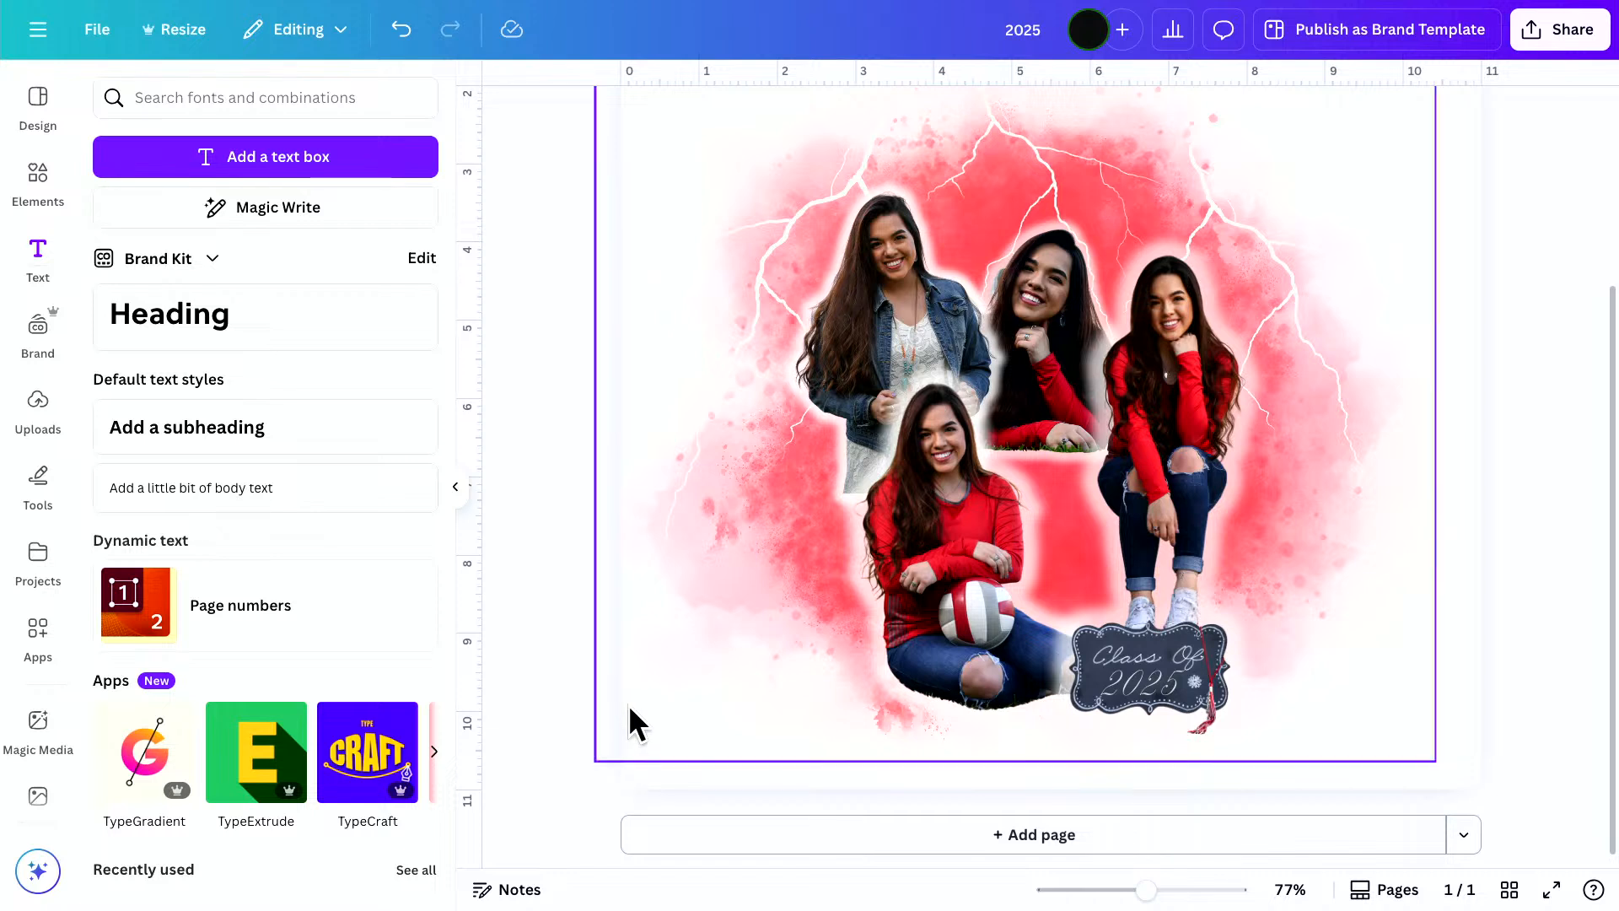
# Open the TypeCraft app and replace its sample text with the student's first name in capitals
pyautogui.scroll(1, 629, 723)
pyautogui.scroll(1, 625, 706)
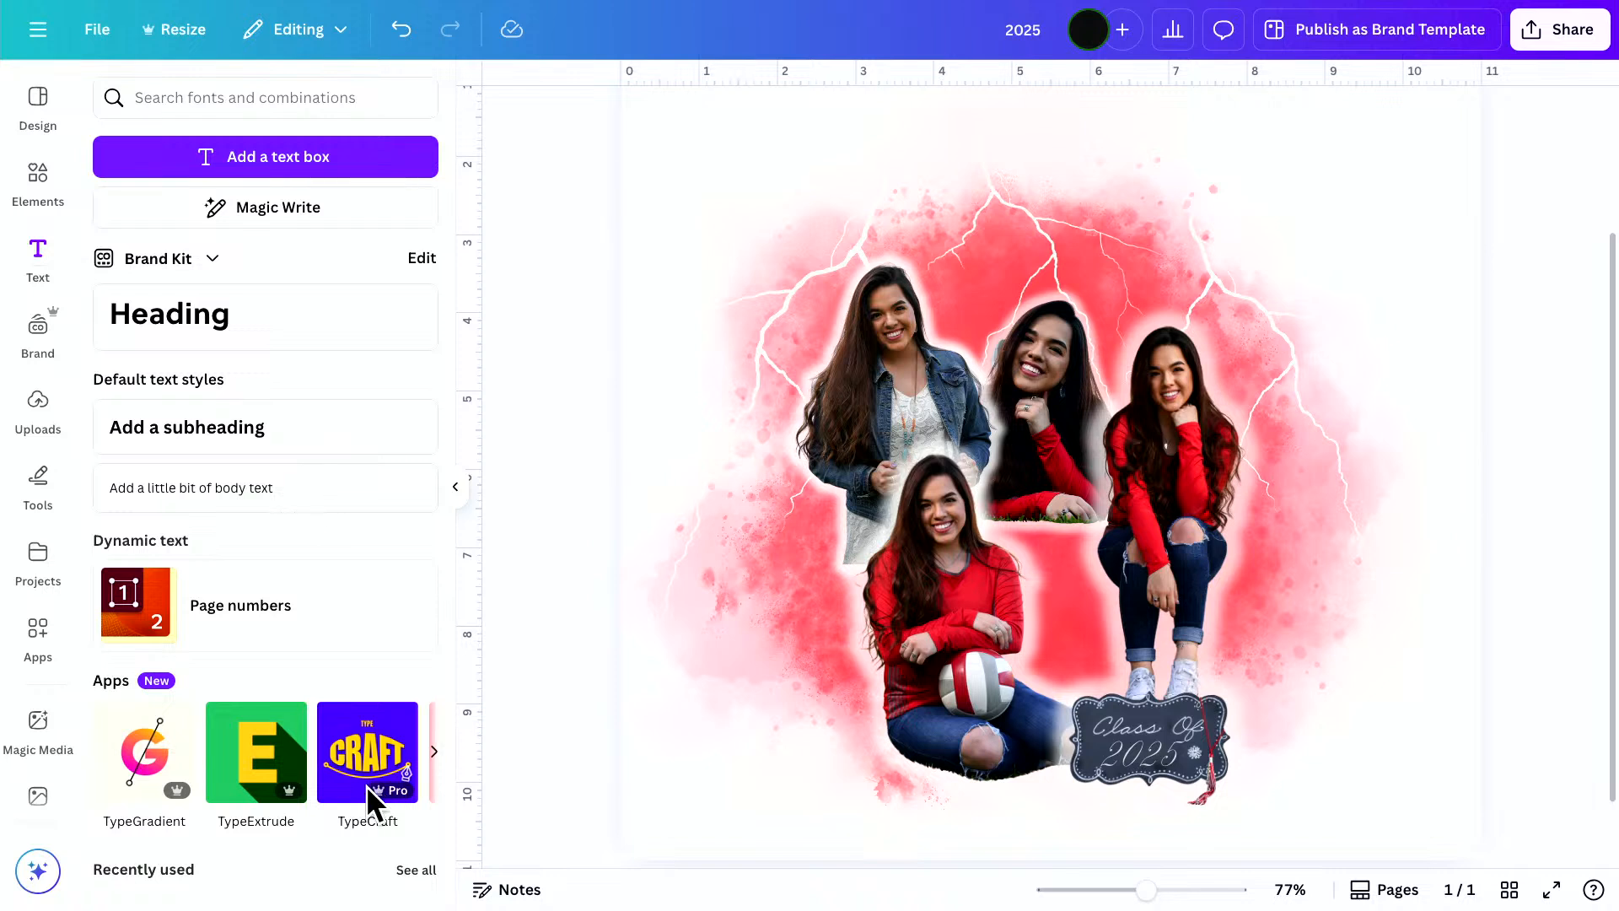
pyautogui.scroll(-1, 367, 778)
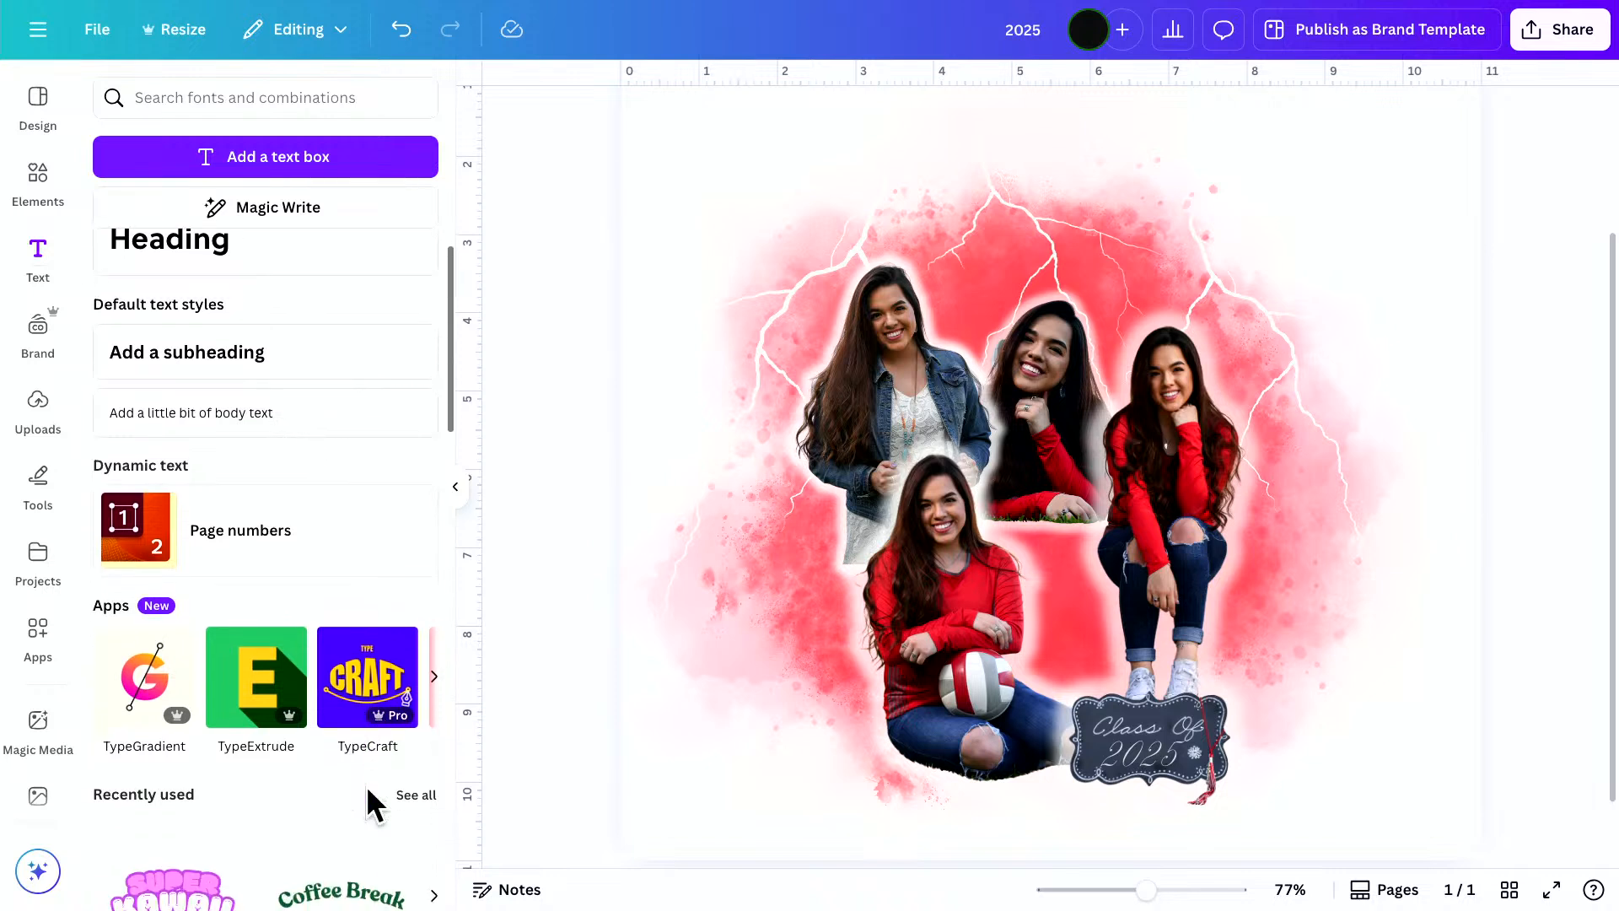
pyautogui.click(358, 659)
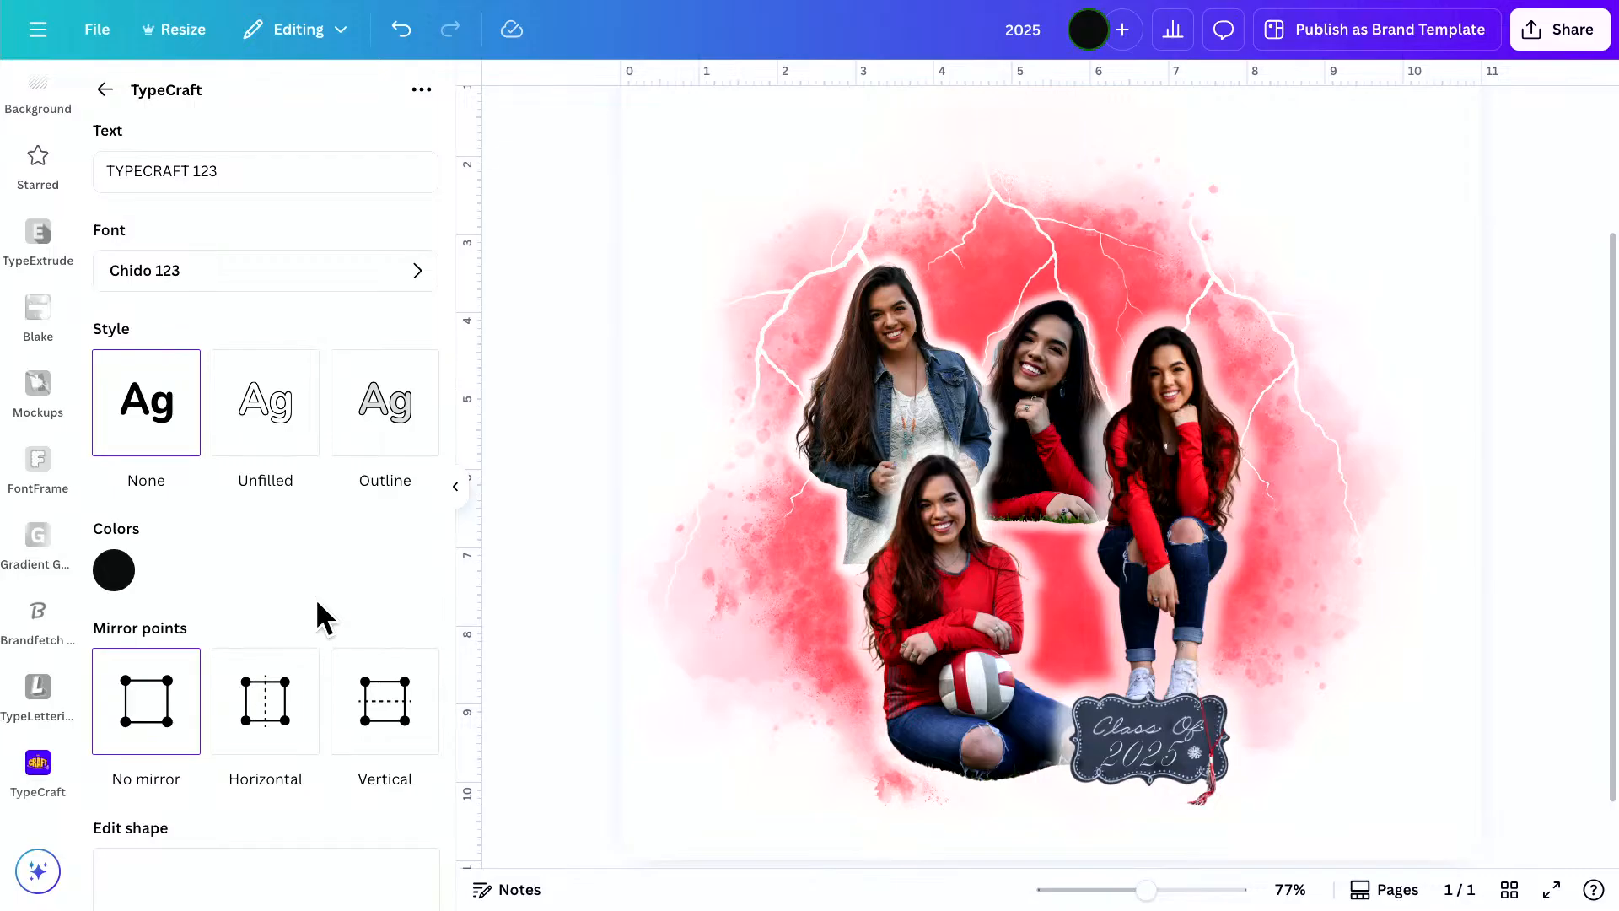
pyautogui.tripleClick(255, 173)
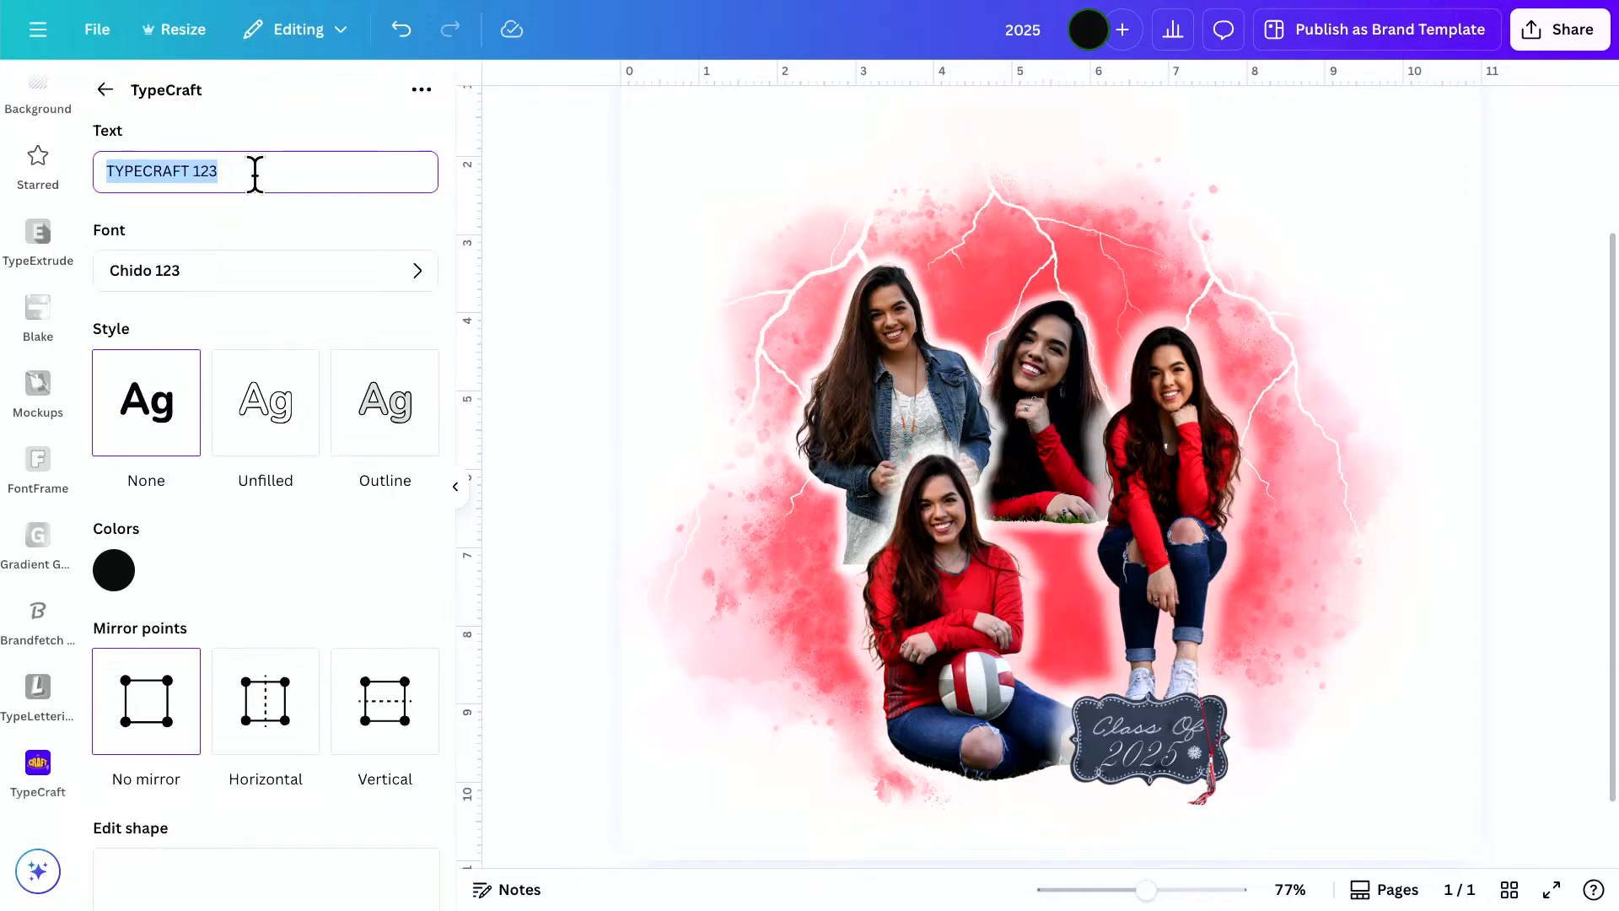
pyautogui.write('HALLE')
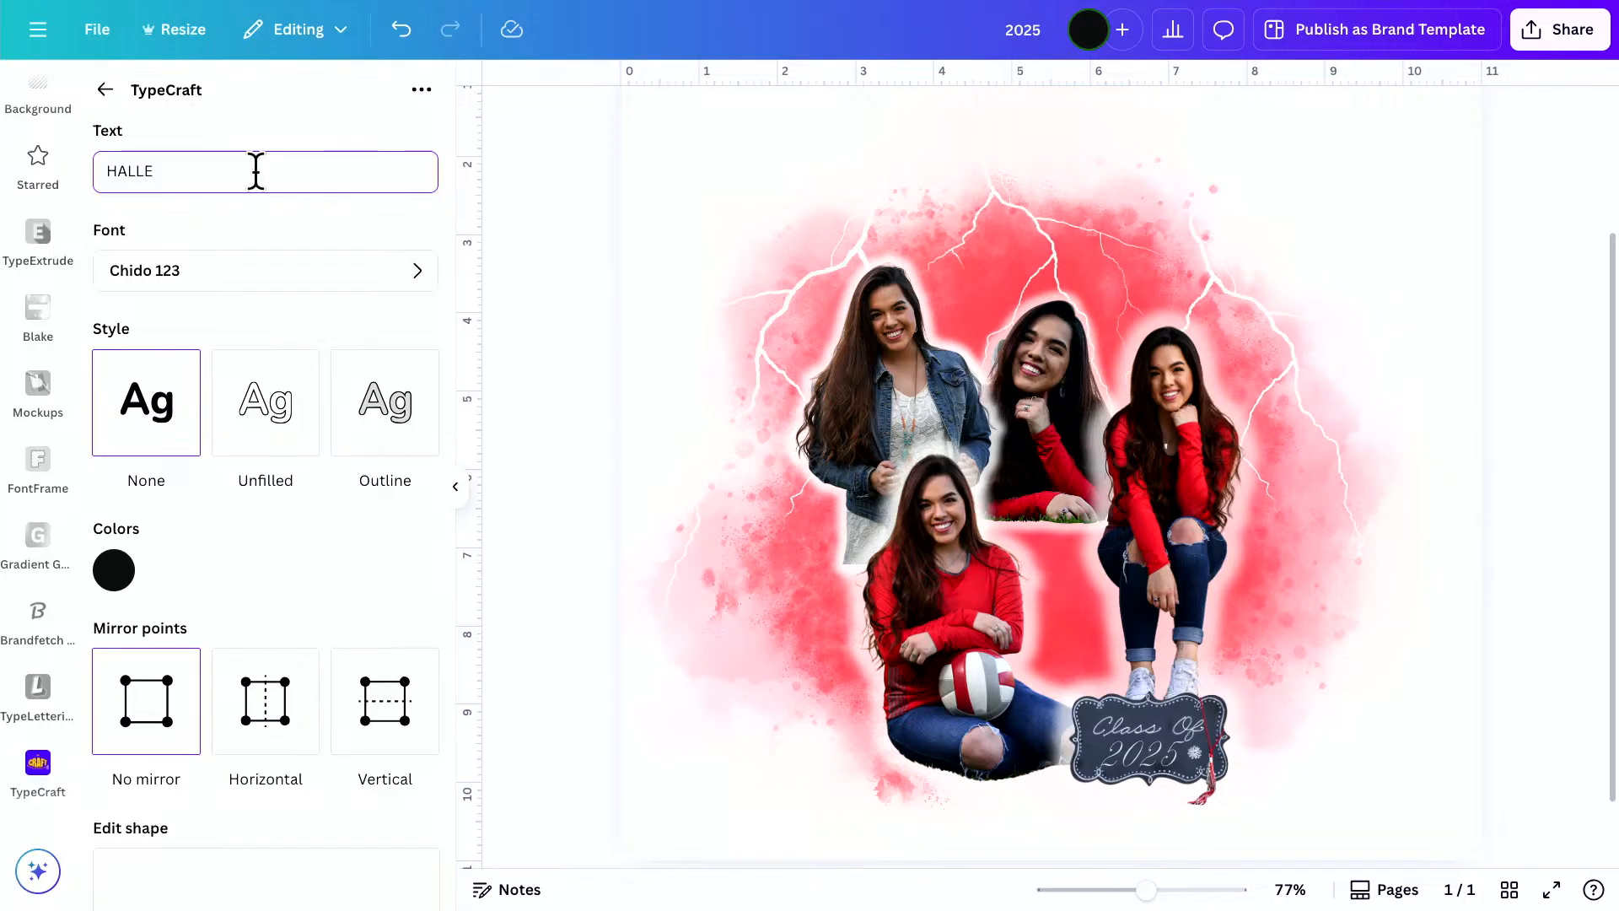
# Set the TypeCraft text's font to Barbaro 123 and return to the text settings
pyautogui.moveTo(3, 3)
pyautogui.click(215, 276)
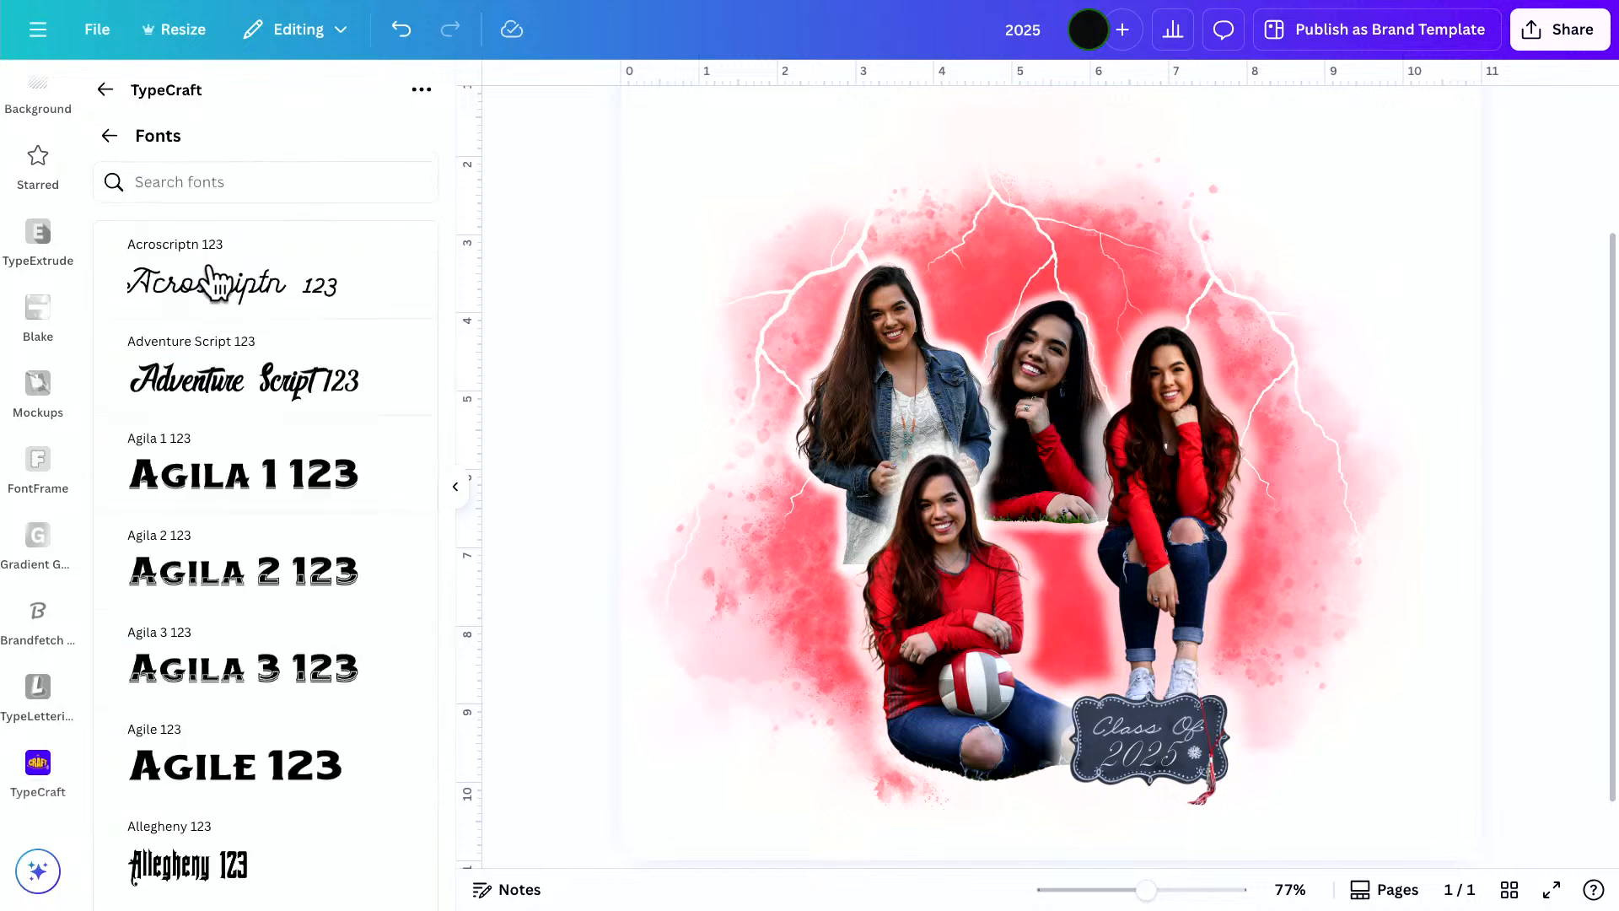
pyautogui.scroll(-2, 196, 636)
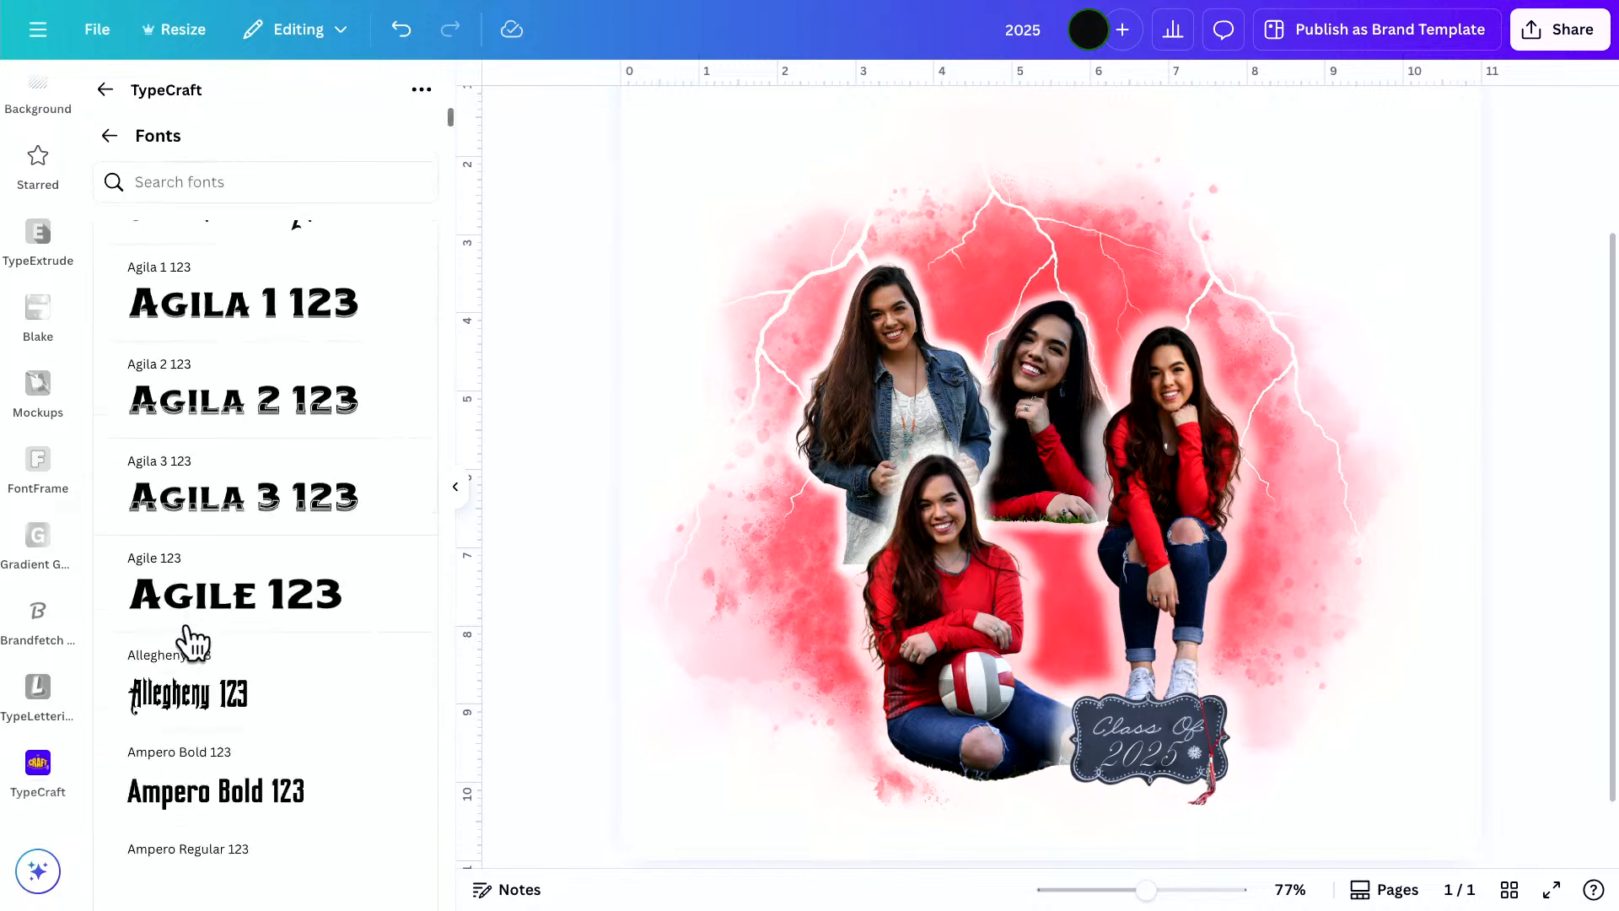
pyautogui.scroll(-6, 194, 643)
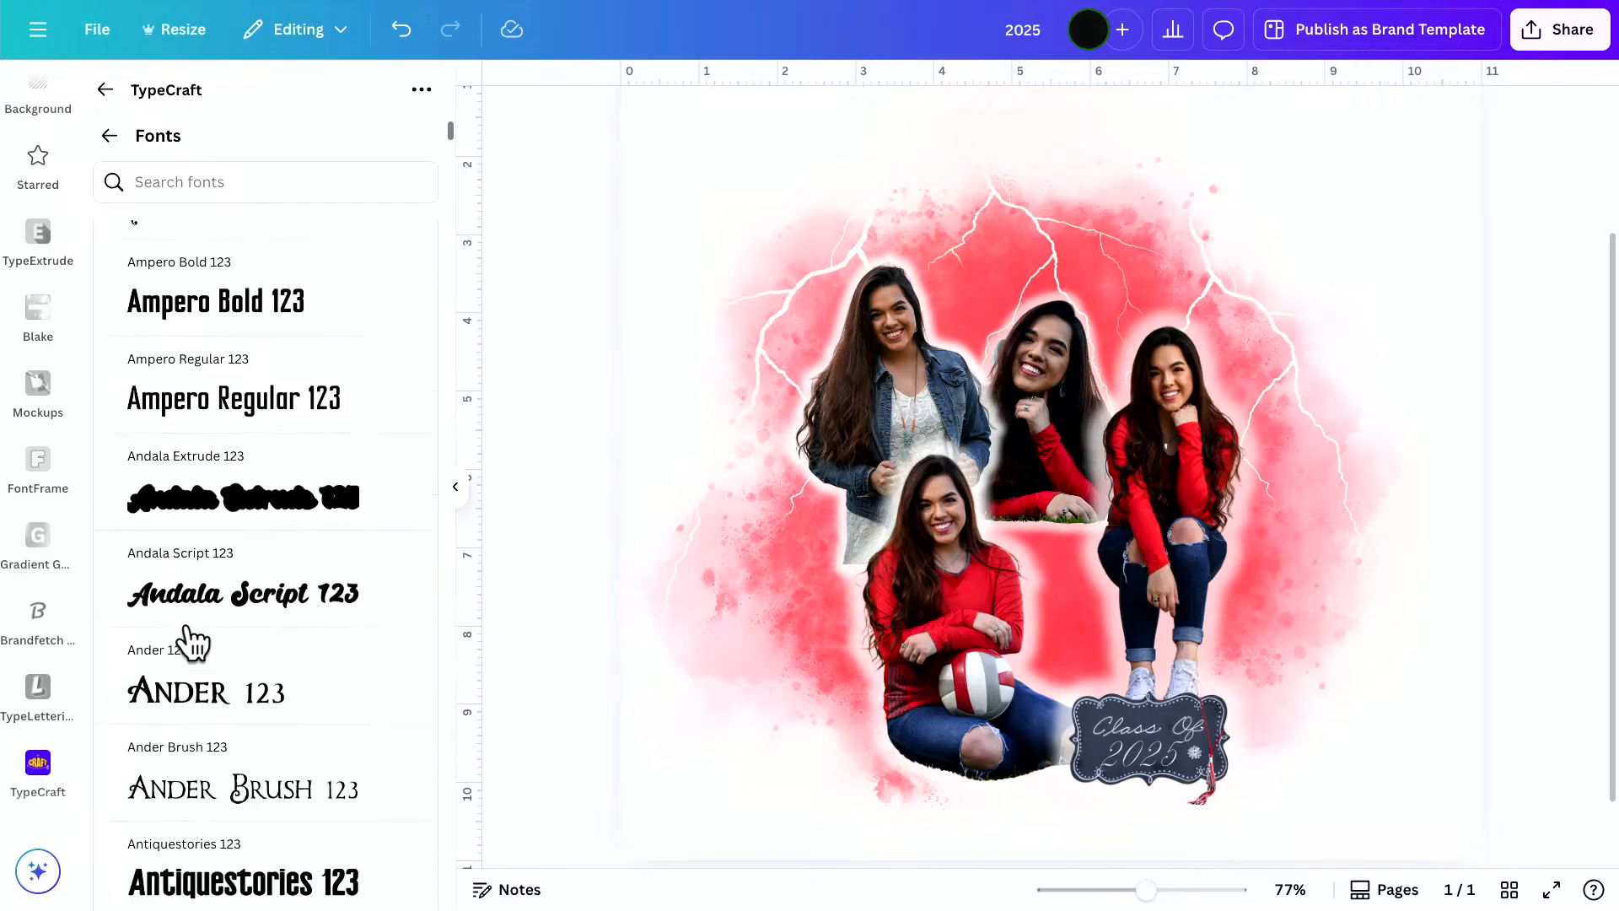
pyautogui.scroll(-8, 193, 642)
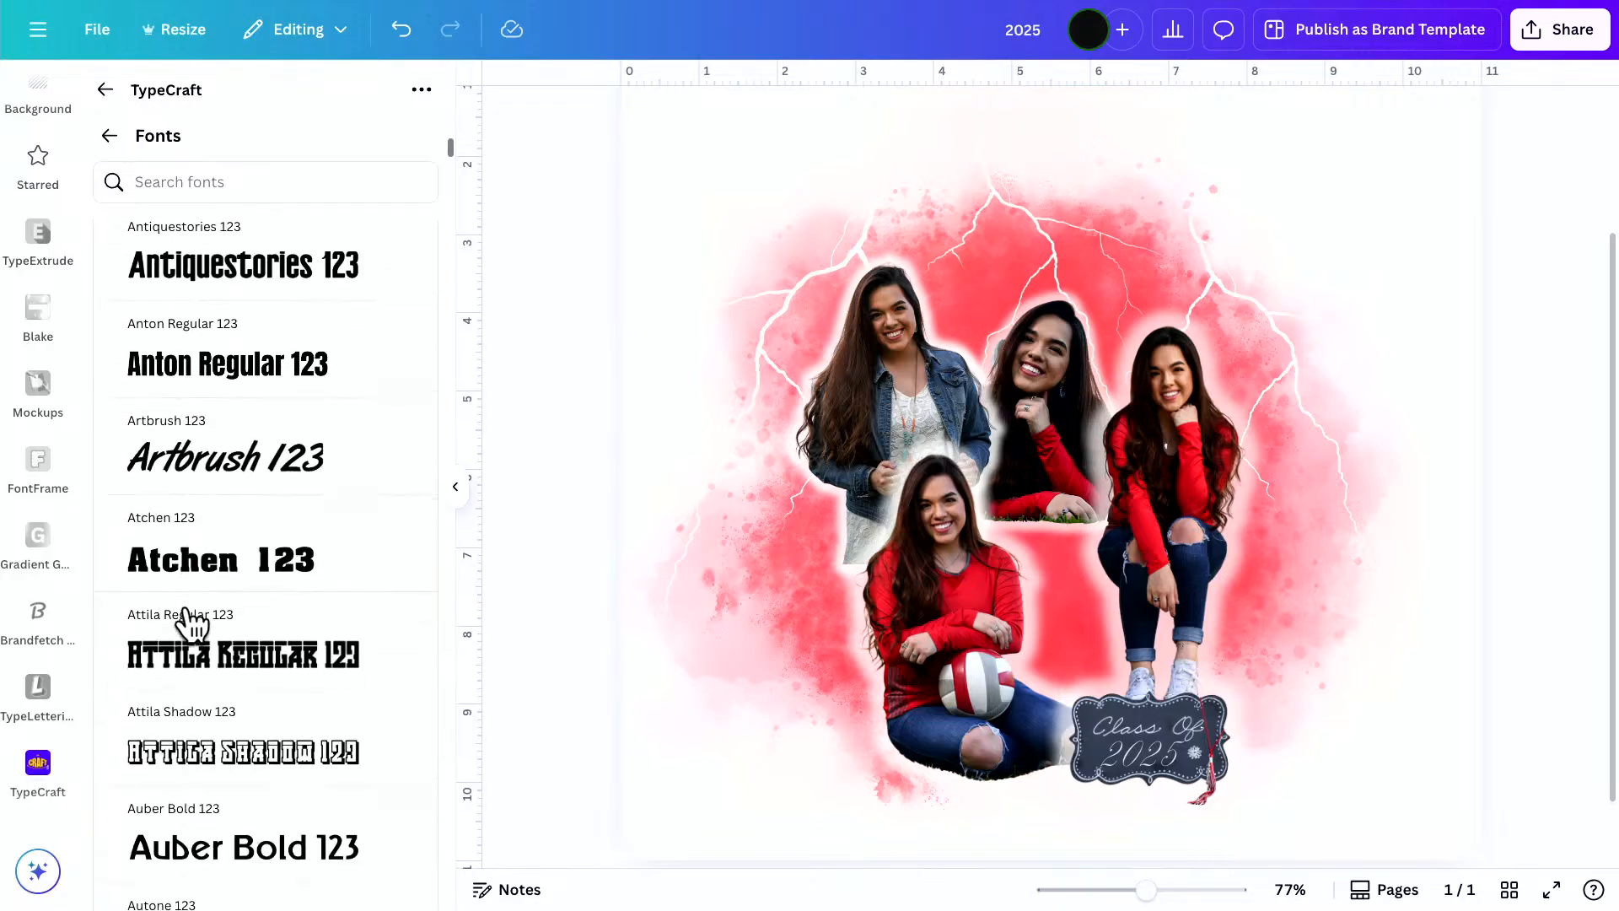
pyautogui.scroll(-10, 192, 624)
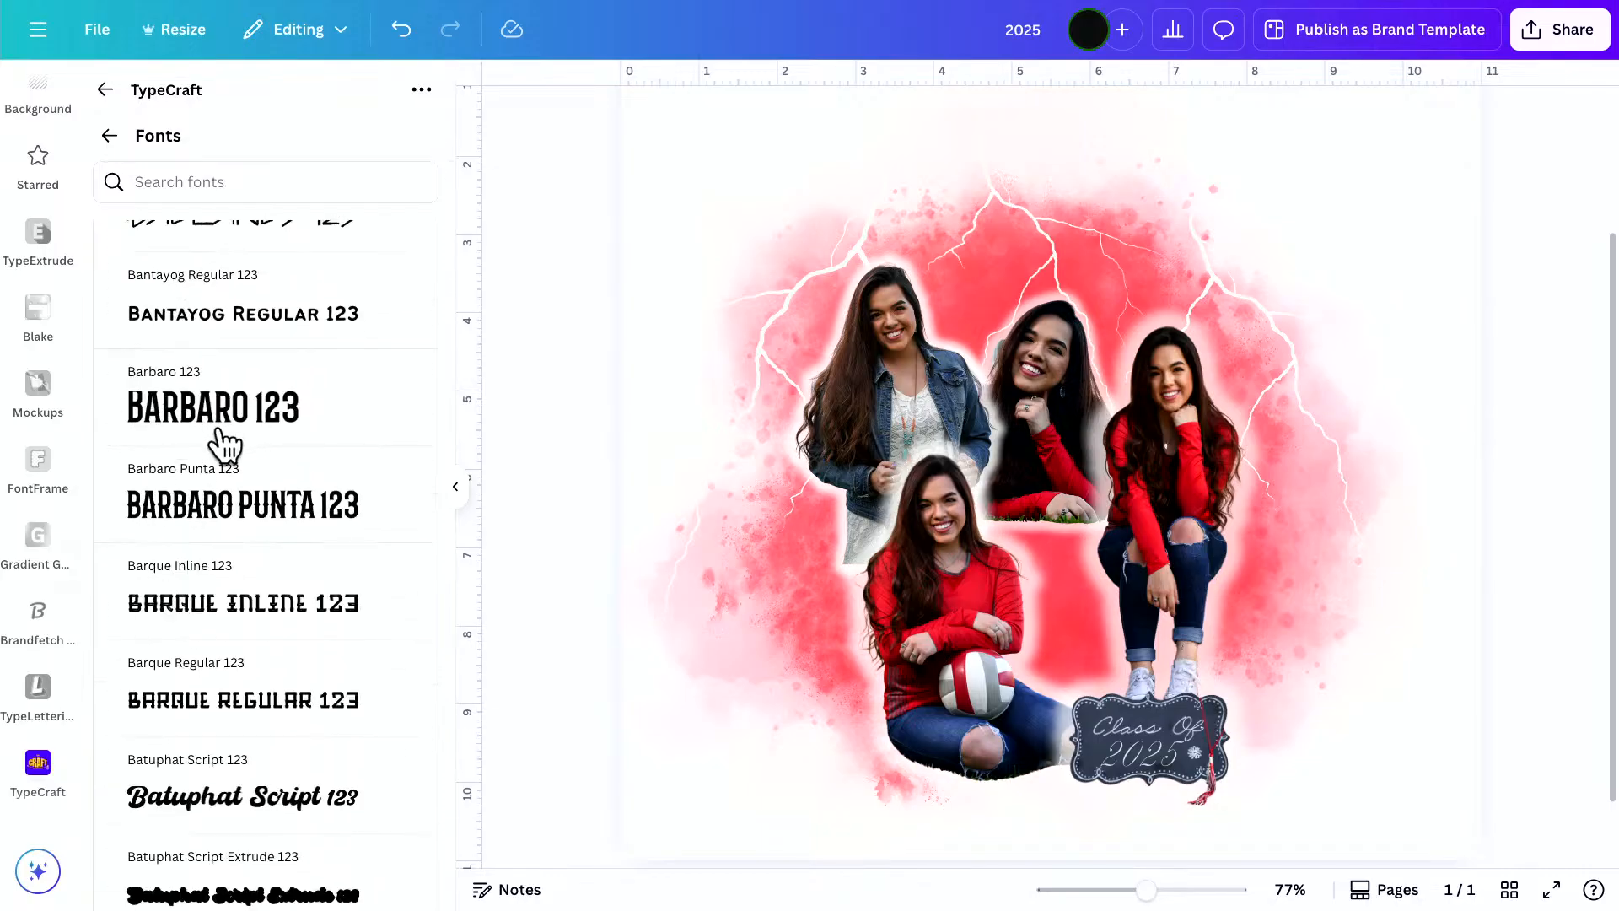
pyautogui.click(218, 432)
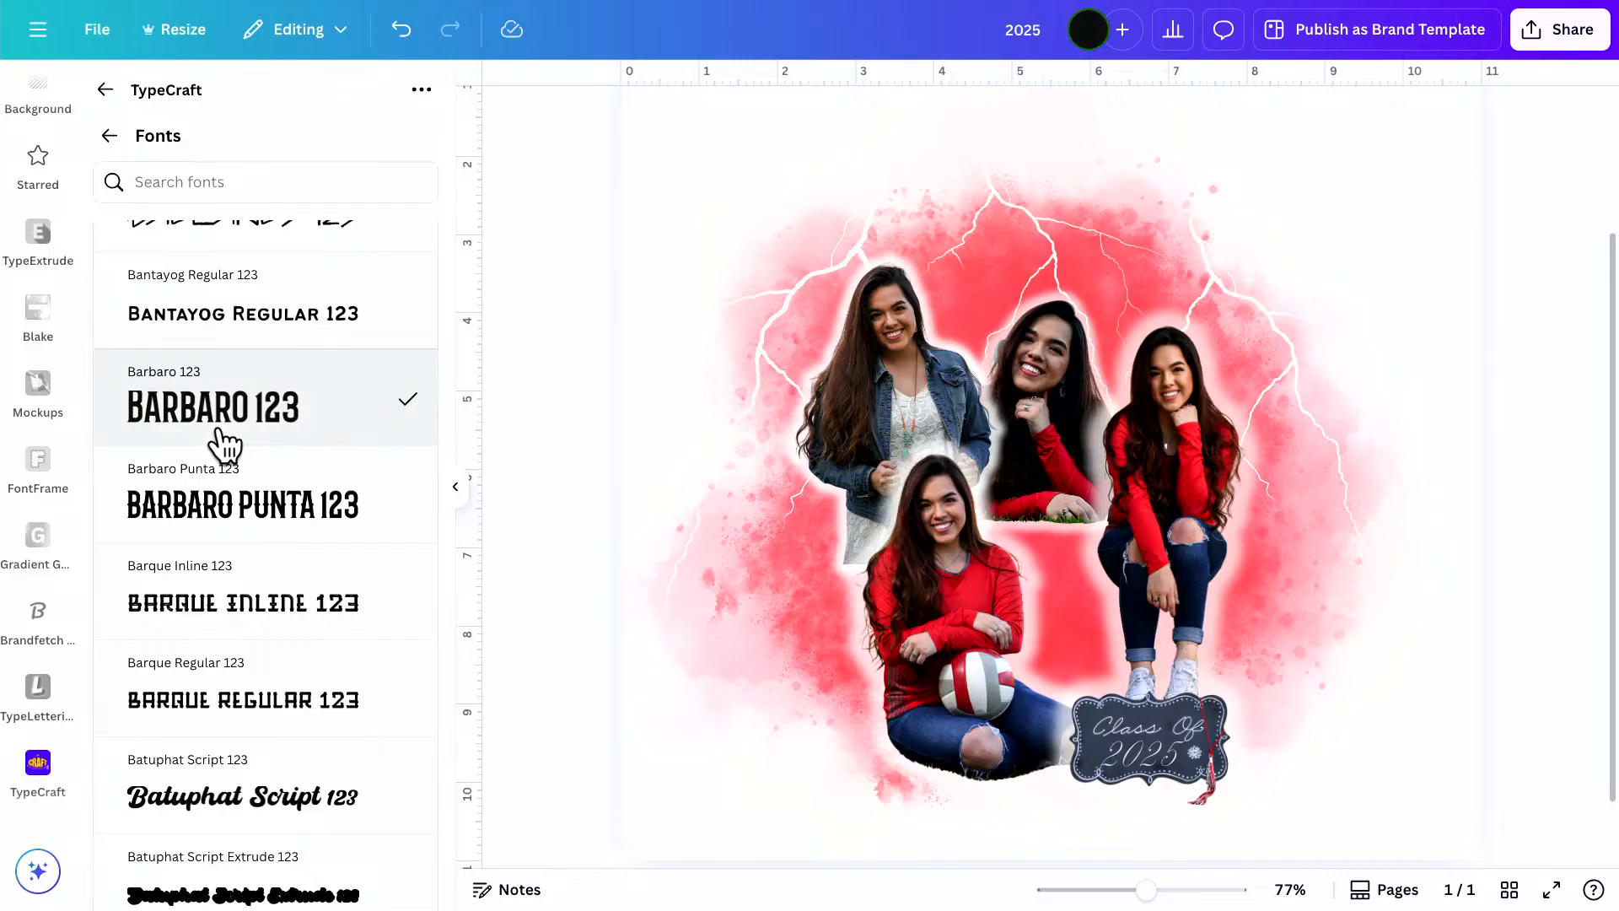
pyautogui.click(108, 137)
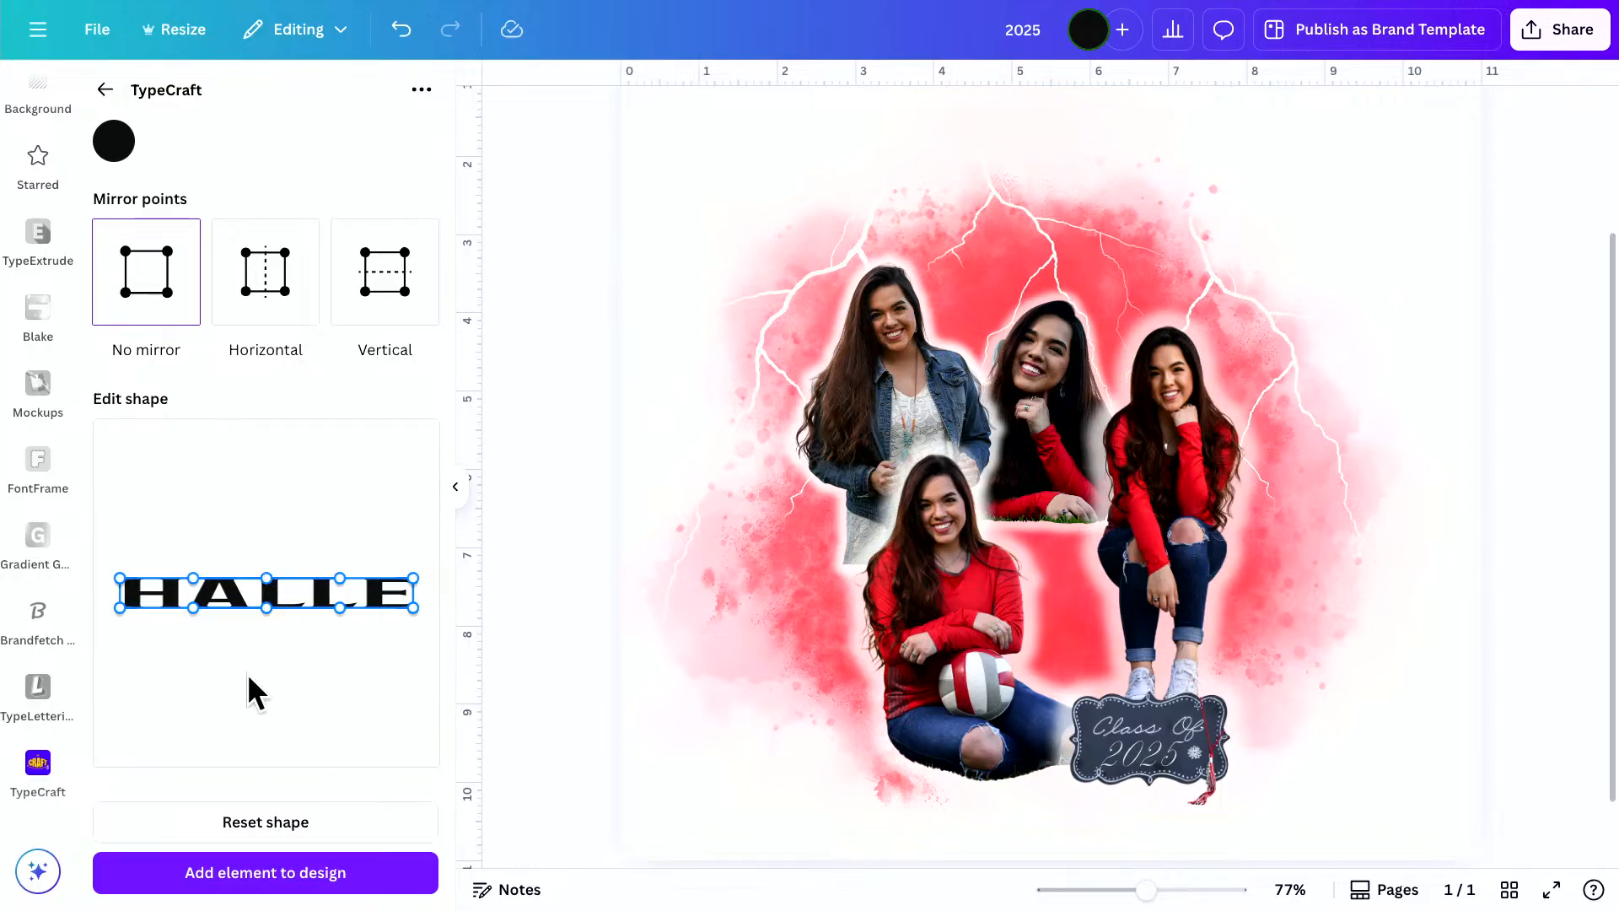
# Change the TypeCraft lettering's fill from black to a slightly darkened red
pyautogui.click(116, 141)
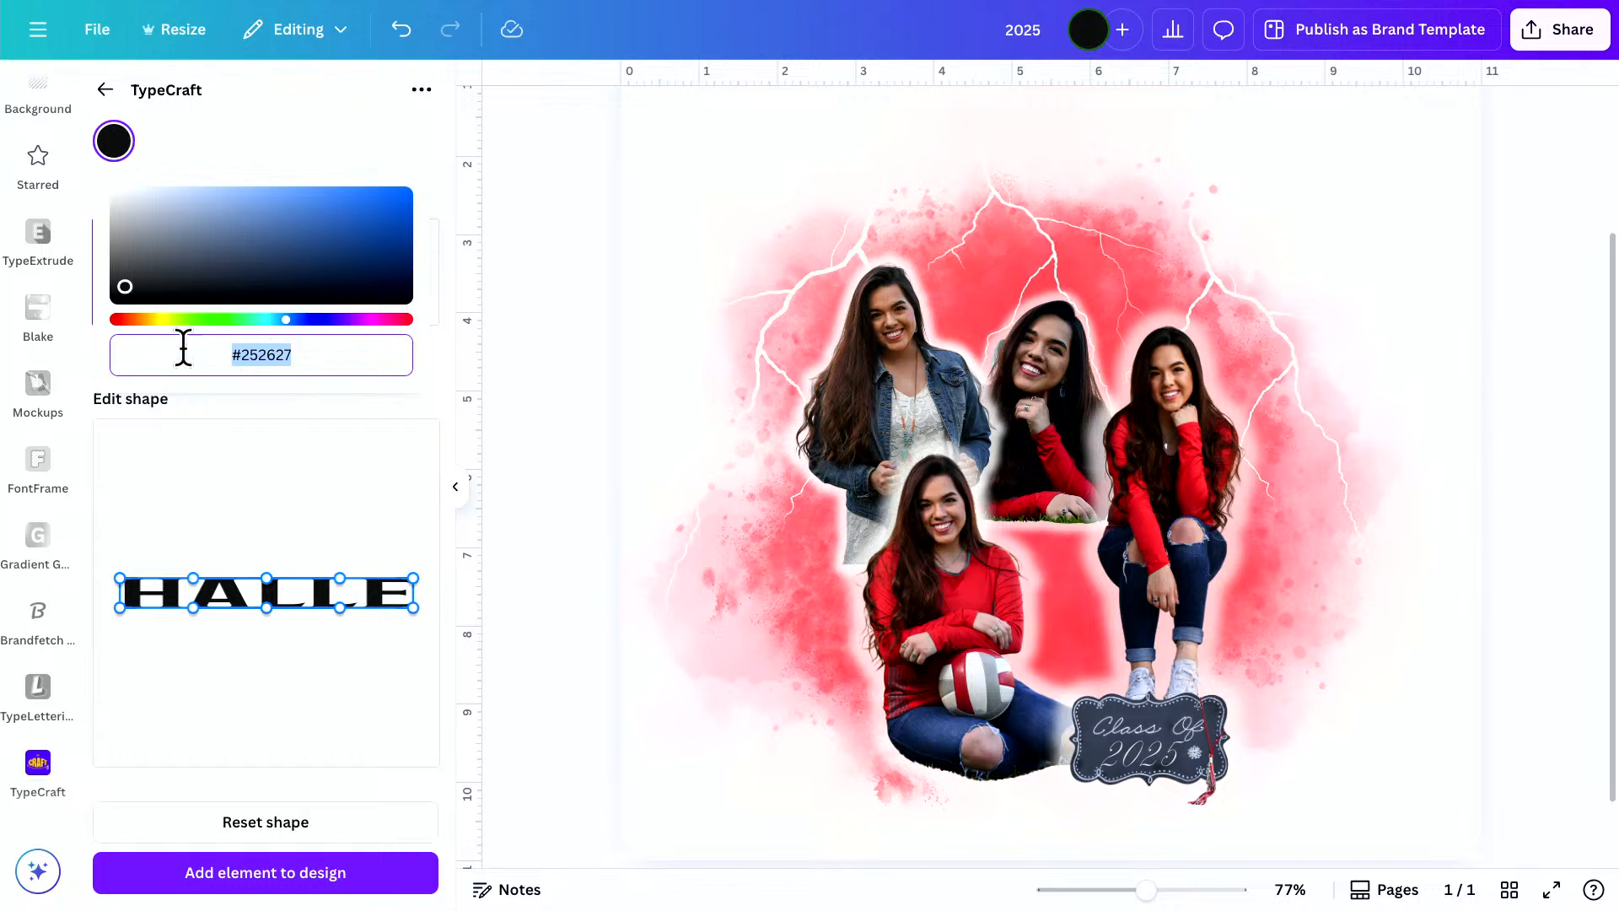
pyautogui.click(126, 319)
pyautogui.moveTo(387, 224); pyautogui.dragTo(439, 179)
pyautogui.click(406, 319)
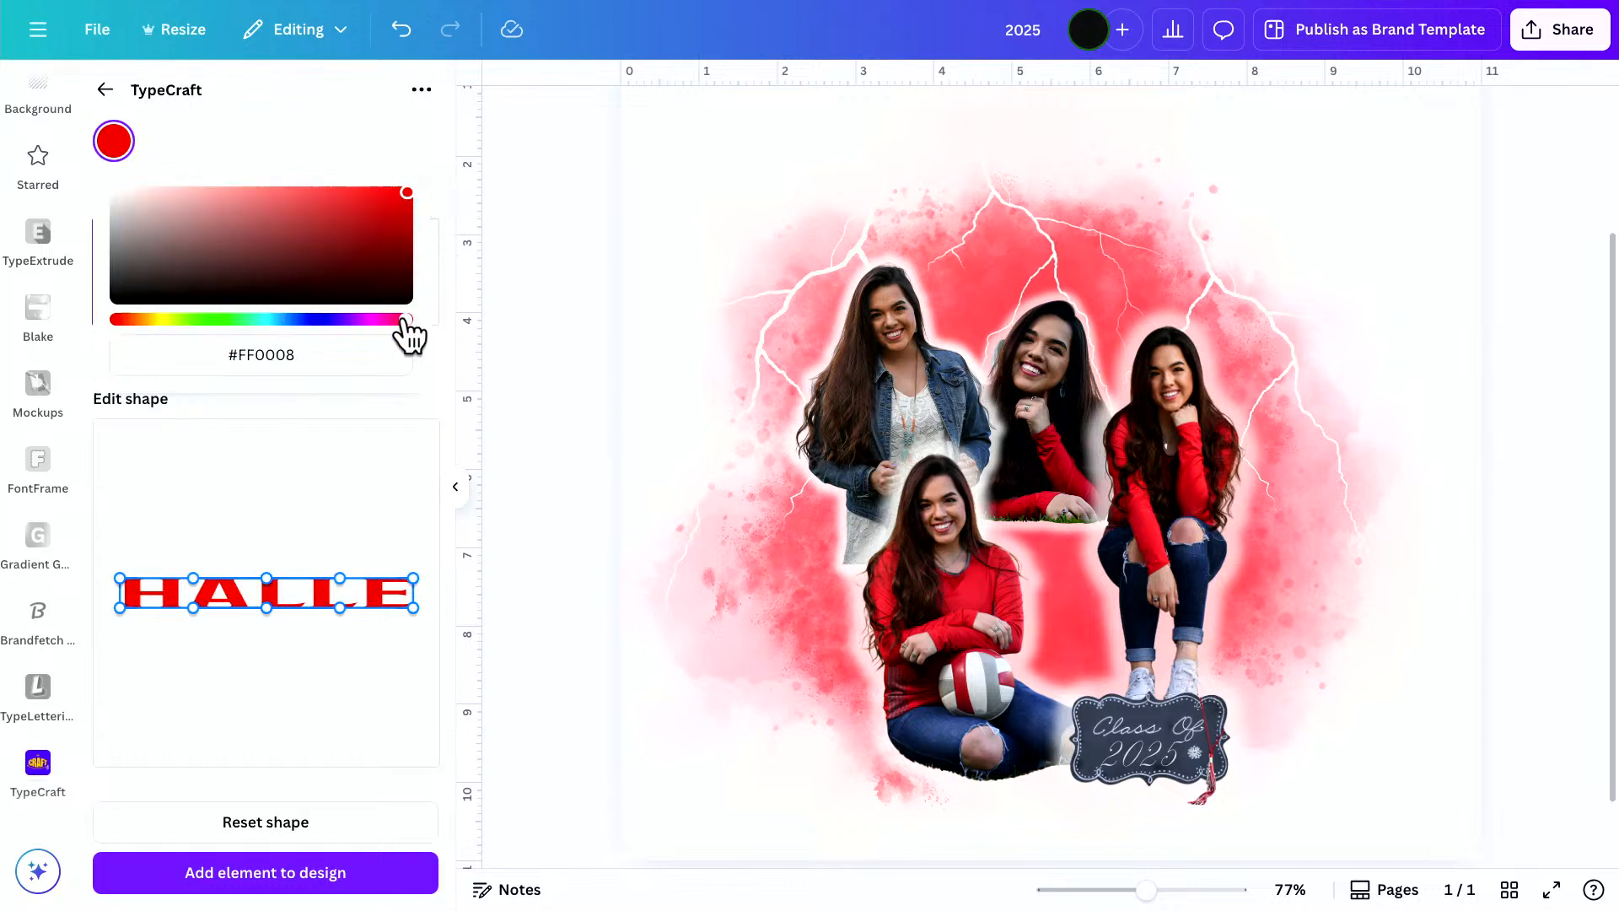
pyautogui.click(399, 204)
pyautogui.moveTo(399, 204)
pyautogui.mouseDown()
pyautogui.moveTo(406, 217)
pyautogui.moveTo(402, 204)
pyautogui.mouseUp()
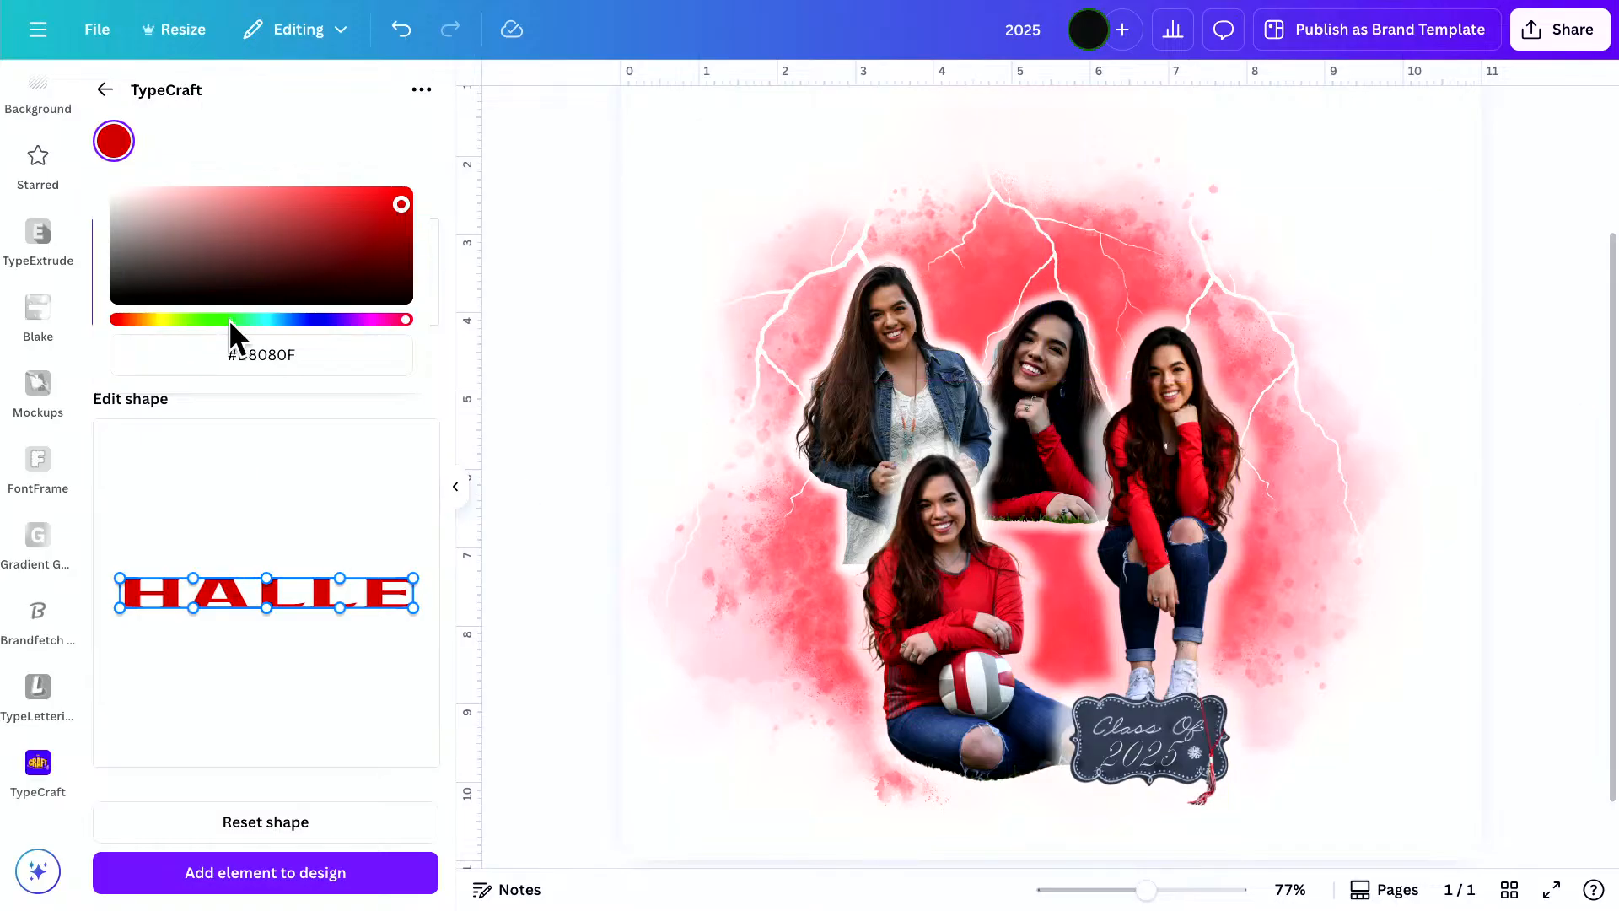
pyautogui.click(253, 143)
# Give the red lettering the Outline style with a white #FFFFFF border and a border width of 2
pyautogui.scroll(3, 225, 184)
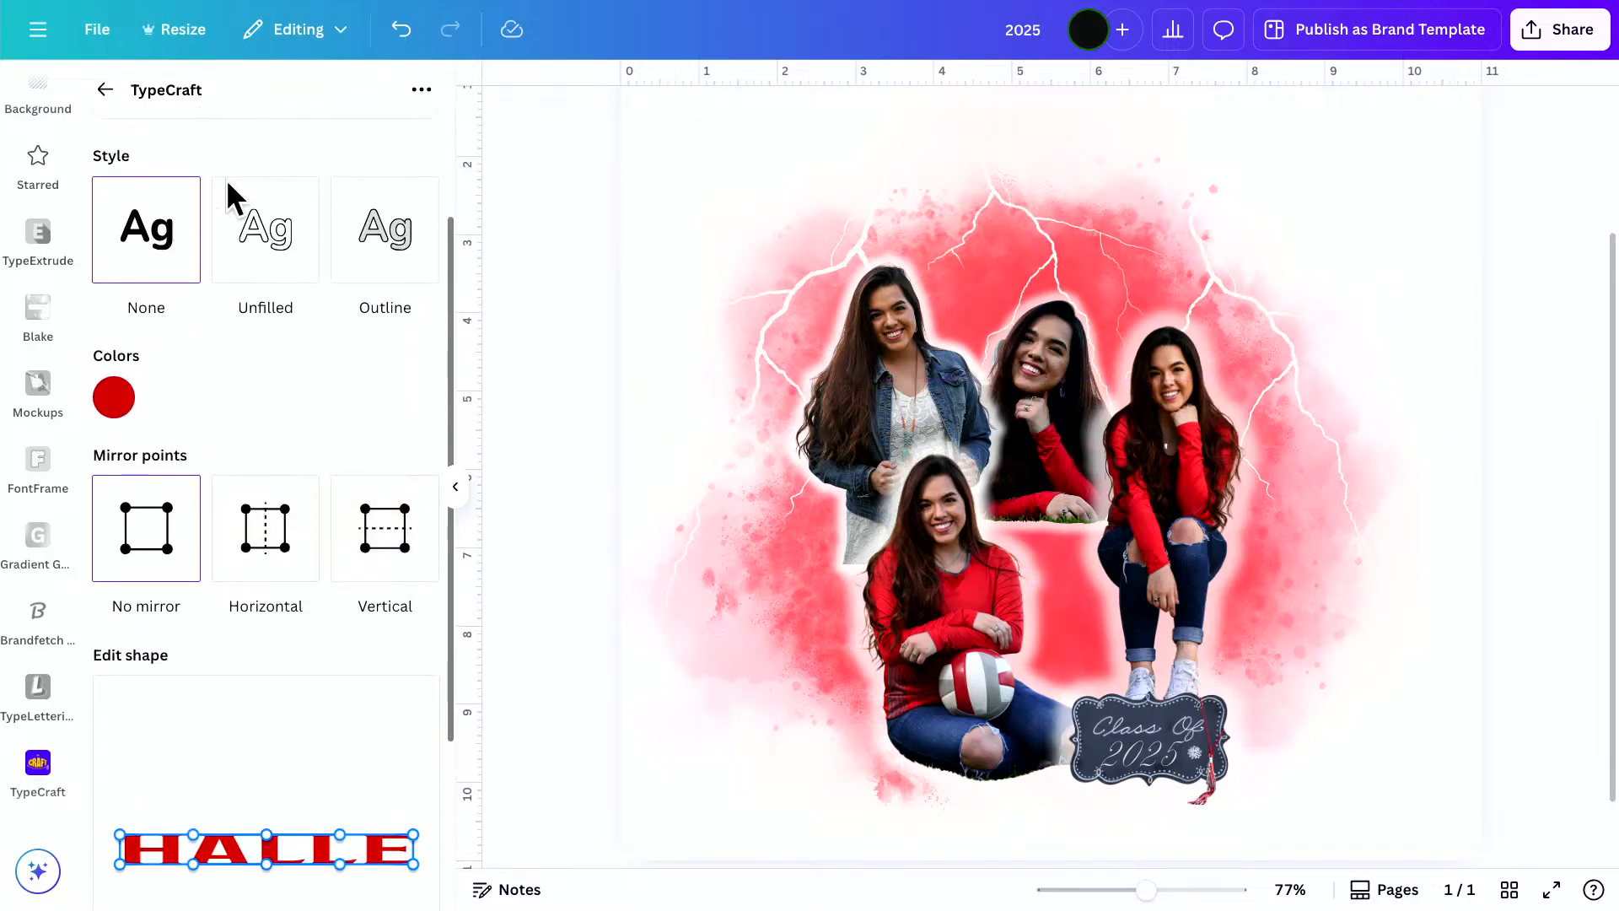
pyautogui.click(396, 287)
pyautogui.scroll(-2, 271, 332)
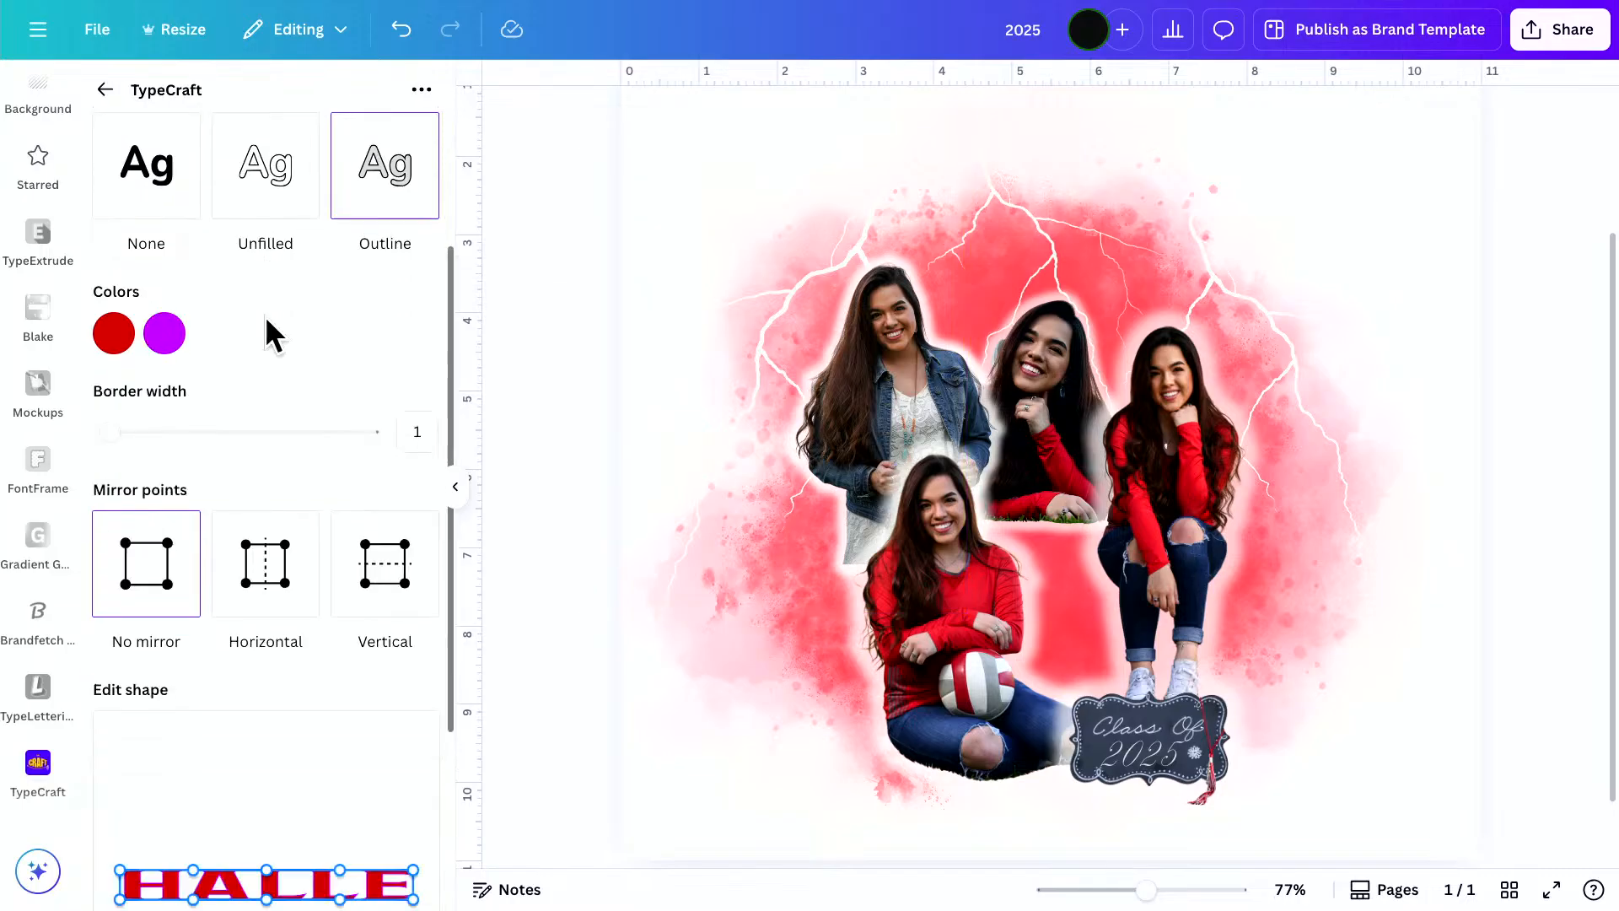
pyautogui.click(166, 279)
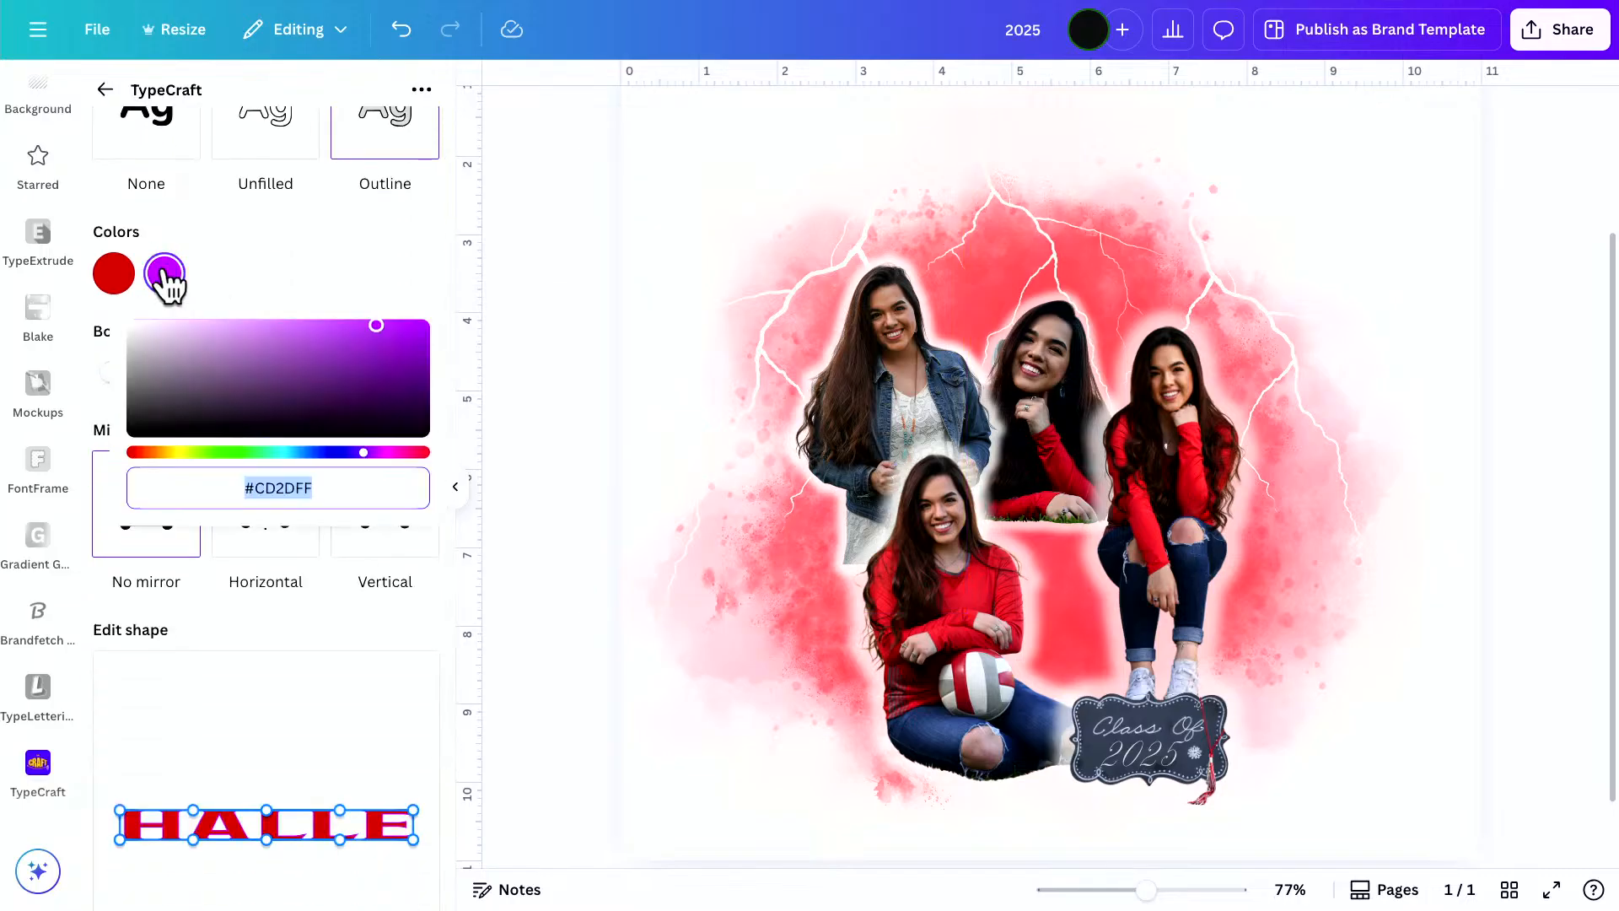
pyautogui.click(135, 326)
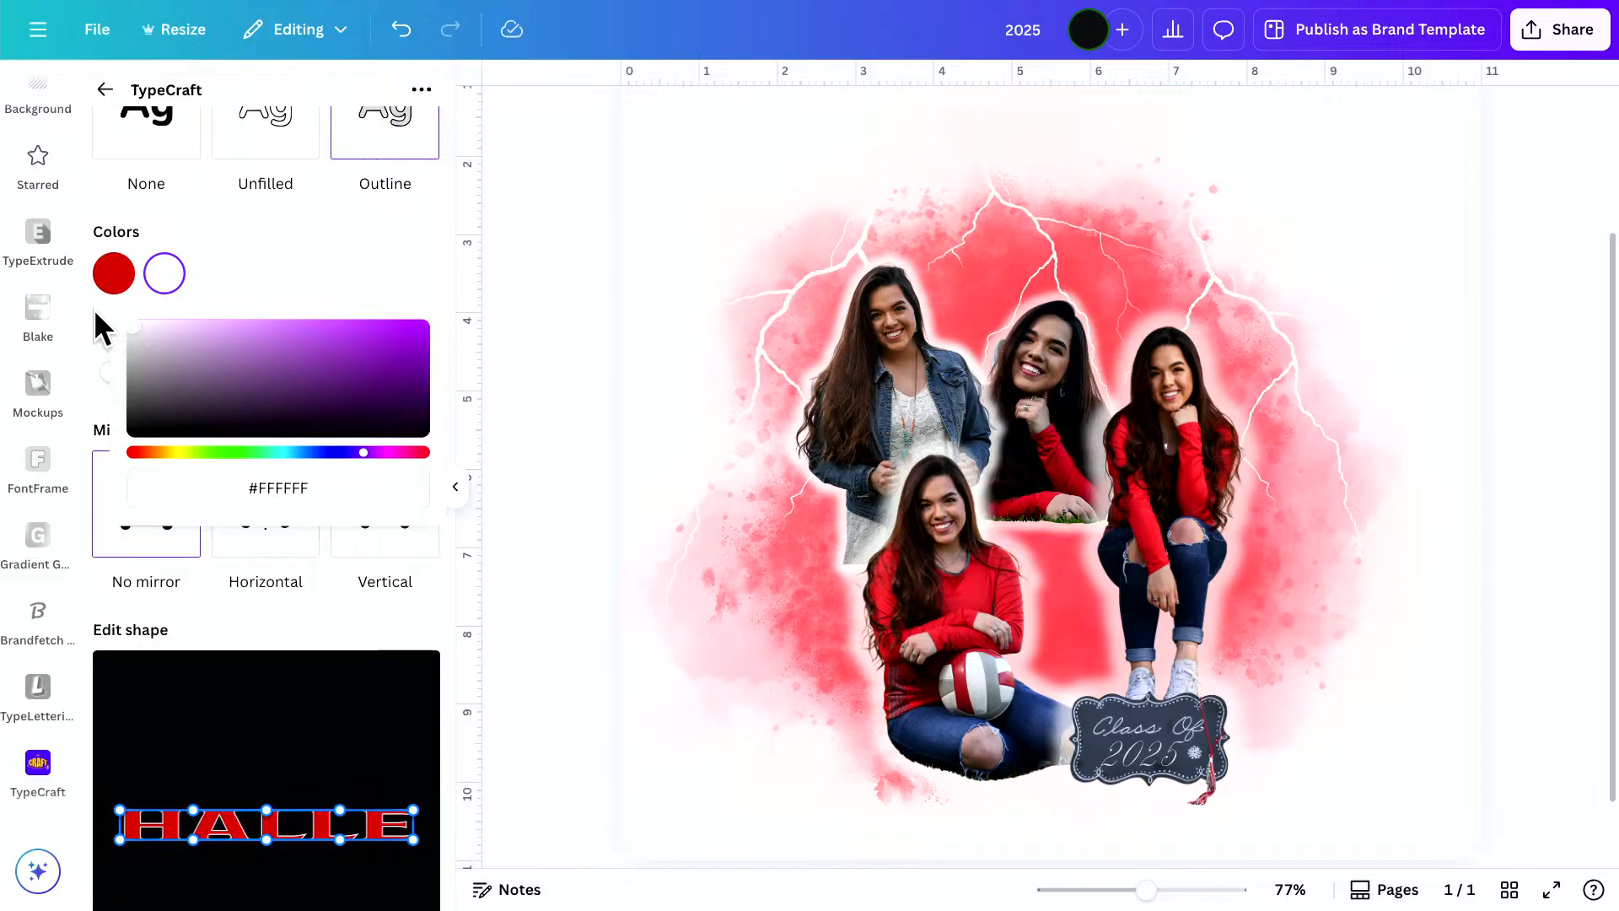
pyautogui.click(267, 211)
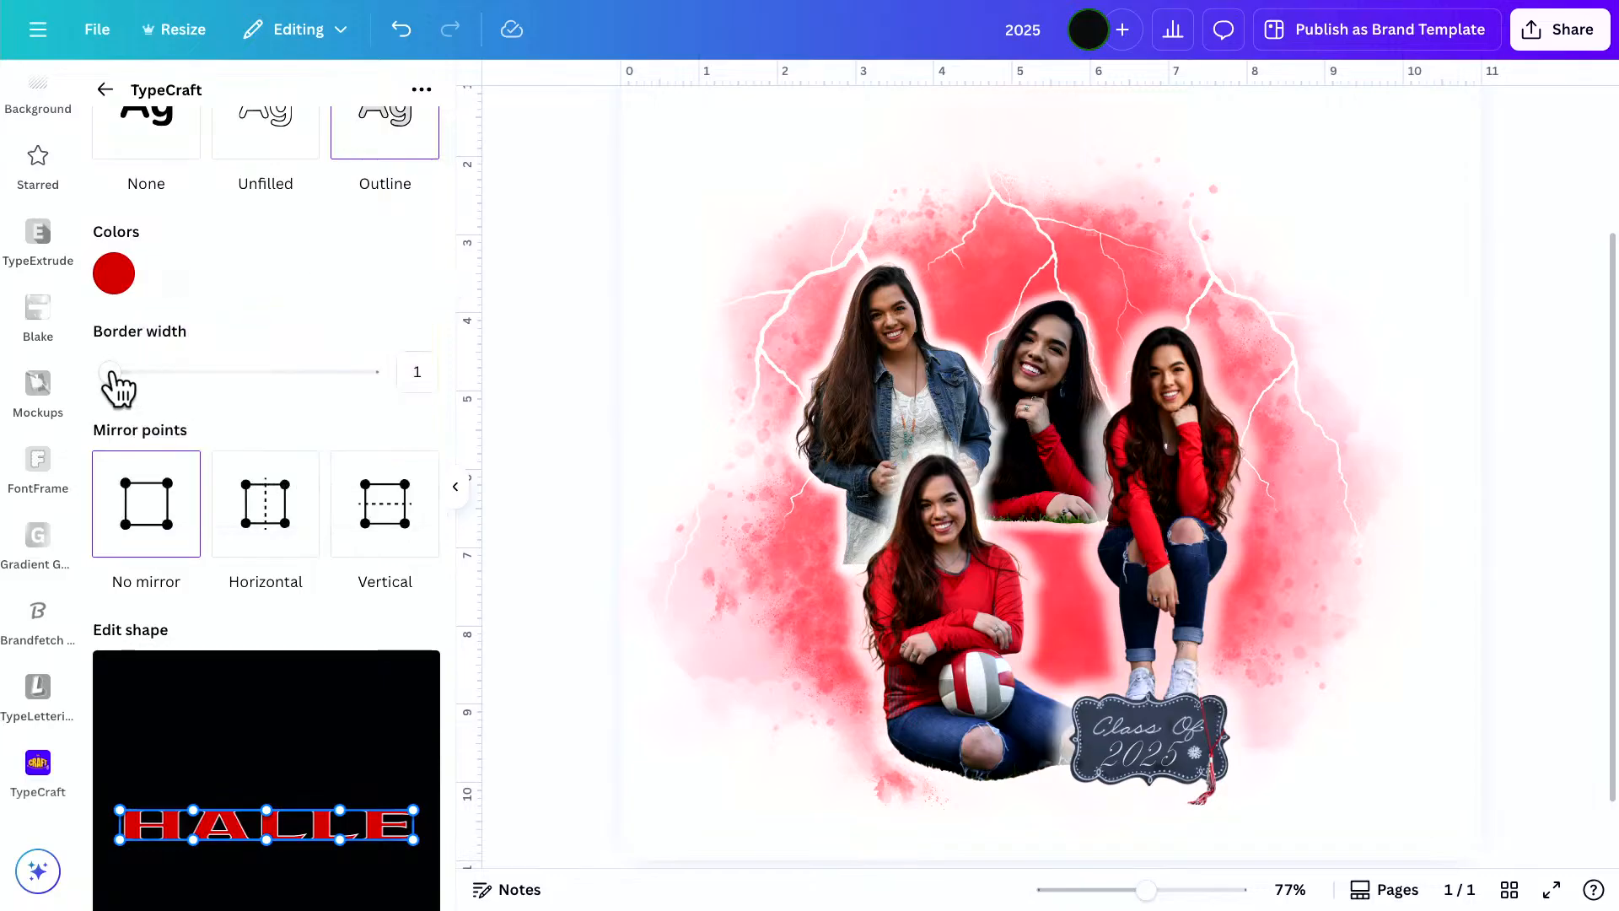
pyautogui.moveTo(112, 372)
pyautogui.mouseDown()
pyautogui.moveTo(149, 377)
pyautogui.moveTo(125, 377)
pyautogui.mouseUp()
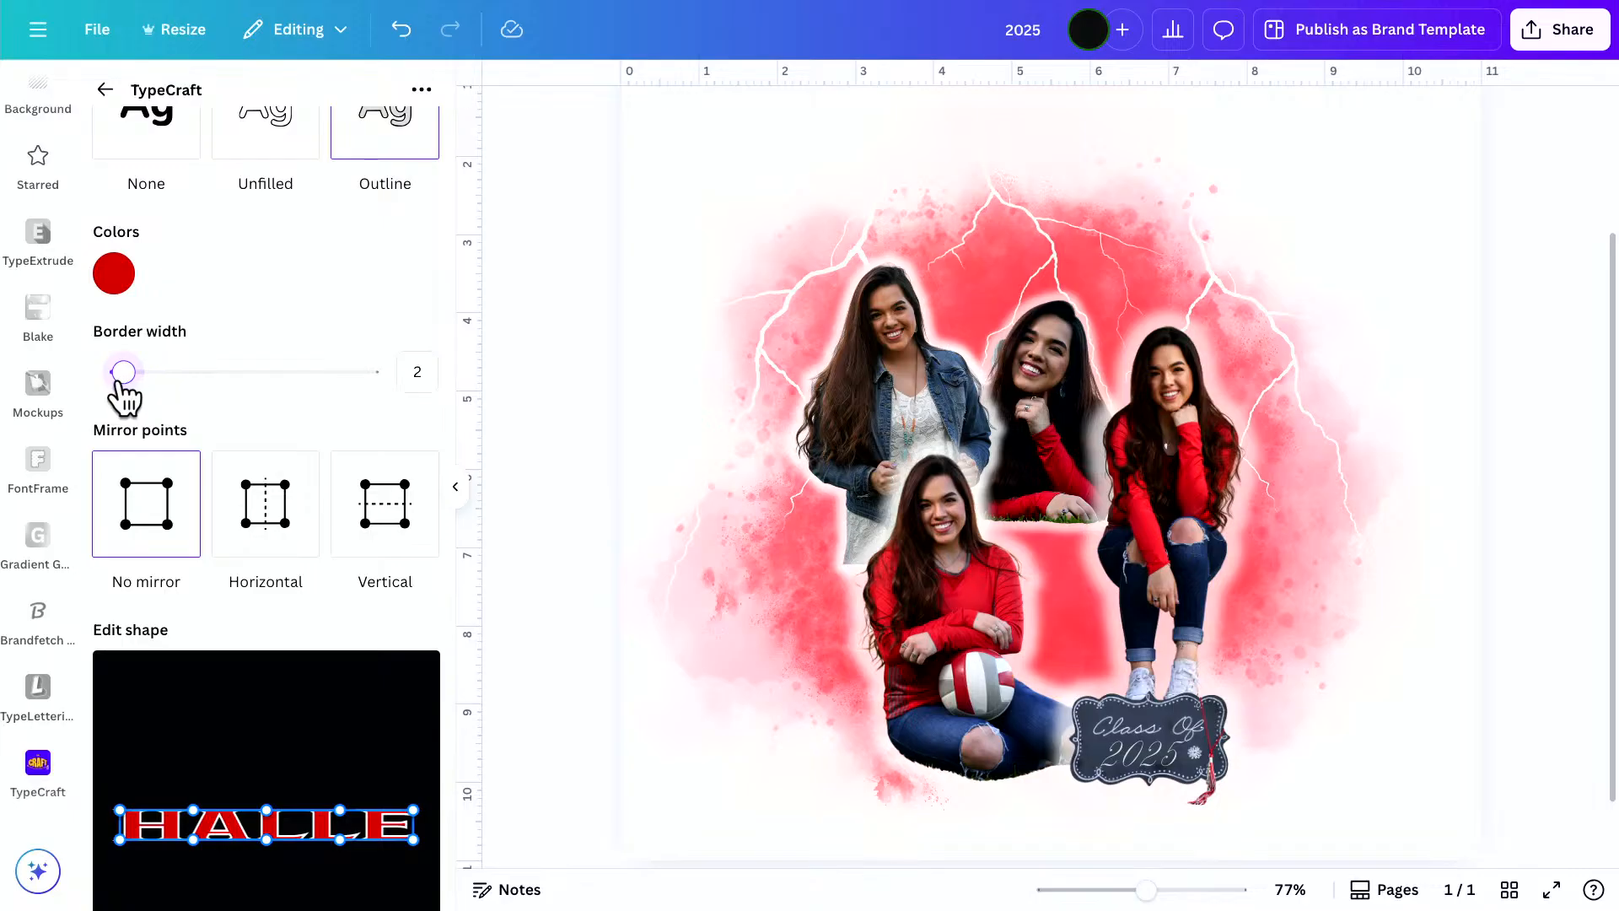
# Mirror the shape points horizontally and pull the lettering's bottom corners down so its lower edge arches
pyautogui.scroll(-2, 160, 548)
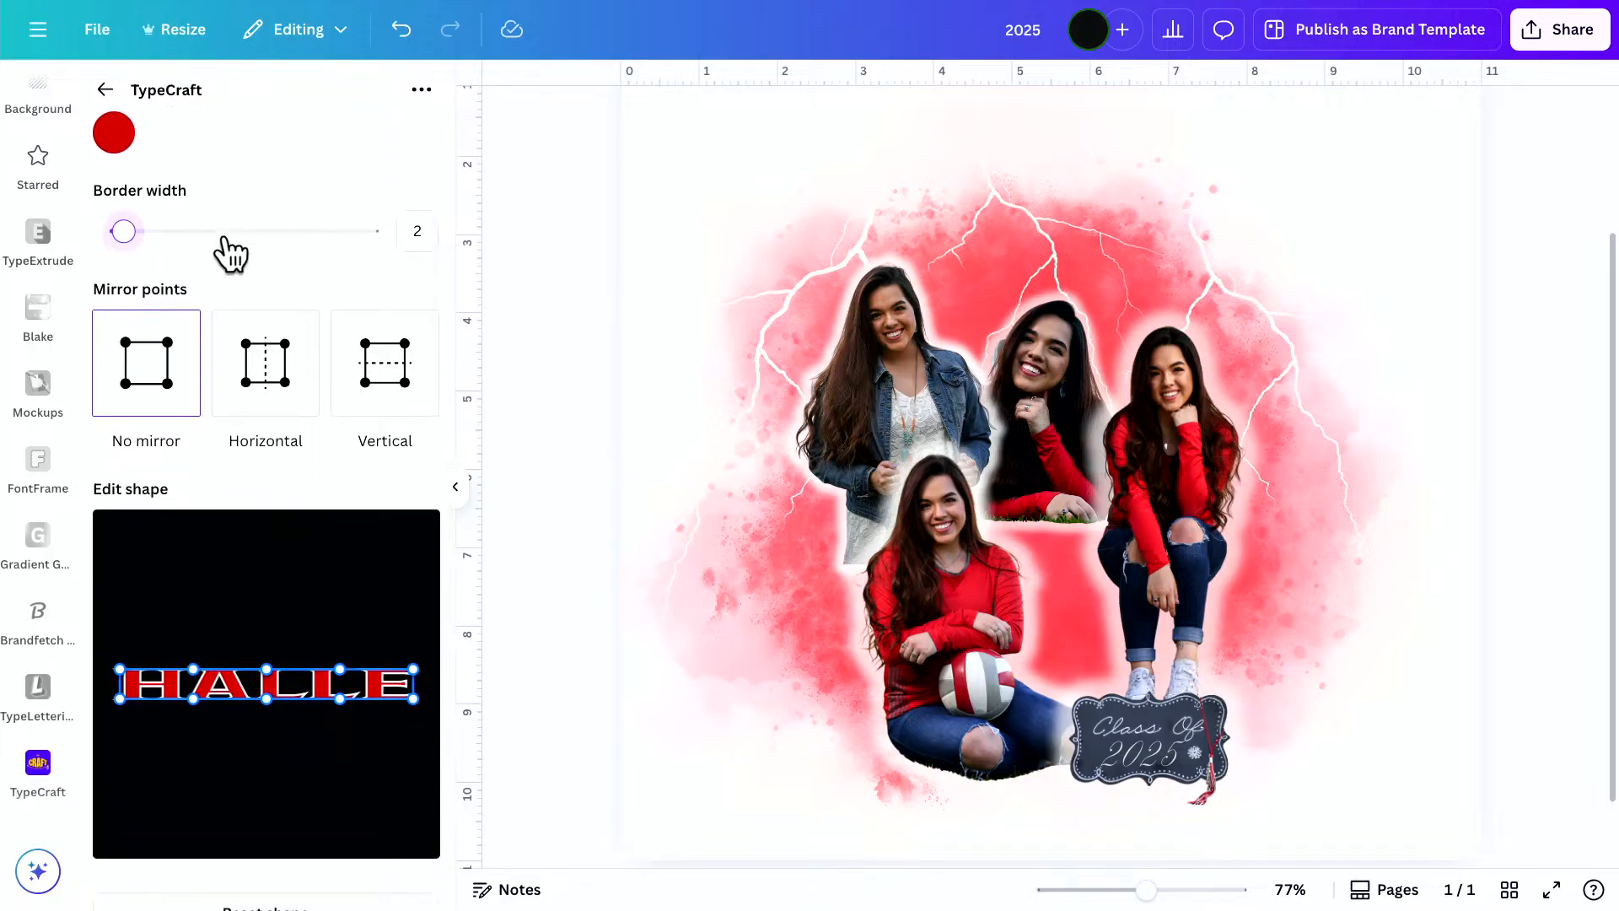
pyautogui.moveTo(194, 698); pyautogui.dragTo(268, 668)
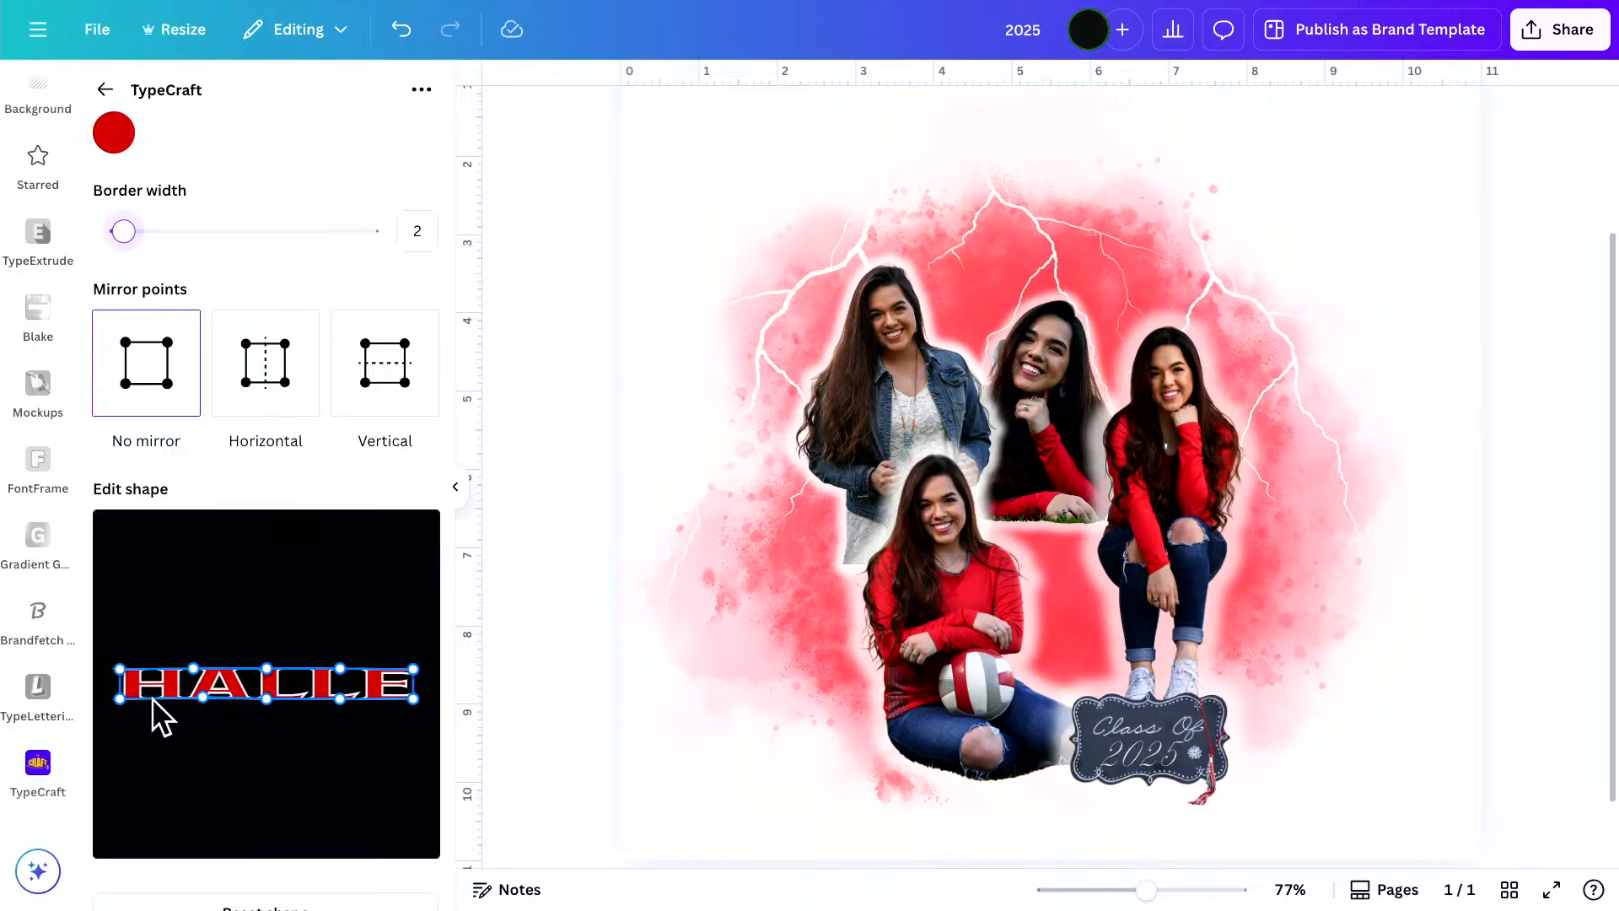
pyautogui.moveTo(120, 700)
pyautogui.mouseDown()
pyautogui.moveTo(116, 755)
pyautogui.moveTo(118, 697)
pyautogui.mouseUp()
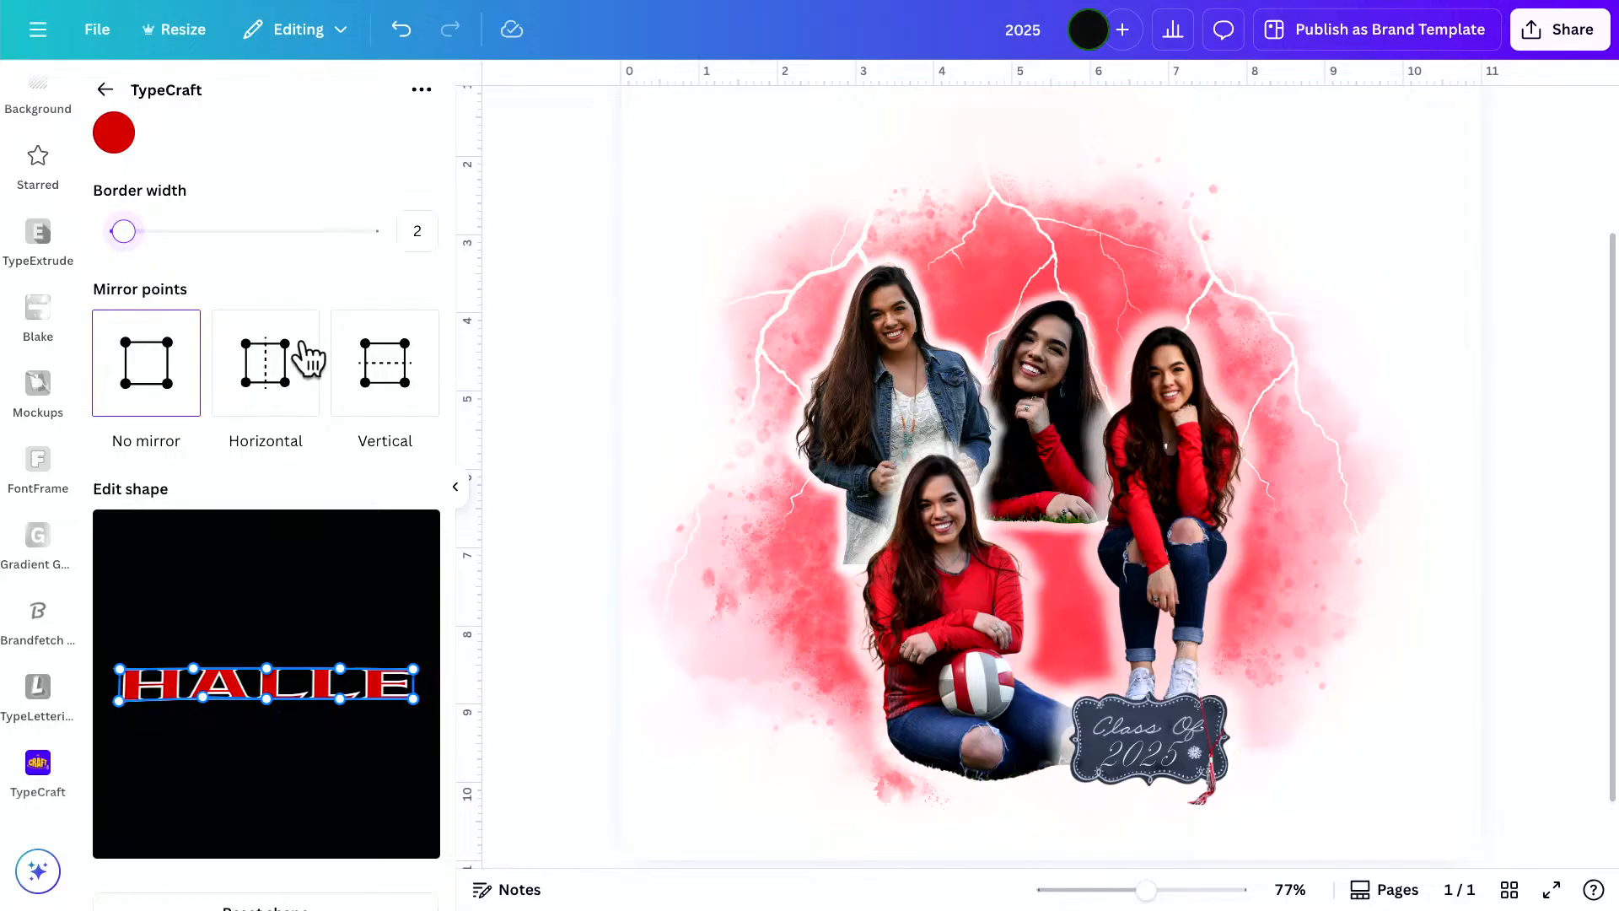
pyautogui.click(286, 364)
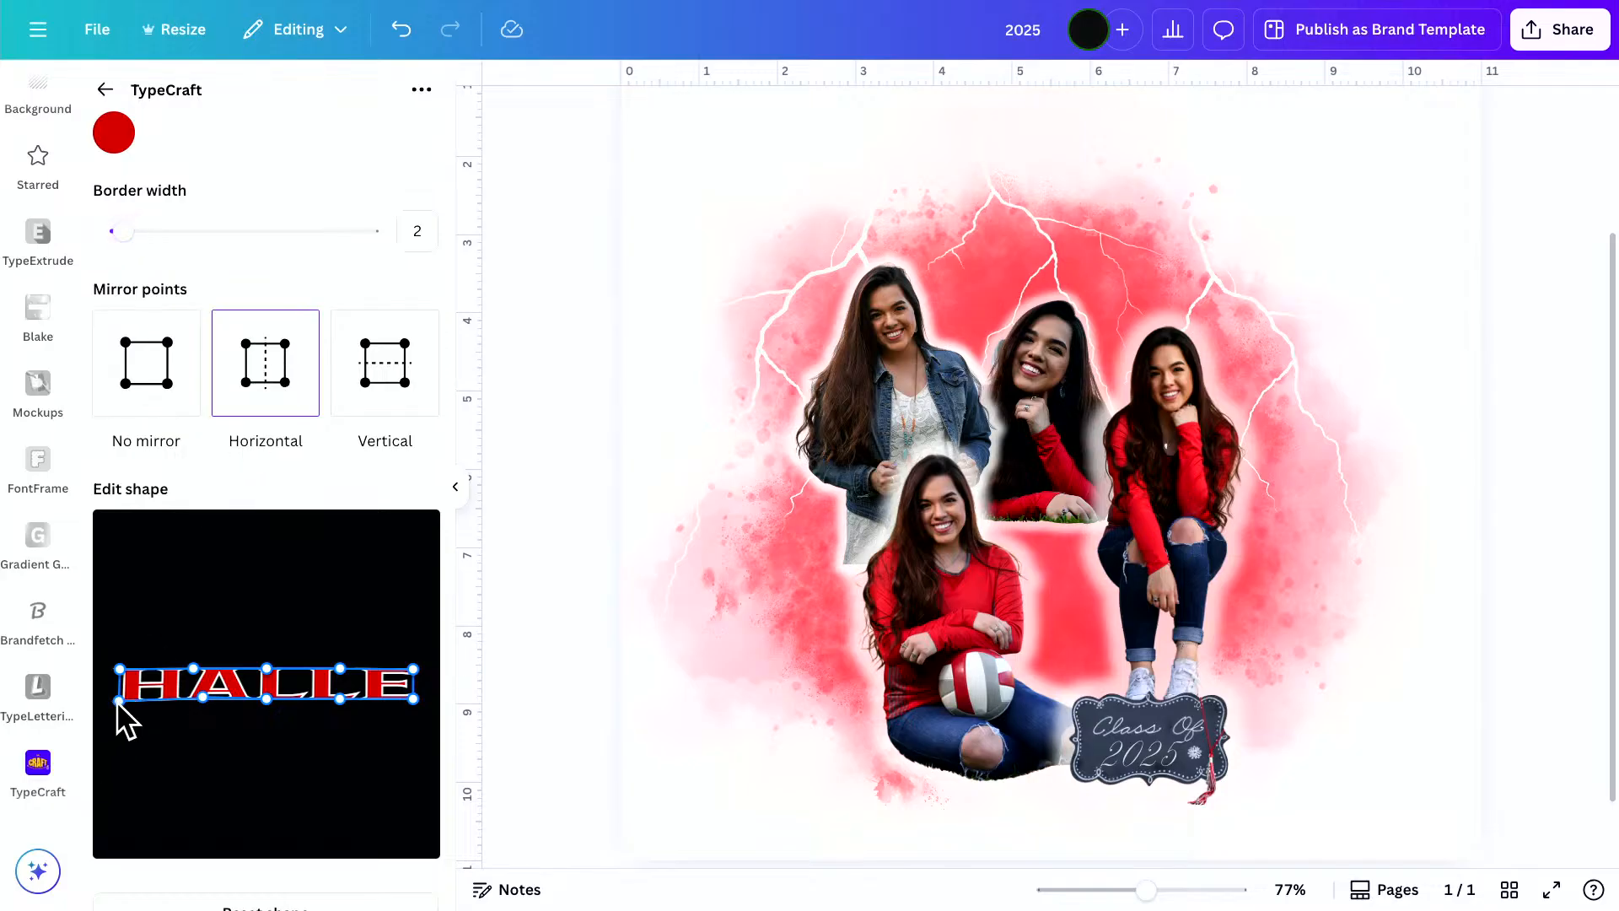
pyautogui.moveTo(118, 700); pyautogui.dragTo(114, 745)
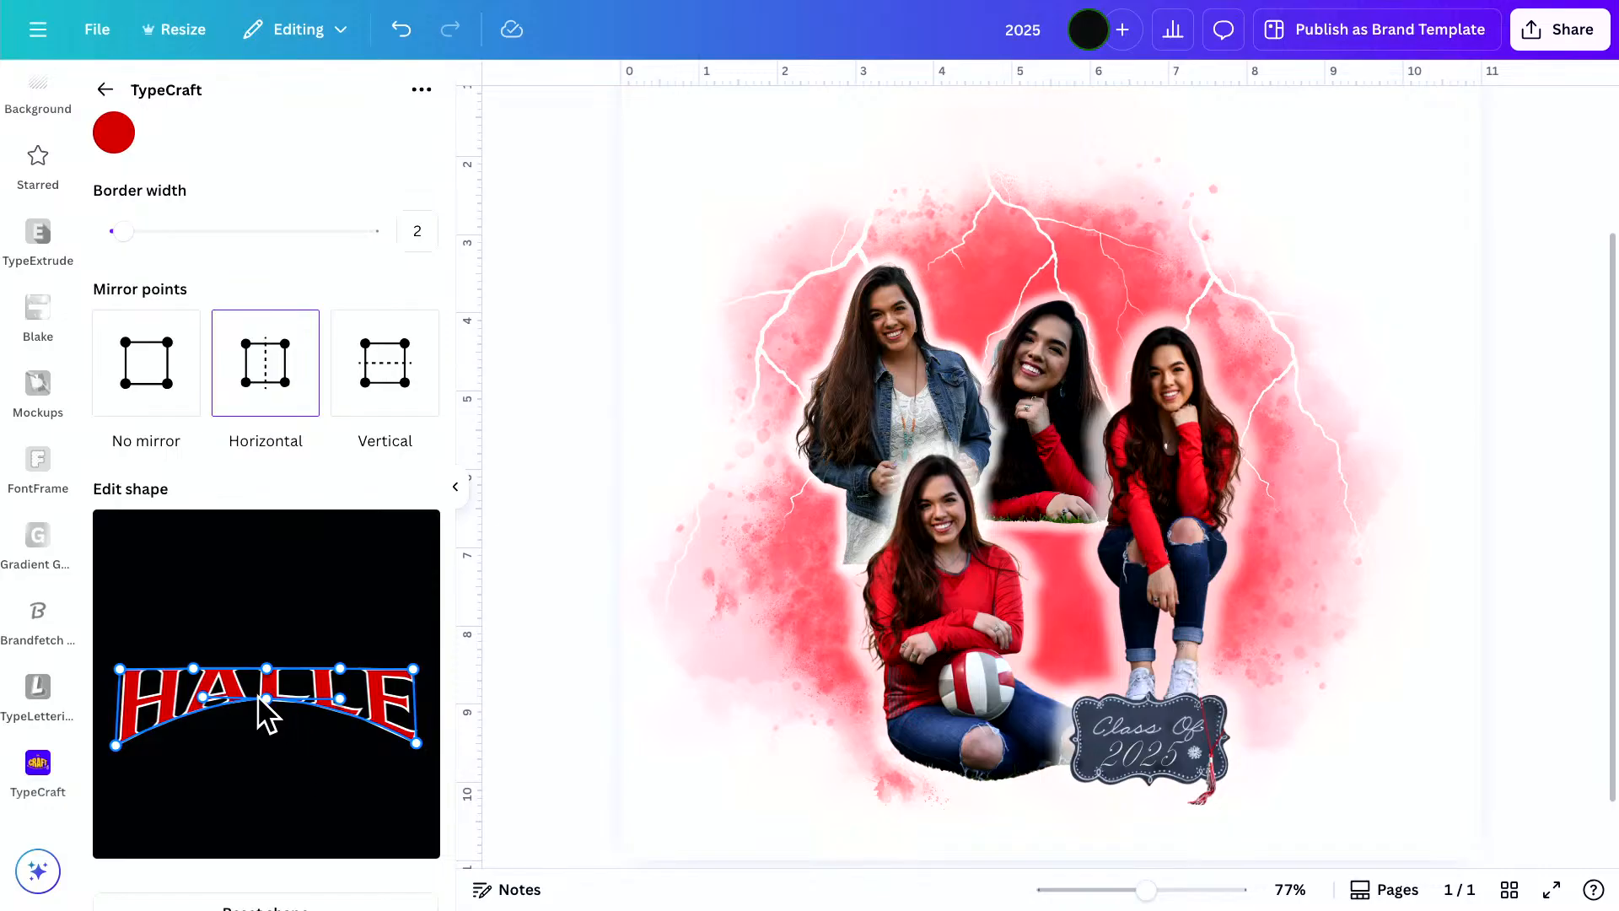
pyautogui.moveTo(267, 698)
pyautogui.mouseDown()
pyautogui.moveTo(267, 754)
pyautogui.moveTo(265, 695)
pyautogui.mouseUp()
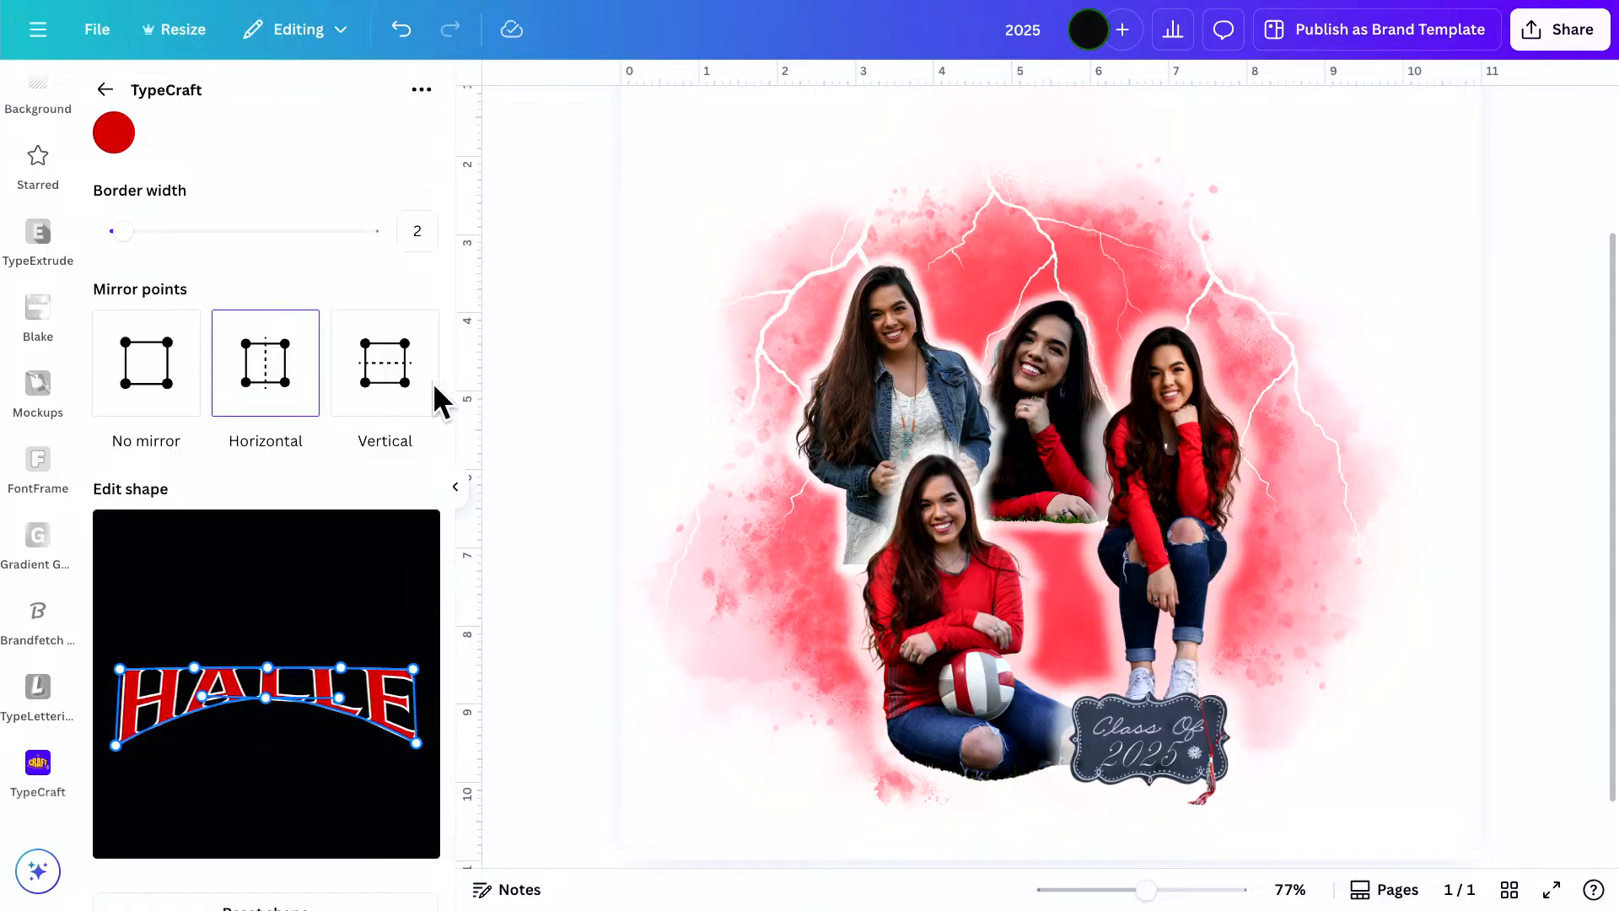
# Lower the middle of the lettering's bottom edge without mirroring, and extend both bottom corners further down with horizontal mirroring
pyautogui.click(396, 387)
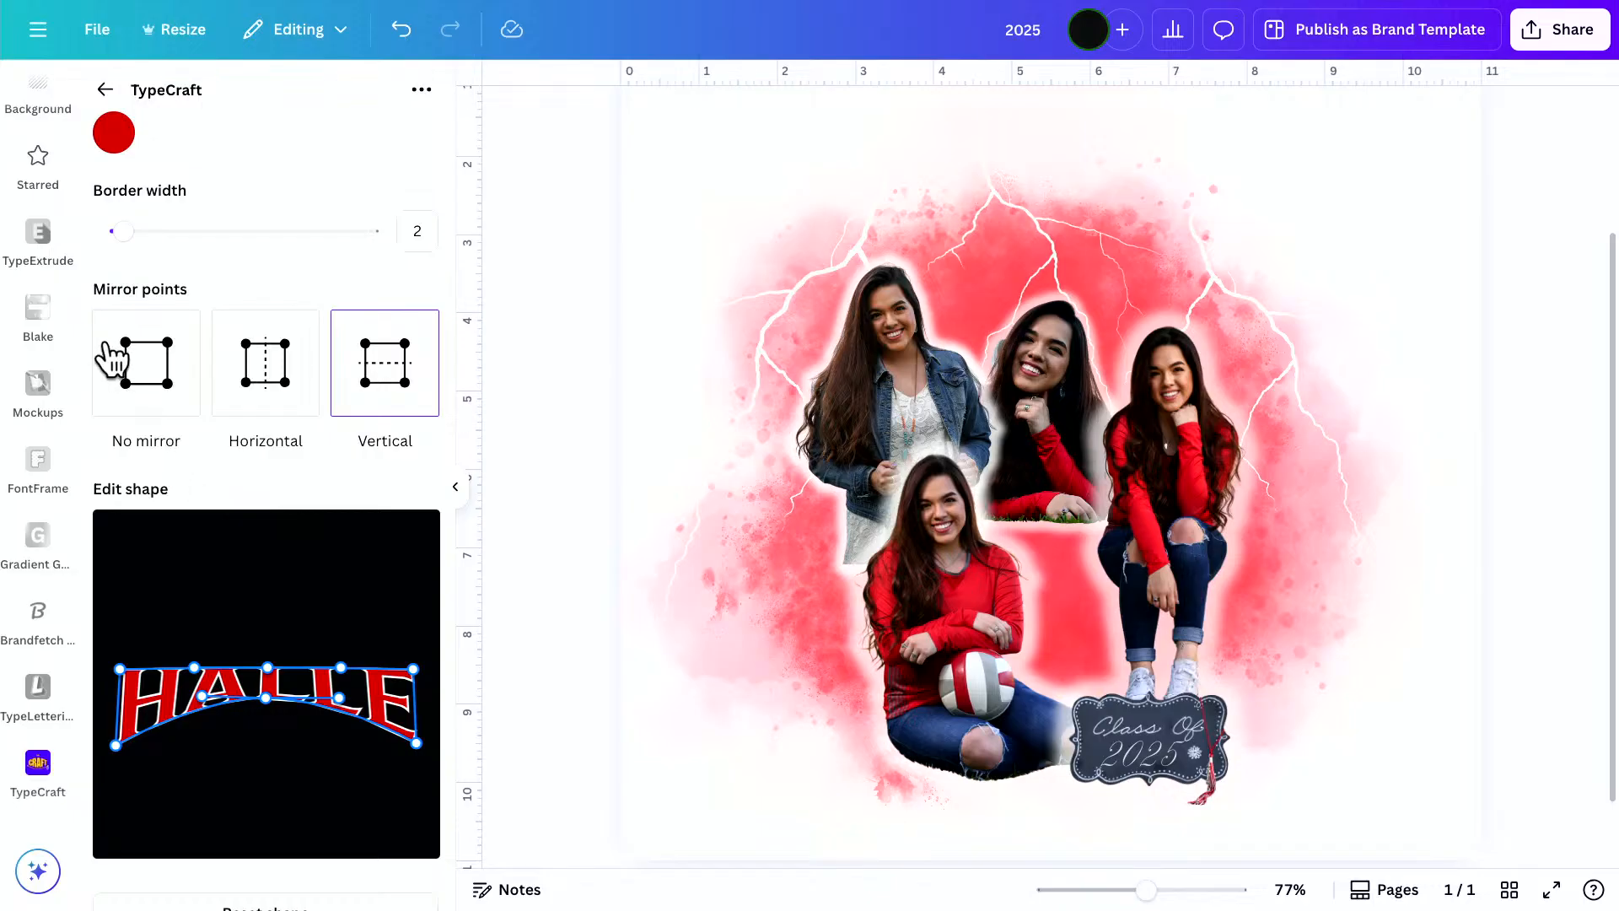
pyautogui.click(135, 359)
pyautogui.moveTo(266, 696); pyautogui.dragTo(266, 724)
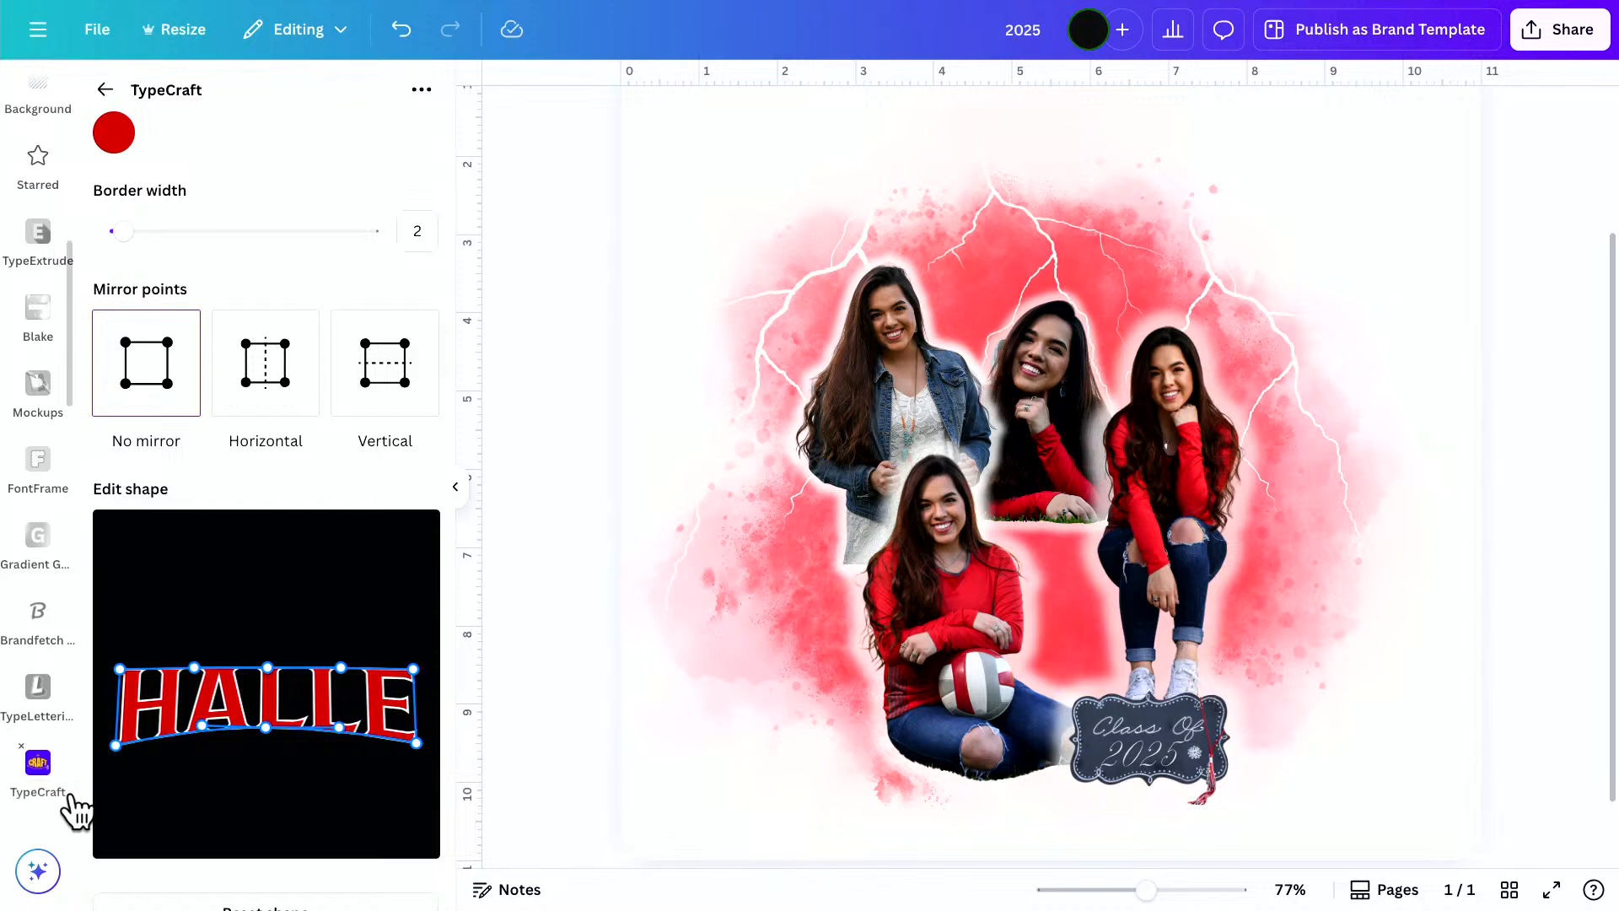
pyautogui.click(238, 386)
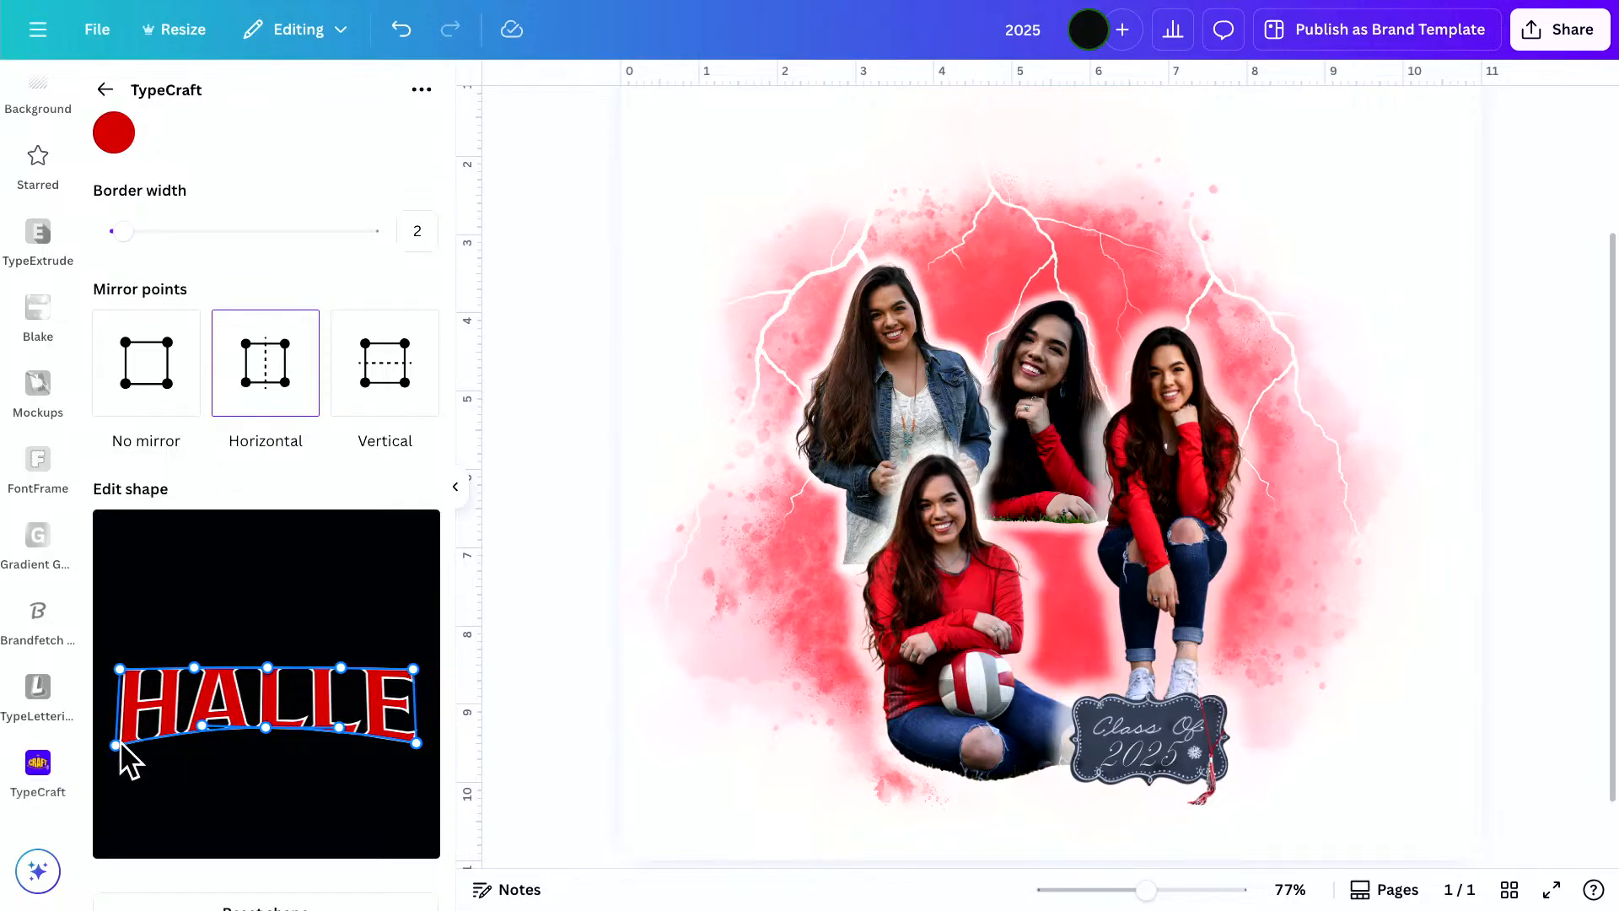
pyautogui.moveTo(115, 746); pyautogui.dragTo(119, 767)
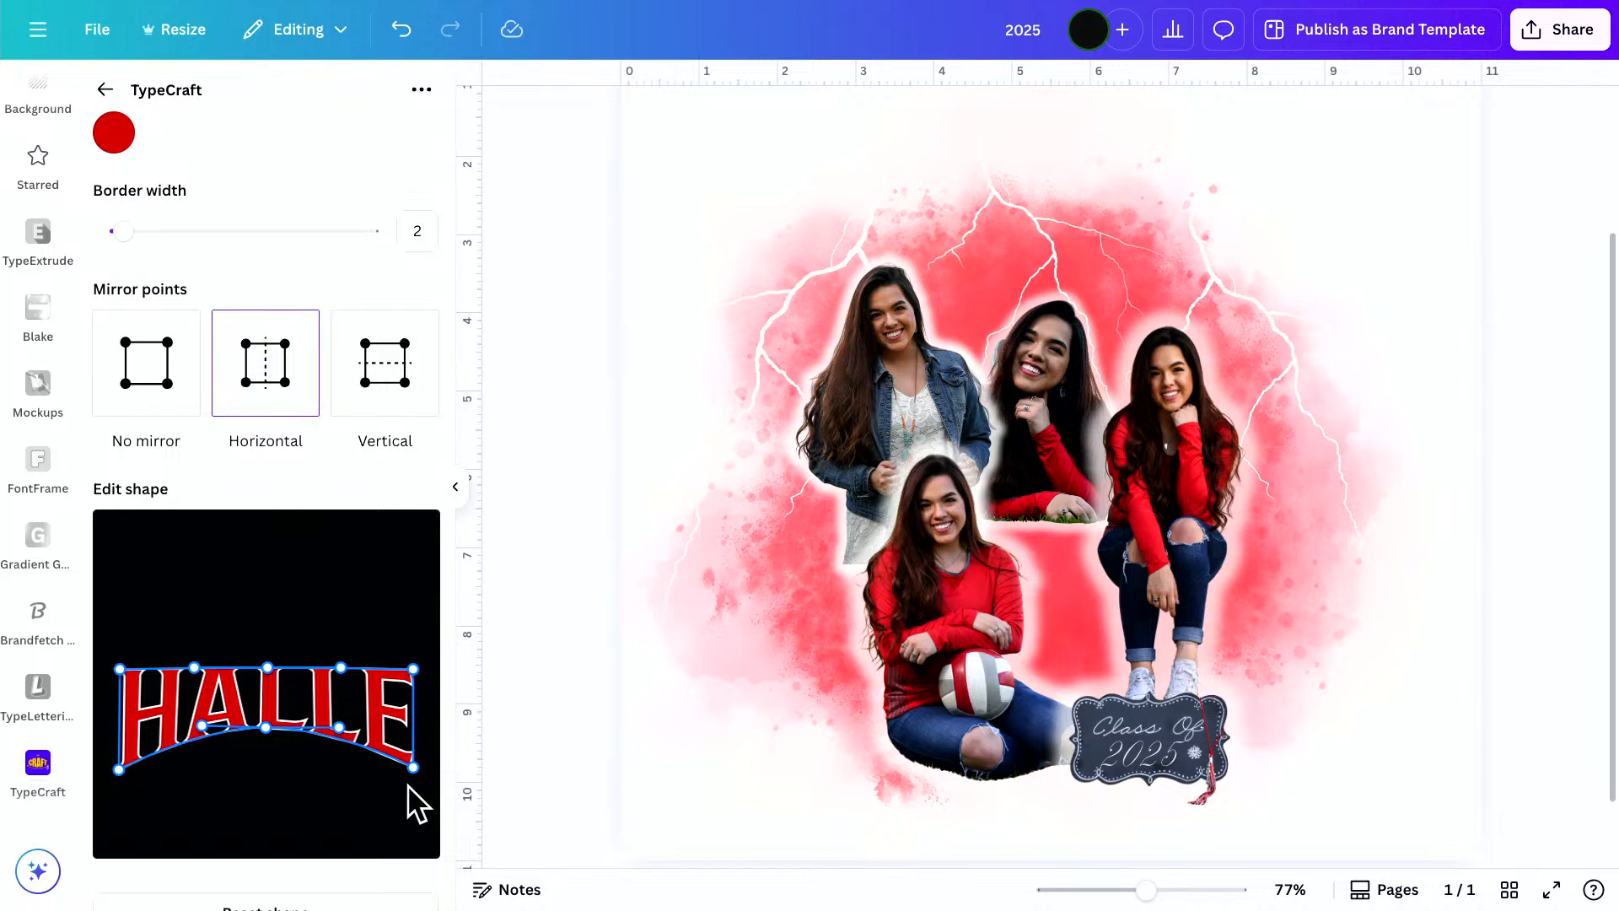
# Fine-tune the middle points of the lettering's bottom edge, with mirroring off, to even out the arch
pyautogui.moveTo(268, 725); pyautogui.dragTo(263, 725)
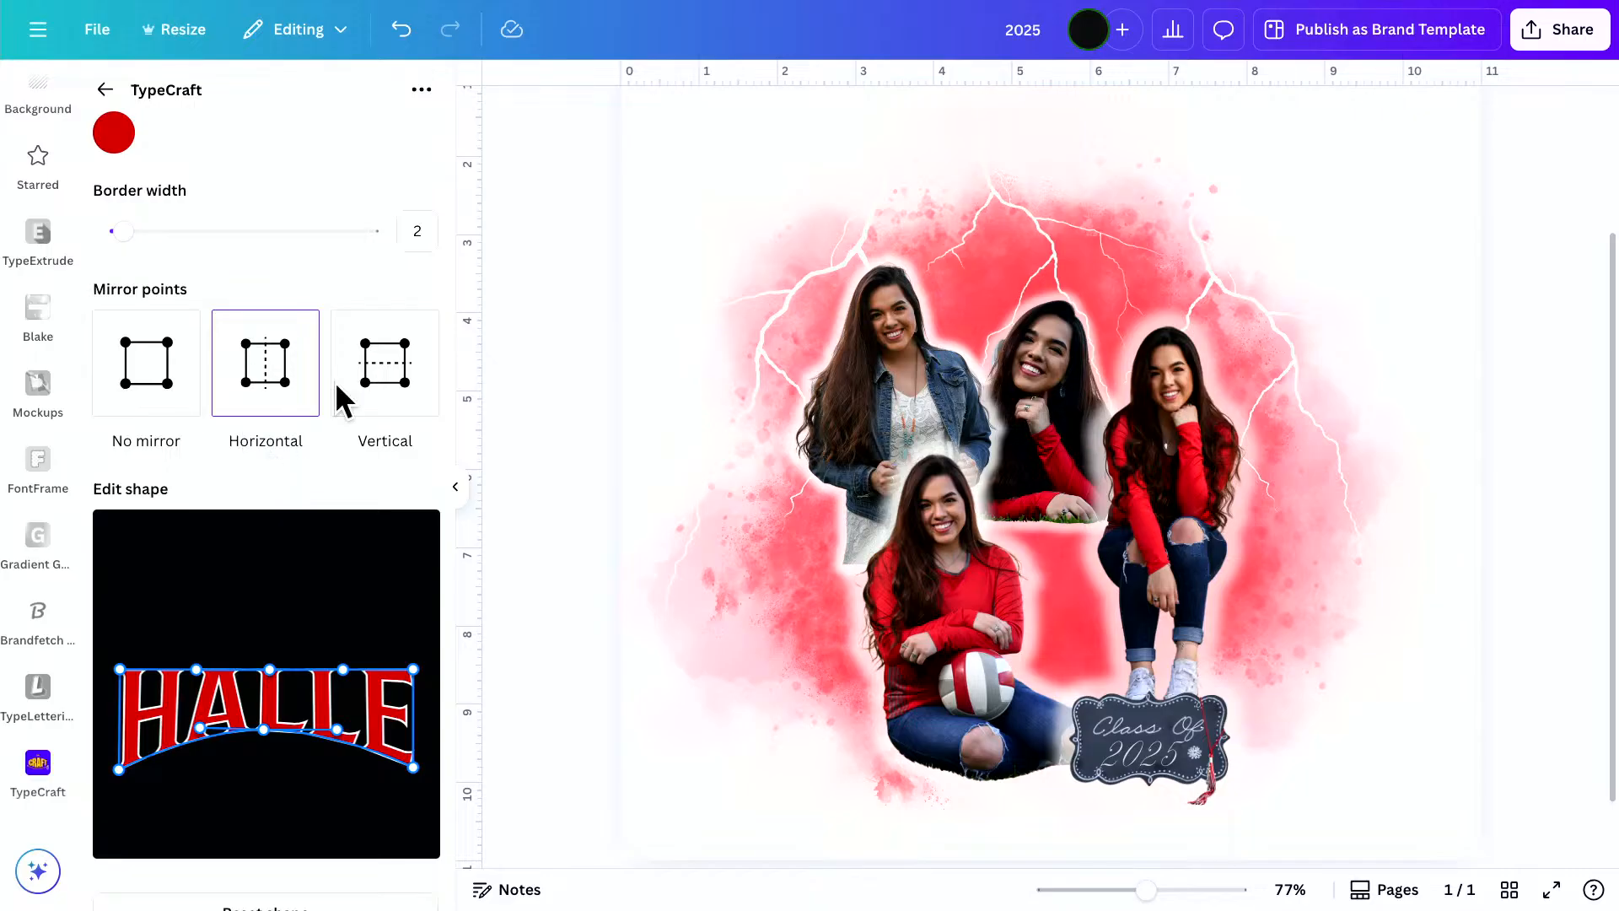
pyautogui.click(135, 397)
pyautogui.moveTo(268, 731); pyautogui.dragTo(260, 720)
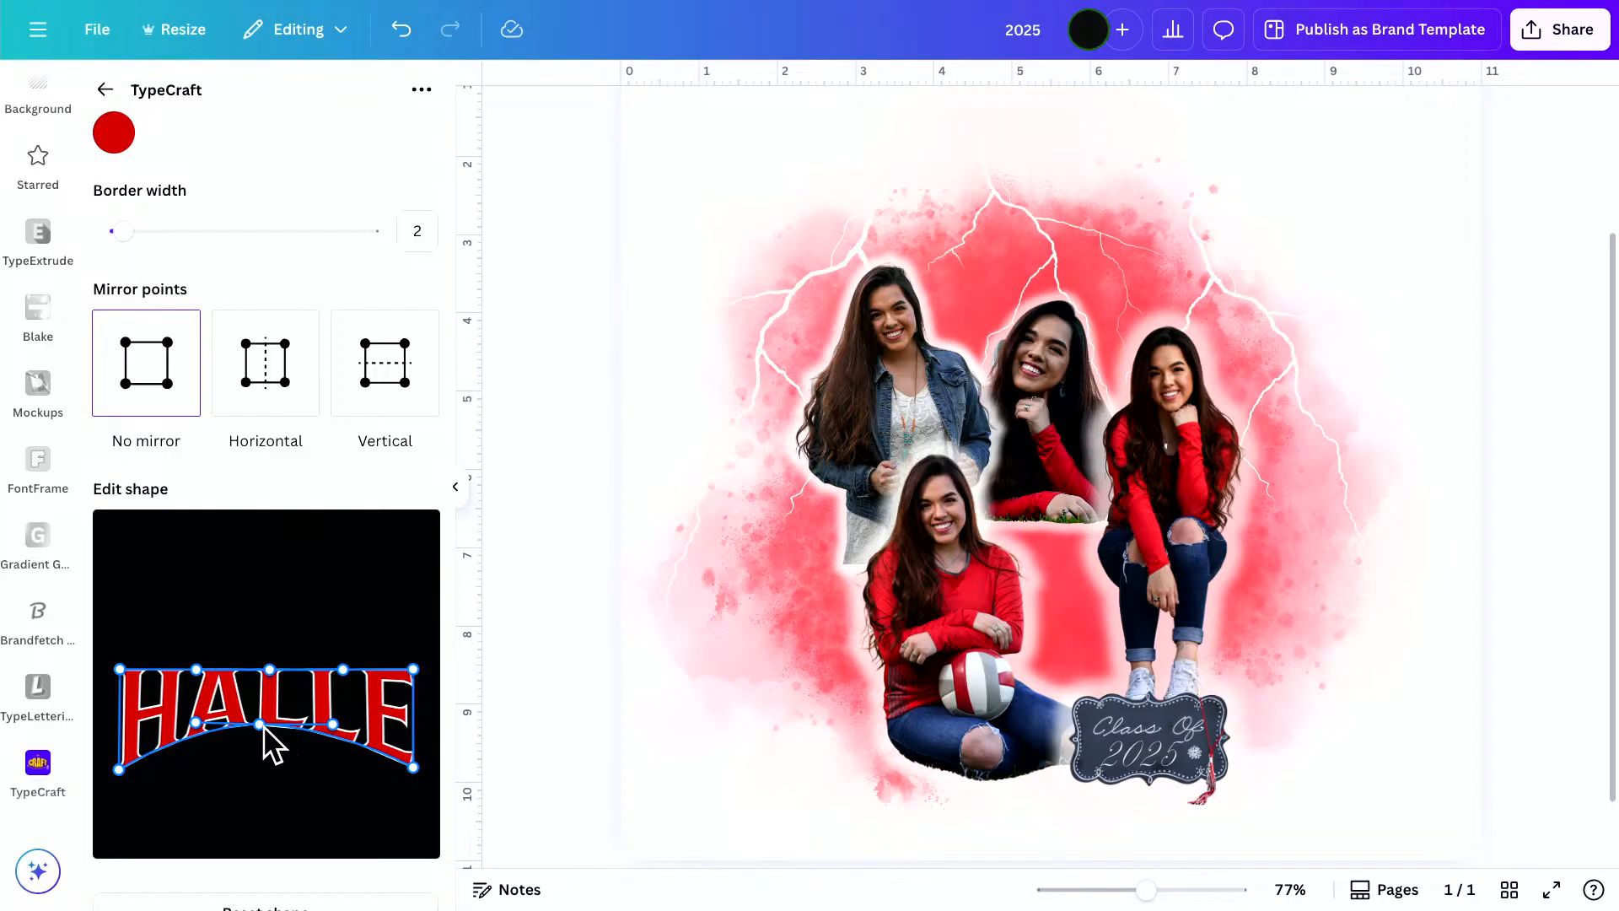
pyautogui.moveTo(263, 725); pyautogui.dragTo(275, 726)
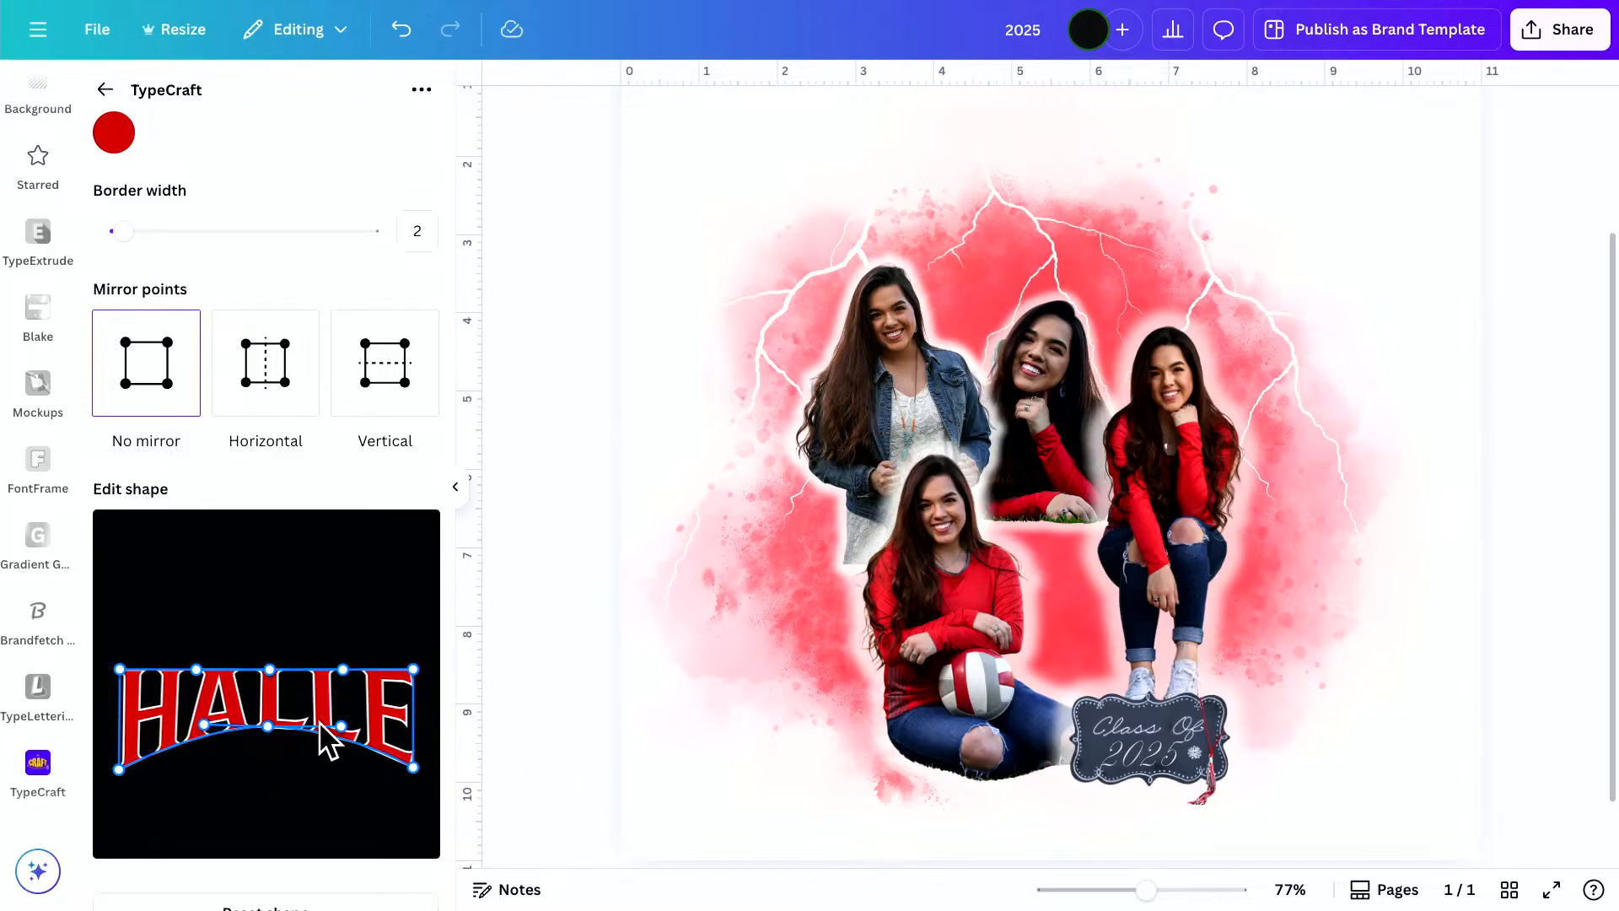
pyautogui.moveTo(343, 725)
pyautogui.mouseDown()
pyautogui.moveTo(336, 750)
pyautogui.moveTo(348, 727)
pyautogui.mouseUp()
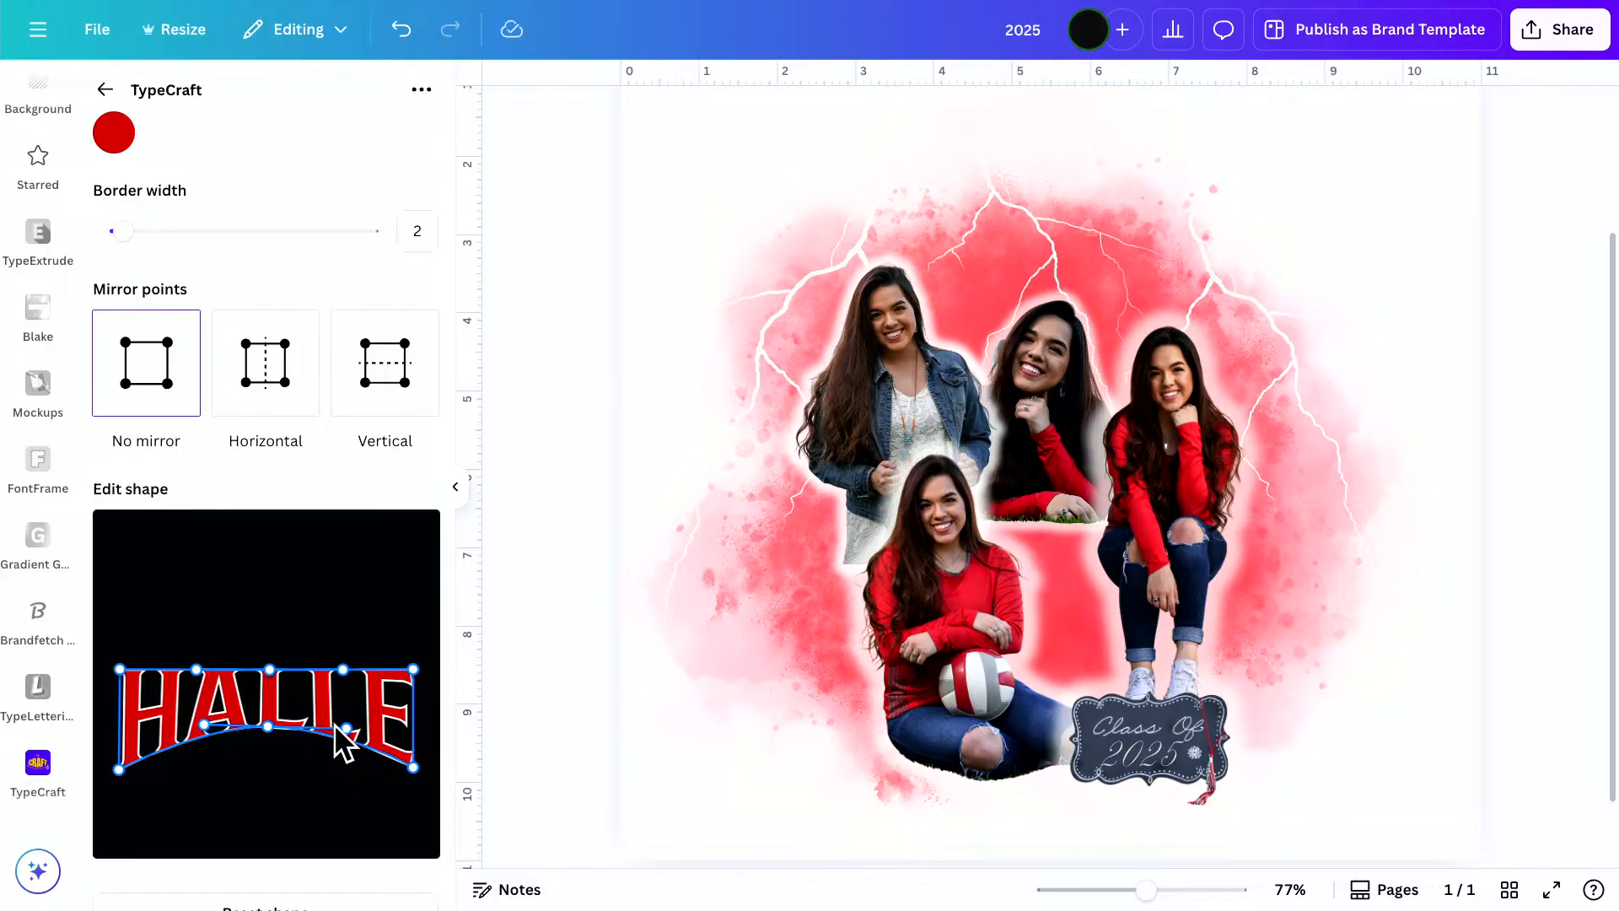
# Add the arched name to the design and enlarge it above the photos, spanning about 2 to 8.4 on the horizontal ruler
pyautogui.scroll(-1, 332, 716)
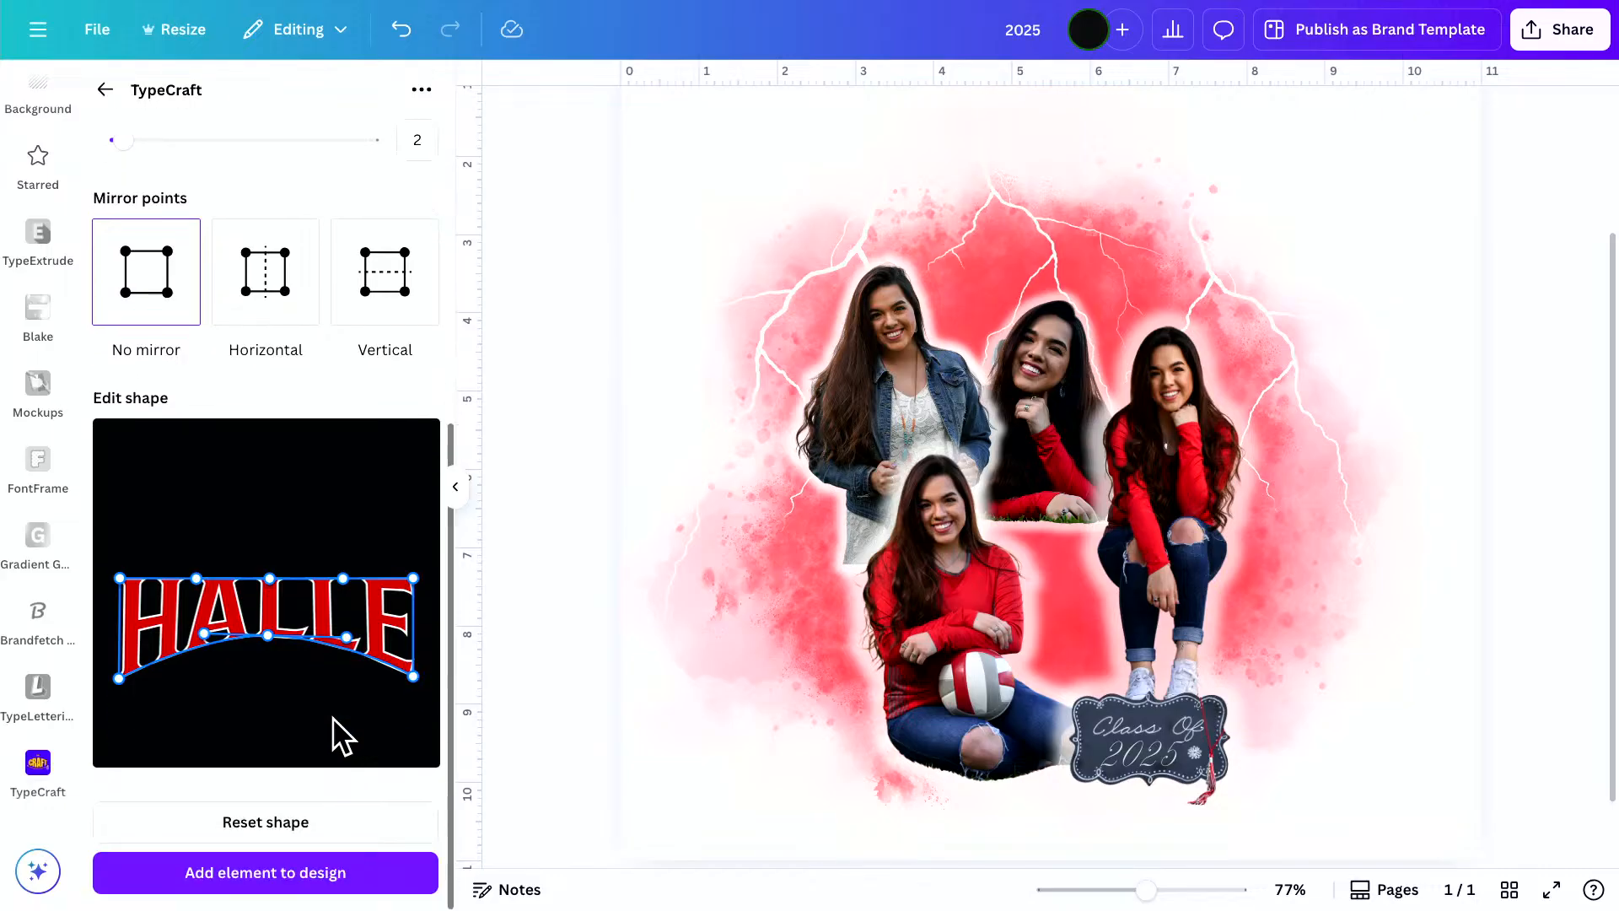
pyautogui.click(291, 877)
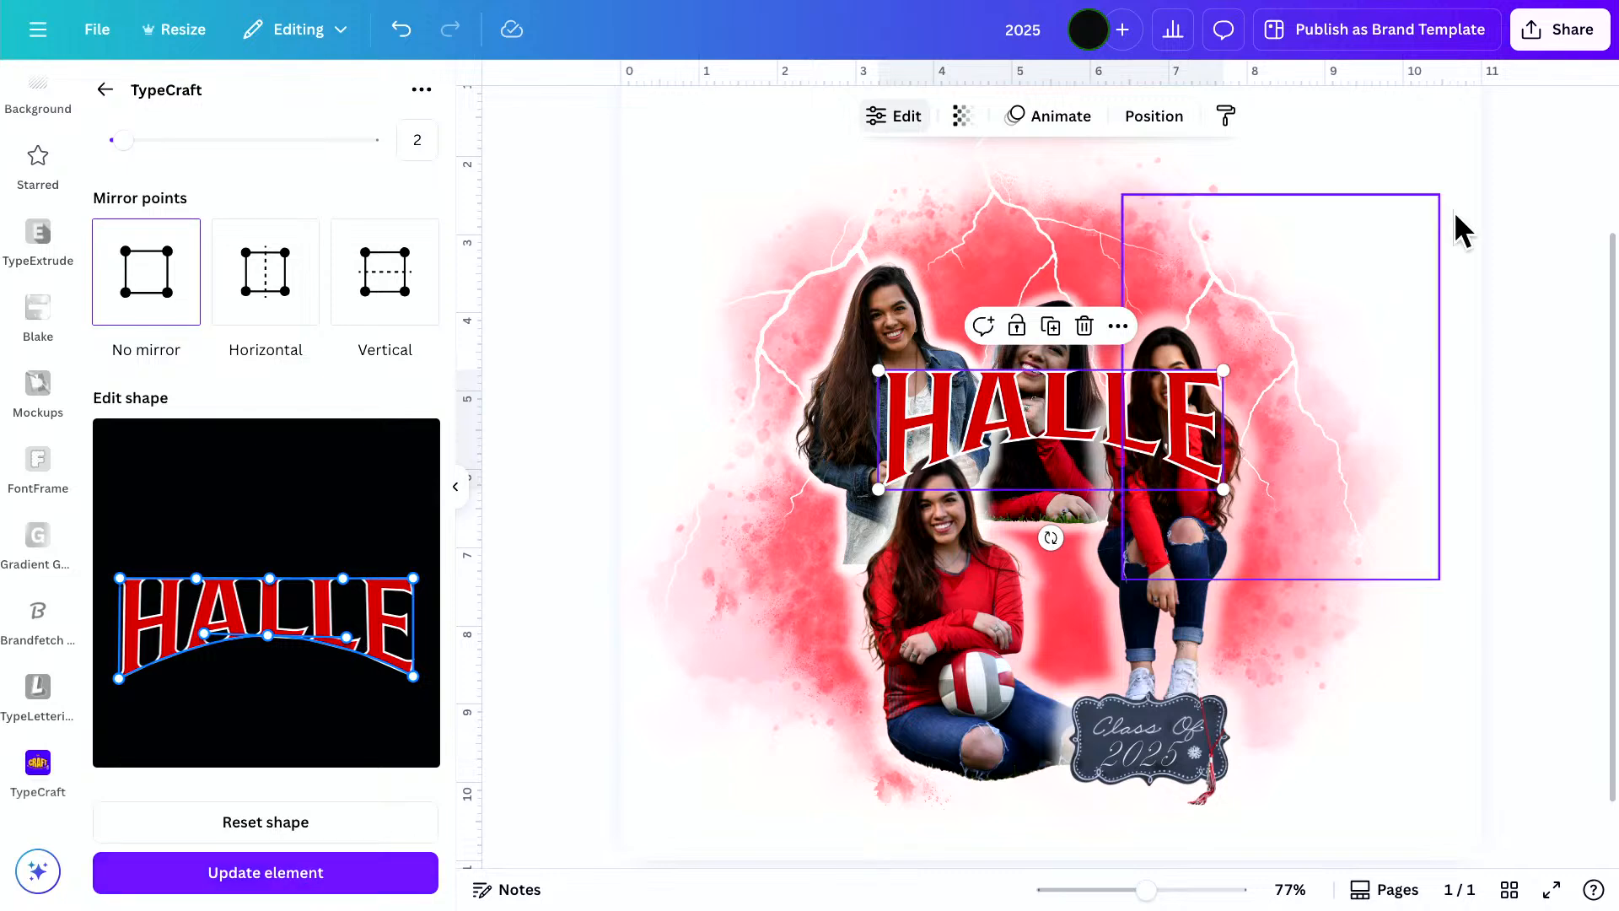
pyautogui.moveTo(1144, 434); pyautogui.dragTo(1046, 227)
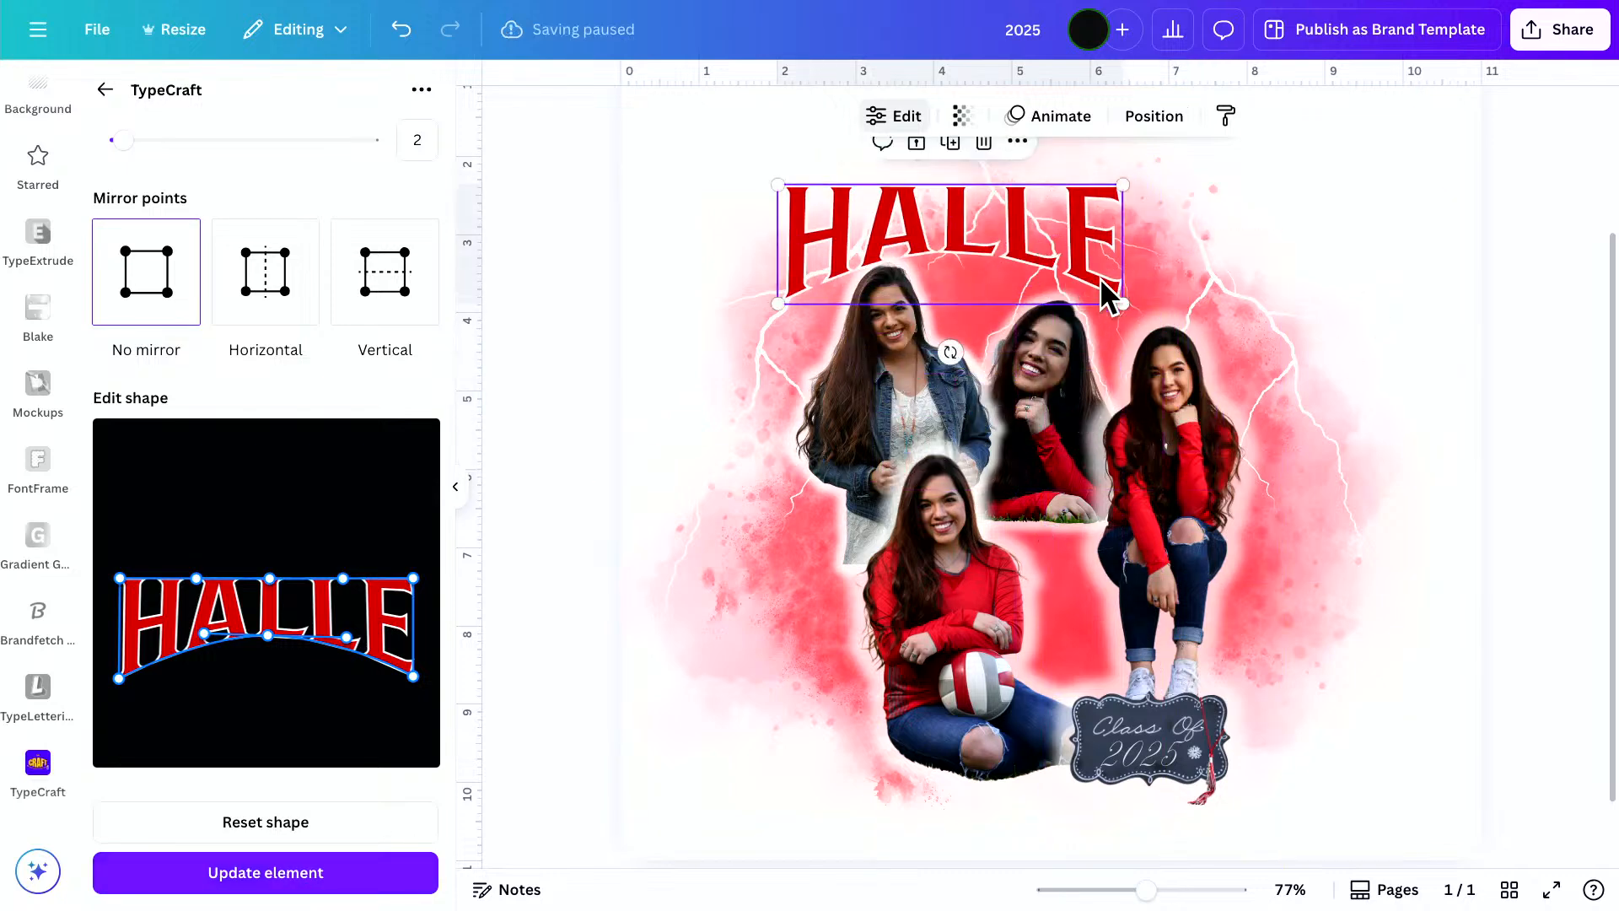
pyautogui.moveTo(1121, 296); pyautogui.dragTo(1272, 371)
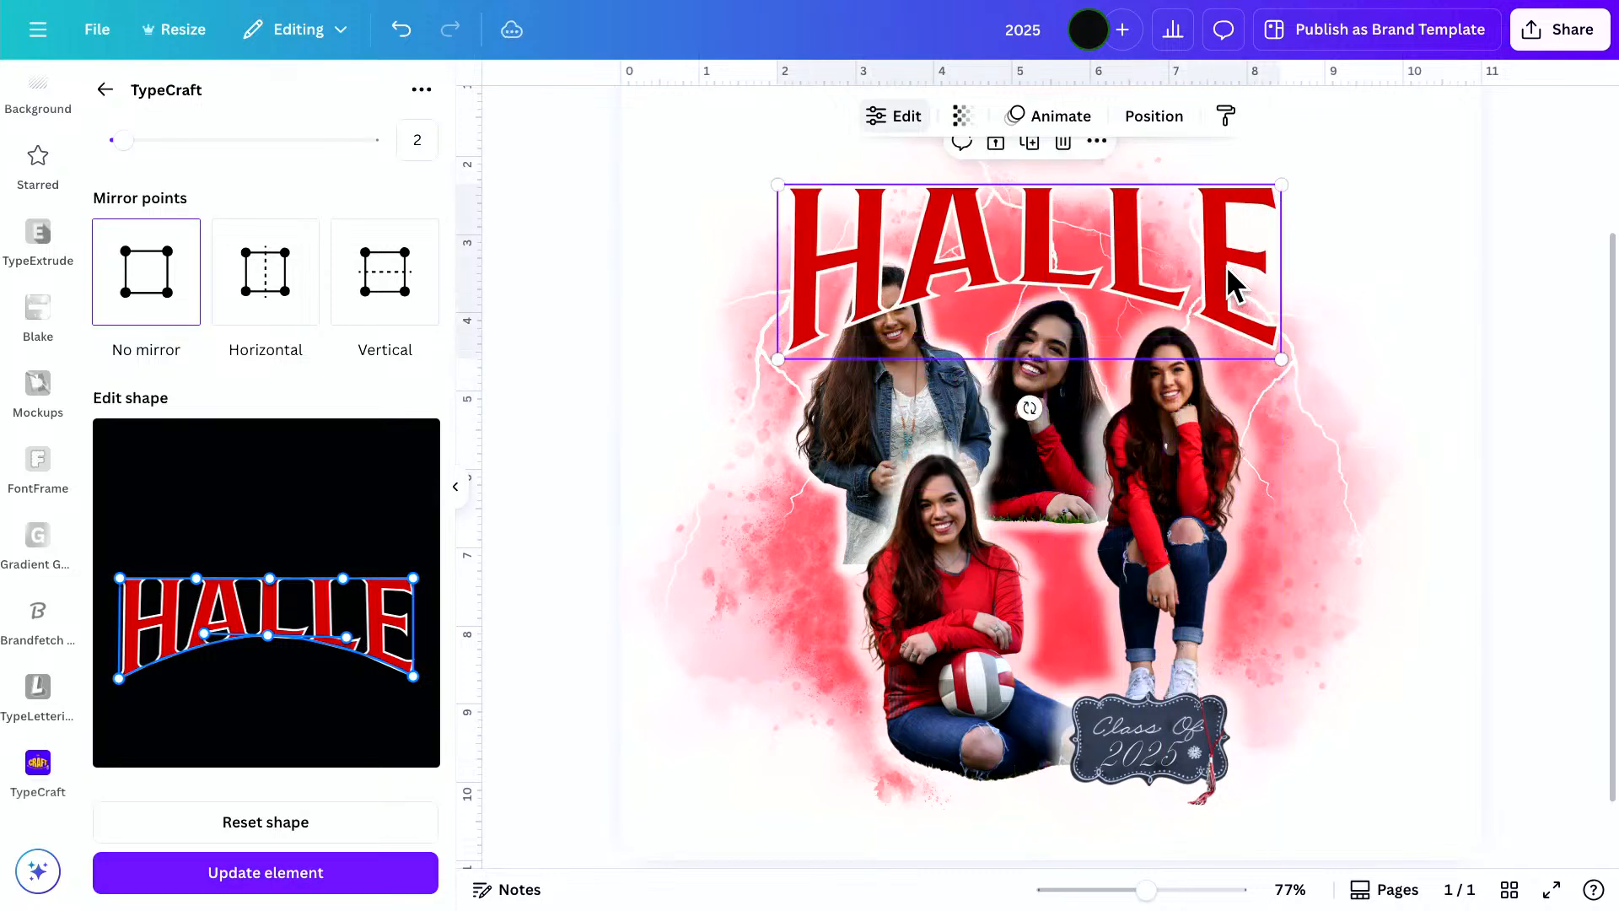
pyautogui.moveTo(1229, 282); pyautogui.dragTo(1228, 243)
pyautogui.scroll(-1, 1138, 661)
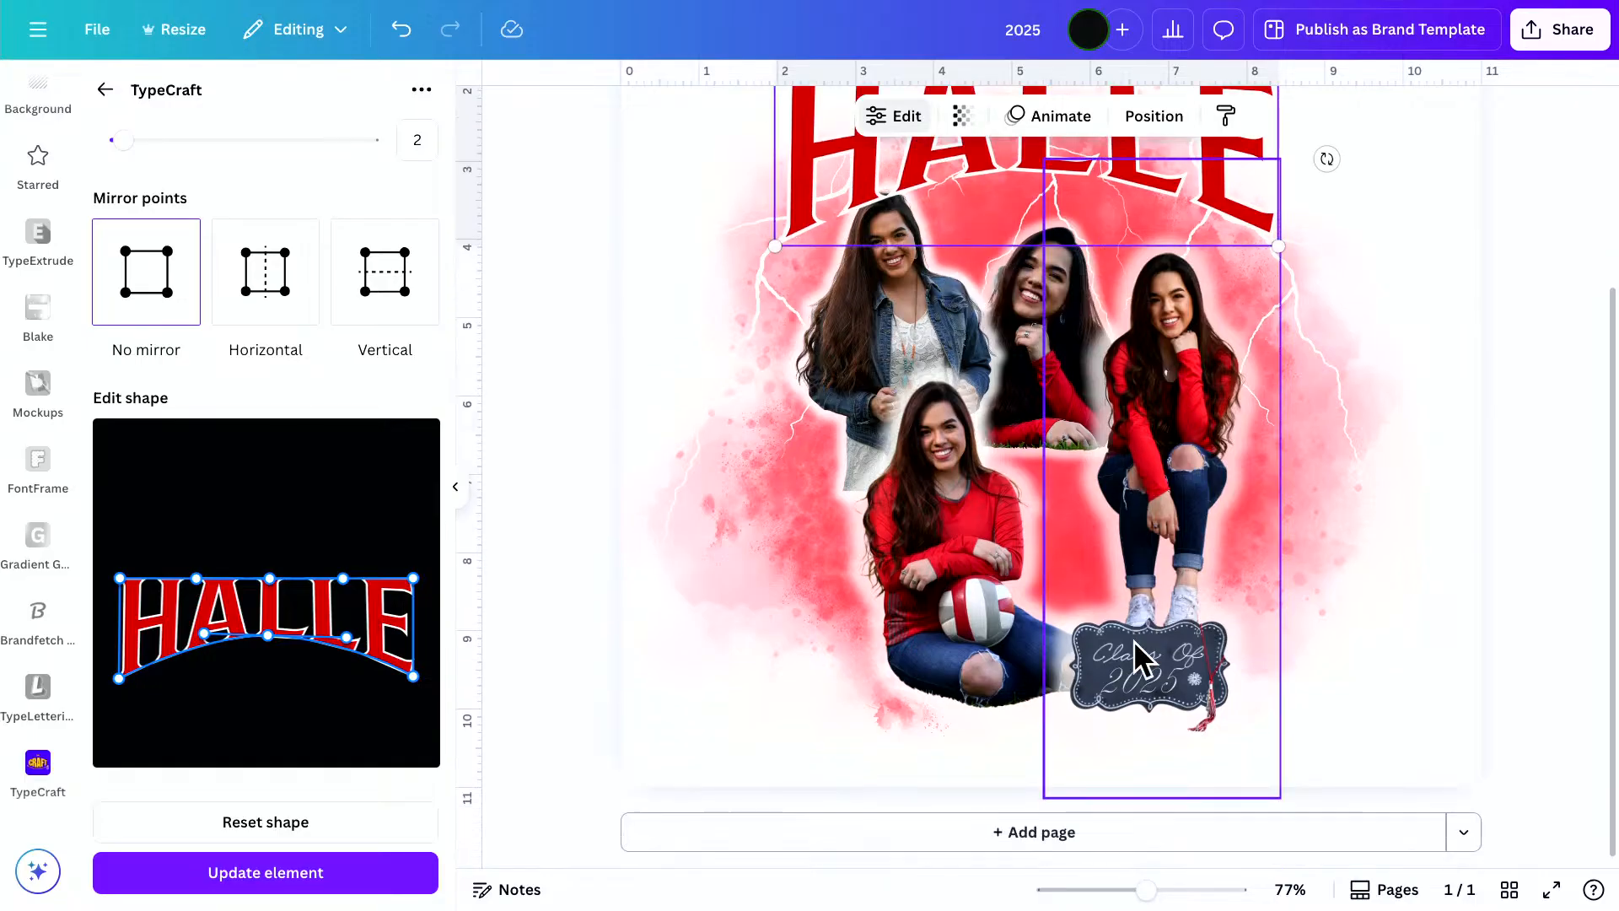
pyautogui.scroll(3, 1134, 661)
pyautogui.scroll(-1, 1134, 659)
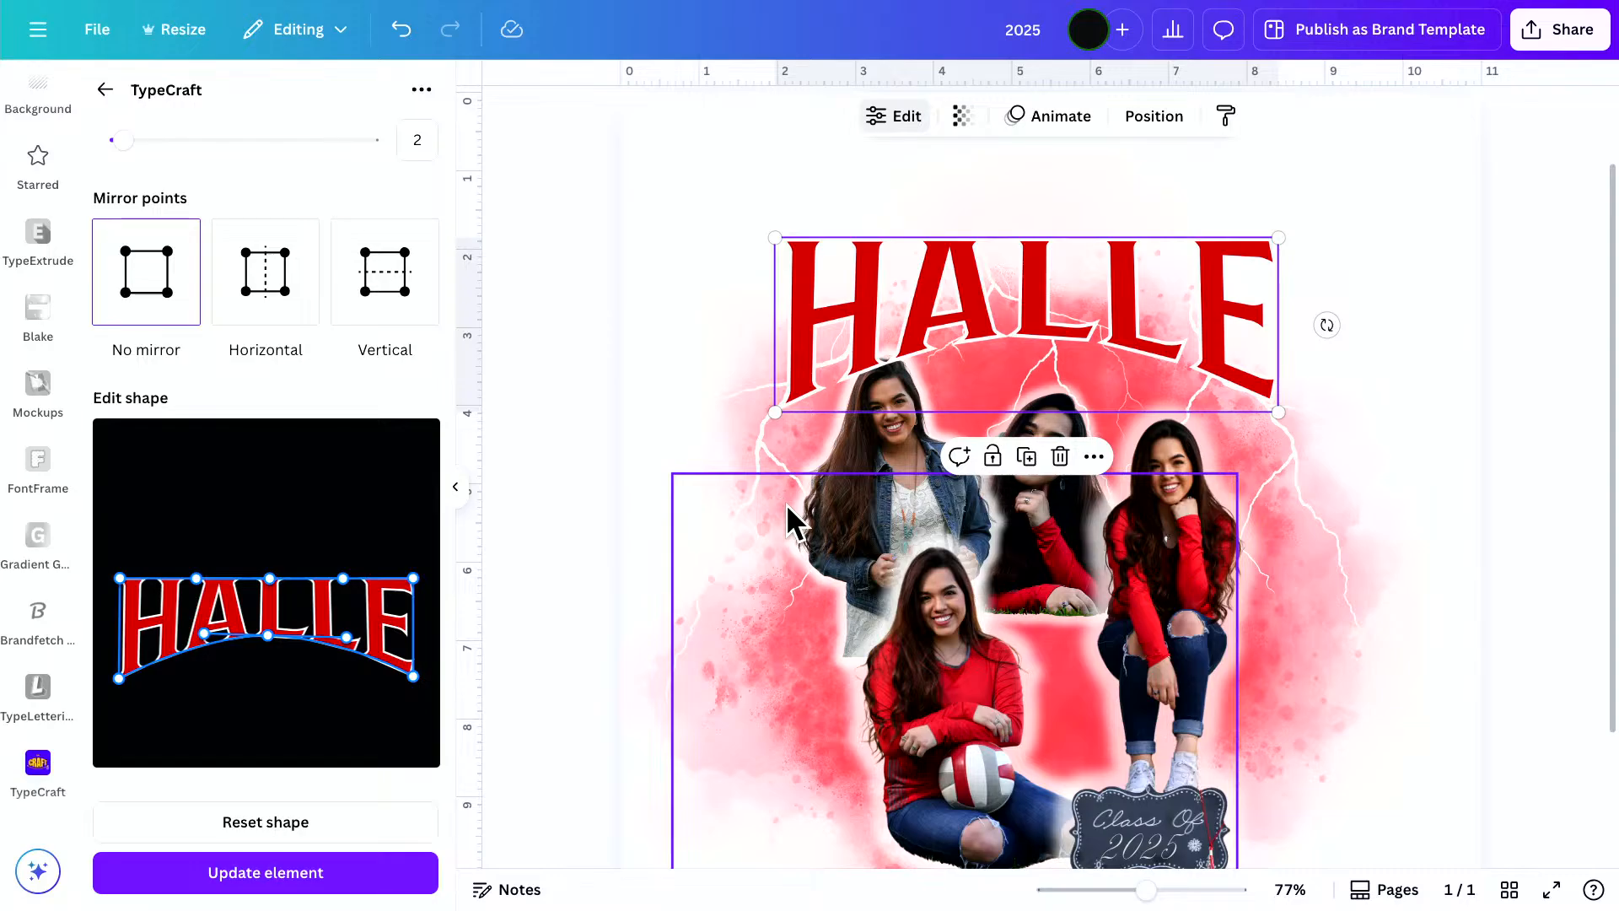
# Switch to the TypeGradient app and replace its sample text with the student's first name in capitals
pyautogui.click(105, 91)
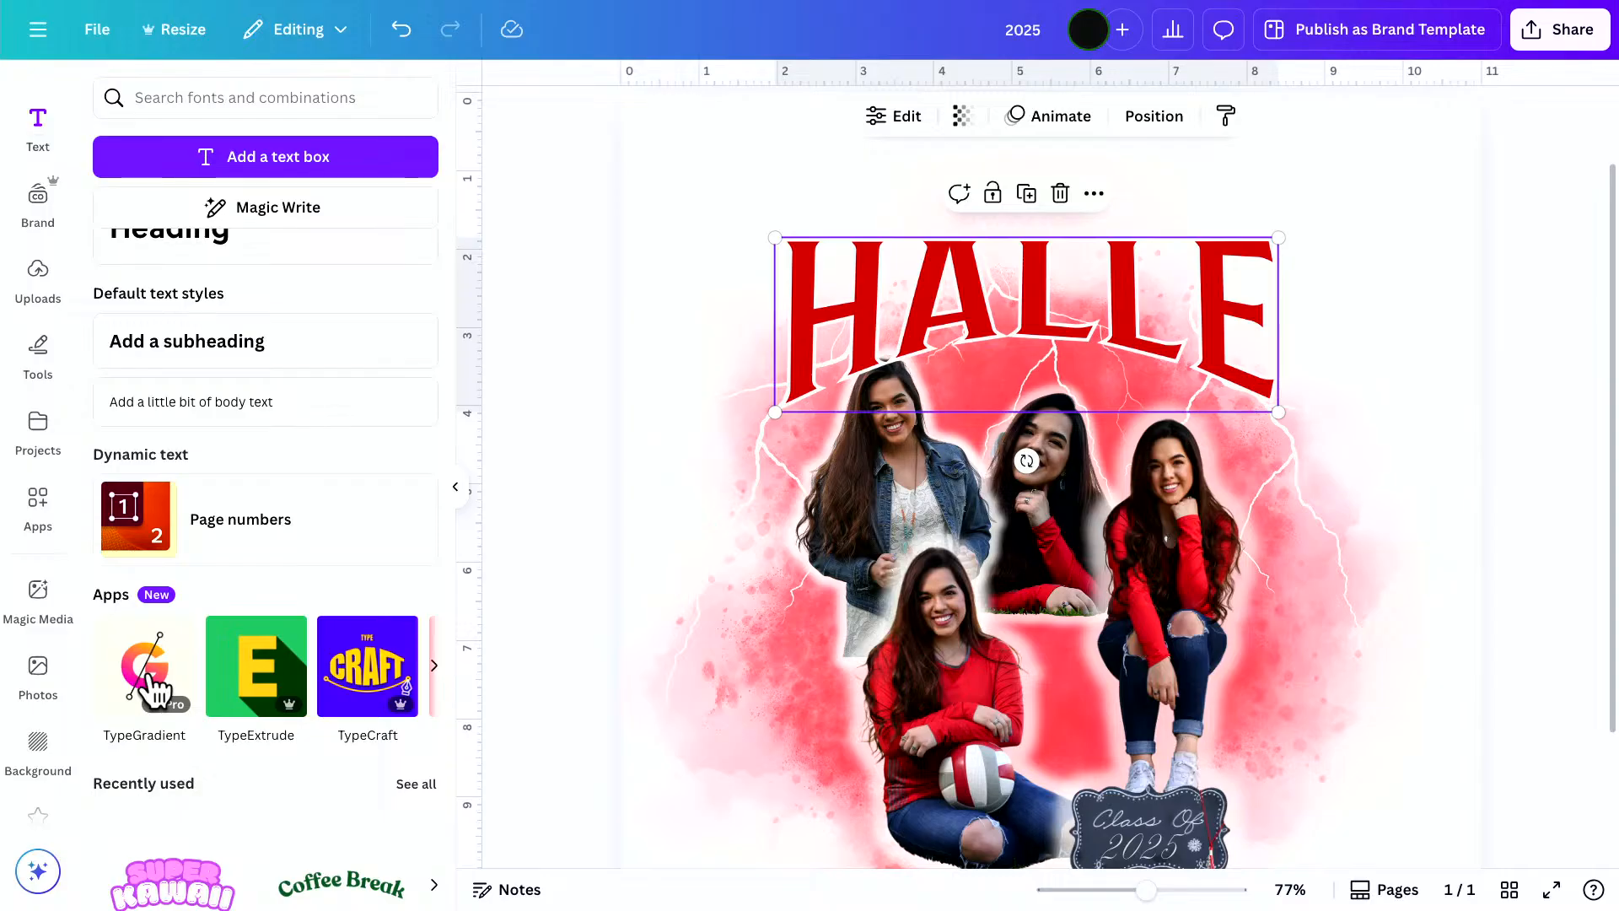
pyautogui.click(150, 679)
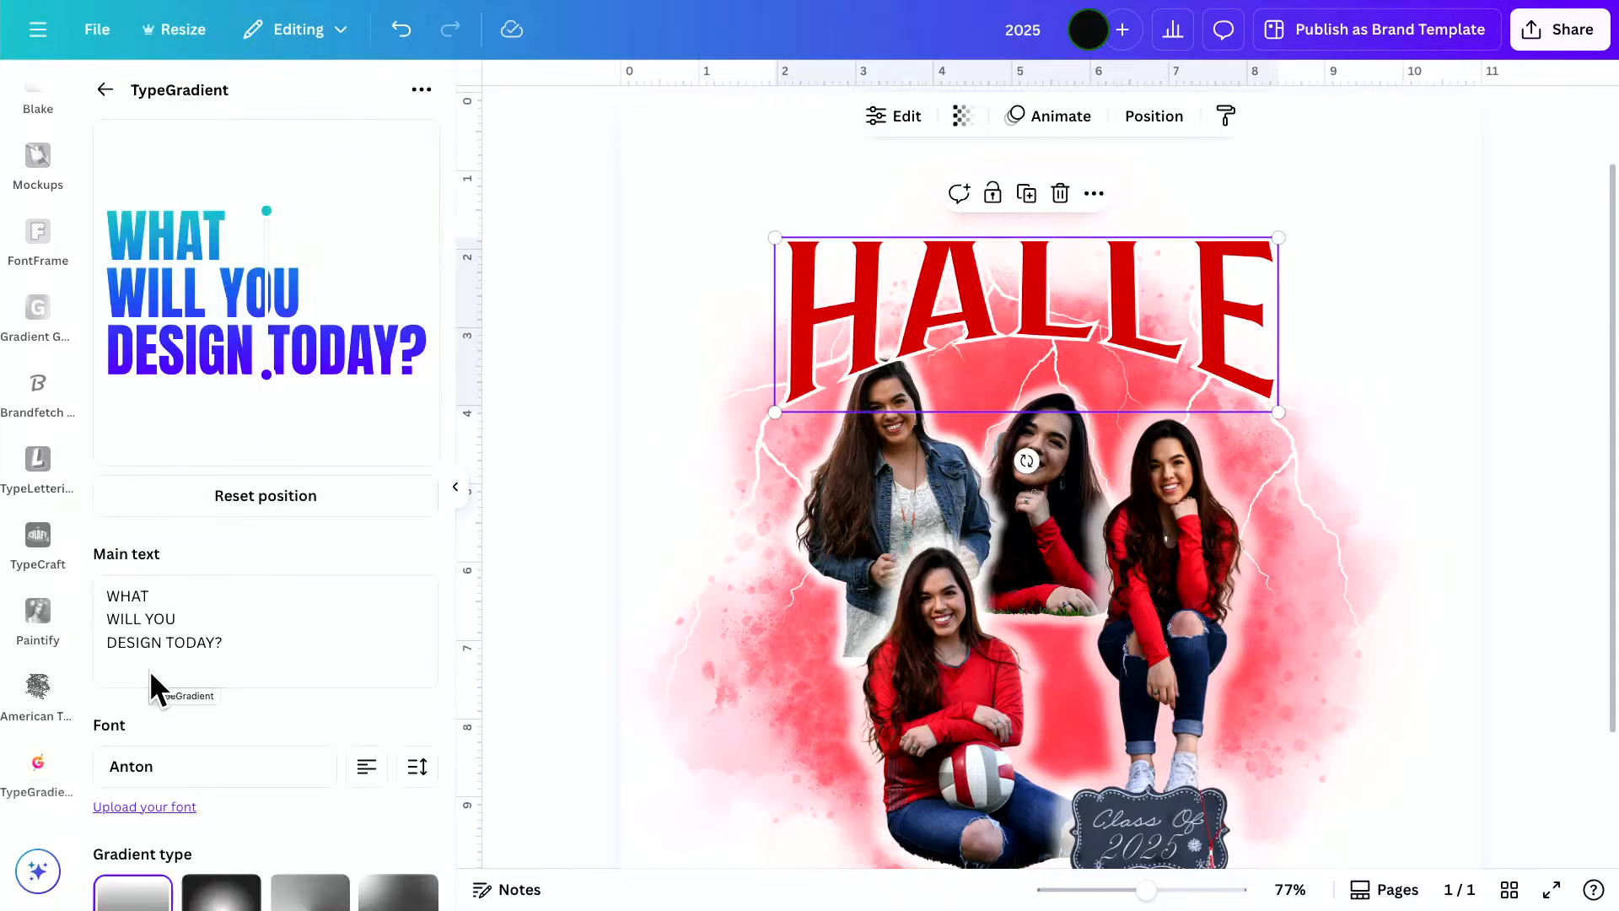
pyautogui.click(149, 670)
pyautogui.hotkey('ctrl', 'a')
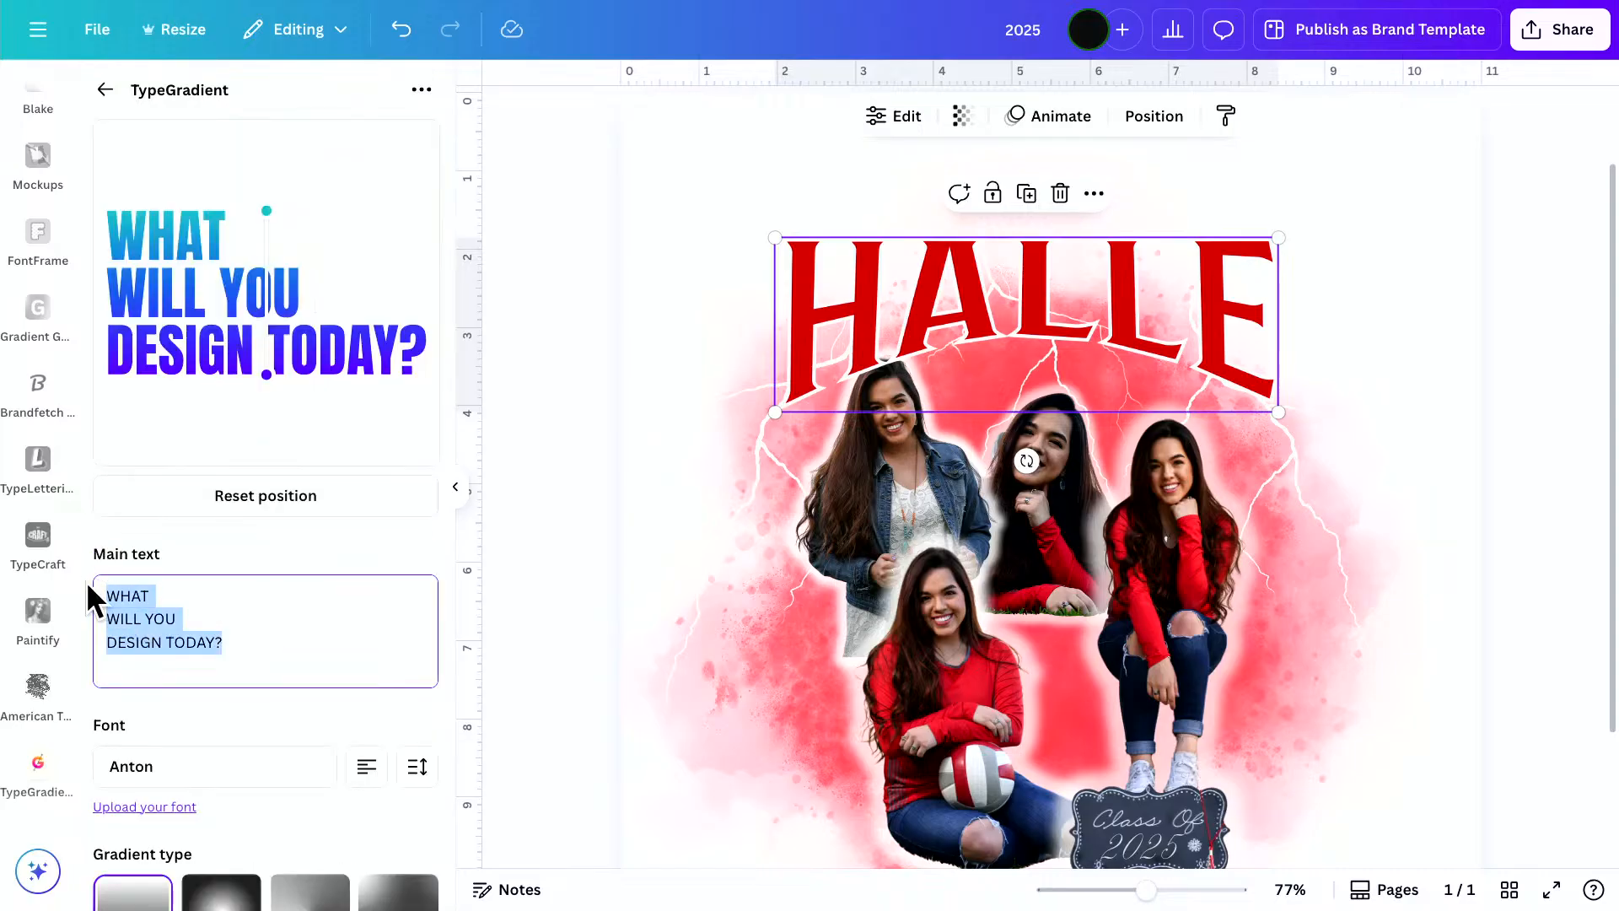
pyautogui.write('HALLE')
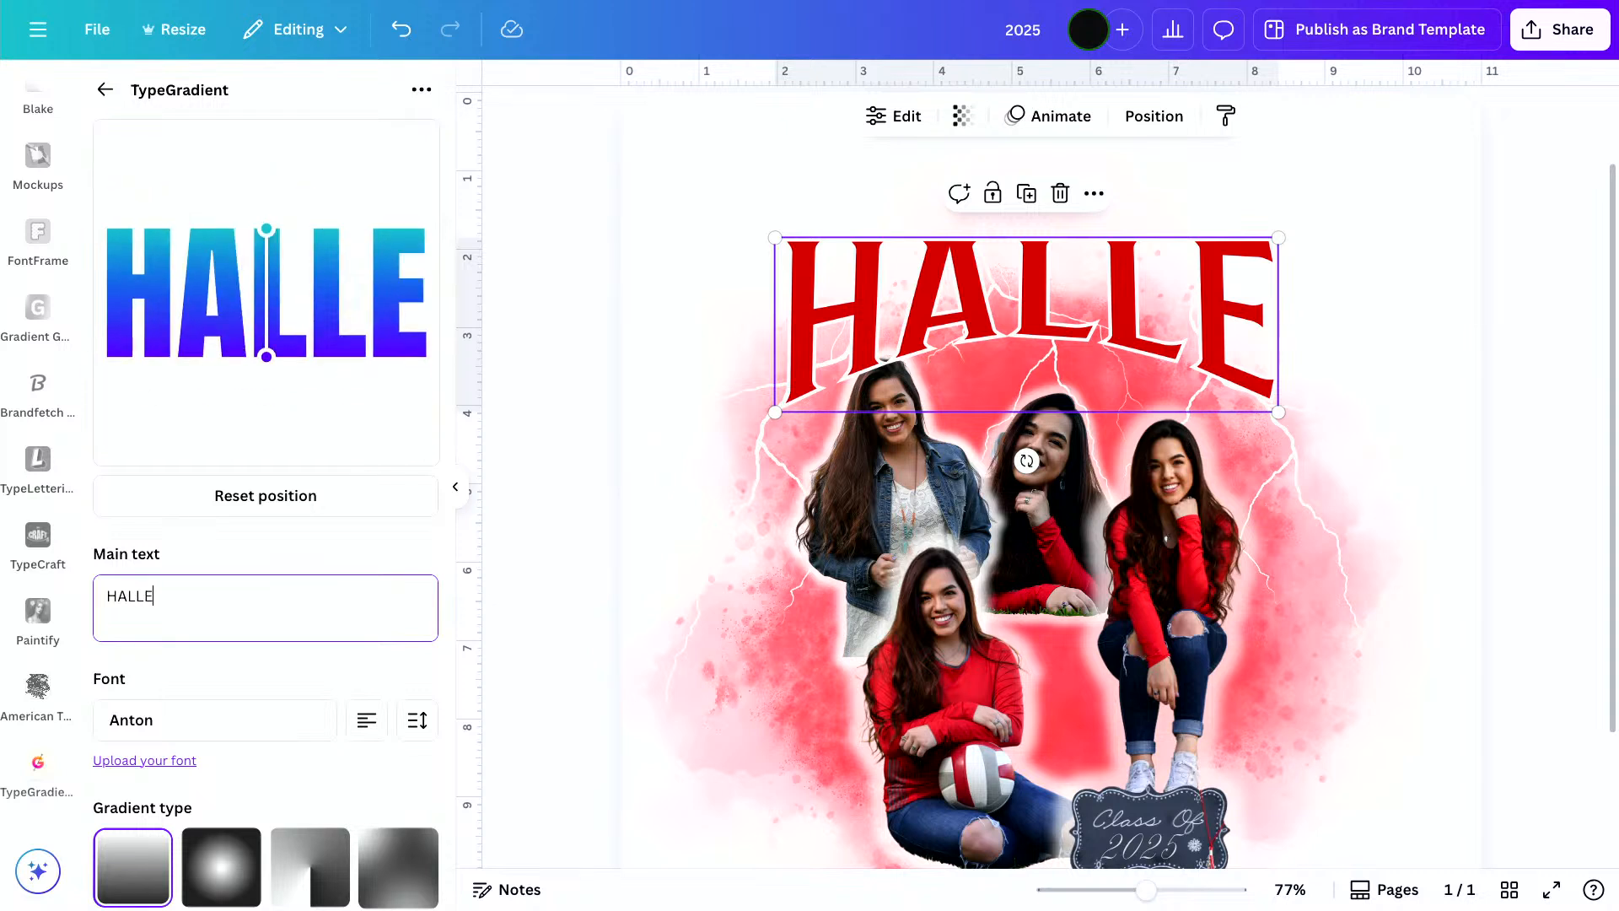
# Set the gradient lettering's font to the uploaded MGL Jellica
pyautogui.click(206, 721)
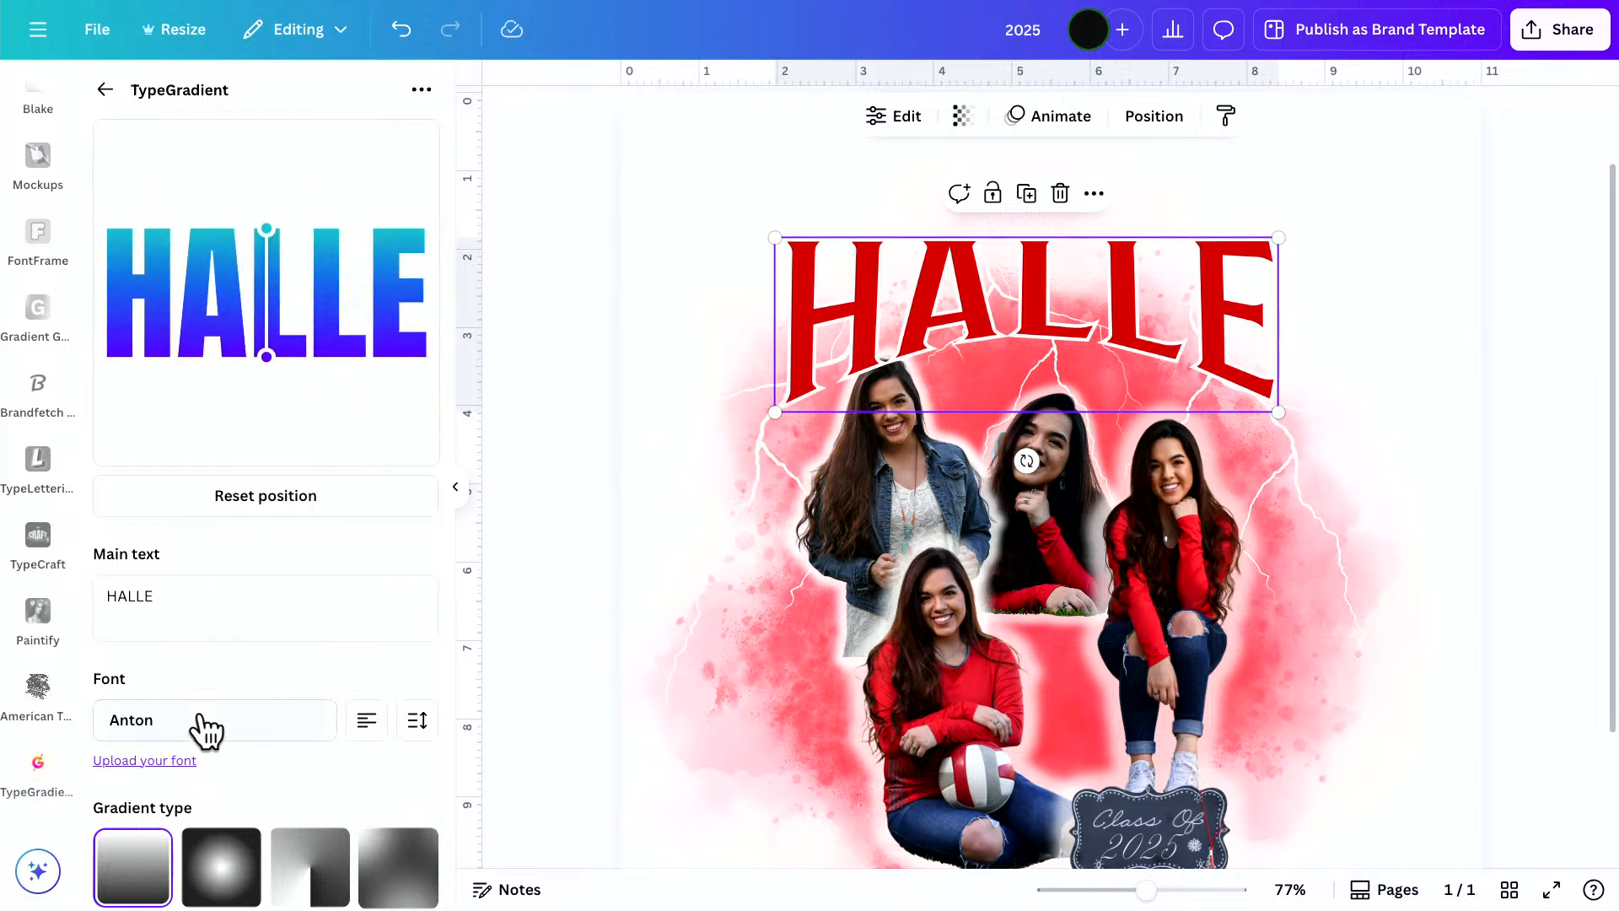
pyautogui.click(190, 221)
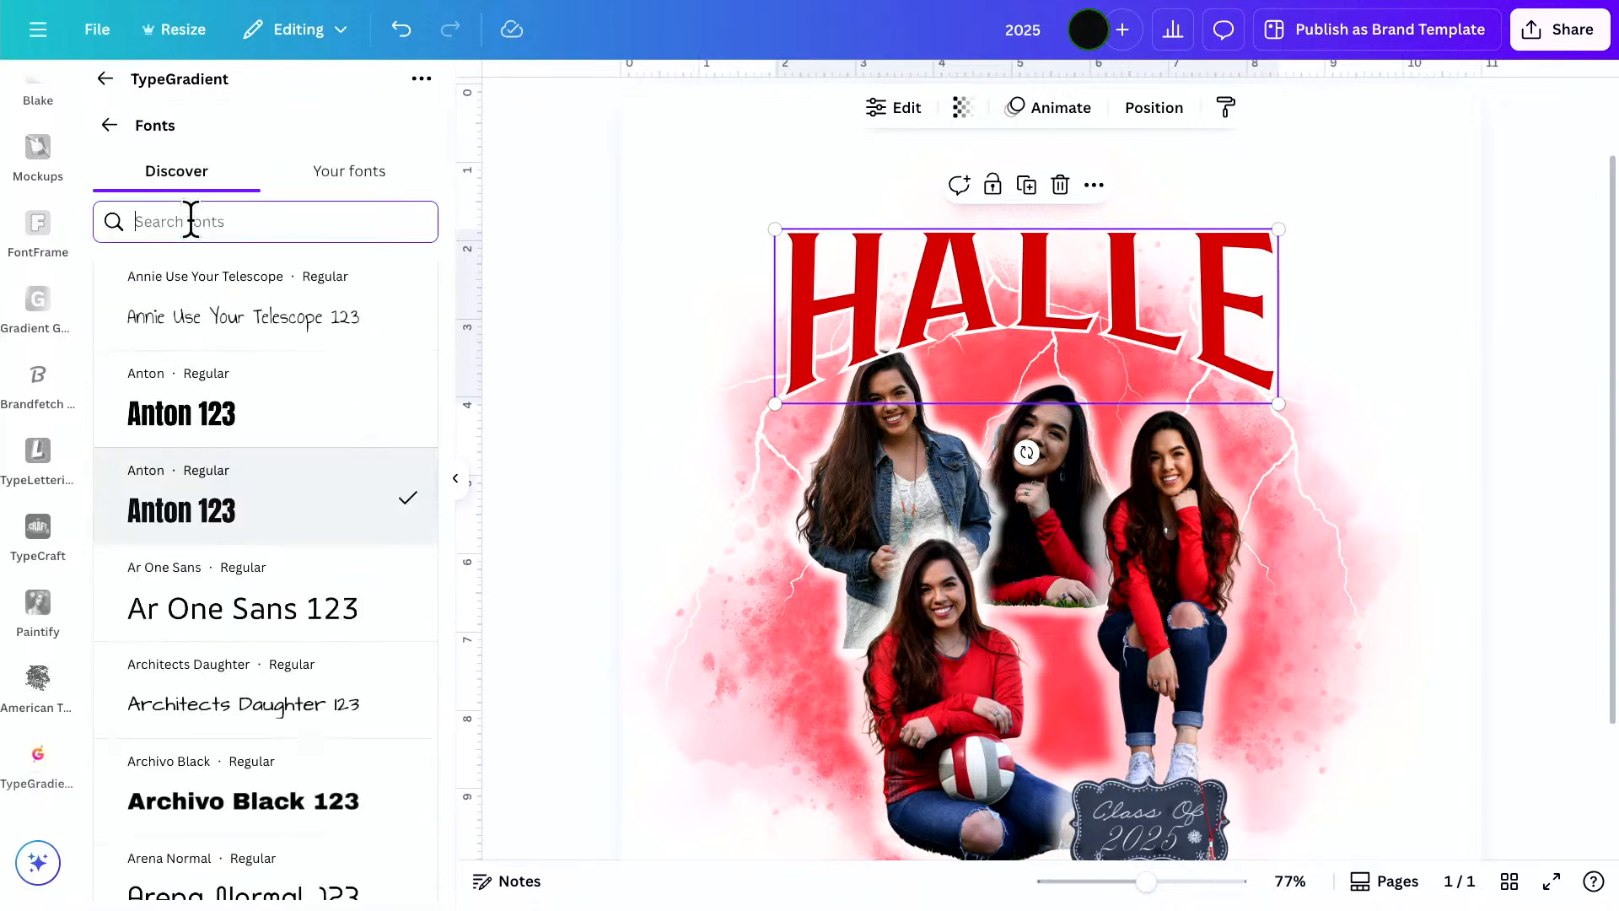
pyautogui.write('JELLICO')
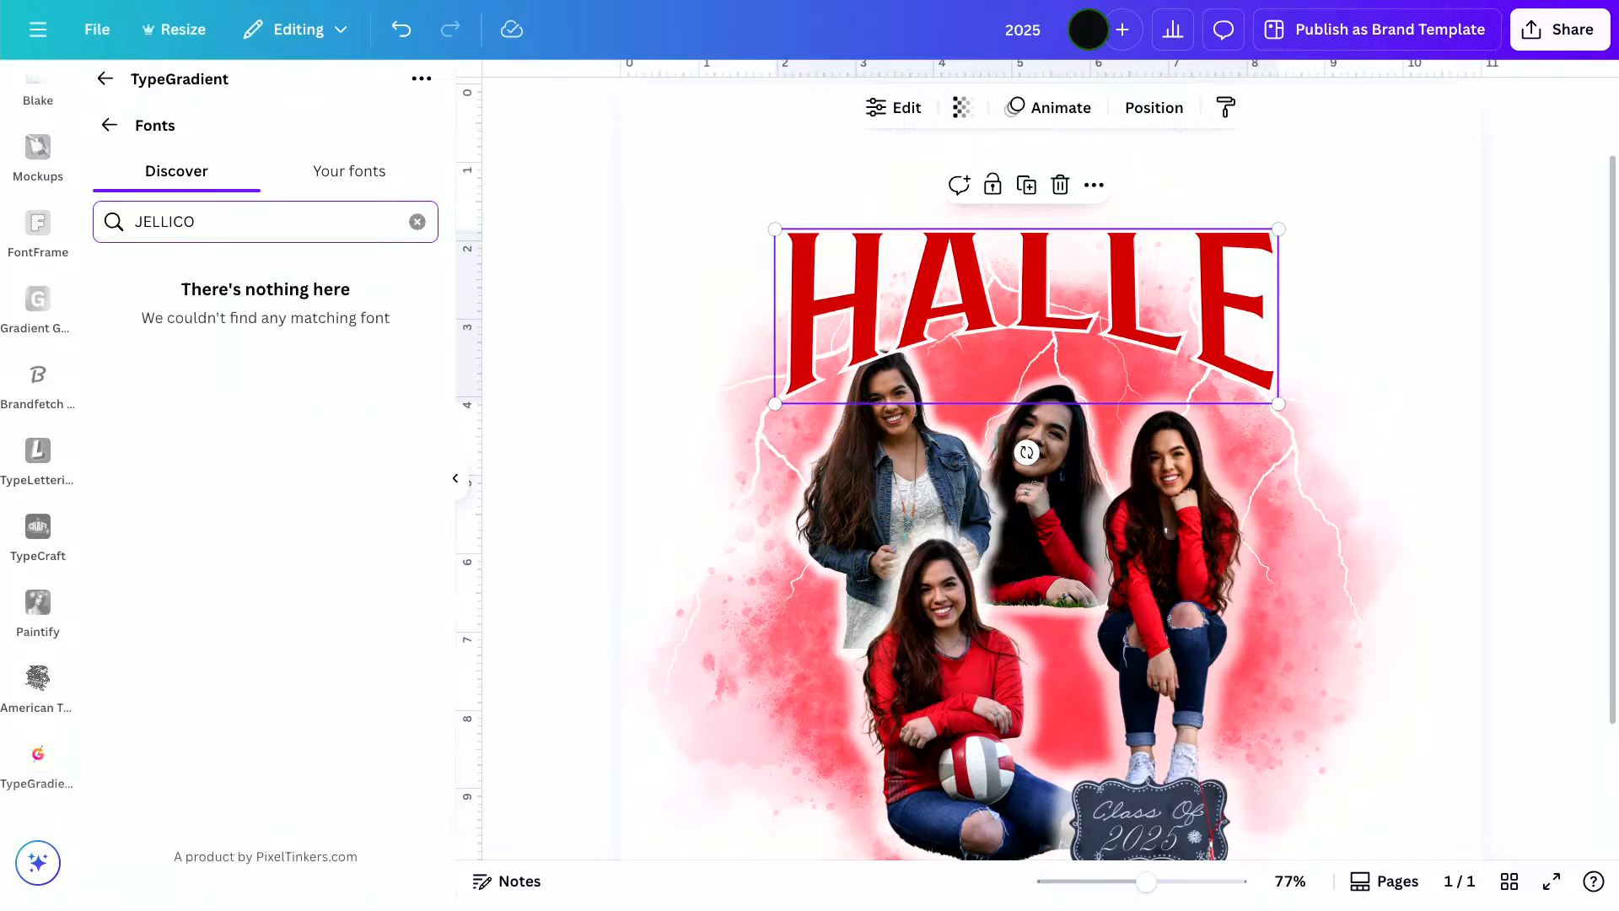
pyautogui.click(325, 173)
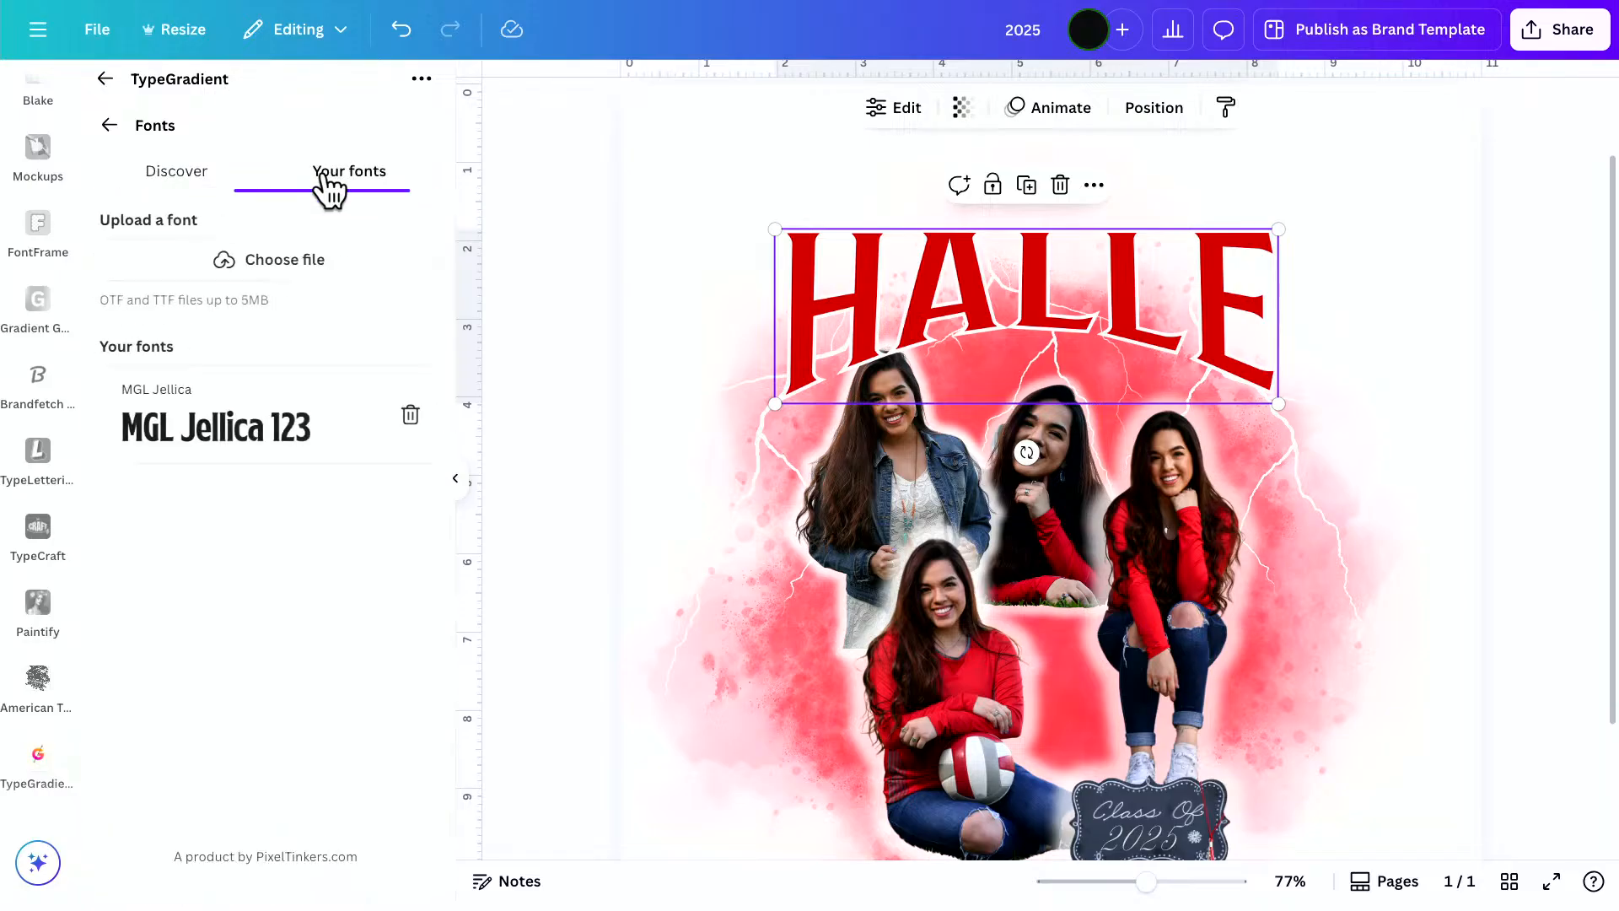
pyautogui.click(285, 427)
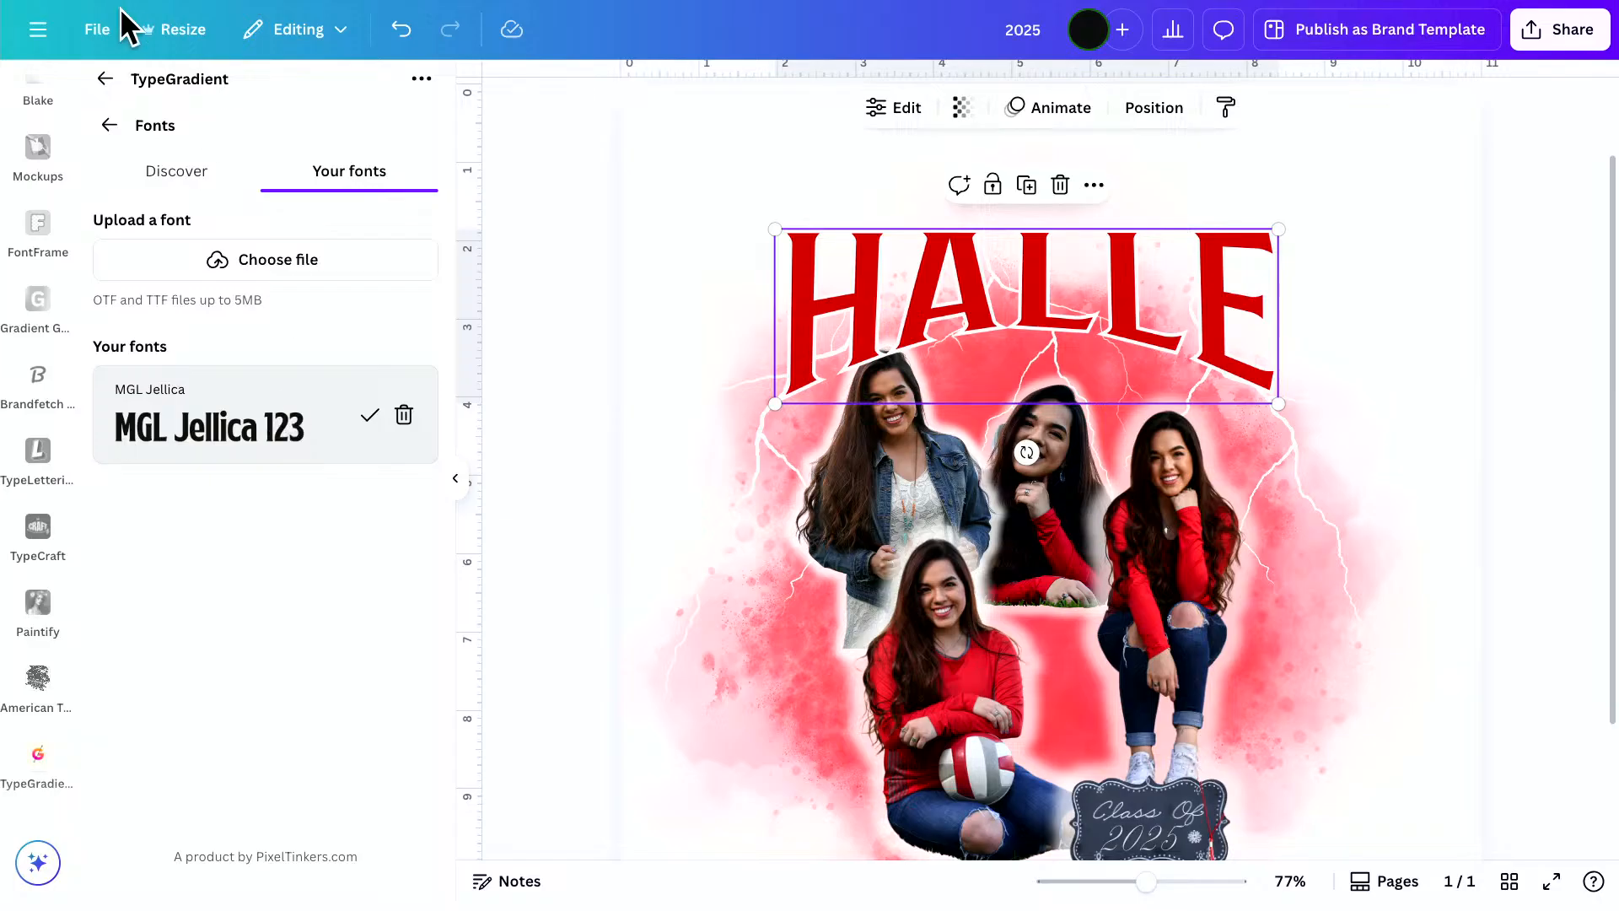
pyautogui.click(121, 124)
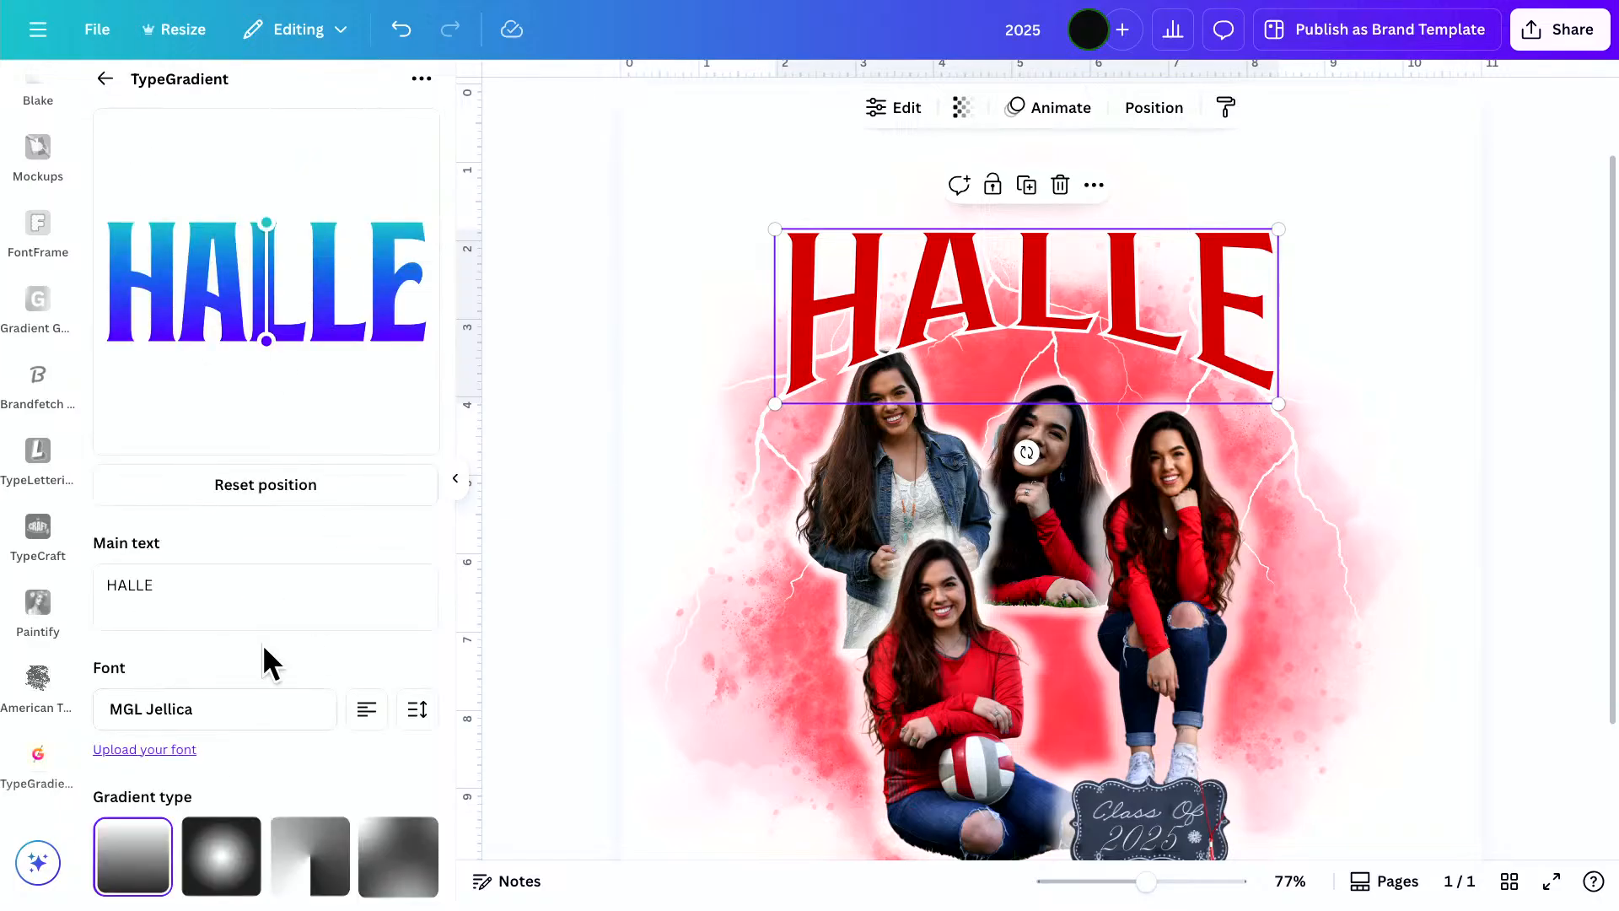
# Center-align the gradient lettering and check its line height setting
pyautogui.scroll(-3, 261, 640)
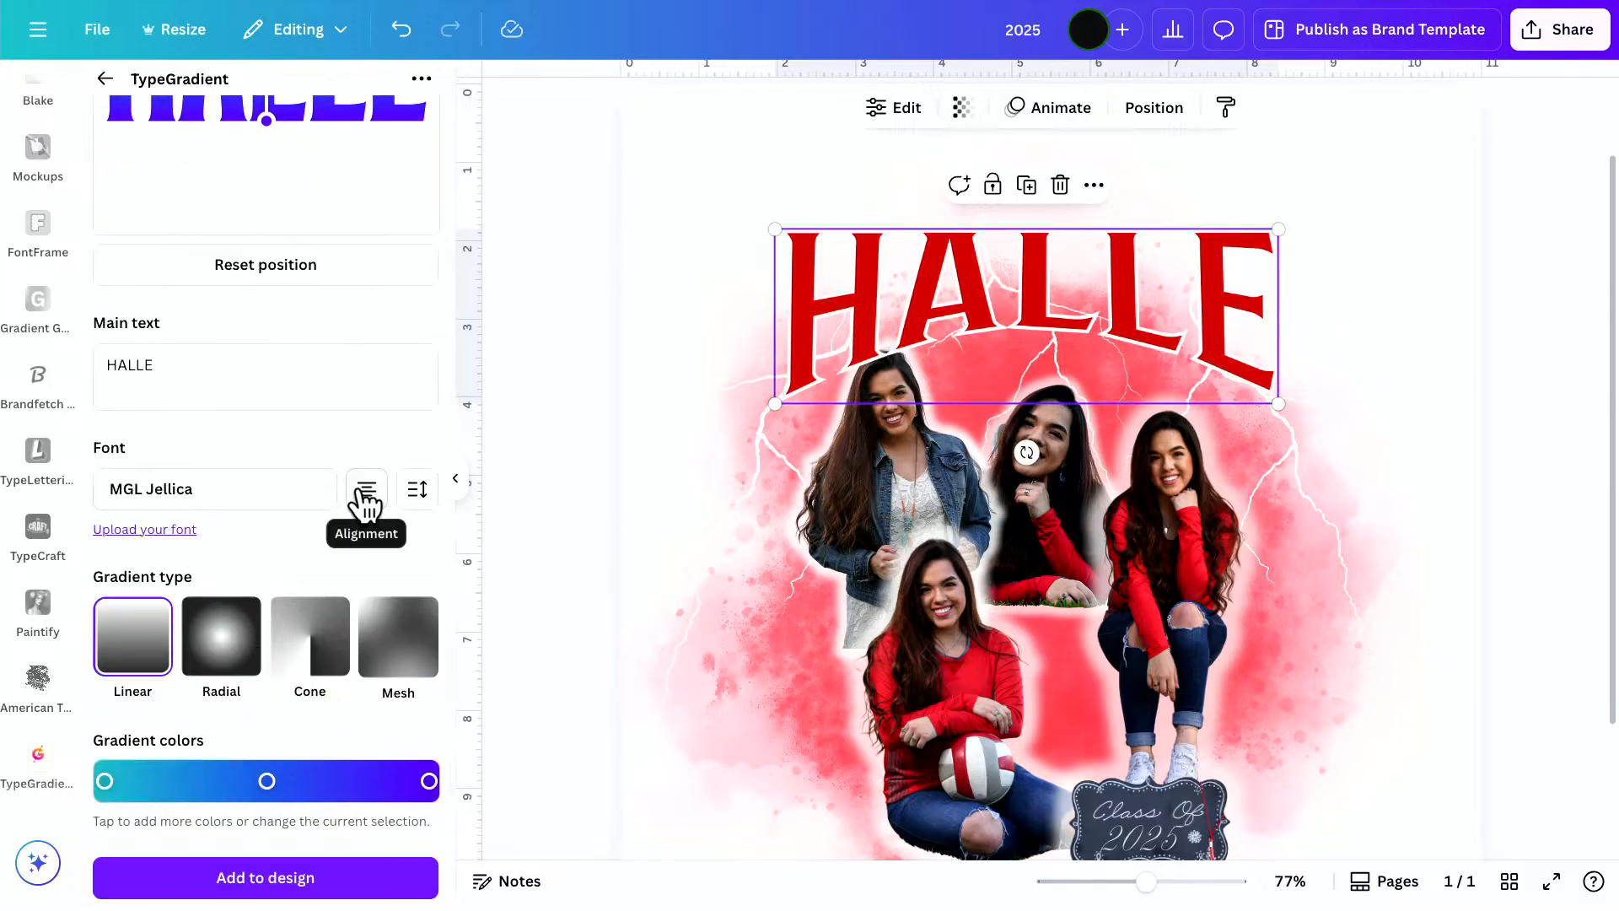
pyautogui.click(415, 494)
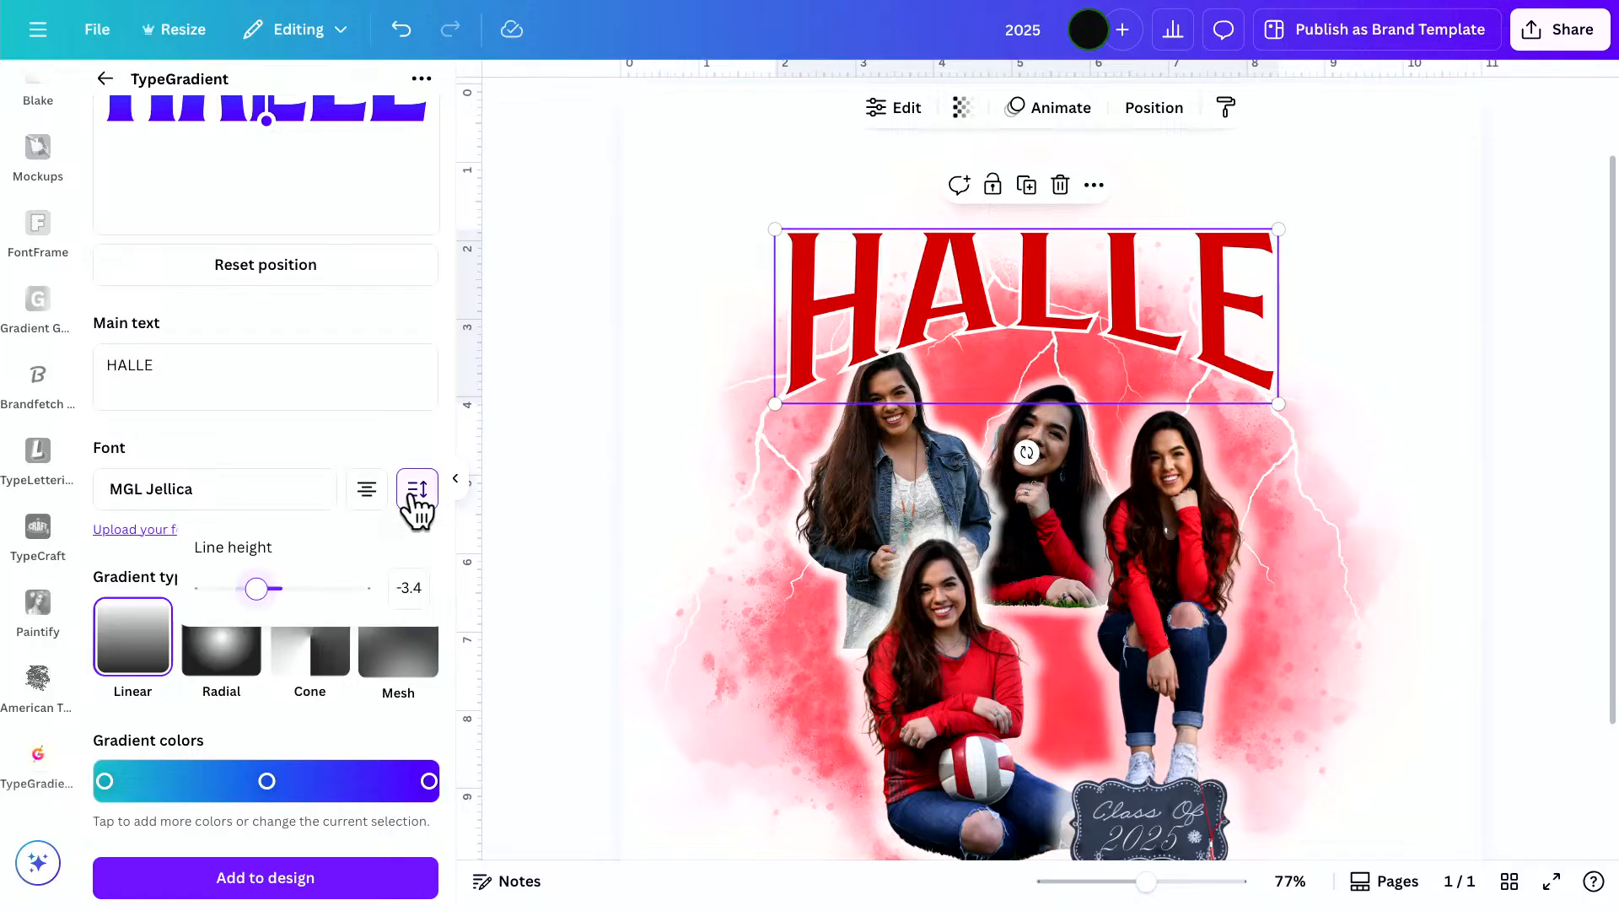
pyautogui.click(270, 433)
pyautogui.scroll(3, 287, 435)
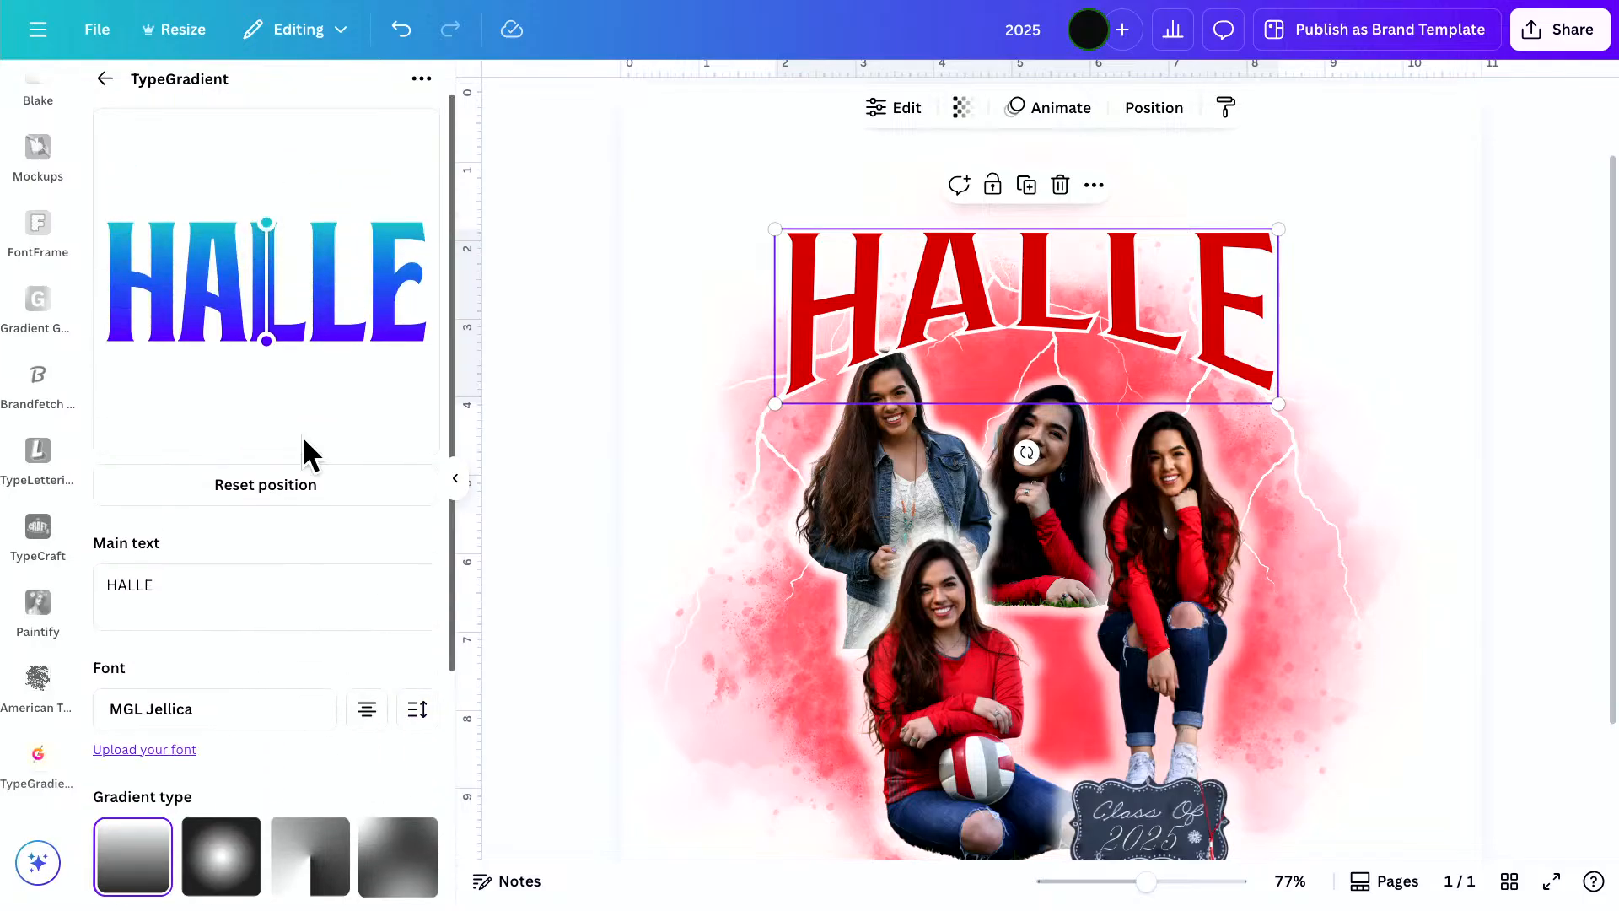
# Try the Radial, Cone and Mesh gradient types on the lettering, and return to Linear
pyautogui.scroll(-2, 220, 641)
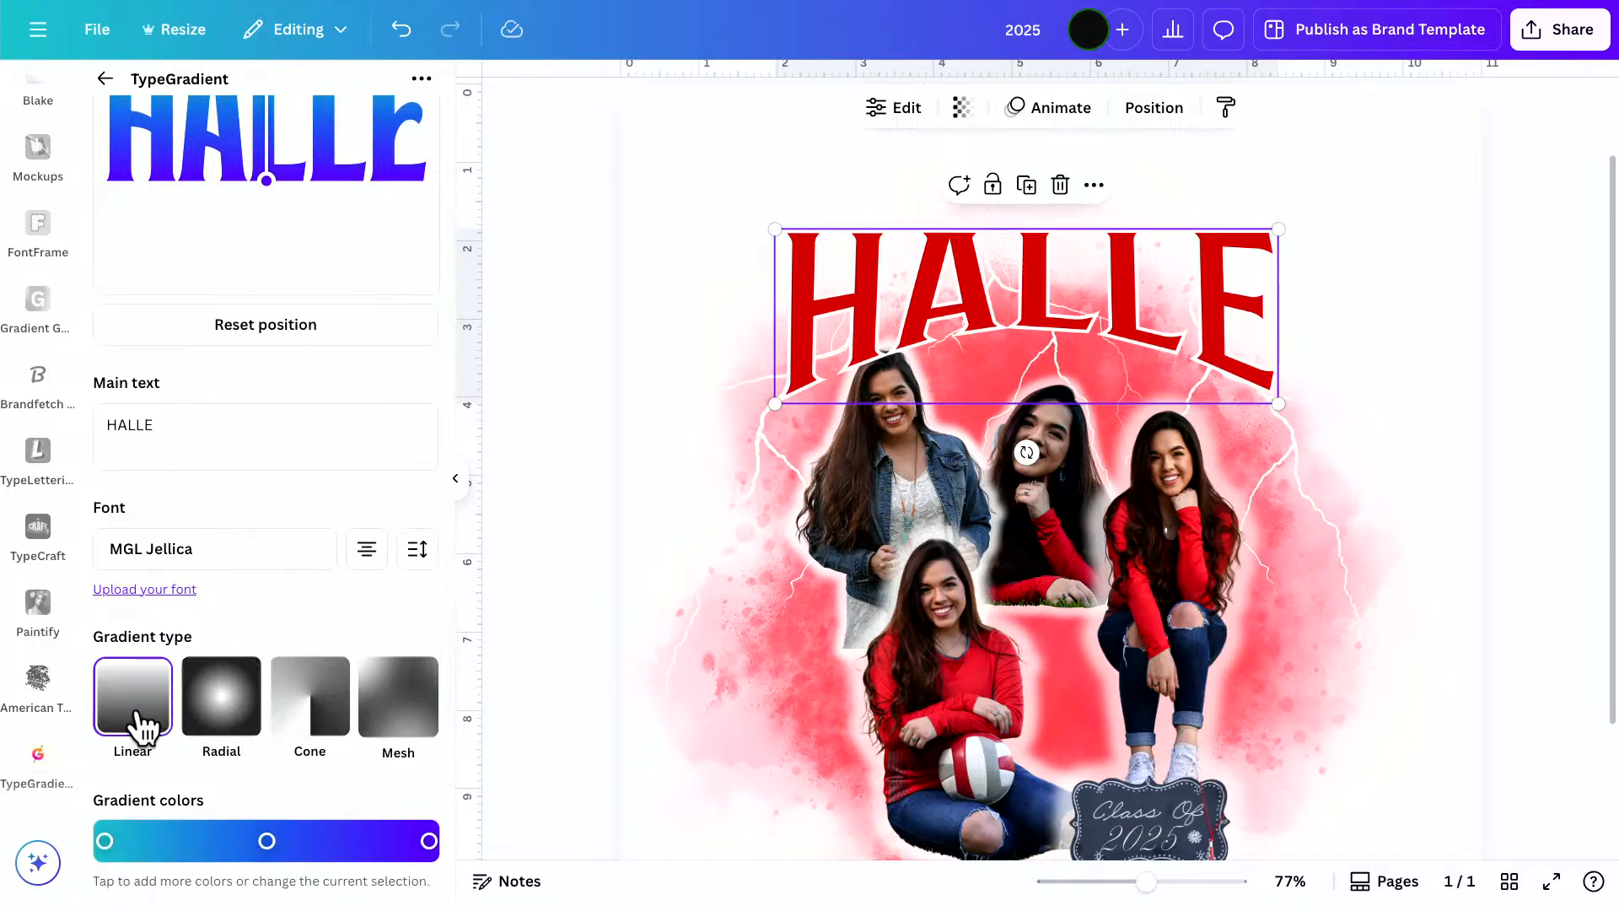
pyautogui.click(190, 708)
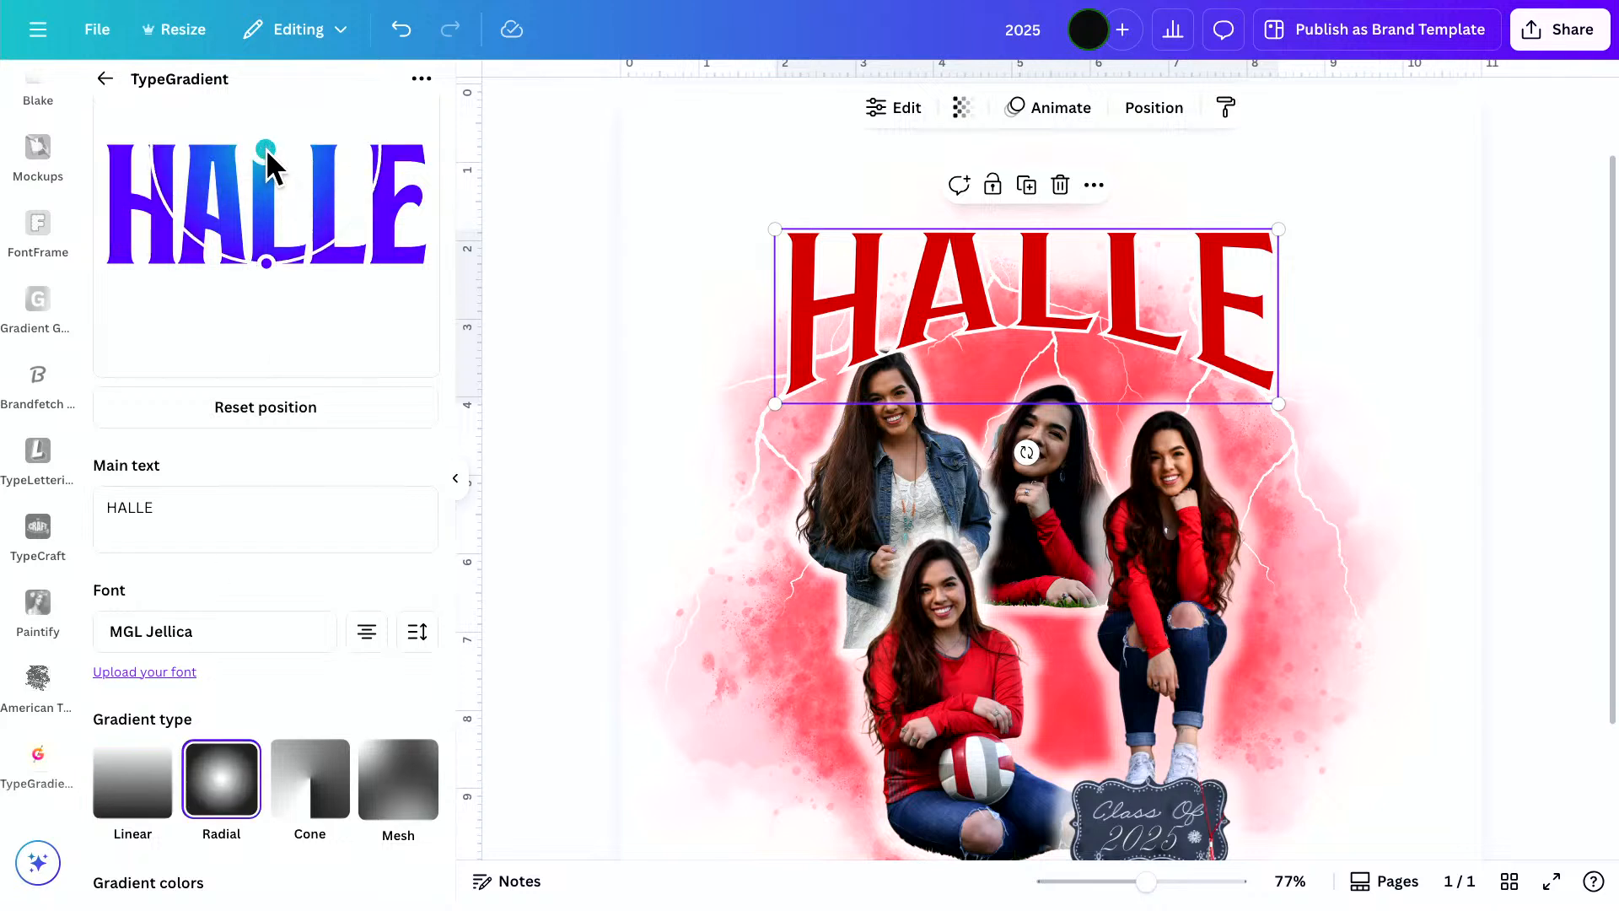
pyautogui.moveTo(266, 147); pyautogui.dragTo(390, 217)
pyautogui.click(314, 727)
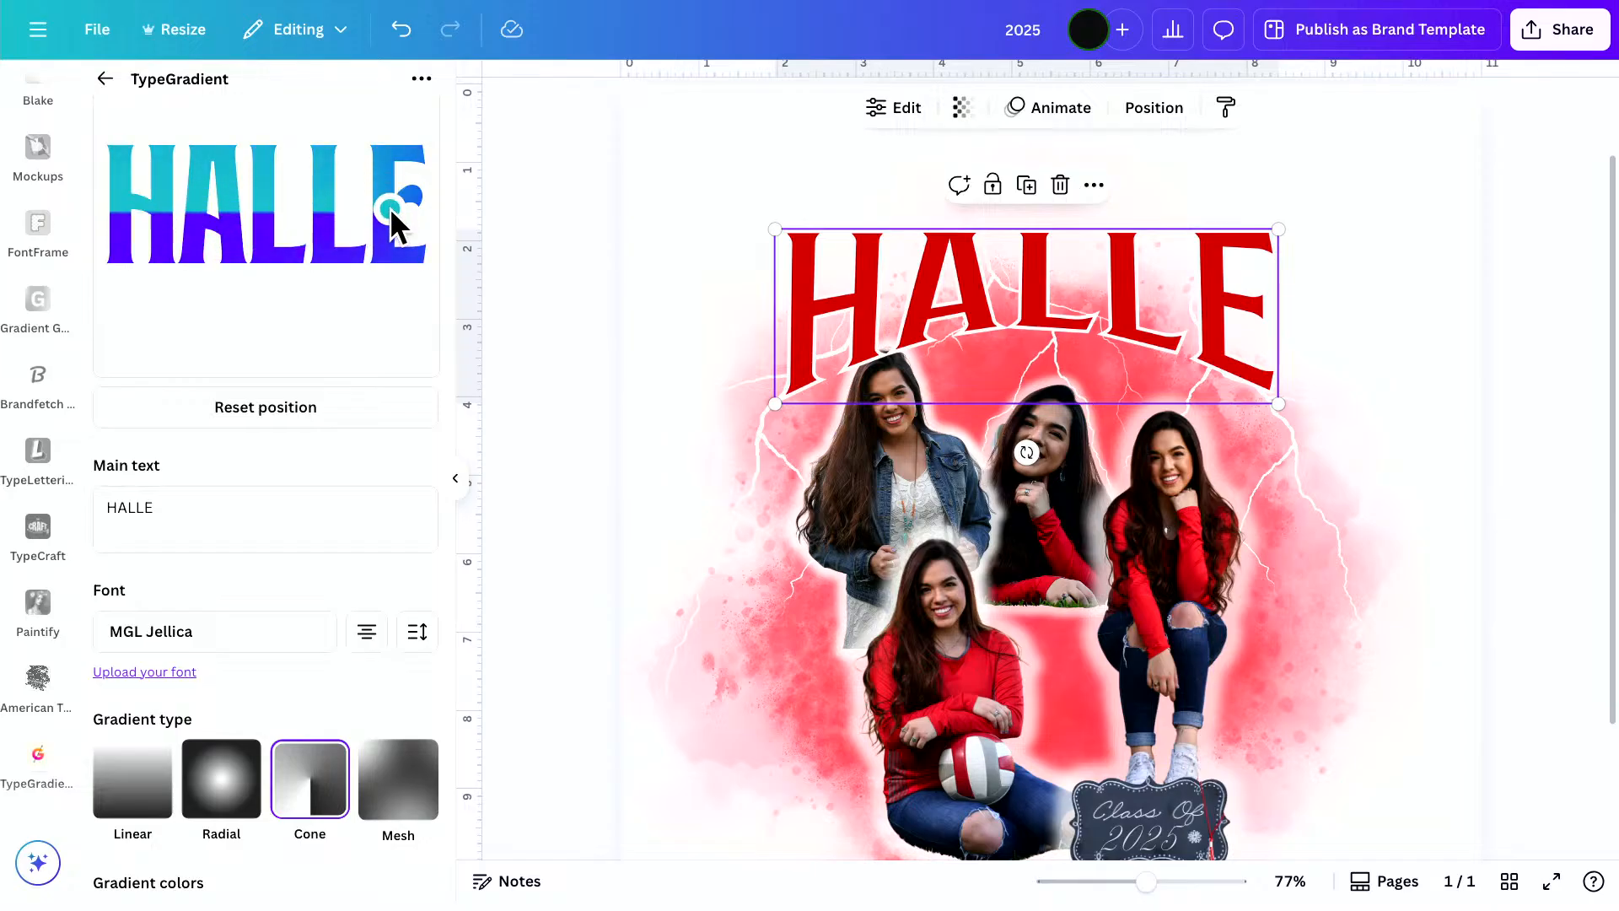
pyautogui.click(390, 763)
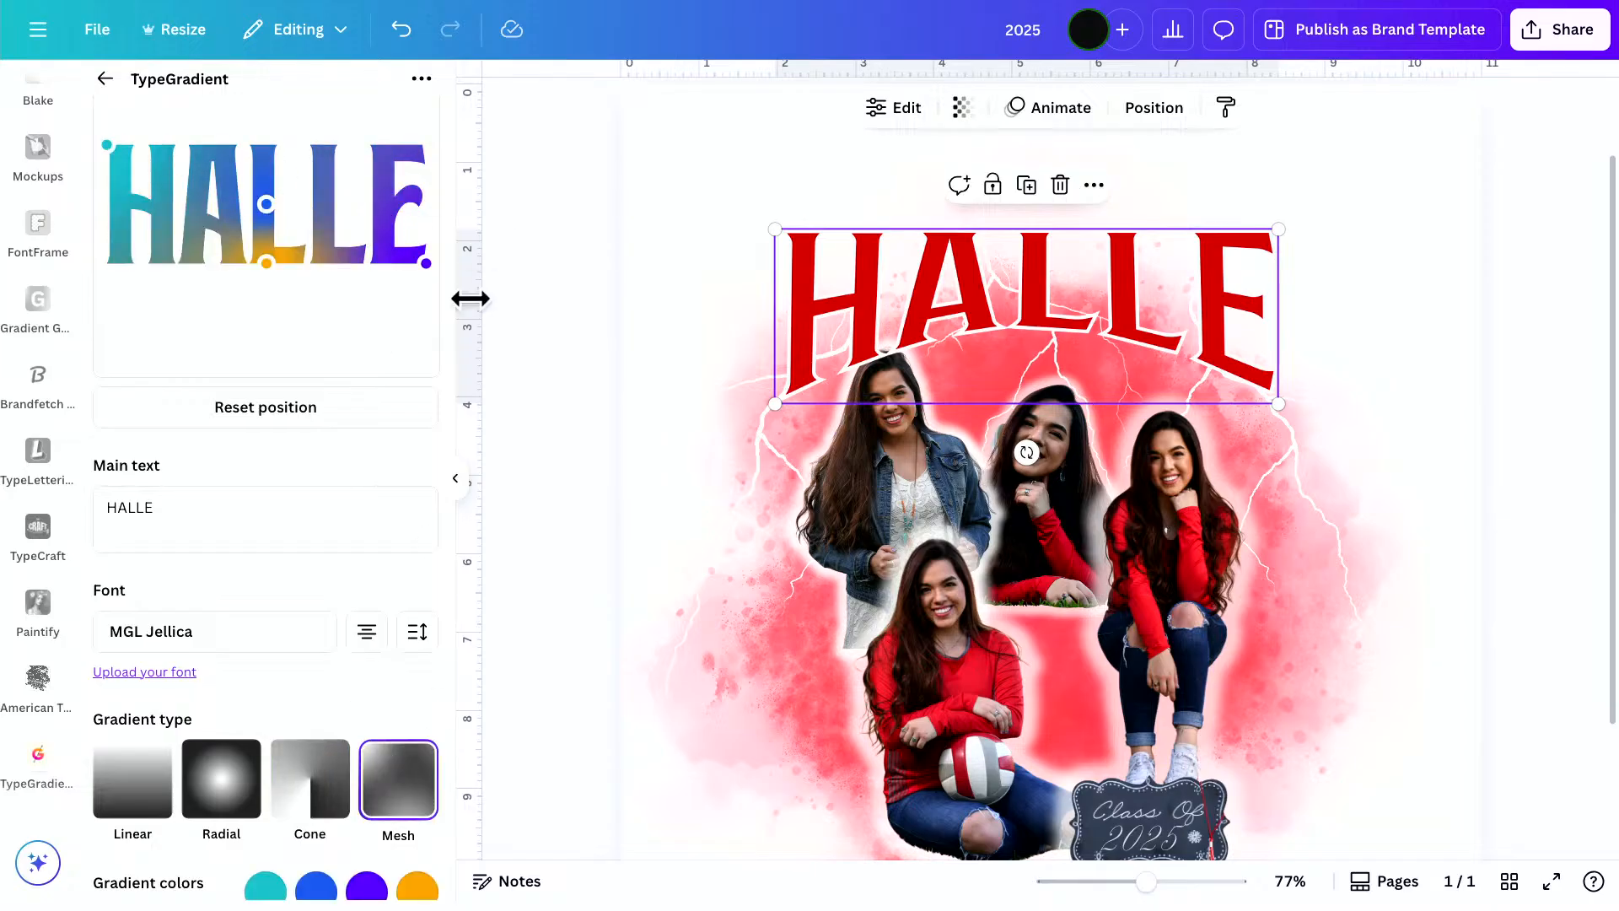
pyautogui.click(145, 784)
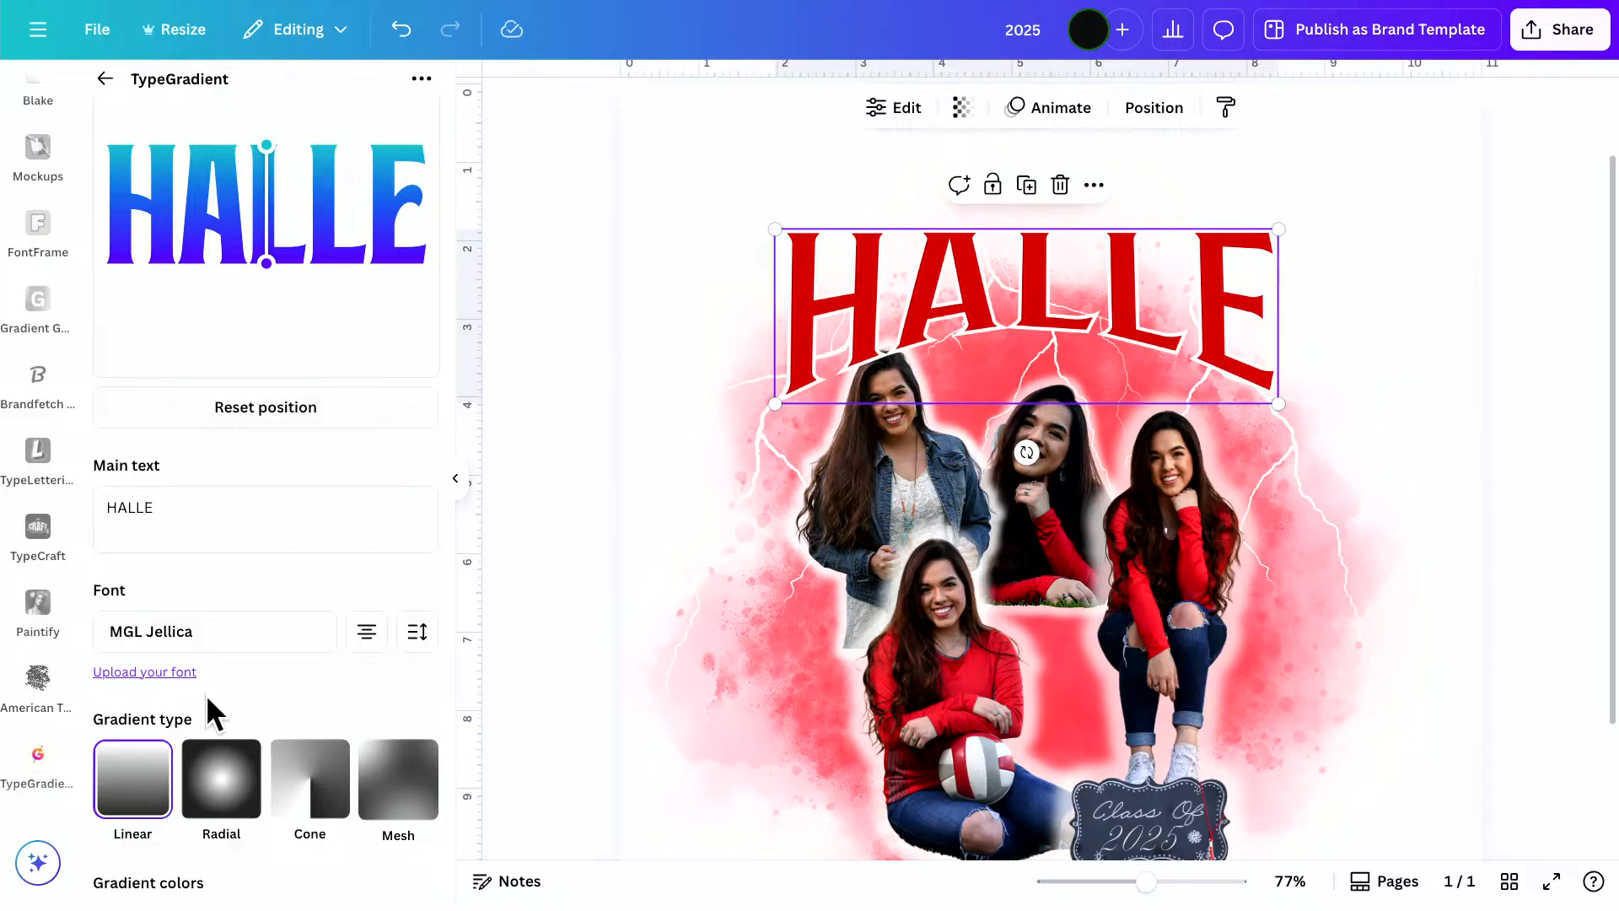
# Set the linear gradient's first color to red #ff0000 and its middle color to black
pyautogui.scroll(-2, 206, 695)
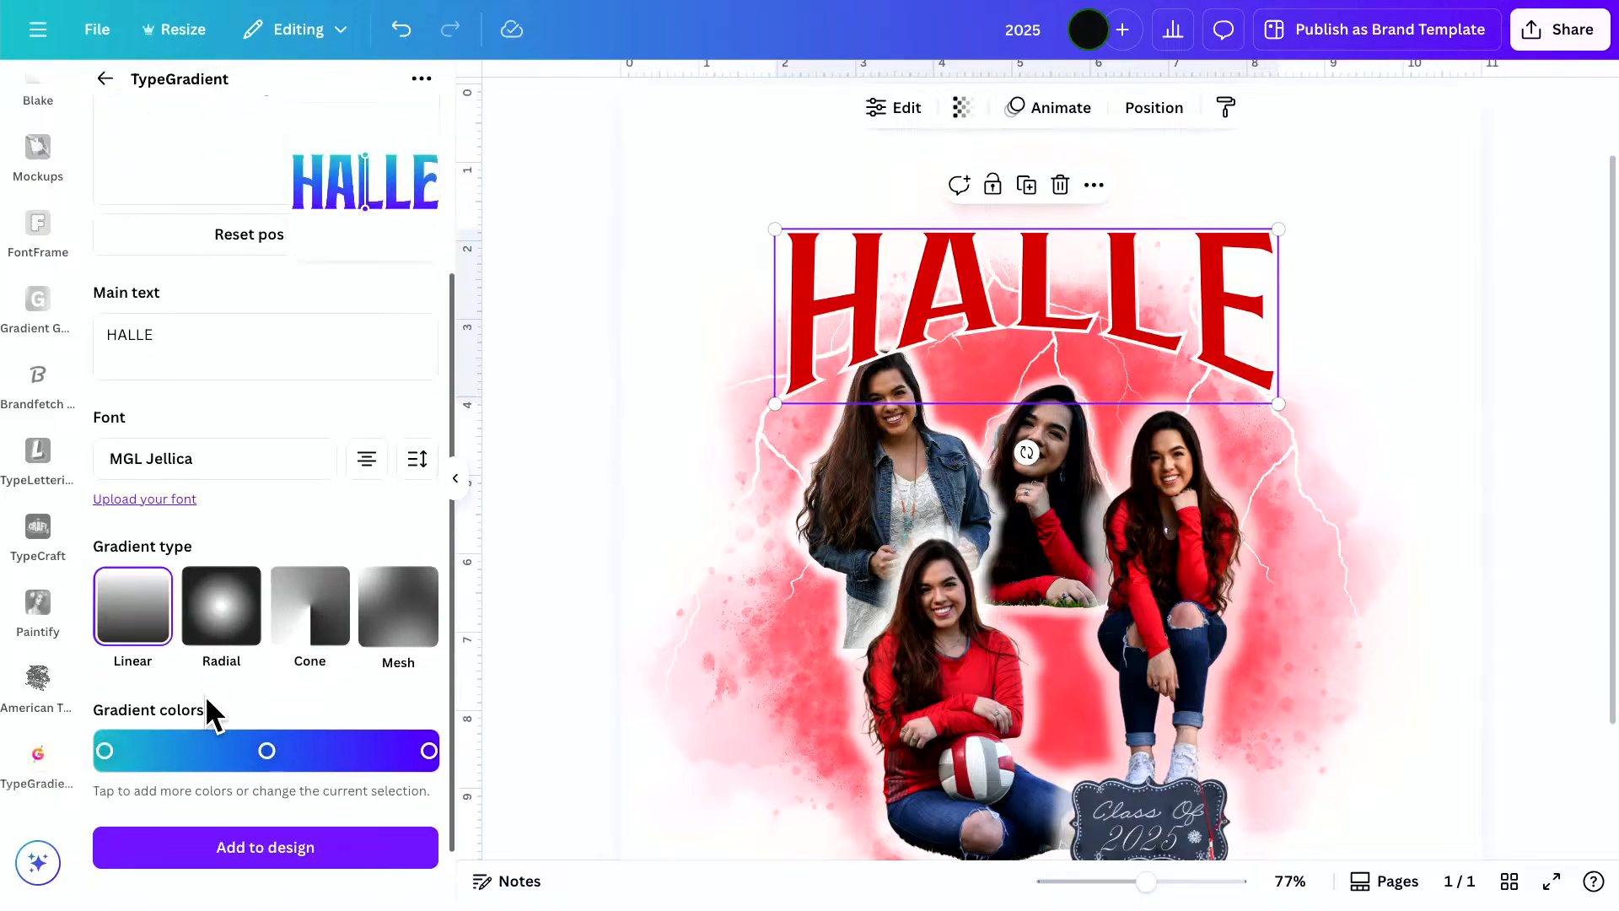
pyautogui.click(105, 751)
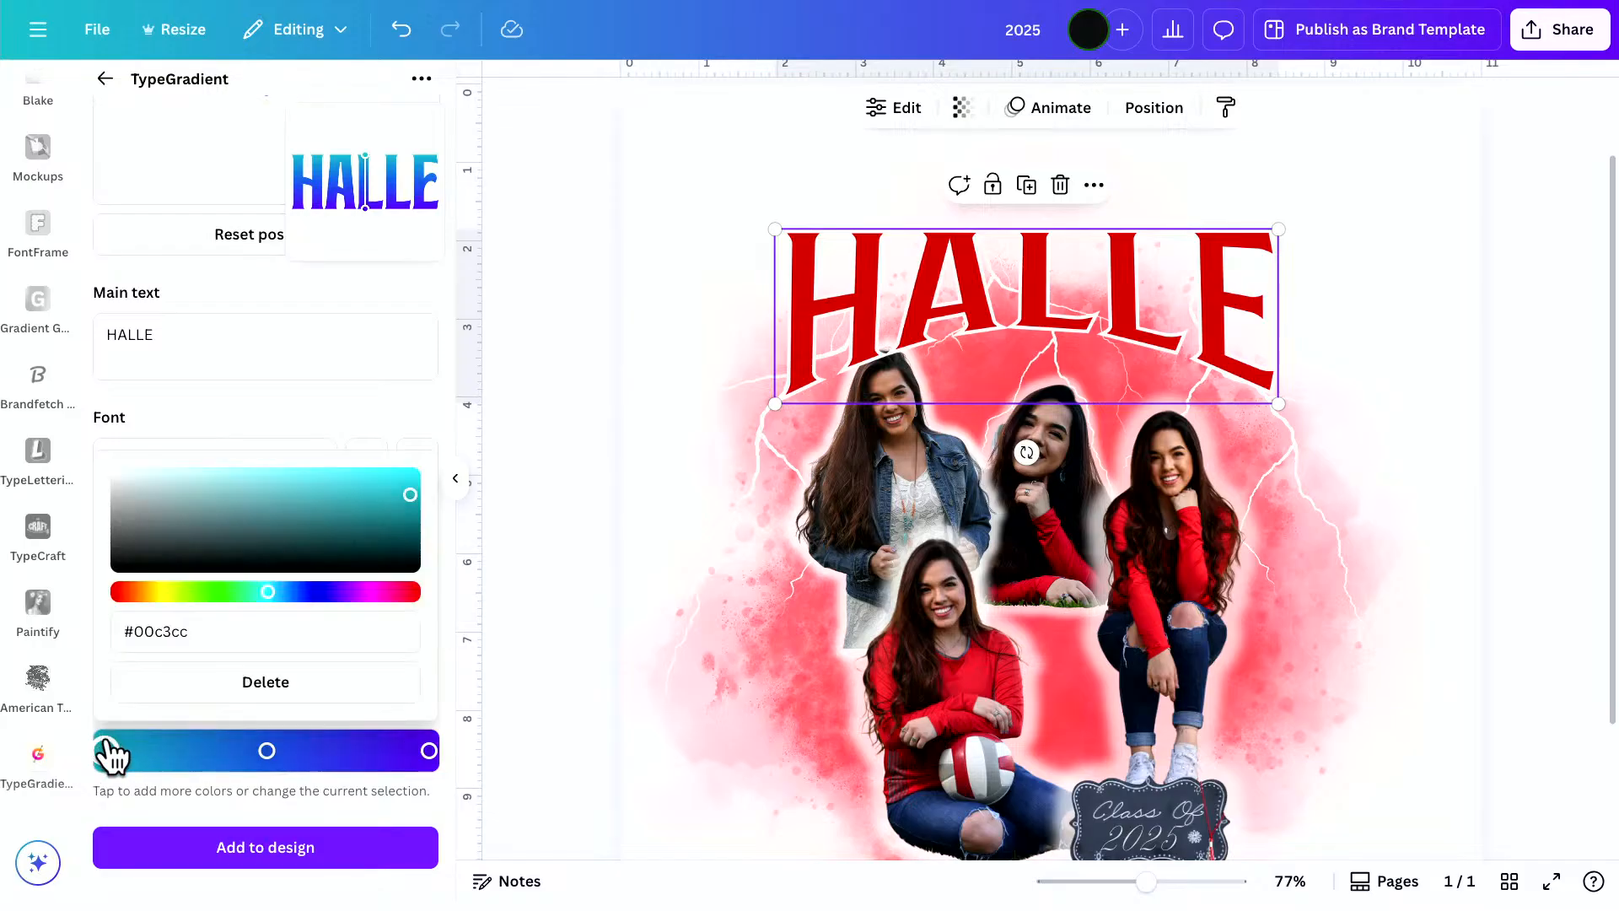
pyautogui.click(413, 590)
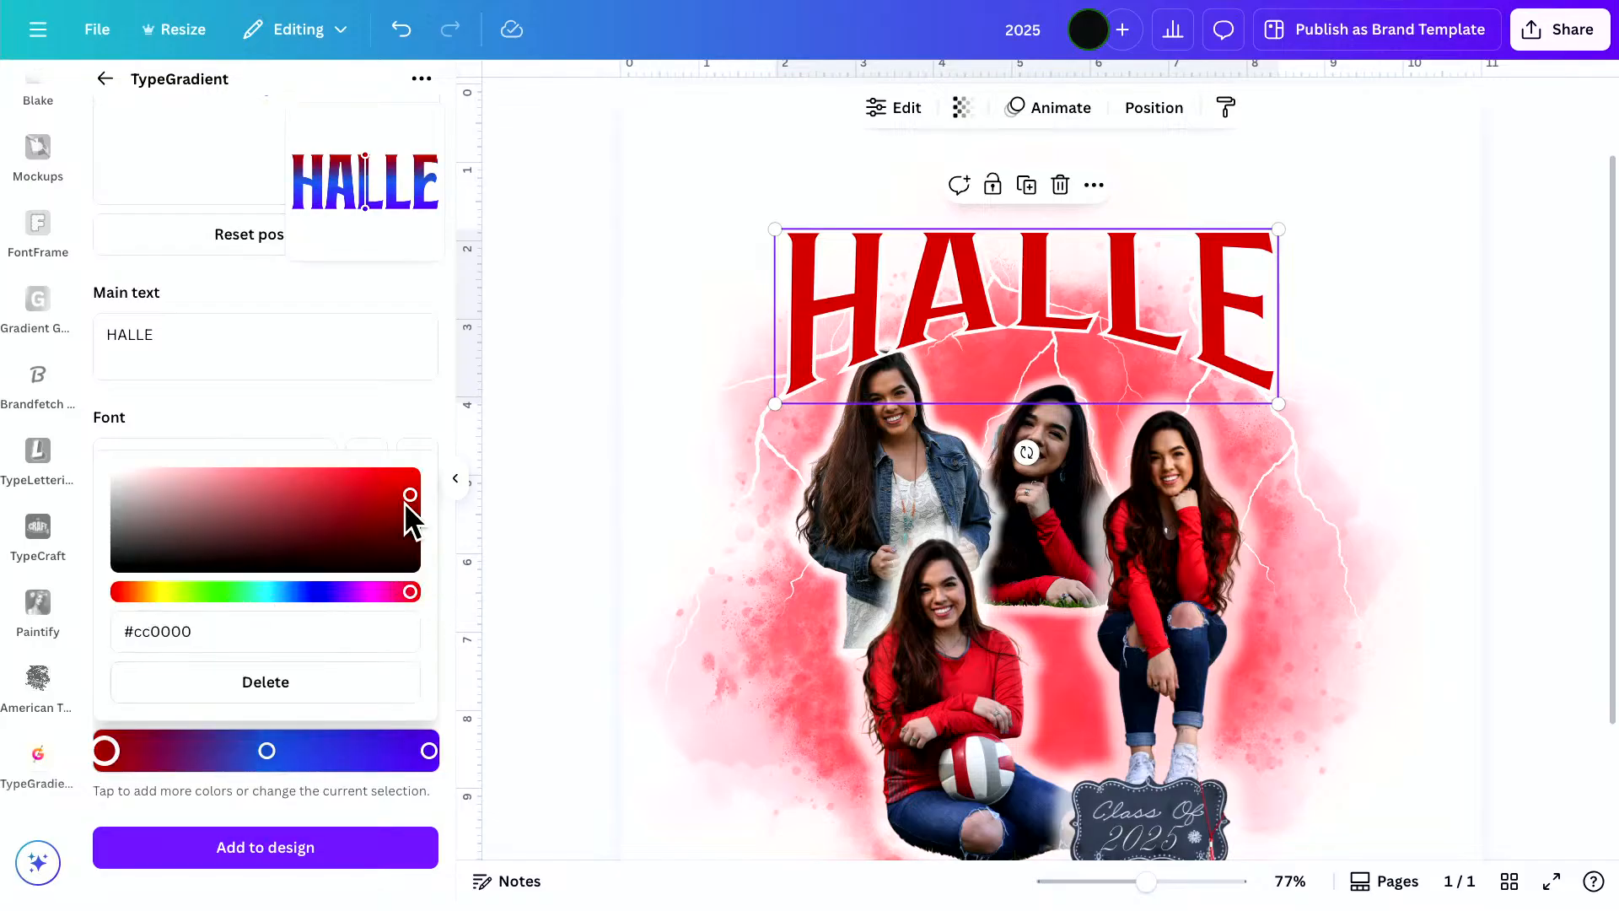
pyautogui.moveTo(408, 498); pyautogui.dragTo(411, 477)
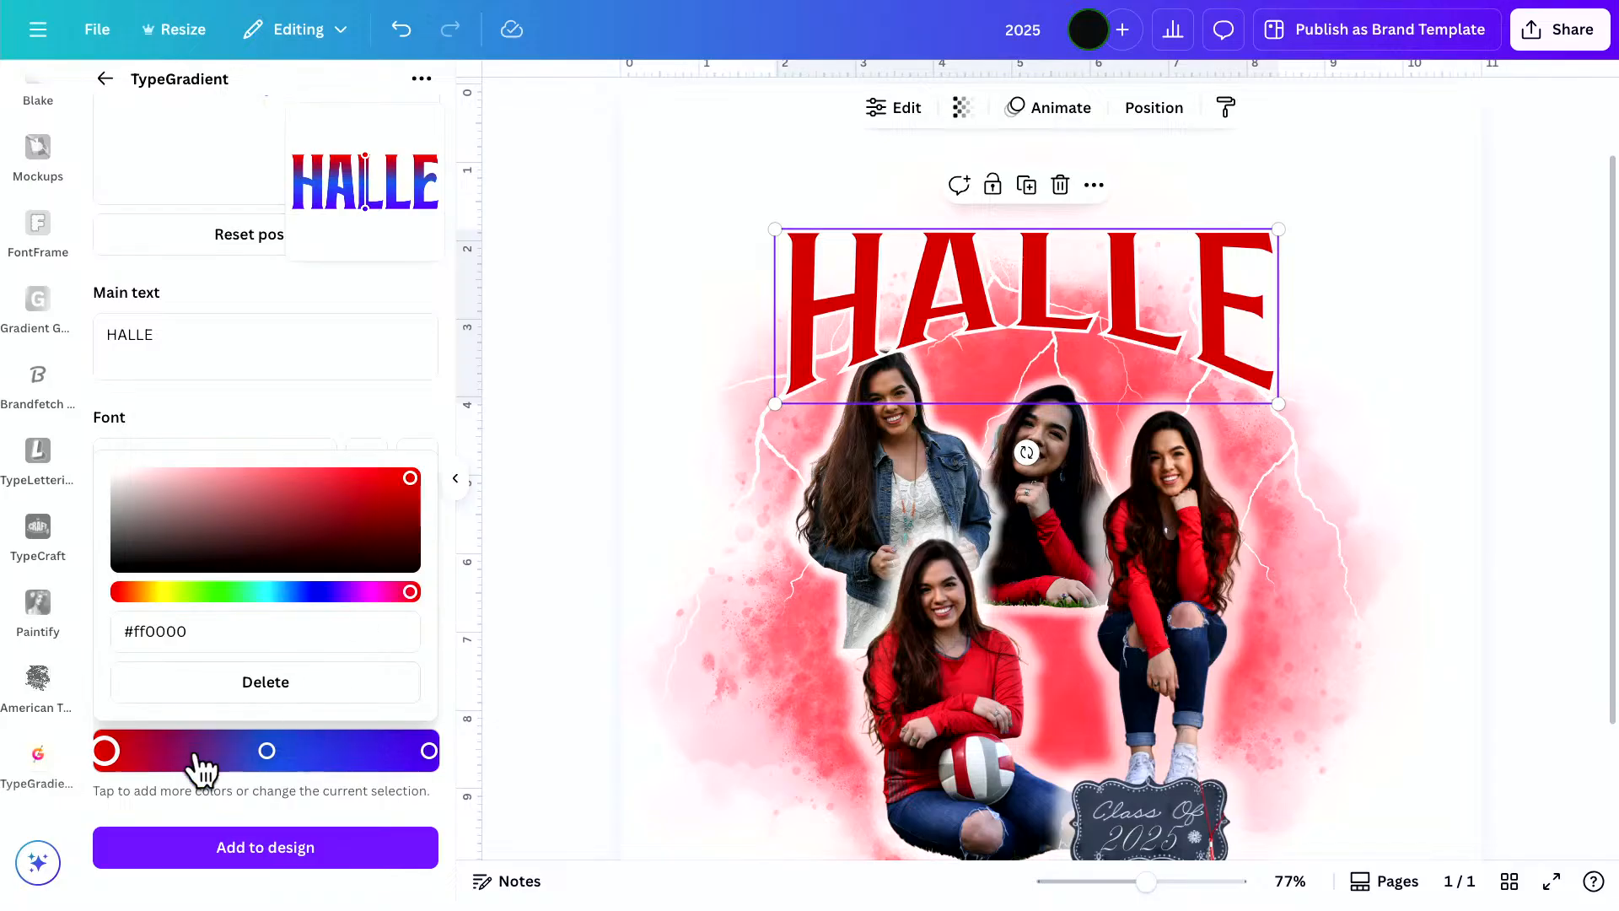
pyautogui.click(267, 750)
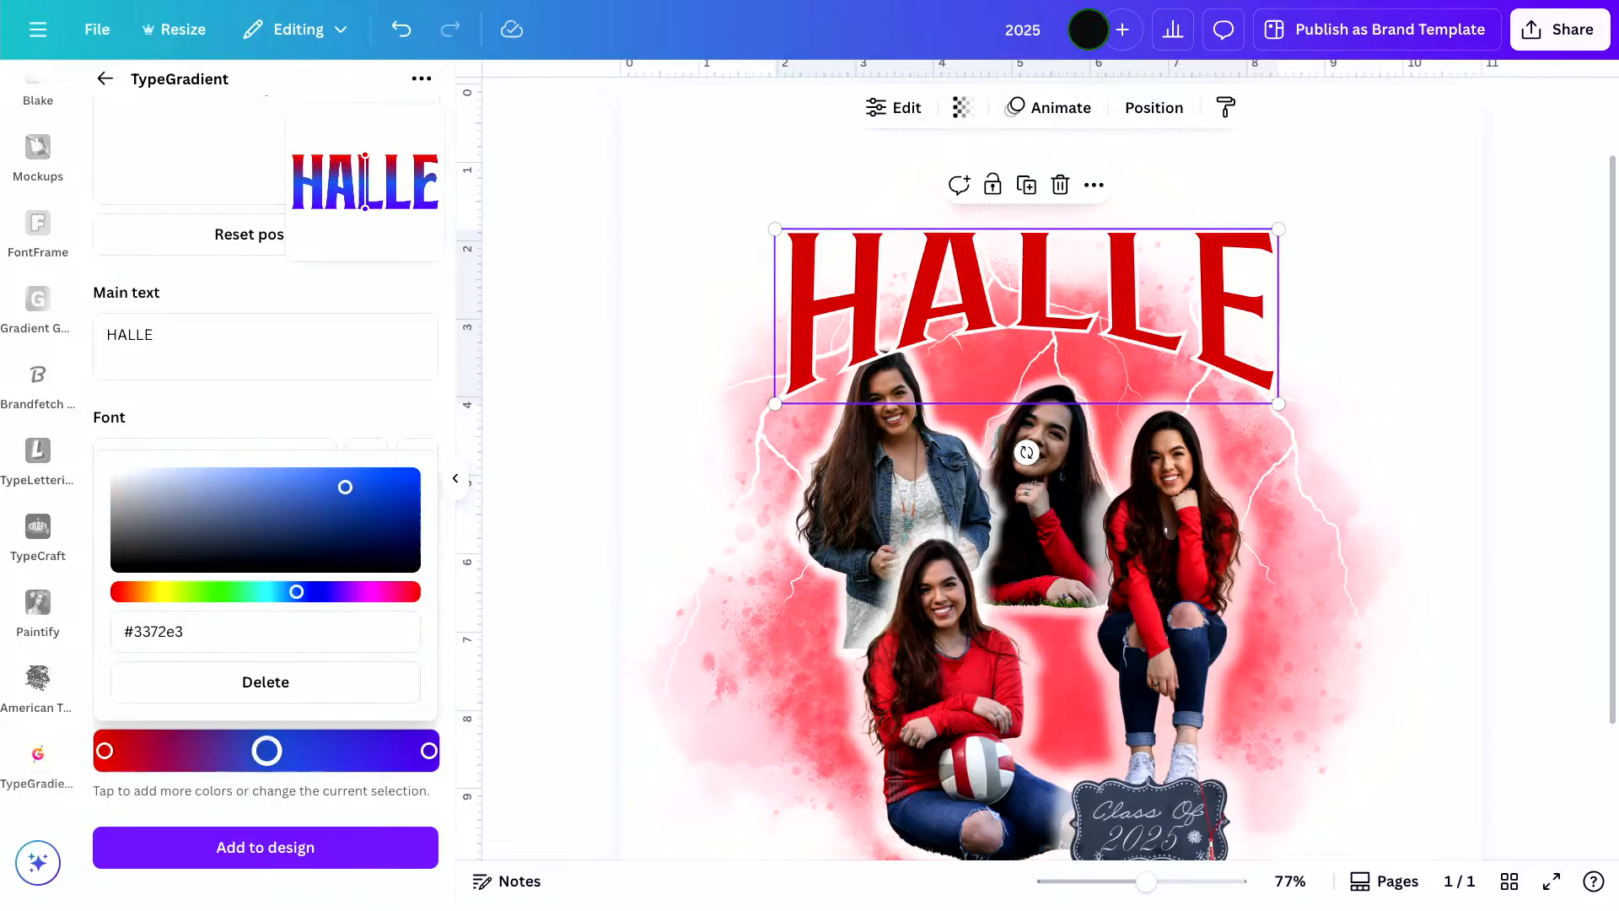
pyautogui.click(410, 561)
# Set the gradient's last color to red #ff000f and add the gradient lettering to the design
pyautogui.click(428, 750)
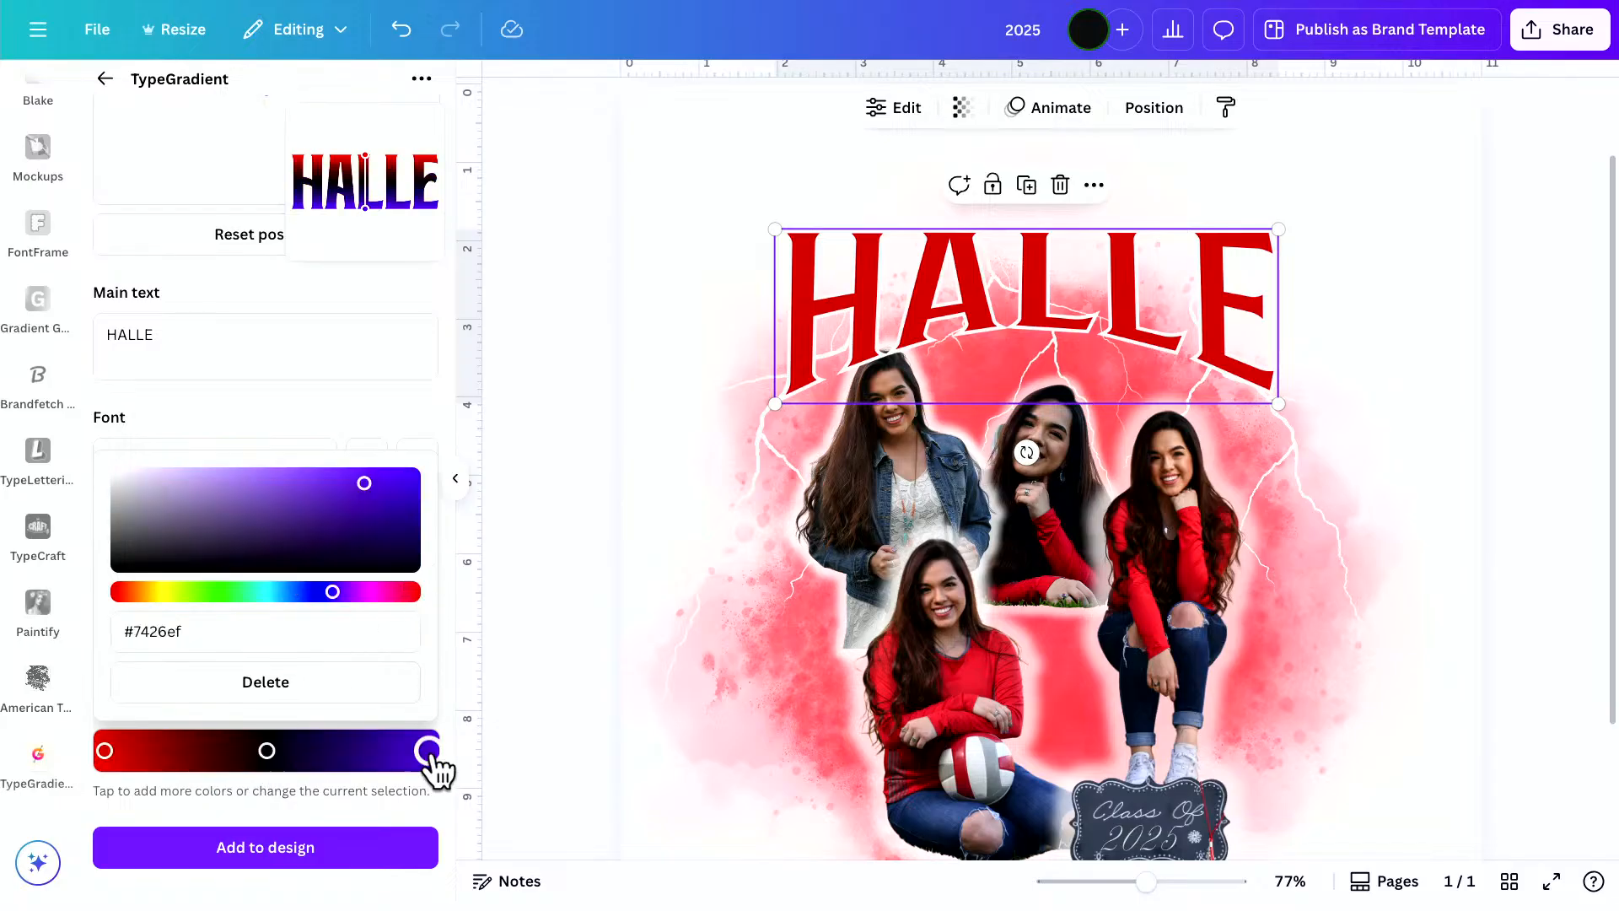
pyautogui.click(407, 591)
pyautogui.click(390, 494)
pyautogui.moveTo(390, 494); pyautogui.dragTo(409, 477)
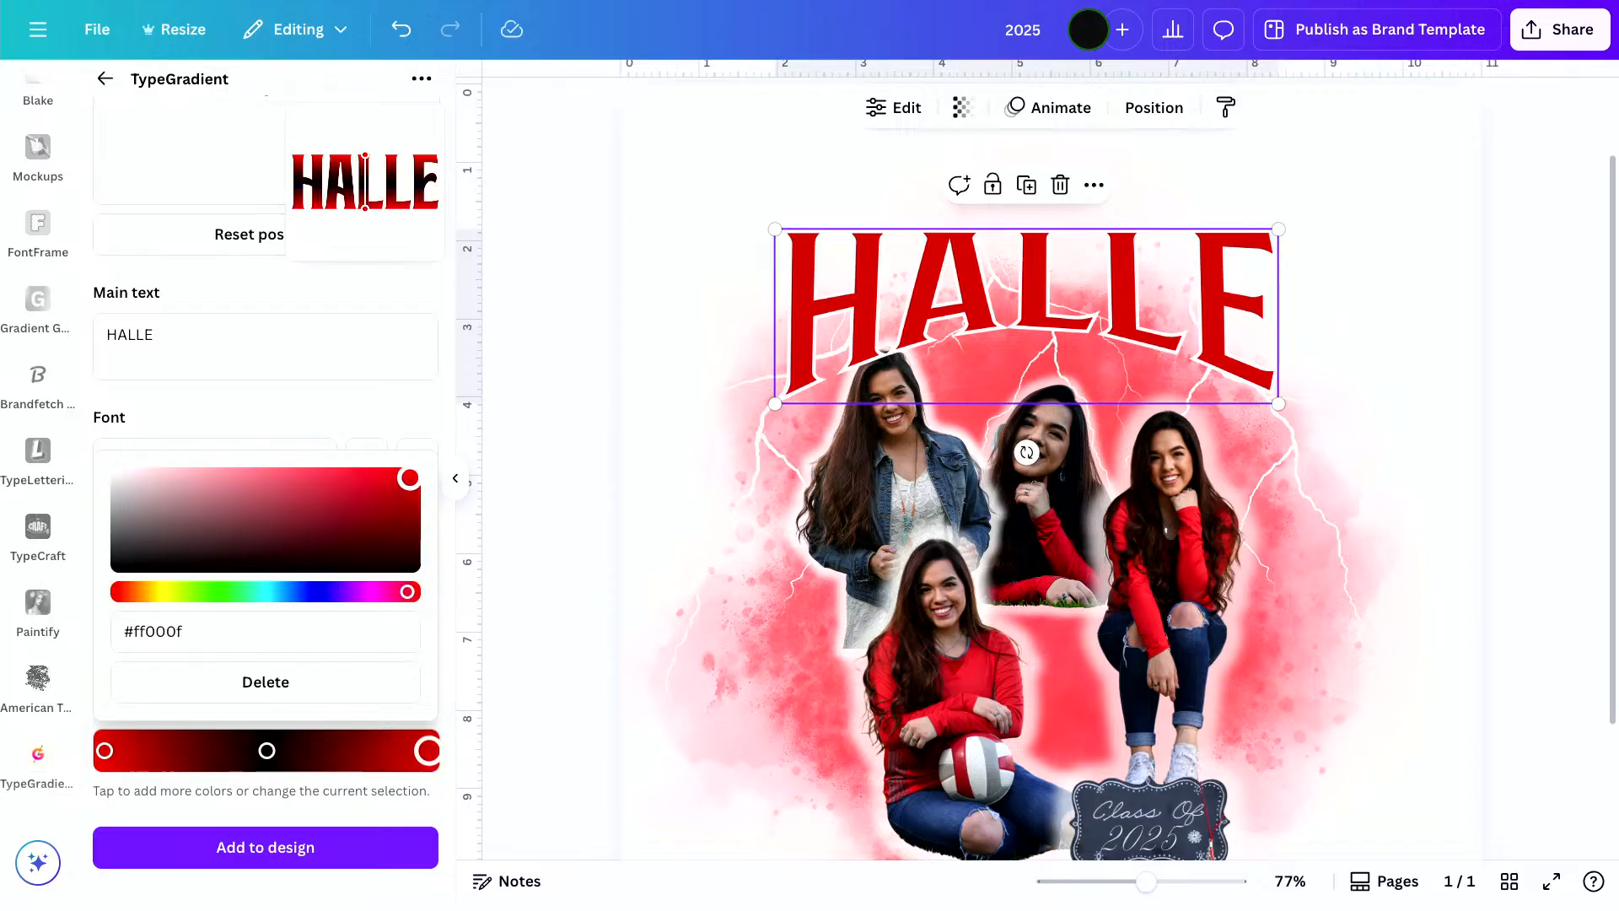
pyautogui.click(268, 848)
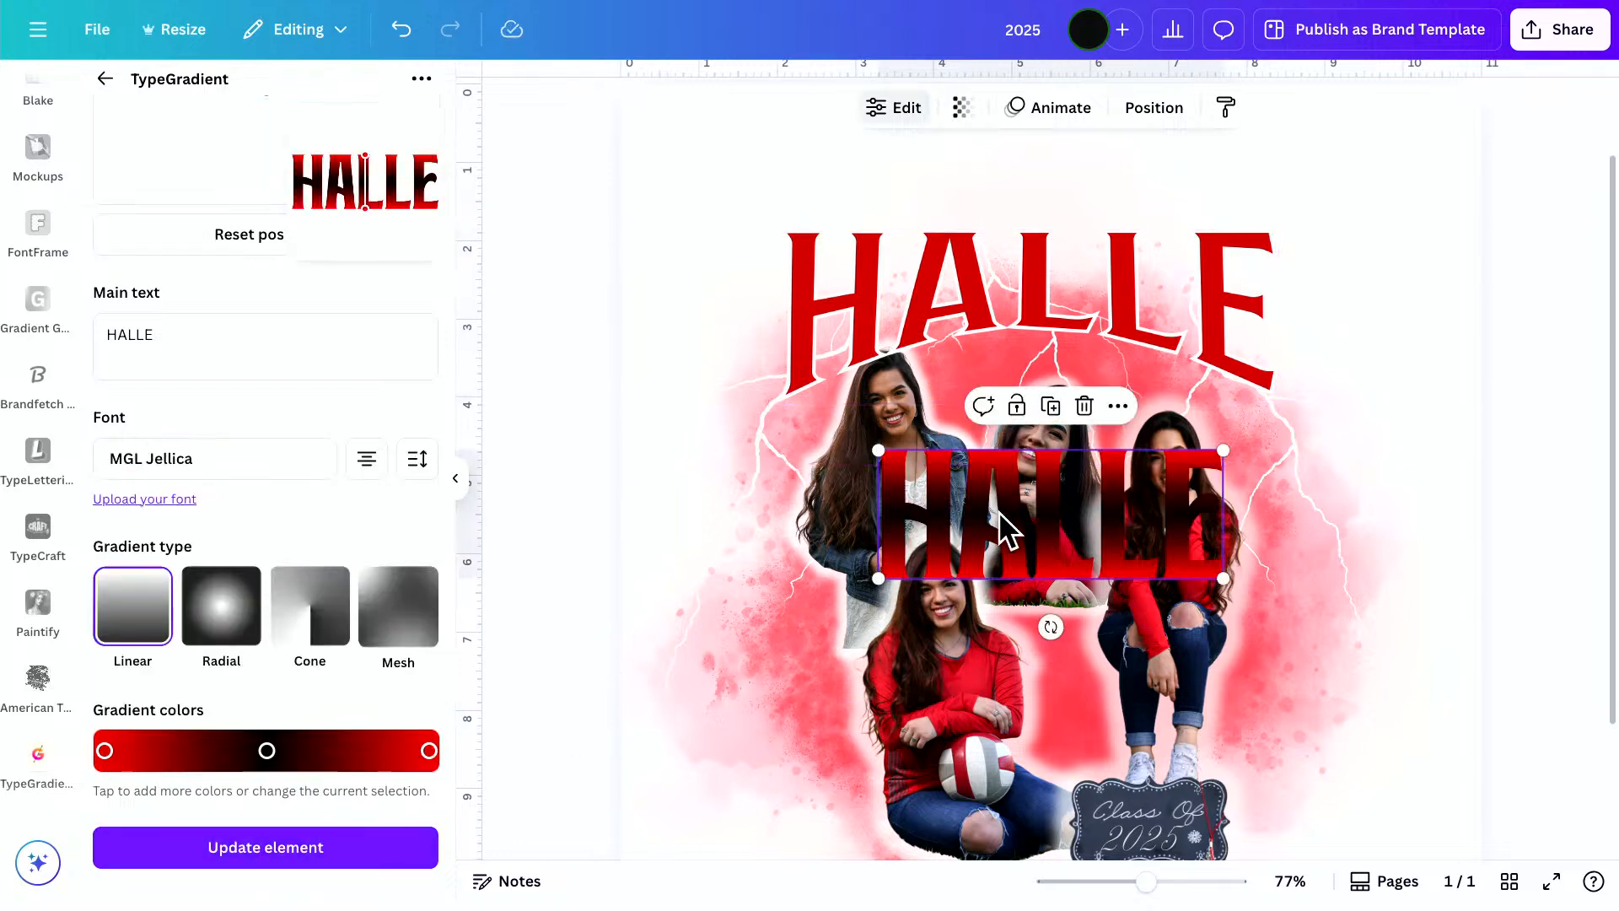
# Enlarge the gradient lettering at the top of the design, about 2.5 to 8.6 on the horizontal ruler, and move the arched name below it
pyautogui.moveTo(1004, 528); pyautogui.dragTo(864, 655)
pyautogui.moveTo(1090, 573); pyautogui.dragTo(1204, 549)
pyautogui.moveTo(1130, 667); pyautogui.dragTo(1097, 256)
pyautogui.moveTo(1229, 317); pyautogui.dragTo(1298, 585)
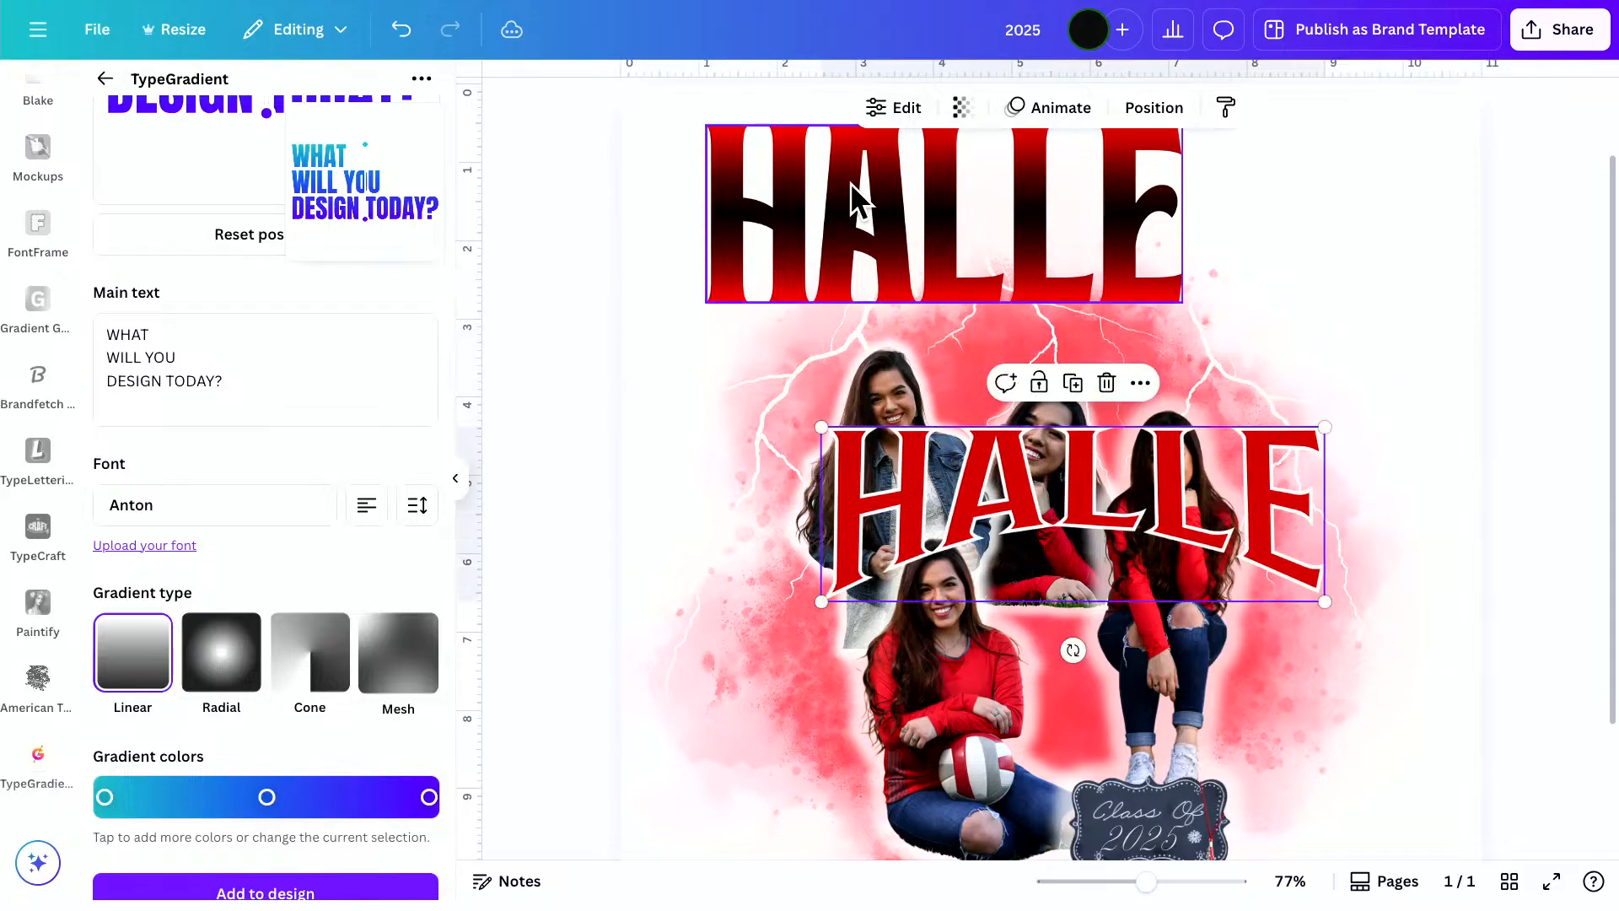
pyautogui.moveTo(857, 199); pyautogui.dragTo(984, 260)
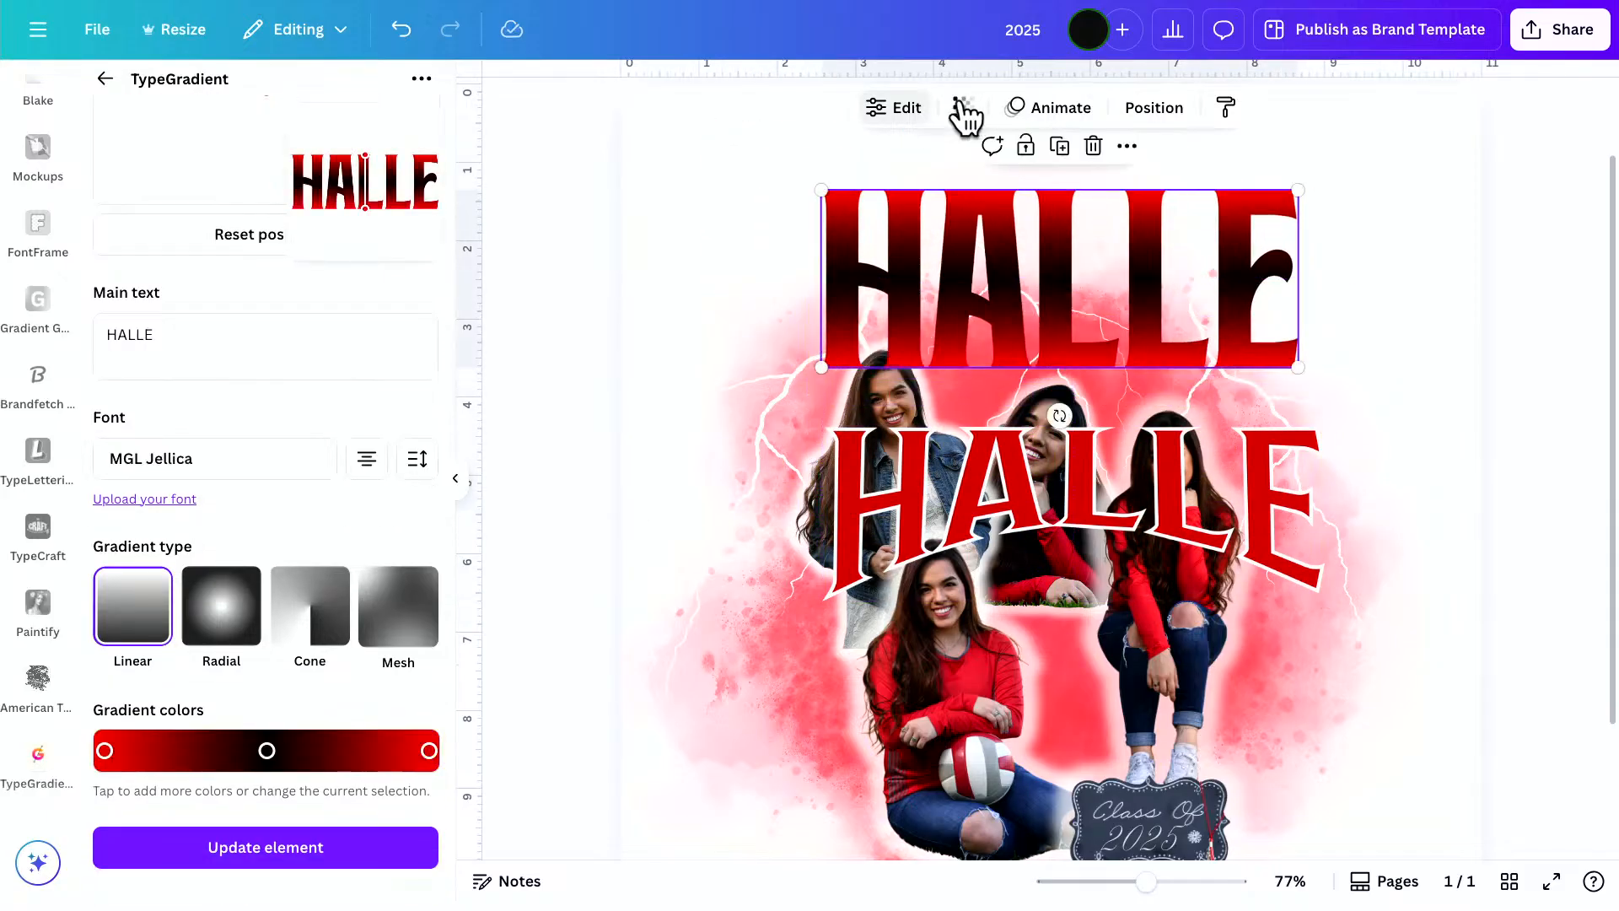
pyautogui.scroll(3, 325, 535)
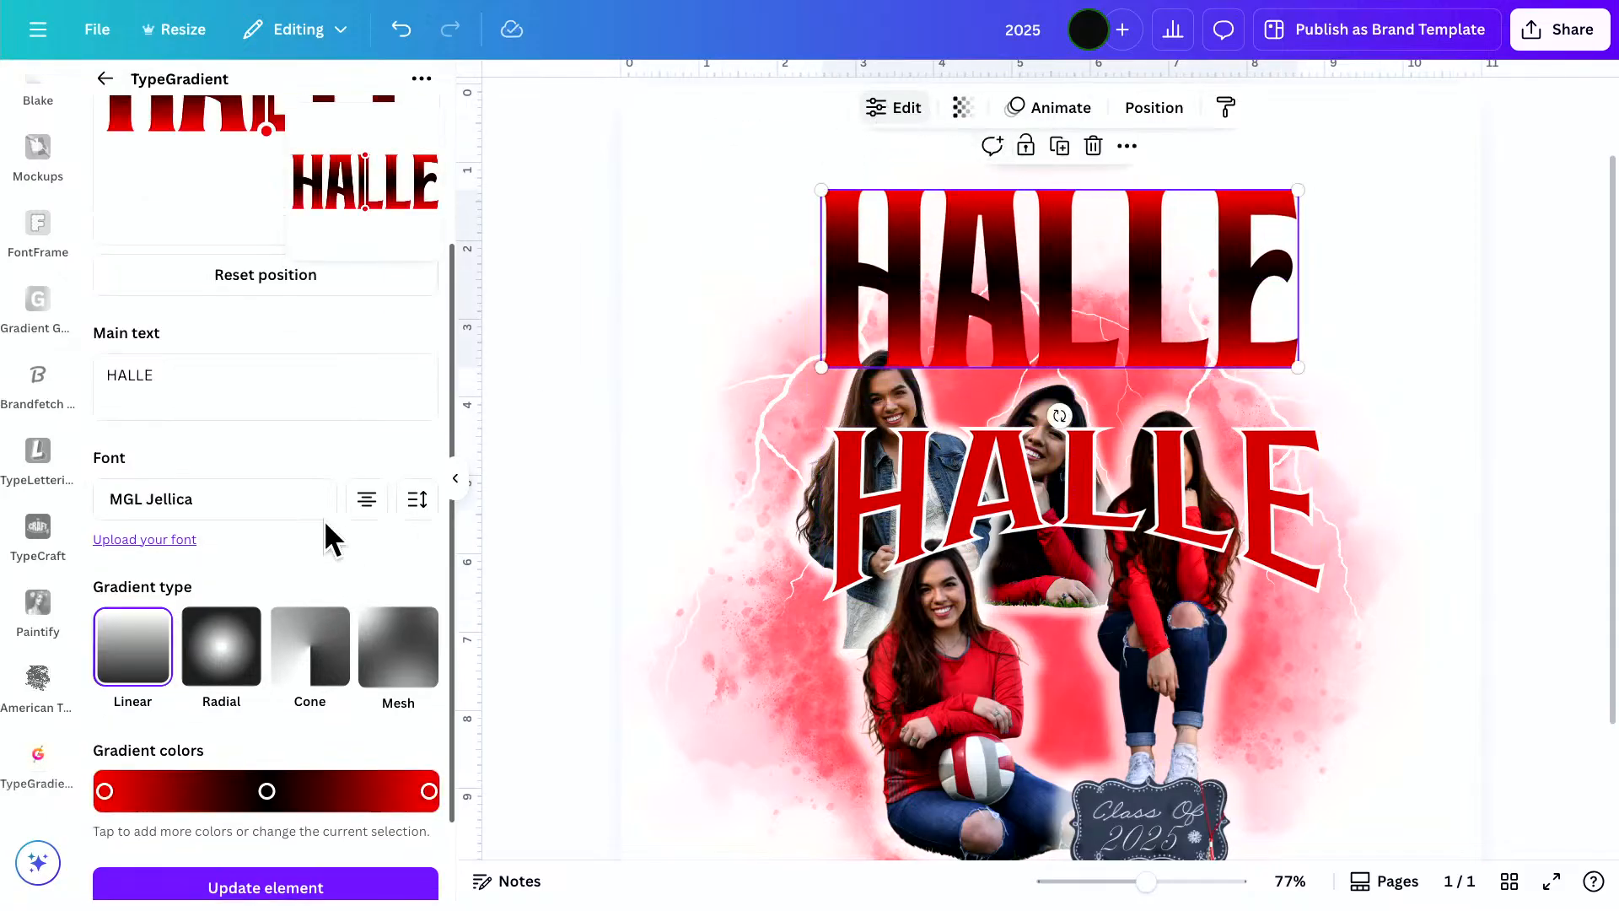
pyautogui.click(105, 79)
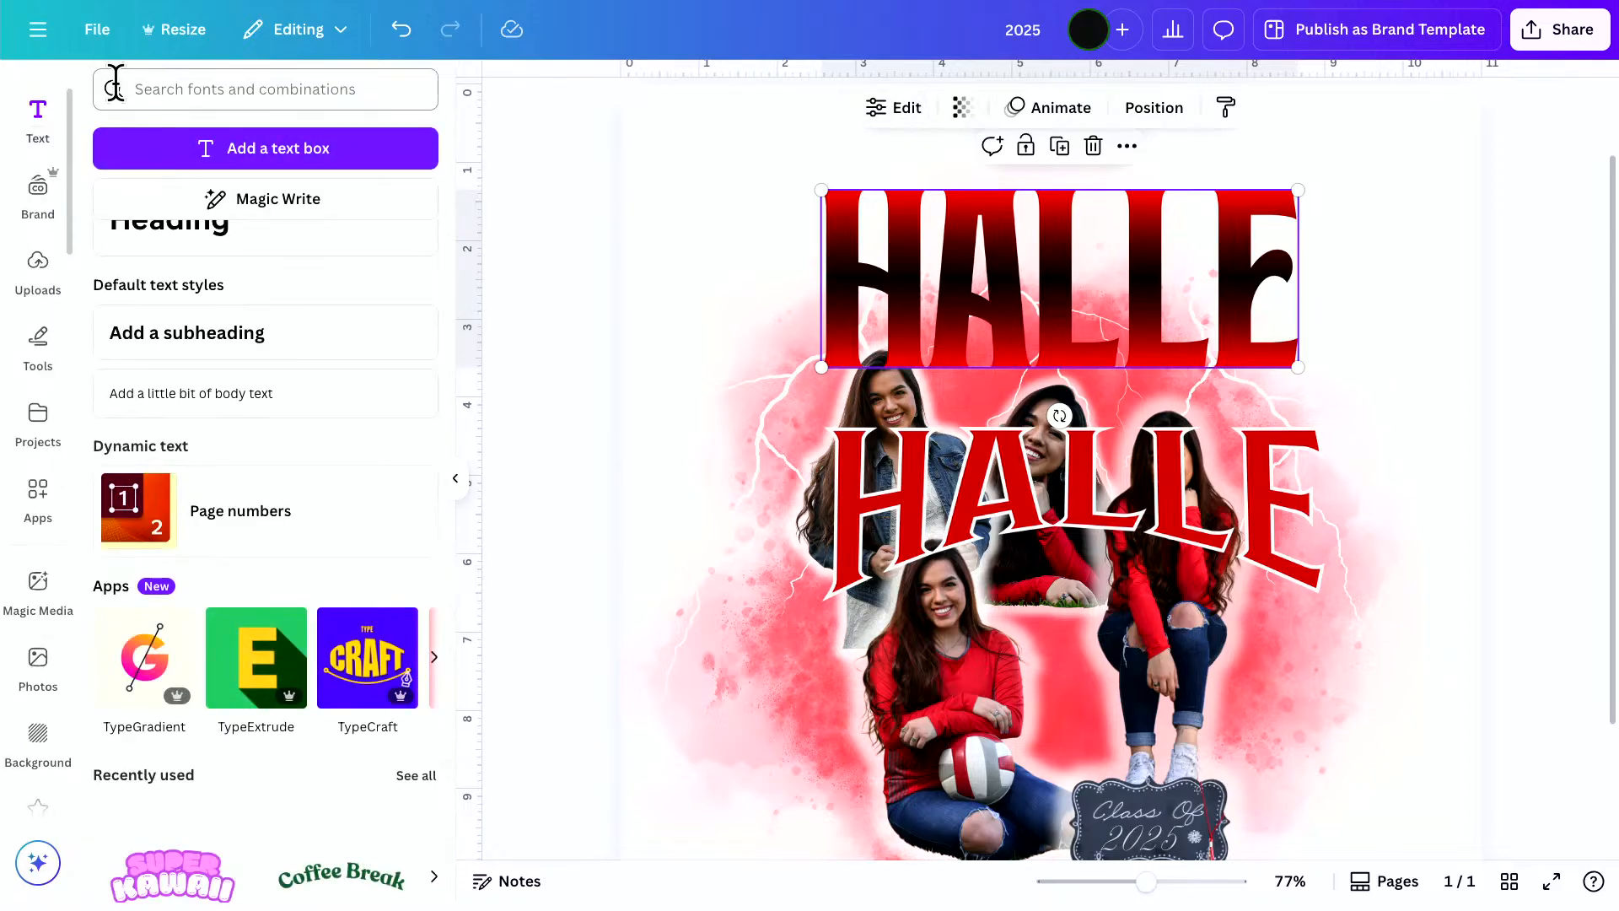
pyautogui.click(881, 107)
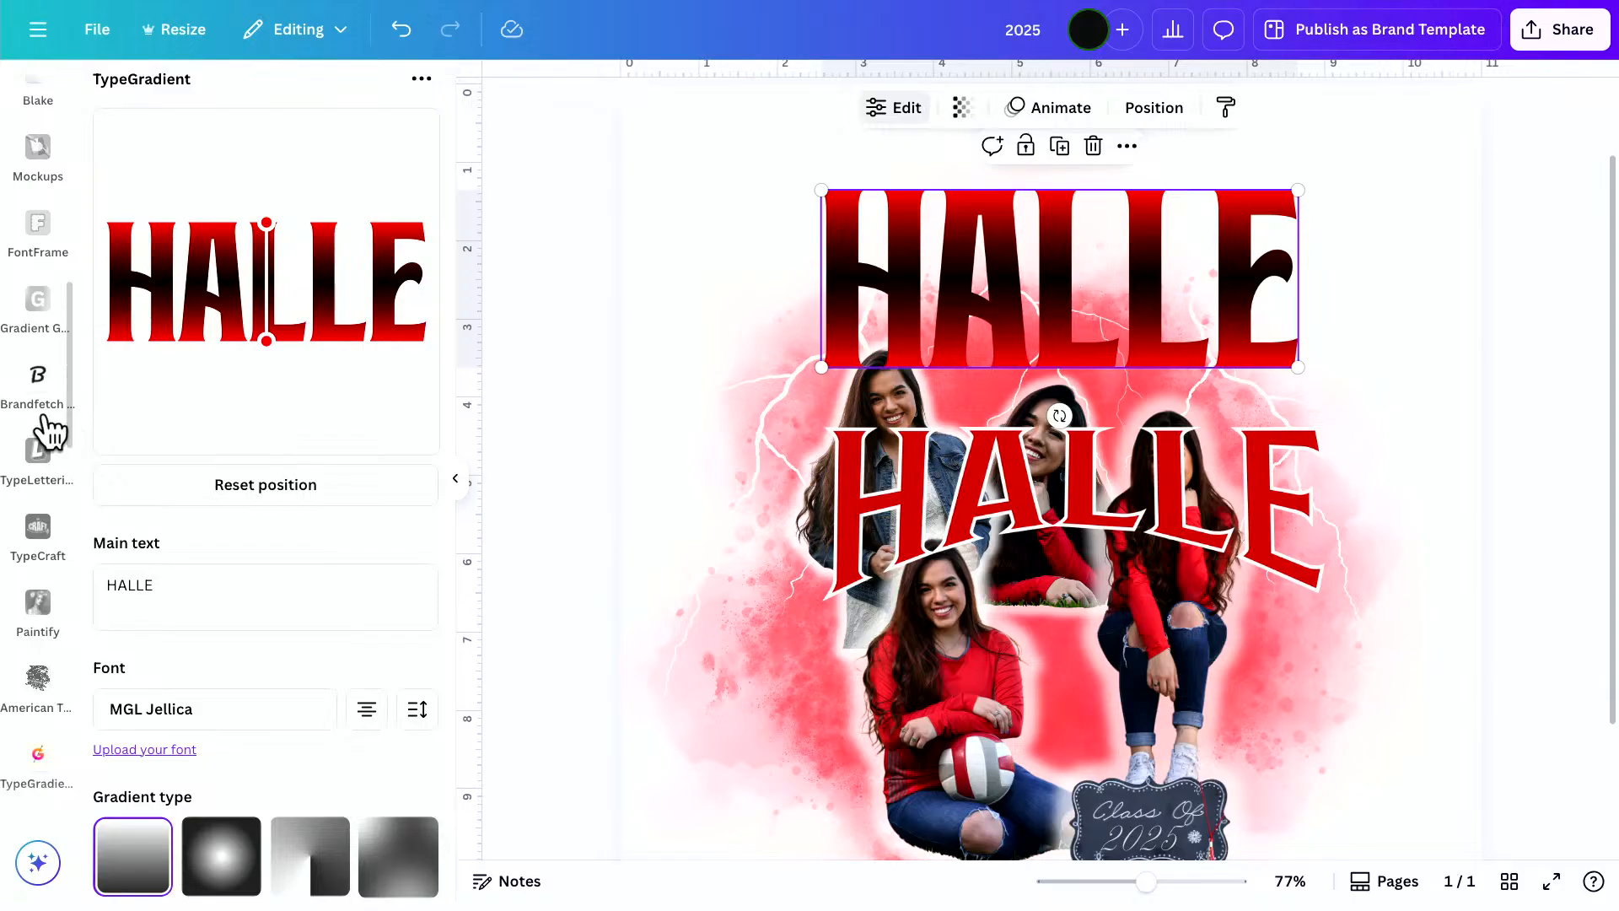
# Add a text box with the student's first name in capitals, narrow it, and enlarge the text to size 72.6
pyautogui.scroll(10, 43, 433)
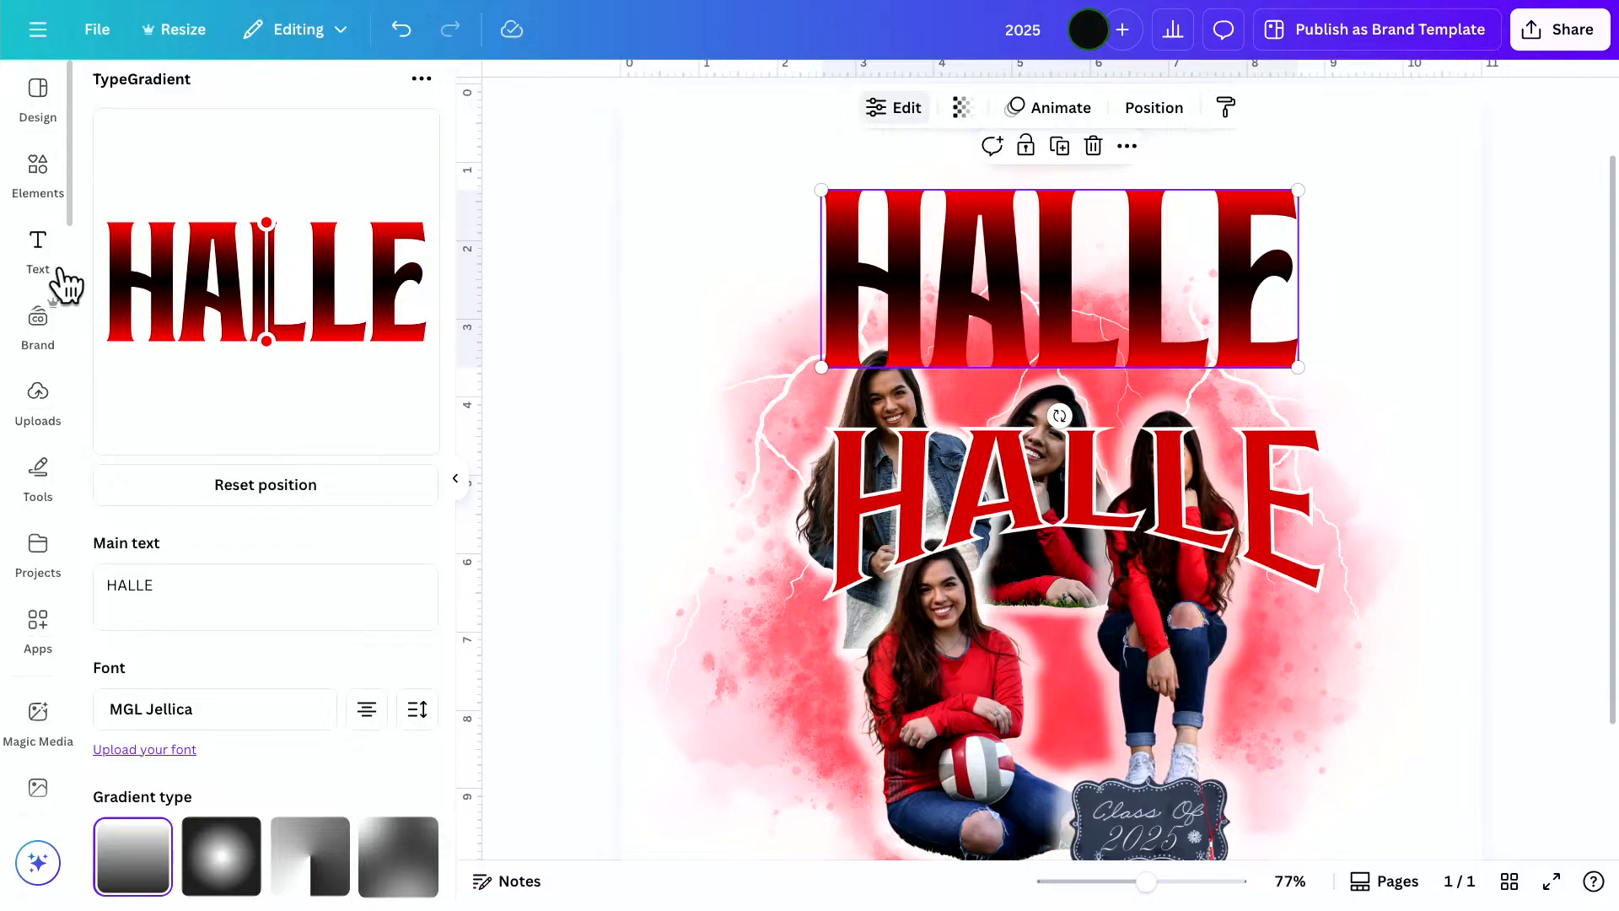
pyautogui.click(34, 240)
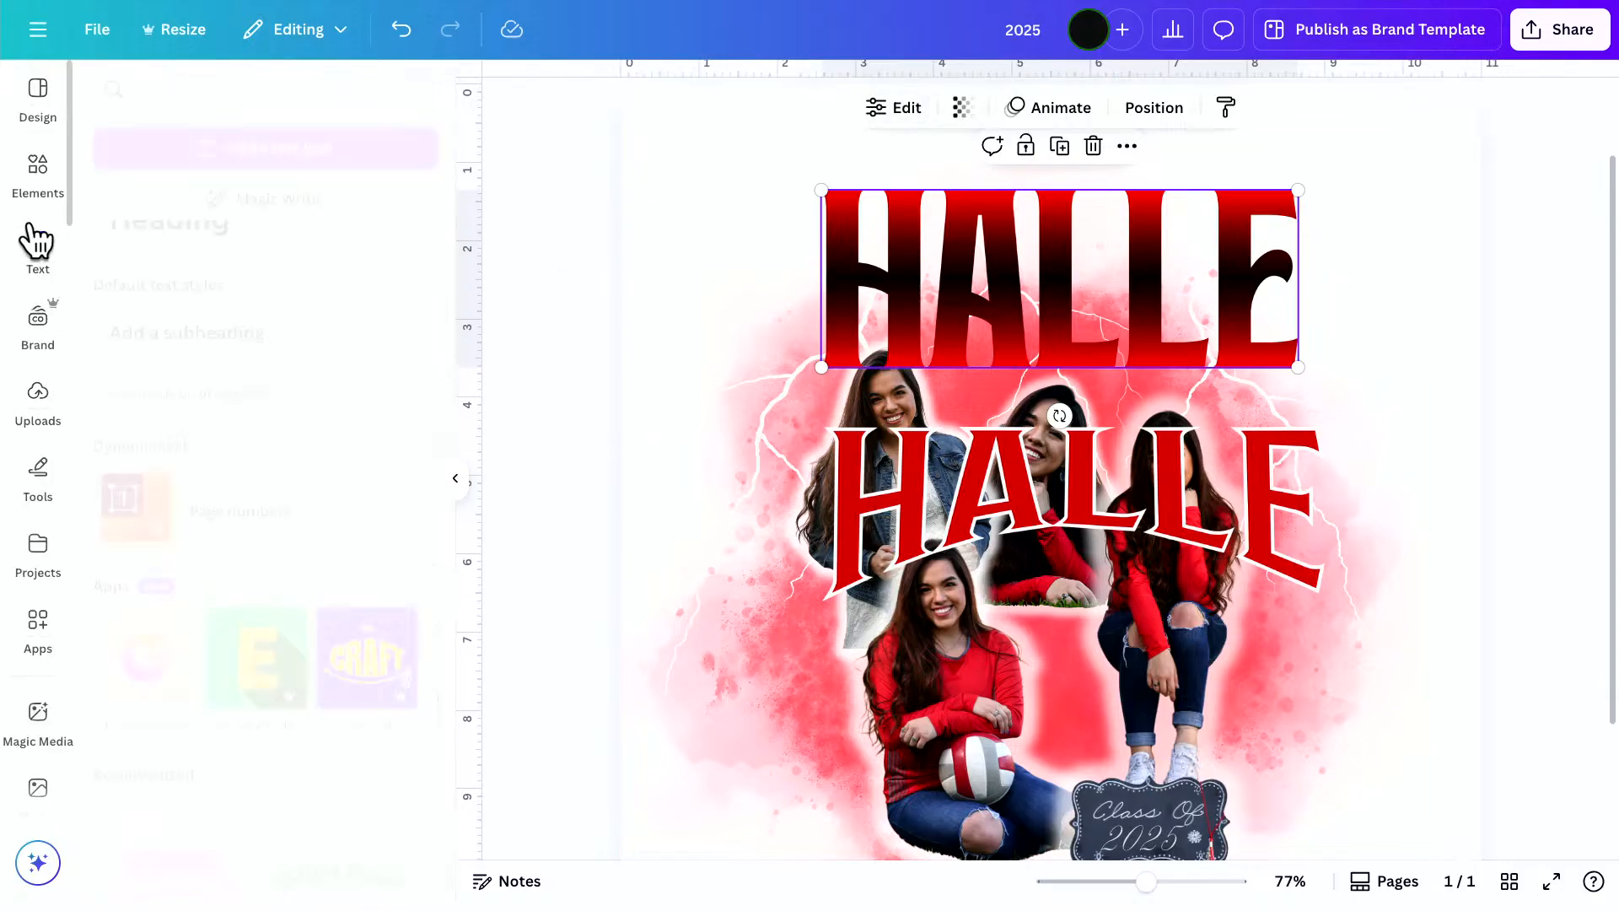
pyautogui.click(229, 165)
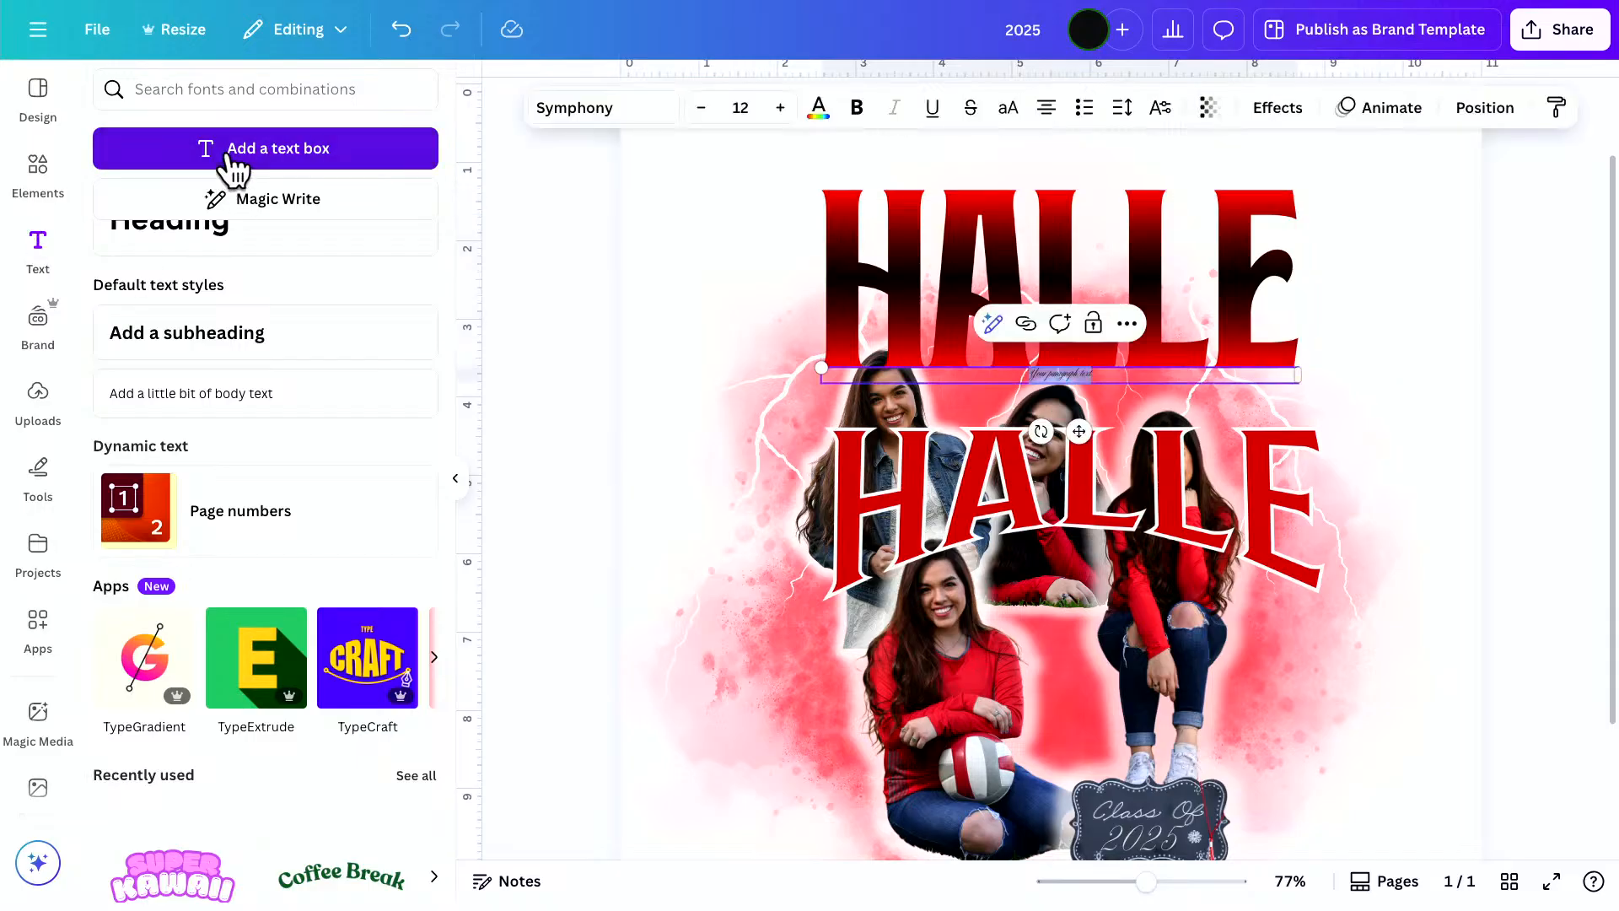
pyautogui.write('HALLE')
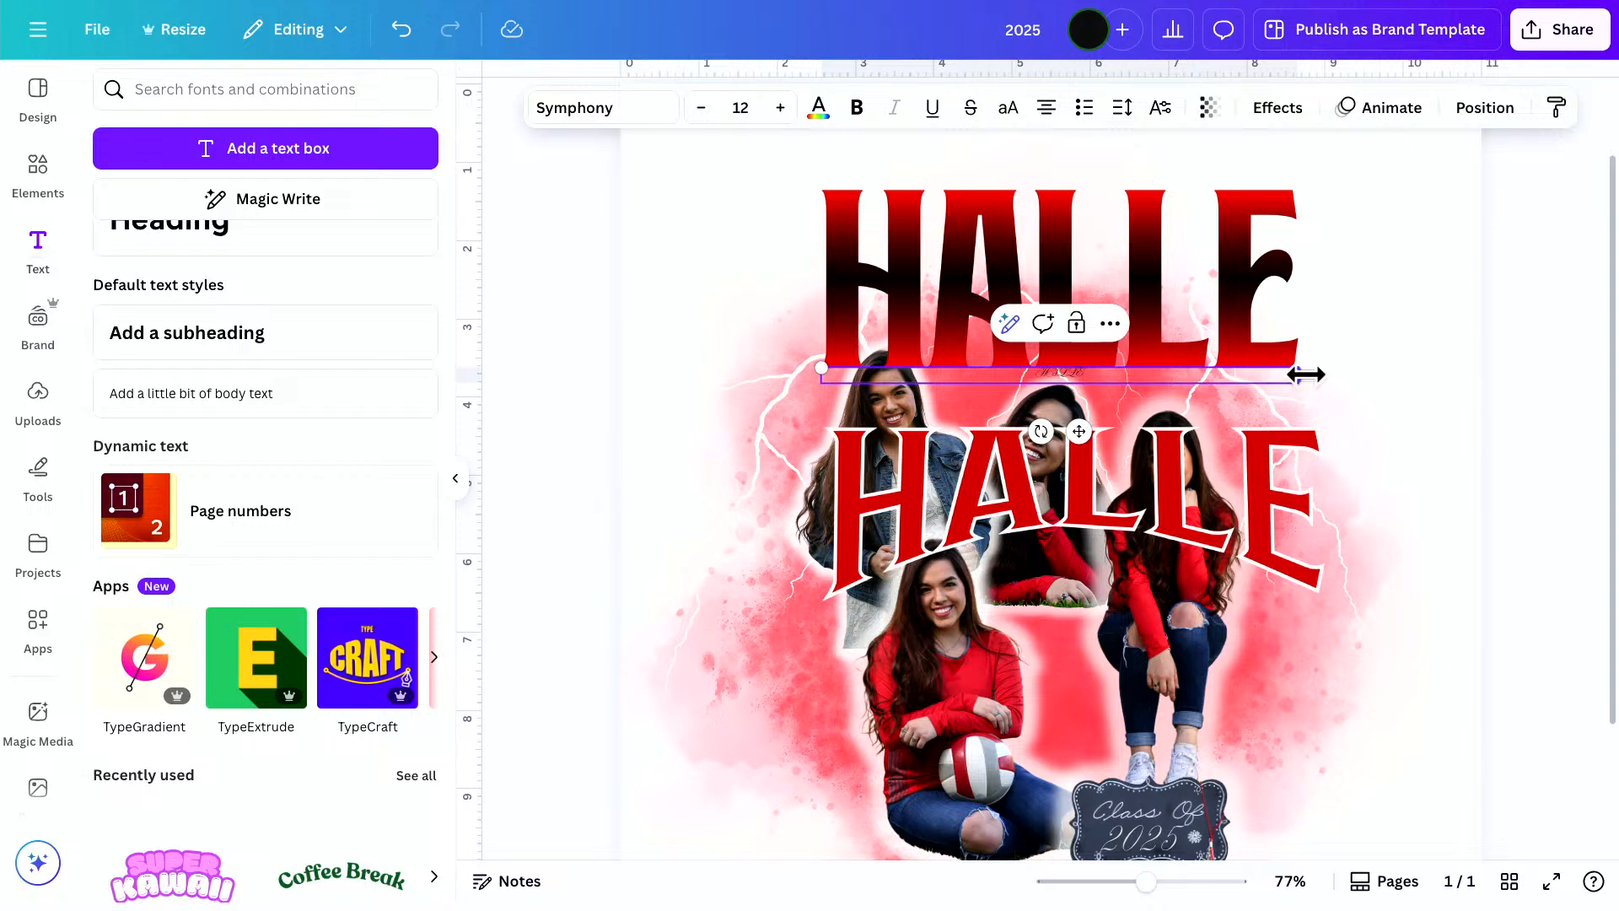
pyautogui.moveTo(1299, 375); pyautogui.dragTo(903, 408)
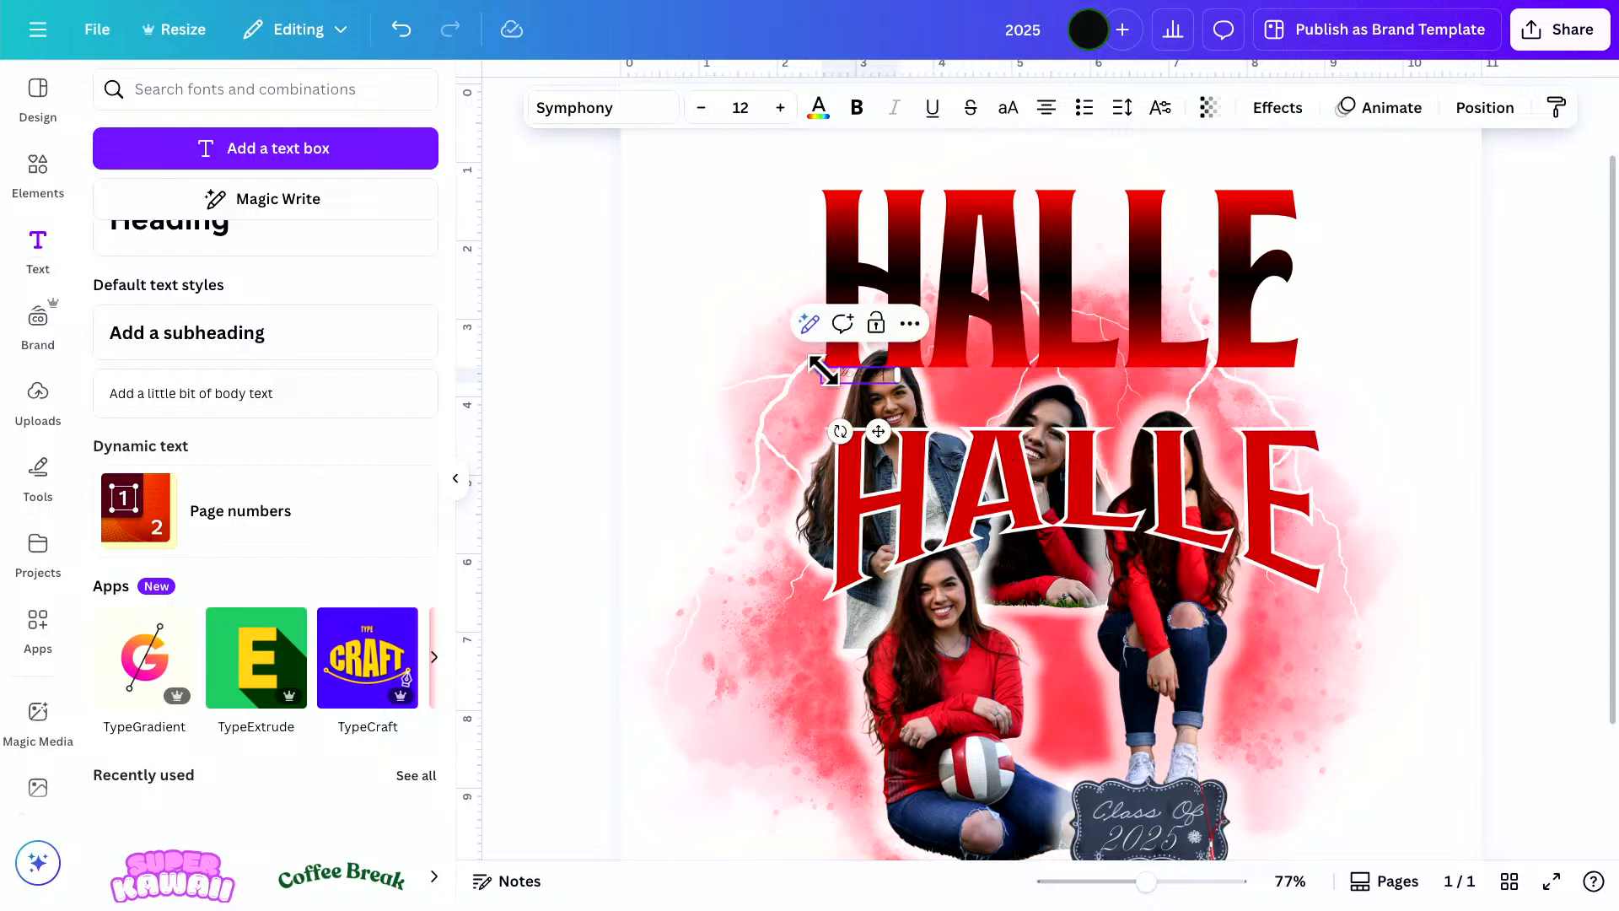
pyautogui.moveTo(824, 367); pyautogui.dragTo(455, 227)
# Change the new text box's font to MGL Jellica Regular
pyautogui.click(603, 112)
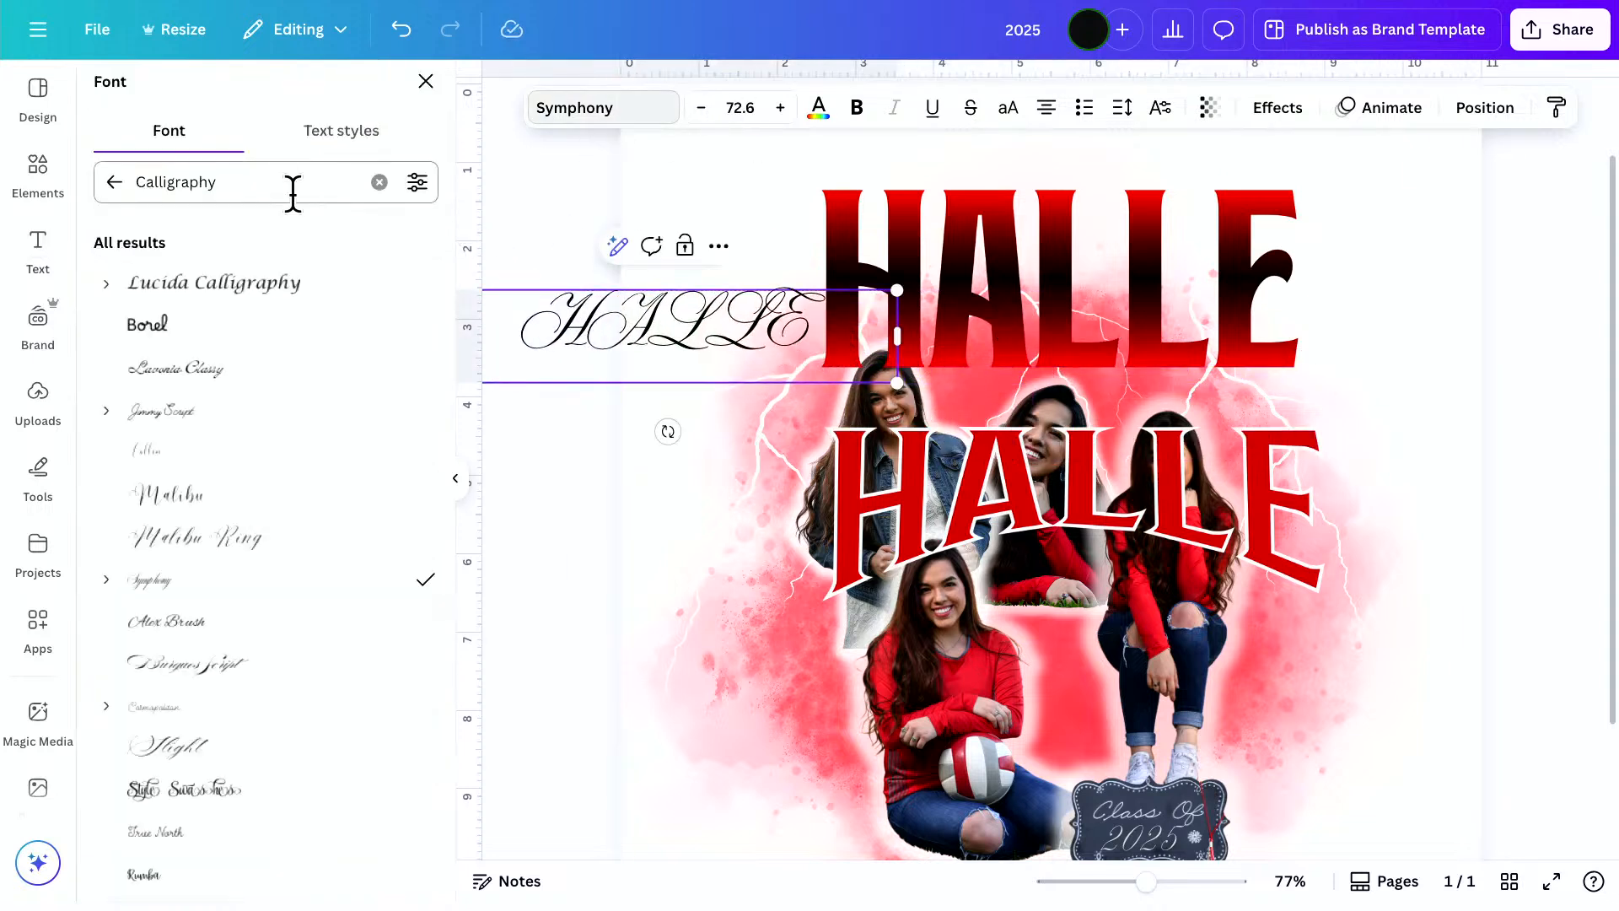
pyautogui.click(289, 179)
pyautogui.write('JELLI')
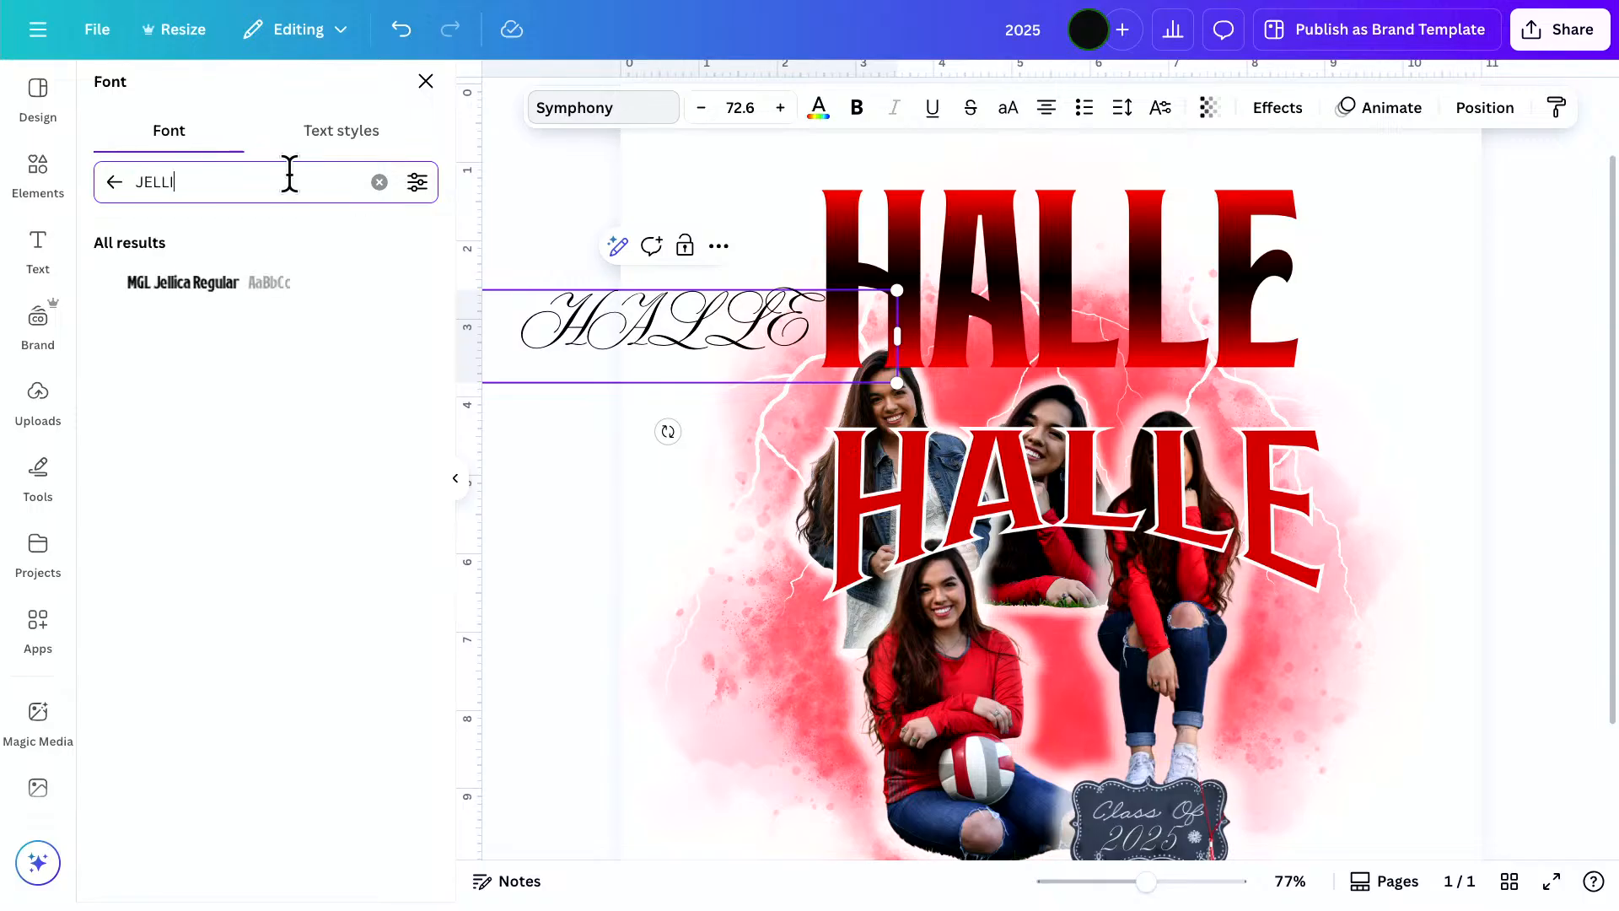
pyautogui.click(253, 291)
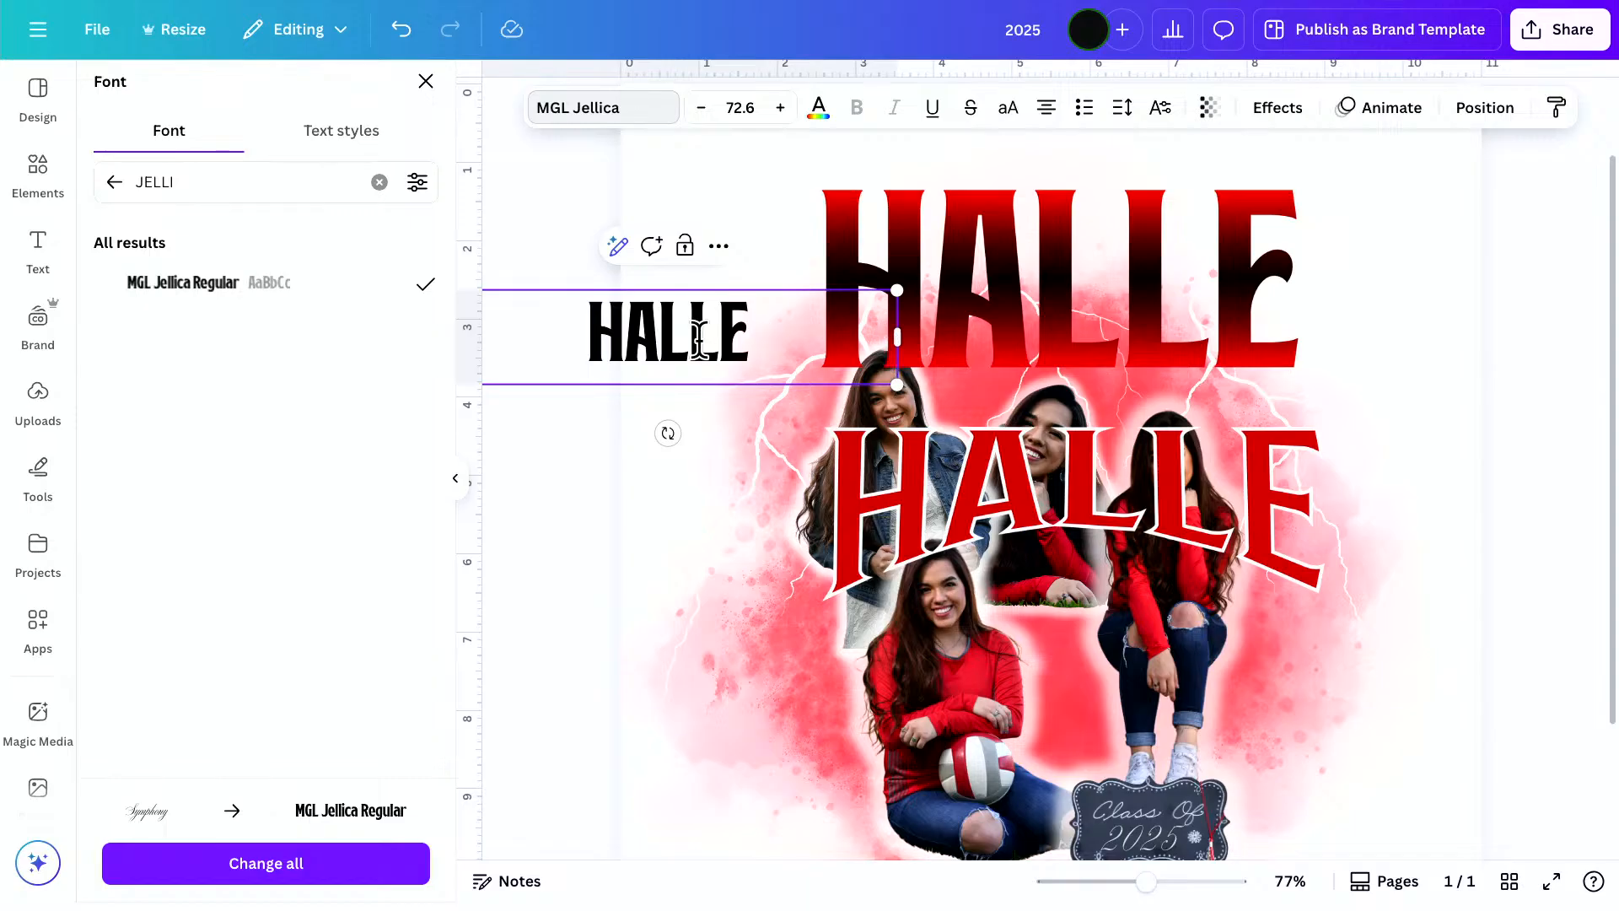
# Enlarge the plain MGL Jellica name text to size 218 and align it exactly over the gradient lettering
pyautogui.moveTo(689, 346); pyautogui.dragTo(792, 357)
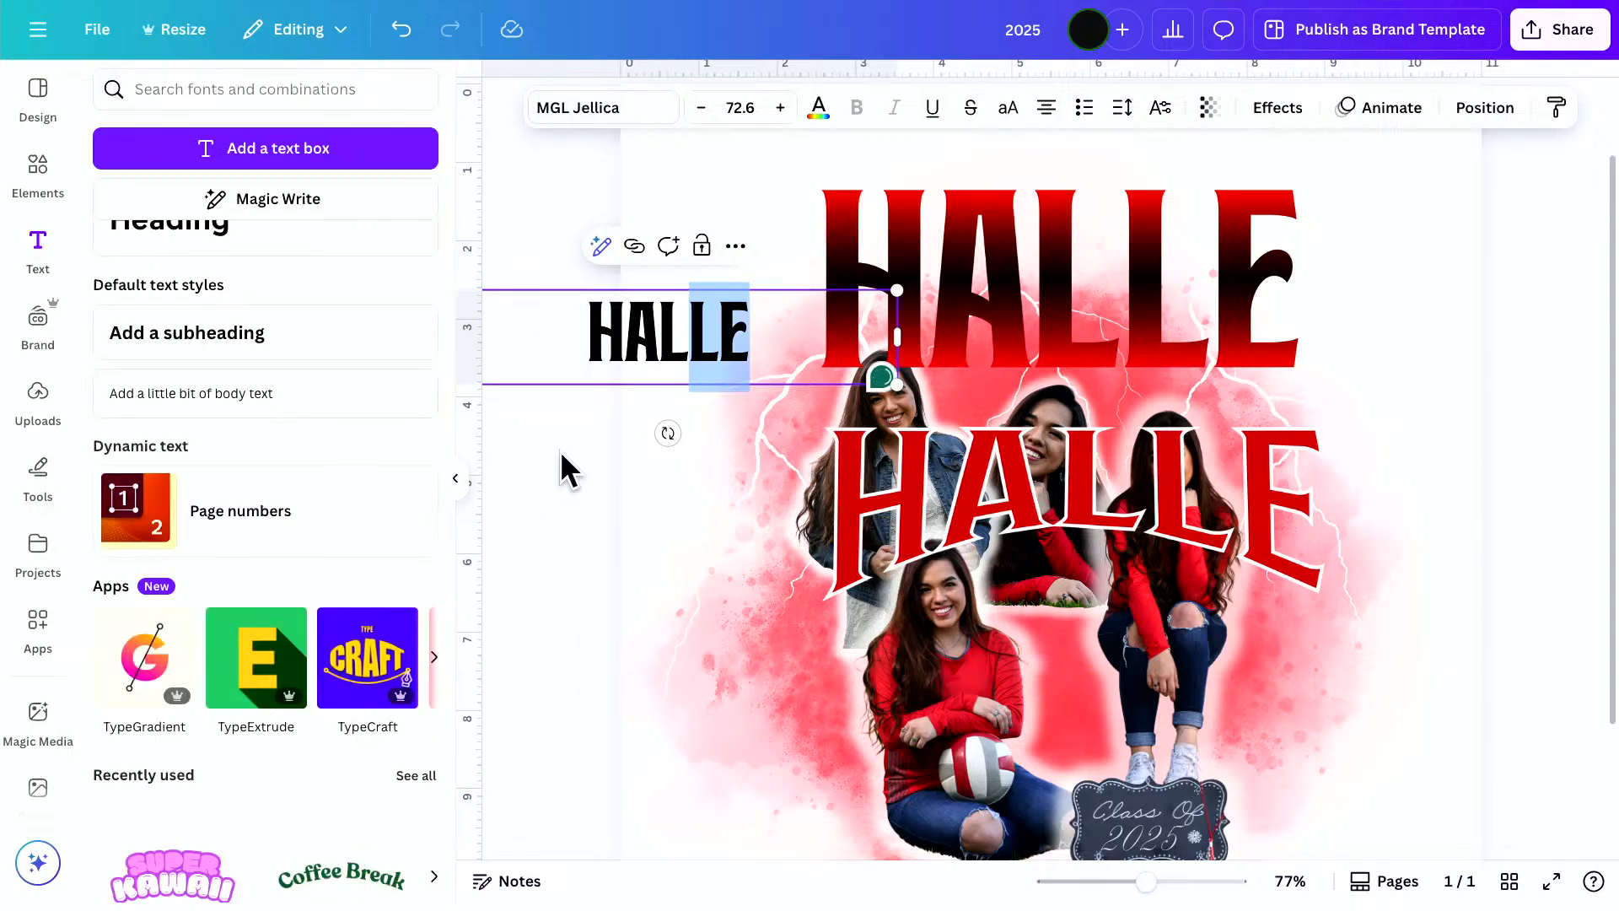
pyautogui.moveTo(632, 344); pyautogui.dragTo(813, 317)
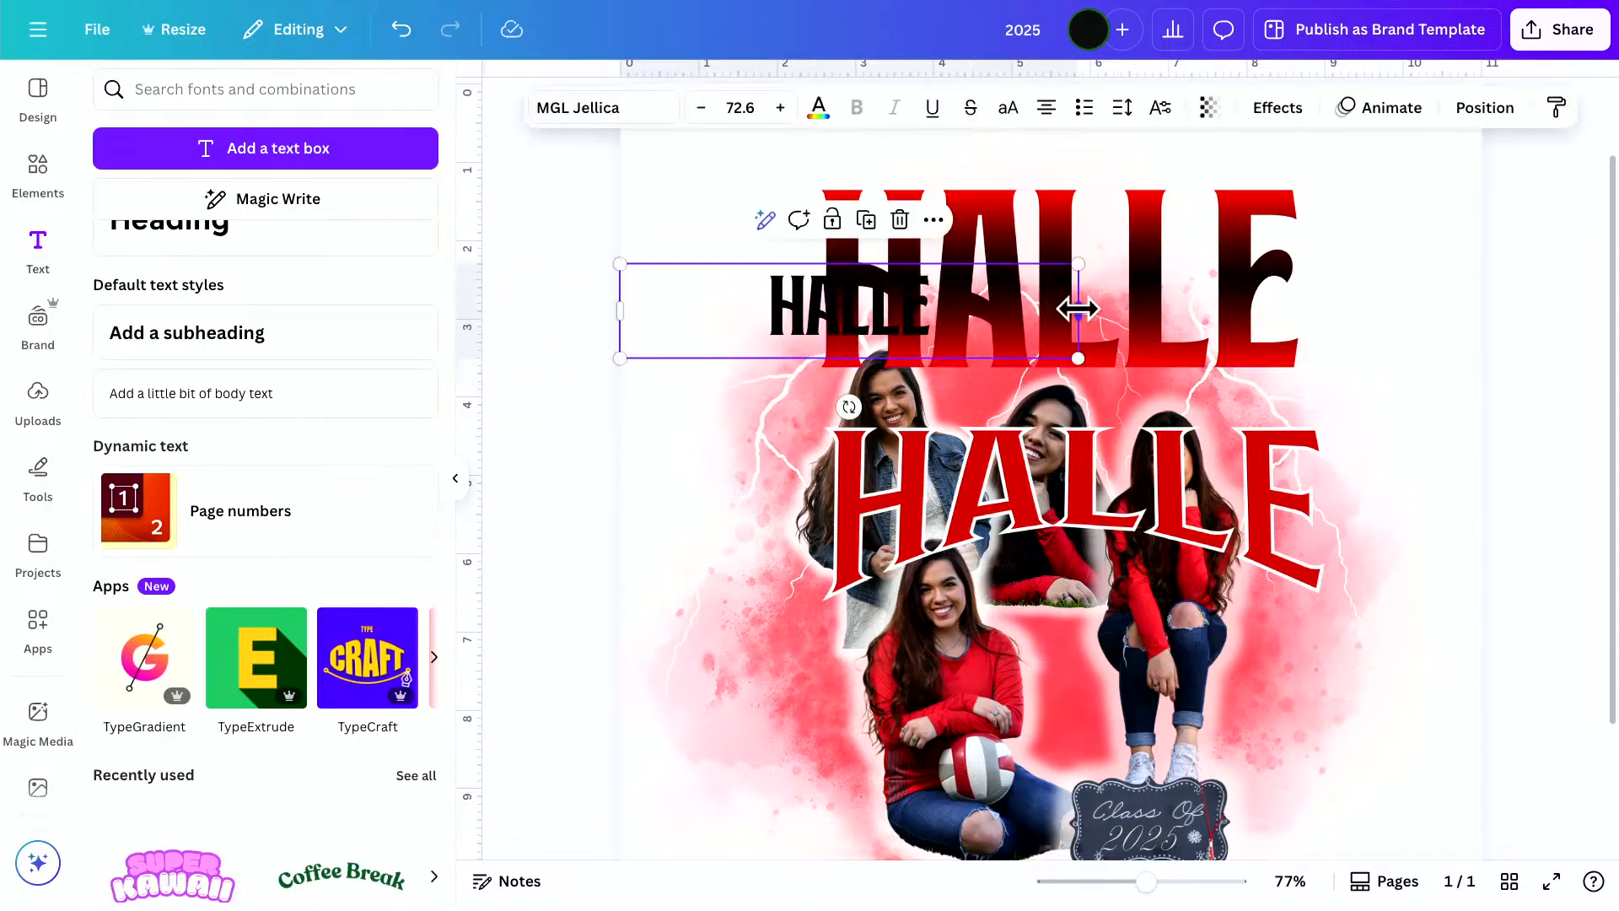
pyautogui.moveTo(1077, 312); pyautogui.dragTo(1344, 553)
pyautogui.click(1040, 282)
pyautogui.click(669, 315)
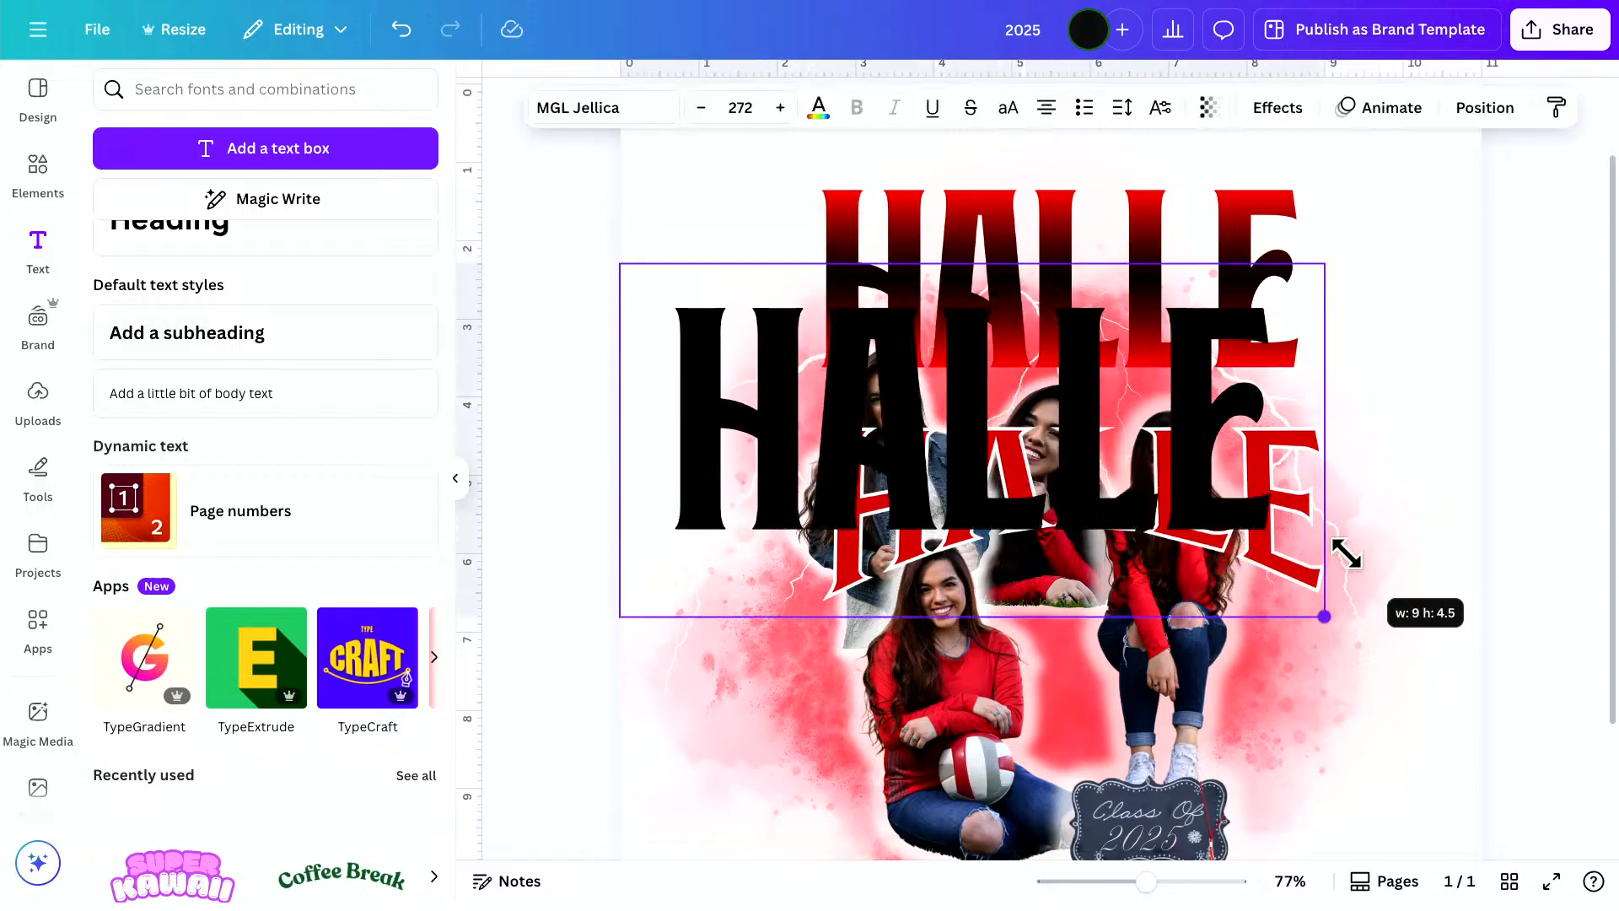
pyautogui.moveTo(1264, 481); pyautogui.dragTo(1359, 387)
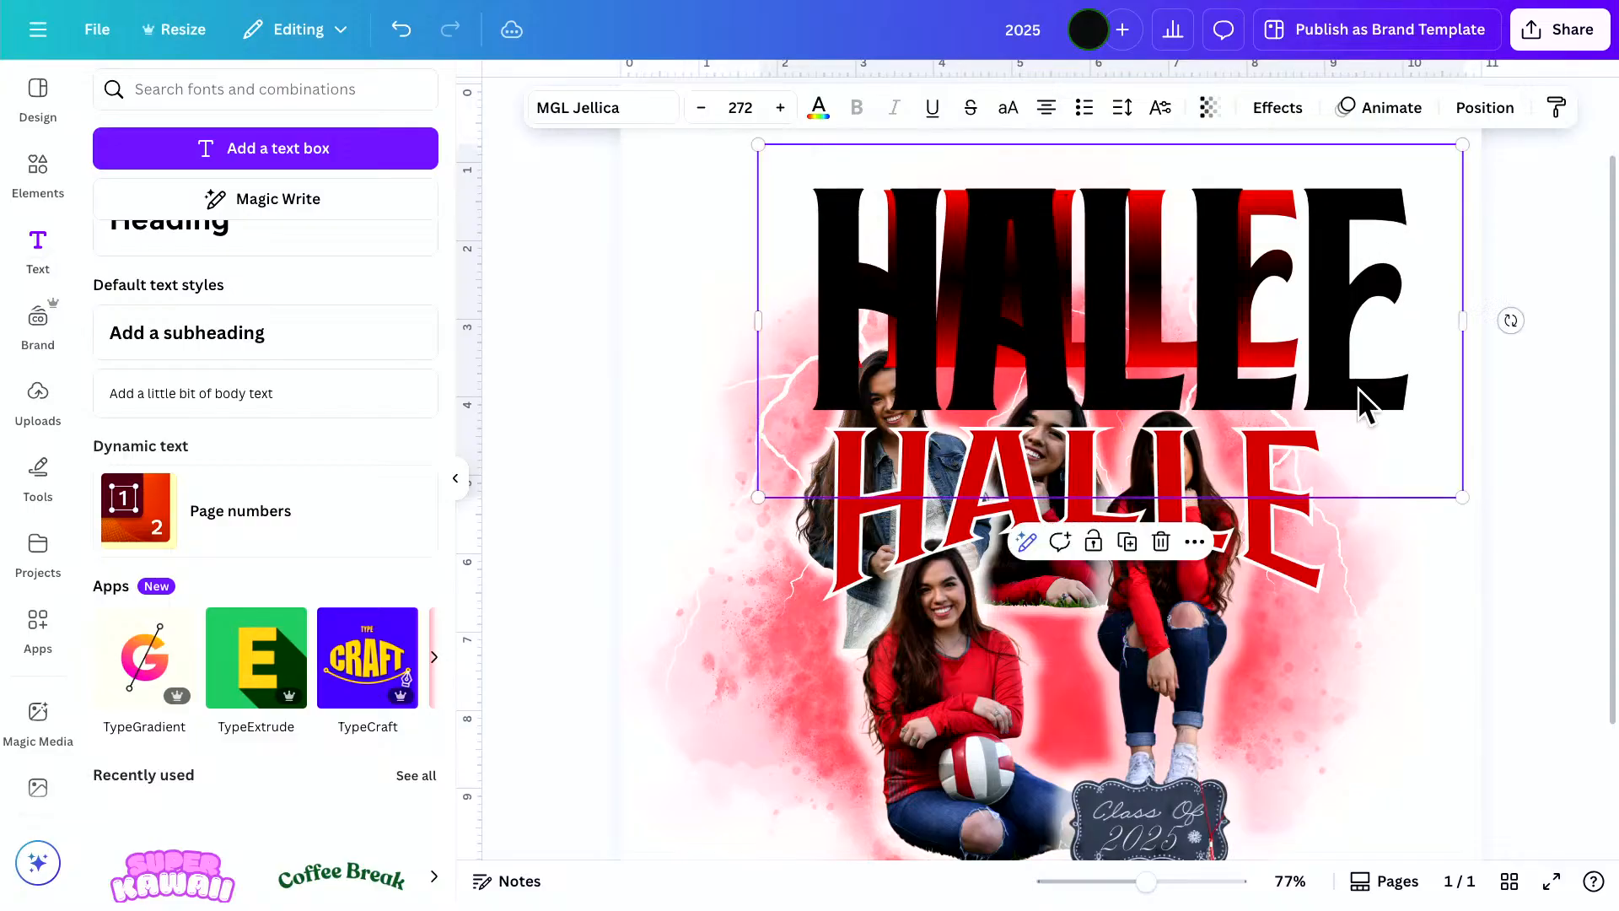
pyautogui.moveTo(1457, 491); pyautogui.dragTo(1321, 424)
pyautogui.moveTo(1197, 295); pyautogui.dragTo(1255, 316)
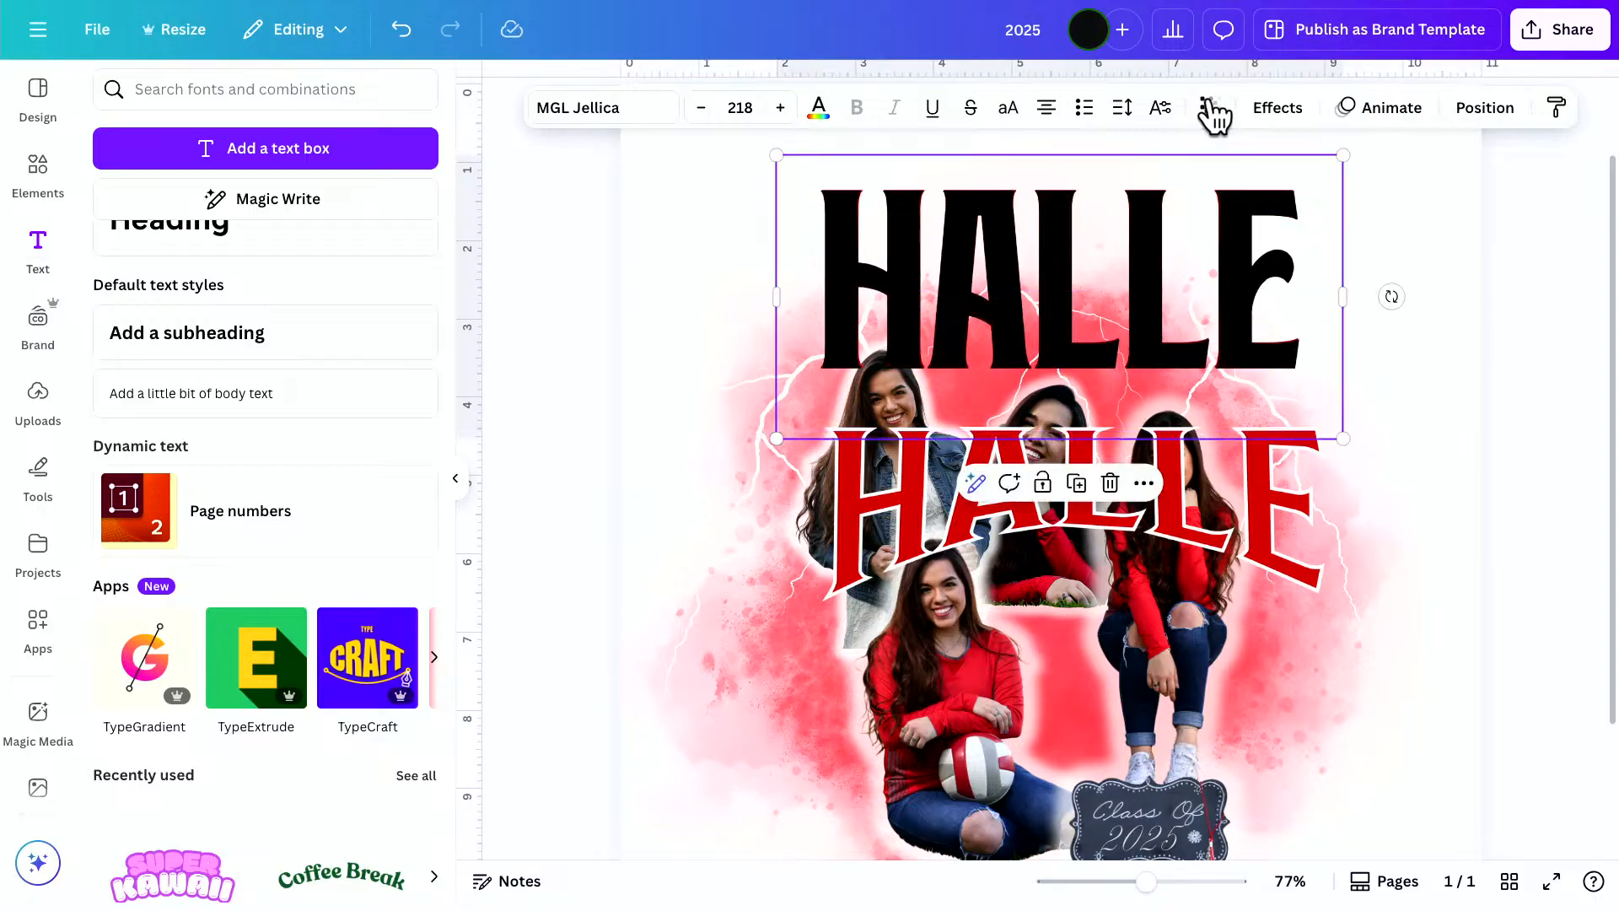
# Give the overlaid name text a Hollow effect with thickness 18 and color it white #ffffff
pyautogui.click(1265, 111)
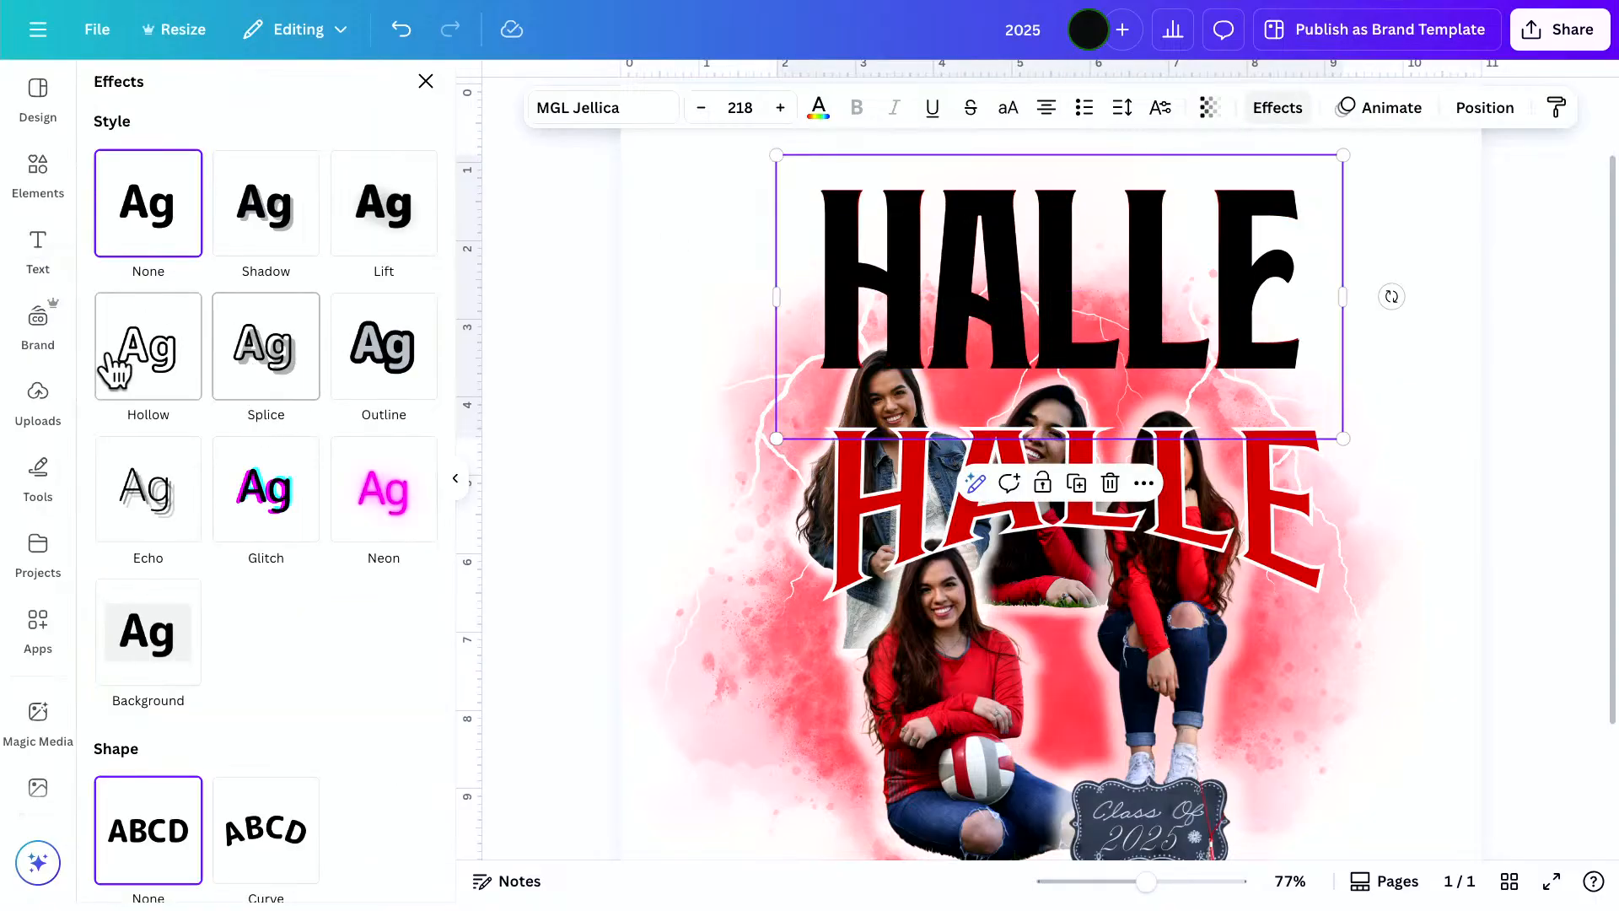
pyautogui.click(148, 367)
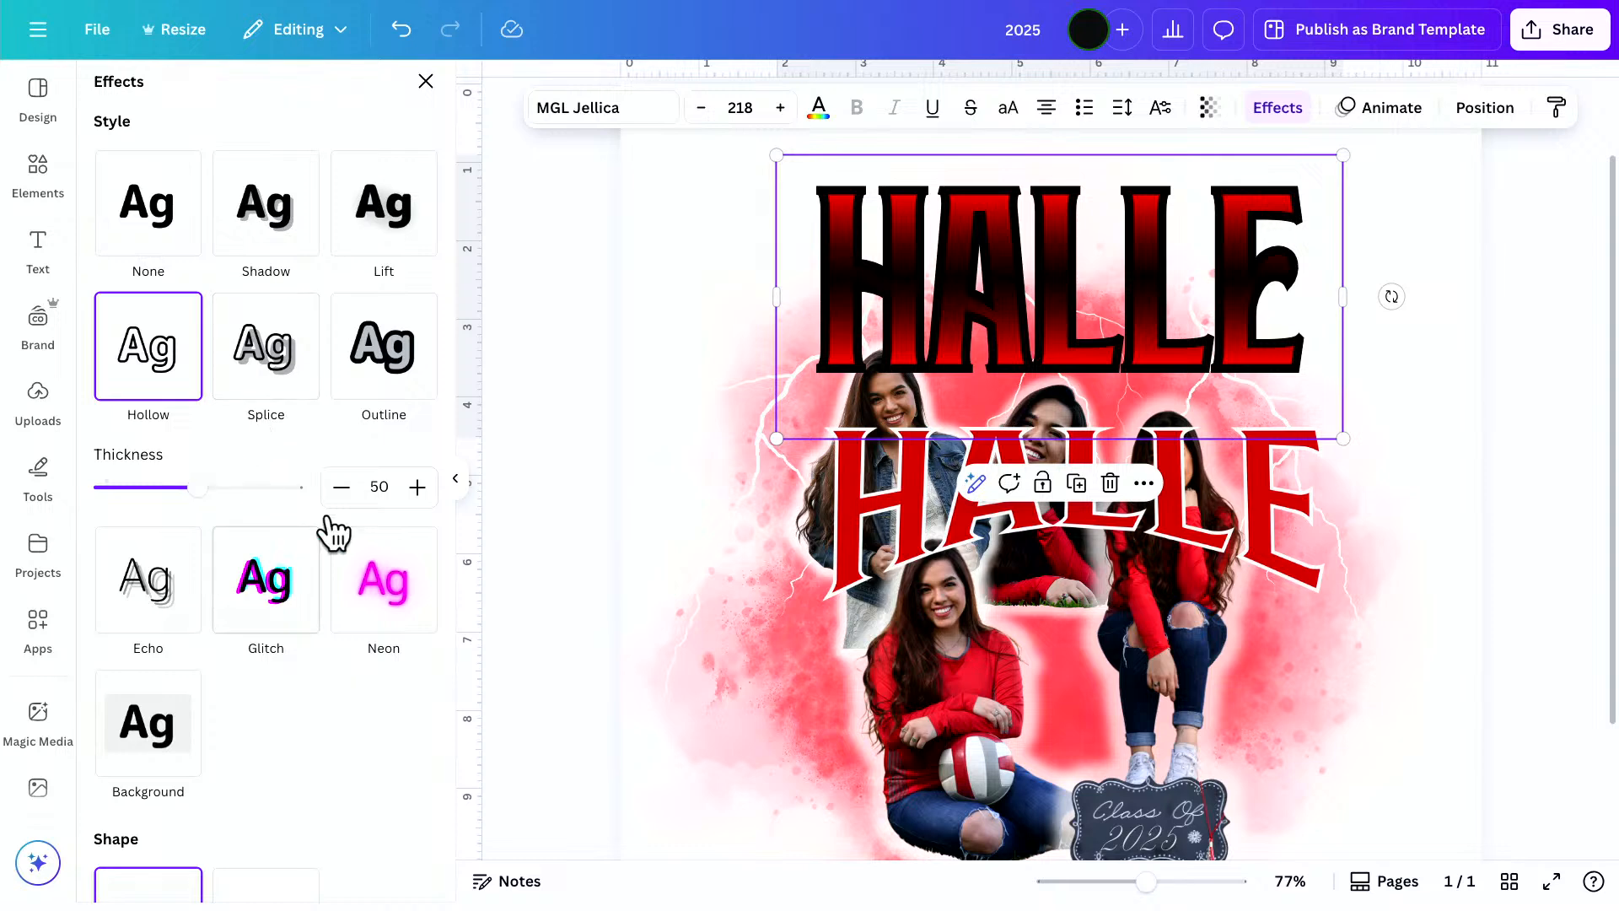
pyautogui.moveTo(196, 489); pyautogui.dragTo(135, 482)
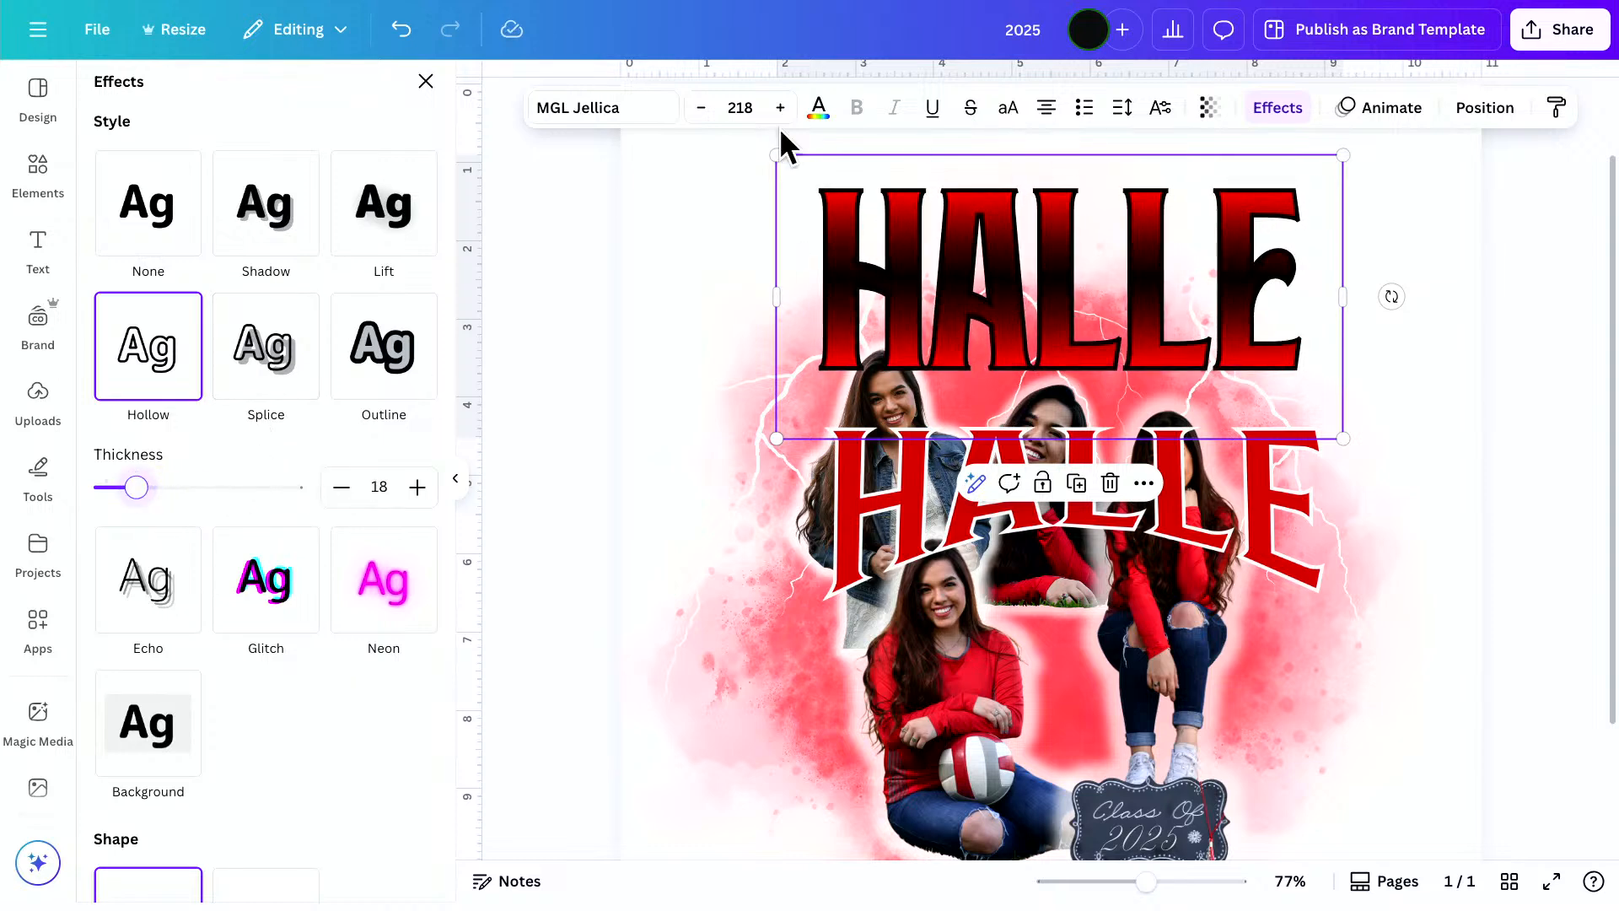
pyautogui.click(818, 114)
pyautogui.click(251, 254)
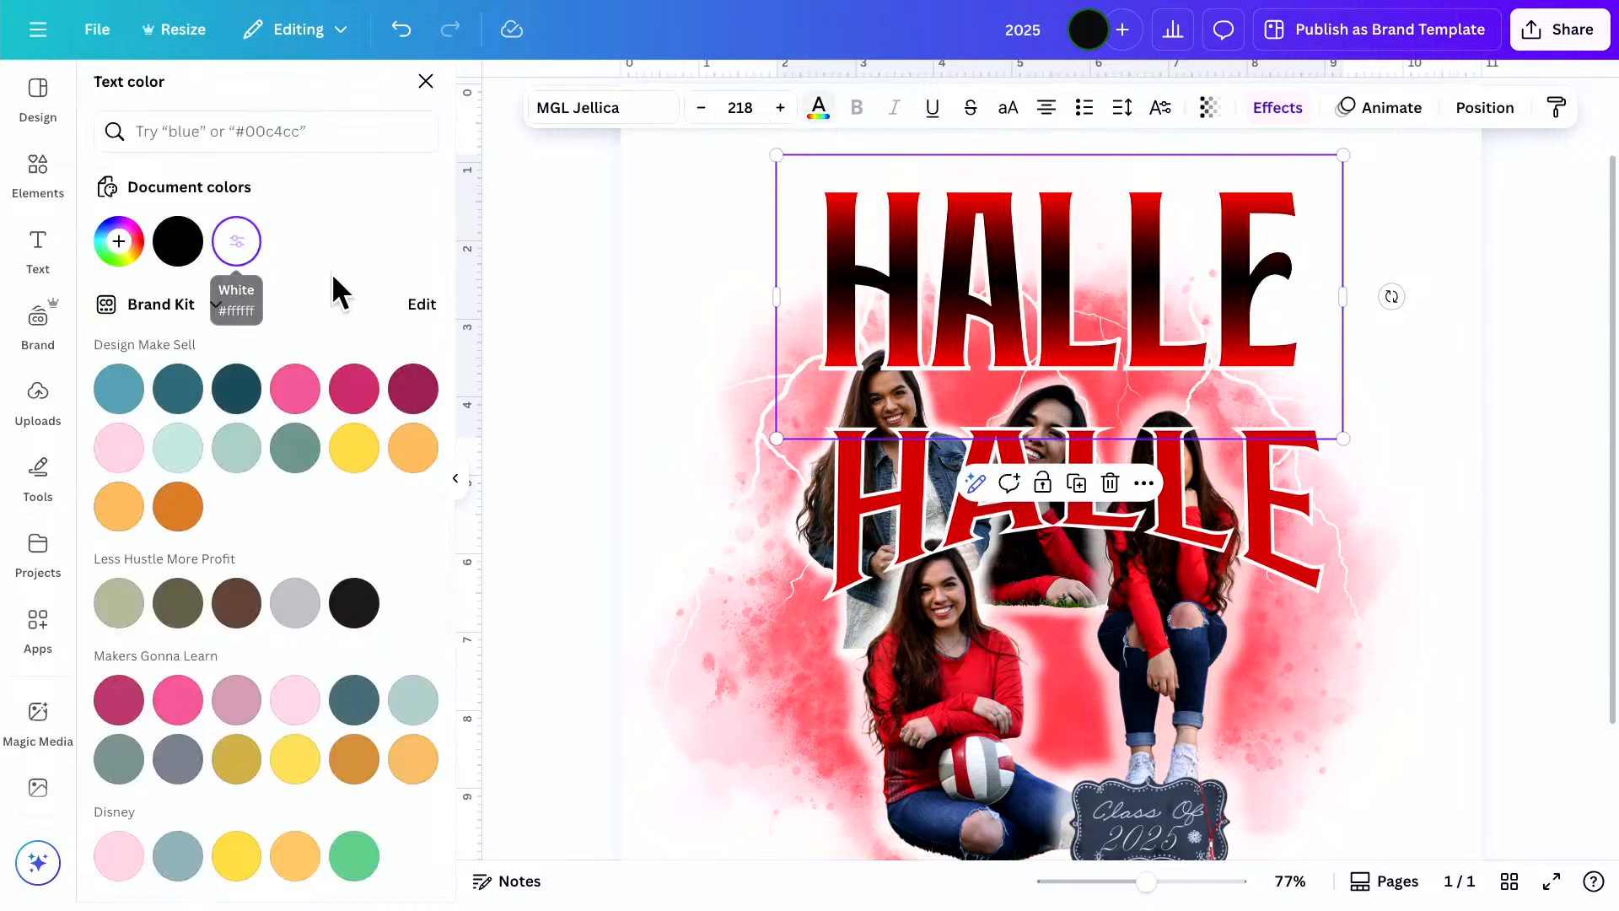
pyautogui.click(543, 371)
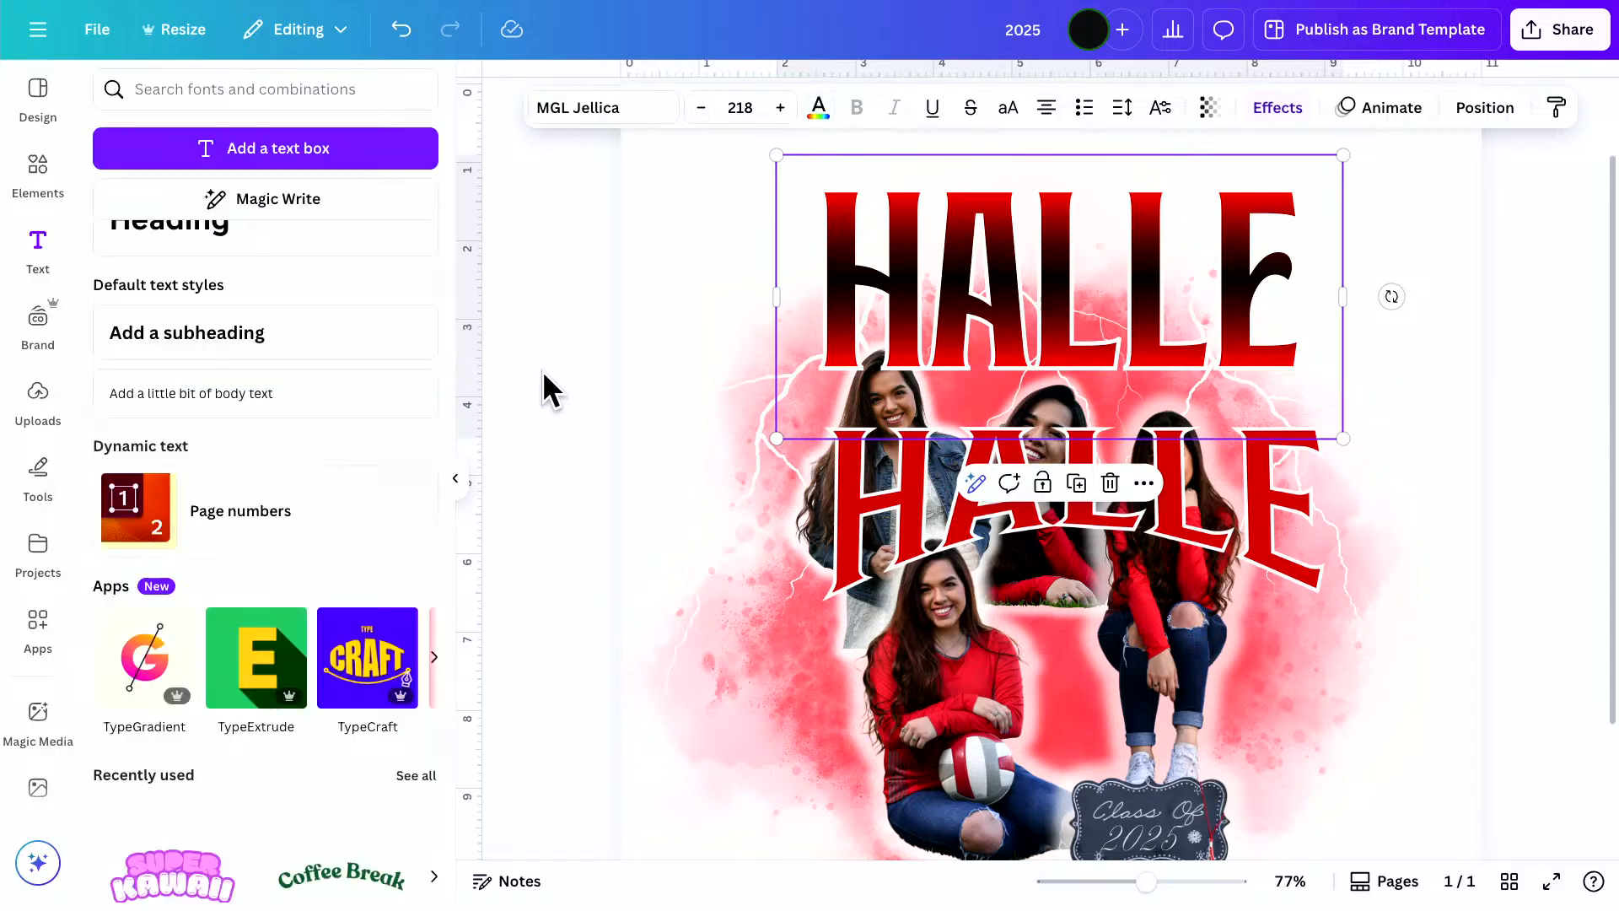
# Select the white outline and gradient lettering together, move them slightly up, and move the arched name down over the lower photos
pyautogui.click(1485, 107)
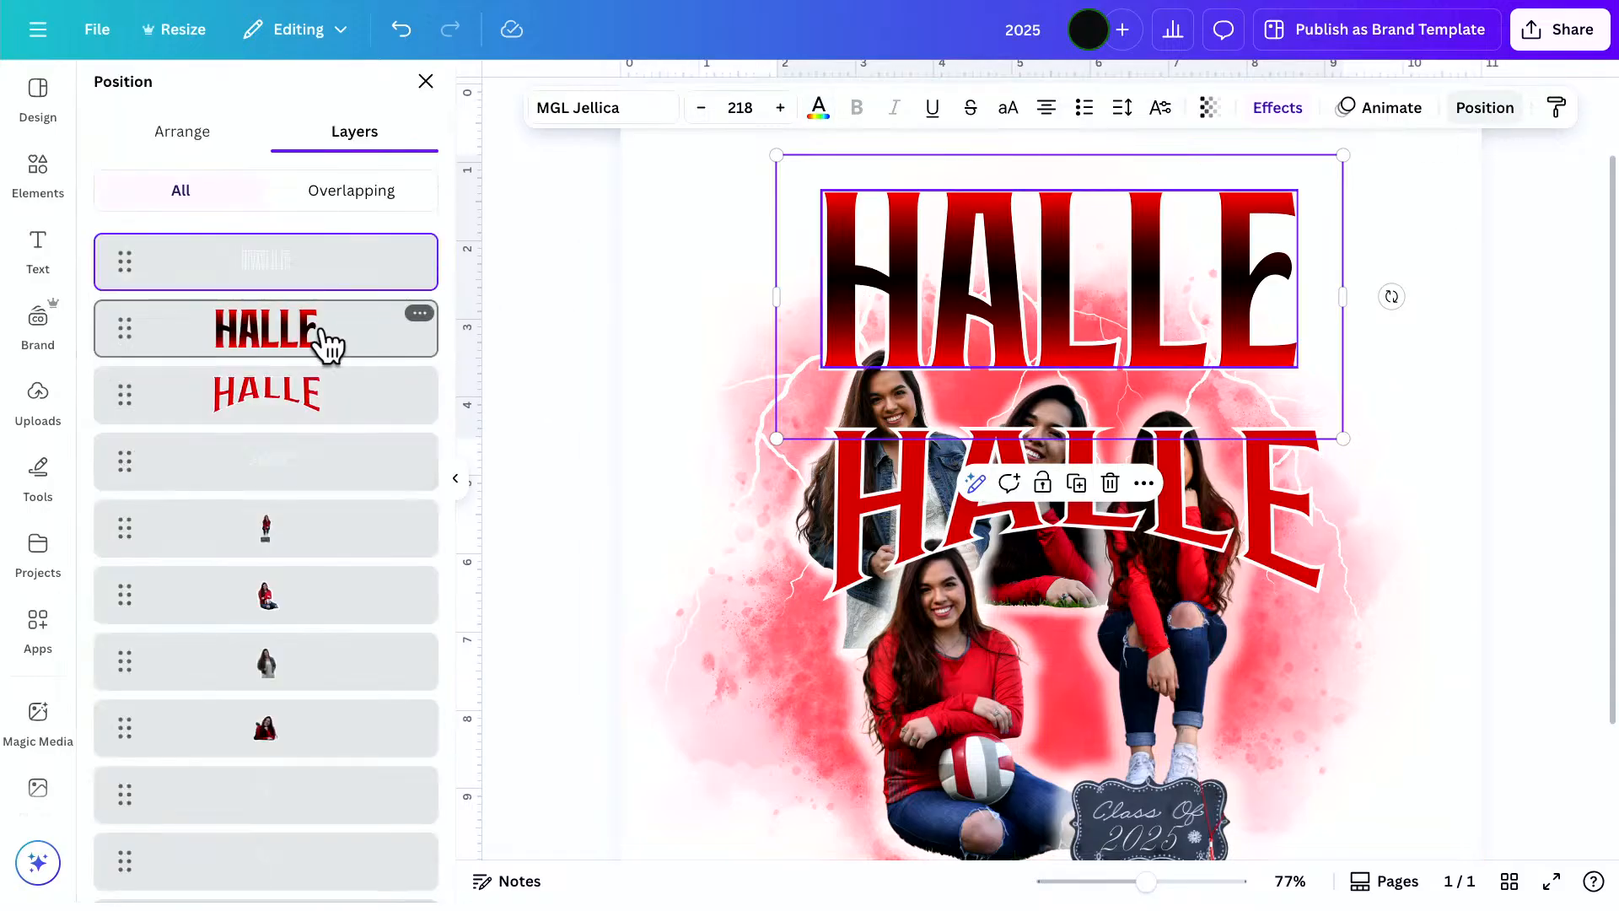
pyautogui.click(327, 341)
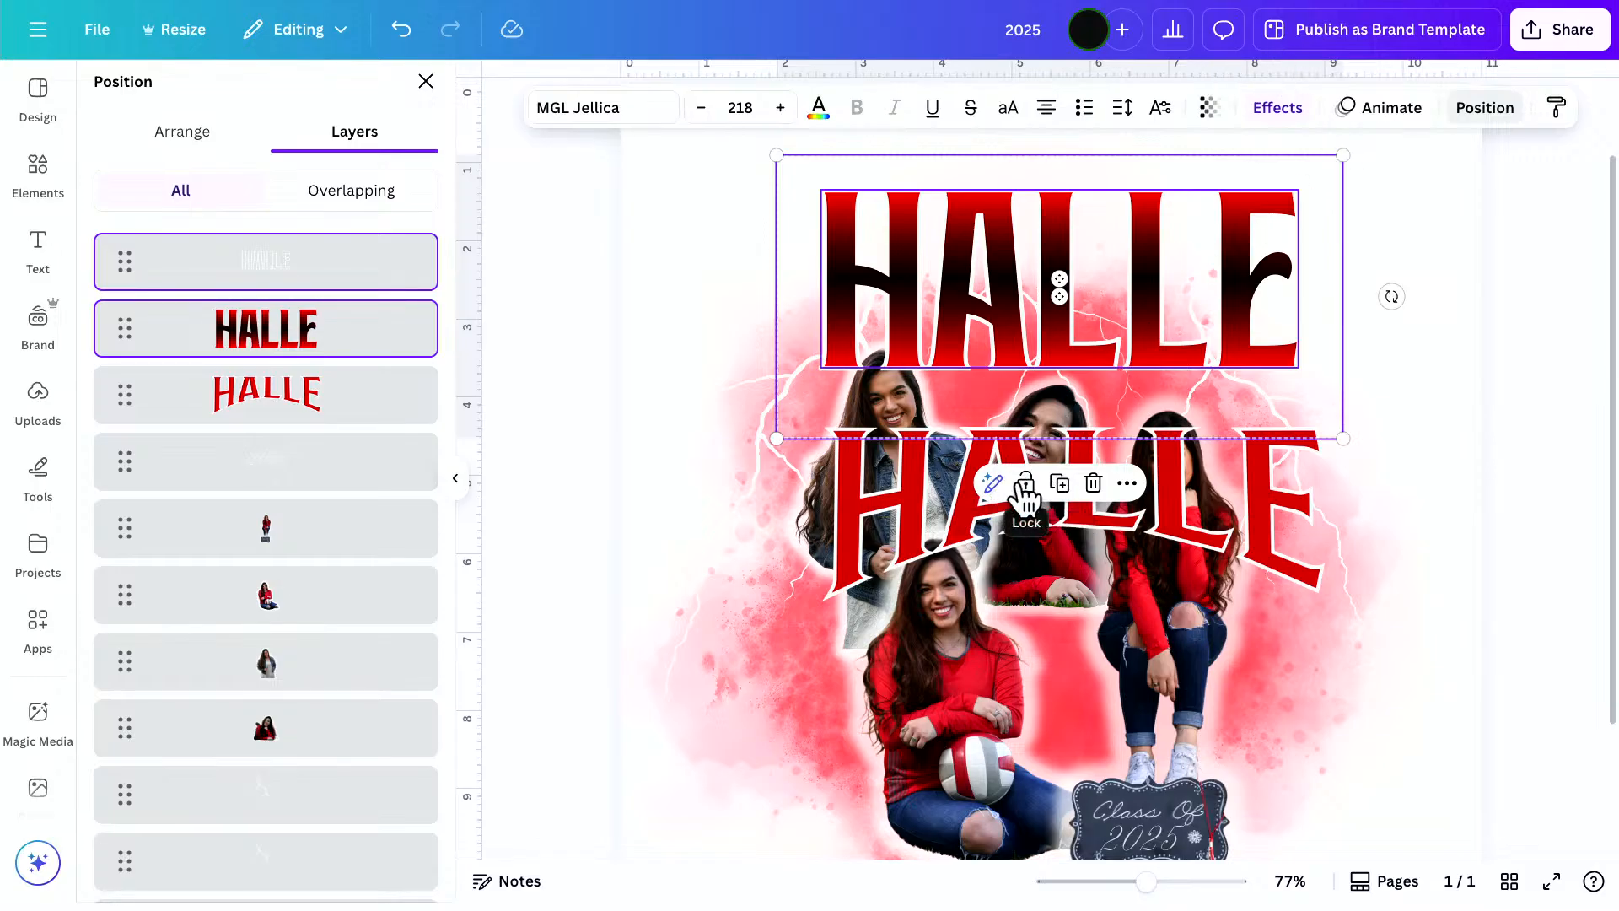
pyautogui.click(1127, 485)
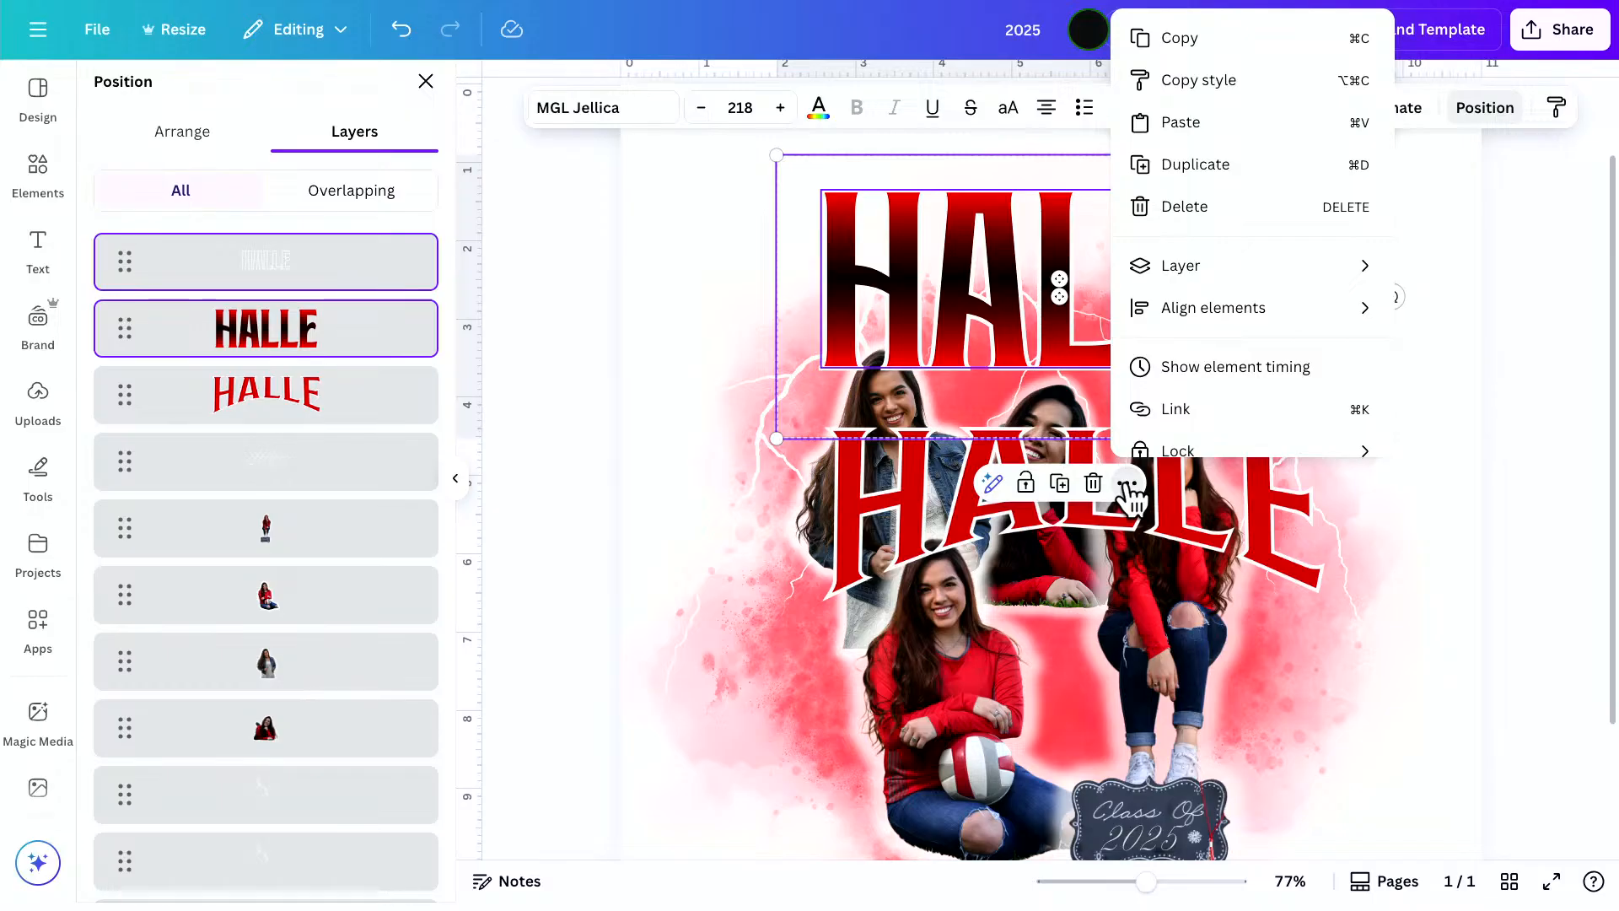
pyautogui.click(556, 312)
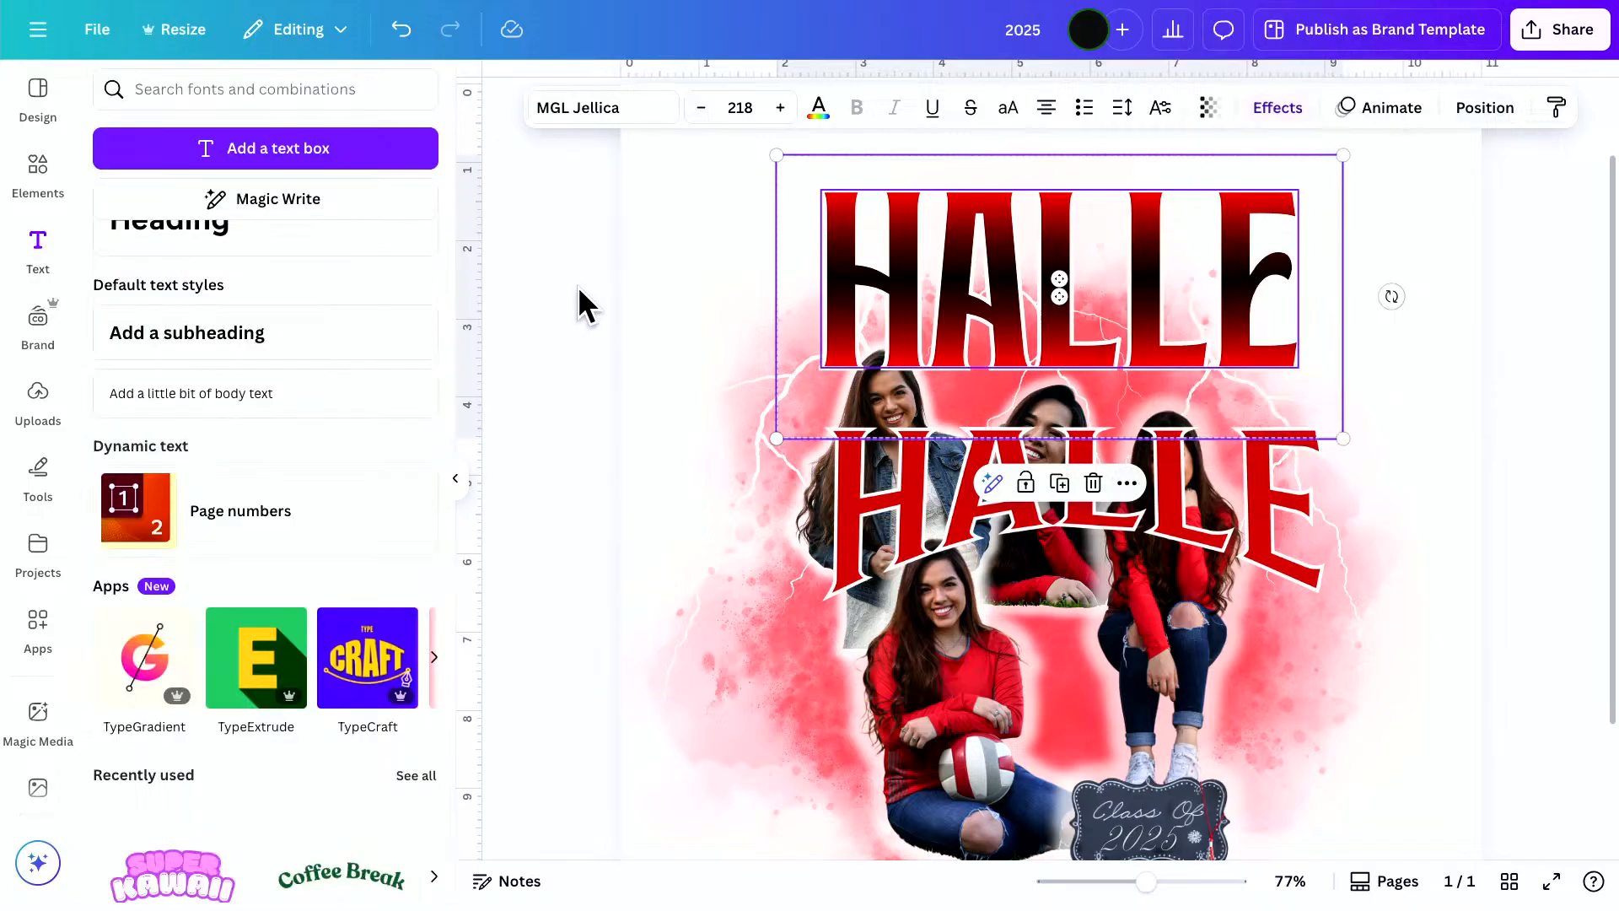
pyautogui.moveTo(1181, 319); pyautogui.dragTo(1173, 293)
pyautogui.moveTo(1260, 556); pyautogui.dragTo(1395, 656)
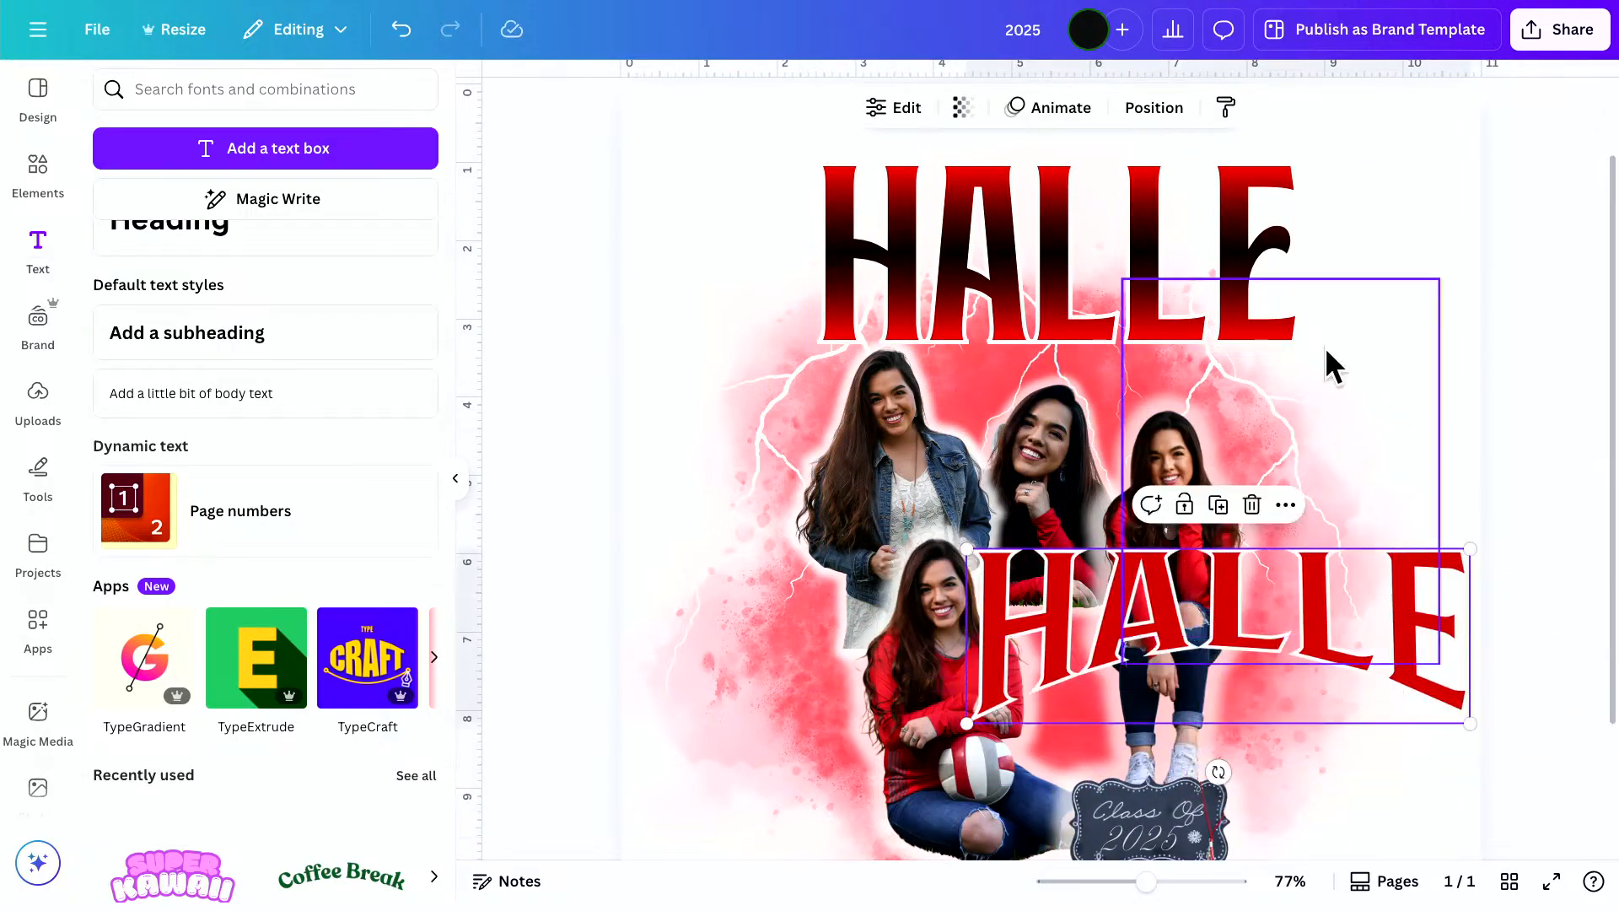
# Delete the gradient lettering with its white outline and move the arched name back above the photos
pyautogui.click(1261, 230)
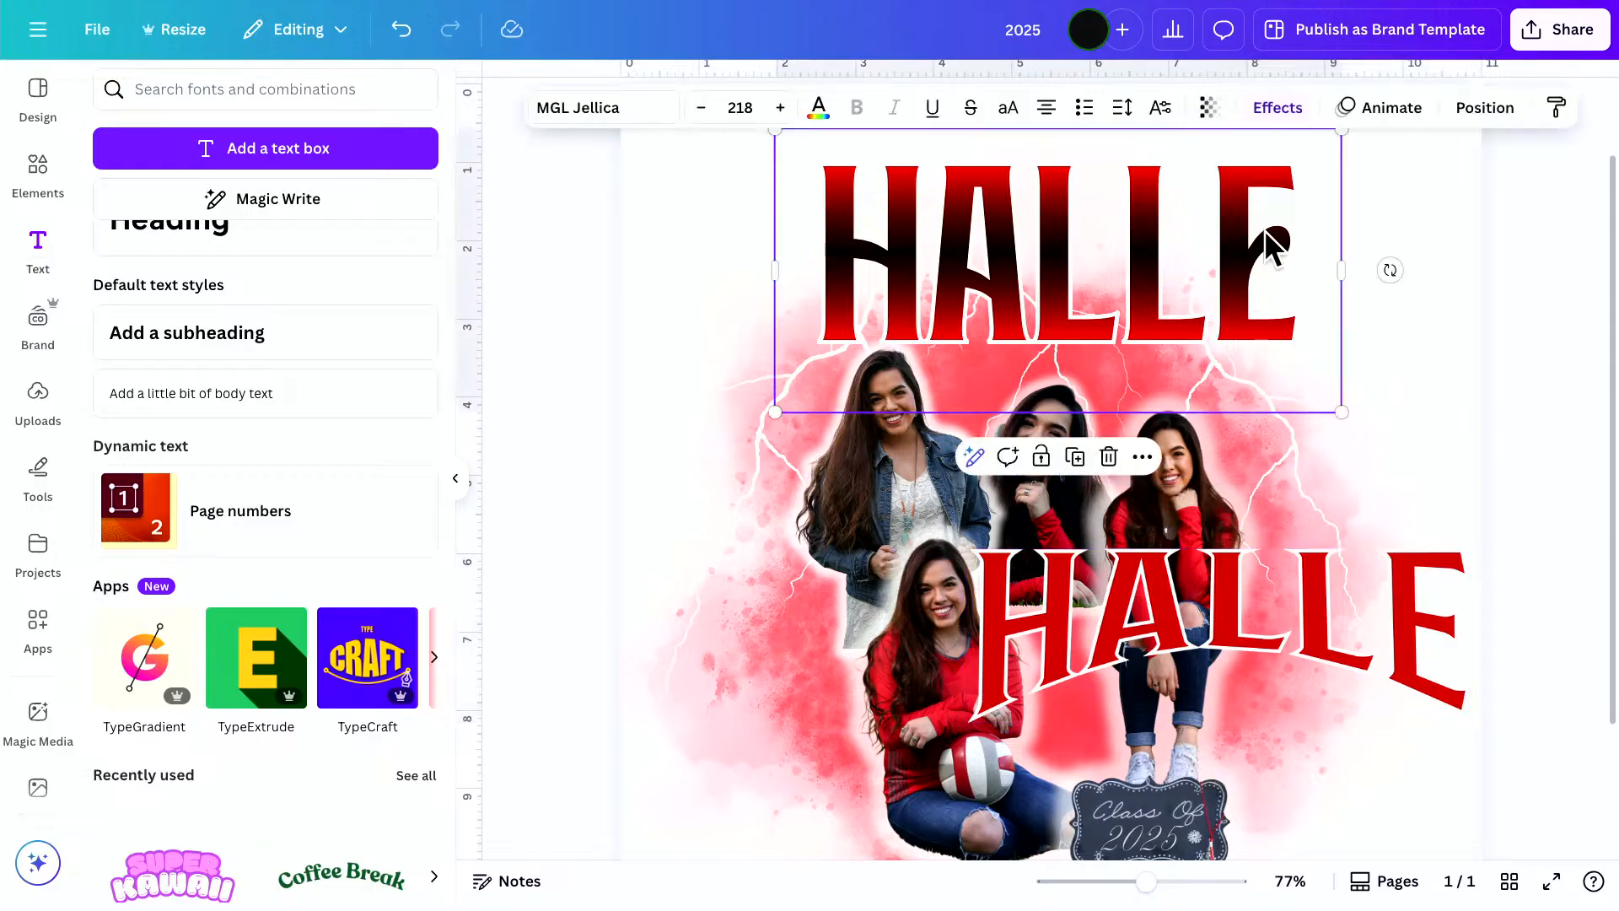
pyautogui.doubleClick(1262, 229)
pyautogui.press('Delete')
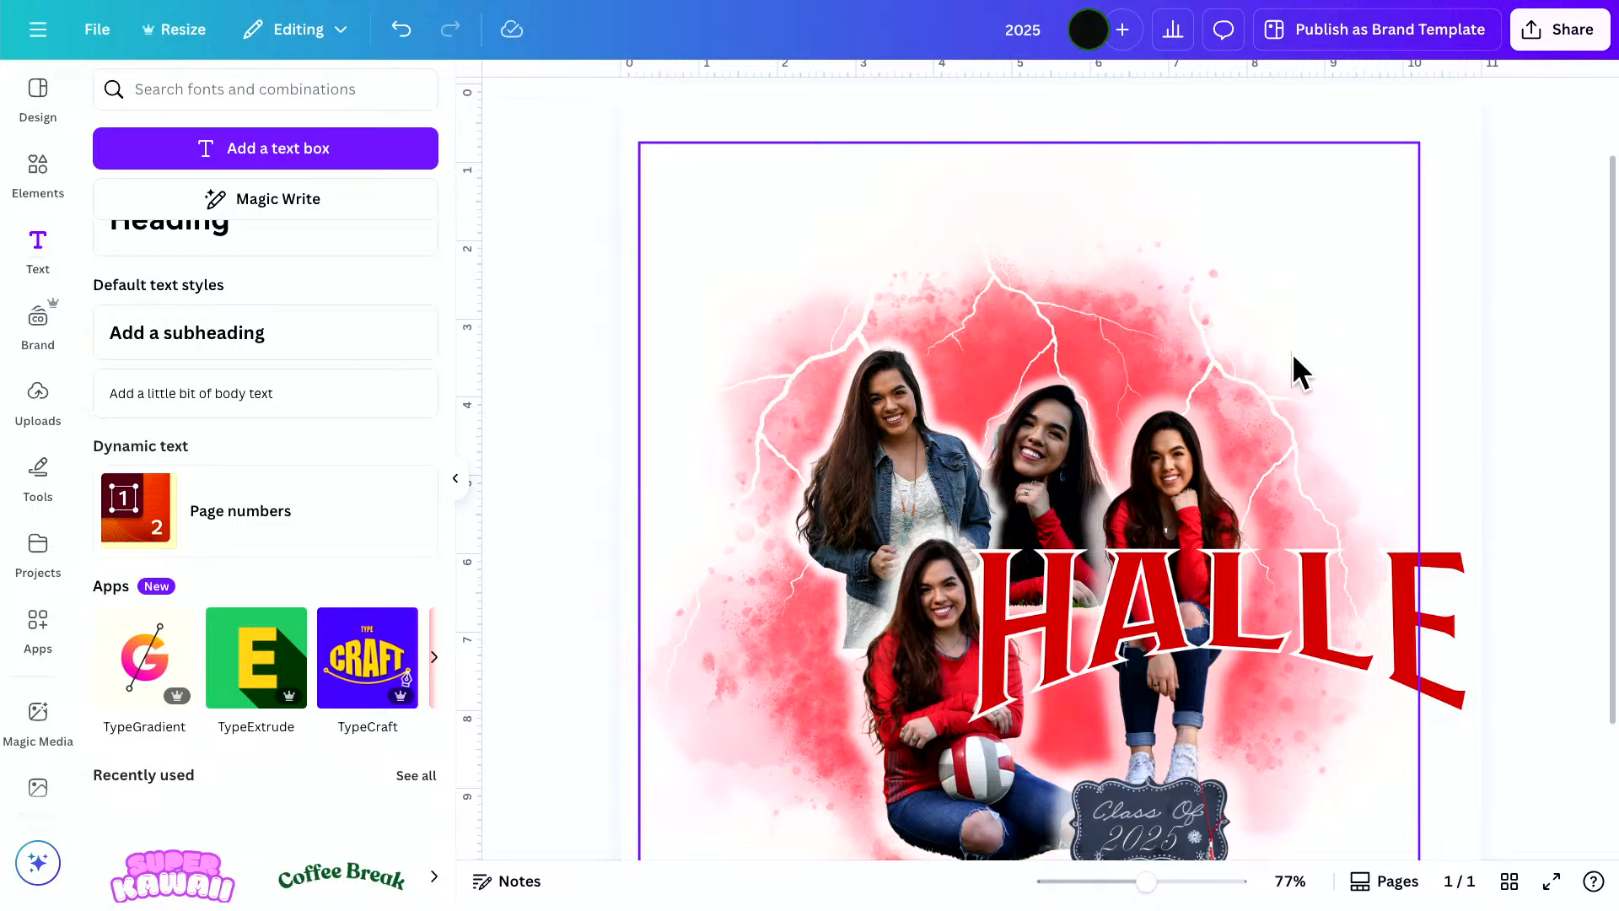
pyautogui.moveTo(1402, 596); pyautogui.dragTo(1204, 259)
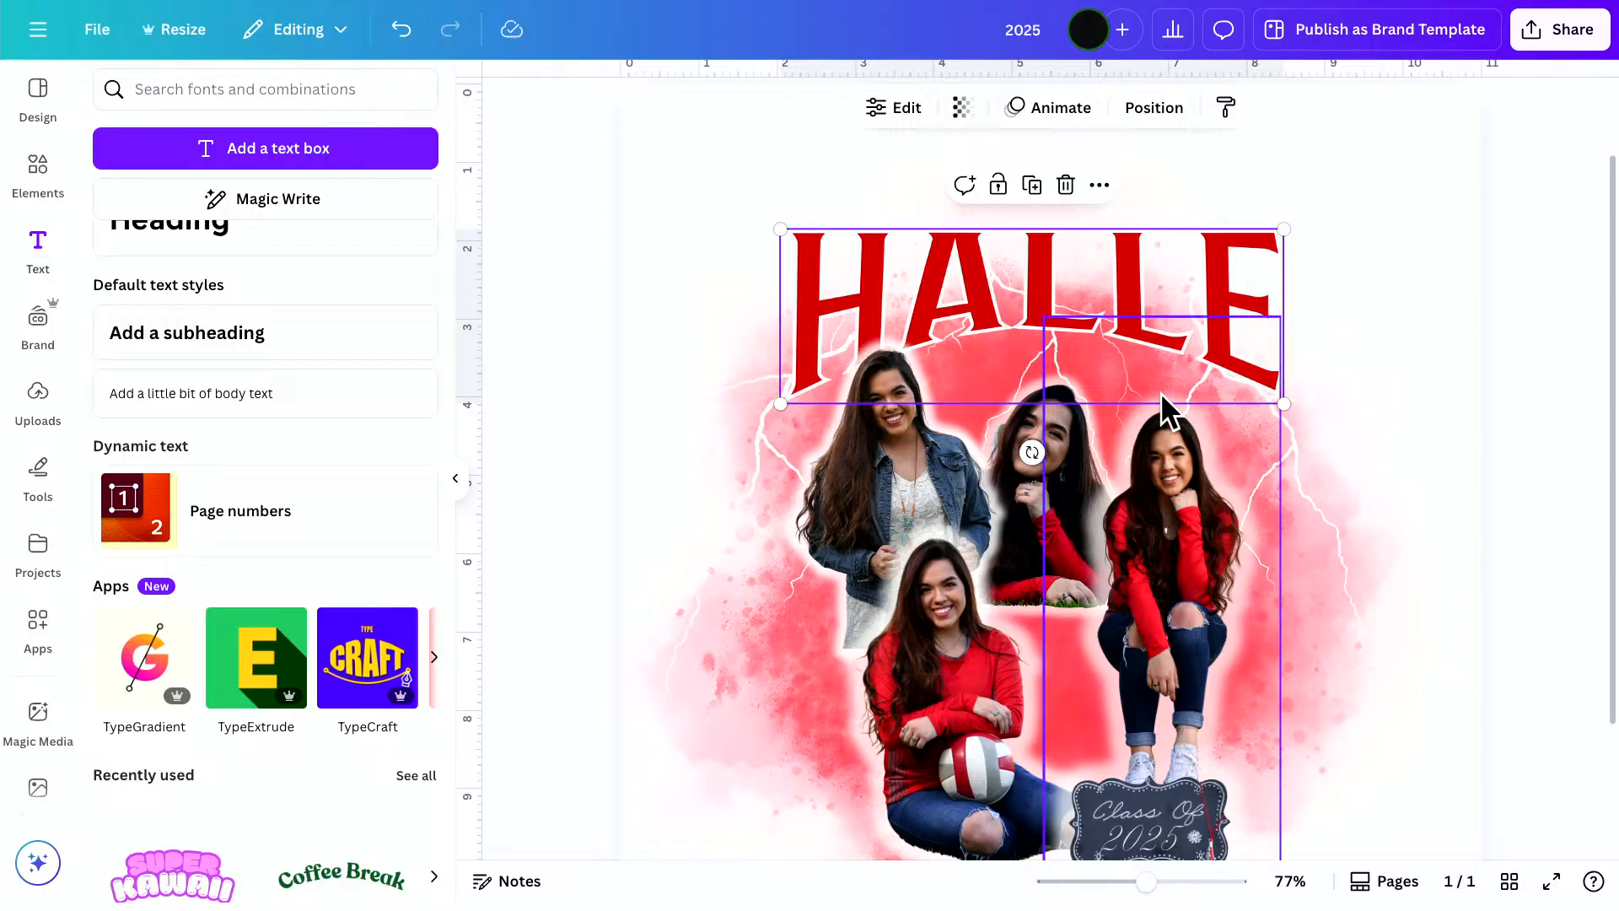
# Add a text box reading "CLASS OF 2025"
pyautogui.click(274, 161)
pyautogui.press('BackSpace')
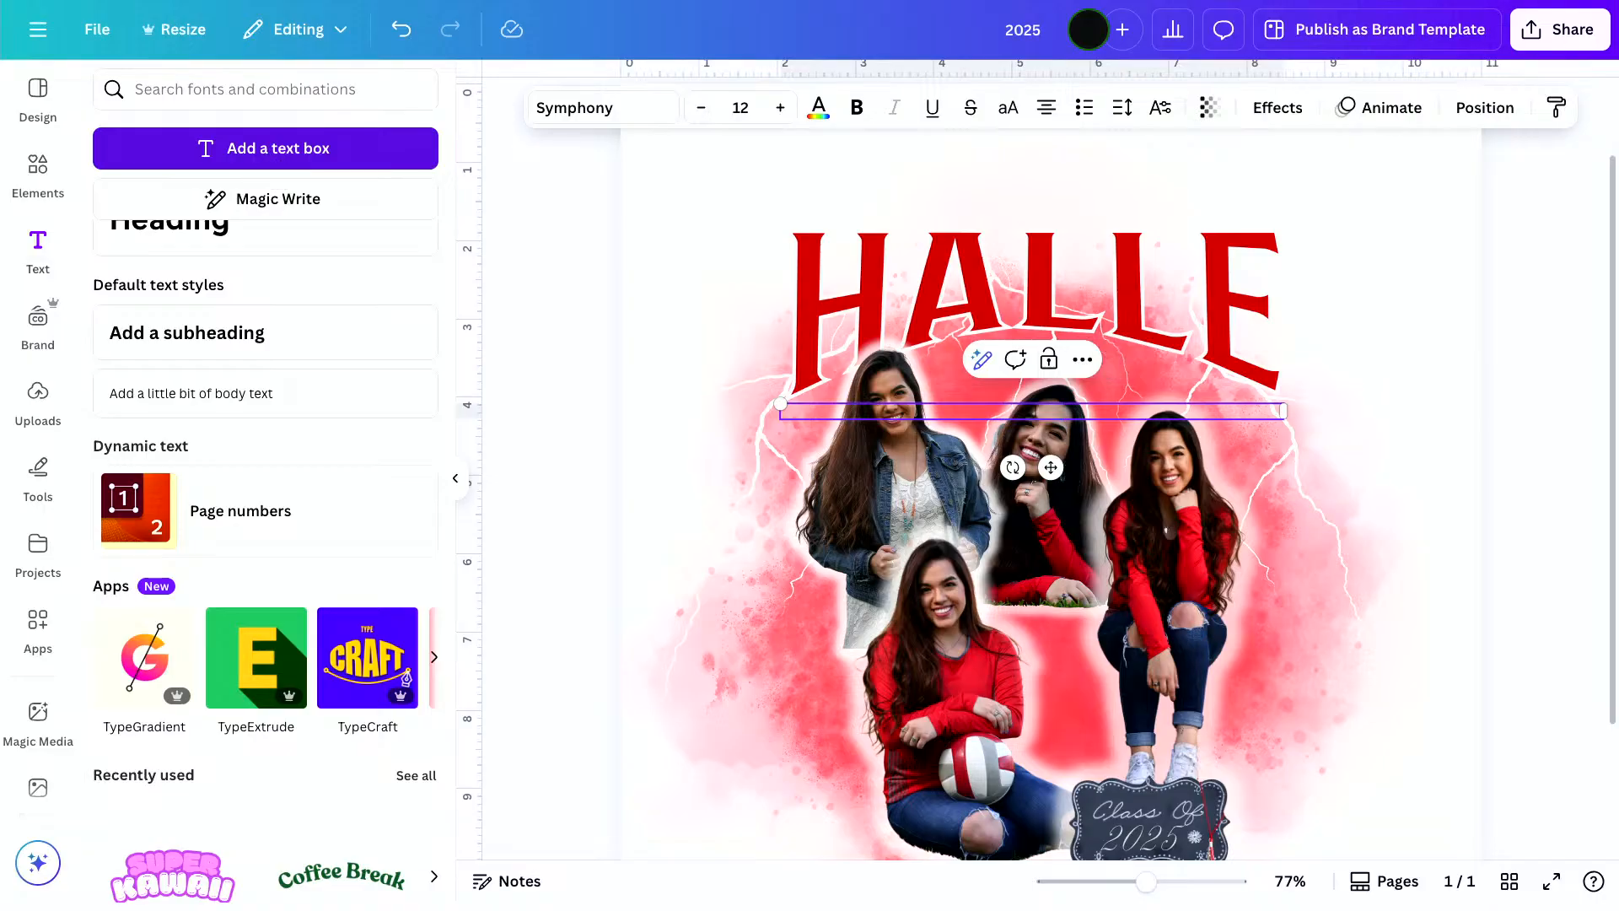
pyautogui.write('CLASS OF 2025')
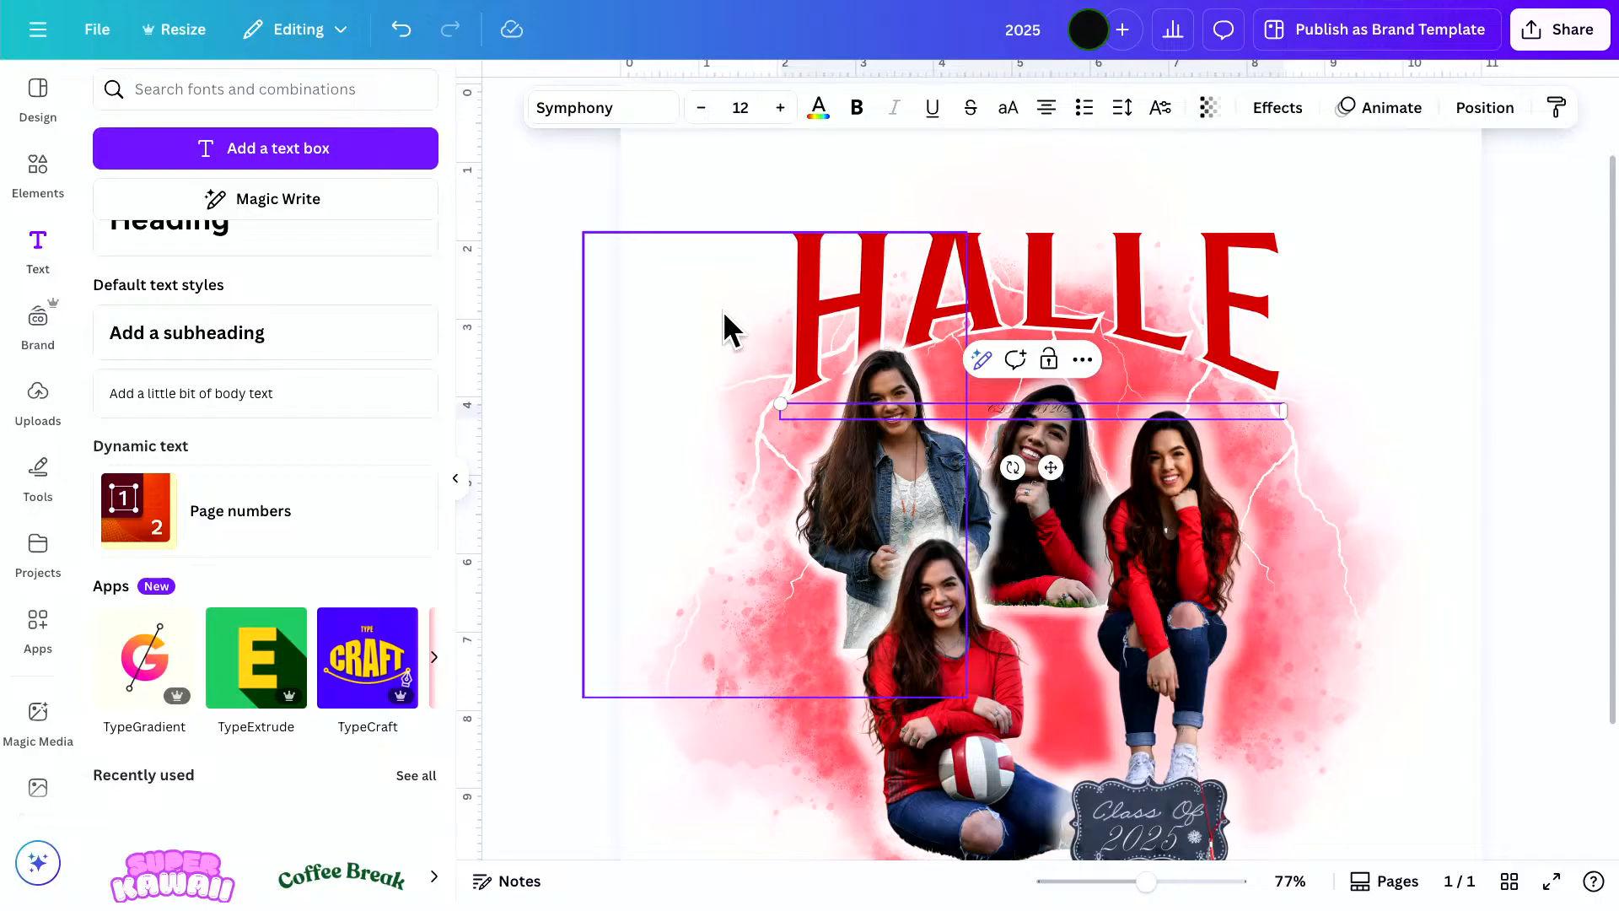
# Change the "CLASS OF 2025" text's font to MGL Molly Script Regular and enlarge it to size 60.2
pyautogui.hotkey('ctrl', 'a')
pyautogui.click(603, 108)
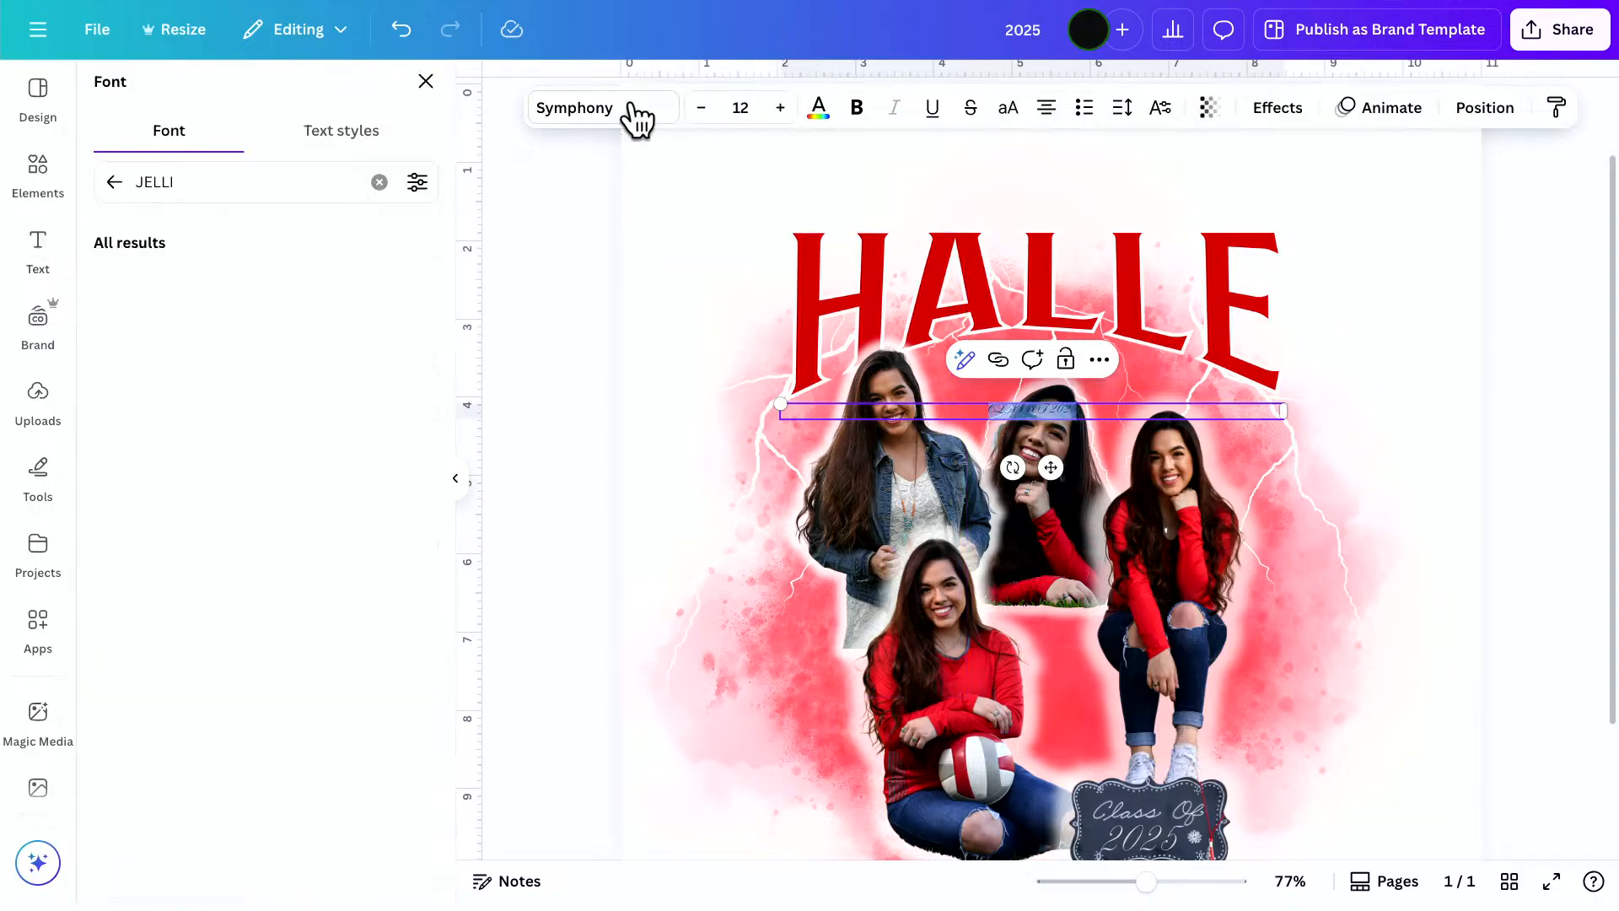
pyautogui.click(379, 183)
pyautogui.write('MOLLY')
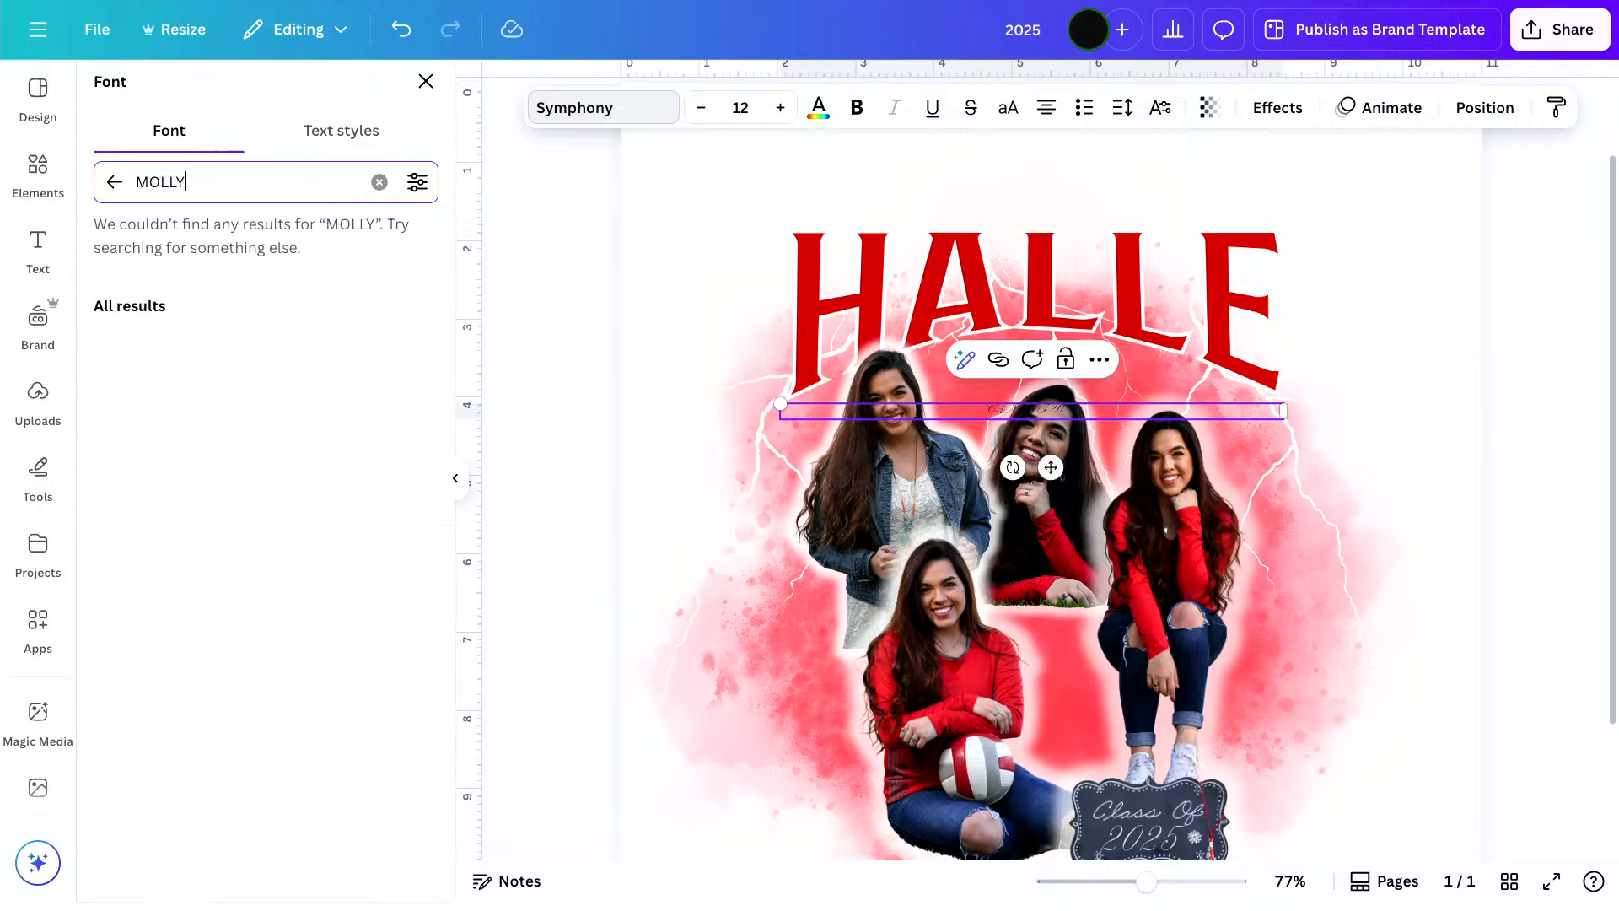
pyautogui.click(350, 301)
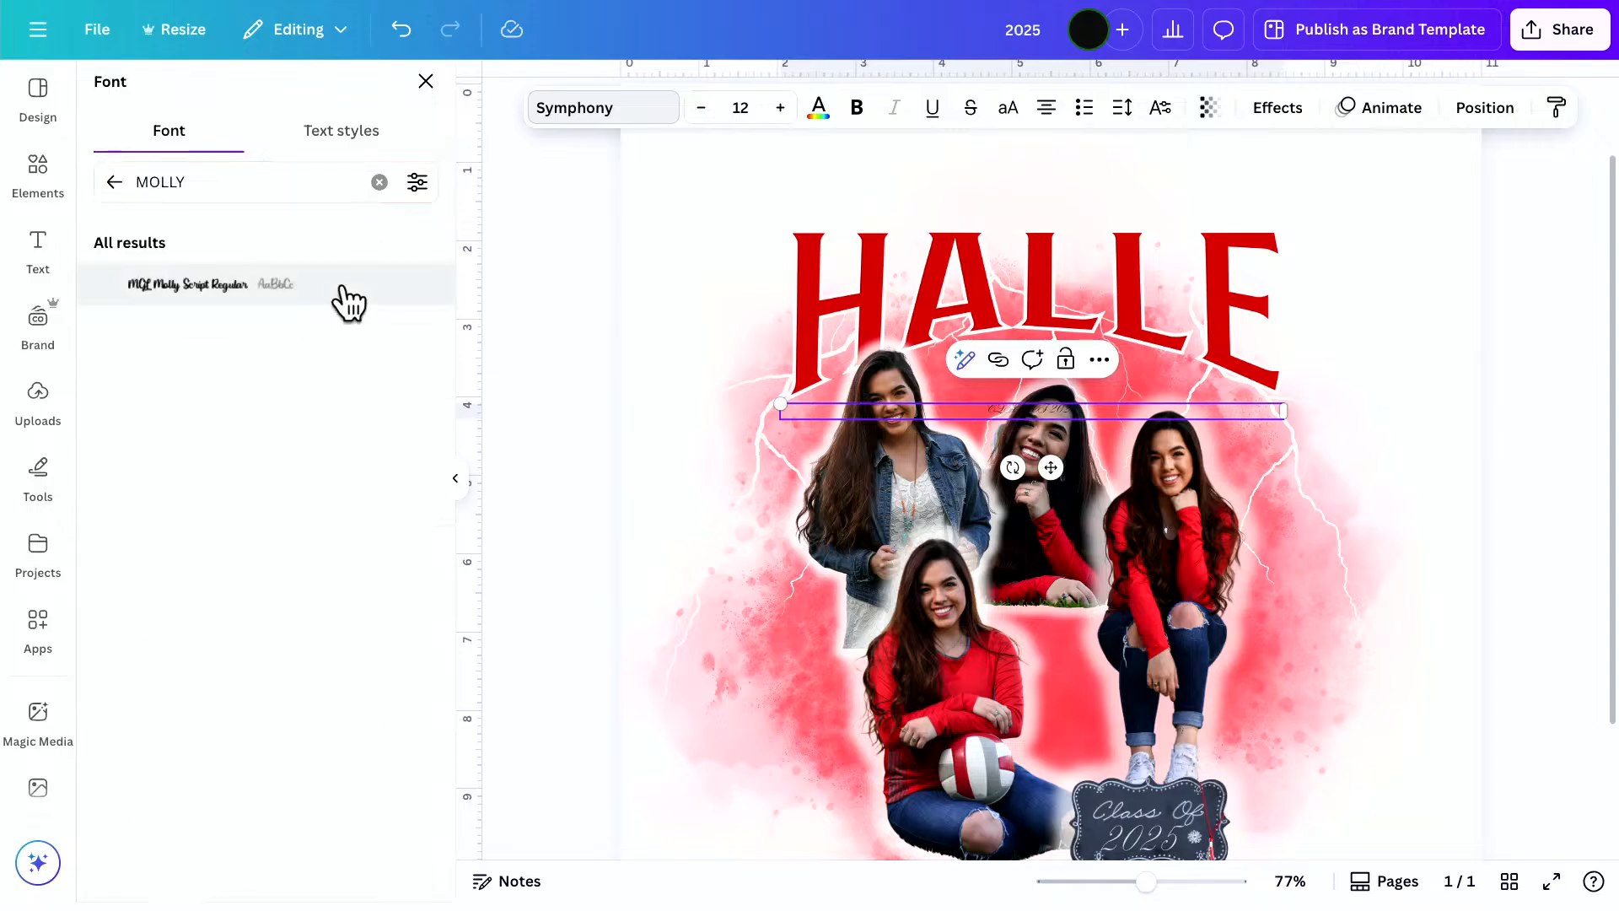
pyautogui.moveTo(1283, 410); pyautogui.dragTo(457, 315)
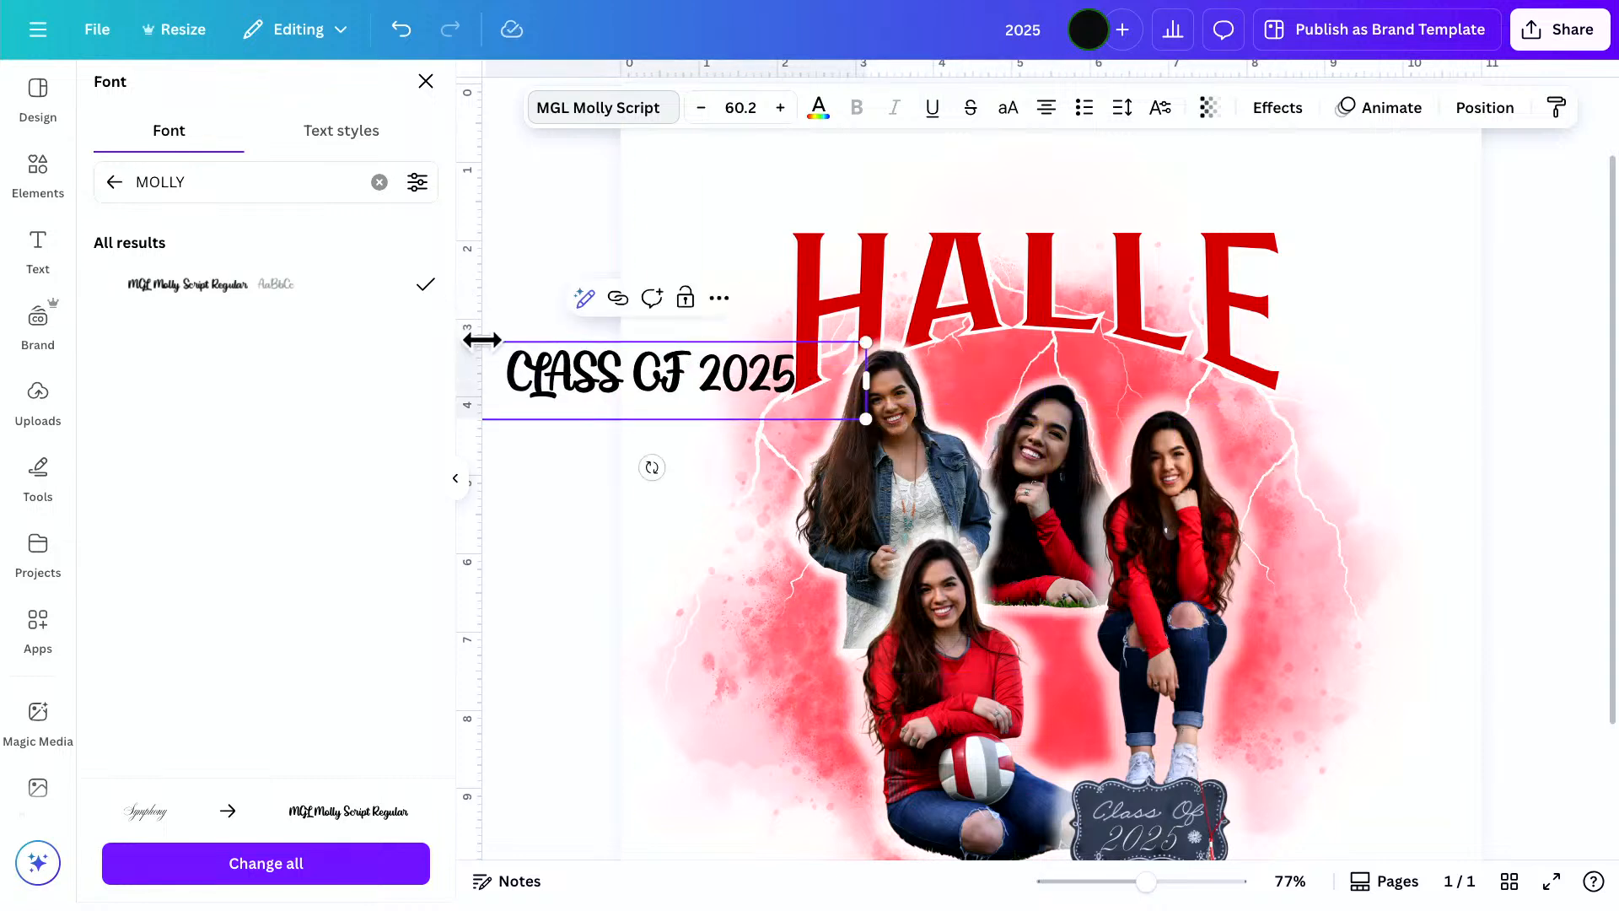
pyautogui.press('Escape')
pyautogui.press('Escape')
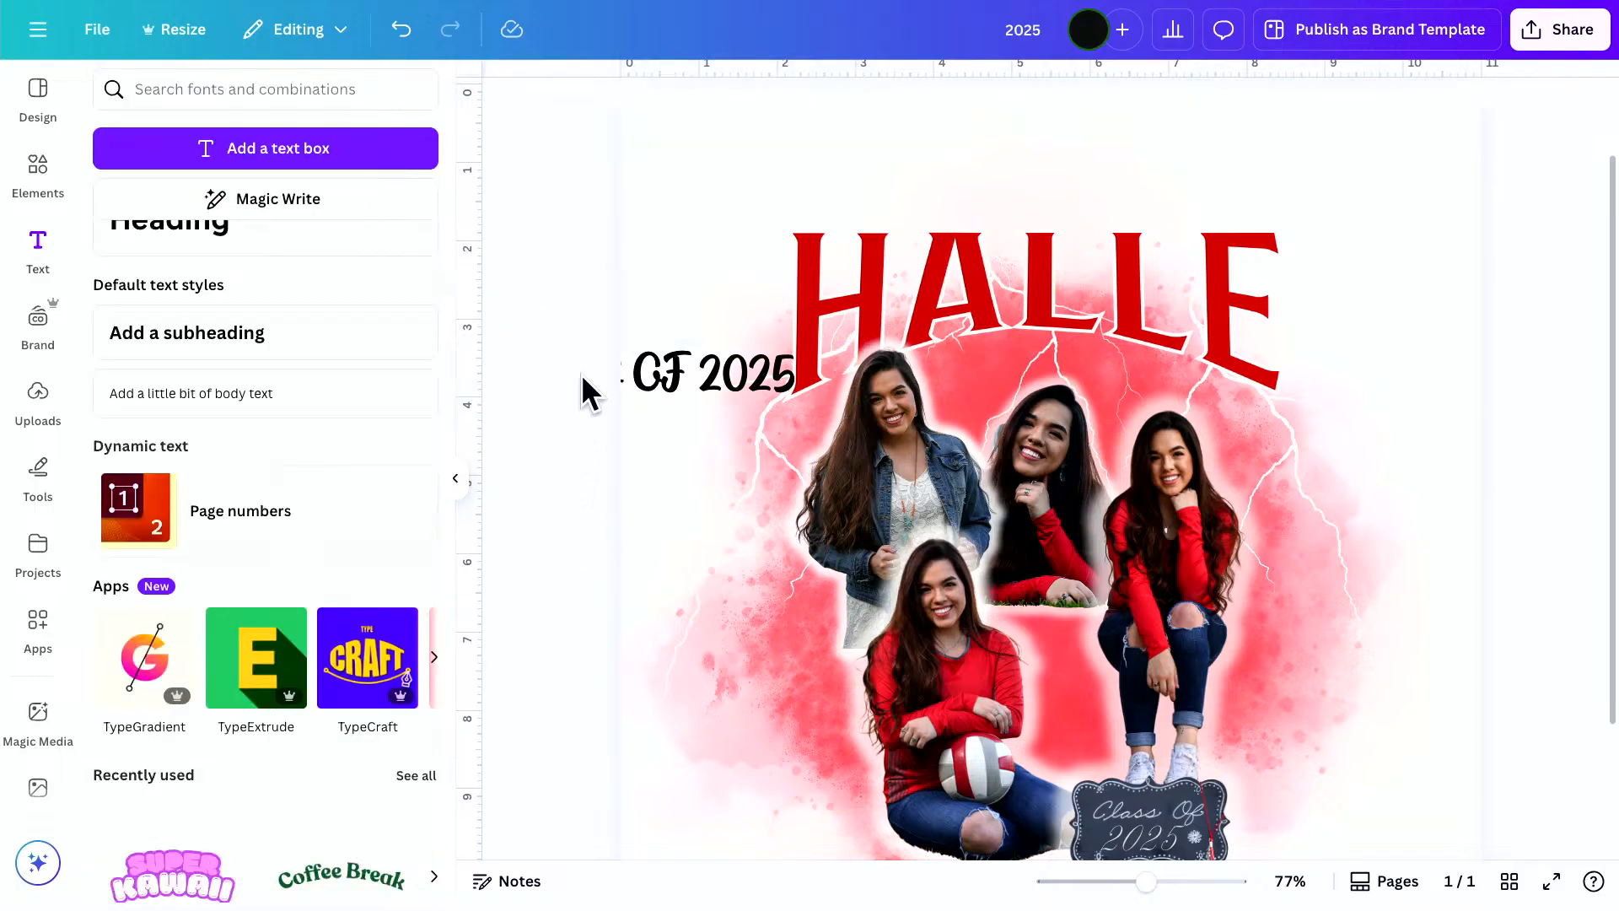
# Rewrite the script text as "Class of 2025" and enlarge it to size 74.8, centered over the lower part of the arched name
pyautogui.moveTo(740, 385); pyautogui.dragTo(915, 329)
pyautogui.doubleClick(1107, 363)
pyautogui.write('Class of')
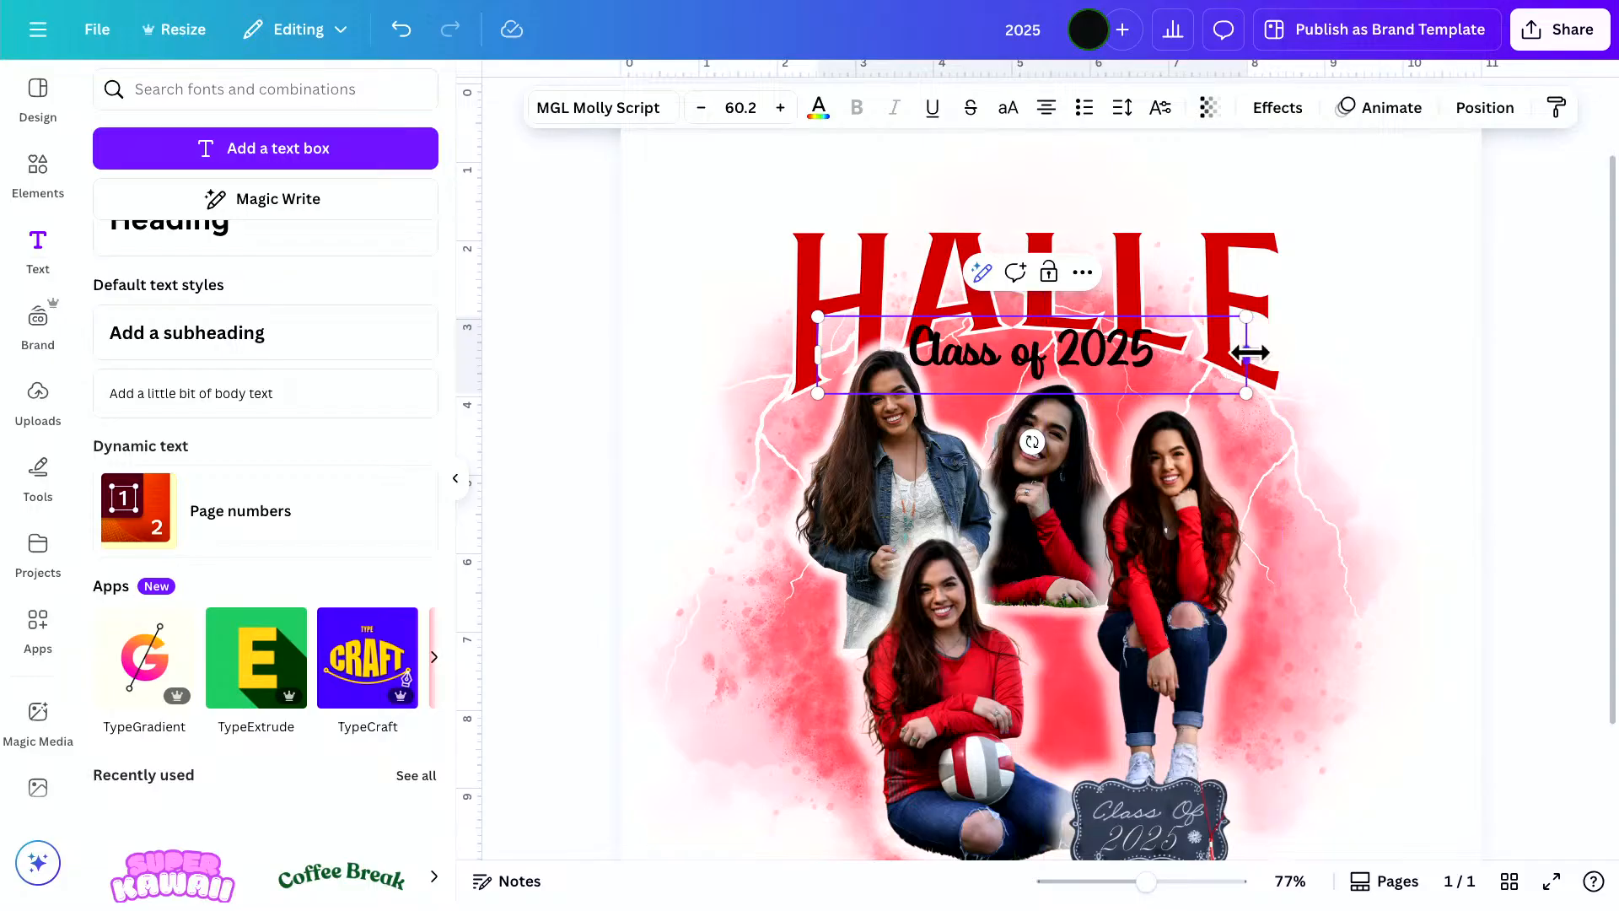
pyautogui.moveTo(1246, 354); pyautogui.dragTo(1122, 412)
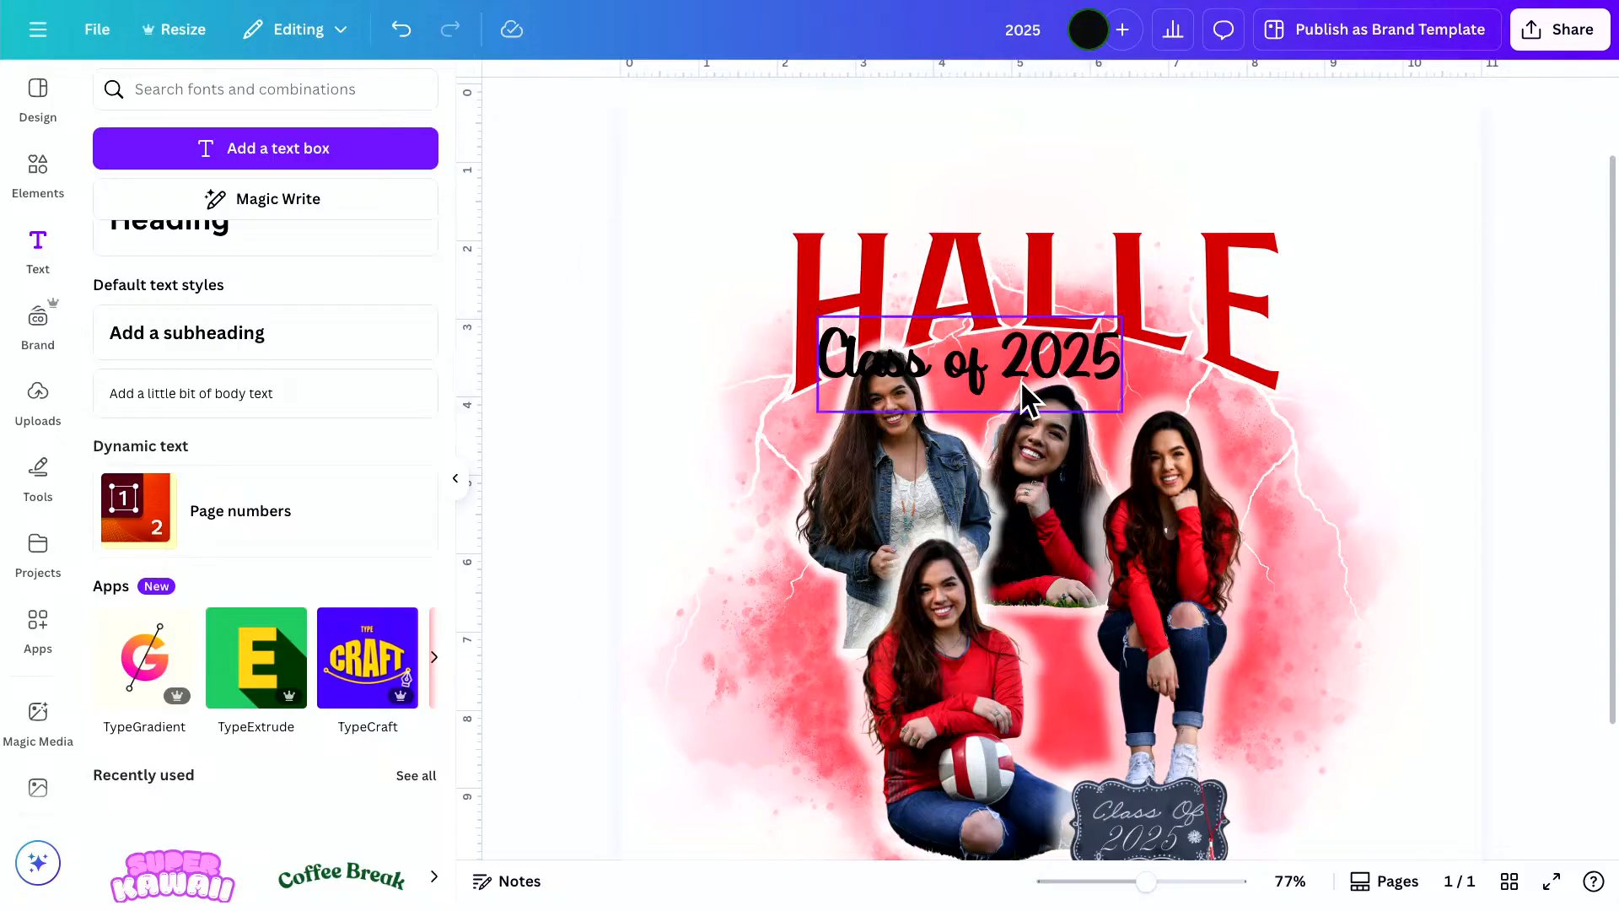
pyautogui.moveTo(1023, 397); pyautogui.dragTo(1091, 366)
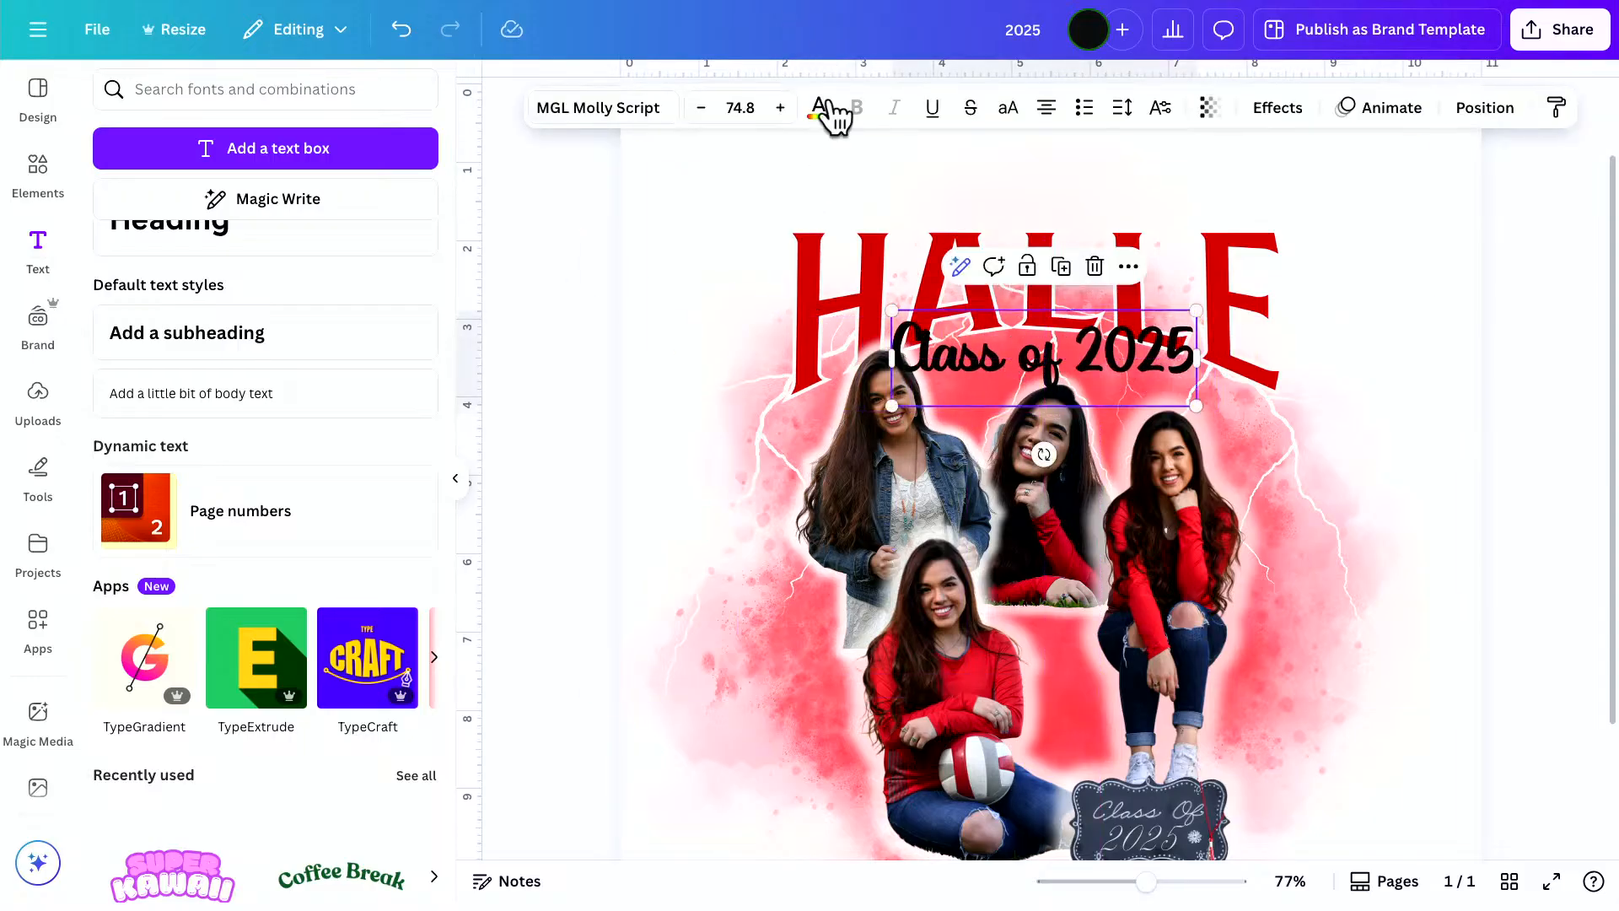
# Color the "Class of 2025" text white and shrink it to size 51, centered just beneath the arched name
pyautogui.click(815, 114)
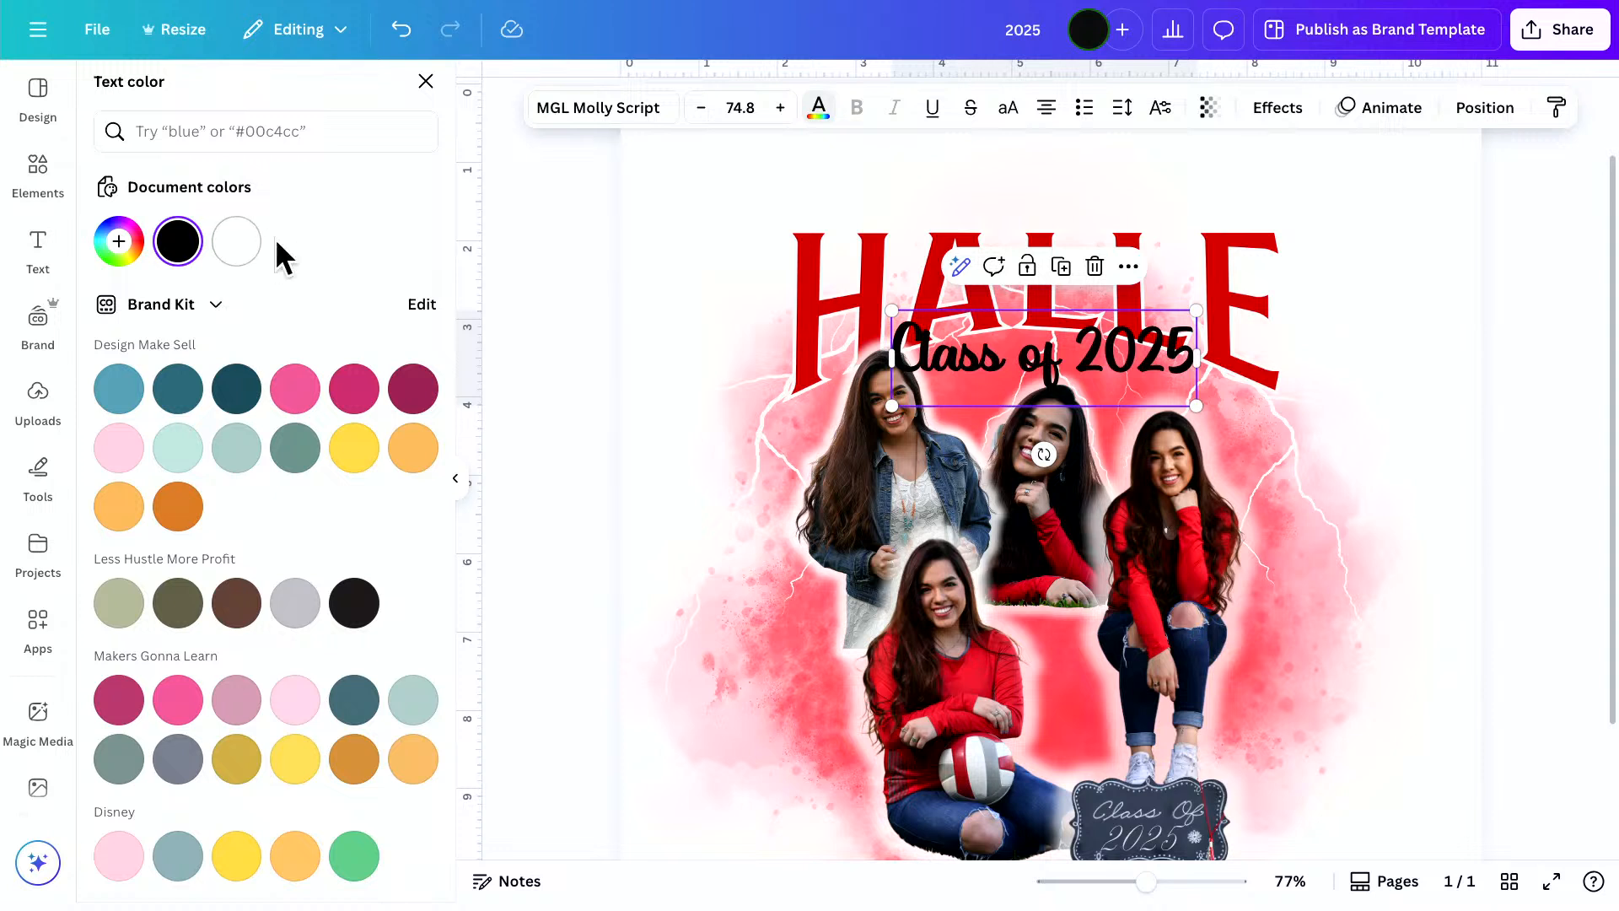
pyautogui.click(241, 253)
pyautogui.moveTo(1196, 310); pyautogui.dragTo(1094, 331)
pyautogui.moveTo(1020, 368); pyautogui.dragTo(1075, 364)
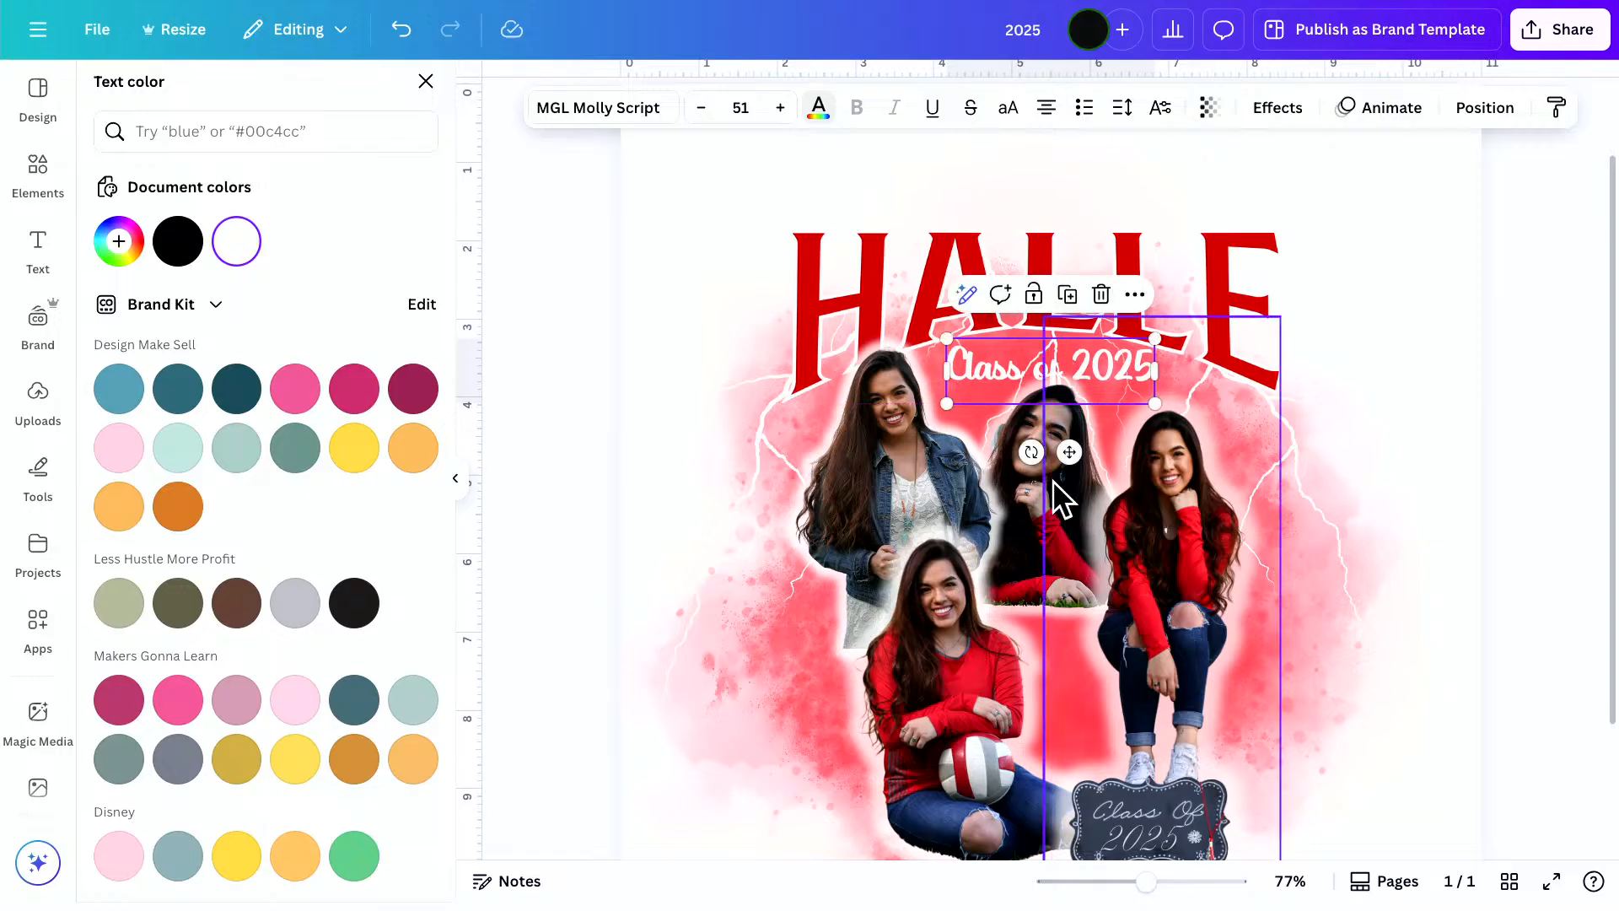
# Select the "Class of 2025" layer and nudge it slightly upward, together with the arched name above it
pyautogui.click(1460, 527)
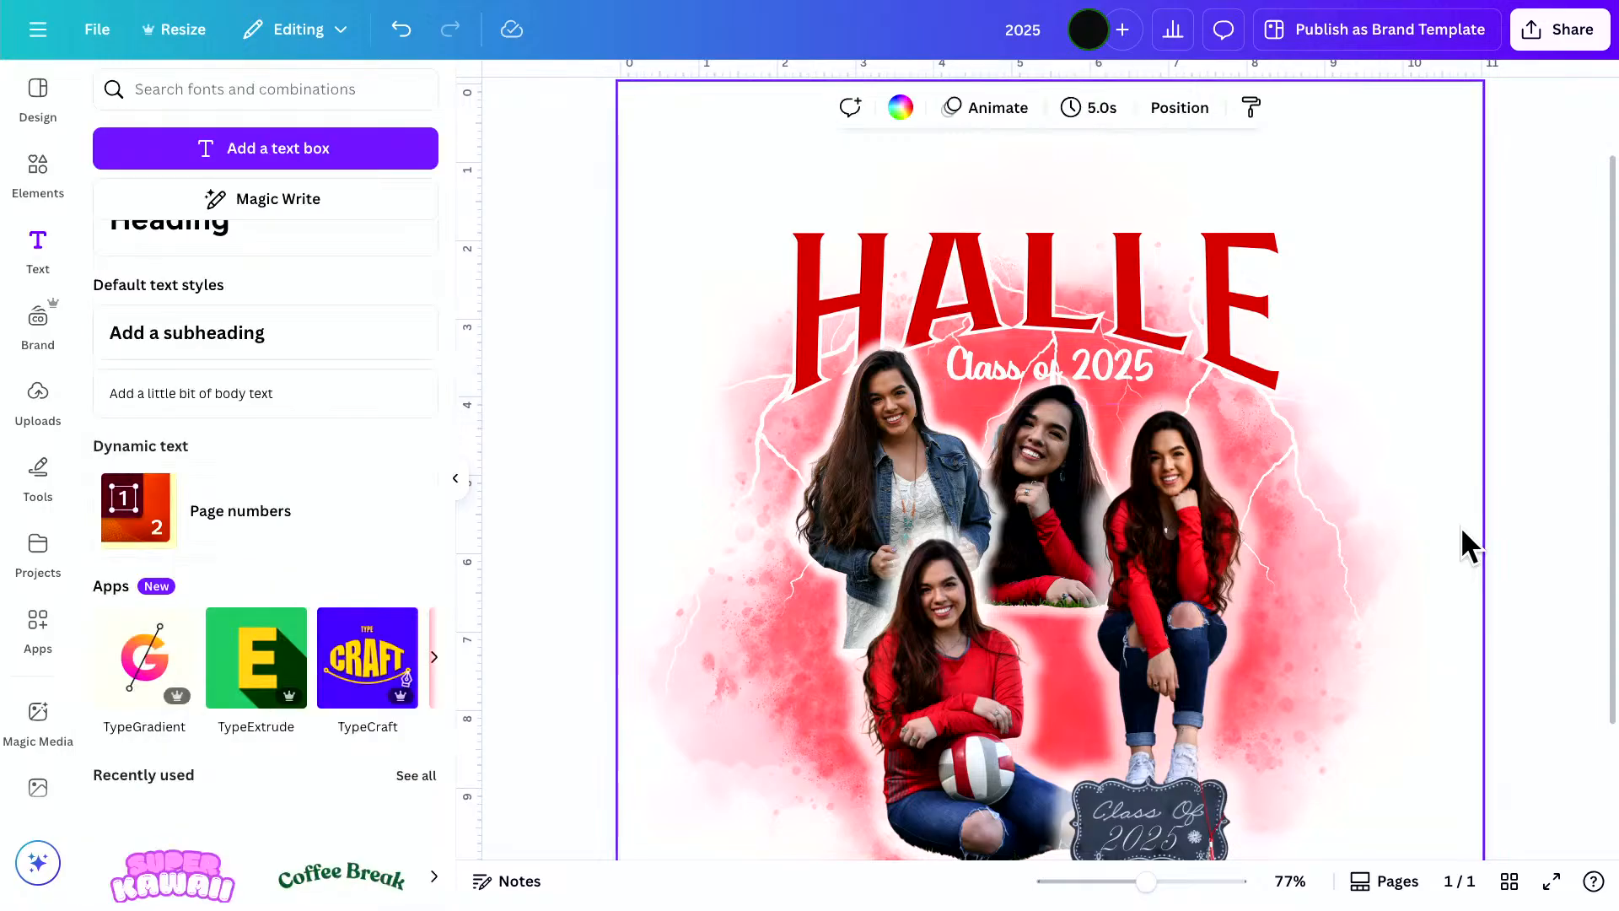
pyautogui.click(1162, 122)
pyautogui.click(245, 666)
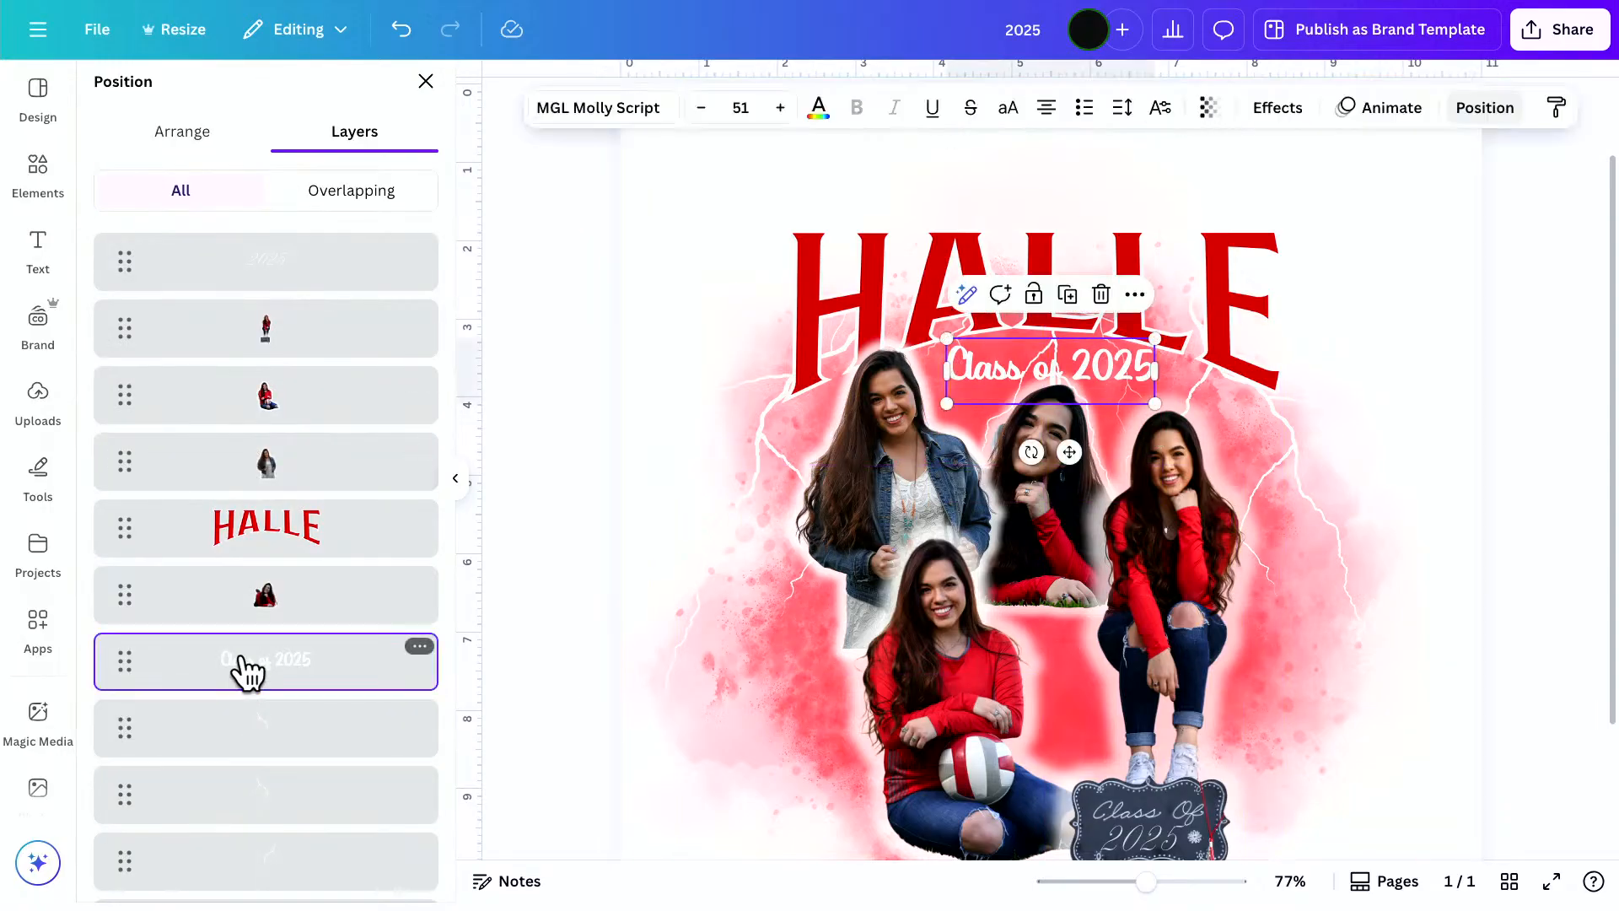
pyautogui.moveTo(1066, 448)
pyautogui.mouseDown()
pyautogui.moveTo(1052, 434)
pyautogui.moveTo(978, 454)
pyautogui.moveTo(1057, 448)
pyautogui.moveTo(1050, 422)
pyautogui.mouseUp()
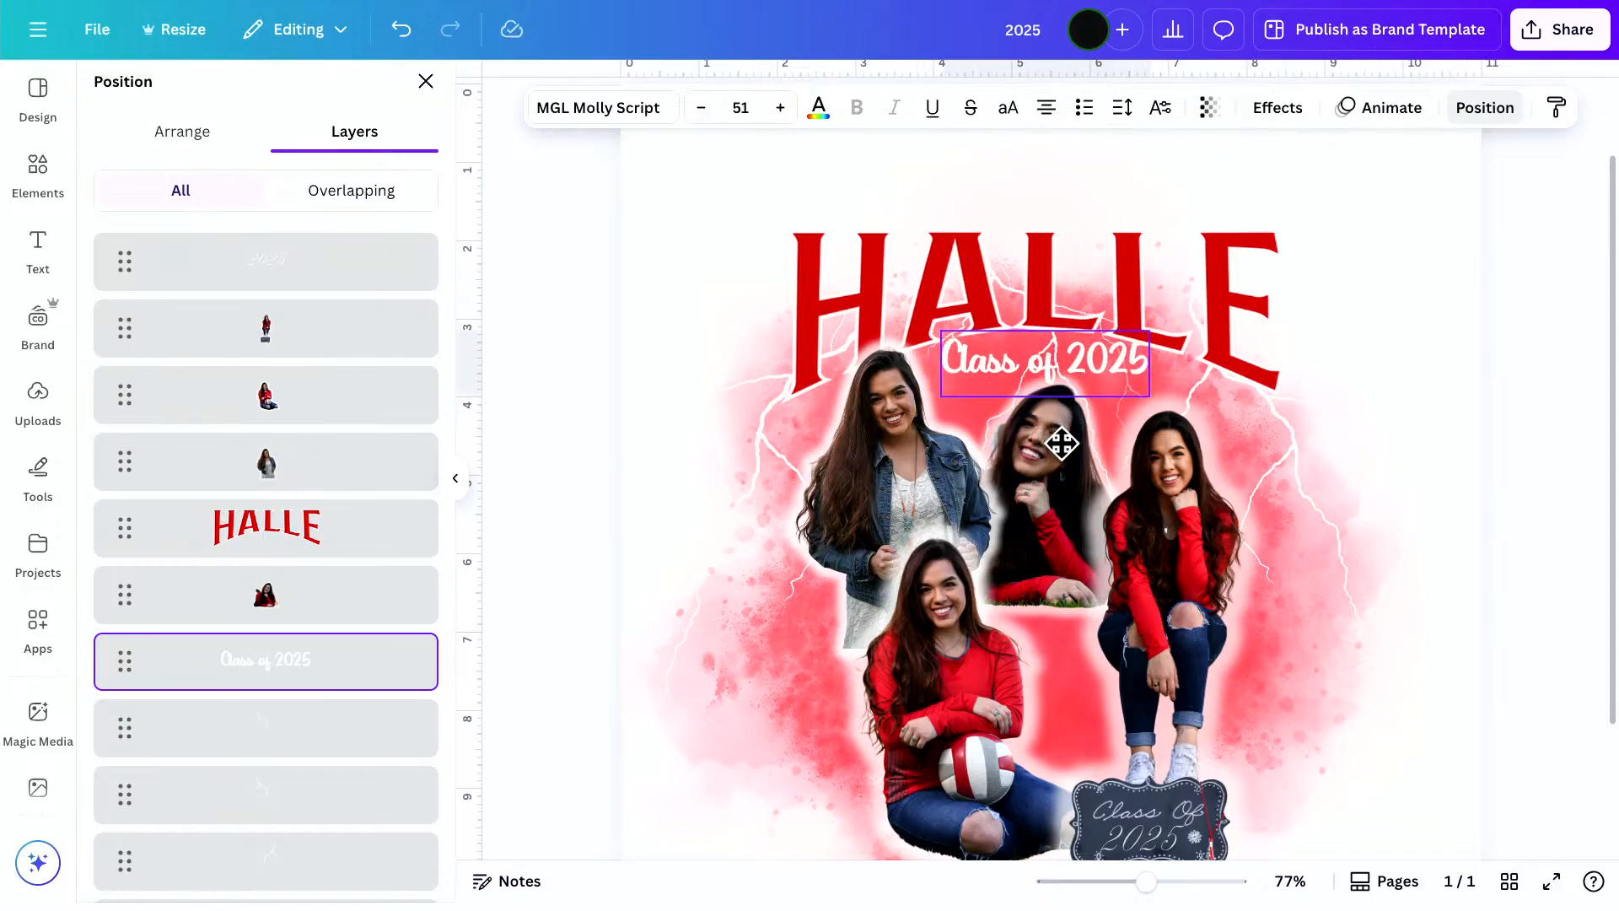
pyautogui.click(1219, 253)
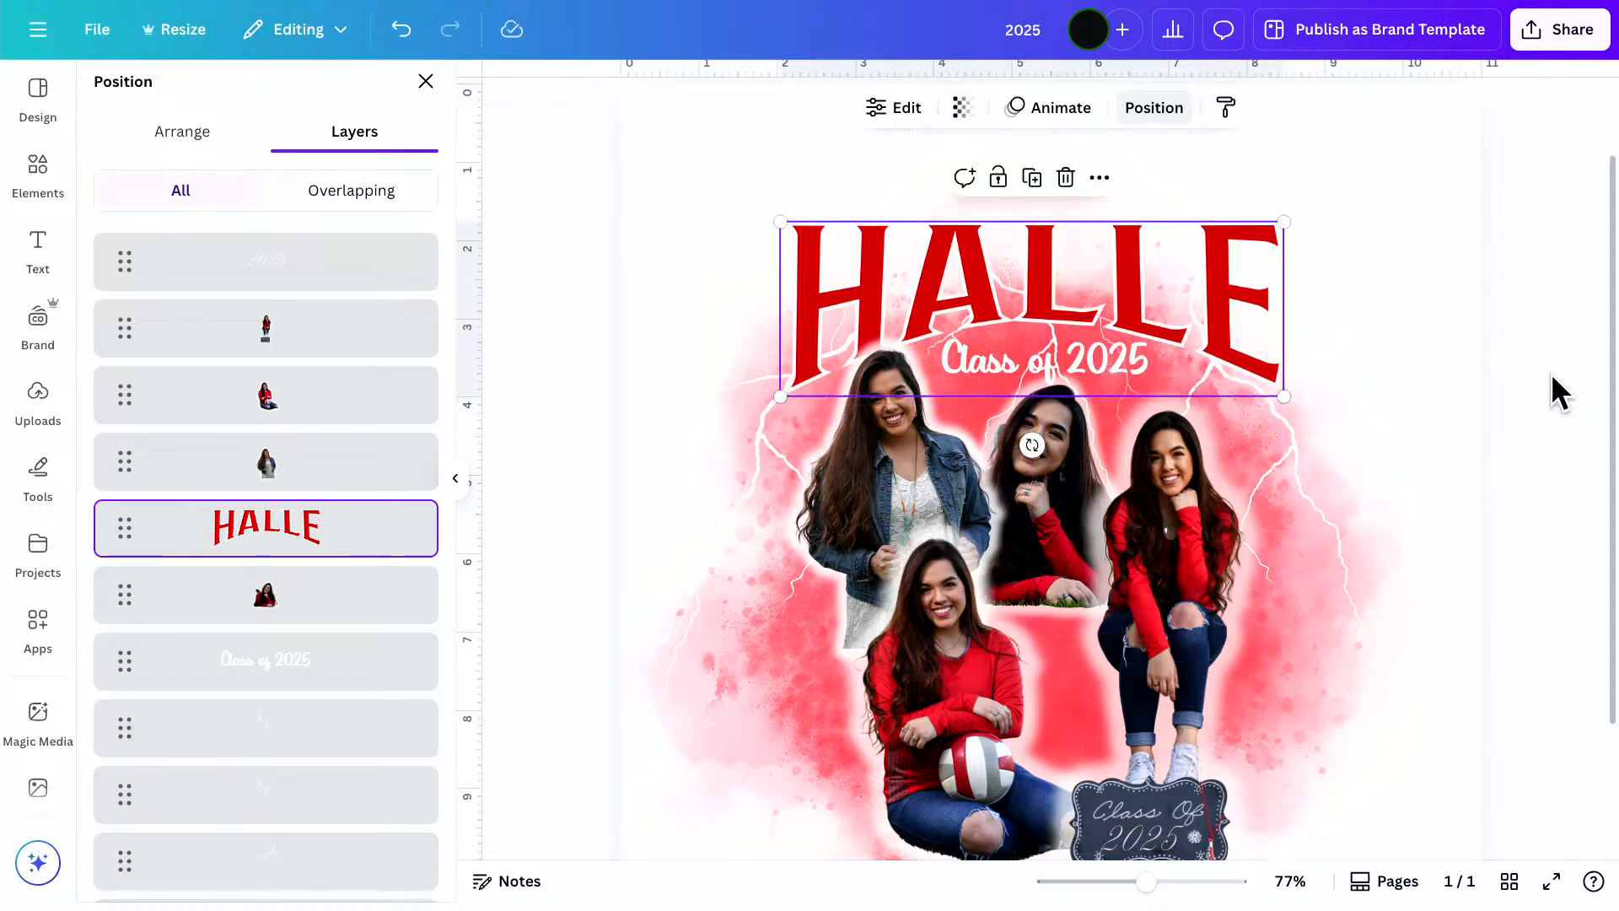
pyautogui.click(1539, 752)
pyautogui.scroll(-1, 1445, 806)
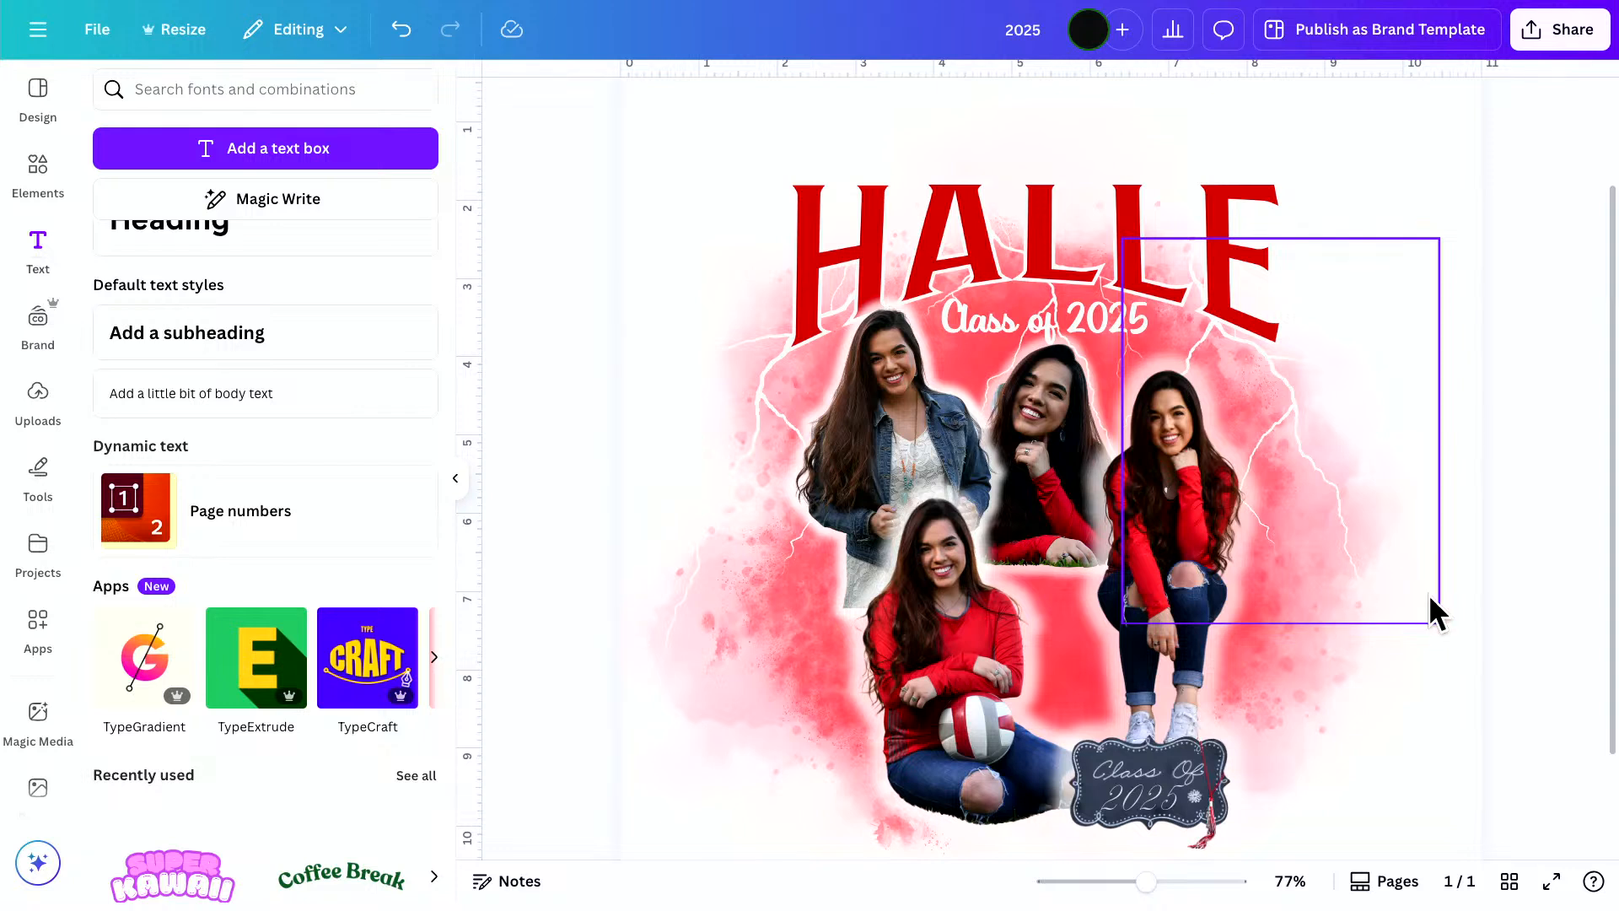
# Add a blank second page after the collage page
pyautogui.click(999, 194)
pyautogui.click(898, 116)
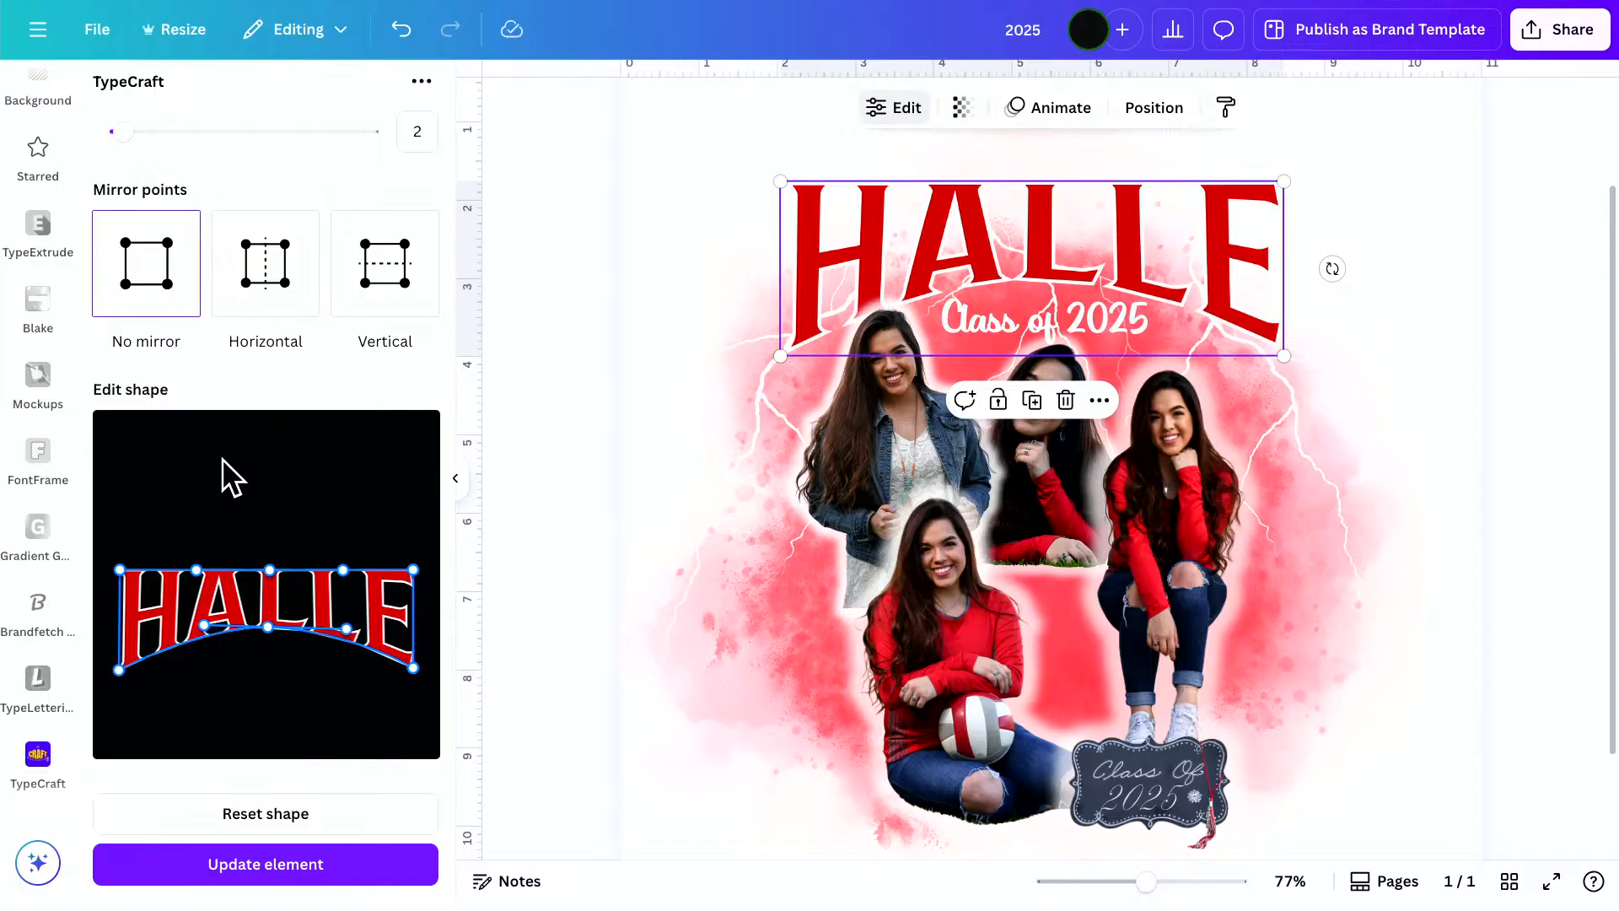
pyautogui.scroll(2, 543, 432)
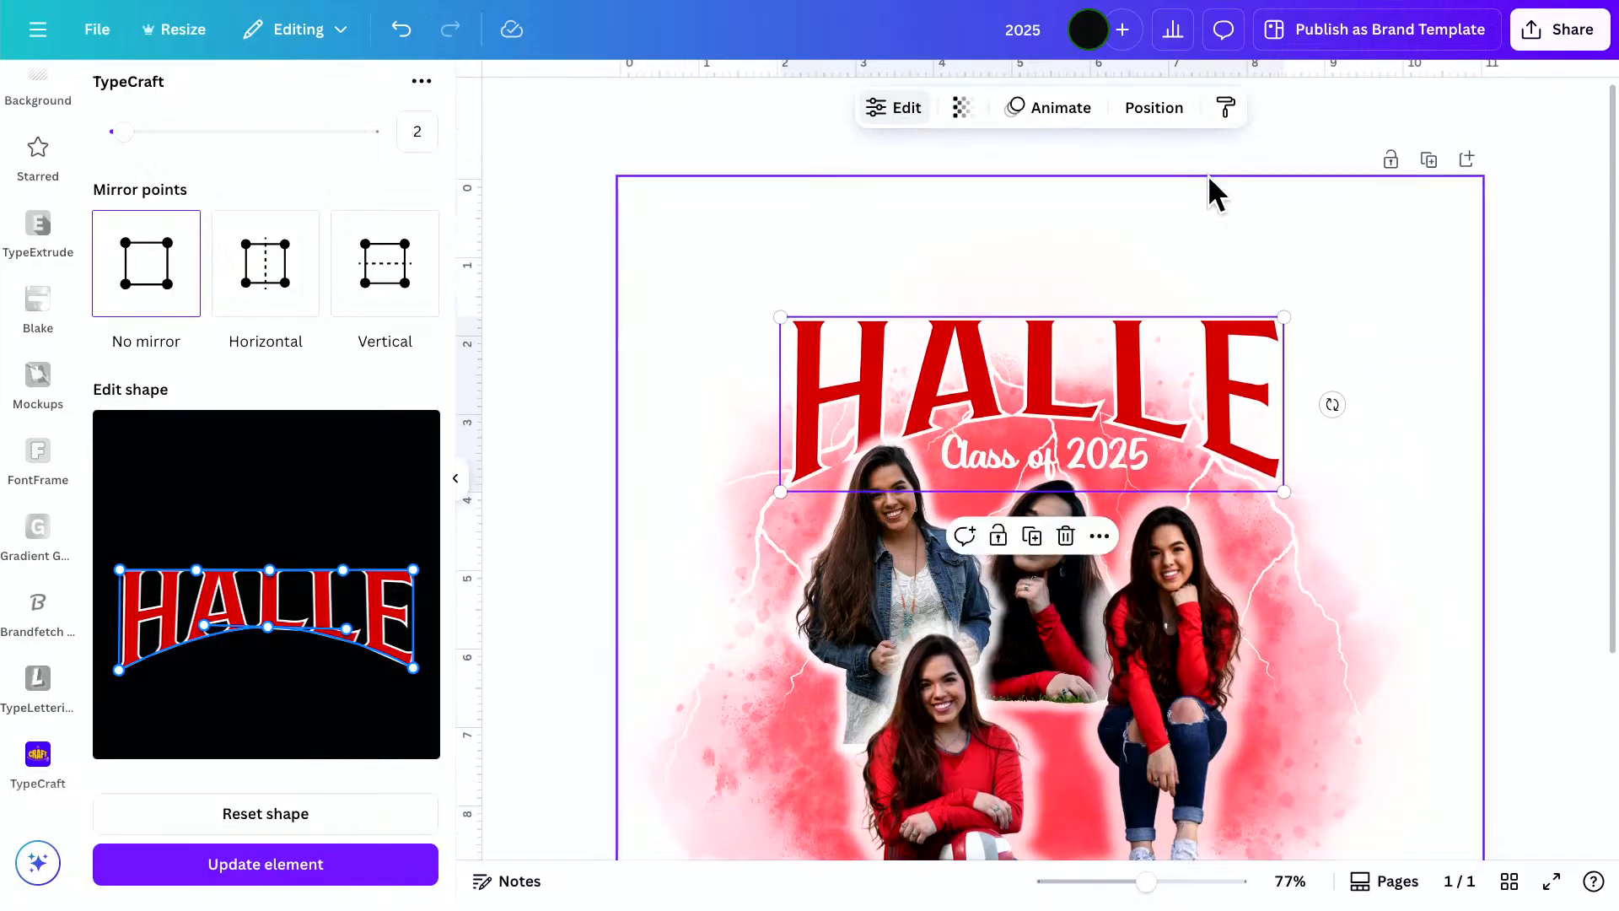
pyautogui.click(1467, 160)
pyautogui.scroll(5, 1255, 359)
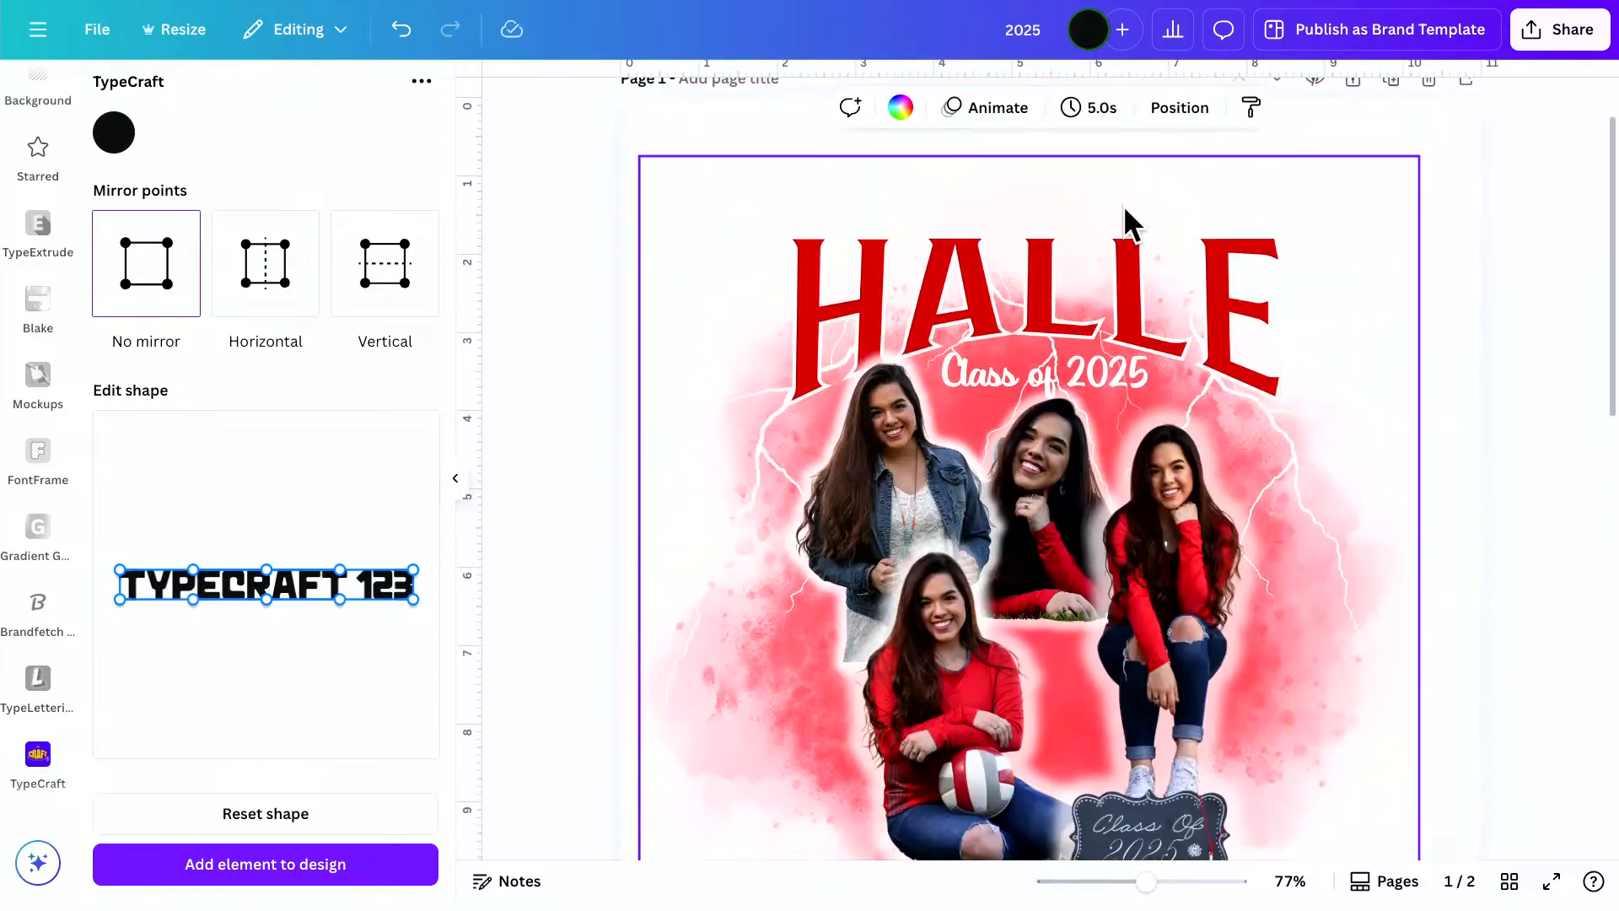
# Copy the arched red name from the collage onto the blank page 2 and move it further down the page
pyautogui.click(1123, 278)
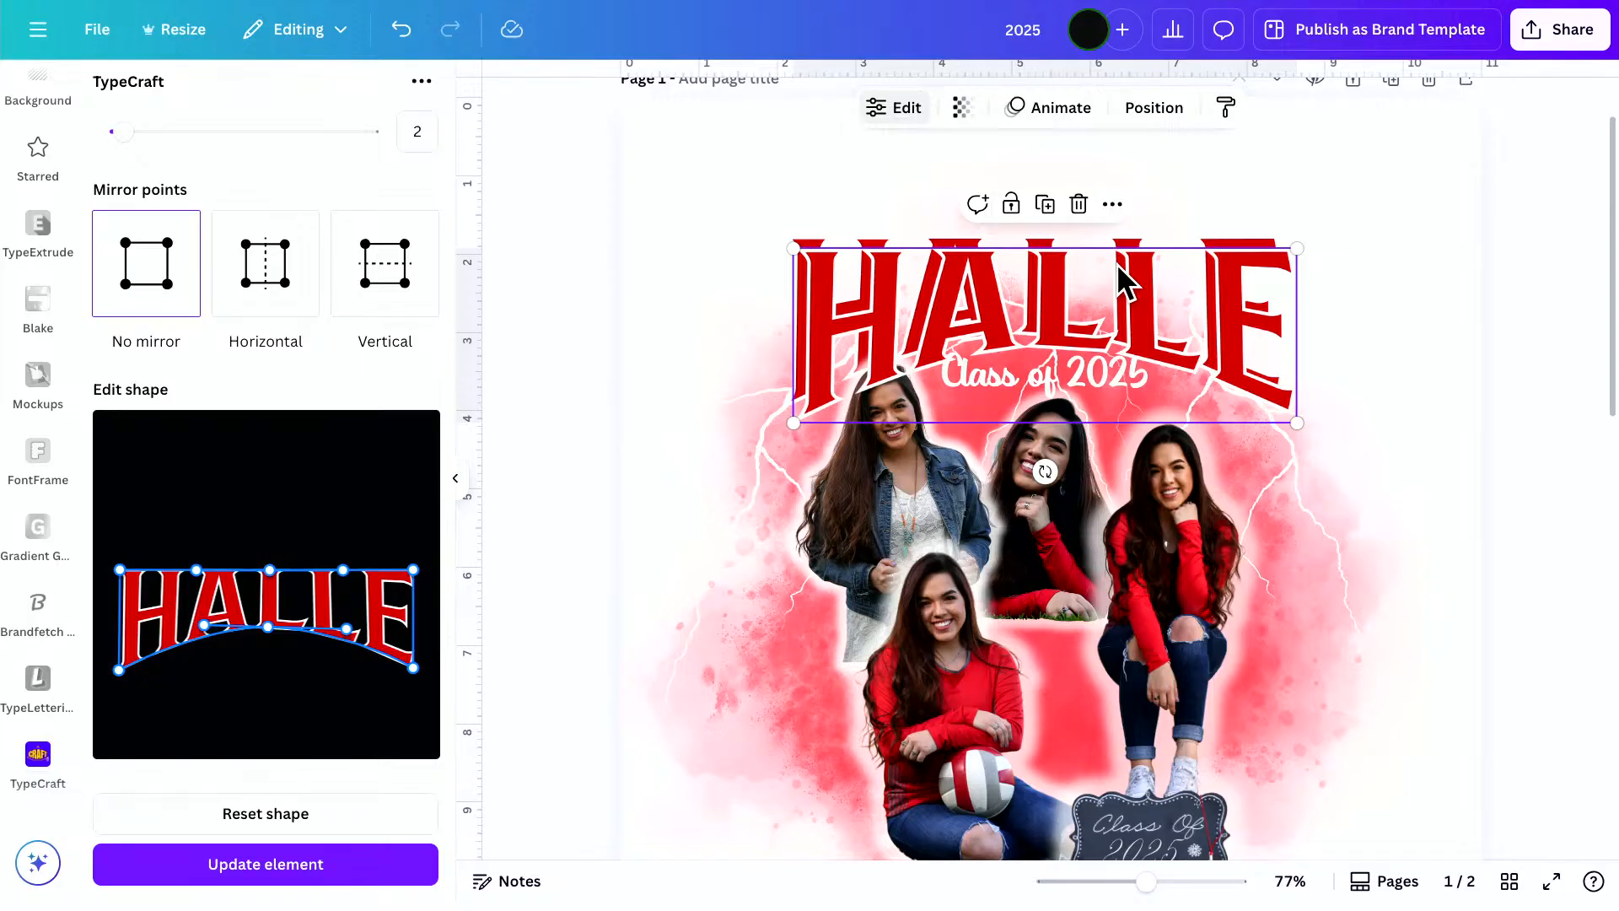
pyautogui.click(1117, 263)
pyautogui.scroll(-10, 1089, 423)
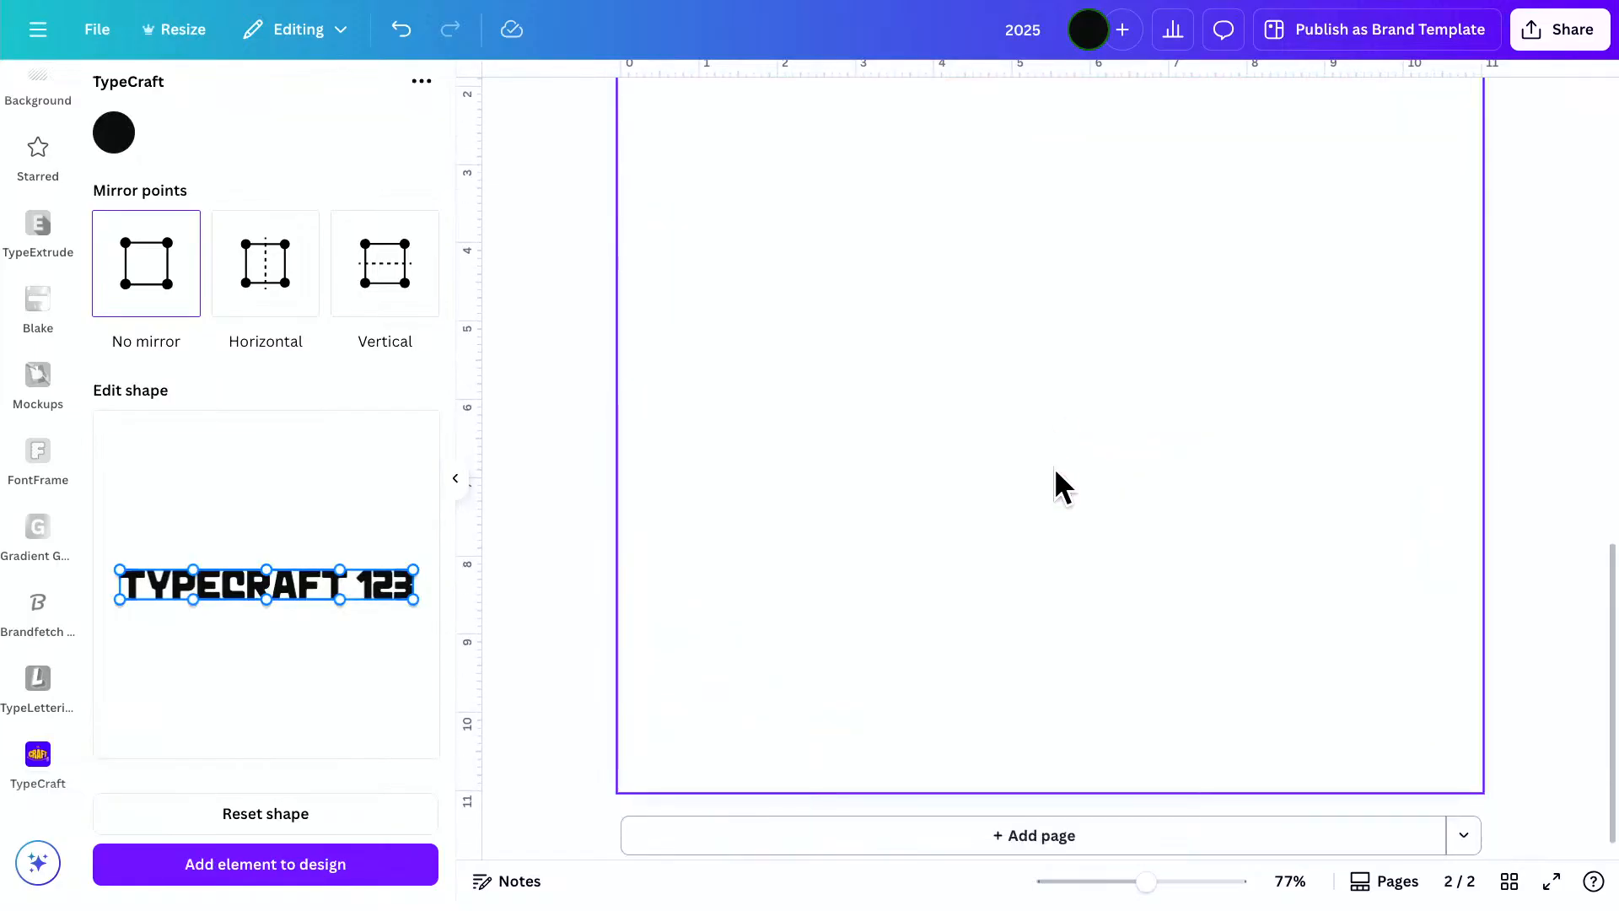
pyautogui.click(1055, 470)
pyautogui.hotkey('ctrl', 'v')
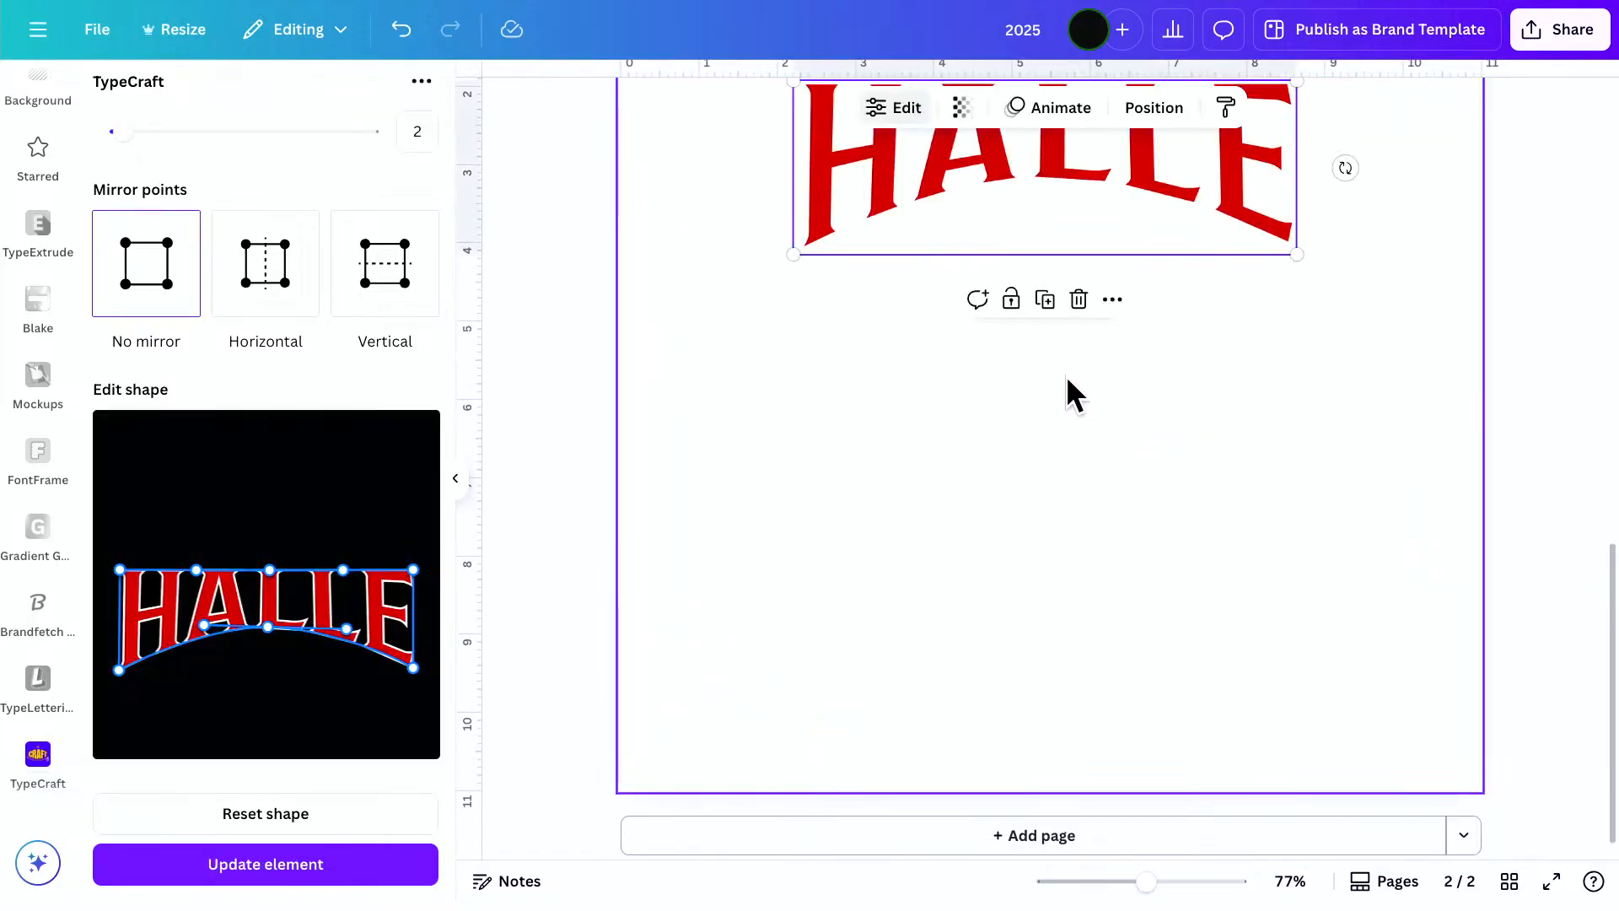
pyautogui.moveTo(1127, 192); pyautogui.dragTo(1123, 324)
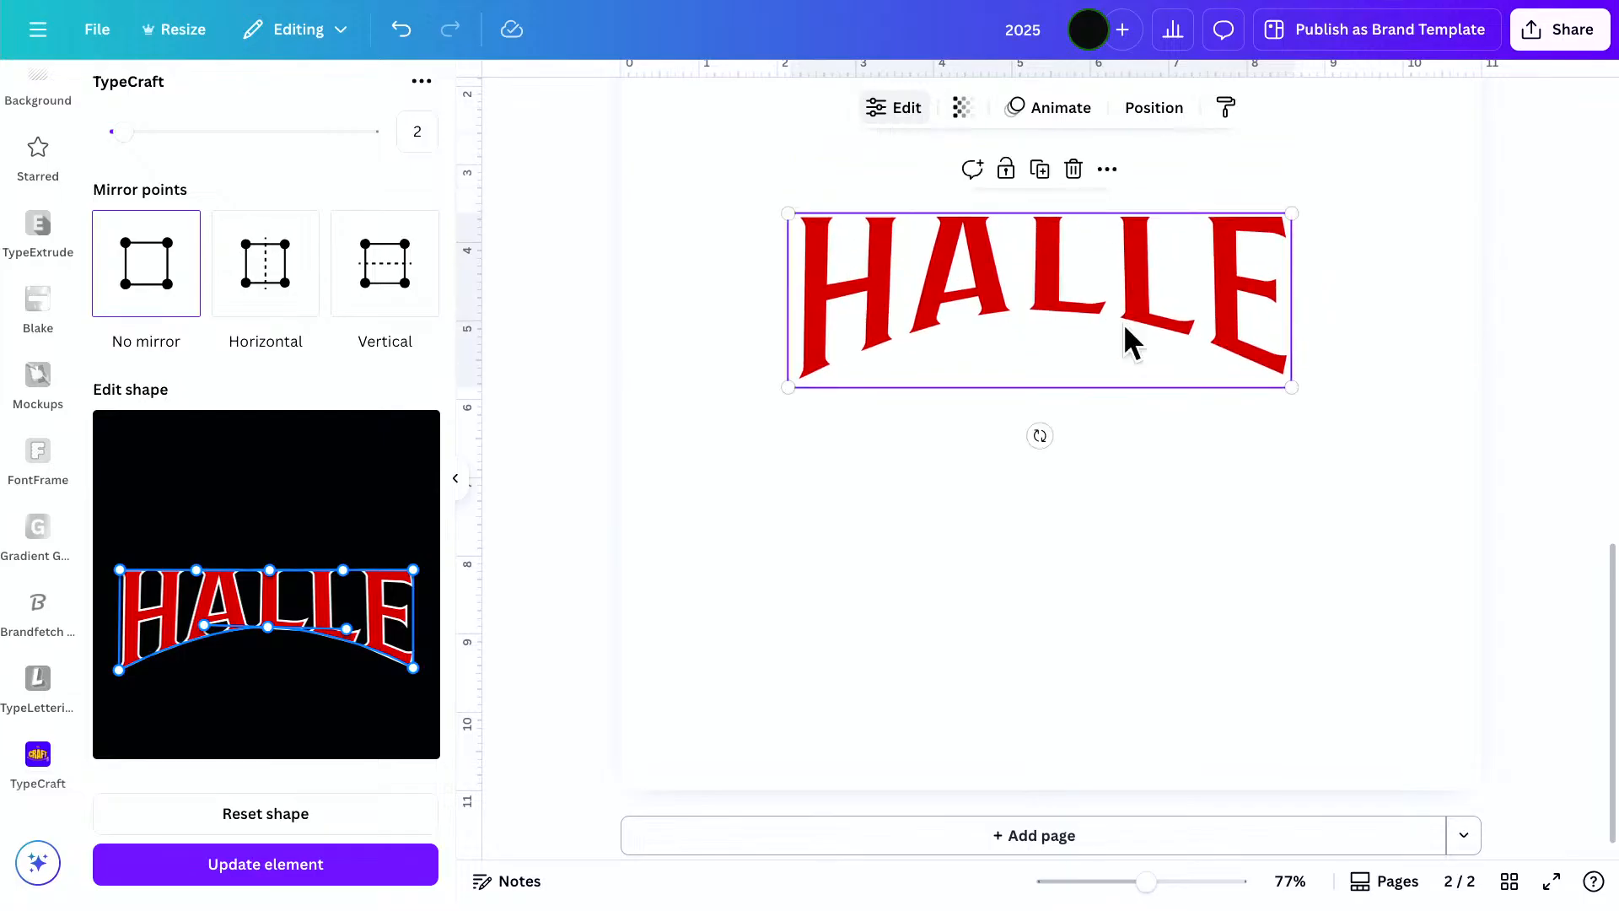
# Download only page 2 as a PNG with a transparent background
pyautogui.click(1559, 29)
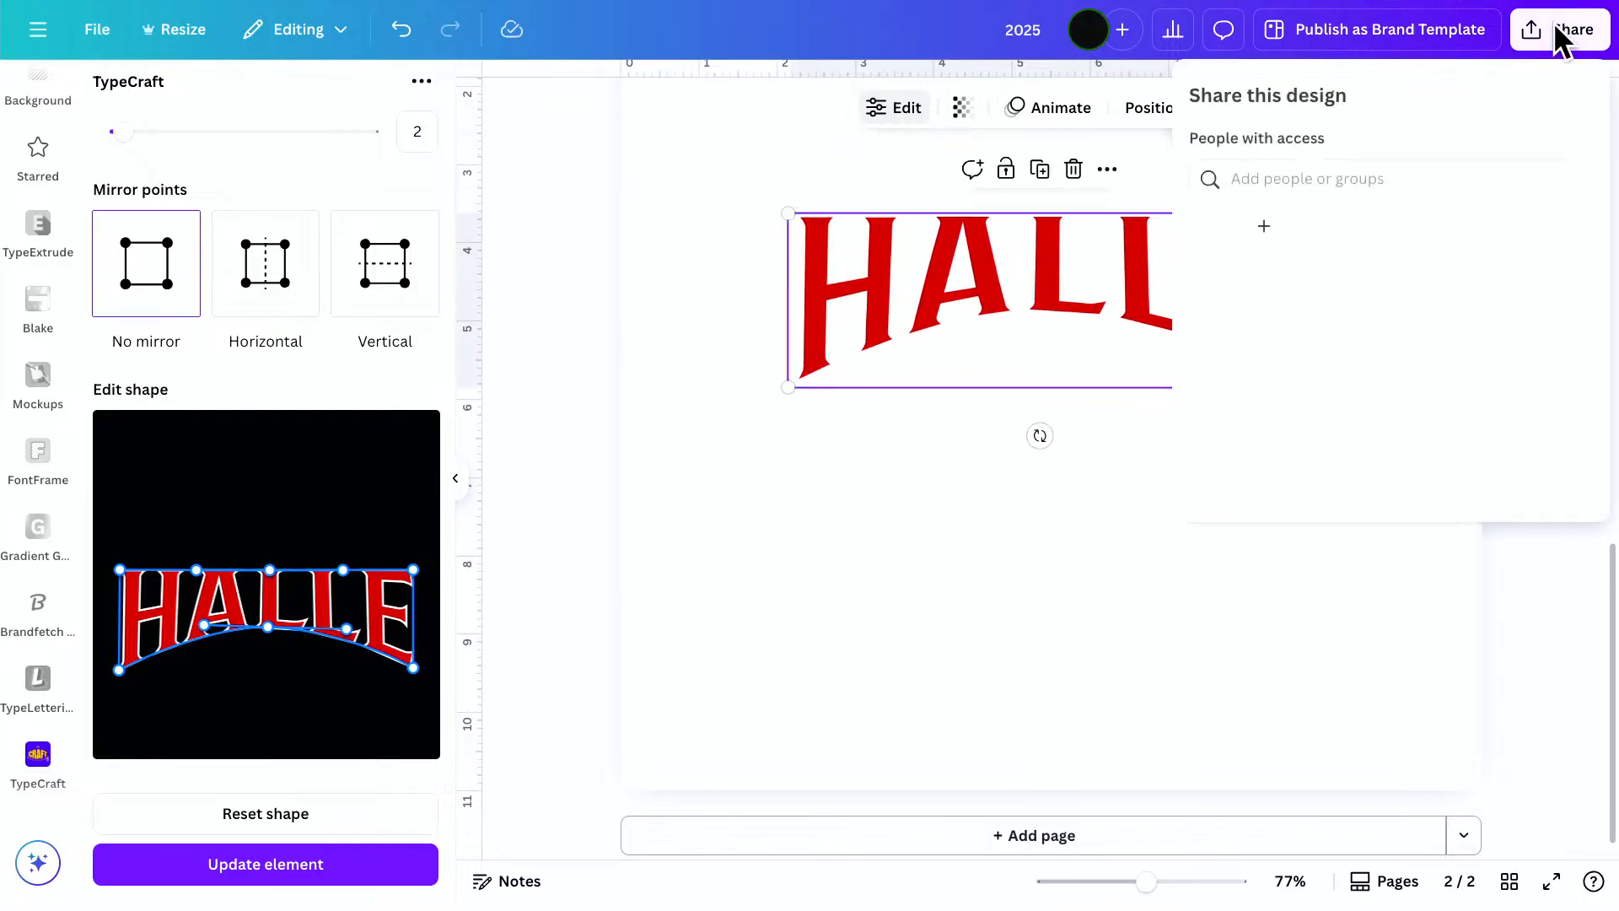
pyautogui.click(1236, 472)
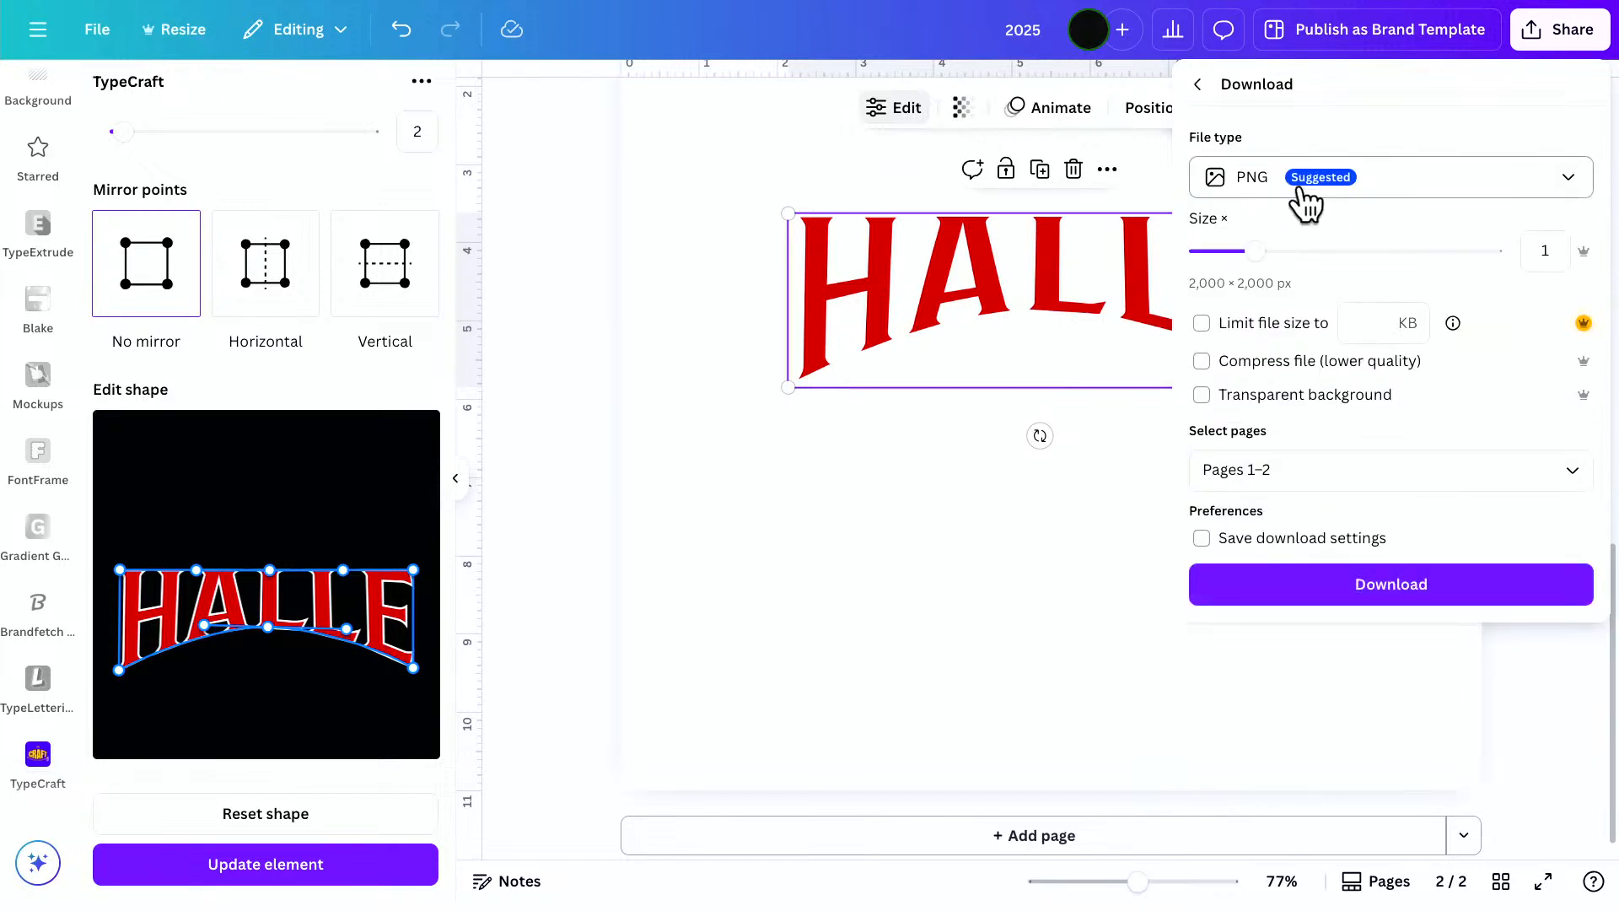
pyautogui.click(1246, 397)
pyautogui.click(1246, 476)
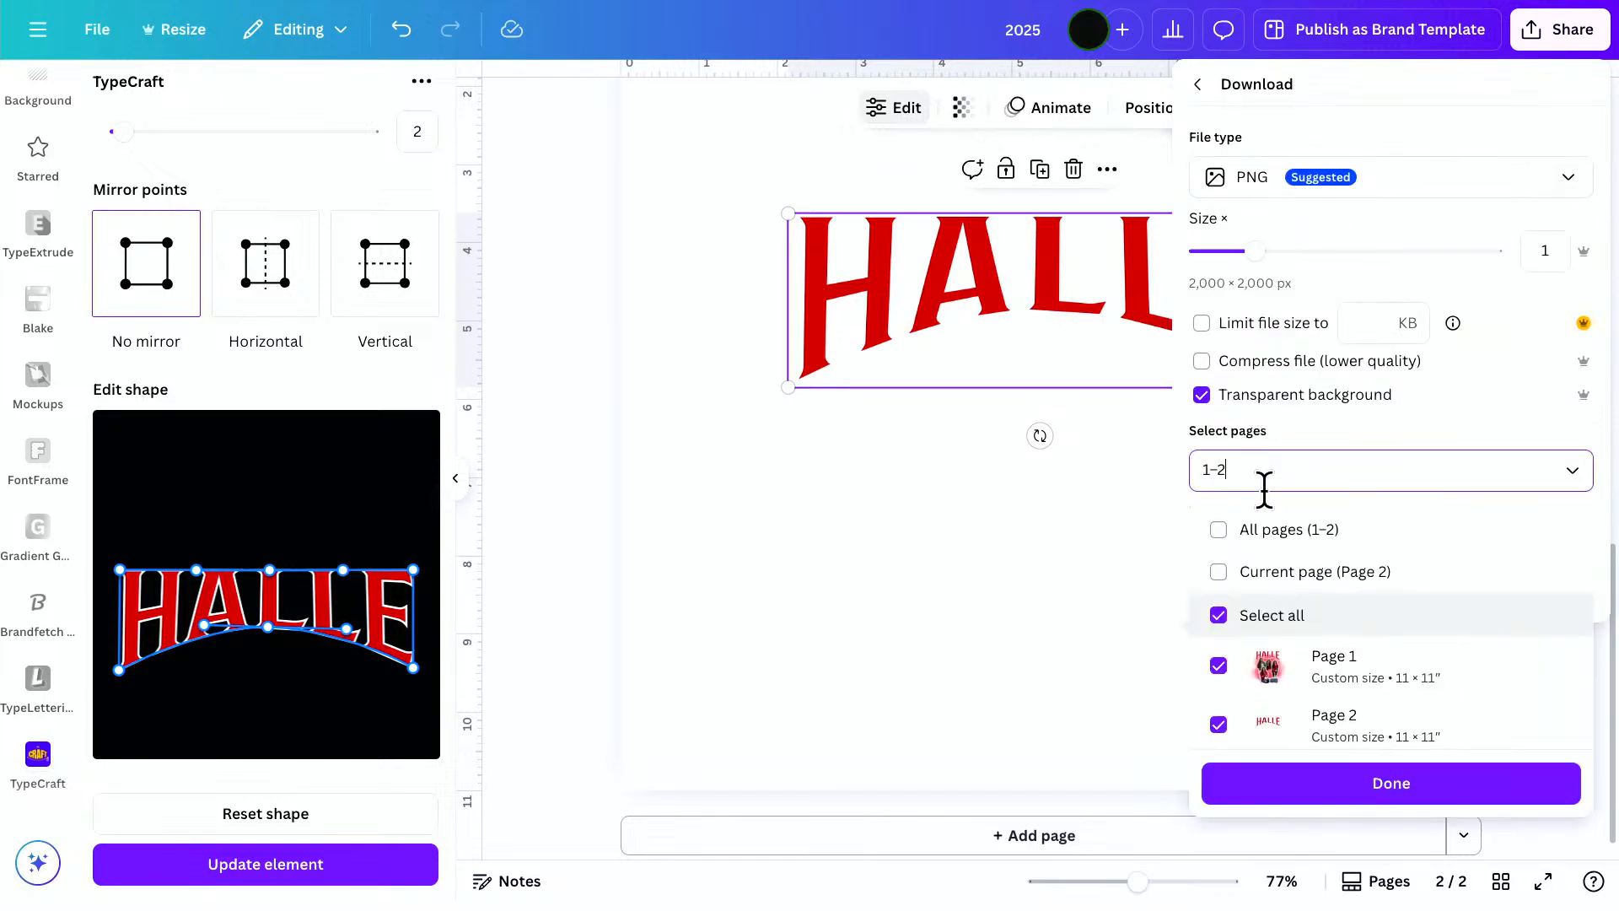
pyautogui.click(1218, 615)
pyautogui.scroll(-1, 1214, 712)
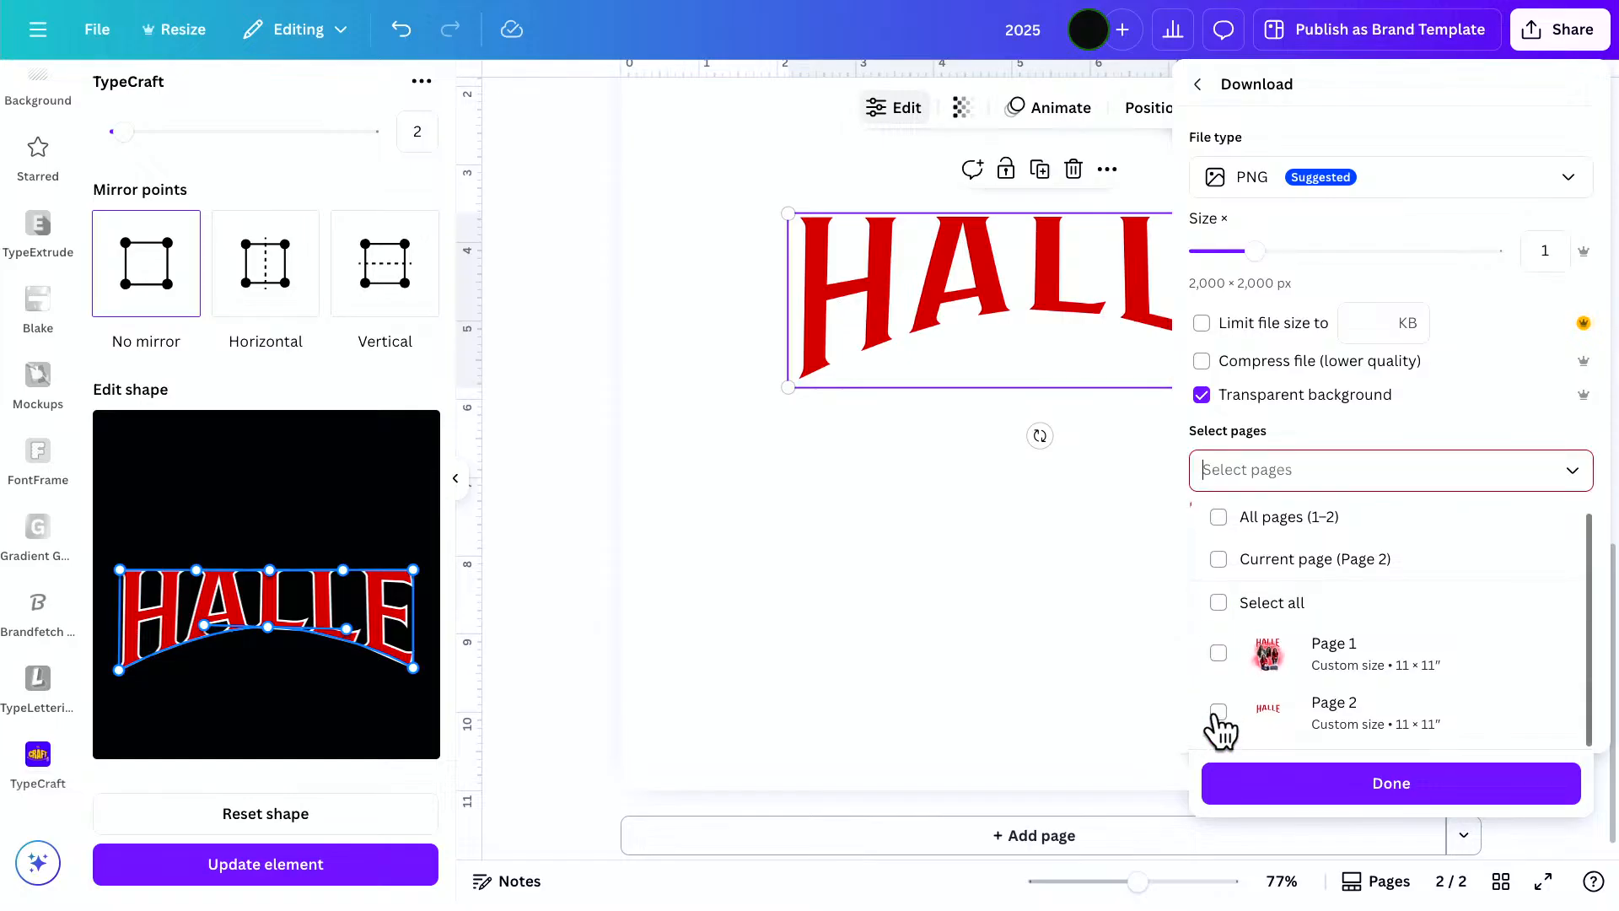
pyautogui.click(1219, 713)
pyautogui.click(1307, 796)
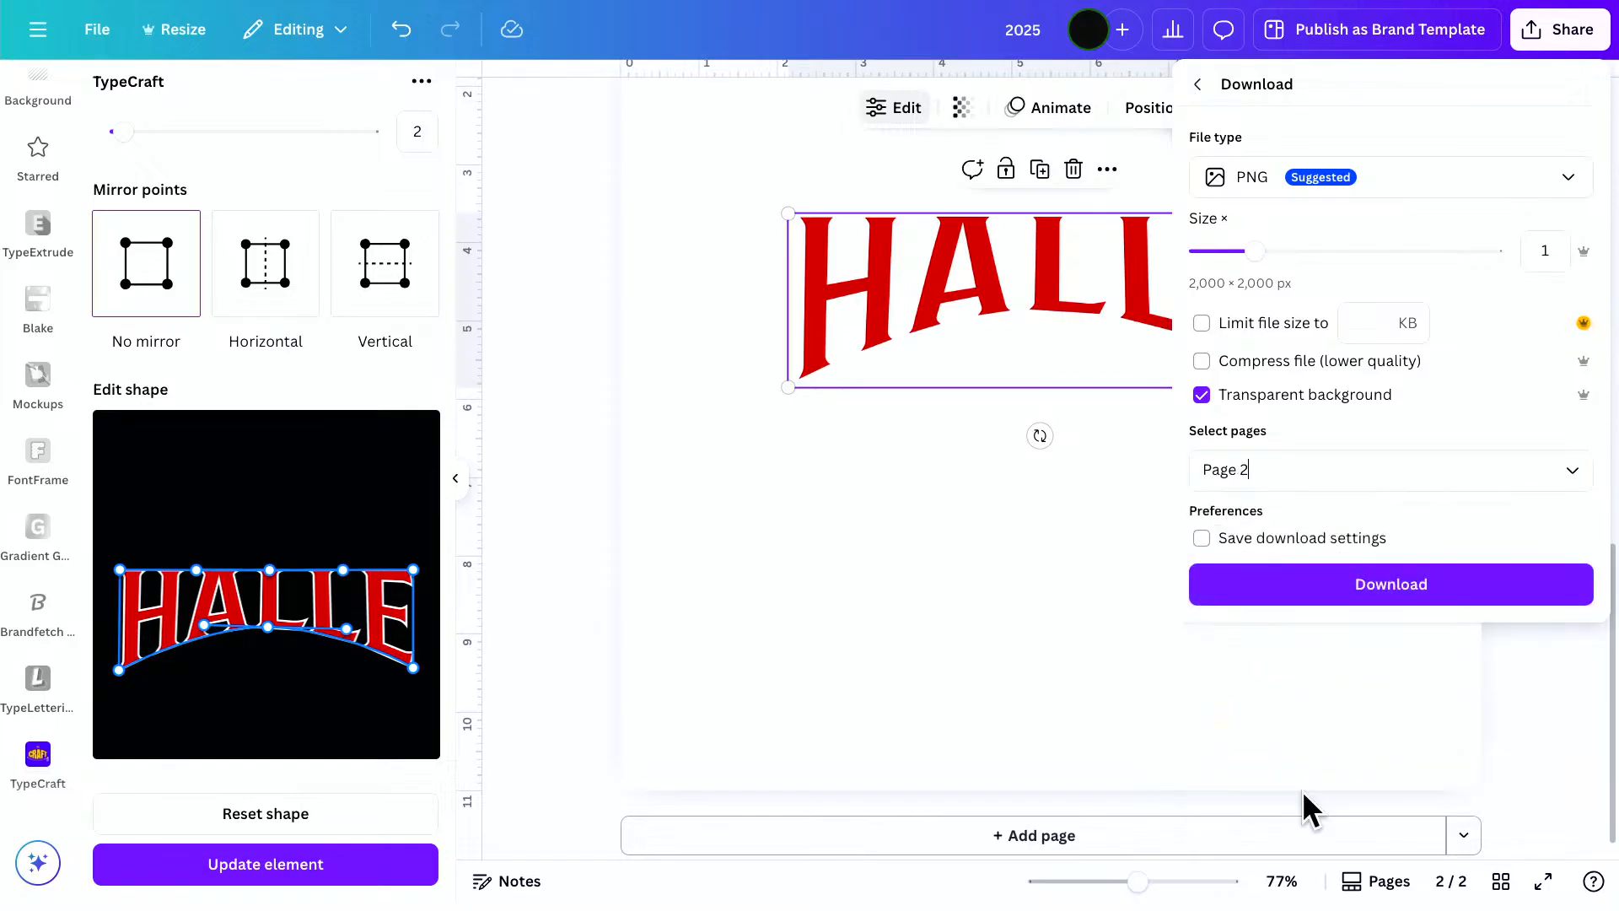
pyautogui.click(1346, 590)
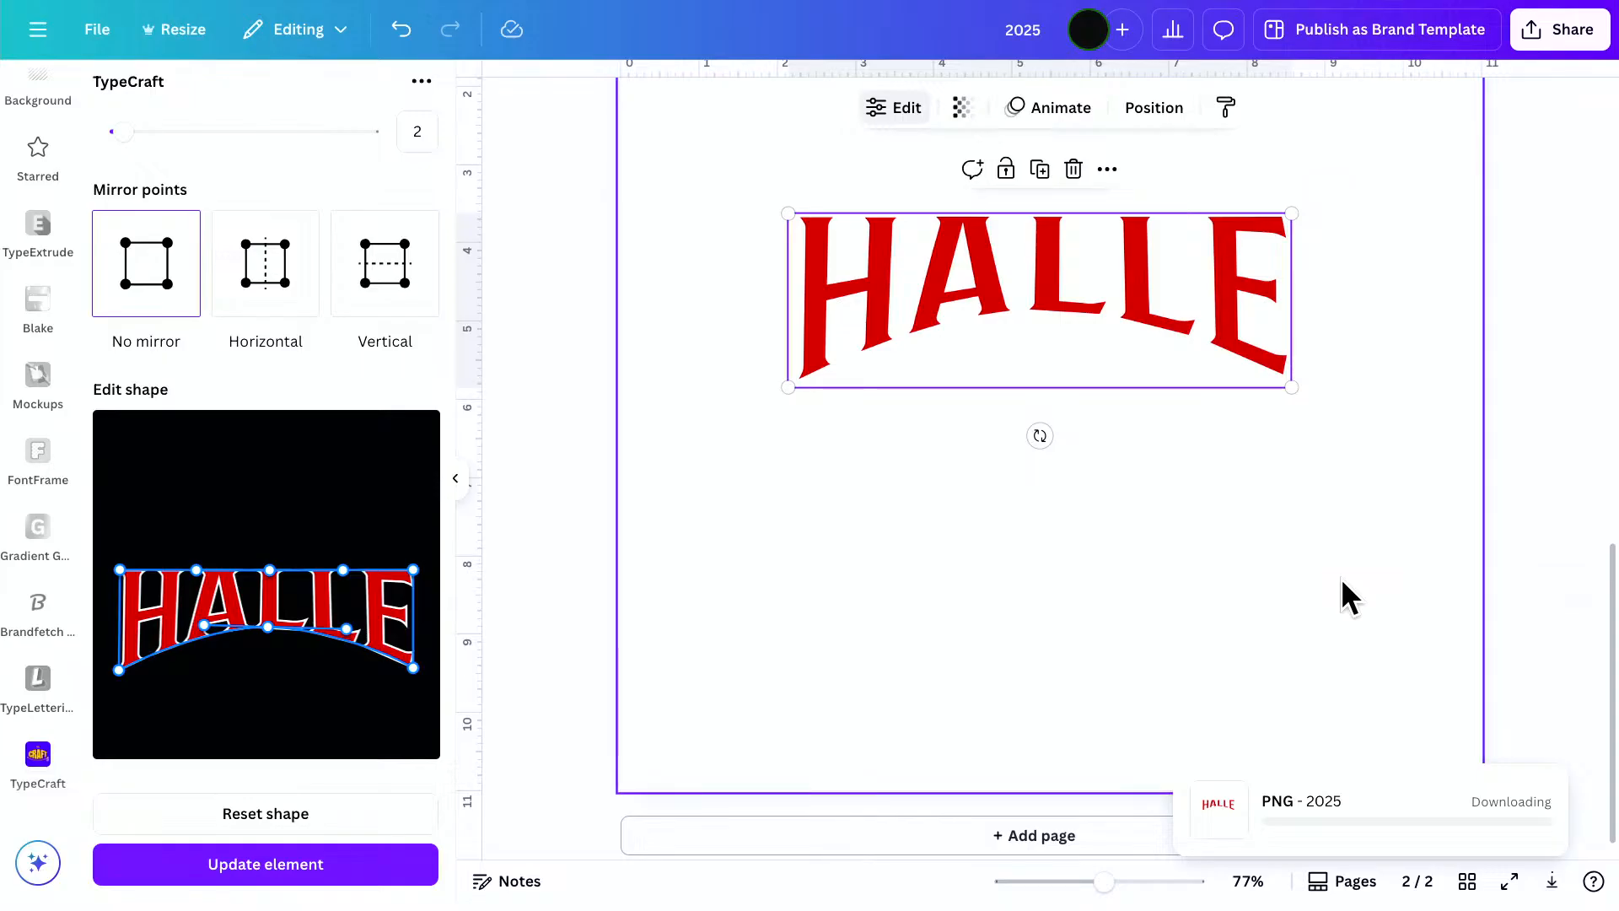
# Upload the downloaded 2025.png into the design's uploads
pyautogui.moveTo(1440, 10)
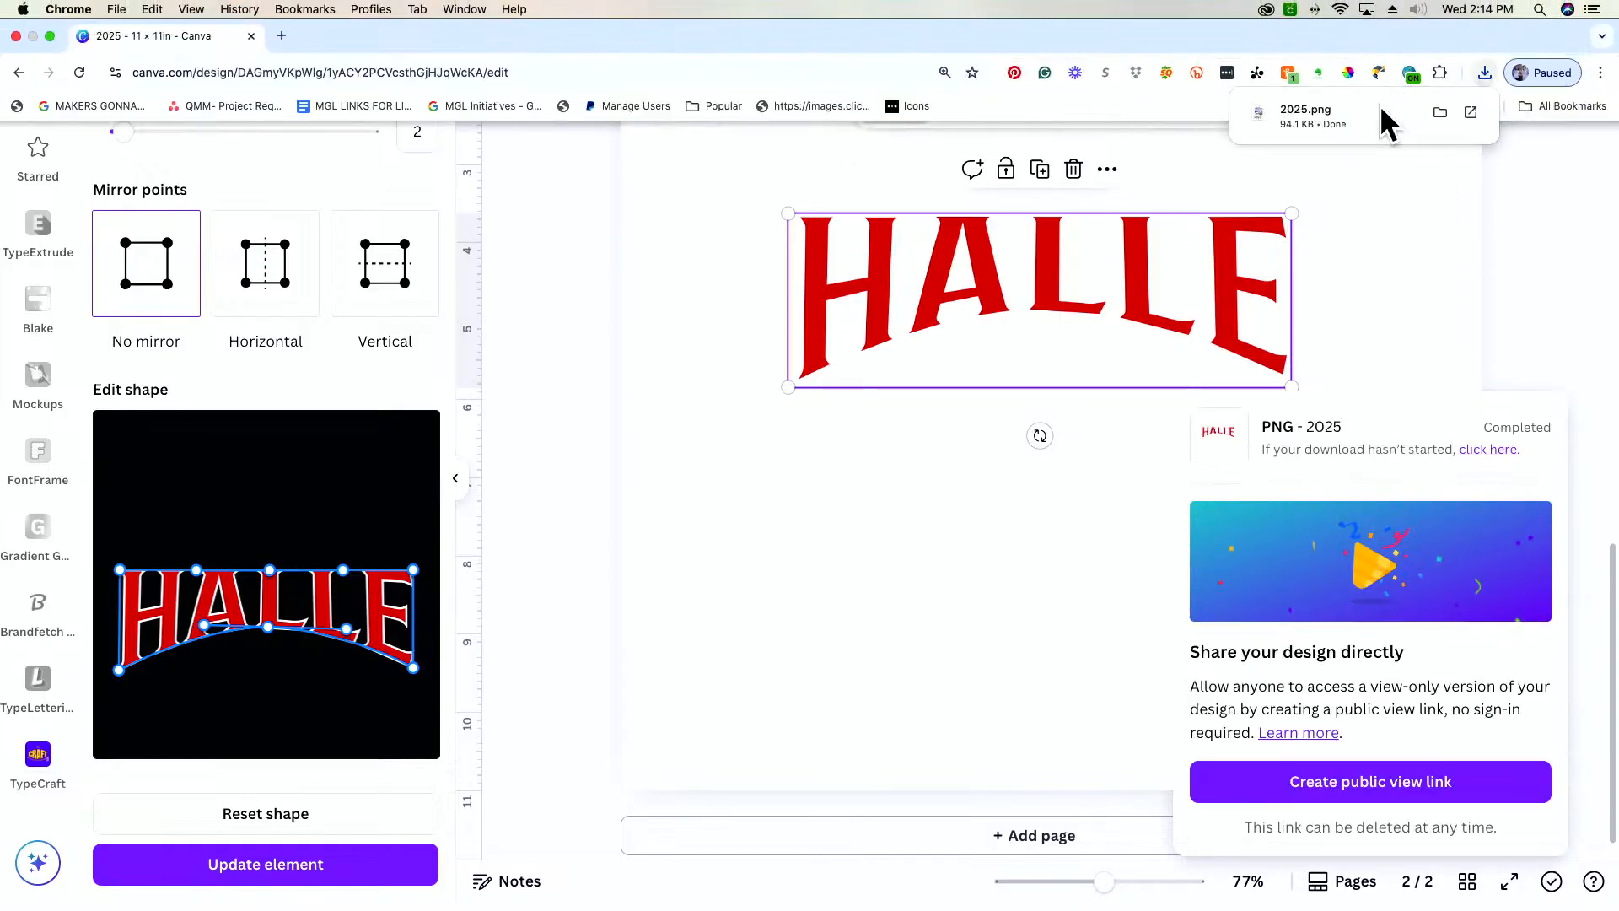
pyautogui.moveTo(1388, 123); pyautogui.dragTo(38, 474)
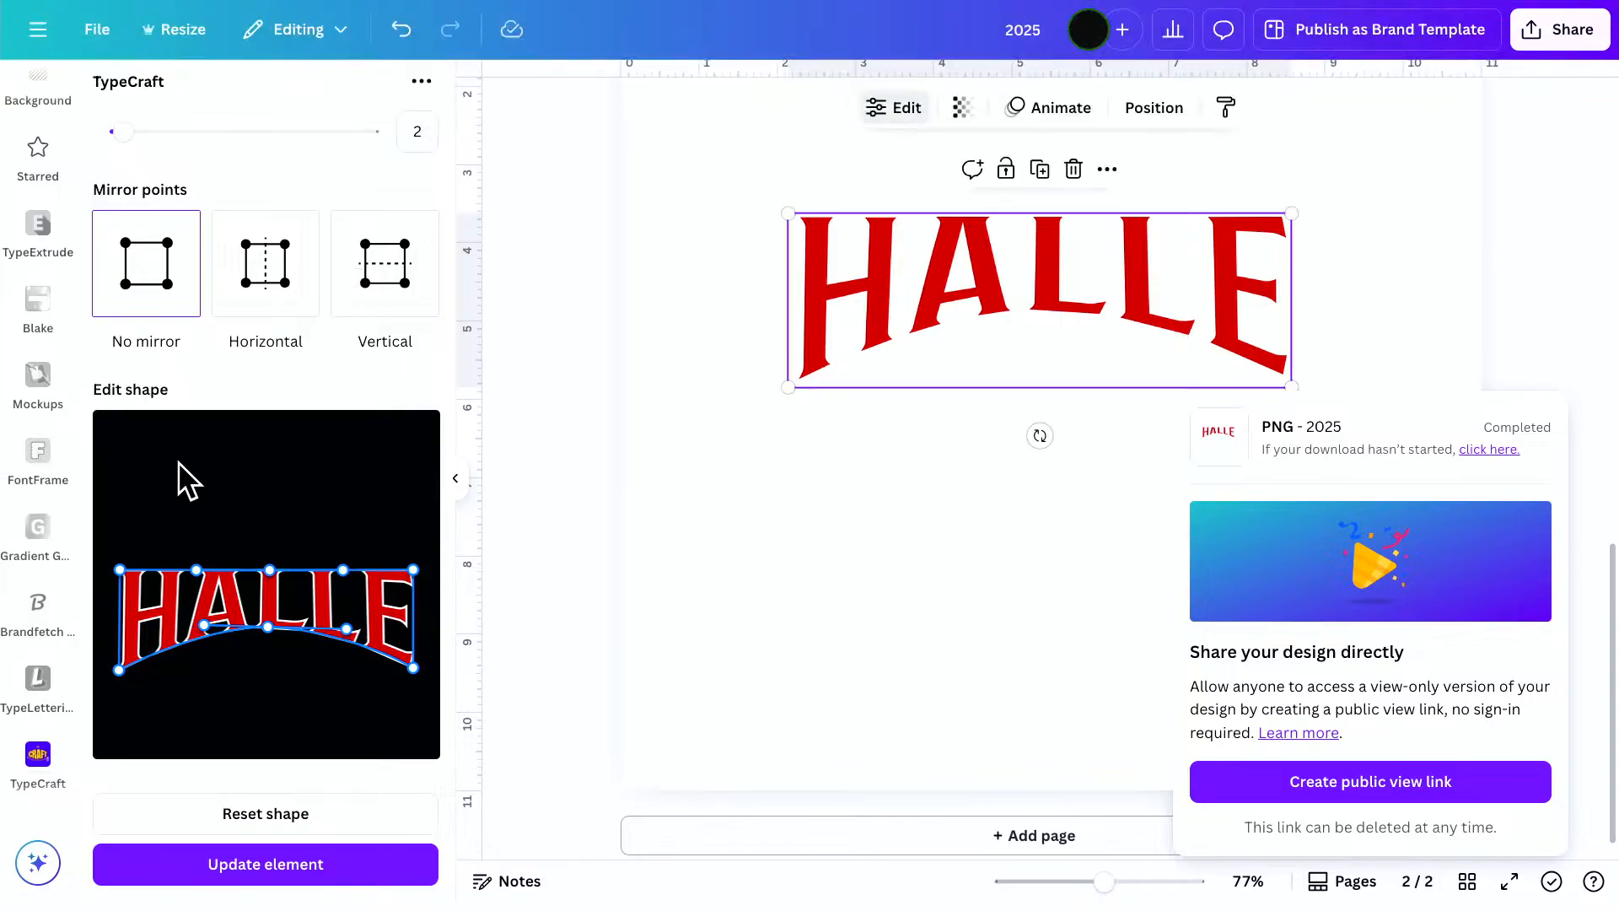
pyautogui.scroll(1, 35, 469)
pyautogui.scroll(10, 38, 474)
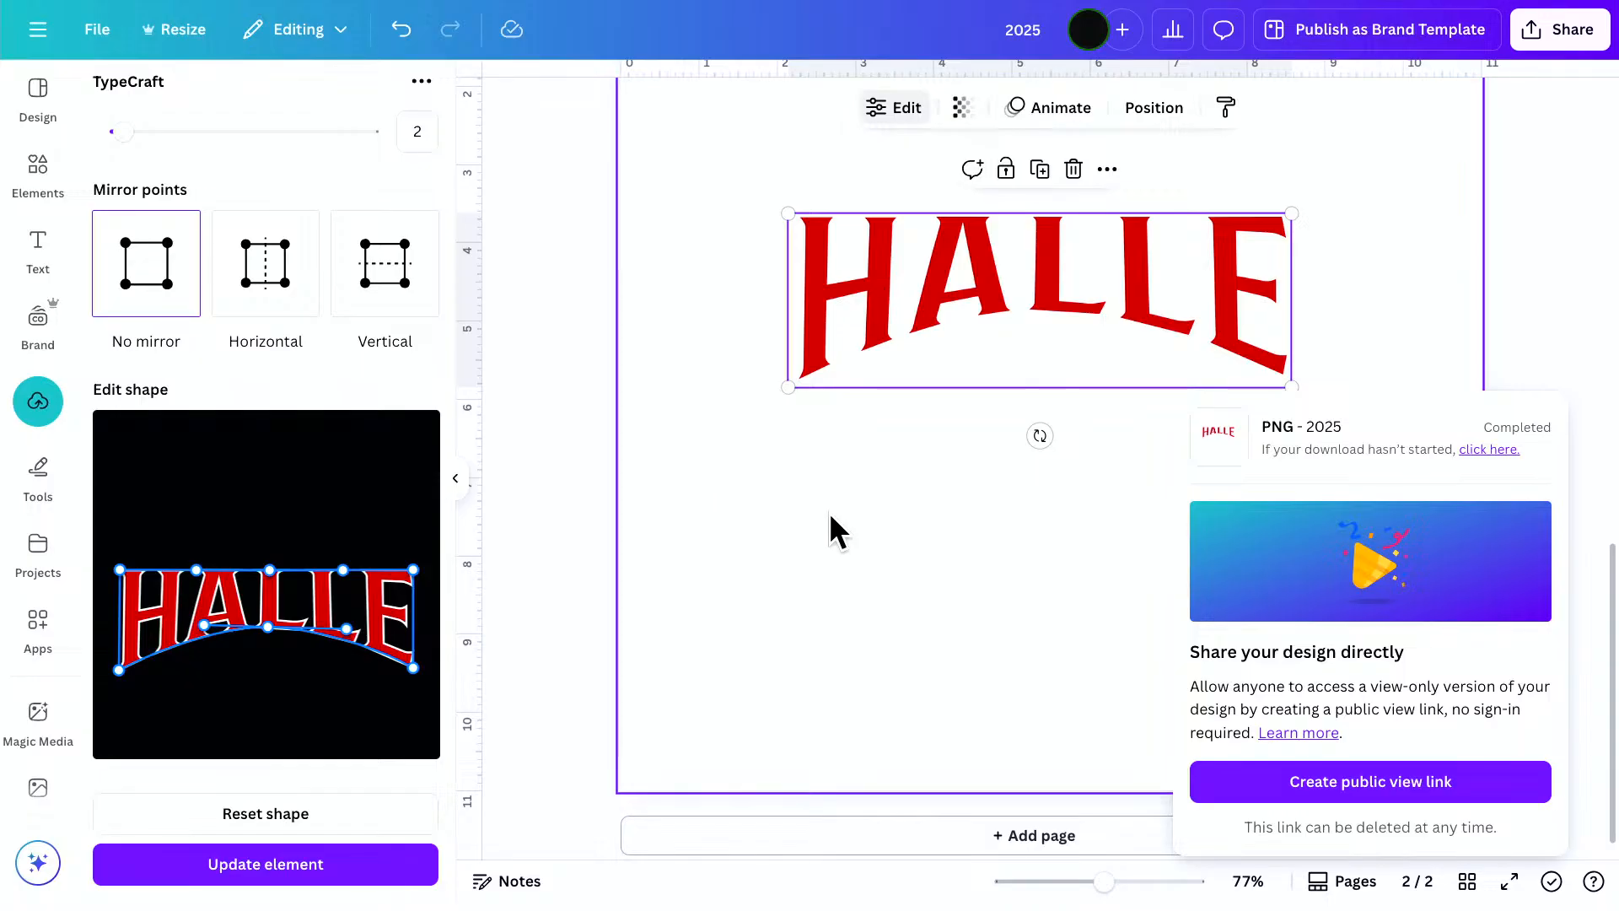
pyautogui.click(34, 424)
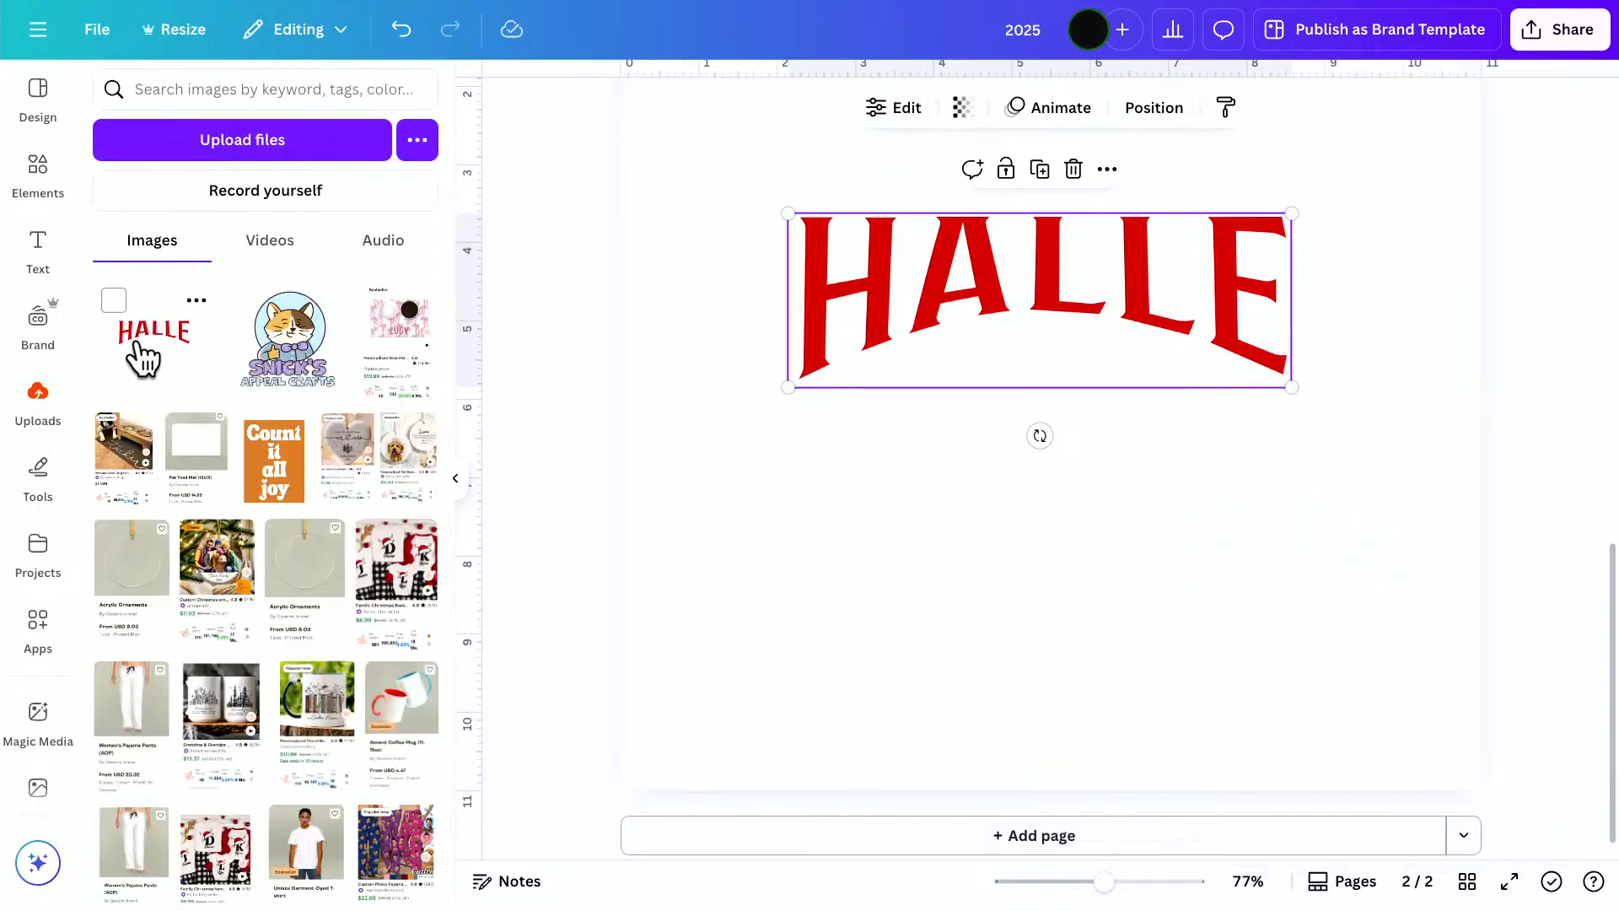
# Place the uploaded name image on page 2, delete the original arched name there, and center the image on the page
pyautogui.click(142, 345)
pyautogui.moveTo(1037, 312); pyautogui.dragTo(994, 535)
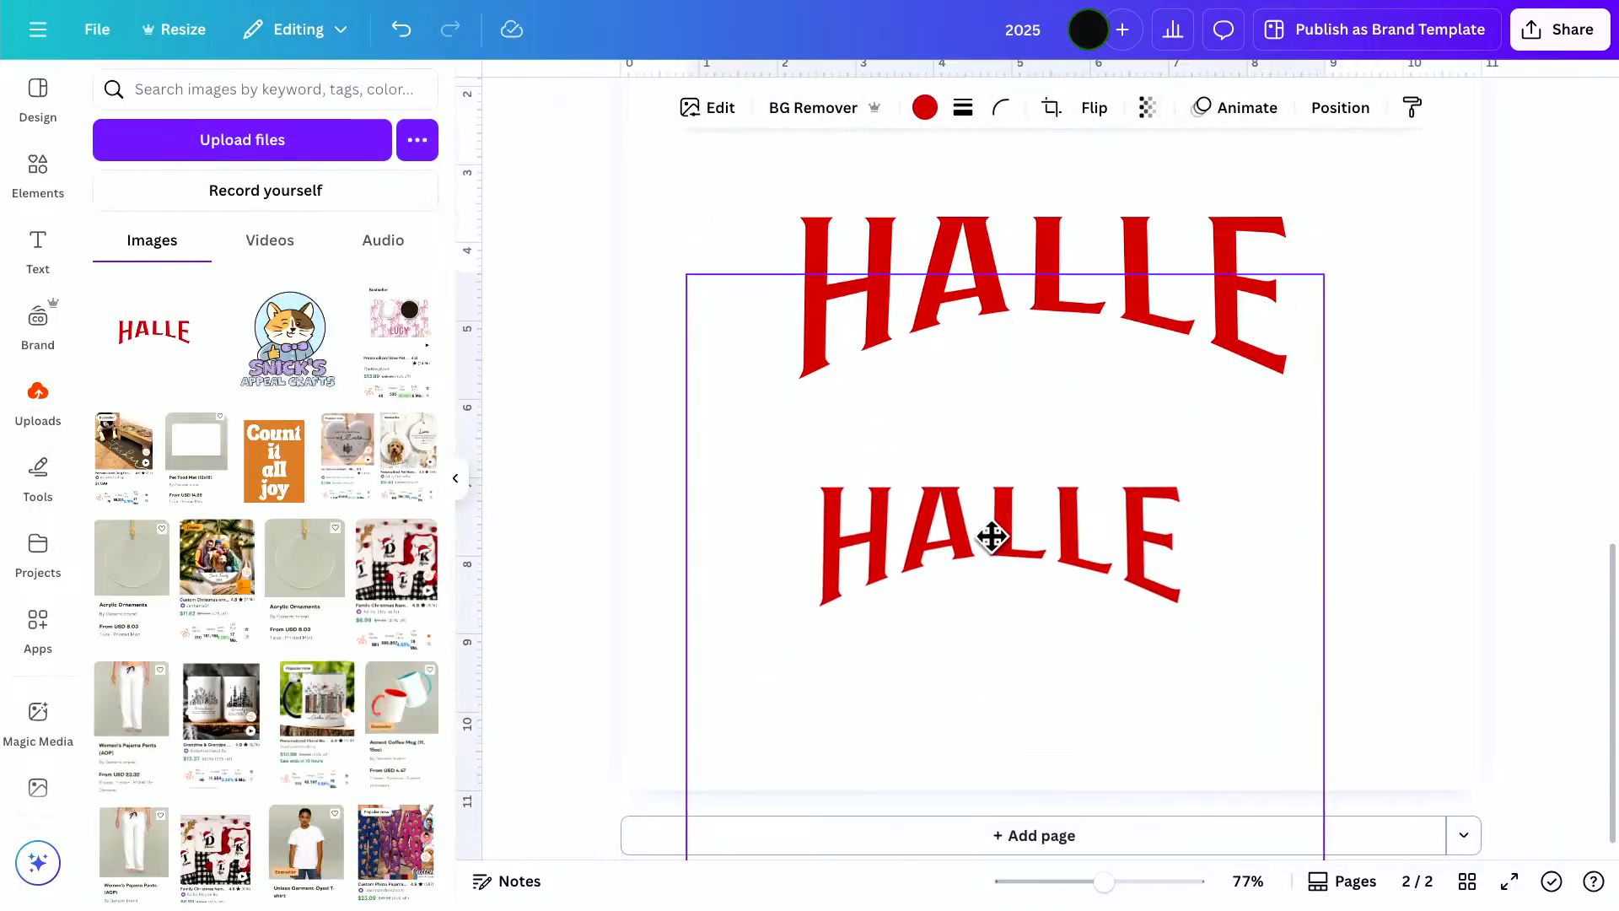
pyautogui.click(1256, 189)
pyautogui.press('Delete')
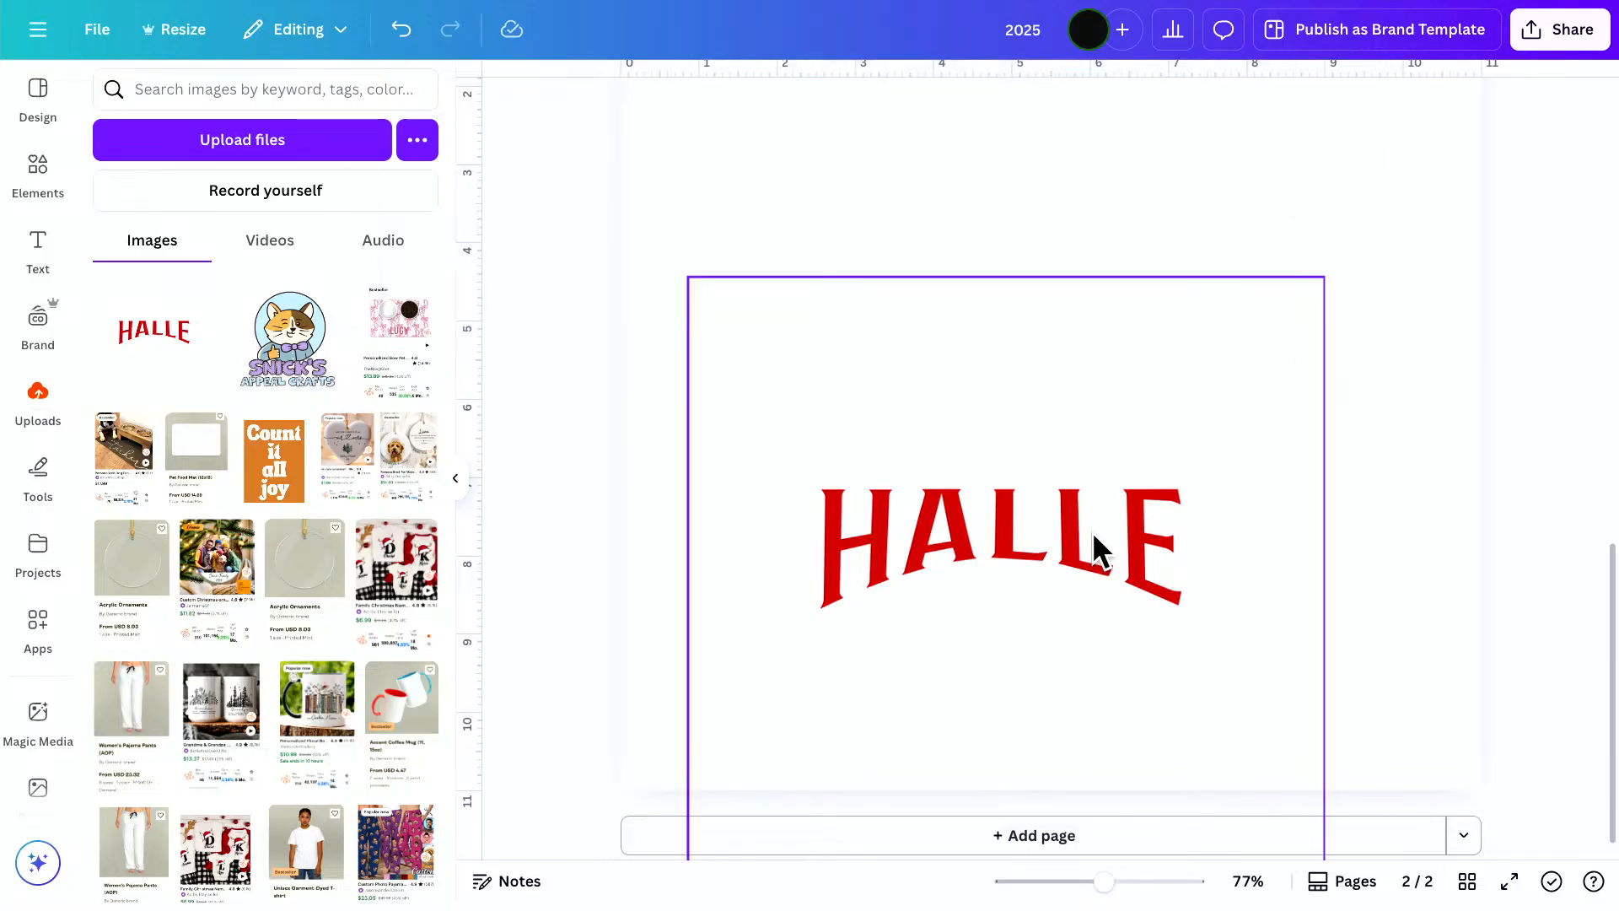
pyautogui.moveTo(1091, 531); pyautogui.dragTo(1130, 405)
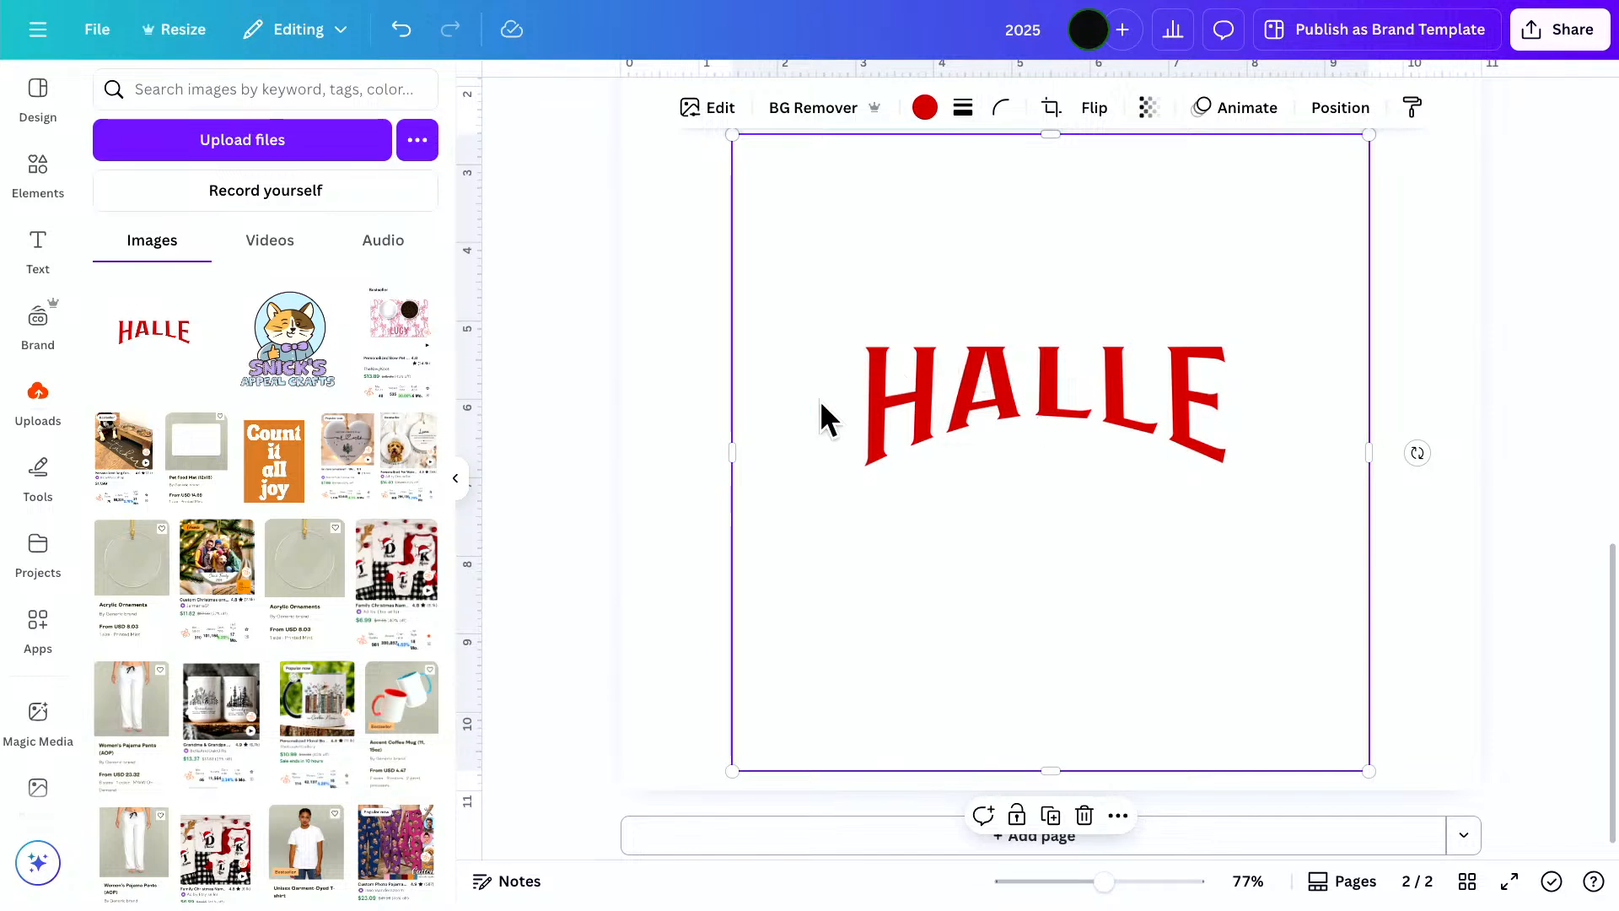
# Apply the Outline shadow effect to the name image in black and reduce the outline's size
pyautogui.click(697, 118)
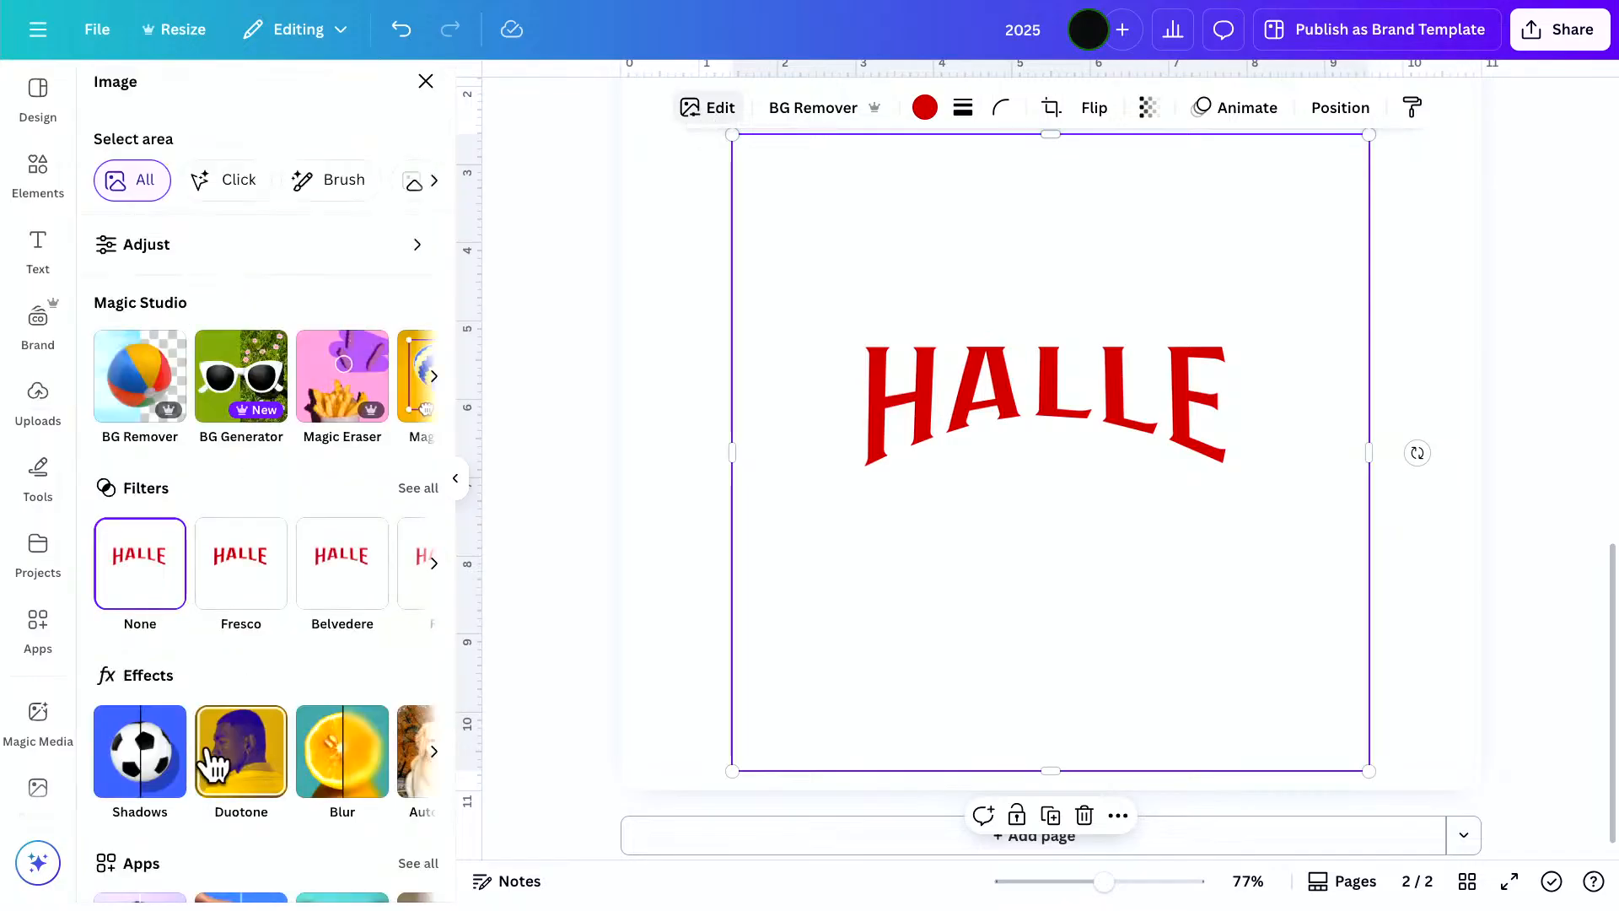
pyautogui.click(143, 759)
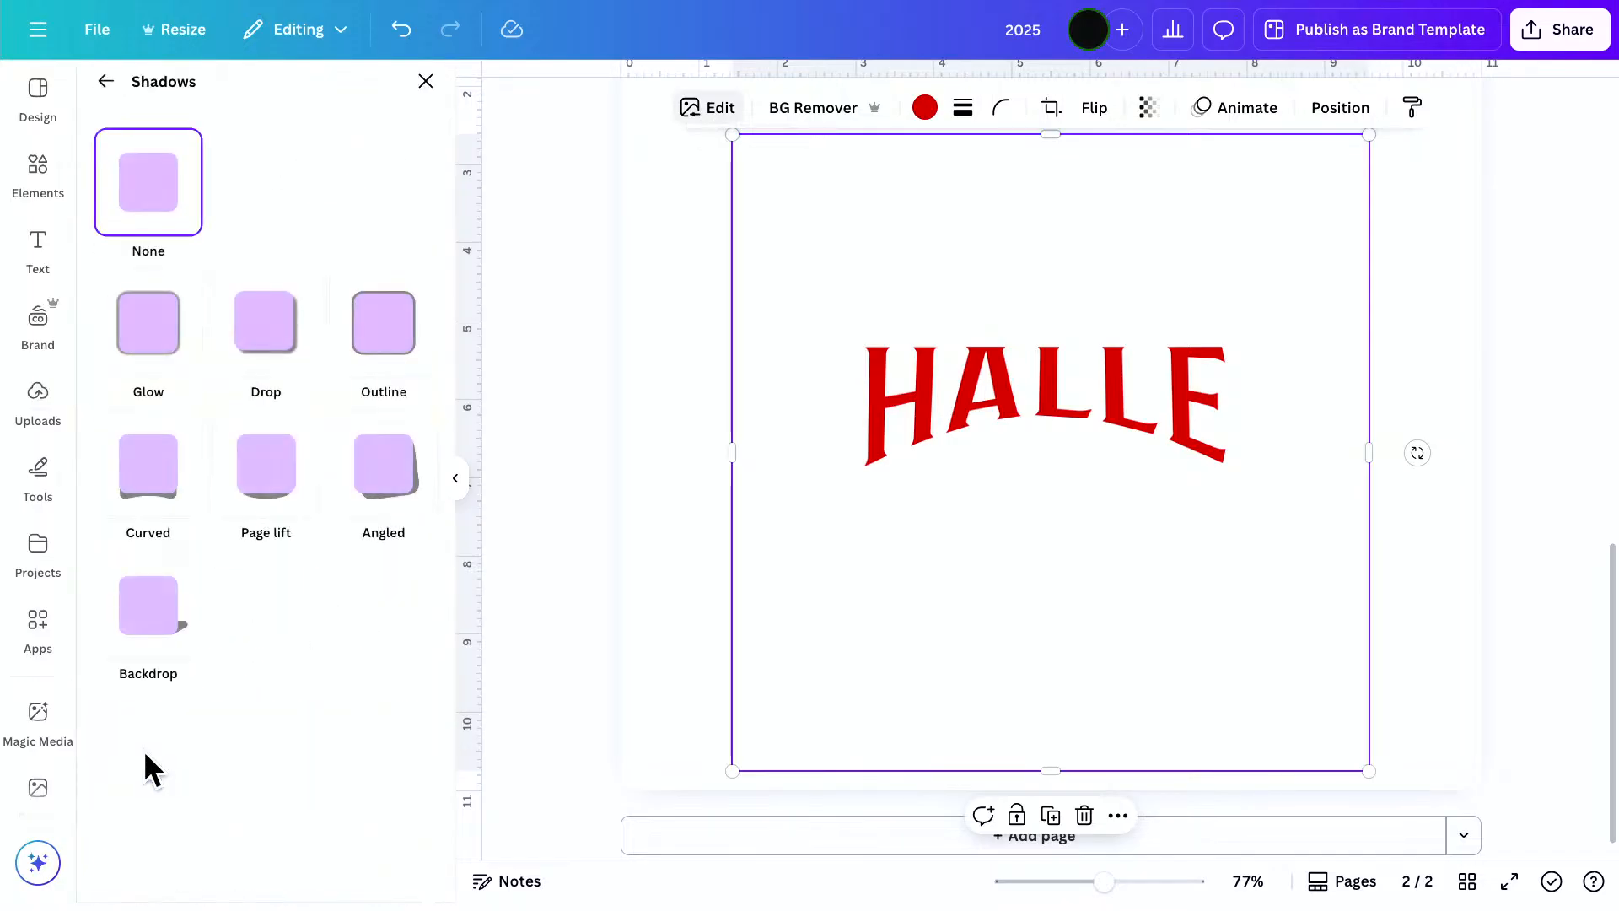
pyautogui.click(400, 348)
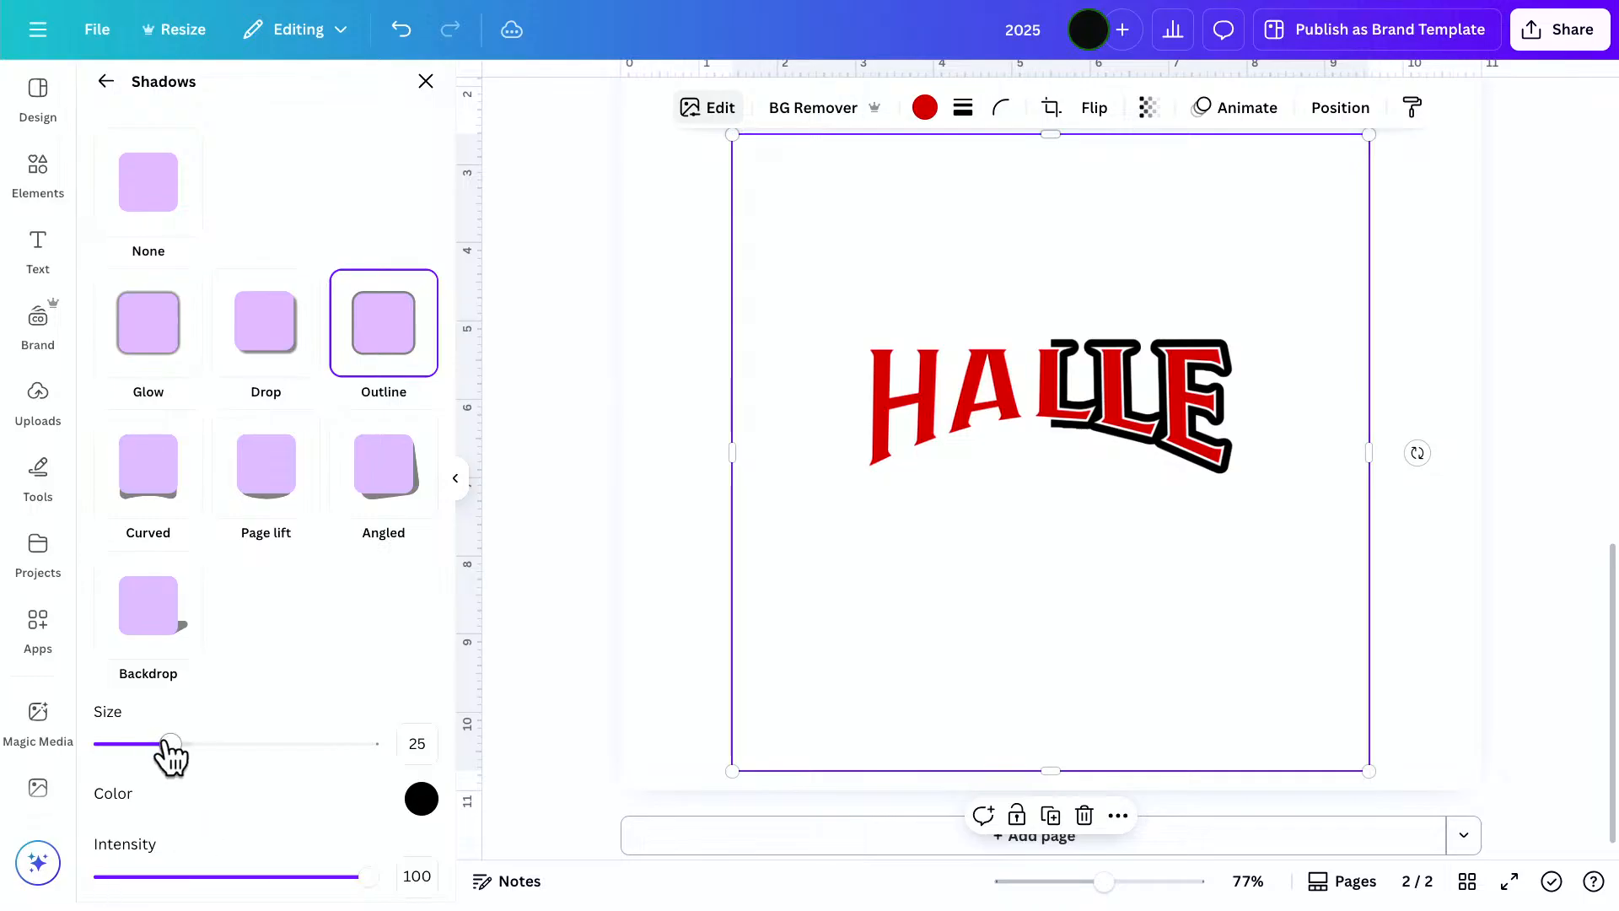
pyautogui.moveTo(168, 742); pyautogui.dragTo(134, 744)
pyautogui.click(638, 693)
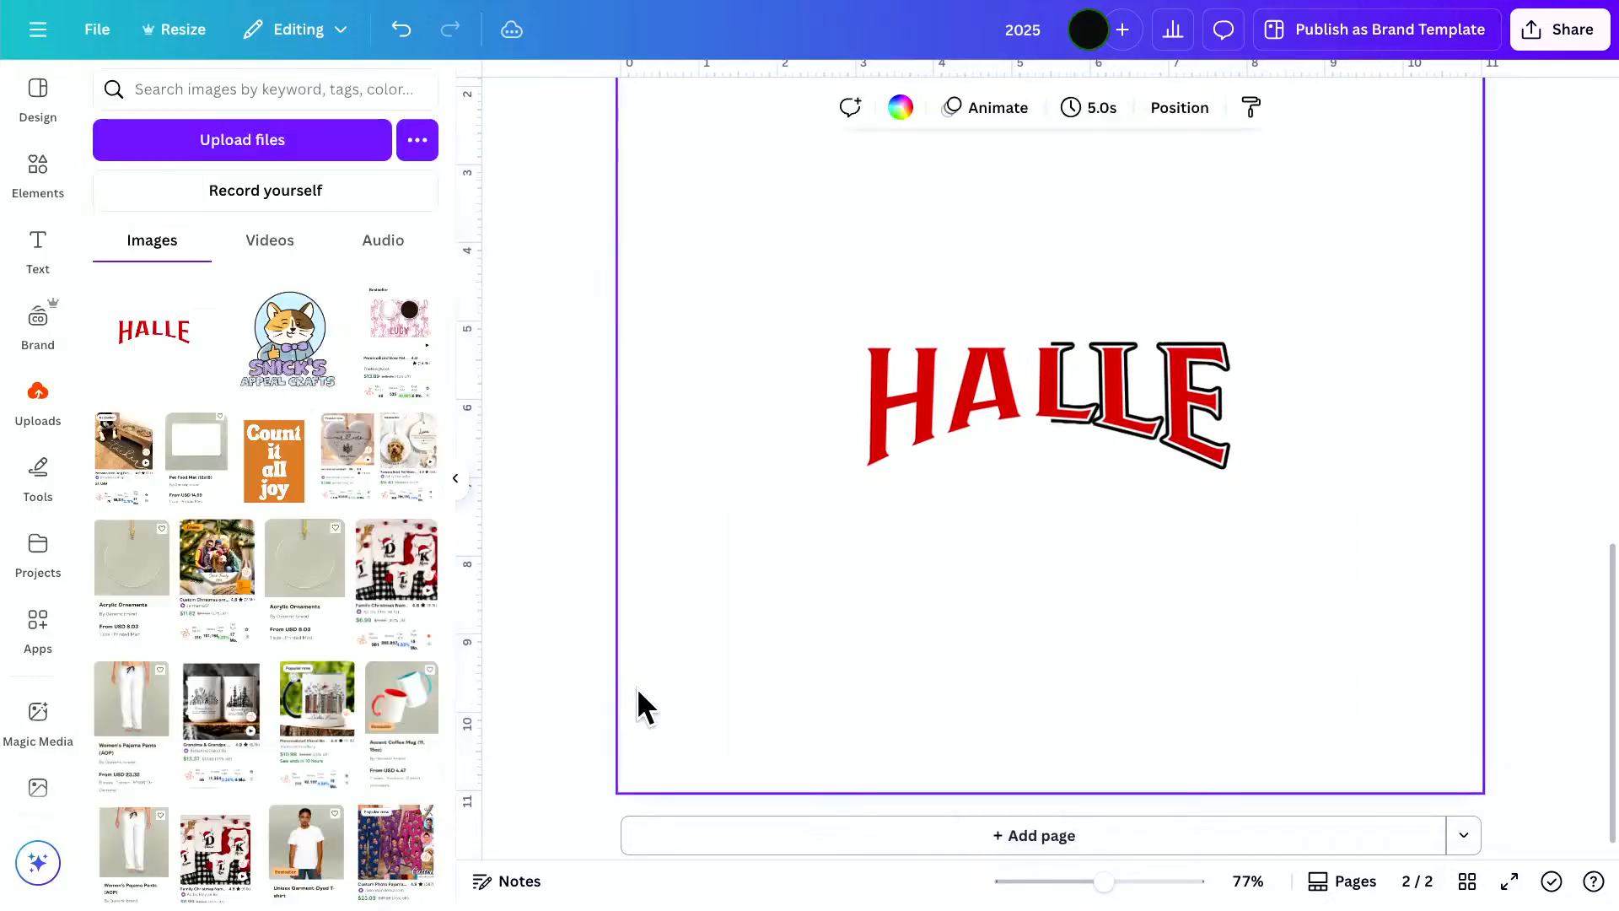
# Move the outlined name image from page 2 up onto the collage on page 1
pyautogui.moveTo(888, 488); pyautogui.dragTo(1010, 472)
pyautogui.scroll(5, 1012, 476)
pyautogui.moveTo(1089, 775); pyautogui.dragTo(1123, 489)
pyautogui.scroll(6, 1123, 491)
pyautogui.scroll(-3, 1011, 763)
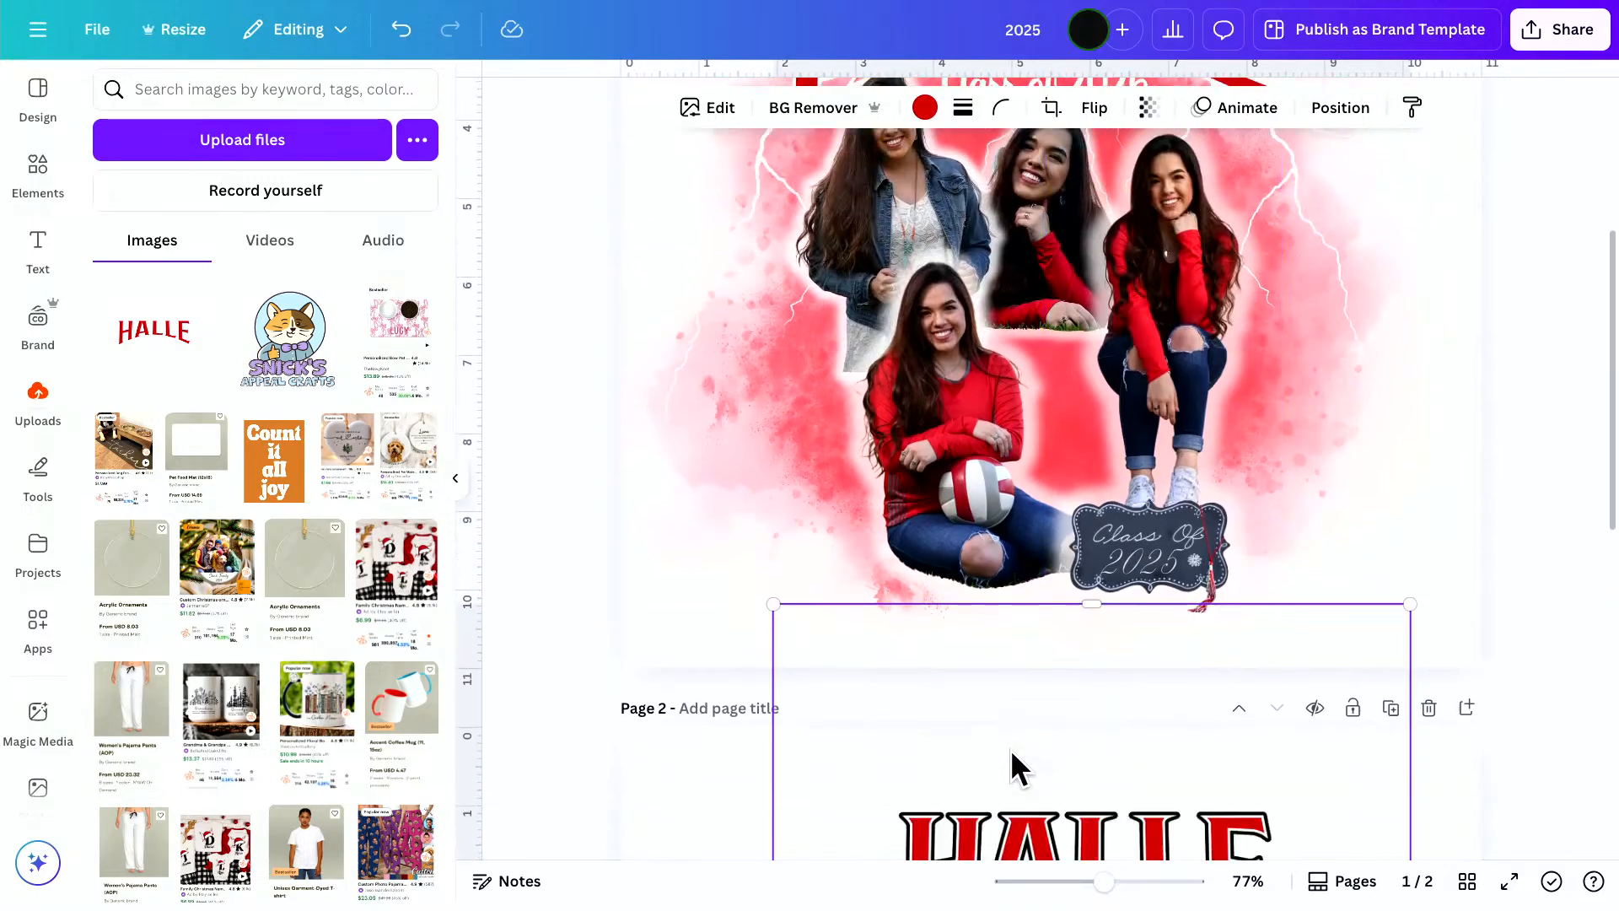
pyautogui.moveTo(1012, 763); pyautogui.dragTo(686, 290)
pyautogui.scroll(3, 705, 350)
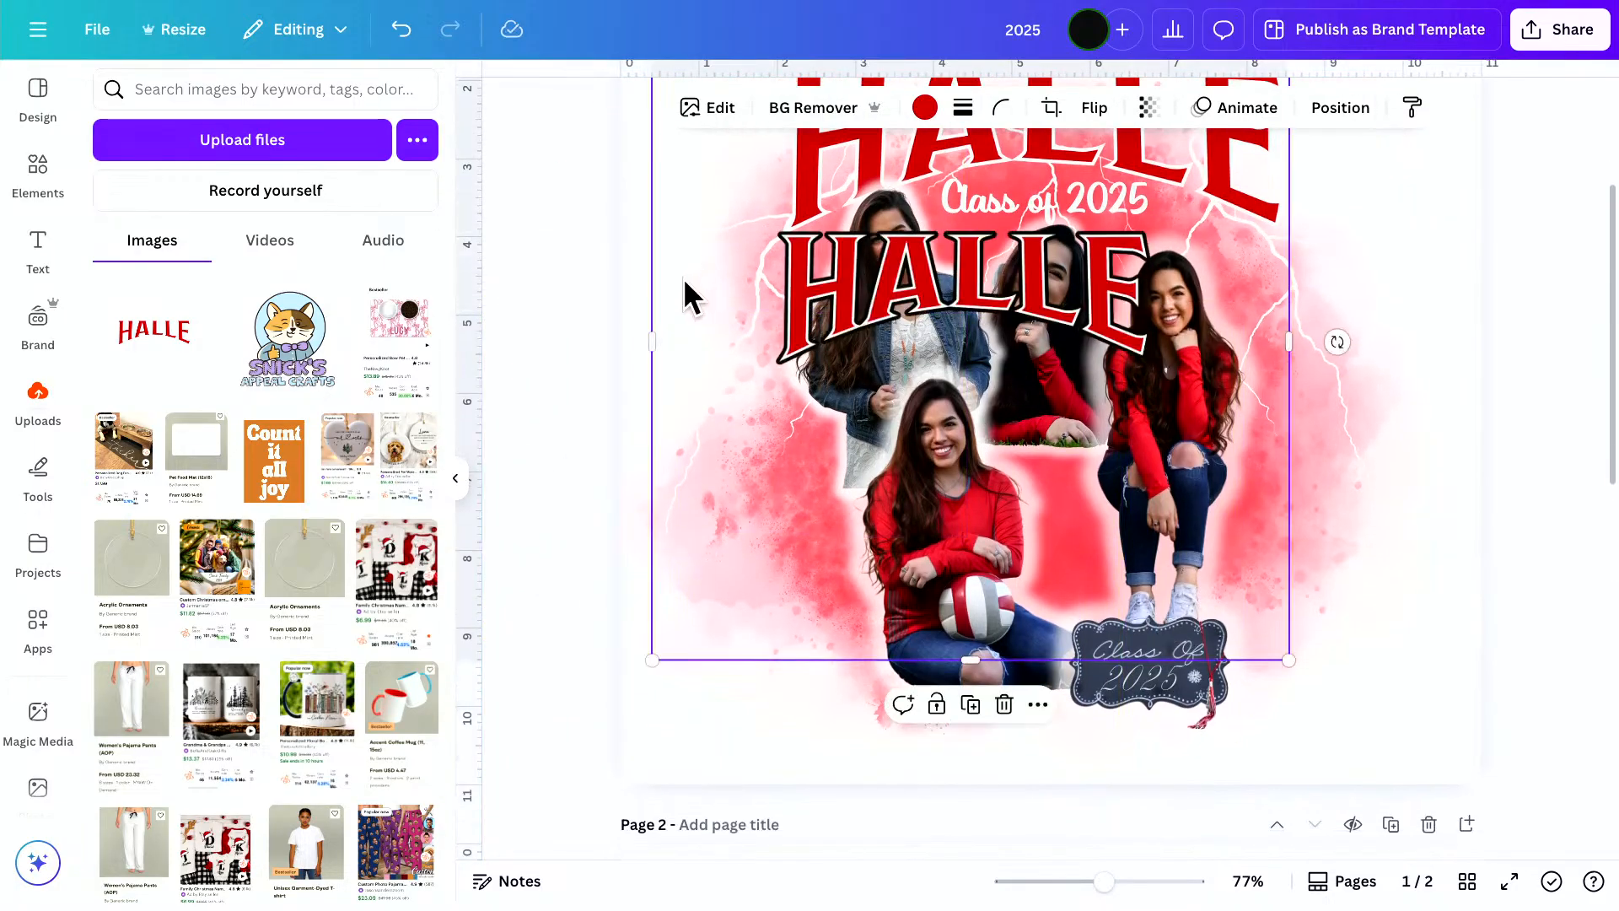
pyautogui.scroll(3, 686, 289)
# Delete the old arched name from the collage and put the outlined name image in its place above "Class of 2025"
pyautogui.moveTo(978, 518); pyautogui.dragTo(1343, 346)
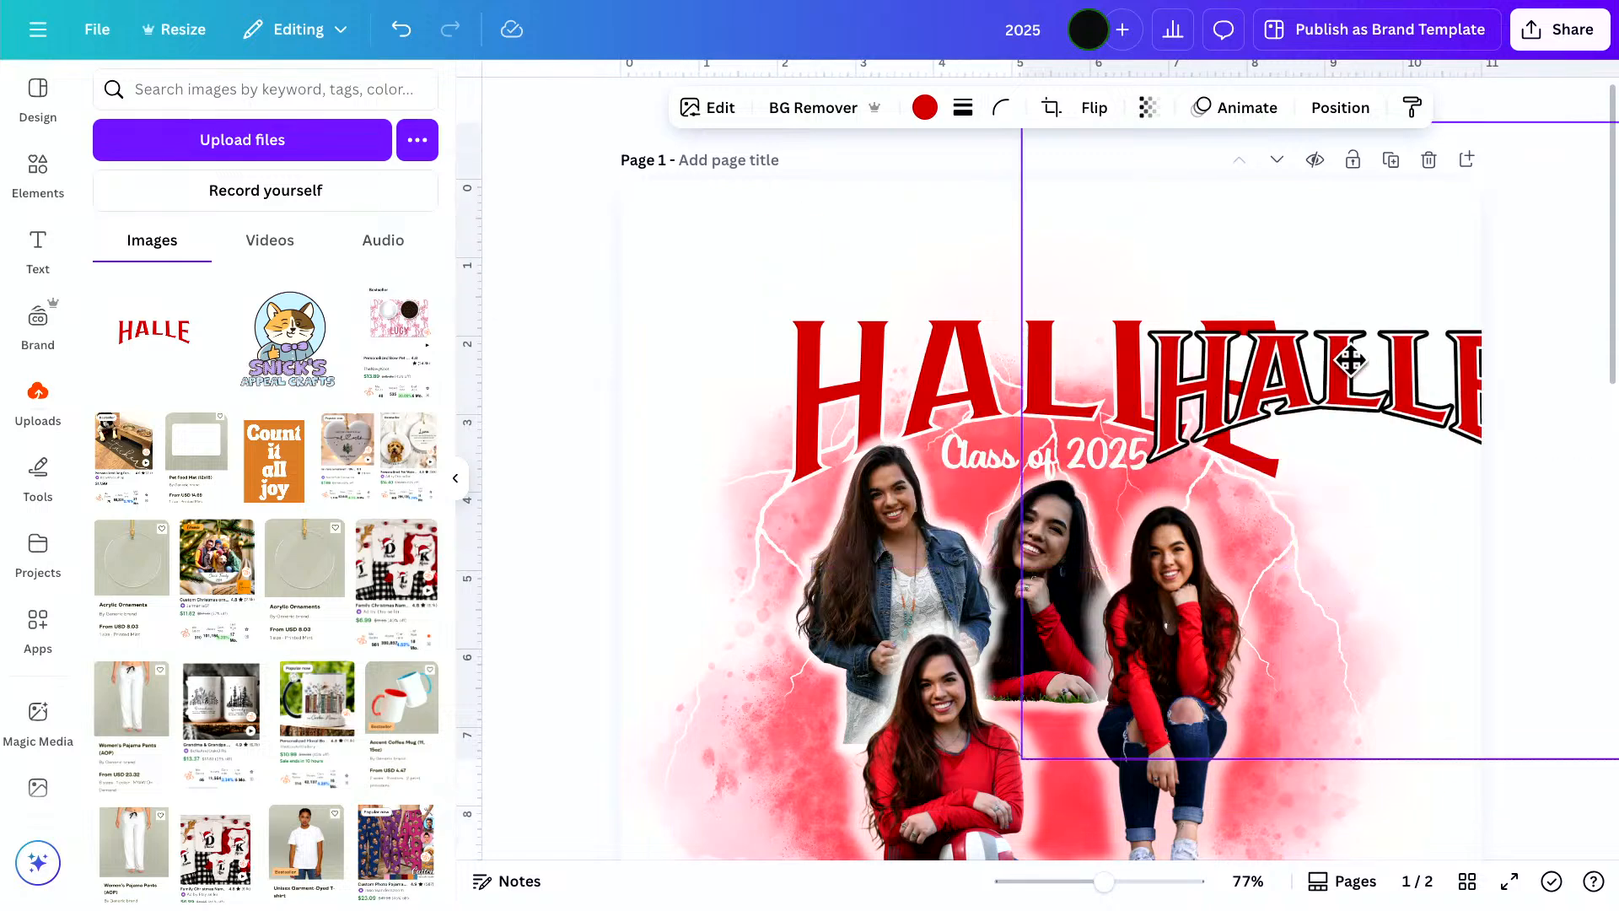
pyautogui.click(867, 365)
pyautogui.press('Delete')
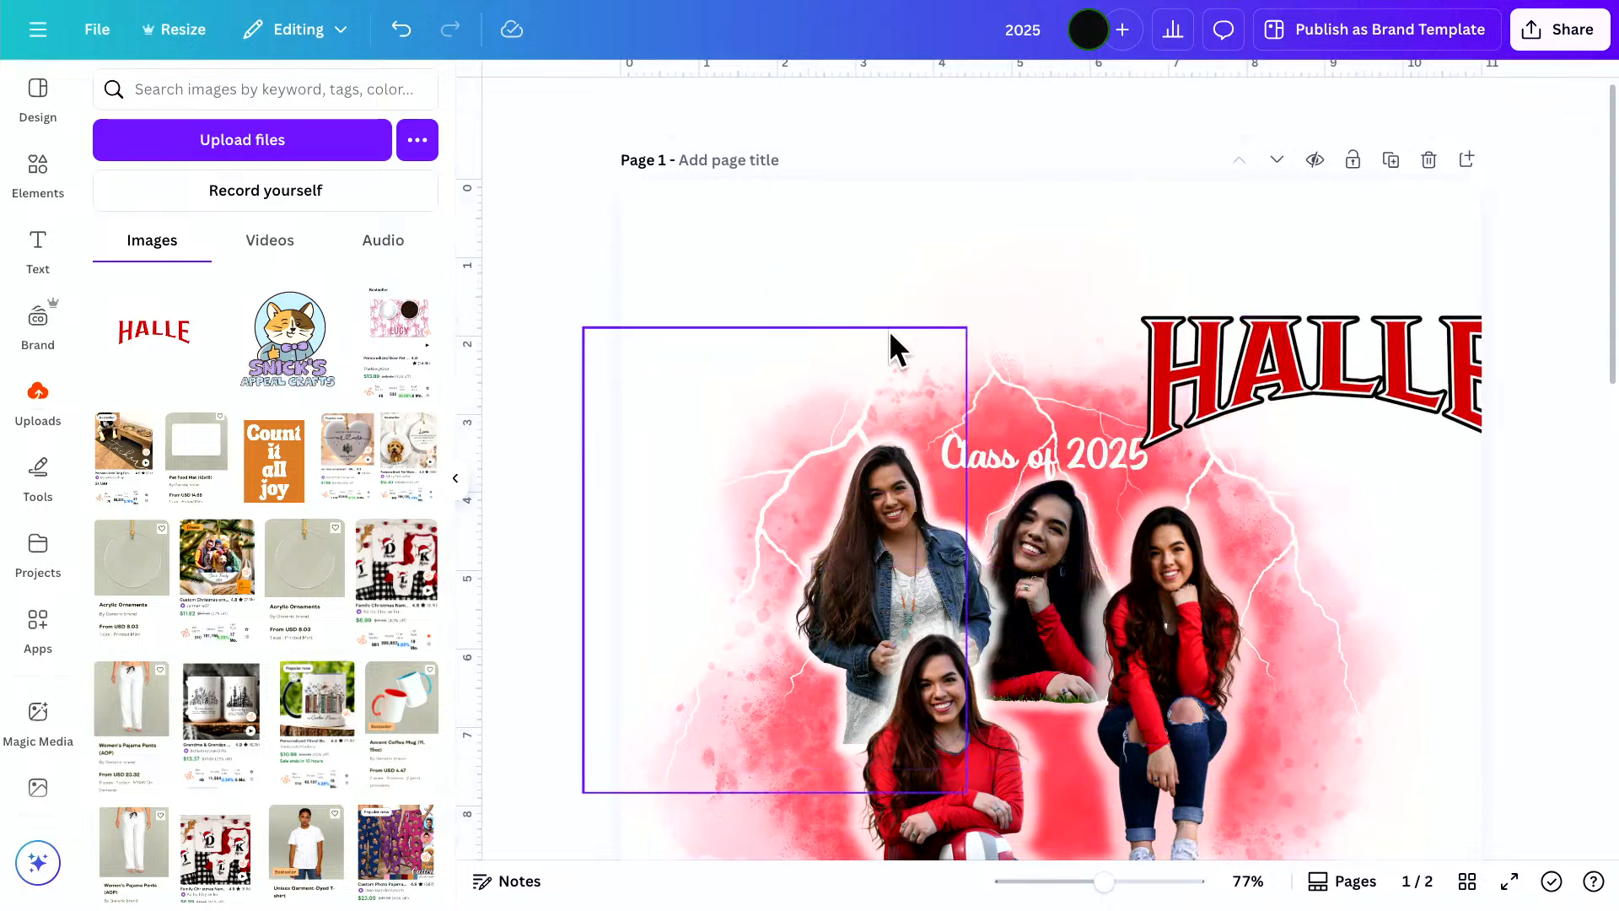
pyautogui.moveTo(1307, 377); pyautogui.dragTo(998, 390)
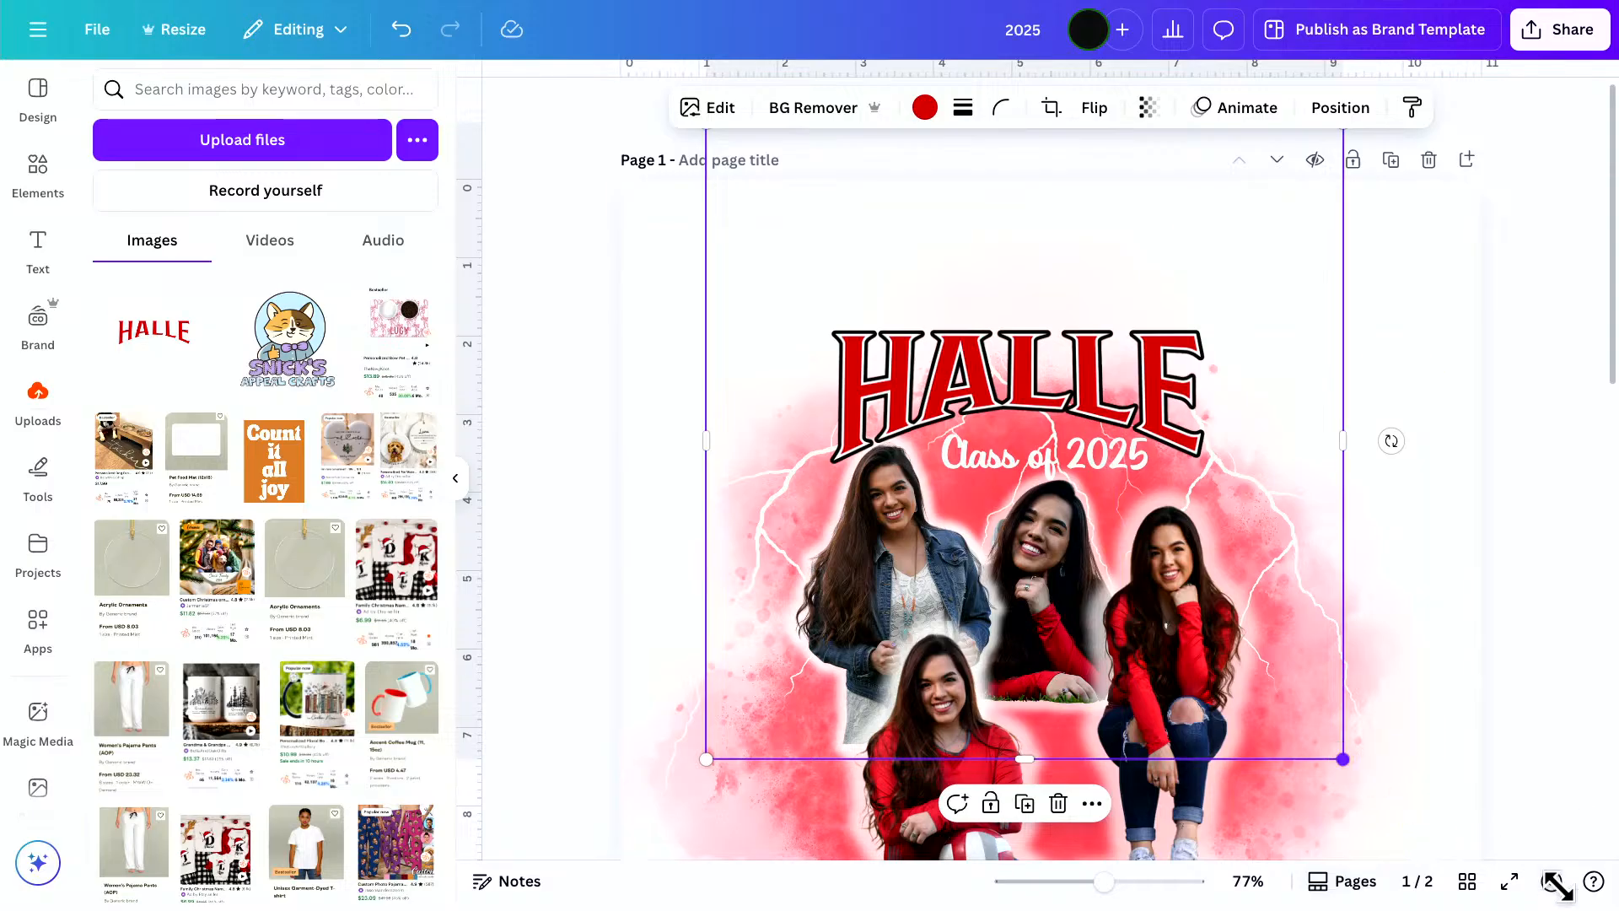
# Enlarge the outlined name image and center it over the "Class of 2025" line and the photos
pyautogui.moveTo(1342, 758); pyautogui.dragTo(1420, 834)
pyautogui.moveTo(1135, 381)
pyautogui.mouseDown()
pyautogui.moveTo(1102, 333)
pyautogui.moveTo(1118, 355)
pyautogui.mouseUp()
pyautogui.moveTo(1402, 810); pyautogui.dragTo(1438, 843)
pyautogui.moveTo(1147, 391); pyautogui.dragTo(1144, 371)
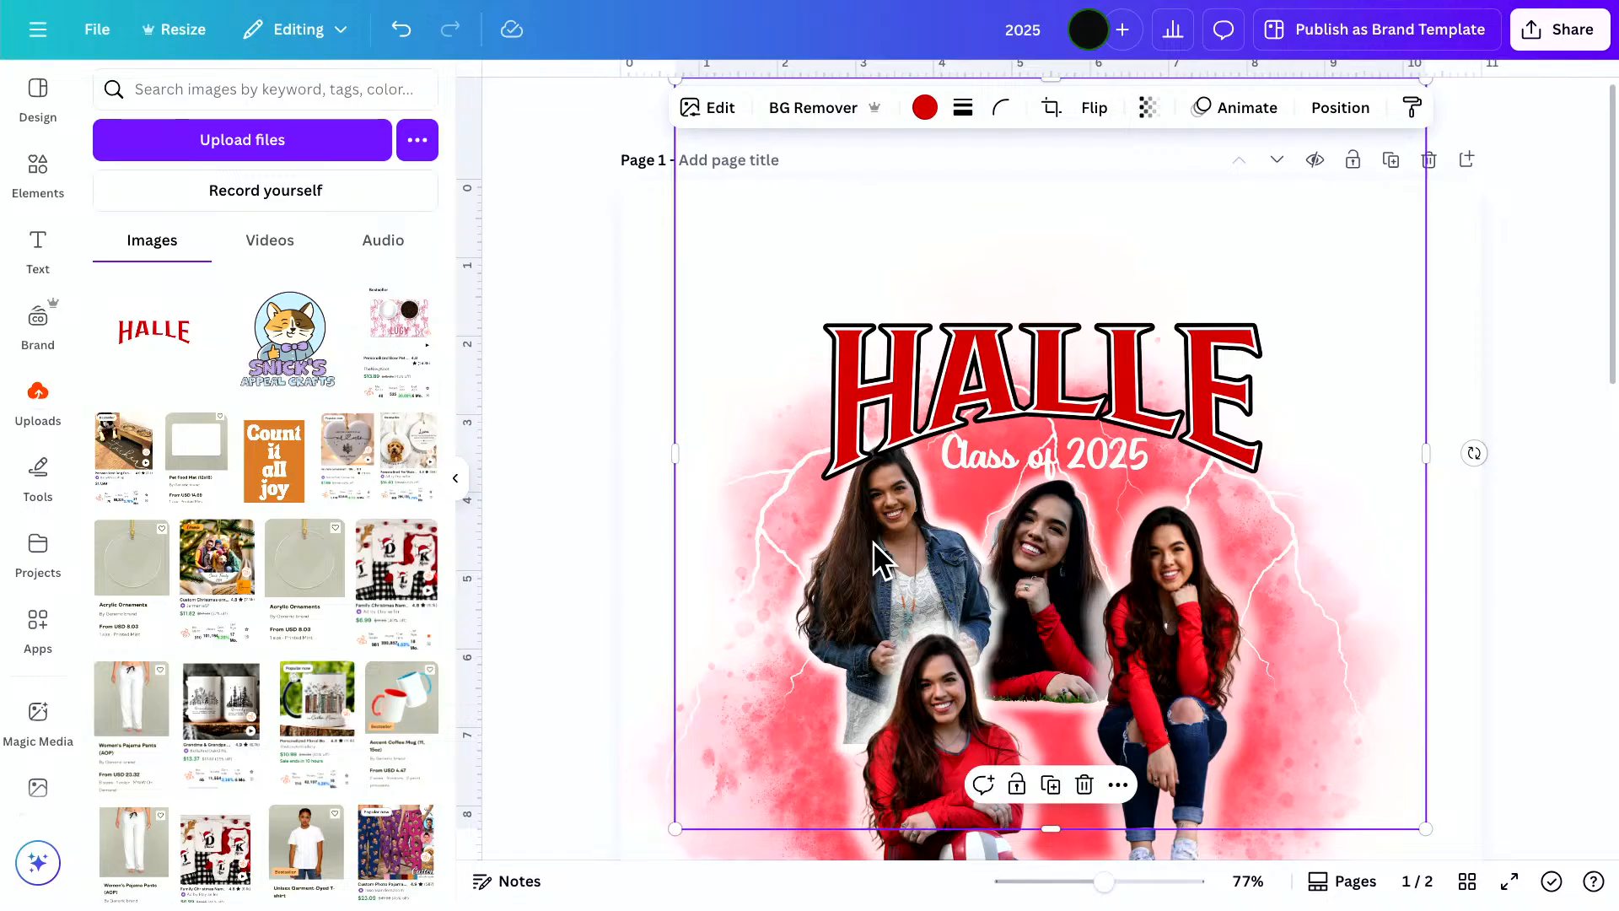
pyautogui.click(1510, 635)
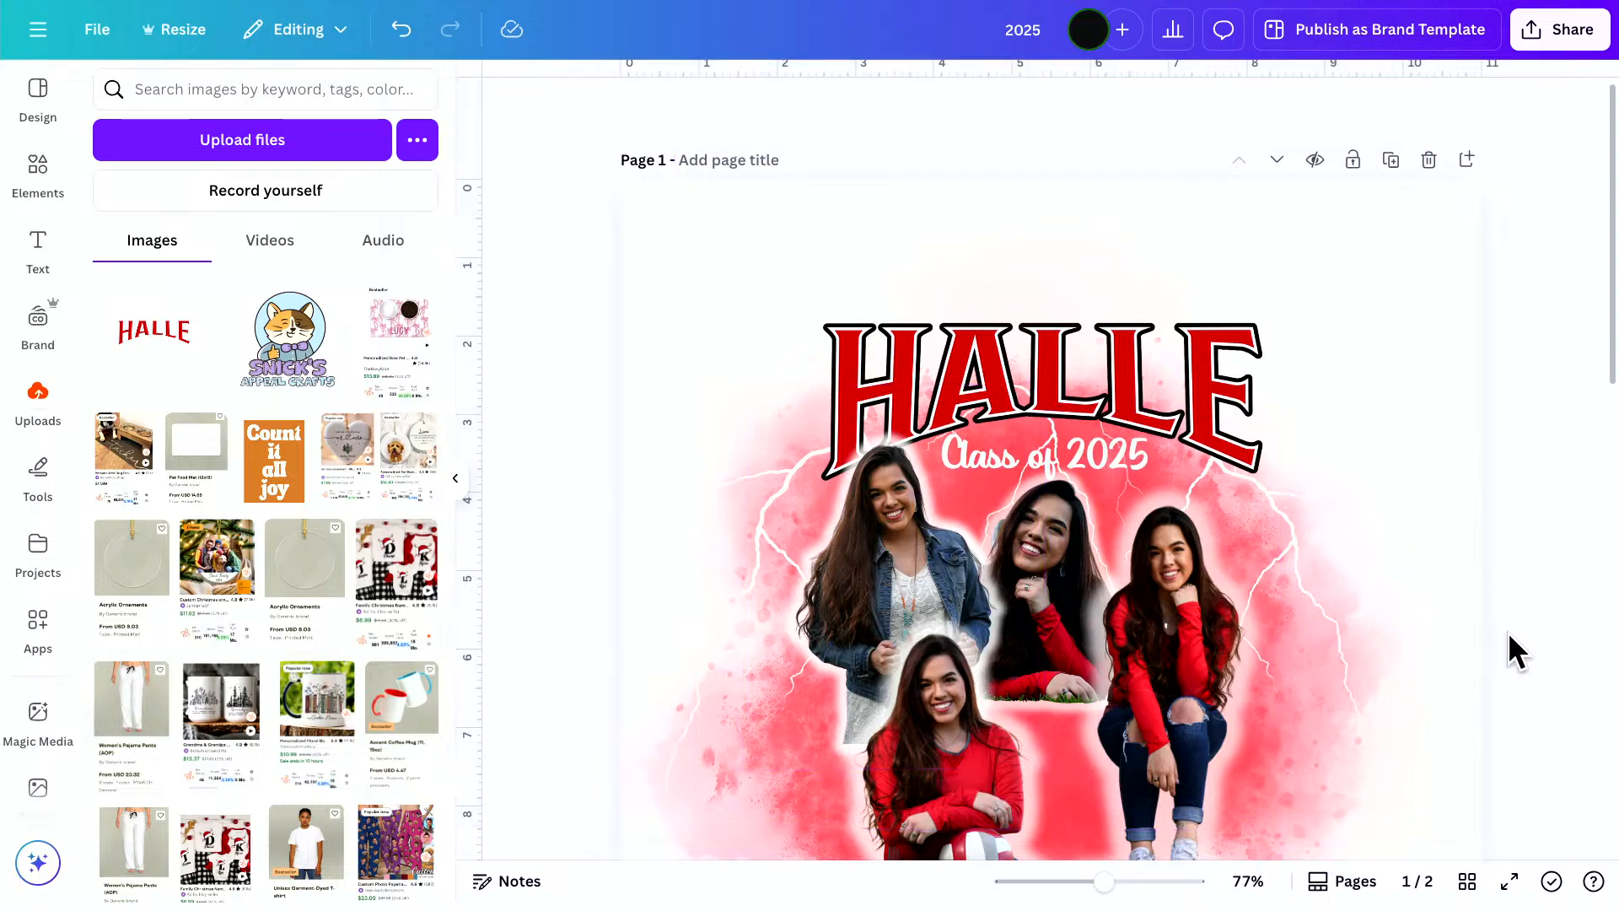
# Search the graphics elements for "sparkles"
pyautogui.scroll(-1, 1518, 628)
pyautogui.scroll(-1, 1543, 628)
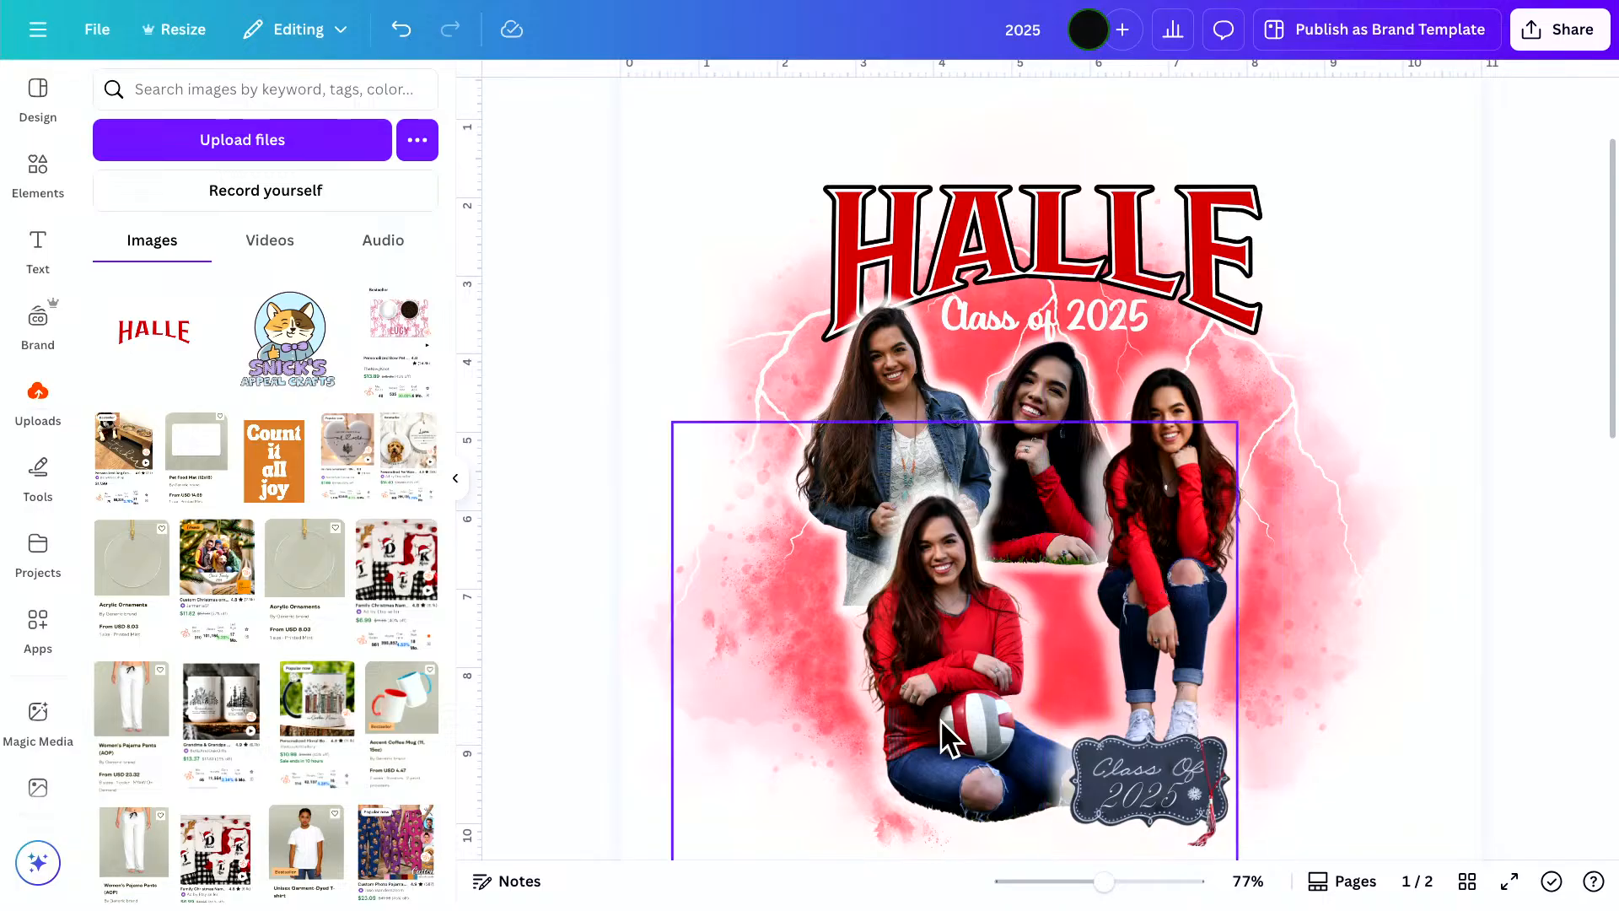
pyautogui.click(40, 173)
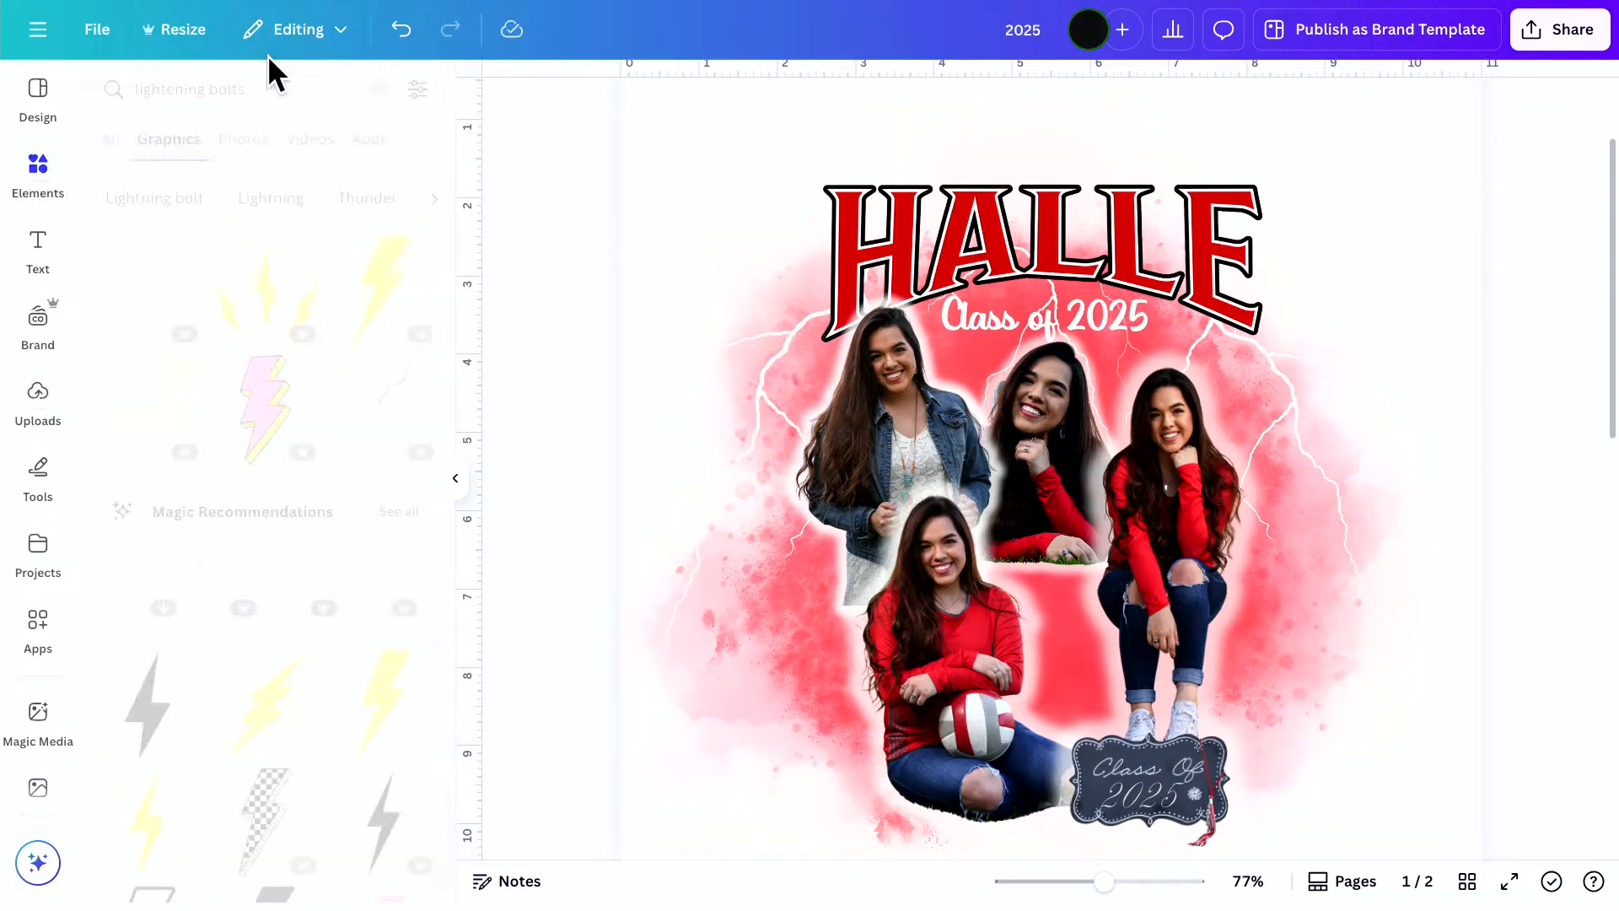
pyautogui.click(248, 87)
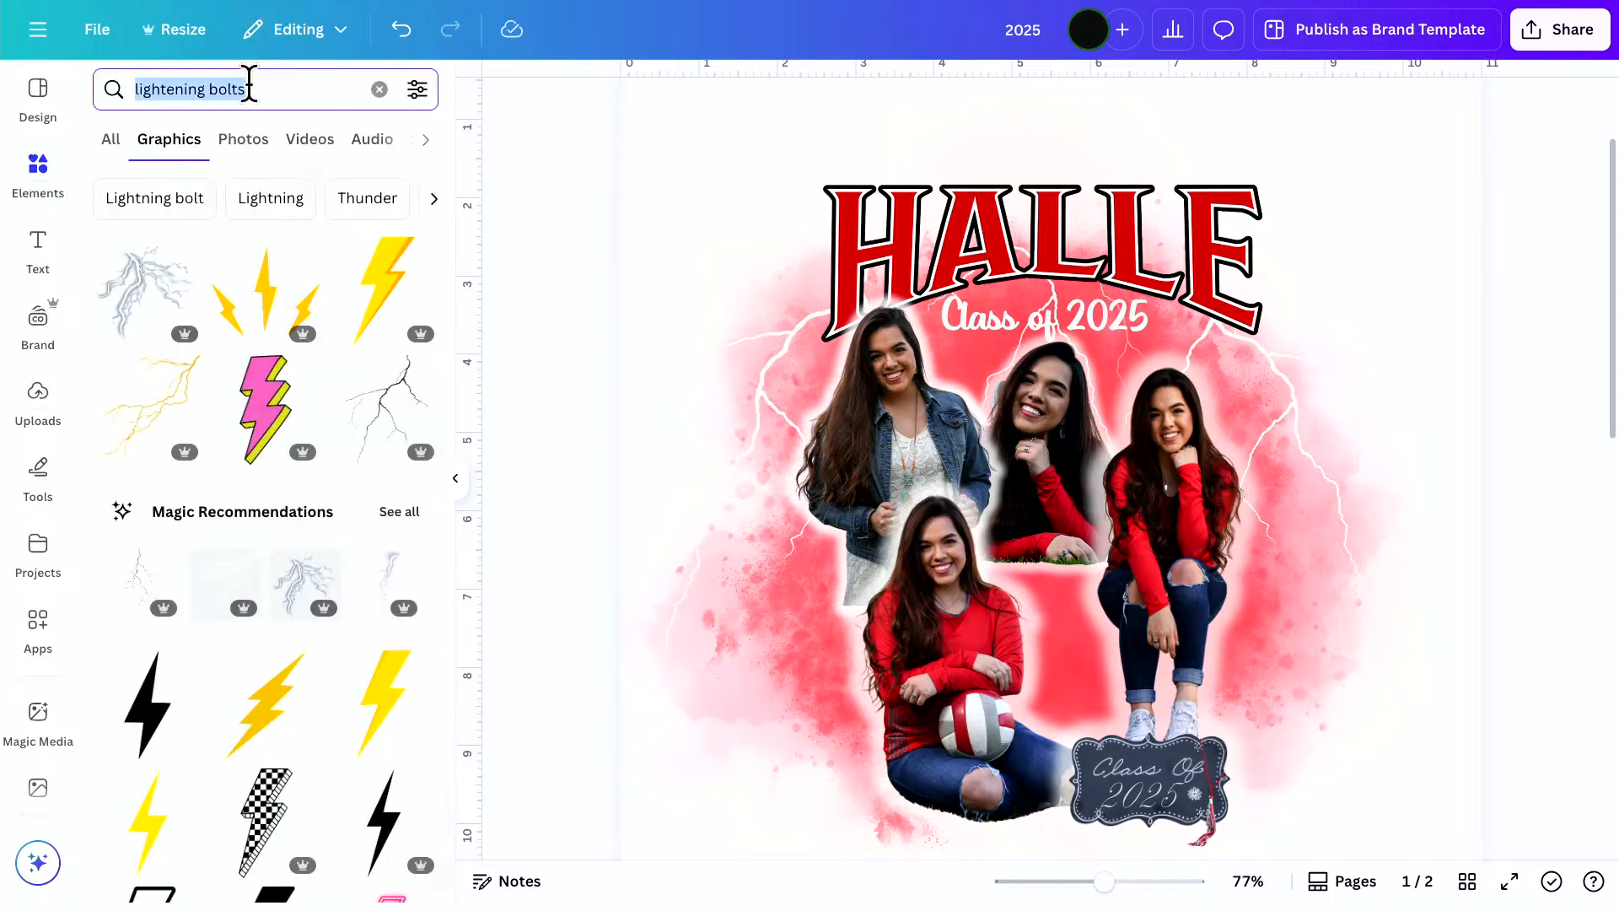
pyautogui.write('sparkles')
pyautogui.press('Return')
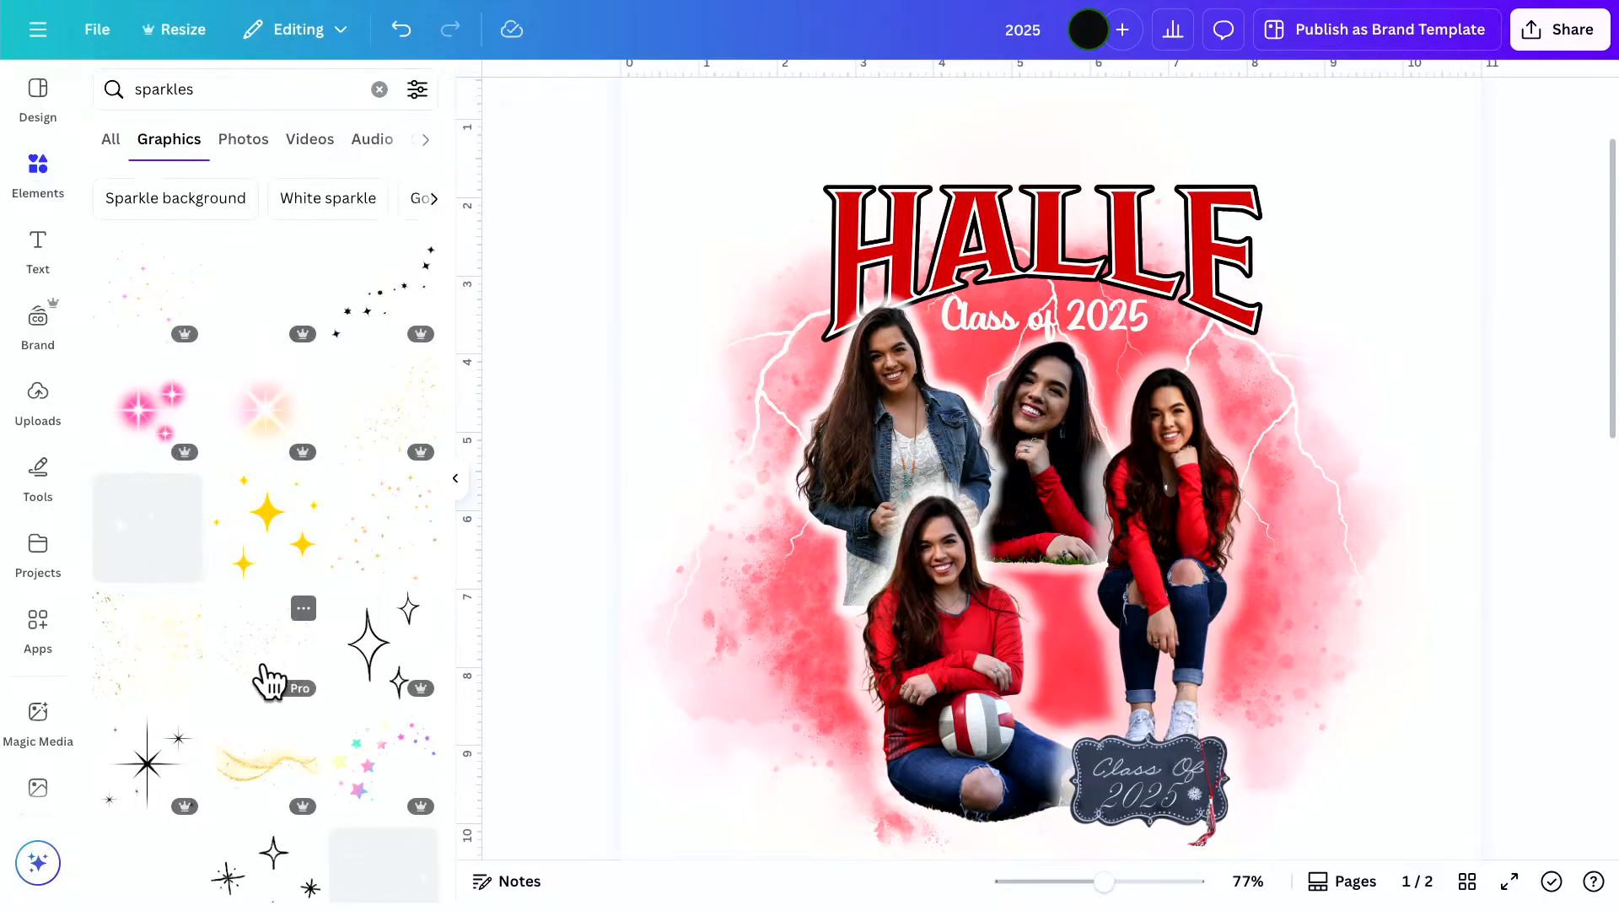
# Add a white glowing sparkle graphic, shrink it to fit the gap above the chalkboard sign, and put a copy over the denim-jacket photo's lower edge
pyautogui.scroll(-3, 269, 681)
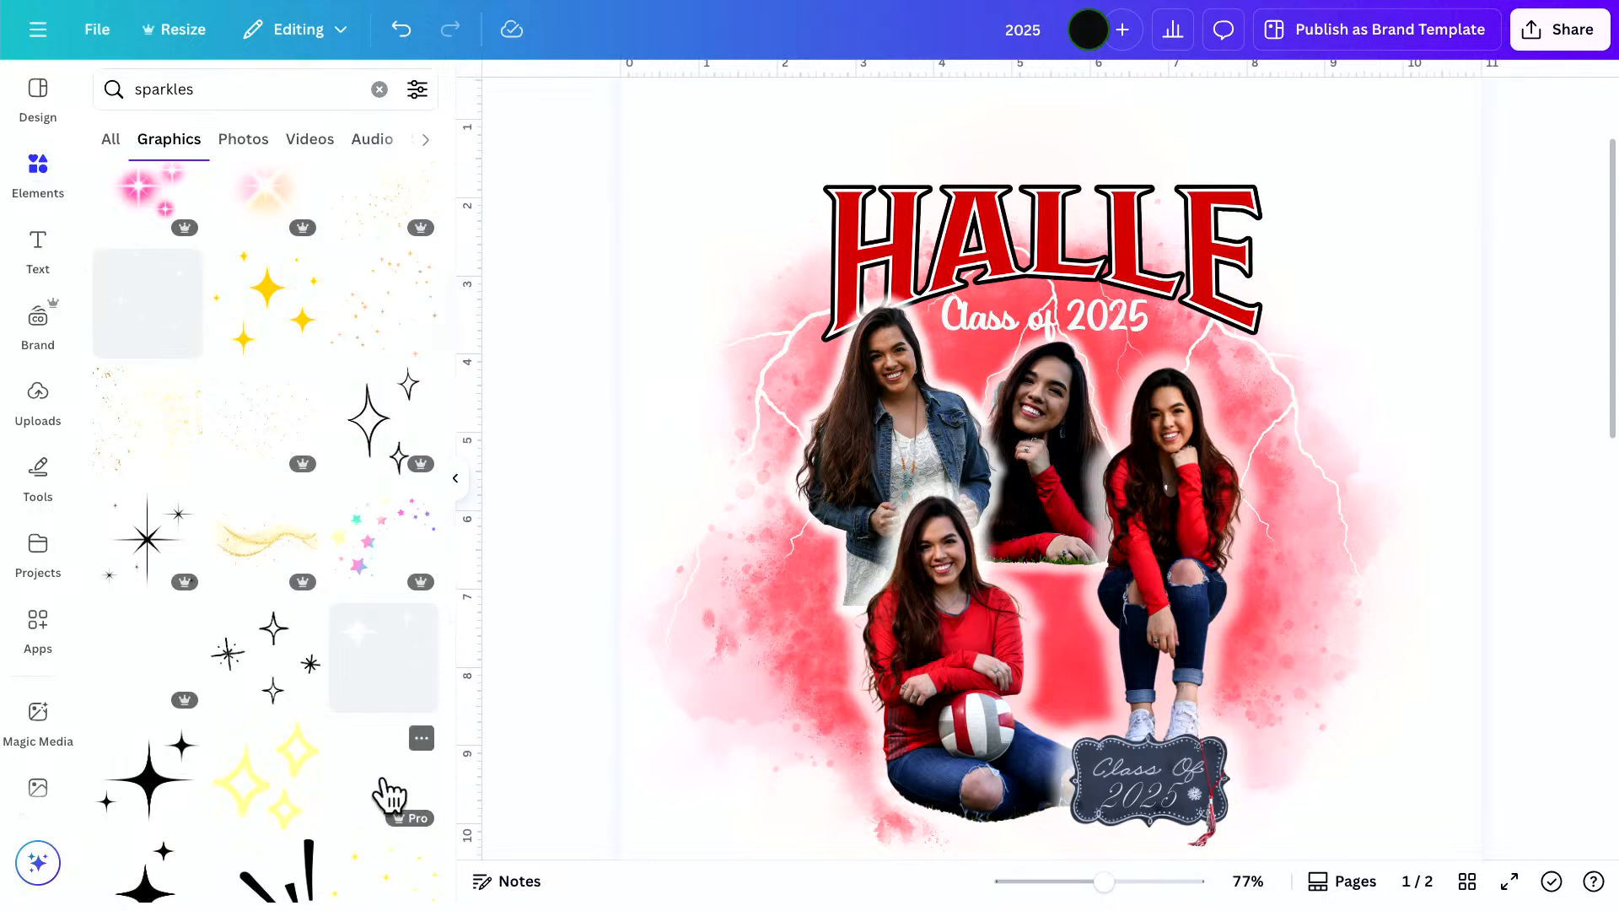
pyautogui.click(388, 793)
pyautogui.moveTo(1054, 542); pyautogui.dragTo(1167, 686)
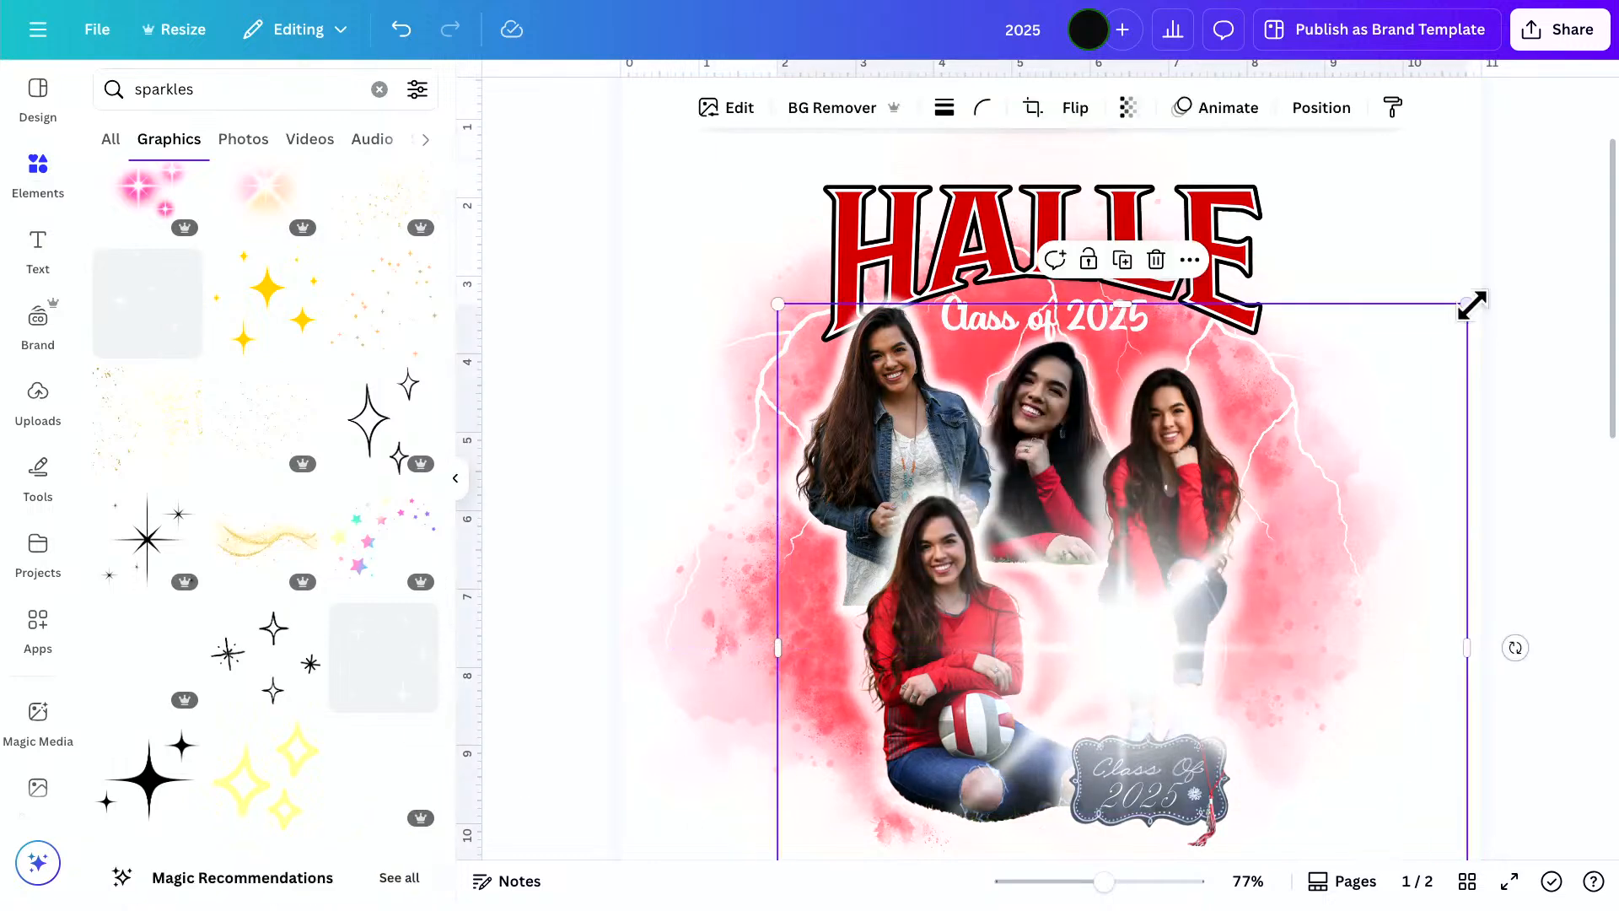
pyautogui.moveTo(1471, 304); pyautogui.dragTo(1030, 741)
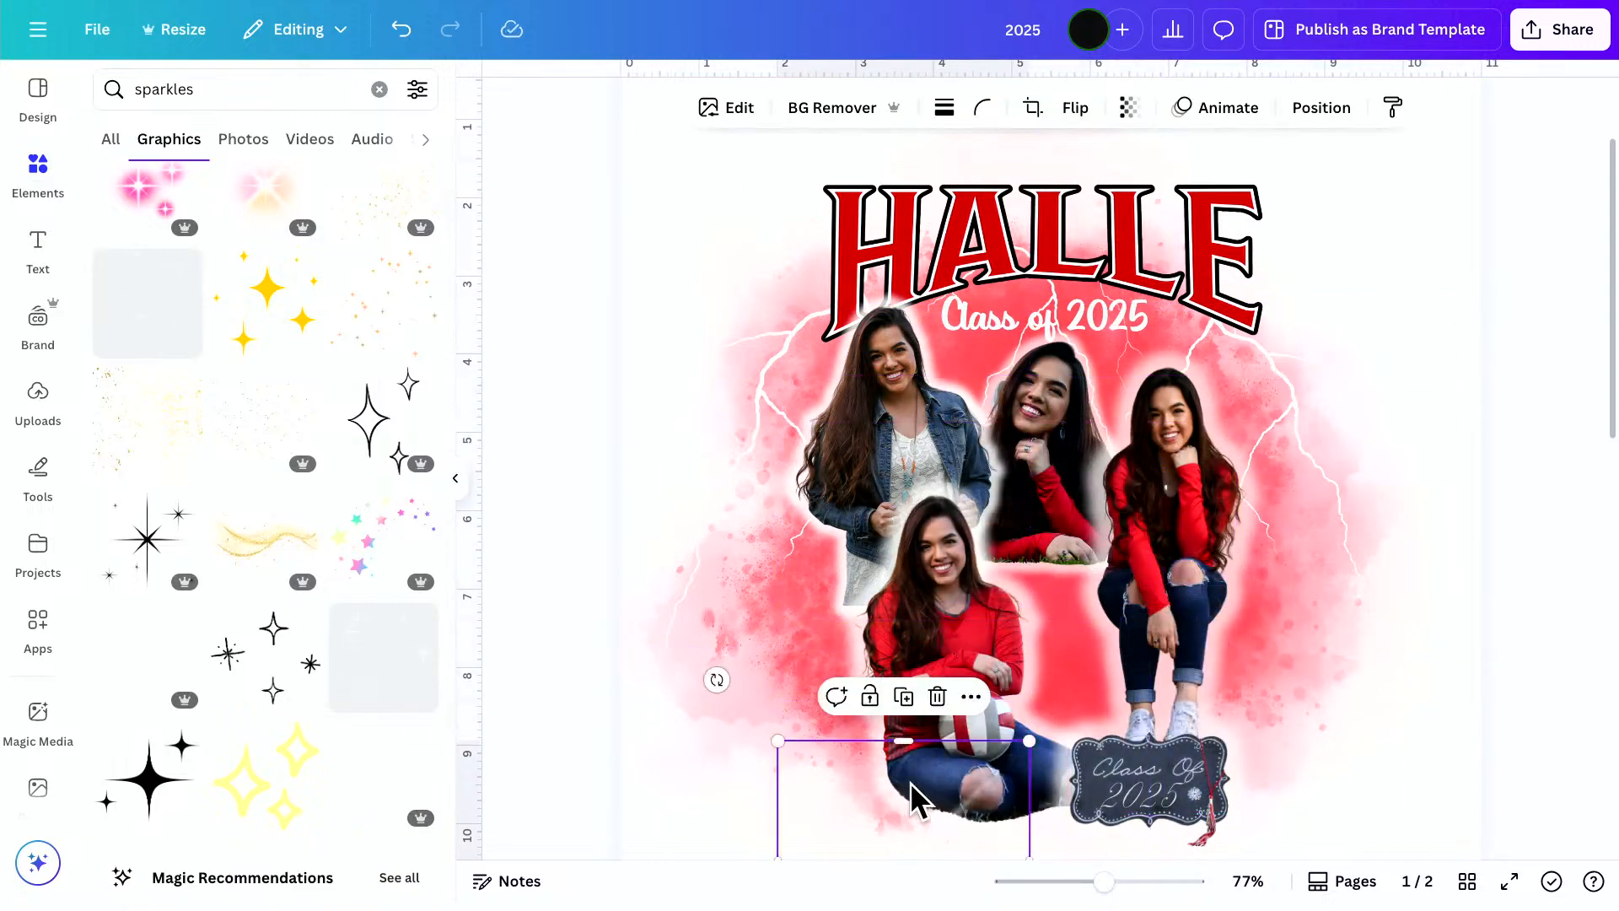
pyautogui.moveTo(915, 796); pyautogui.dragTo(831, 475)
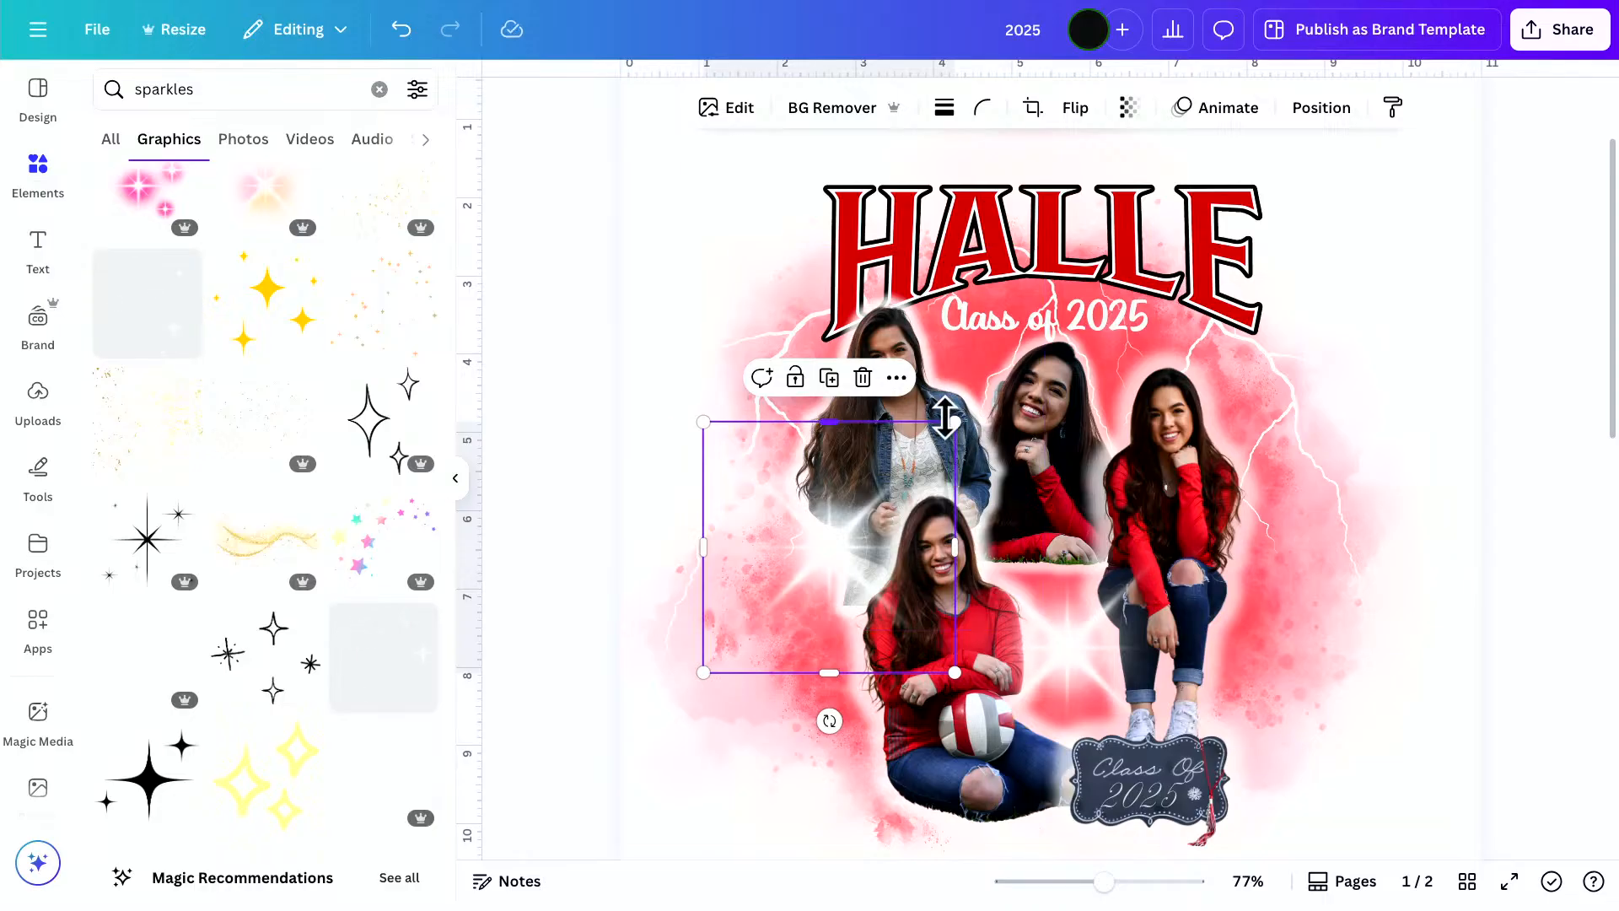
# Shrink the copied sparkle and place small sparkles beside the denim-jacket photo's lower edge and at the upper right of the rightmost photo
pyautogui.moveTo(953, 423); pyautogui.dragTo(866, 511)
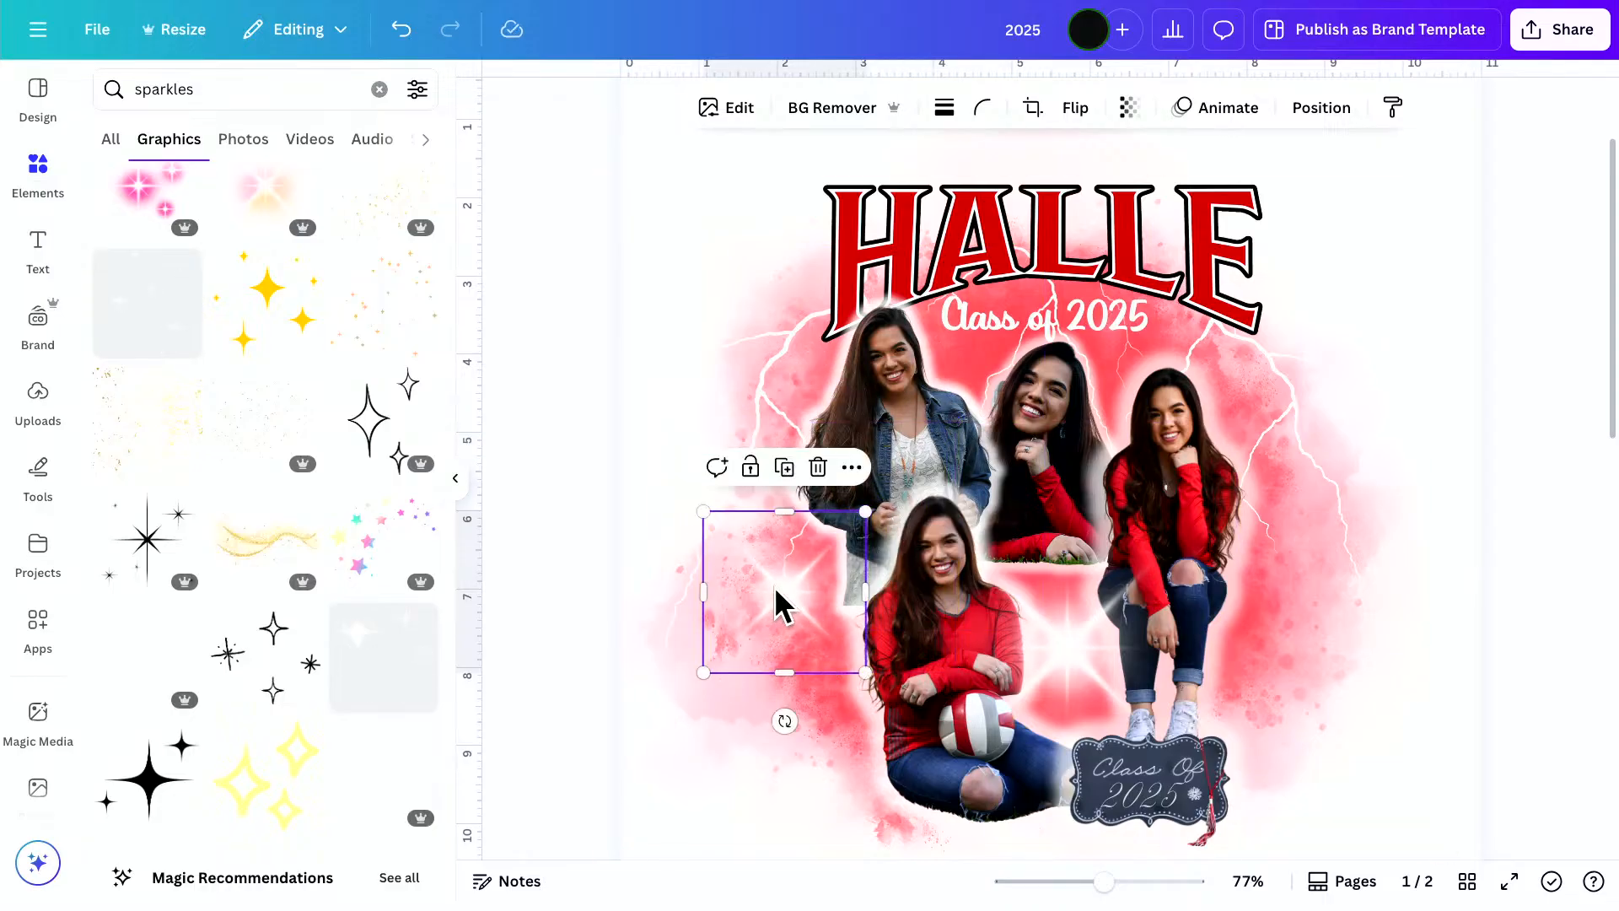
pyautogui.moveTo(776, 600); pyautogui.dragTo(1262, 381)
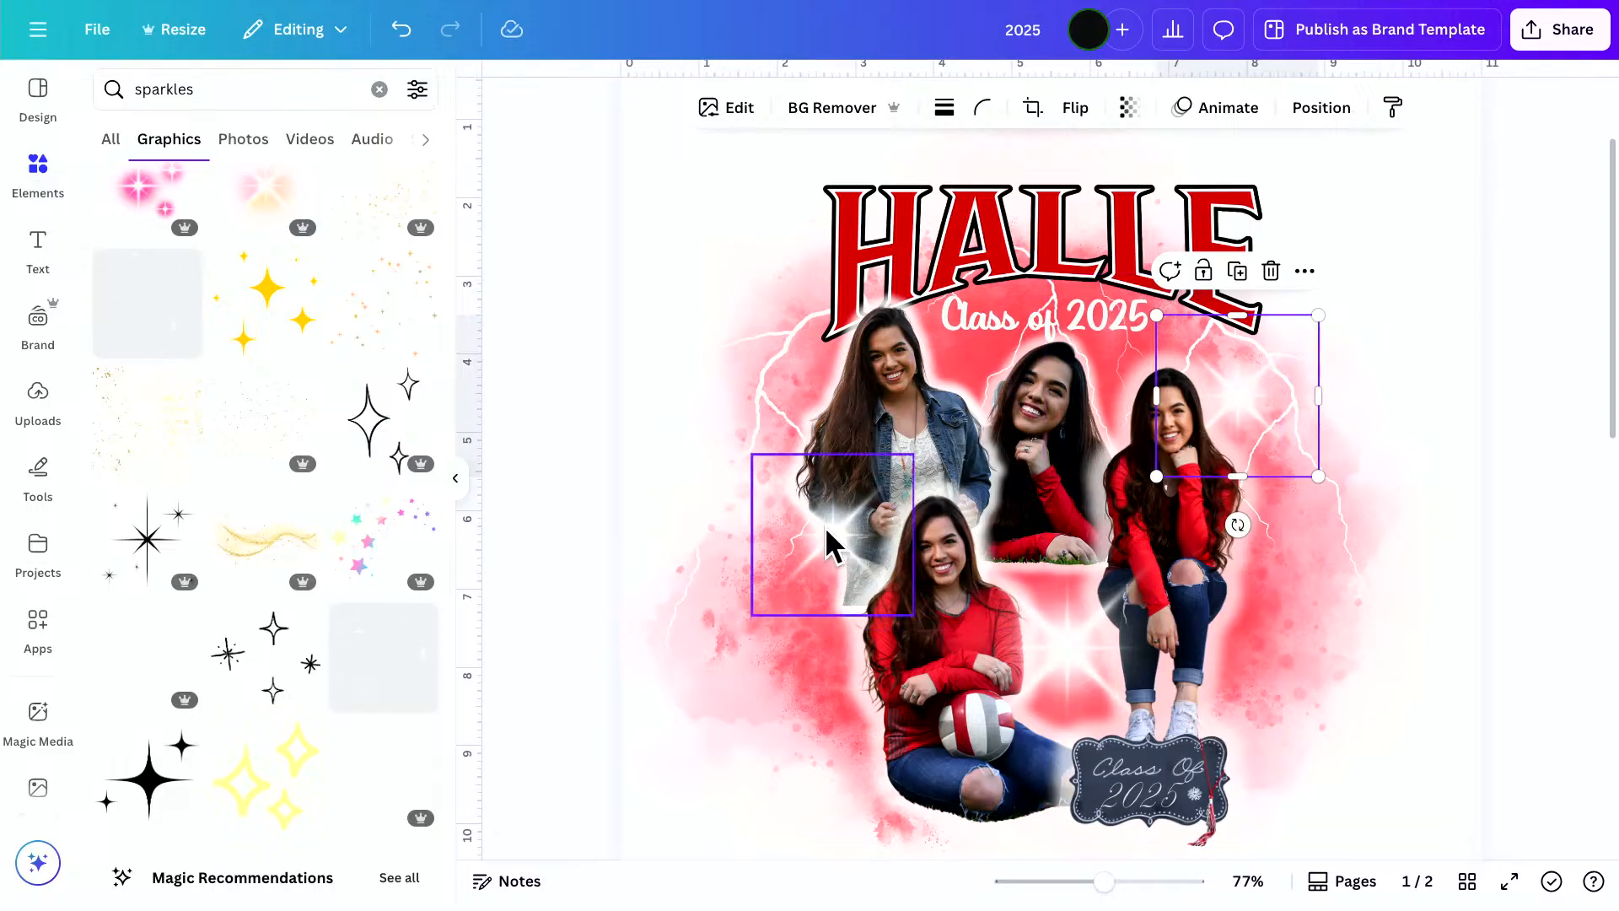
pyautogui.click(1079, 695)
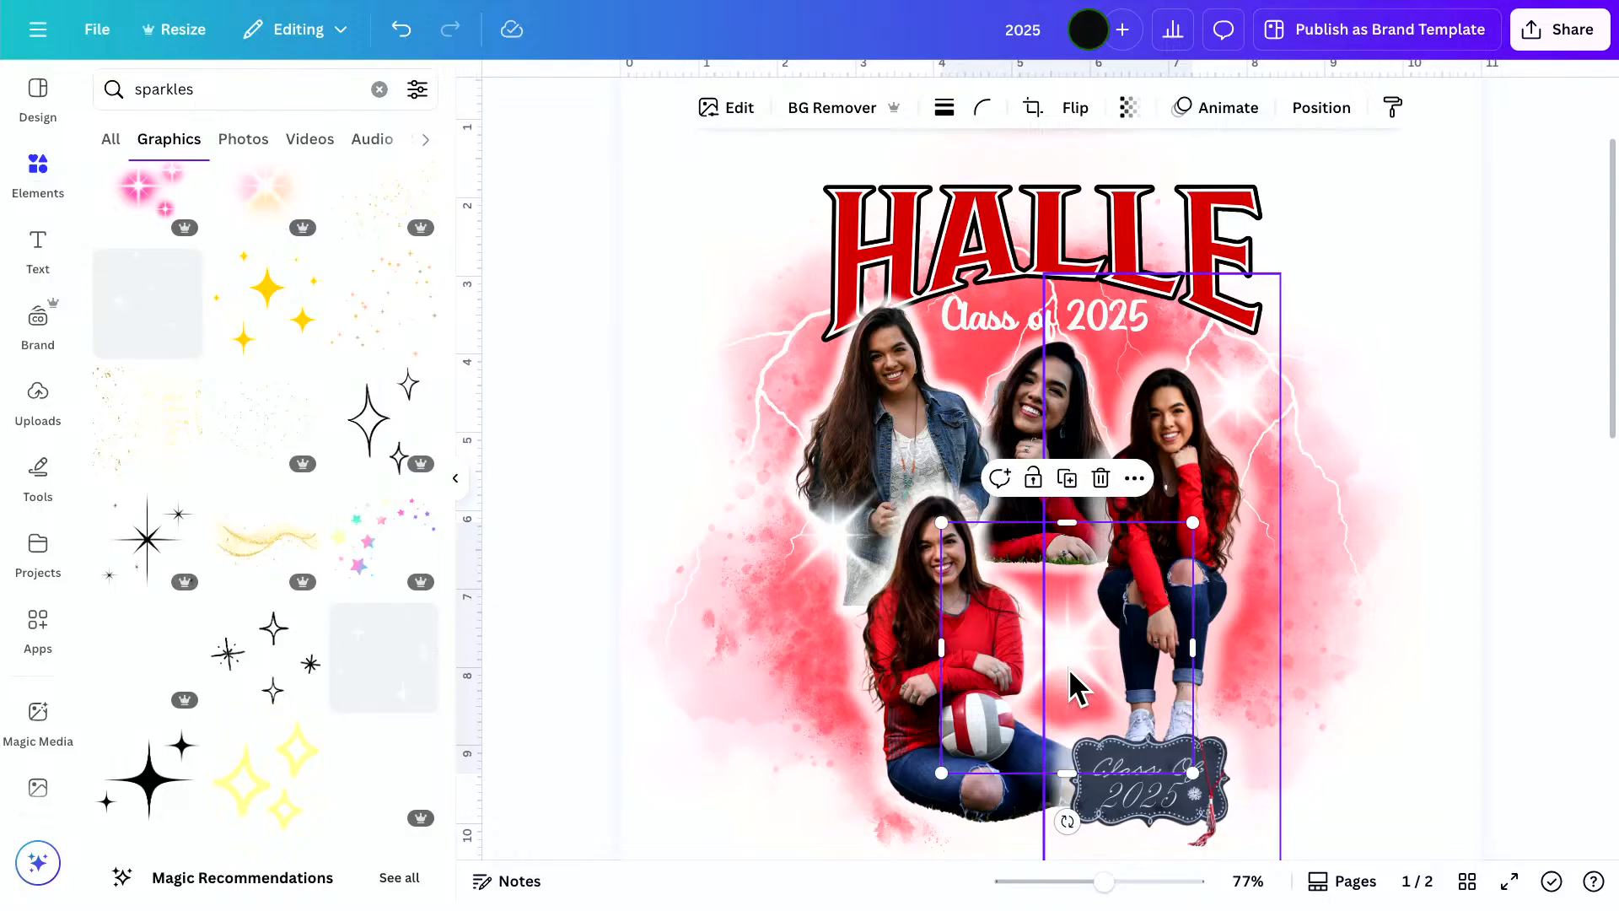
pyautogui.click(1421, 662)
pyautogui.click(1440, 743)
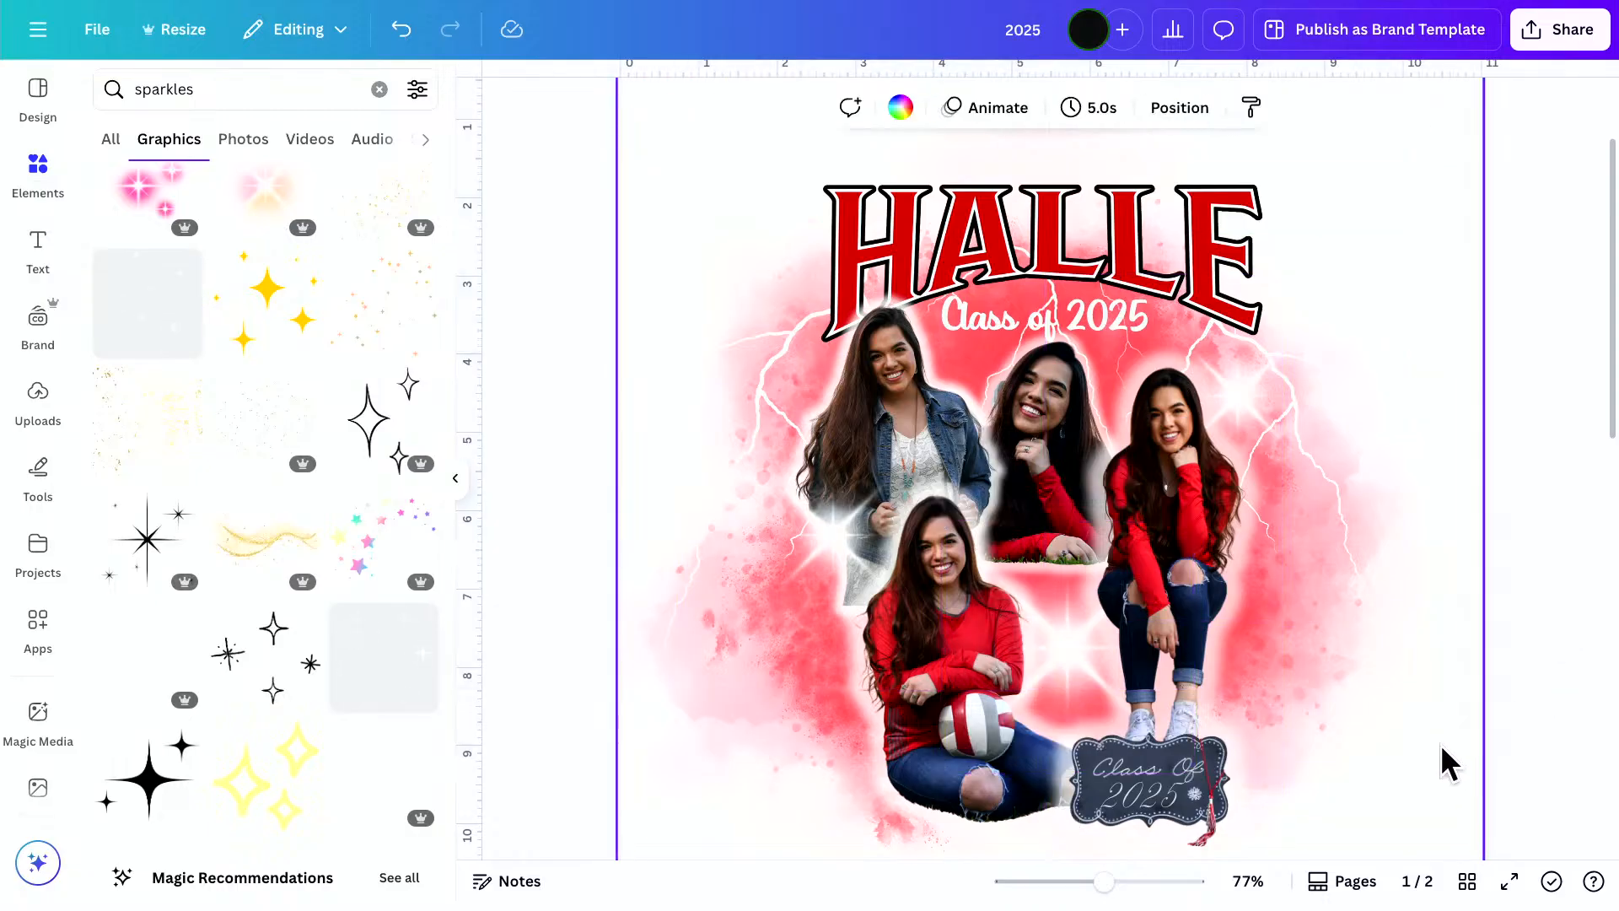